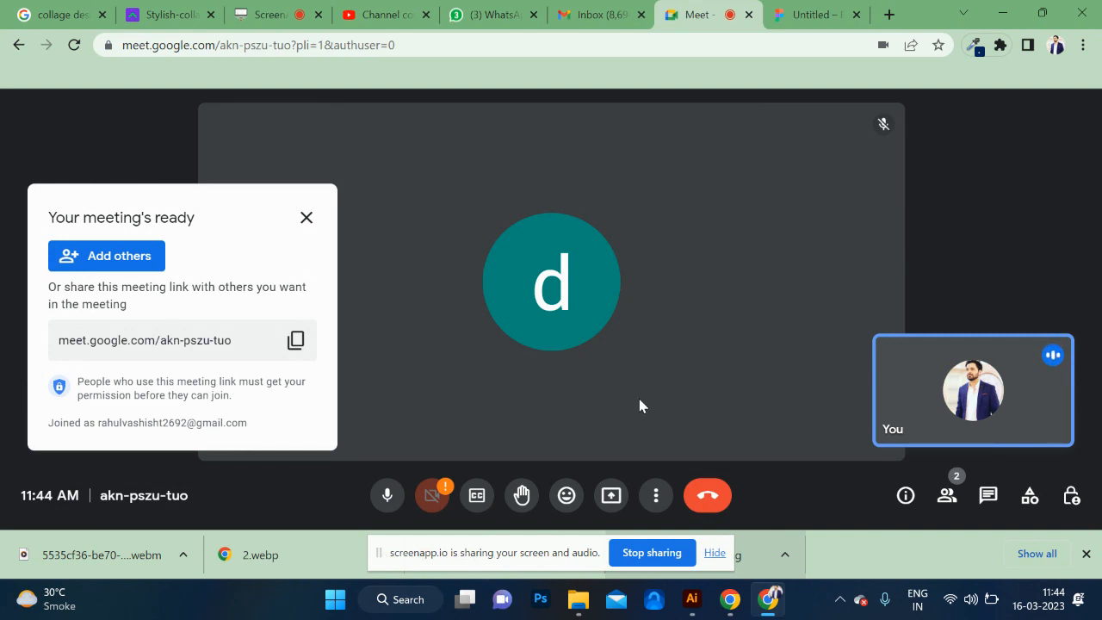
Dismiss the meeting-ready card and present the entire screen to the meeting participants.
{"action": "left_click", "coordinate": [308, 218]}
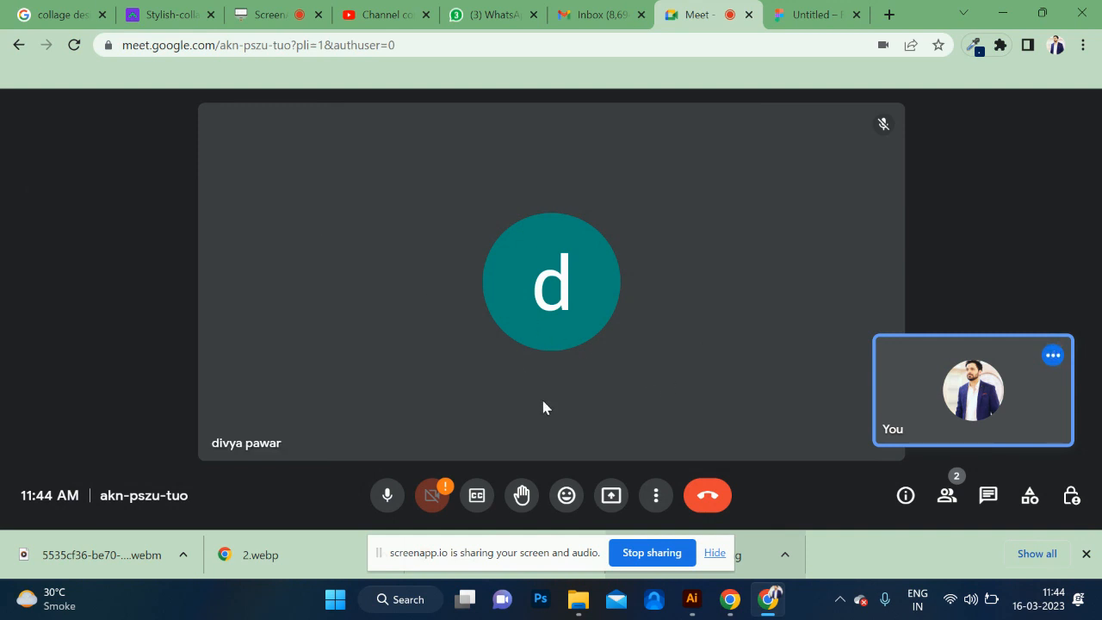
{"action": "left_click", "coordinate": [620, 501]}
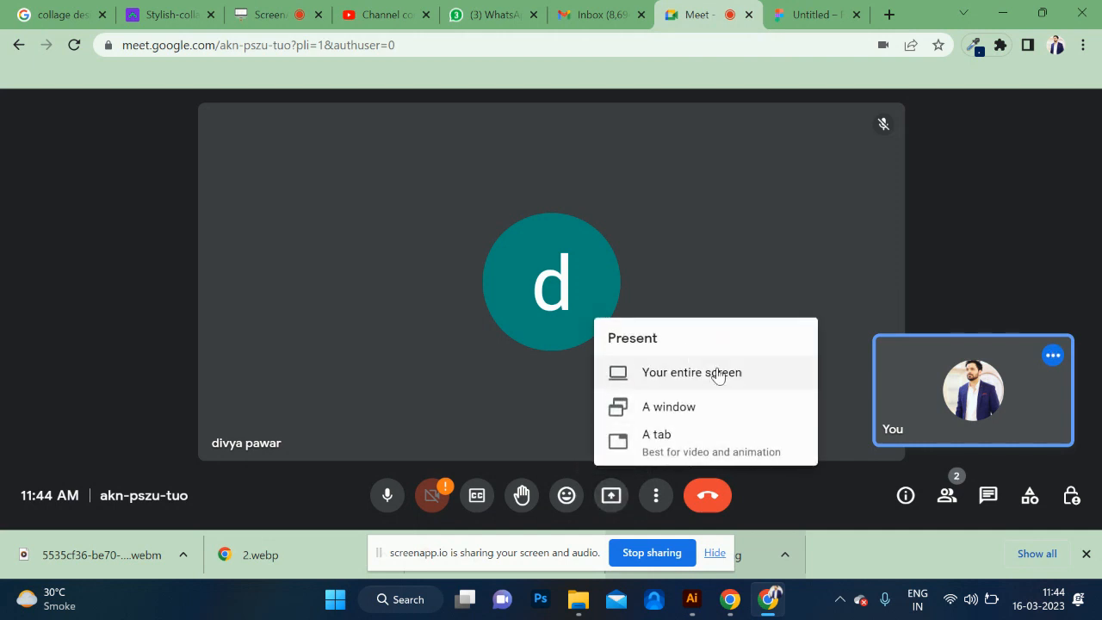
{"action": "left_click", "coordinate": [719, 370]}
{"action": "left_click", "coordinate": [526, 231]}
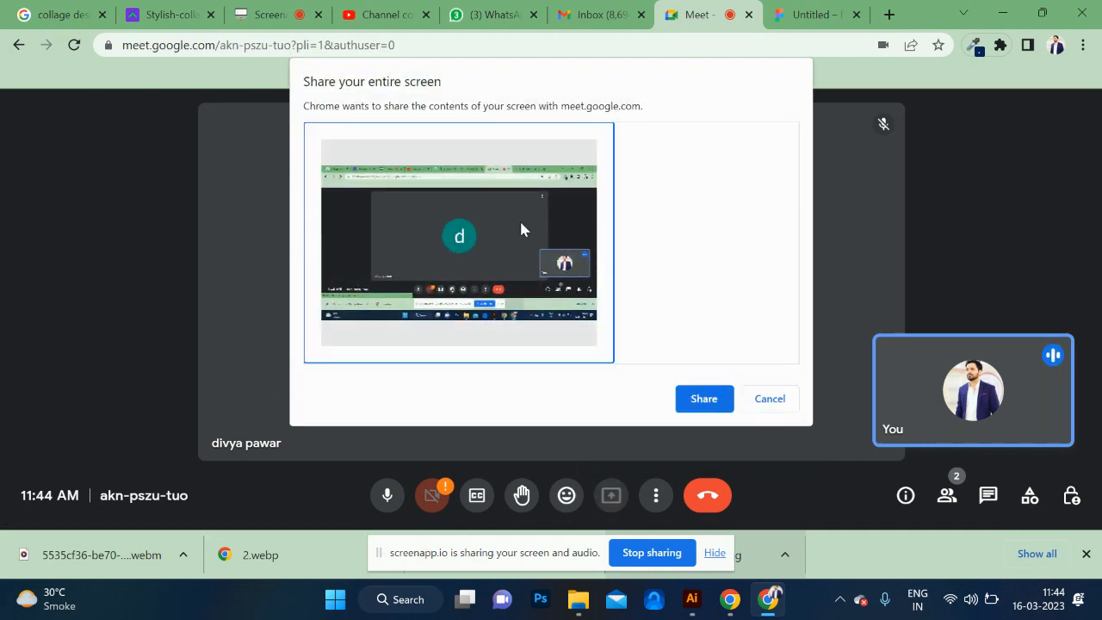
{"action": "left_click", "coordinate": [704, 399]}
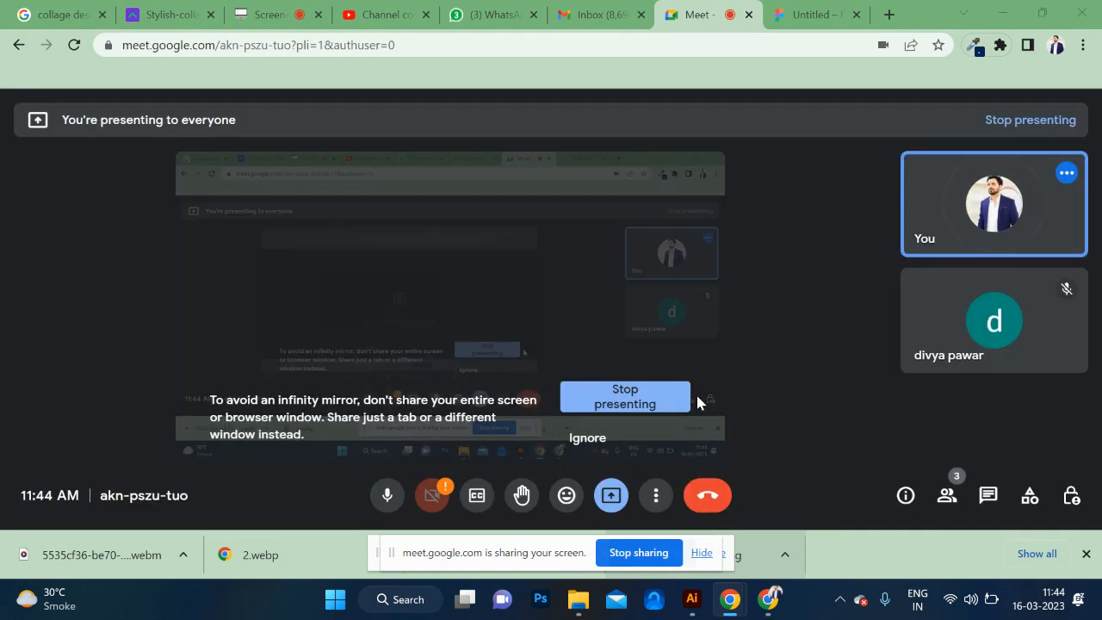
Search Google in a new browser tab for "difference between low fidelity and high fidelity wireframes".
{"action": "left_click", "coordinate": [887, 14]}
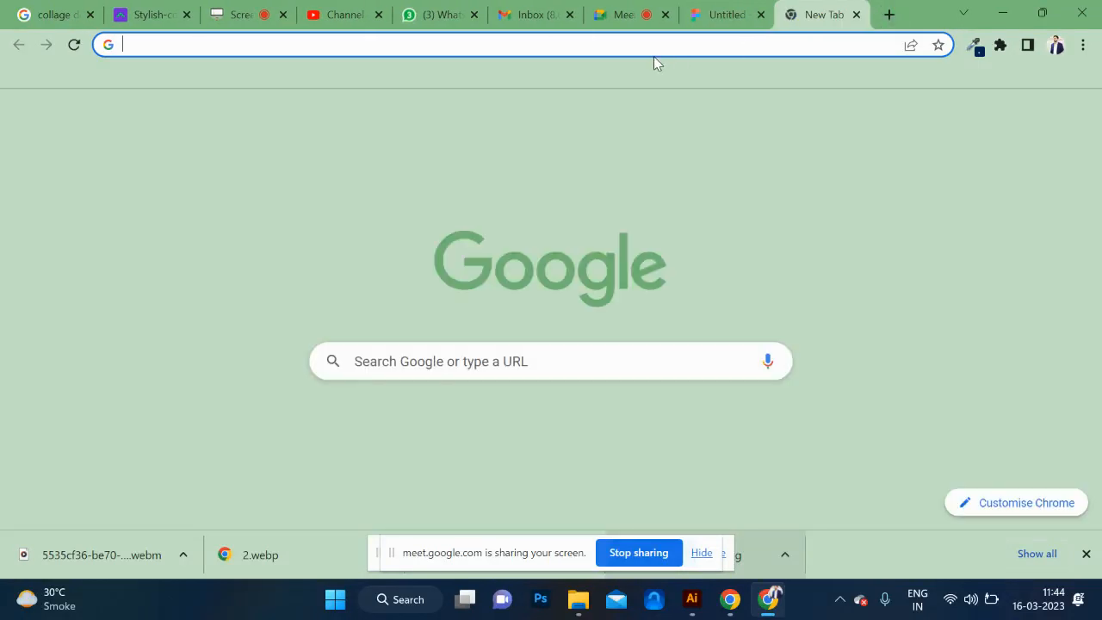
{"action": "left_click", "coordinate": [645, 45]}
{"action": "type", "text": "diffrenc"}
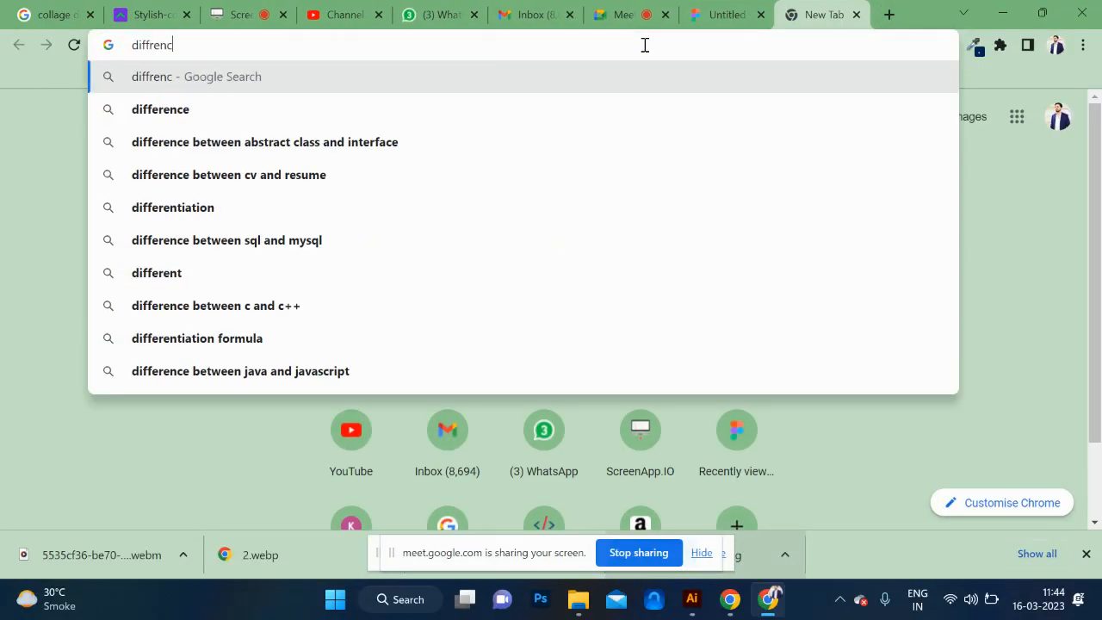
{"action": "type", "text": "e bet"}
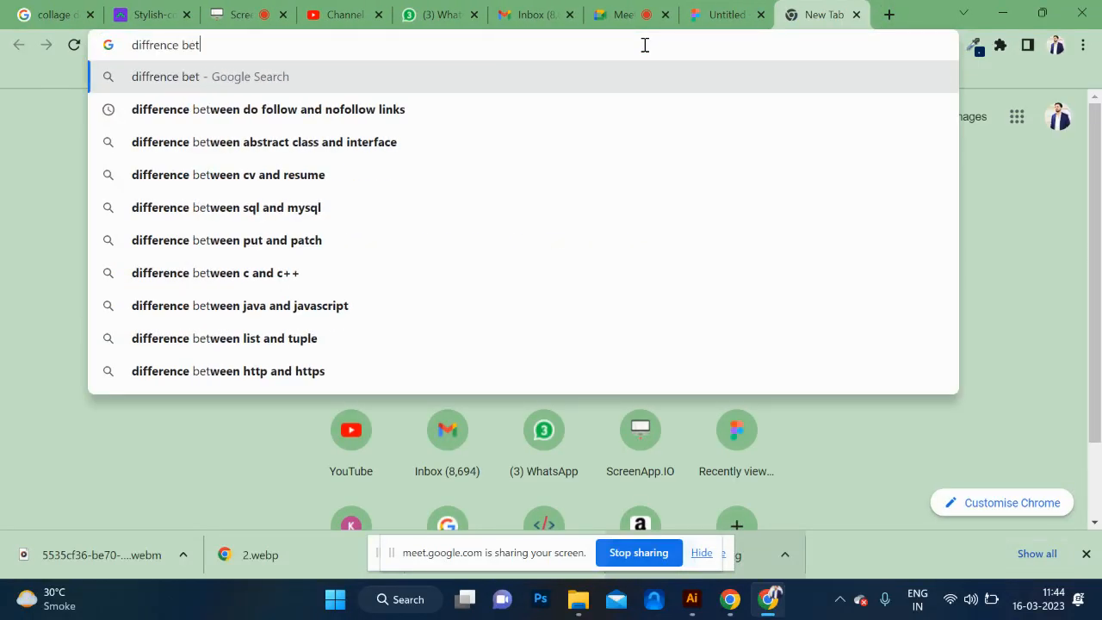
{"action": "type", "text": "ween low fi"}
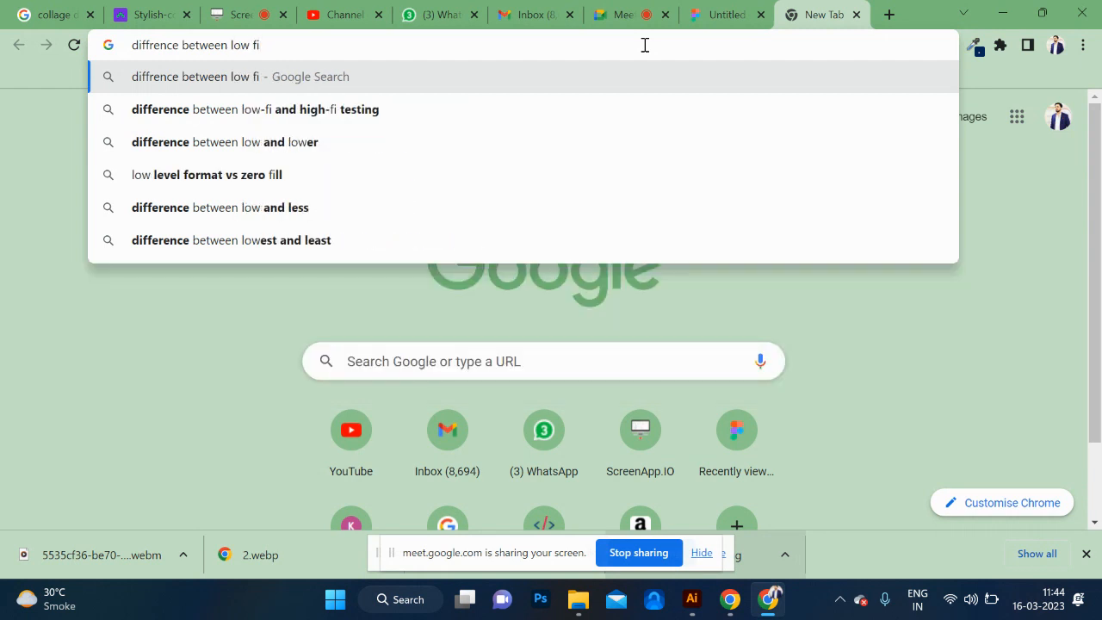
{"action": "key", "text": "Down"}
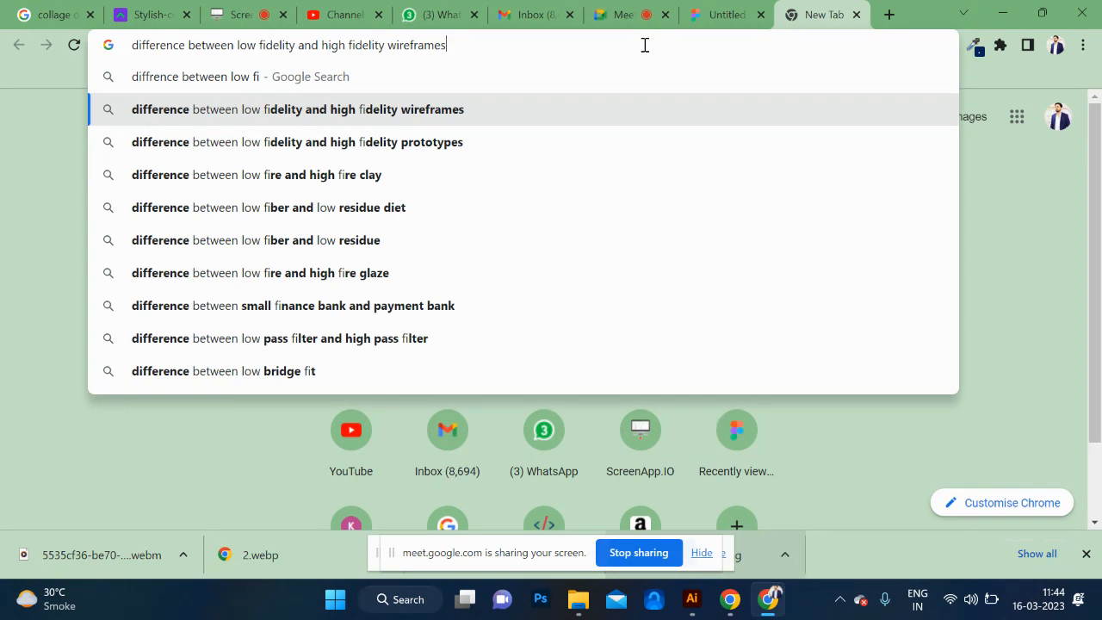
{"action": "key", "text": "Return"}
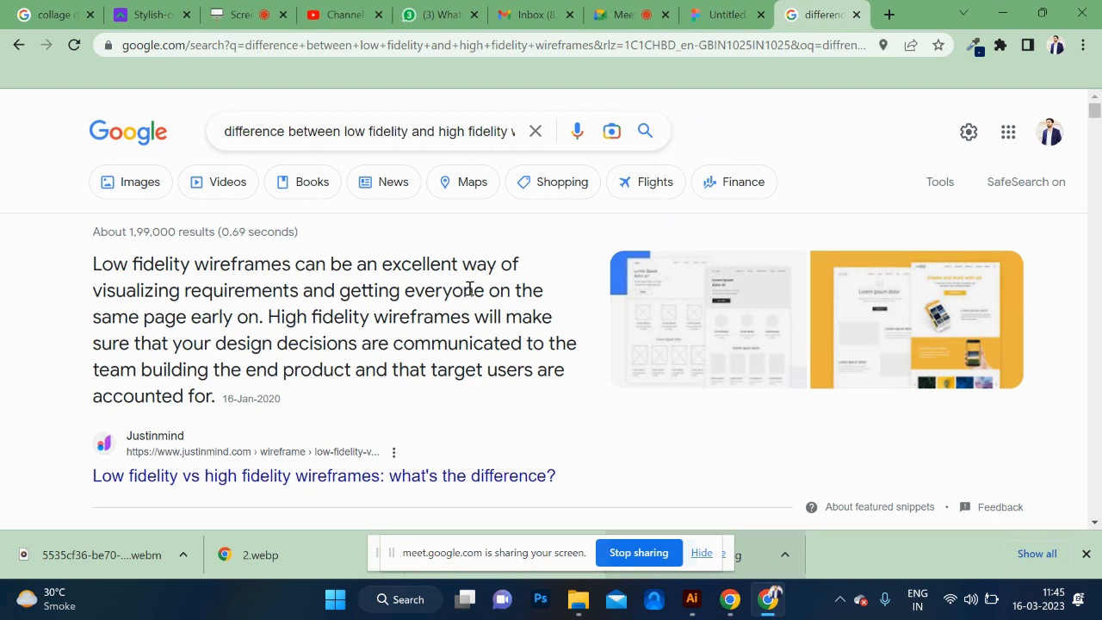
Copy "Low fidelity wireframes" from the featured snippet into a new Notepad document as its first line.
{"action": "left_click_drag", "start_coordinate": [131, 268], "coordinate": [291, 265]}
{"action": "key", "text": "ctrl+c"}
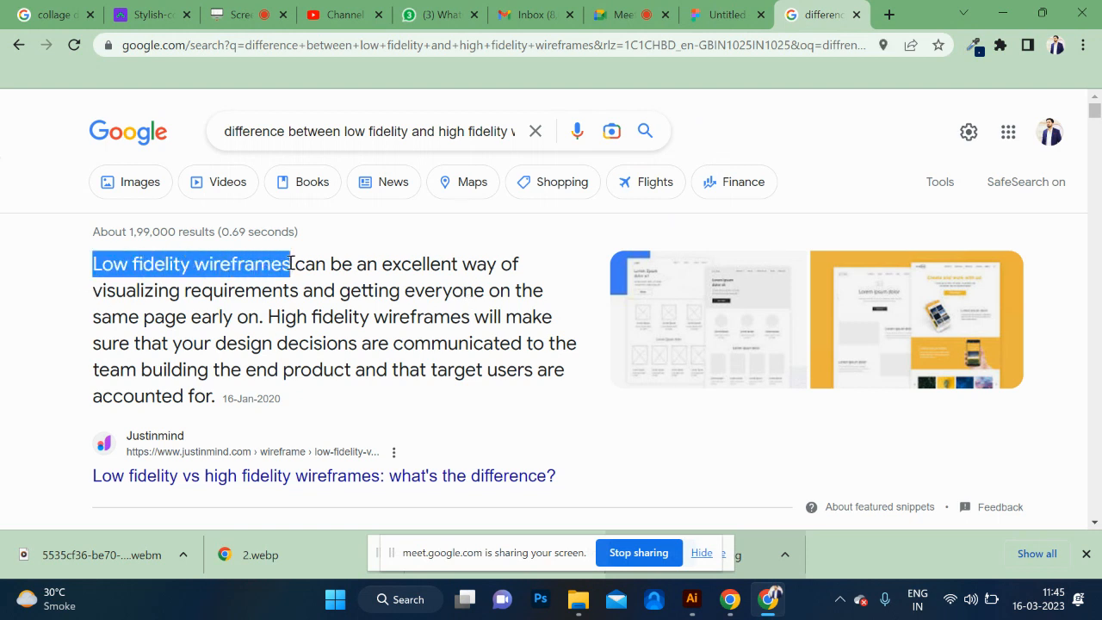
{"action": "key", "text": "super+r"}
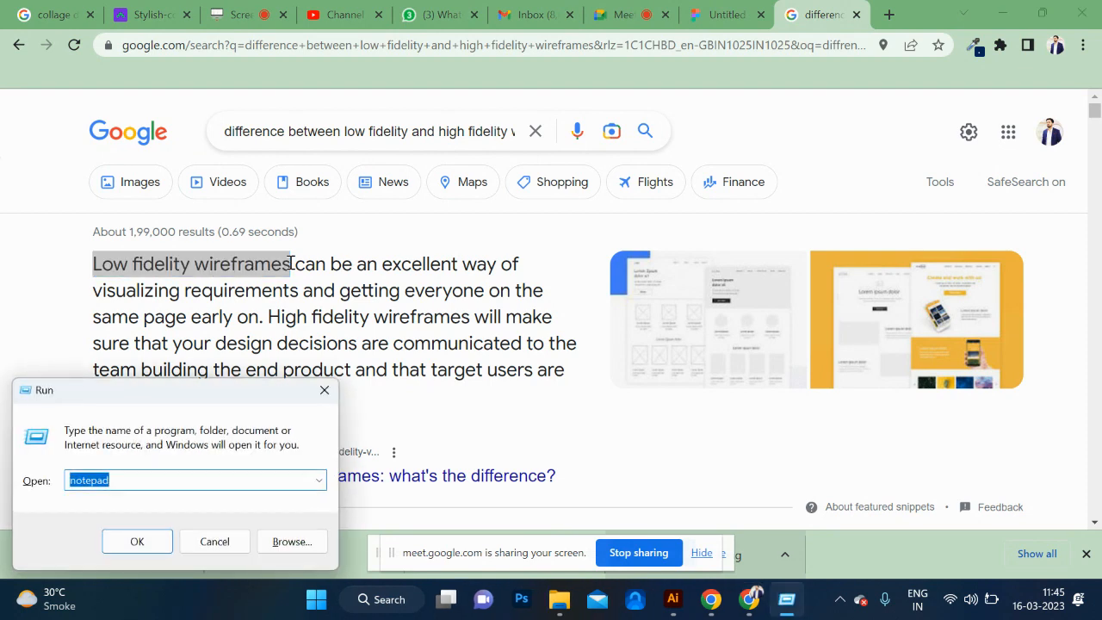
{"action": "key", "text": "Return"}
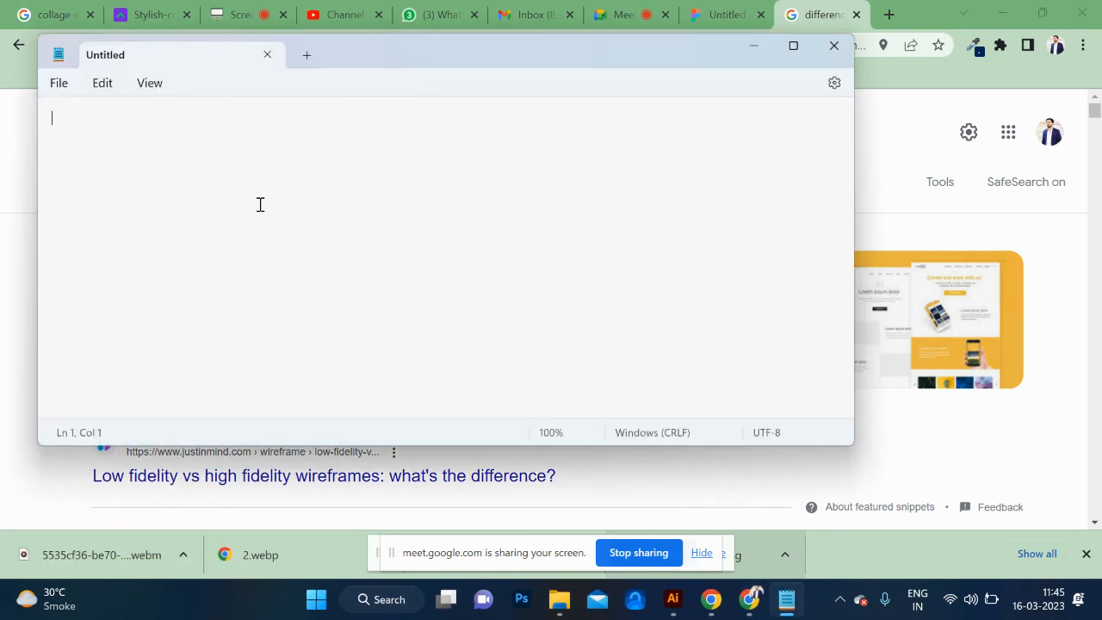
{"action": "key", "text": "ctrl+v"}
{"action": "key", "text": "Return"}
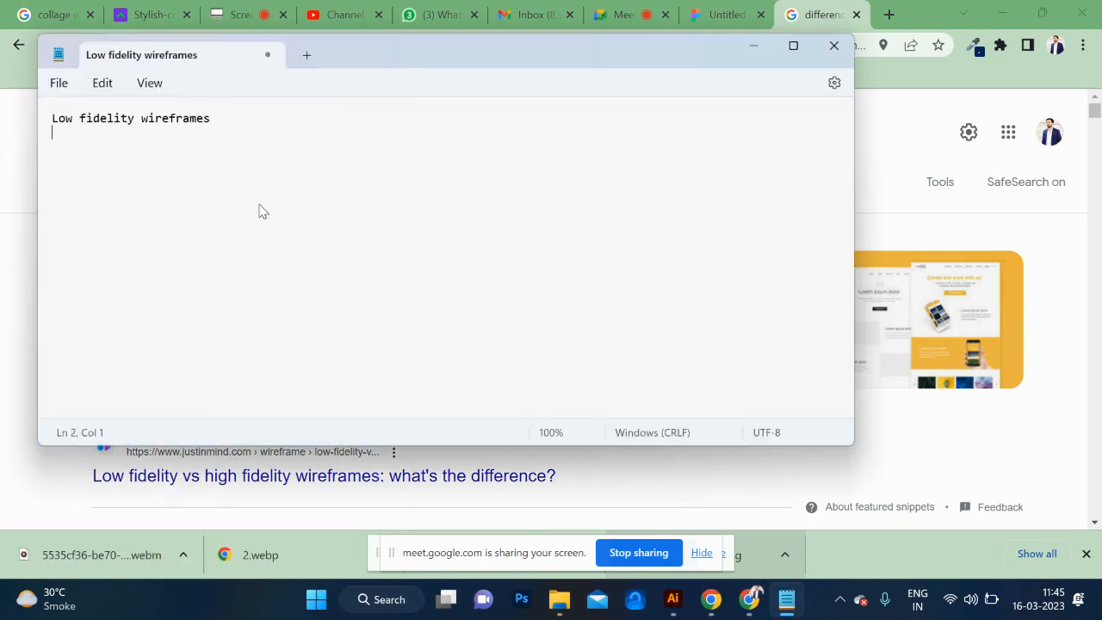
Add a second entry reading "Medium fidelity wireframes", leaving a blank line below the first.
{"action": "key", "text": "ctrl+v"}
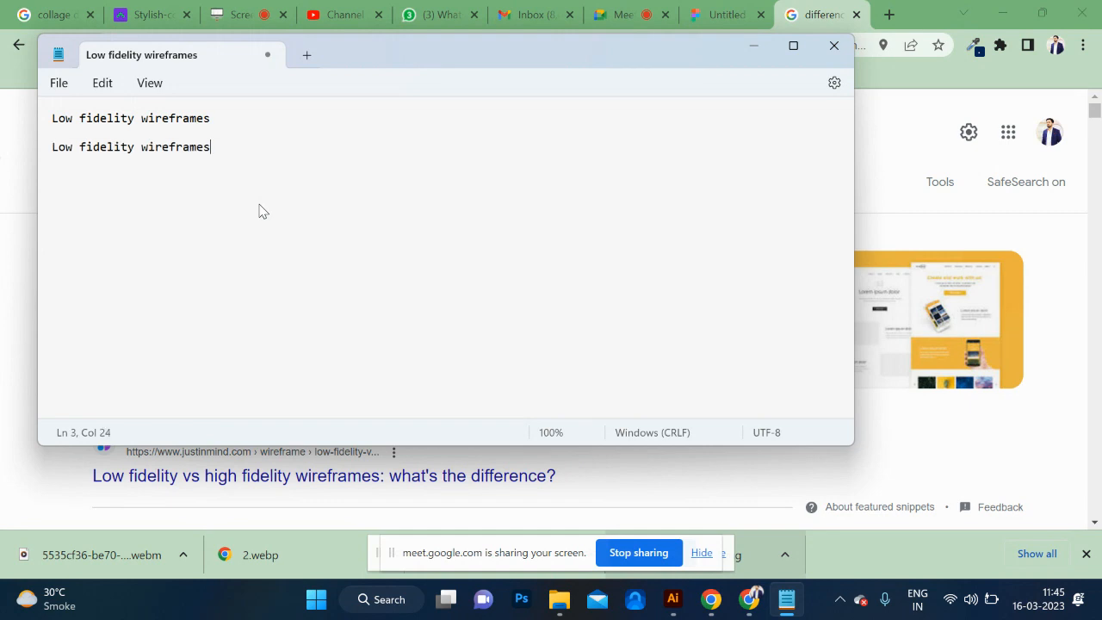
{"action": "left_click", "coordinate": [74, 149]}
{"action": "left_click_drag", "start_coordinate": [77, 151], "coordinate": [50, 150]}
{"action": "type", "text": "Medium"}
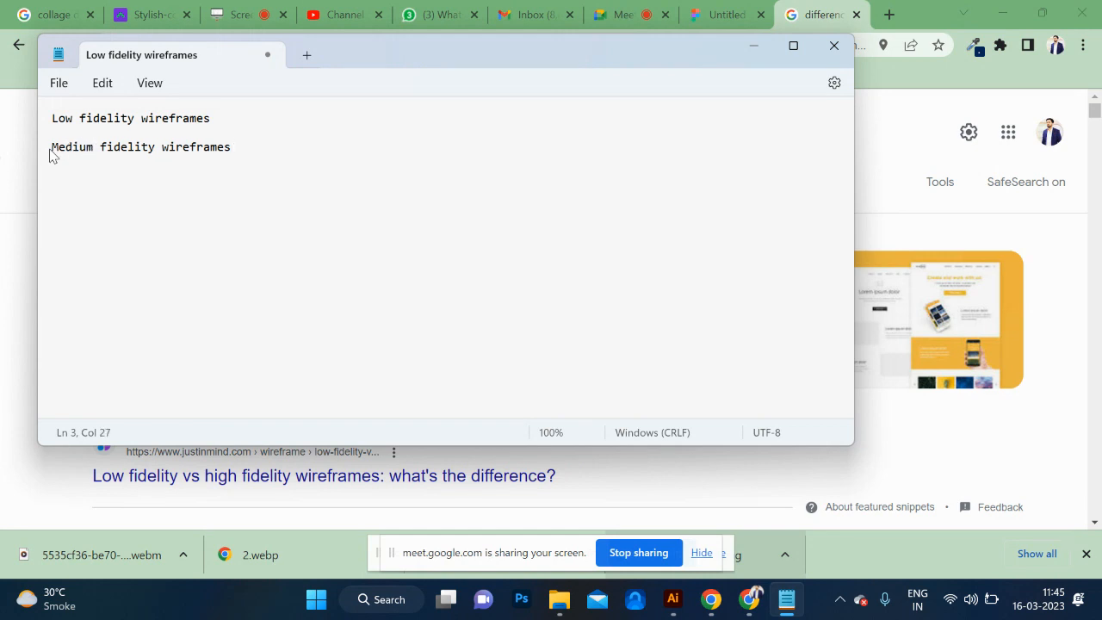
Add a third entry reading "High fidelity wireframes", separated from the second by a blank line.
{"action": "key", "text": "Return"}
{"action": "key", "text": "Return"}
{"action": "key", "text": "ctrl+v"}
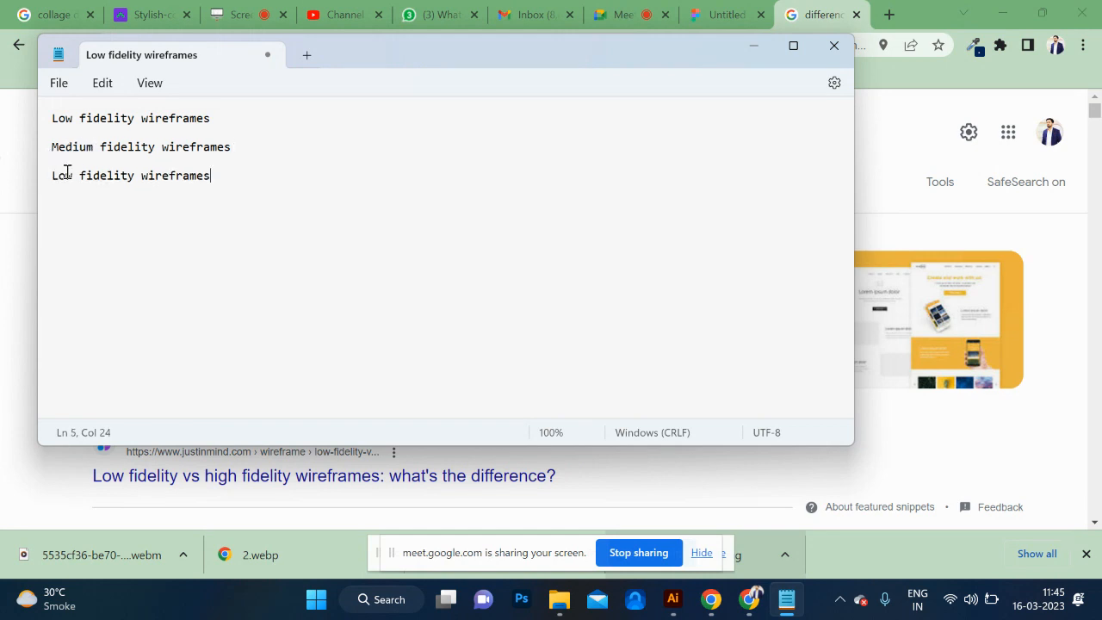
{"action": "double_click", "coordinate": [66, 177]}
{"action": "type", "text": "High"}
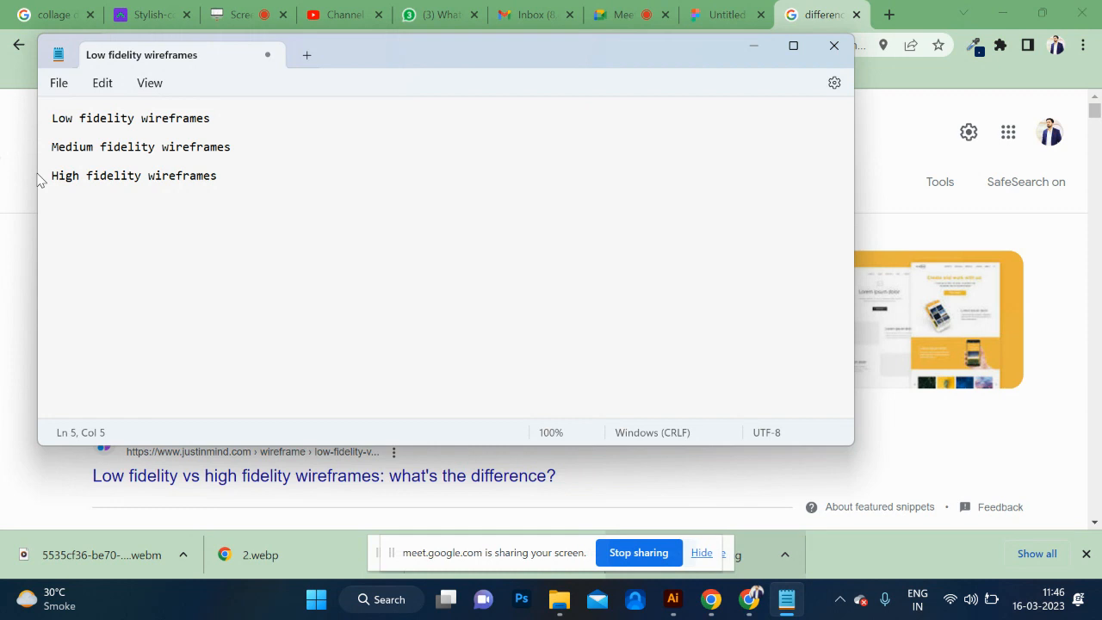
Switch back to Chrome and replace the Google query with "Low fidelity" copied from the featured snippet.
{"action": "left_click", "coordinate": [37, 180]}
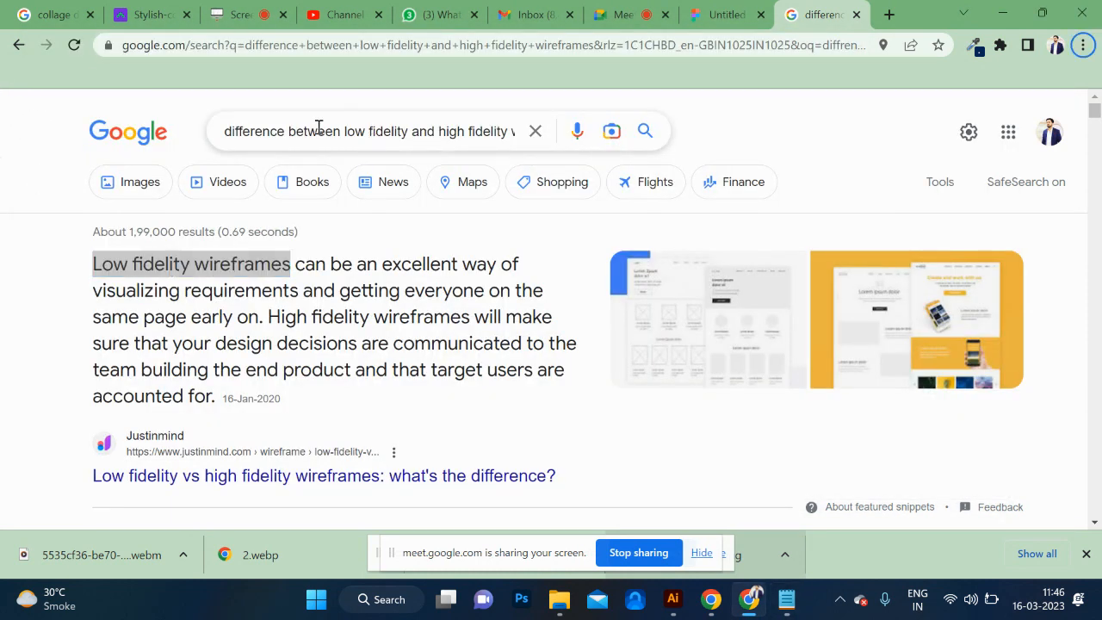
{"action": "left_click", "coordinate": [153, 267]}
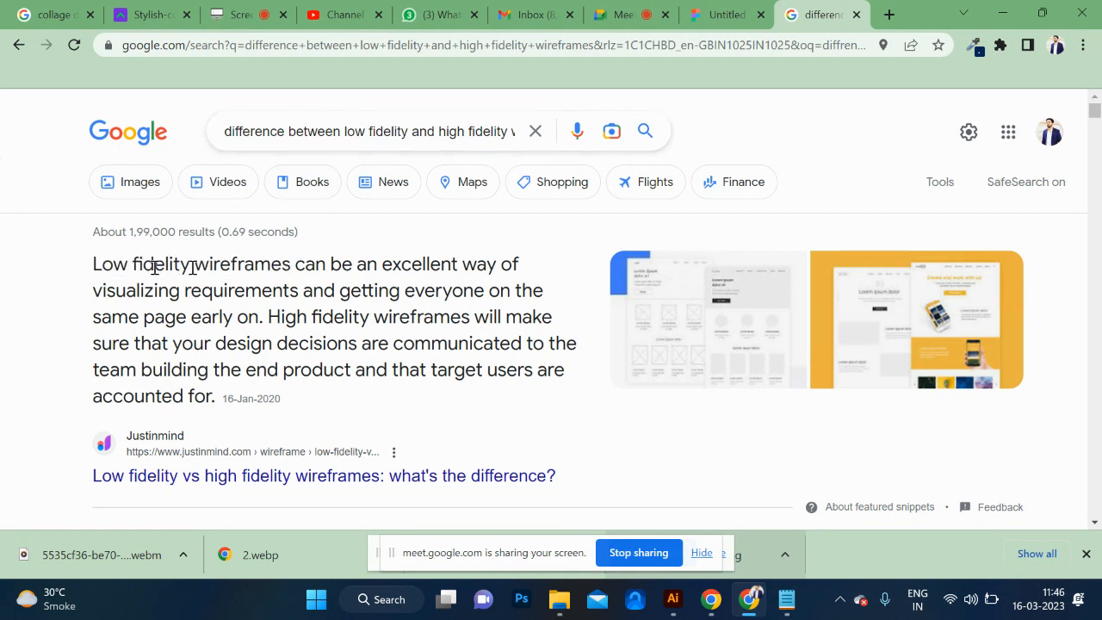
{"action": "left_click_drag", "start_coordinate": [189, 267], "coordinate": [69, 283]}
{"action": "key", "text": "ctrl+c"}
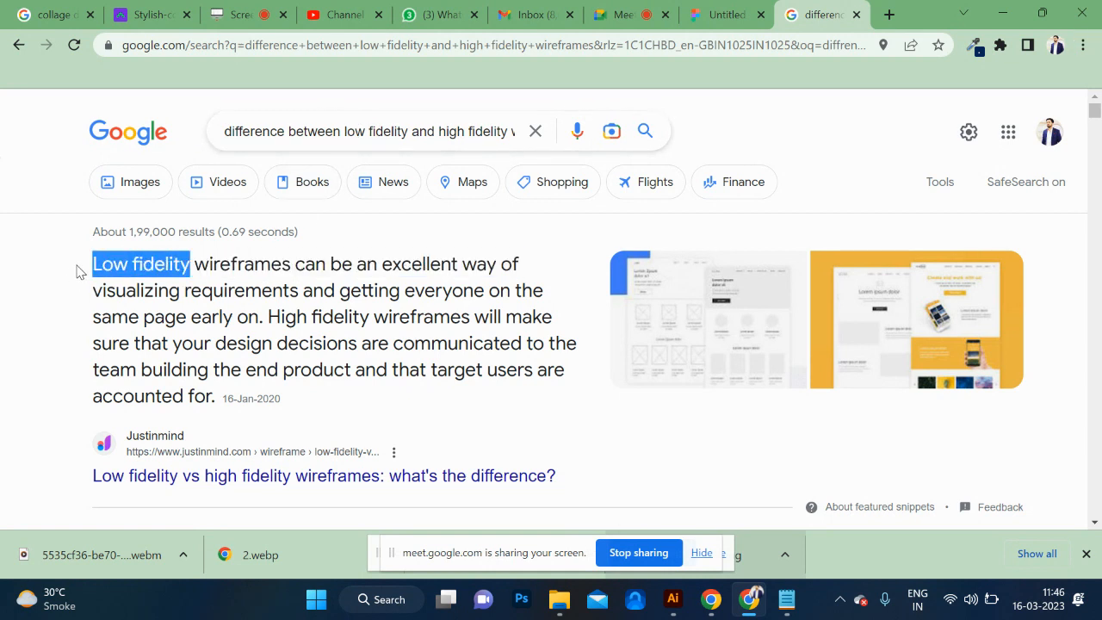
{"action": "left_click", "coordinate": [405, 131]}
{"action": "key", "text": "ctrl+a"}
{"action": "key", "text": "ctrl+v"}
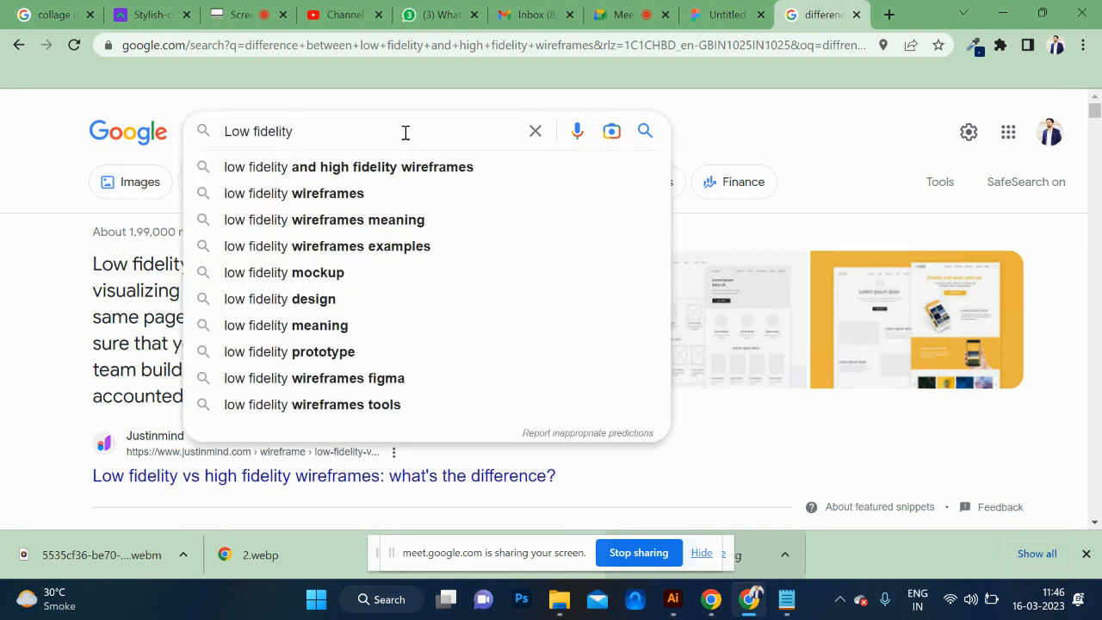
{"action": "type", "text": "medi"}
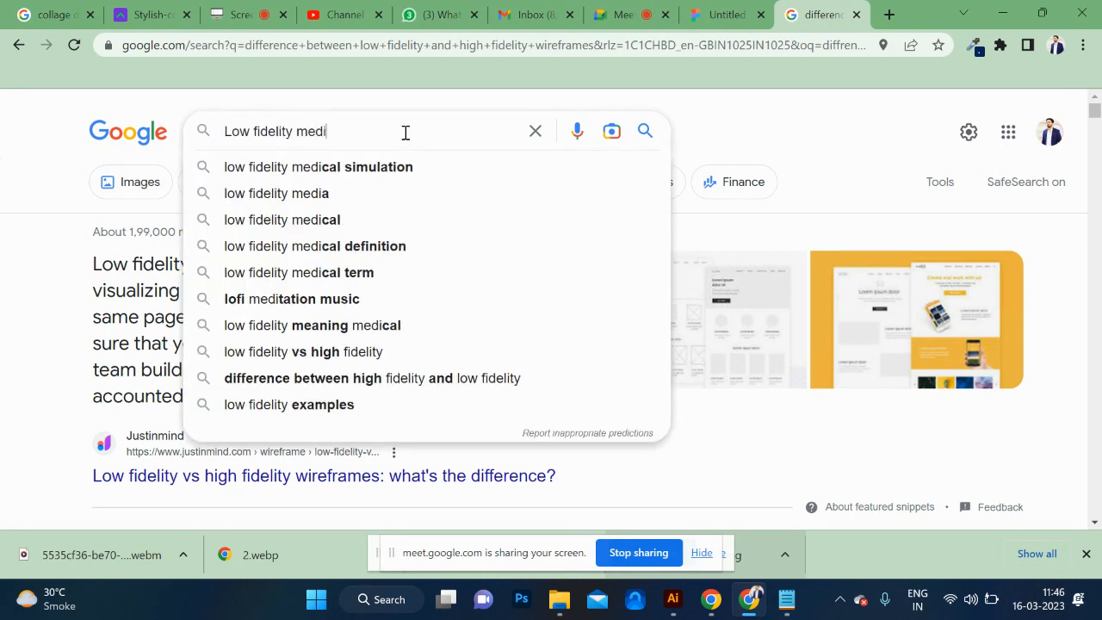
{"action": "type", "text": "um"}
{"action": "key", "text": "BackSpace"}
{"action": "key", "text": "BackSpace"}
{"action": "key", "text": "BackSpace"}
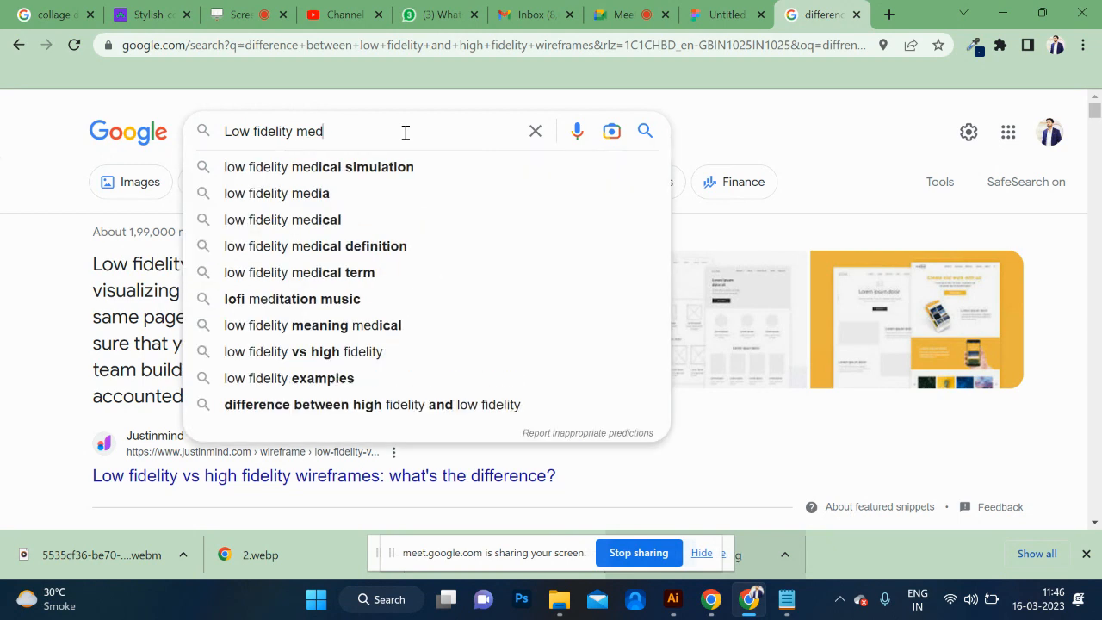
{"action": "key", "text": "BackSpace"}
{"action": "key", "text": "BackSpace"}
{"action": "key", "text": "BackSpace"}
{"action": "key", "text": "BackSpace"}
Complete the query as "low fidelity vs medium fidelity wireframes" using the matching suggestion and run the search.
{"action": "type", "text": "vs me"}
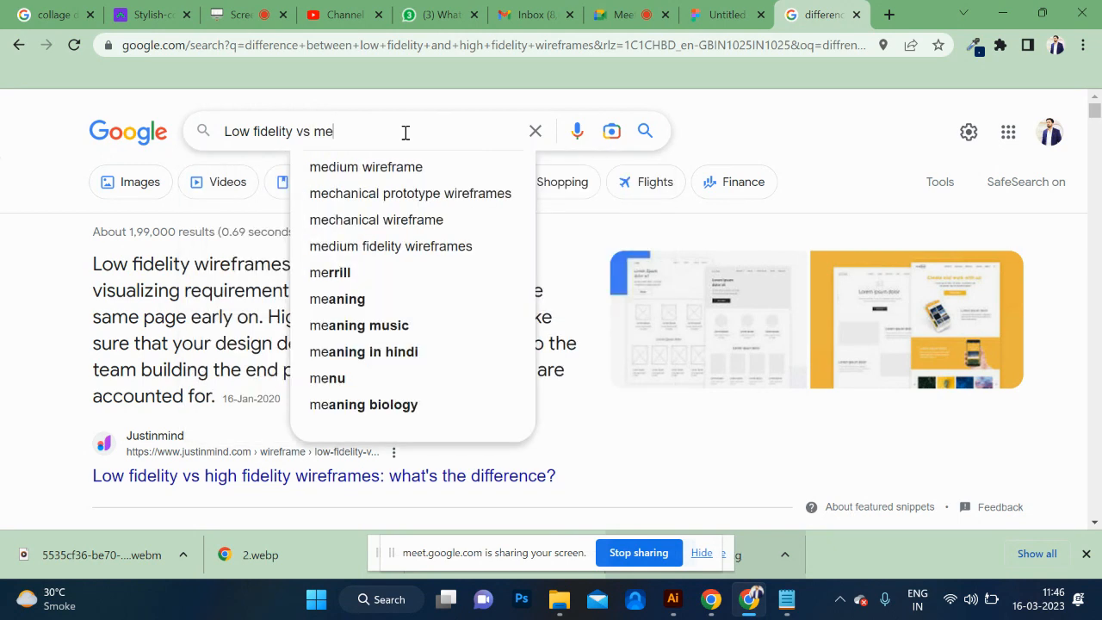
{"action": "type", "text": "dium"}
{"action": "key", "text": "Down"}
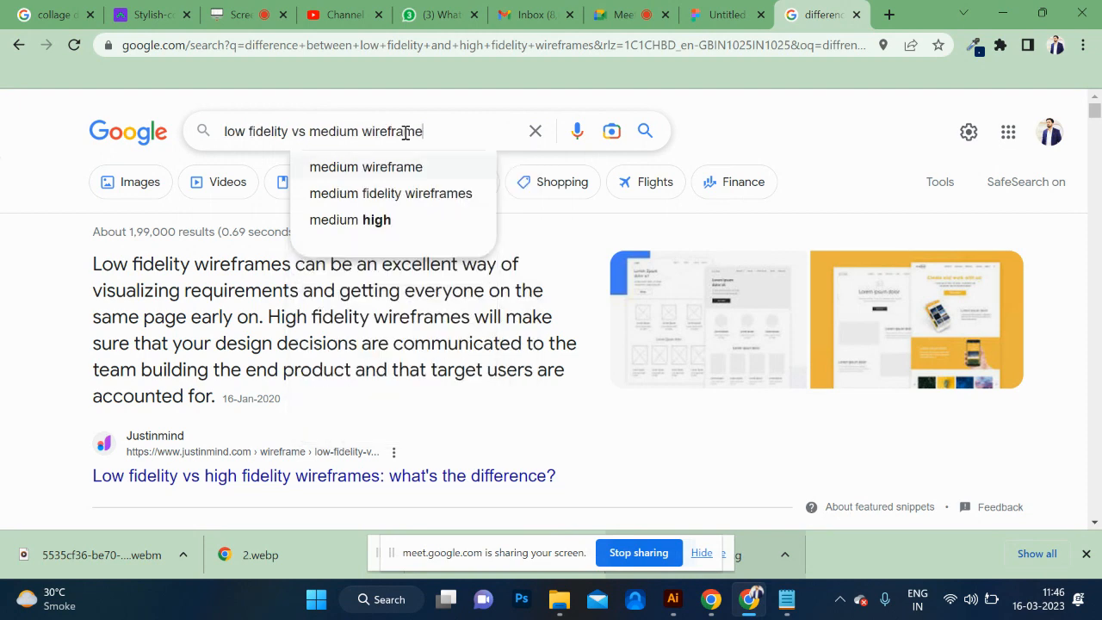
{"action": "key", "text": "Down"}
{"action": "key", "text": "Return"}
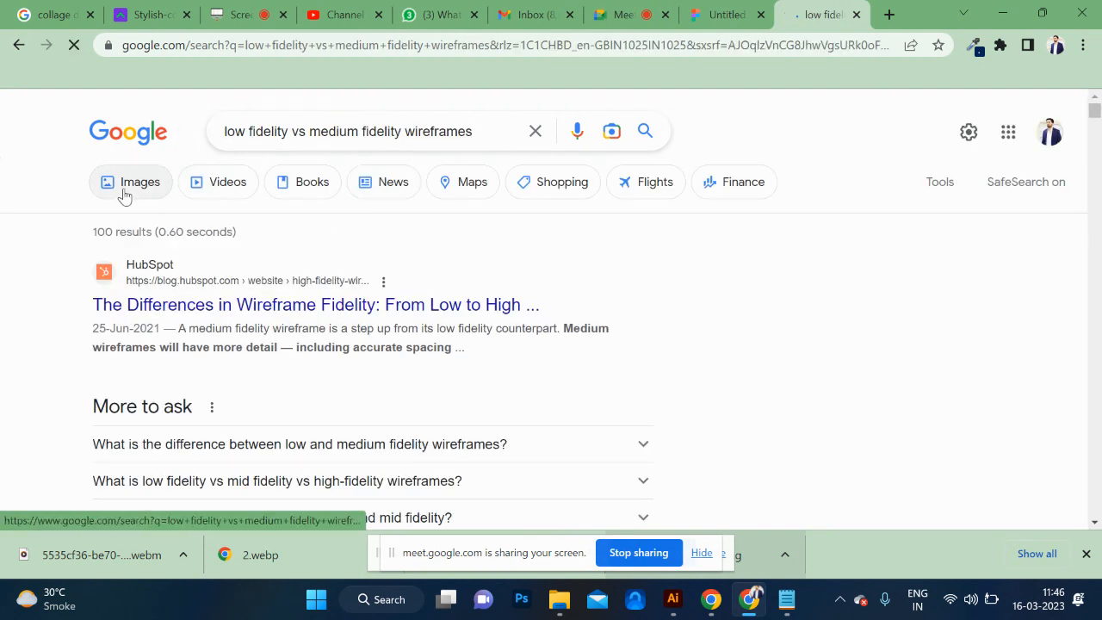
Show the image results and view the "Daily UI #077" low, medium and high-fi wireframes picture in its own browser tab.
{"action": "left_click", "coordinate": [126, 195]}
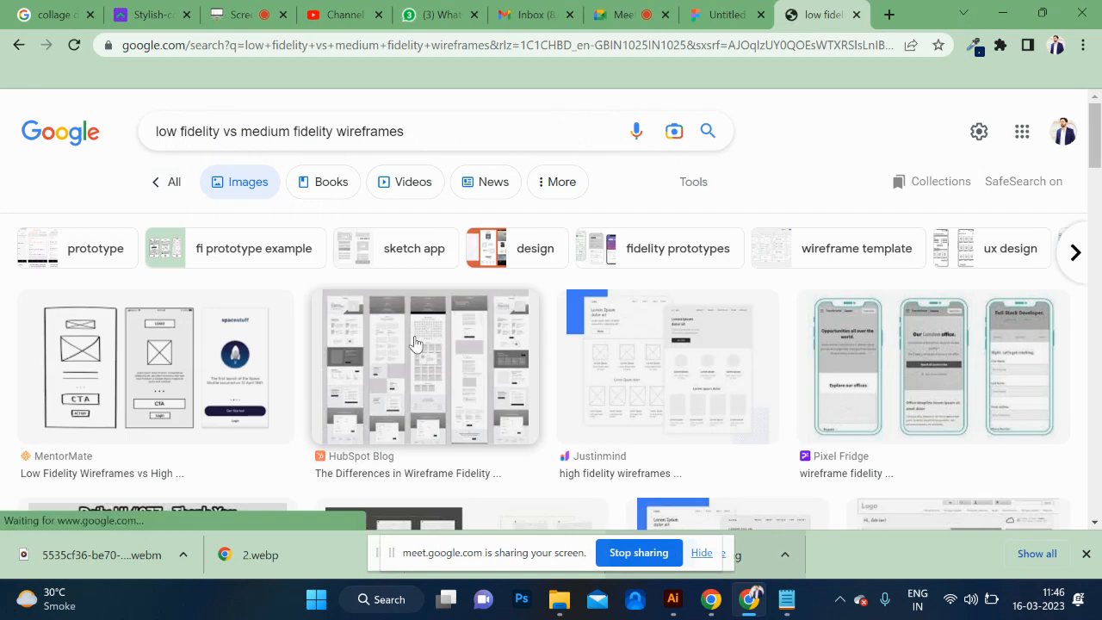
{"action": "scroll", "coordinate": [415, 342], "scroll_direction": "down", "scroll_amount": 2}
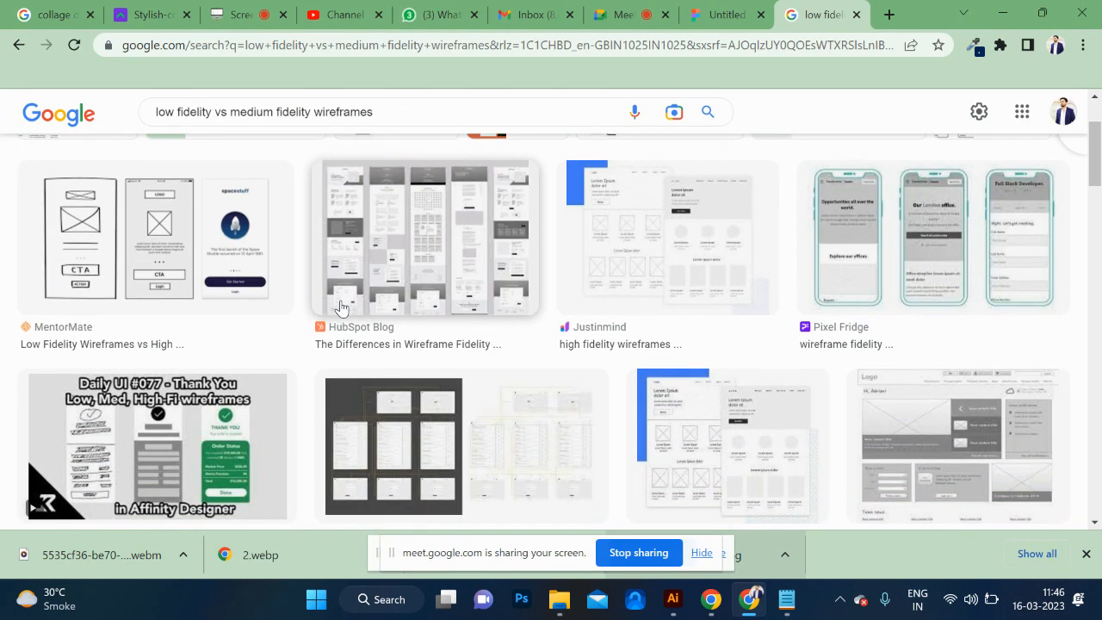
{"action": "scroll", "coordinate": [341, 308], "scroll_direction": "down", "scroll_amount": 2}
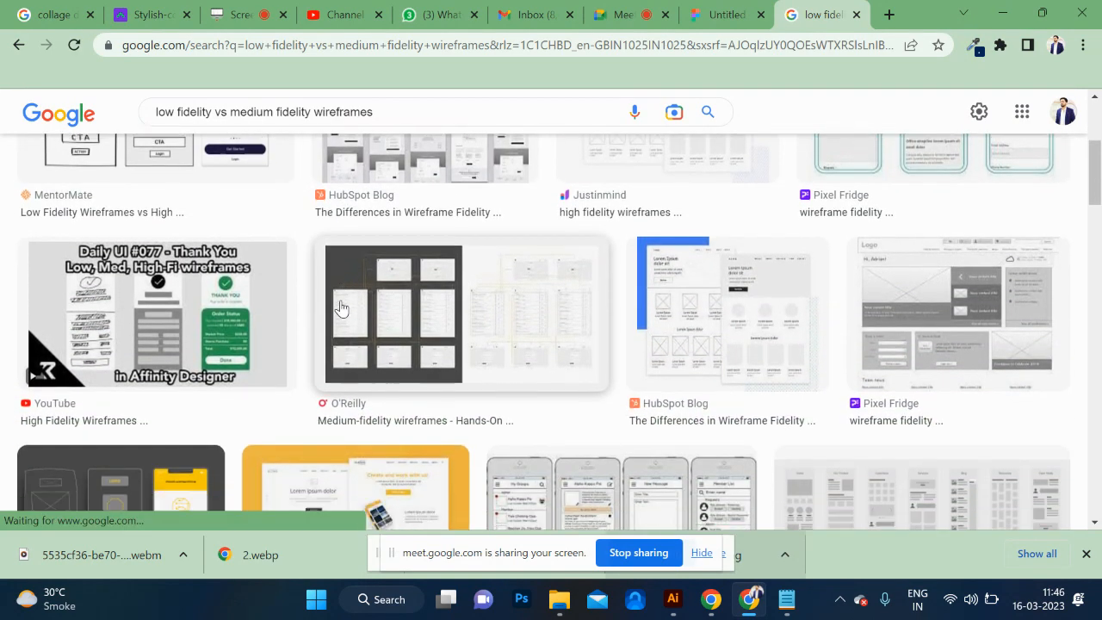
{"action": "left_click", "coordinate": [155, 310]}
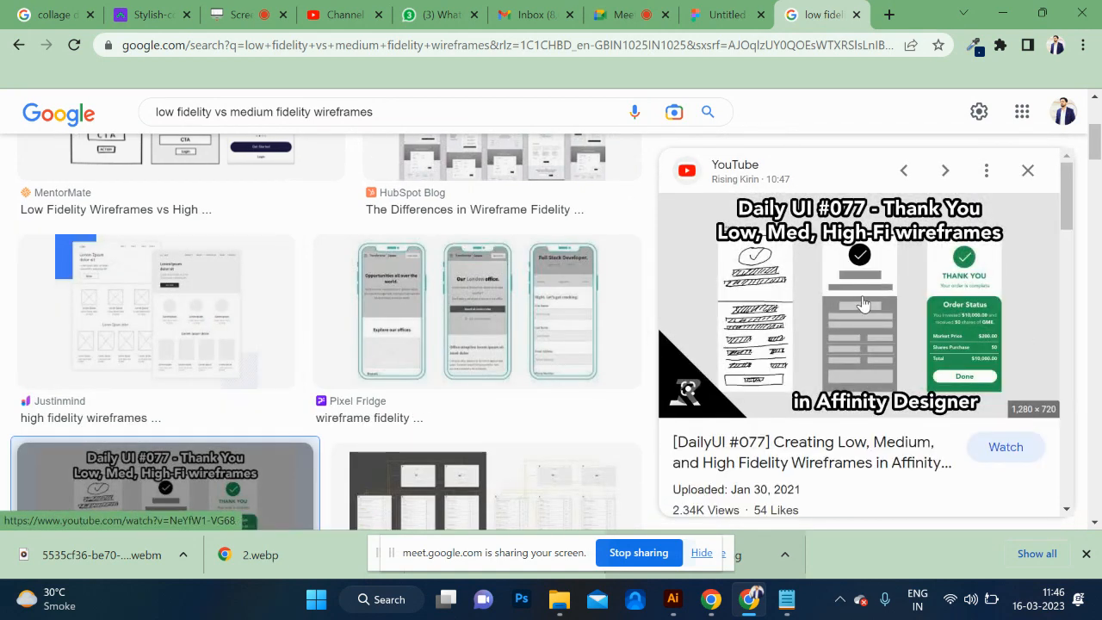
{"action": "right_click", "coordinate": [862, 301]}
{"action": "left_click", "coordinate": [992, 213]}
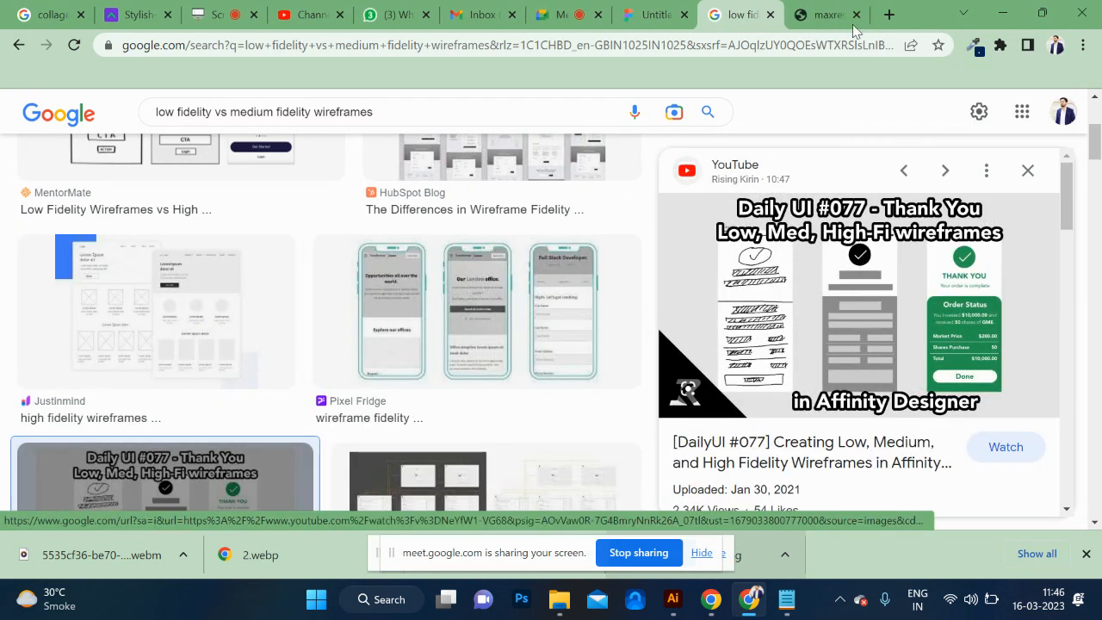
{"action": "left_click", "coordinate": [831, 15]}
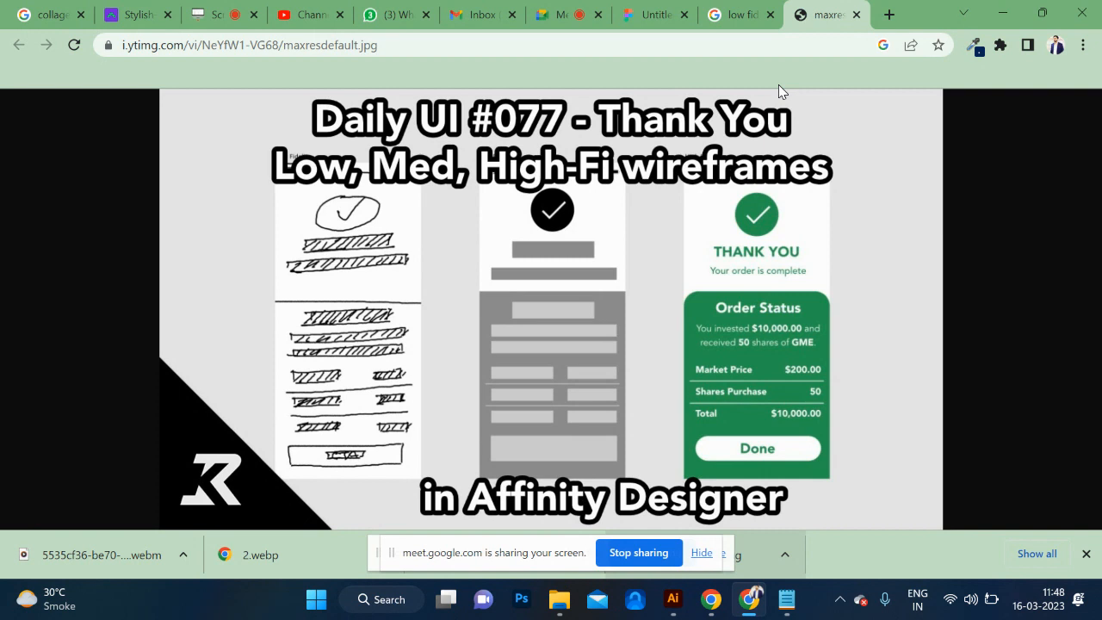
Return to the image results and preview the Mockup Machine wireframe fidelity picture and the yellow Justinmind low and high fidelity picture.
{"action": "left_click", "coordinate": [737, 10]}
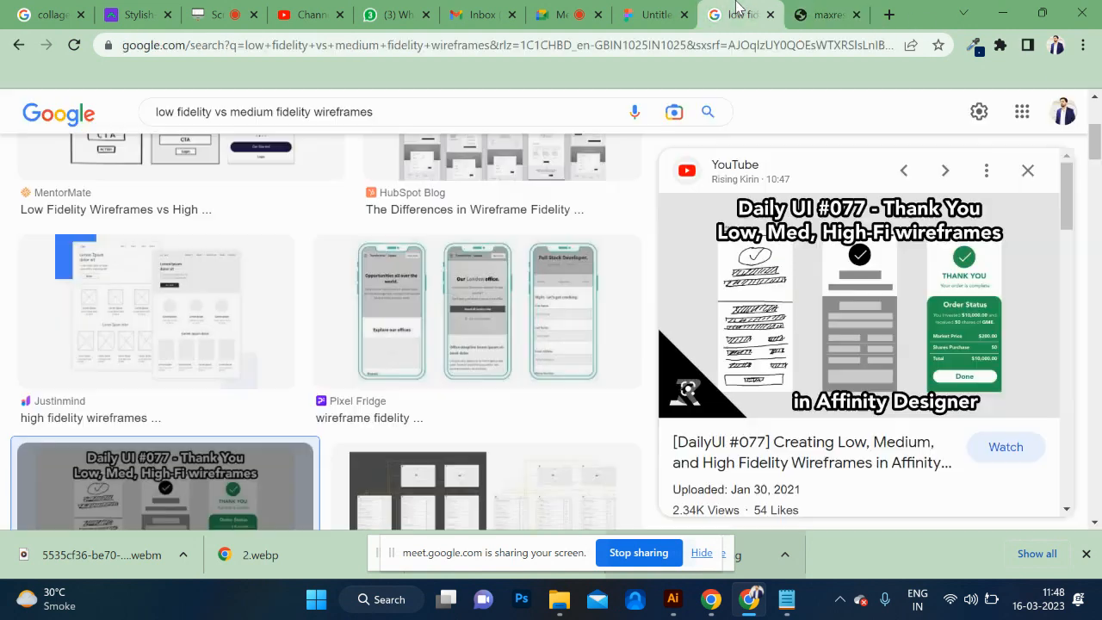
{"action": "scroll", "coordinate": [551, 313], "scroll_direction": "down", "scroll_amount": 4}
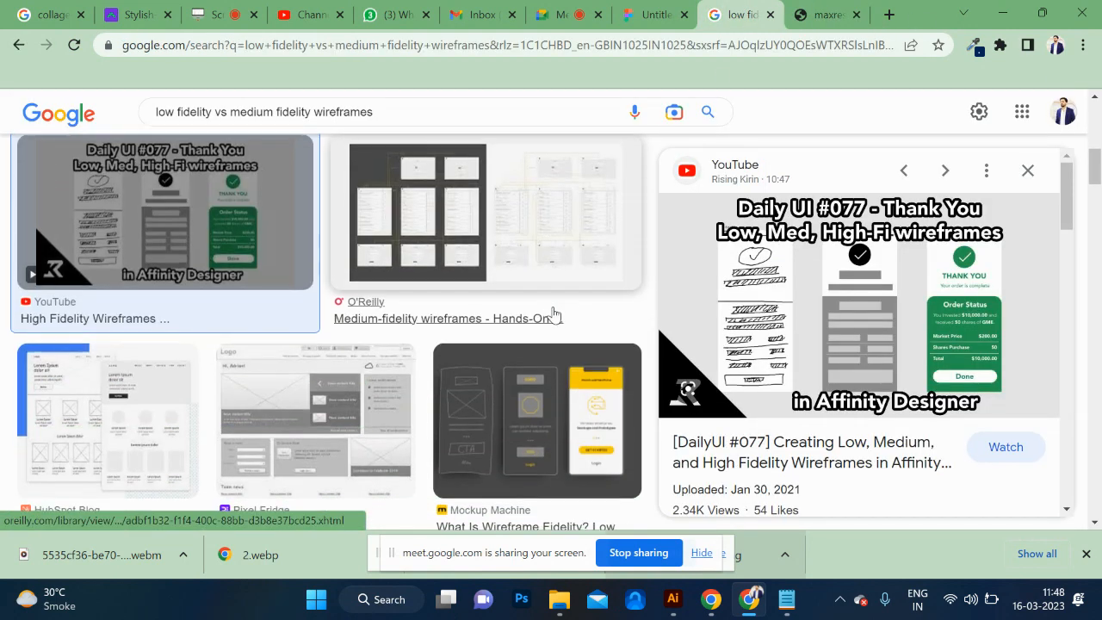
{"action": "scroll", "coordinate": [554, 314], "scroll_direction": "down", "scroll_amount": 1}
{"action": "left_click", "coordinate": [554, 315]}
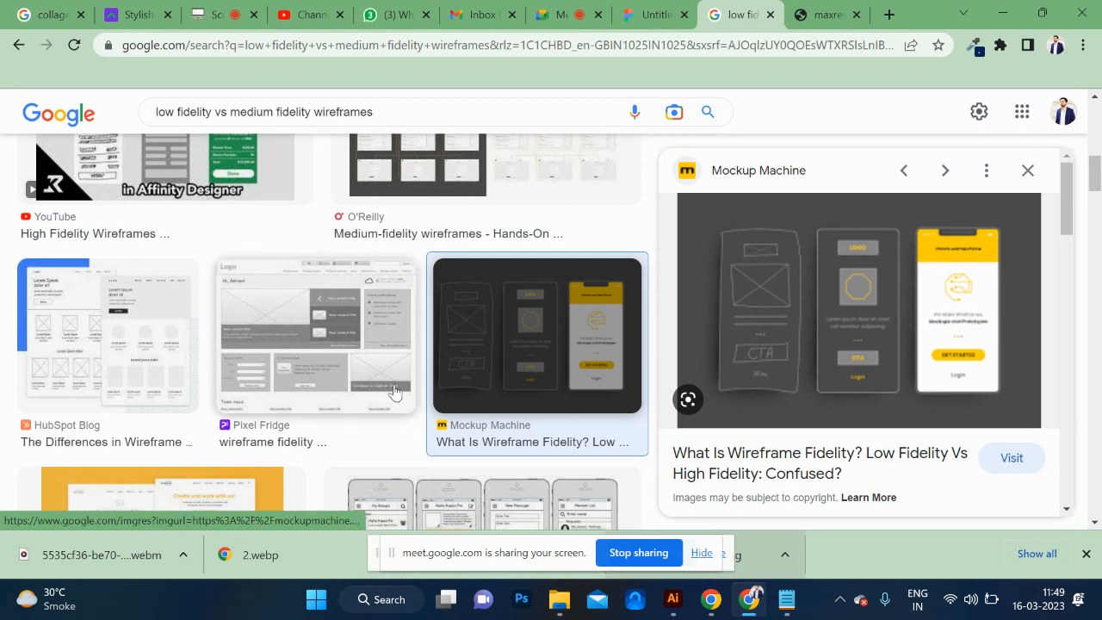
{"action": "scroll", "coordinate": [393, 390], "scroll_direction": "down", "scroll_amount": 2}
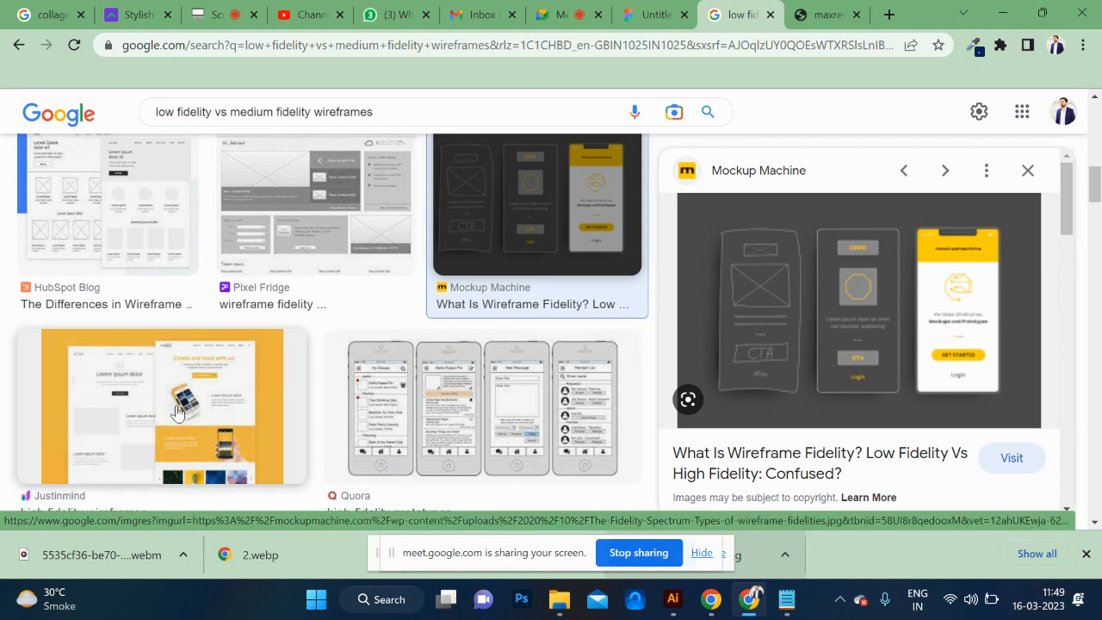
{"action": "left_click", "coordinate": [176, 413]}
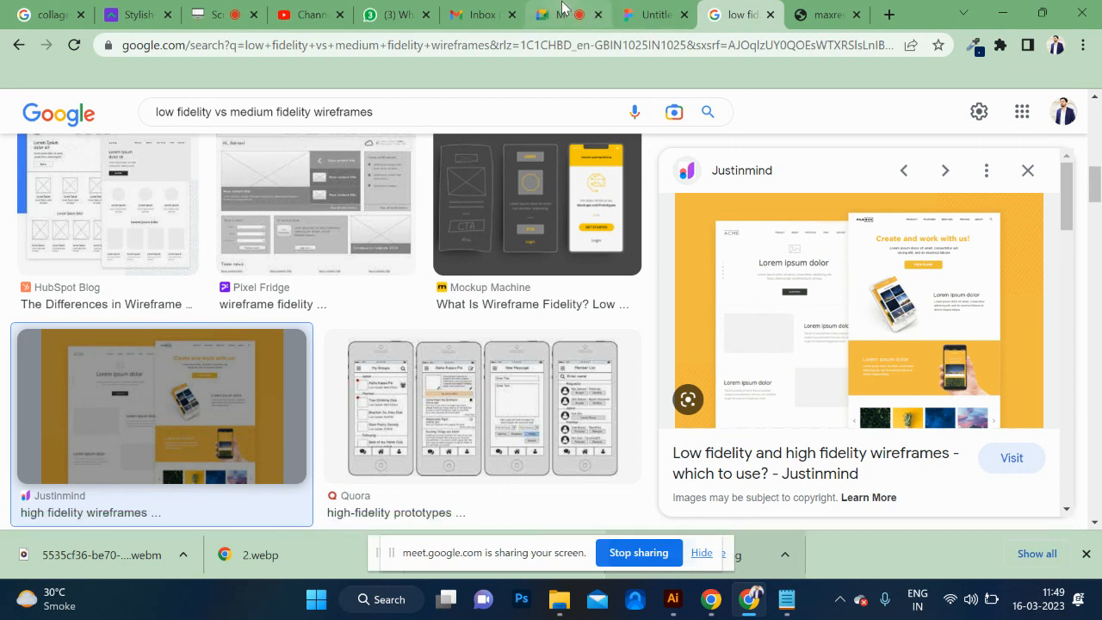
Admit the waiting participant in the Google Meet call and return to the Daily UI #077 wireframes picture.
{"action": "left_click", "coordinate": [561, 15]}
{"action": "left_click", "coordinate": [739, 189]}
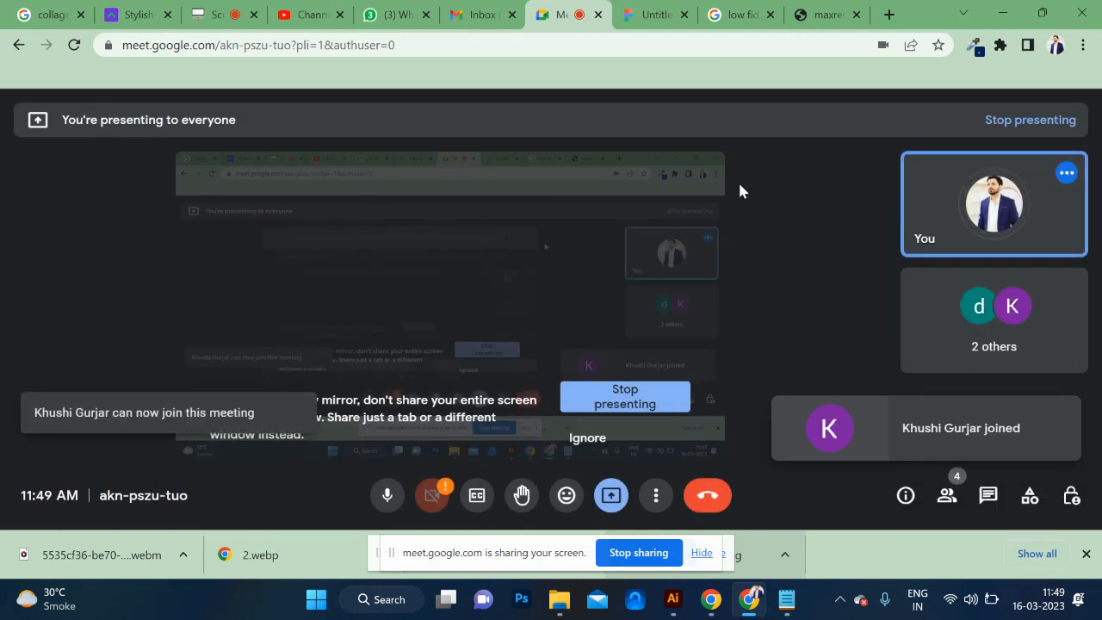
{"action": "left_click", "coordinate": [825, 13]}
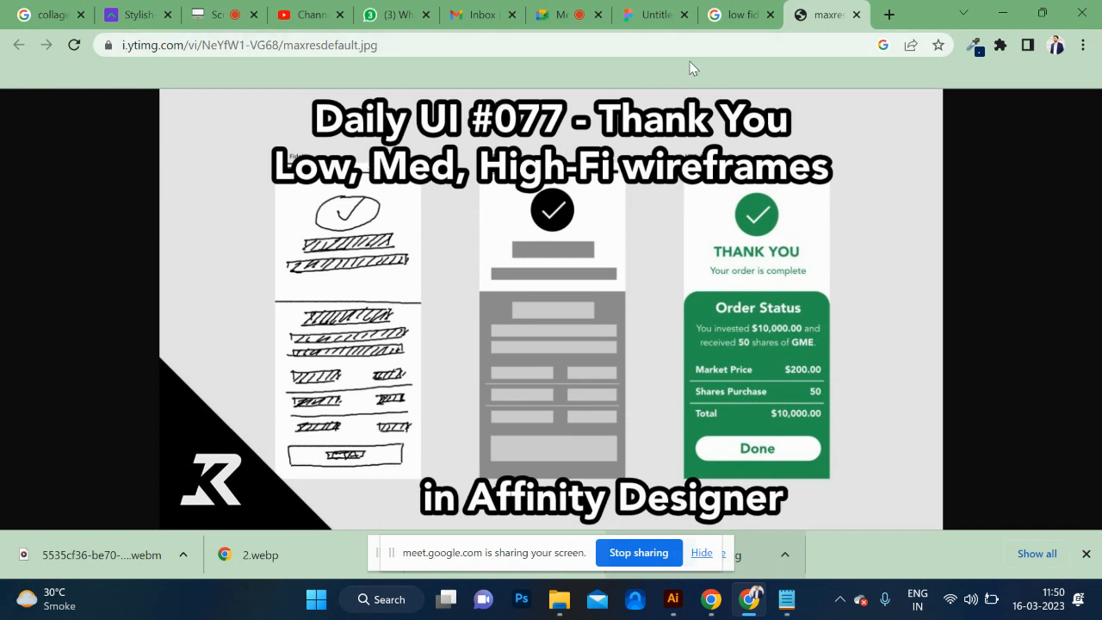
Highlight the query "low fidelity vs medium fidelity wireframes" on the image results page, and return to the Daily UI #077 picture.
{"action": "left_click", "coordinate": [739, 15]}
{"action": "scroll", "coordinate": [399, 345], "scroll_direction": "up", "scroll_amount": 5}
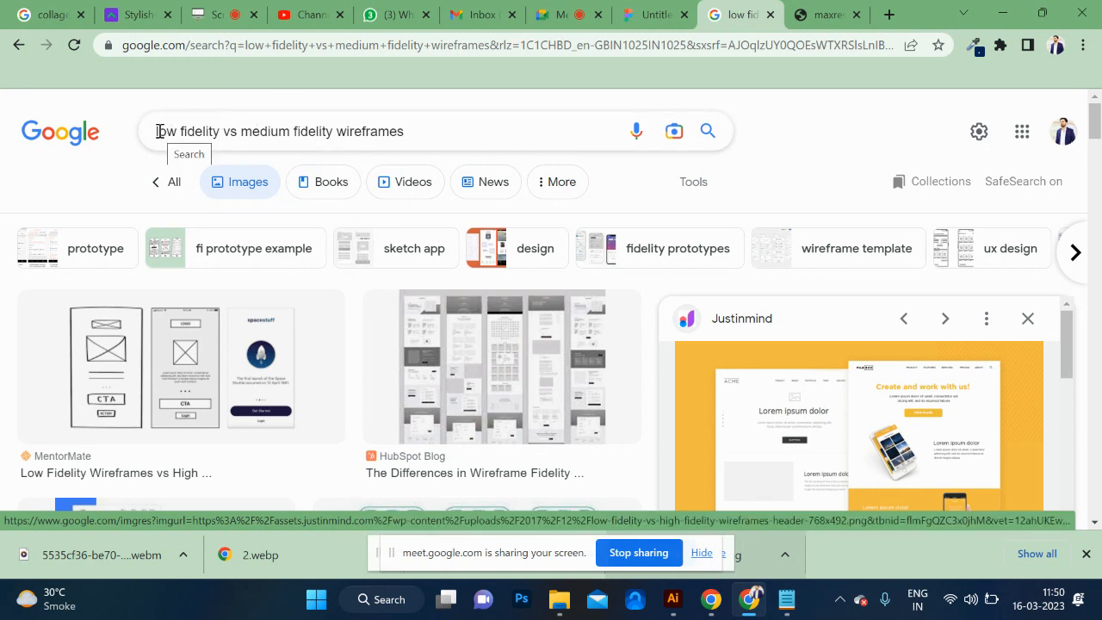
{"action": "left_click_drag", "start_coordinate": [156, 131], "coordinate": [380, 134]}
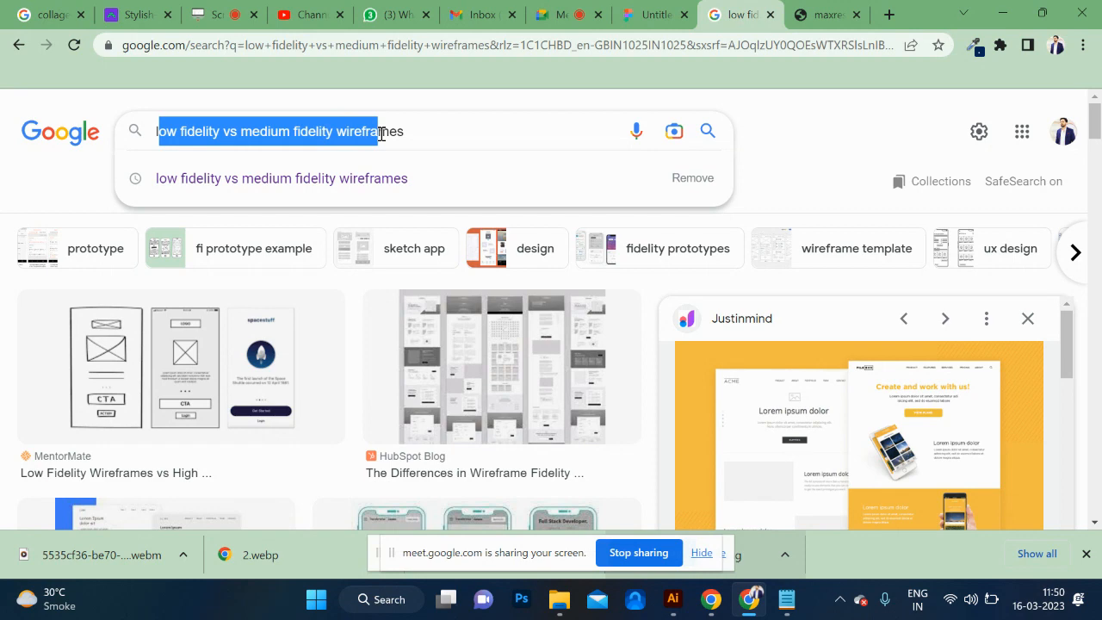
{"action": "key", "text": "ctrl+Tab"}
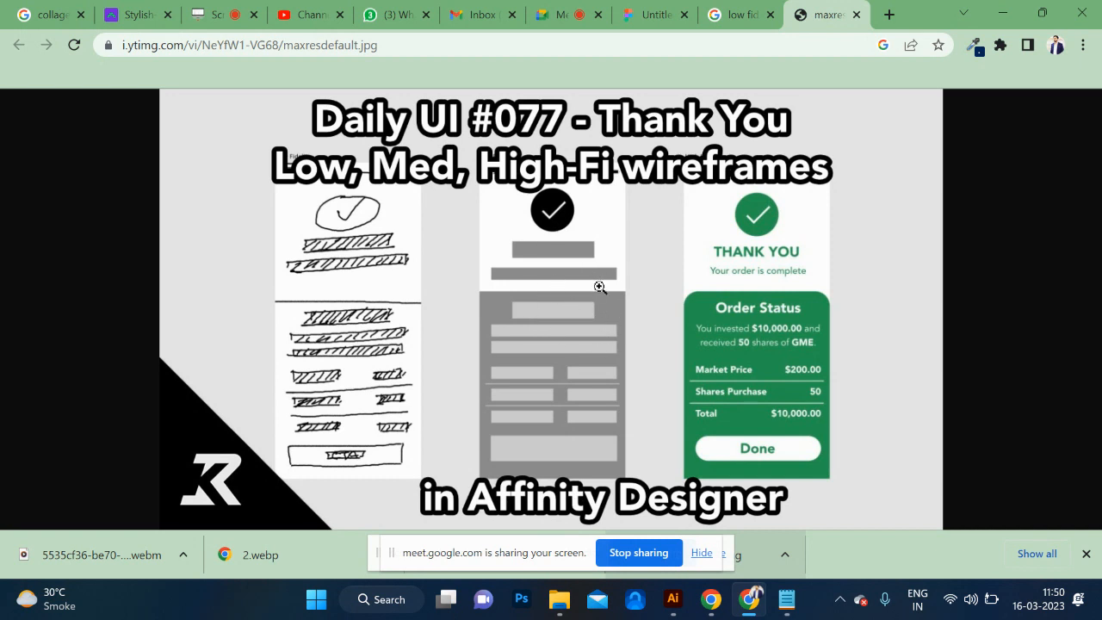
Open wireframe.cc in a new browser tab and dismiss its sign-up overlay to reach the blank canvas.
{"action": "left_click", "coordinate": [890, 15]}
{"action": "left_click", "coordinate": [777, 44]}
{"action": "type", "text": "sk"}
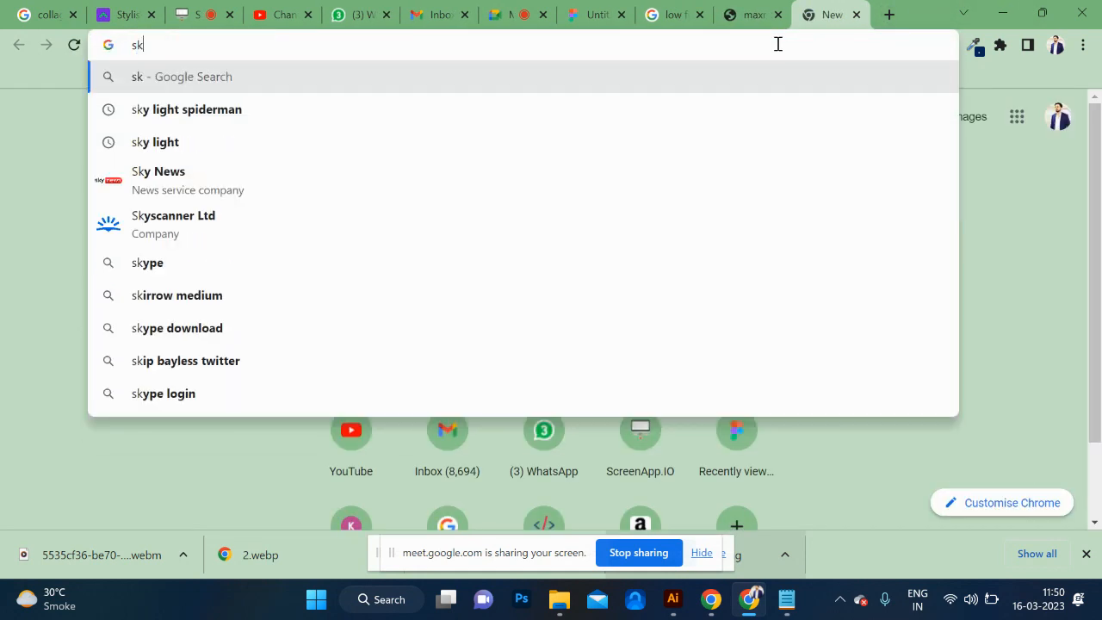
{"action": "key", "text": "BackSpace"}
{"action": "key", "text": "BackSpace"}
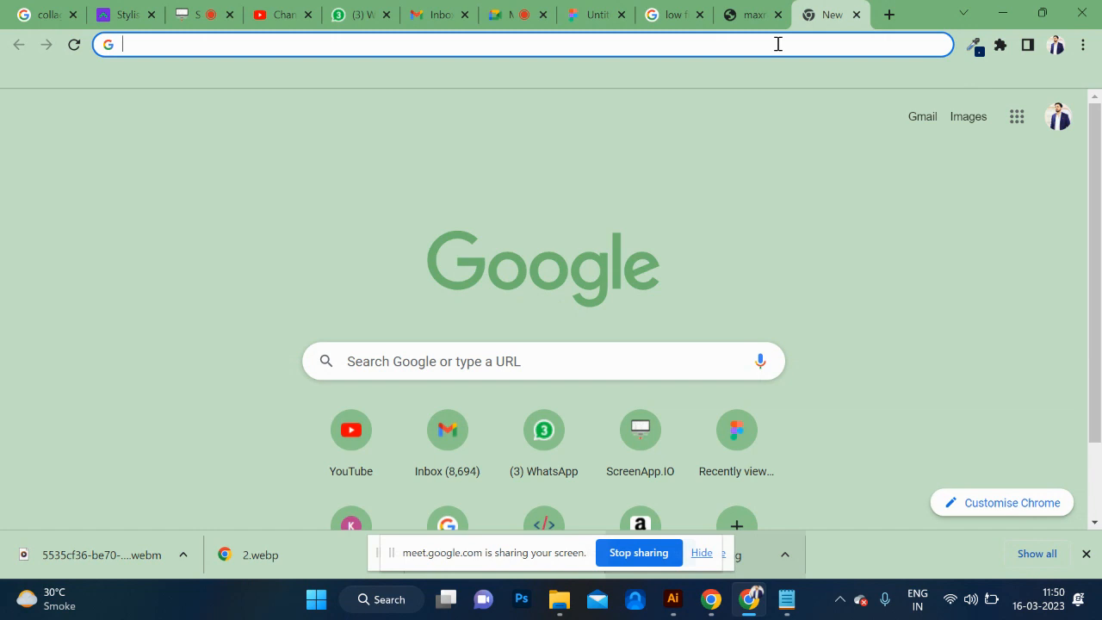
{"action": "type", "text": "wir"}
{"action": "key", "text": "Return"}
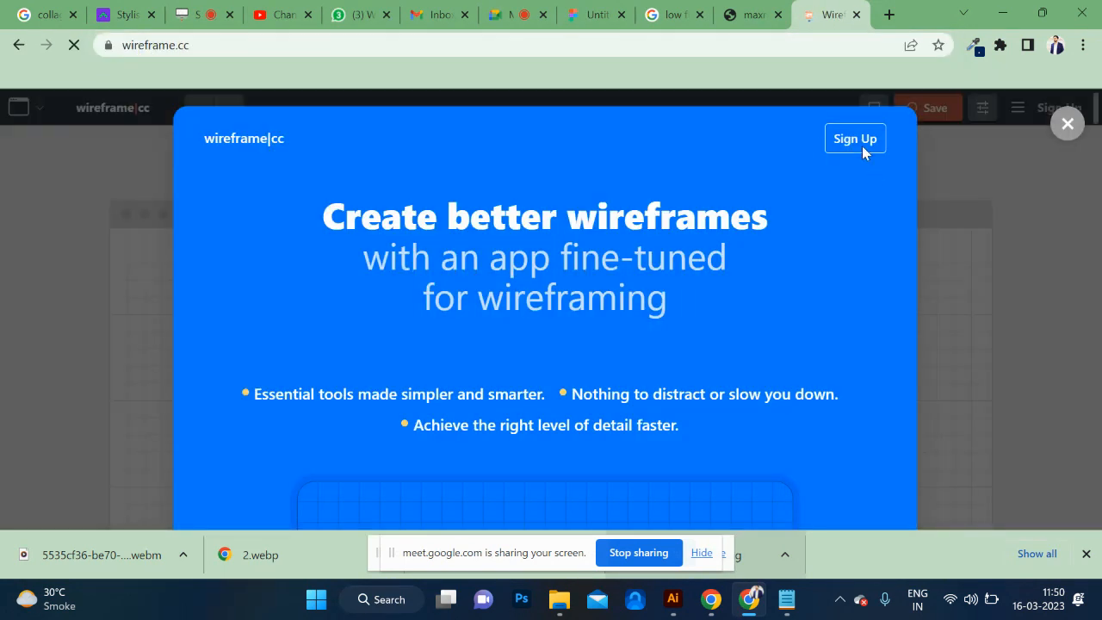
{"action": "left_click", "coordinate": [1067, 123]}
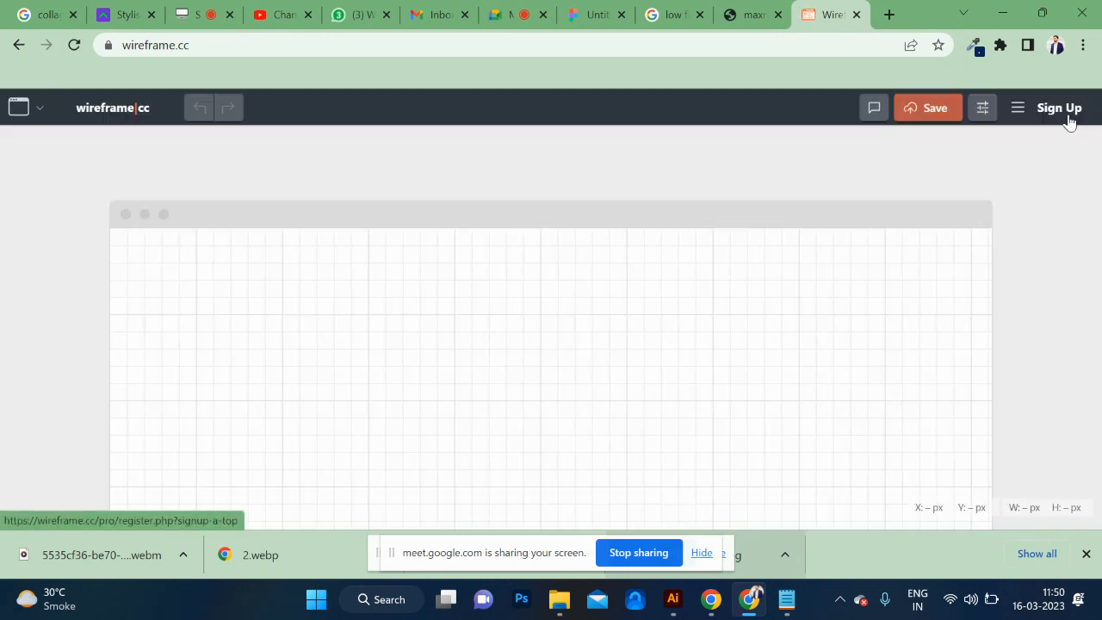
Draw a tall rectangle as the page frame and a full-width header rectangle along its upper edge.
{"action": "left_click_drag", "start_coordinate": [218, 199], "coordinate": [457, 519]}
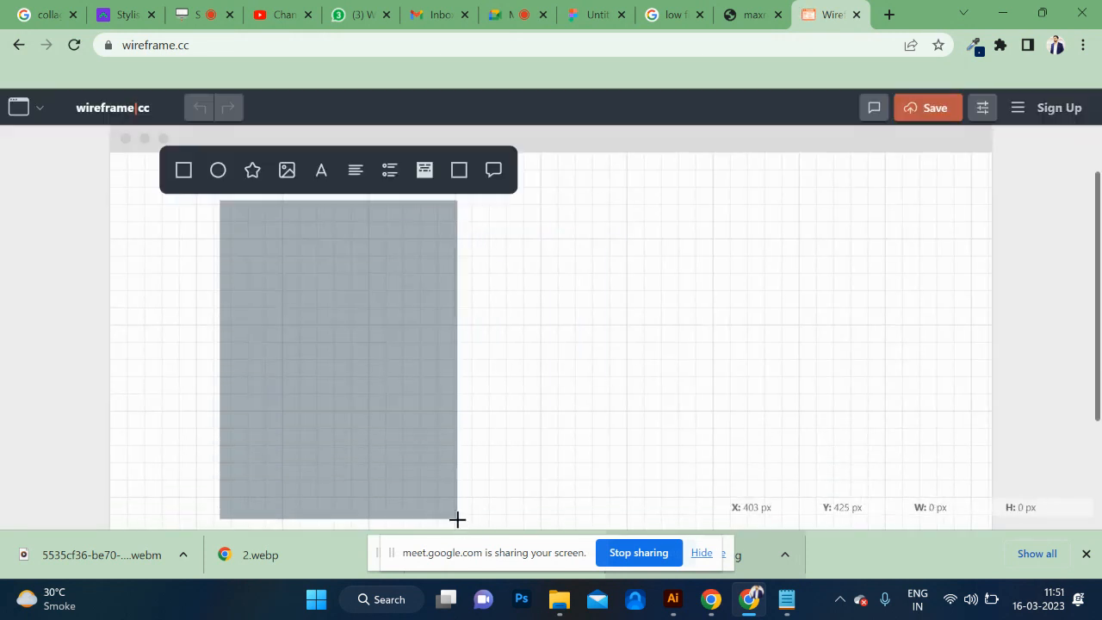
{"action": "left_click", "coordinate": [185, 172]}
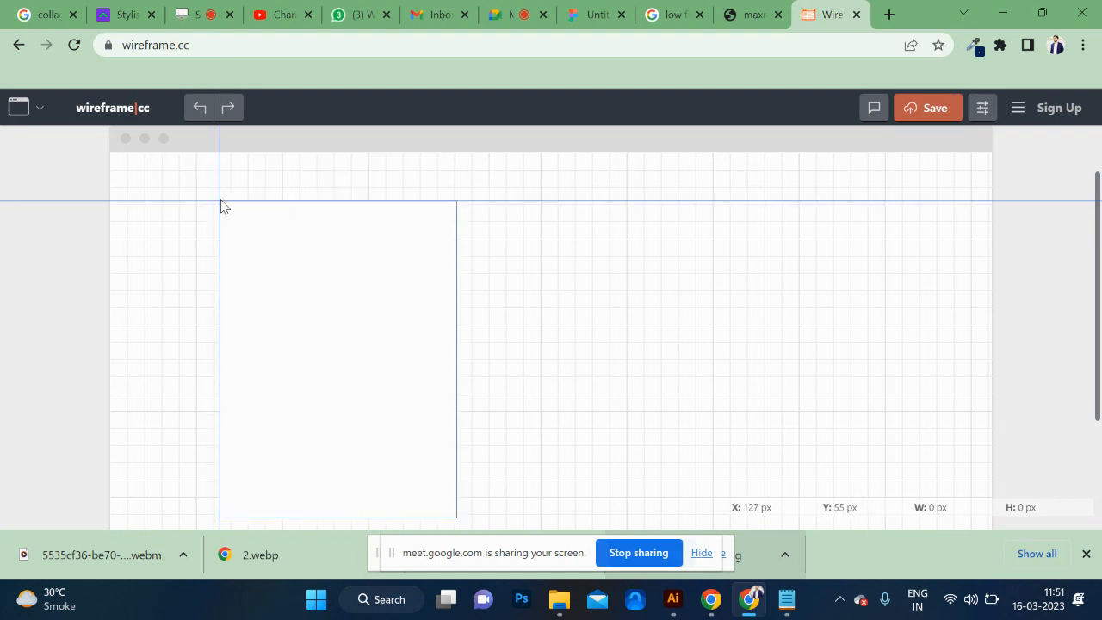
{"action": "left_click_drag", "start_coordinate": [220, 201], "coordinate": [456, 260]}
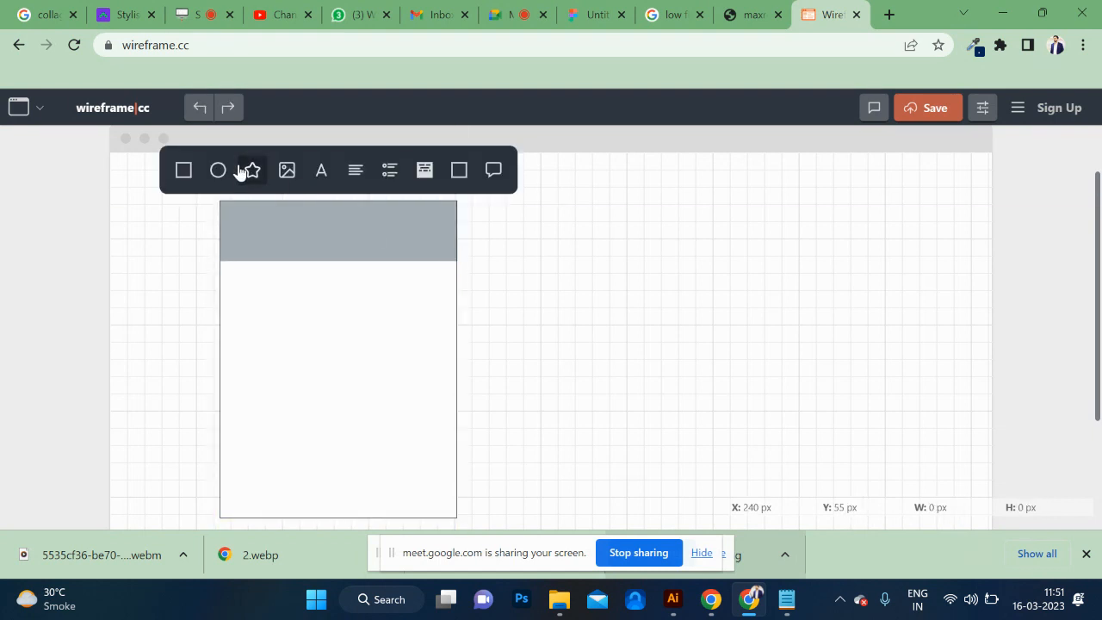
{"action": "left_click", "coordinate": [185, 171]}
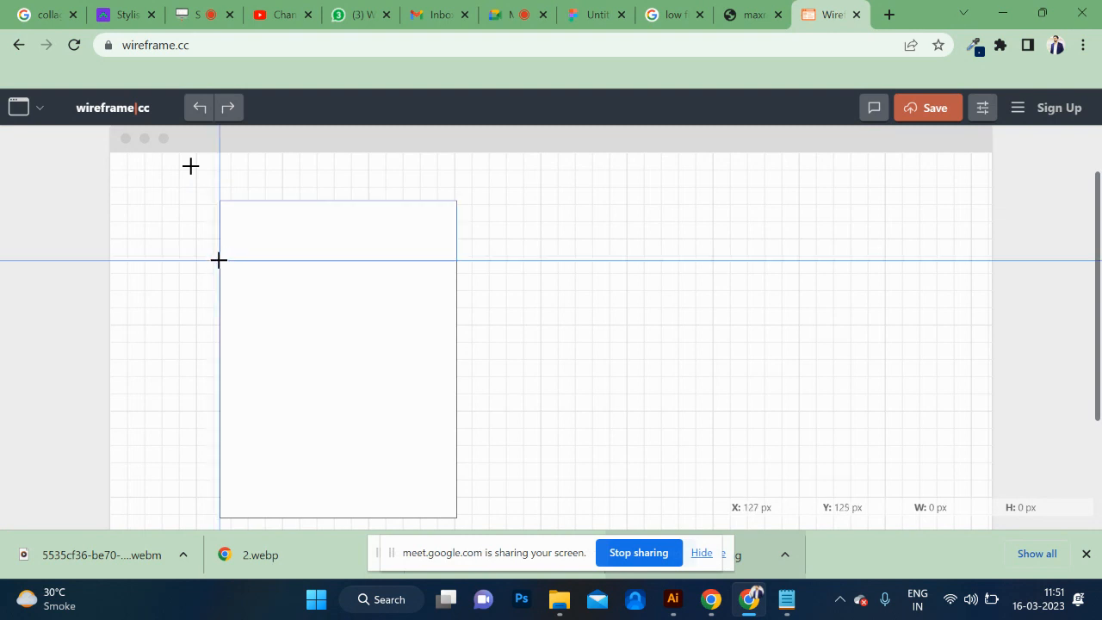
Add a full-width image placeholder directly below the header and two small image placeholders side by side beneath it.
{"action": "mouse_move", "coordinate": [218, 261]}
{"action": "left_mouse_down"}
{"action": "mouse_move", "coordinate": [446, 344]}
{"action": "mouse_move", "coordinate": [462, 384]}
{"action": "mouse_move", "coordinate": [458, 411]}
{"action": "left_mouse_up"}
{"action": "left_click", "coordinate": [287, 230]}
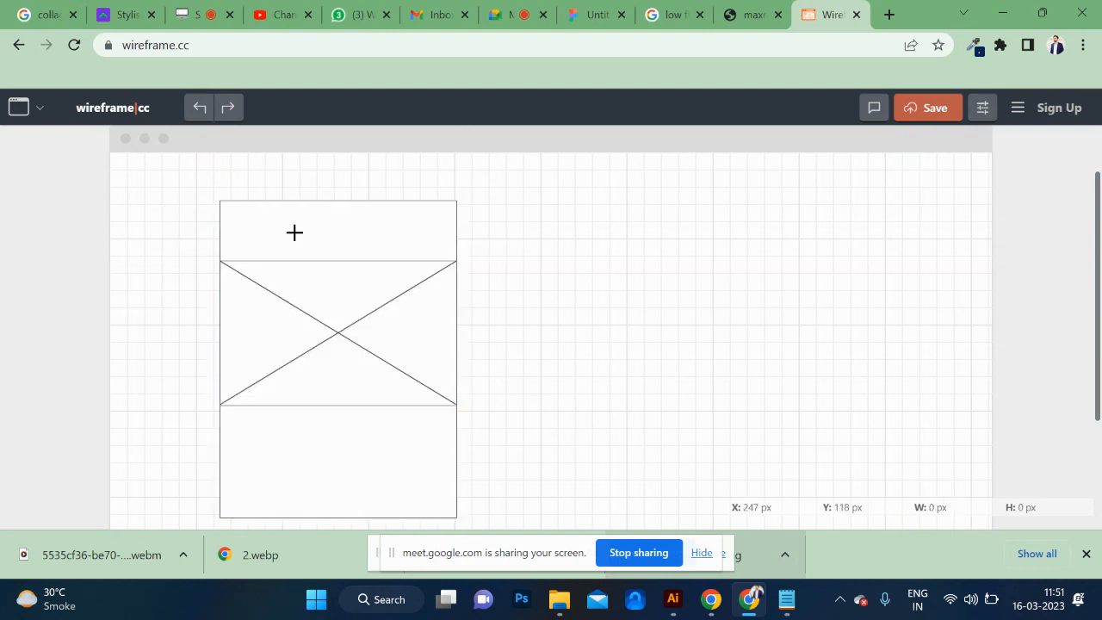
{"action": "scroll", "coordinate": [363, 364], "scroll_direction": "down", "scroll_amount": 1}
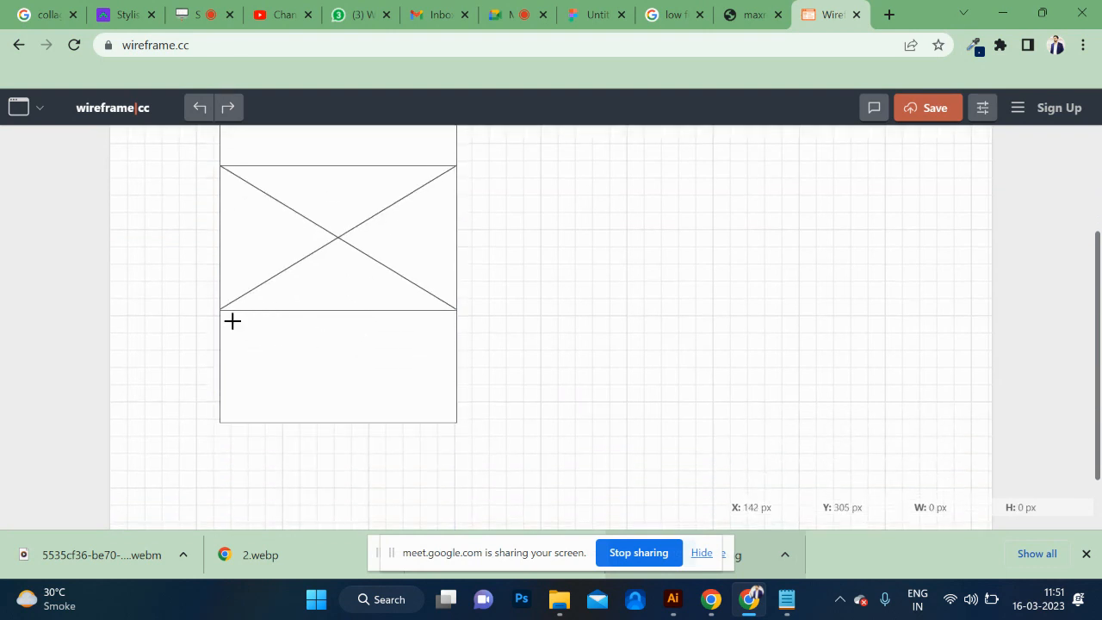
{"action": "left_click_drag", "start_coordinate": [232, 327], "coordinate": [312, 377]}
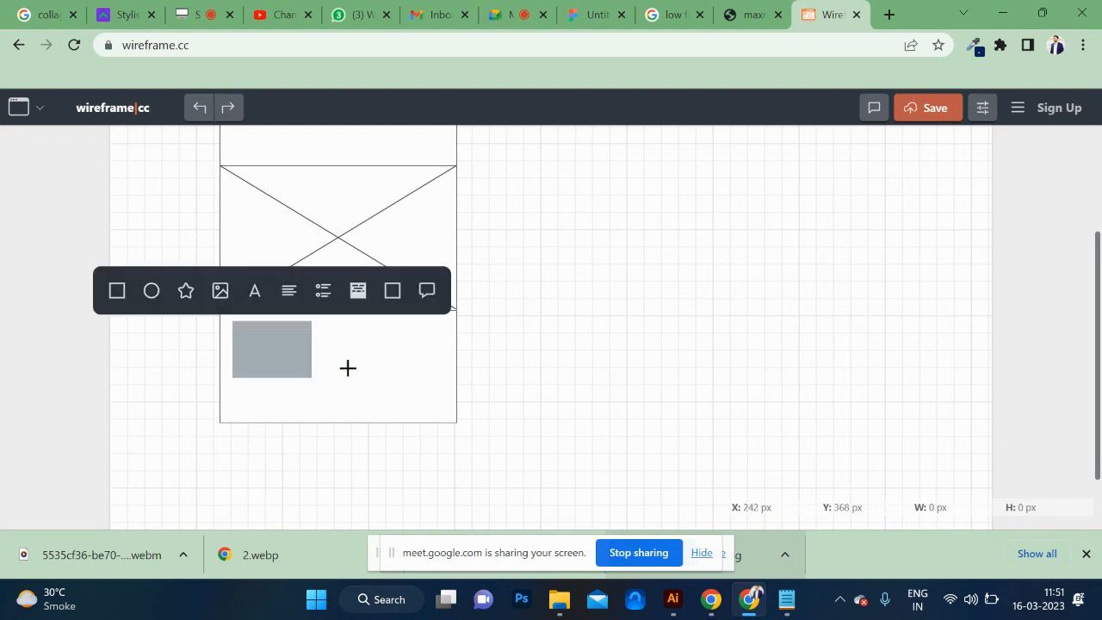
{"action": "left_click", "coordinate": [221, 298]}
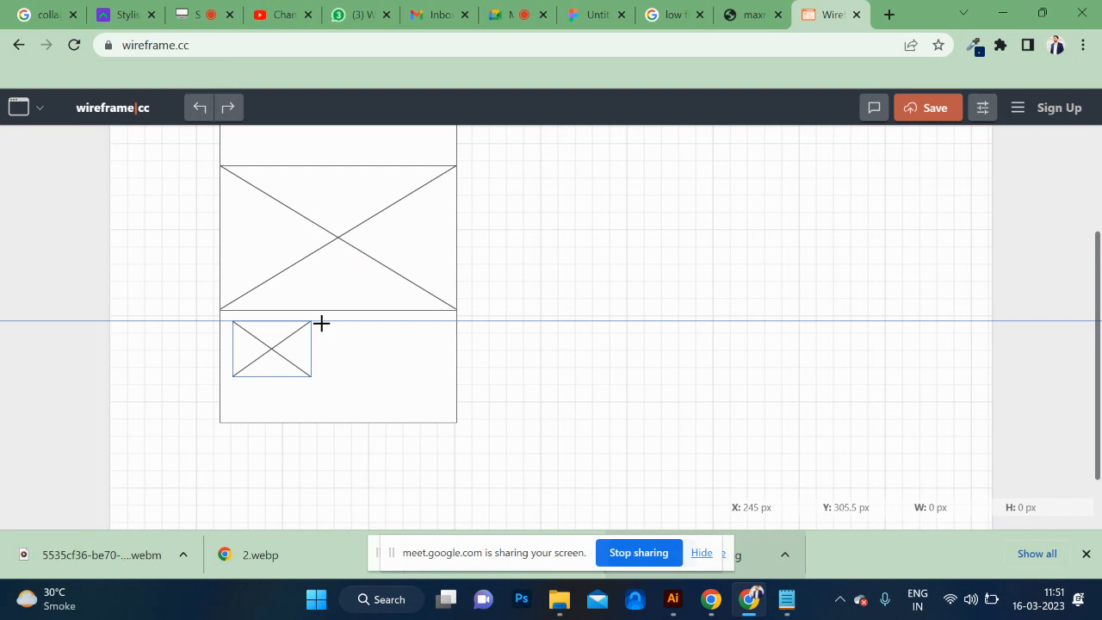
{"action": "left_click_drag", "start_coordinate": [321, 323], "coordinate": [397, 379]}
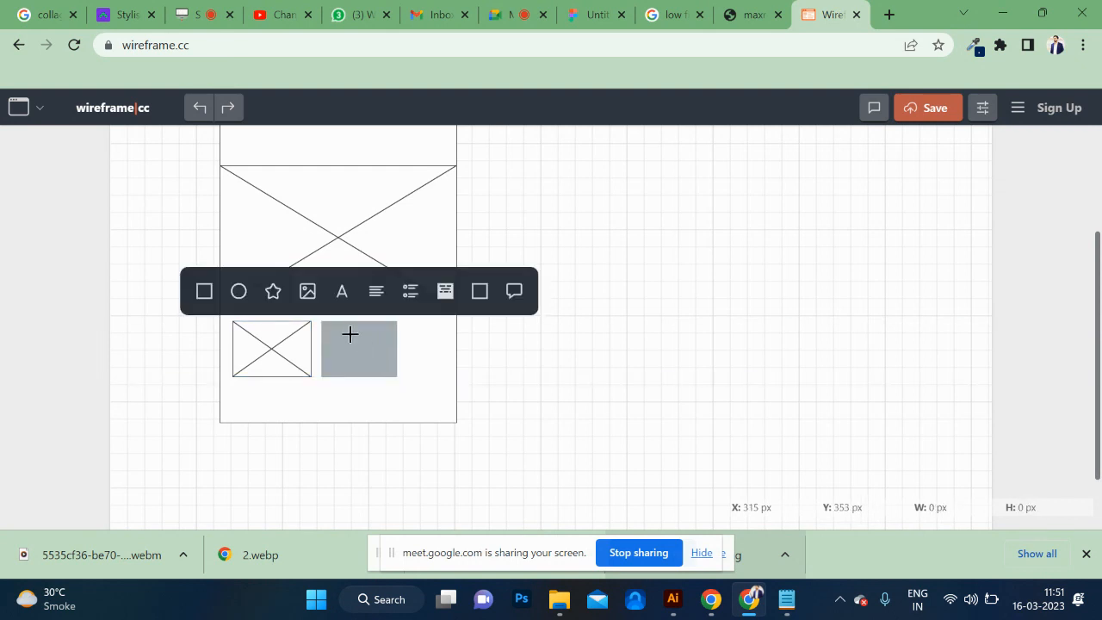
{"action": "left_click", "coordinate": [301, 293]}
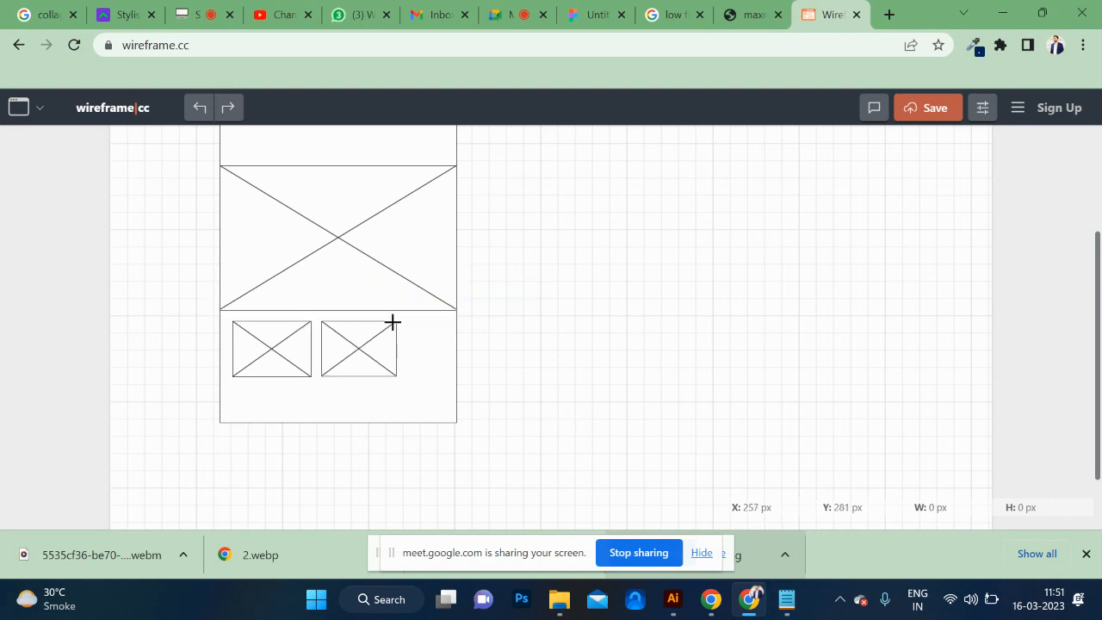
Add a logo-sized image placeholder at the header's left and two small icon-sized image placeholders at its right.
{"action": "scroll", "coordinate": [406, 351], "scroll_direction": "up", "scroll_amount": 3}
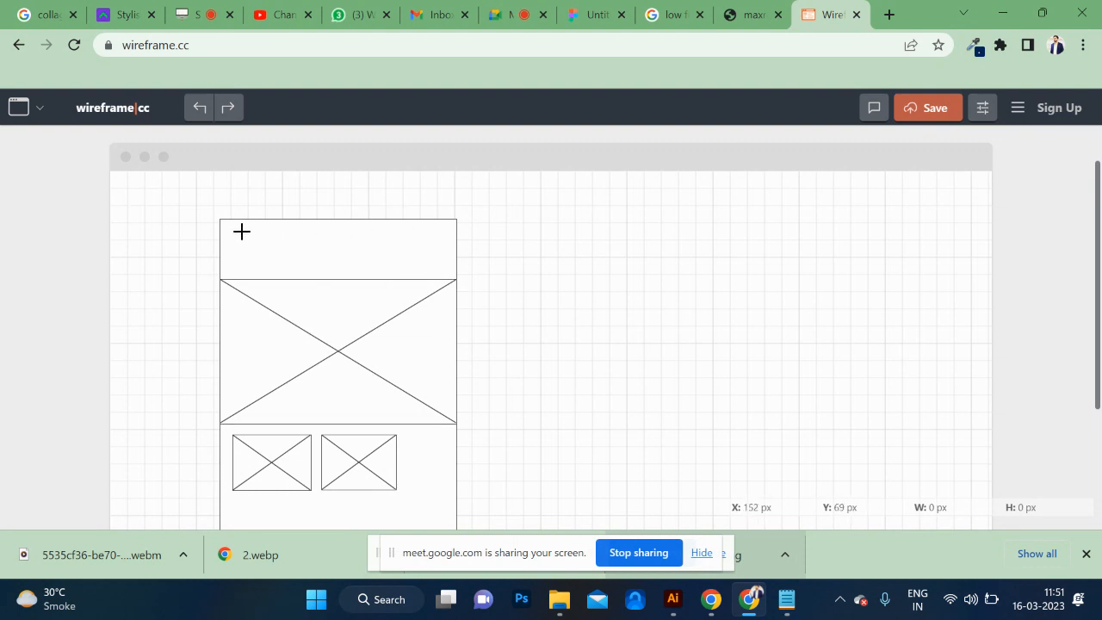
{"action": "left_click_drag", "start_coordinate": [242, 231], "coordinate": [312, 268]}
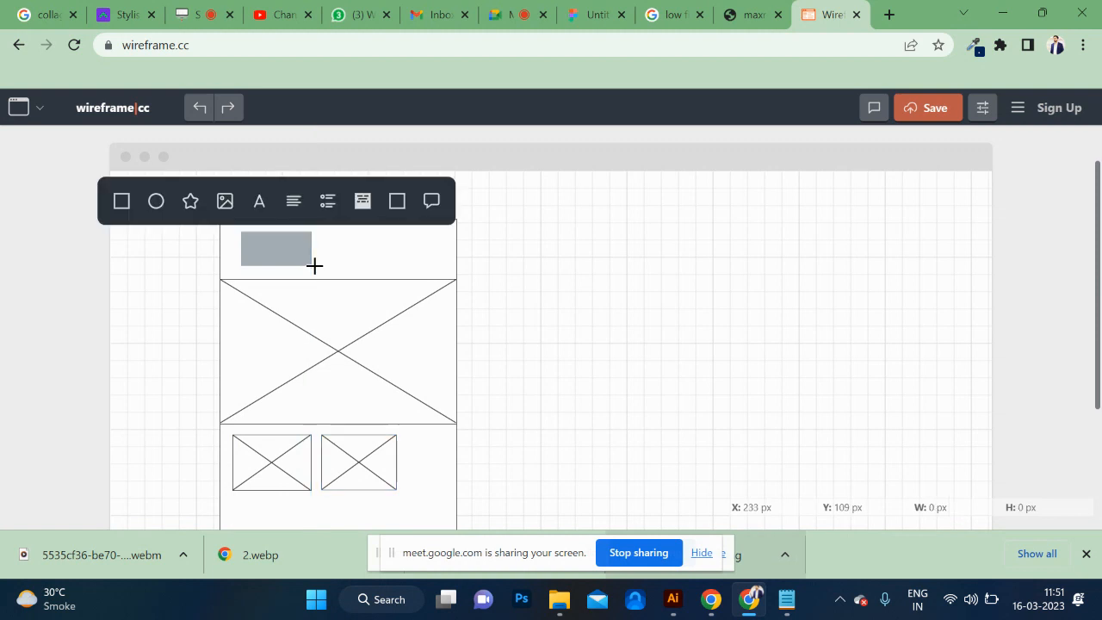
{"action": "left_click", "coordinate": [225, 200]}
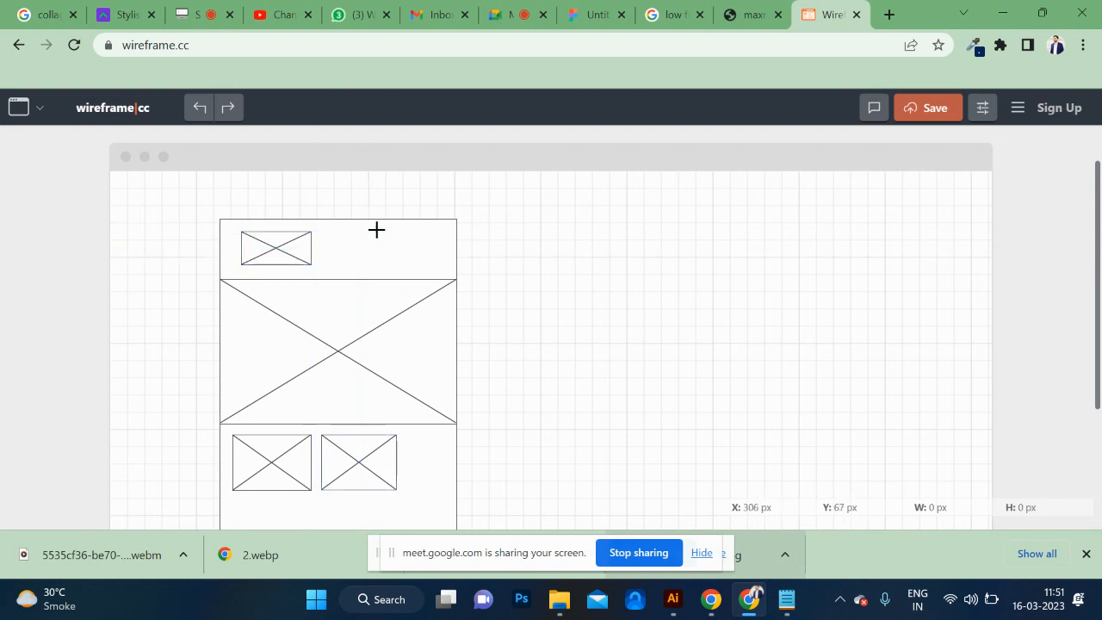
{"action": "left_click_drag", "start_coordinate": [380, 231], "coordinate": [412, 256]}
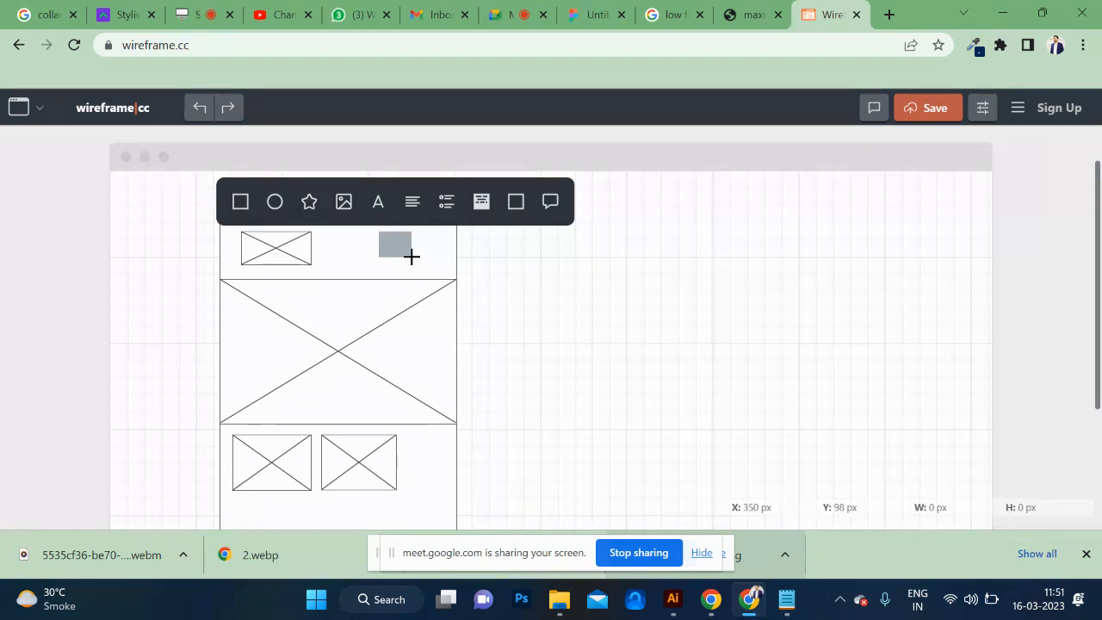
{"action": "left_click", "coordinate": [343, 204]}
{"action": "left_click_drag", "start_coordinate": [422, 233], "coordinate": [447, 259]}
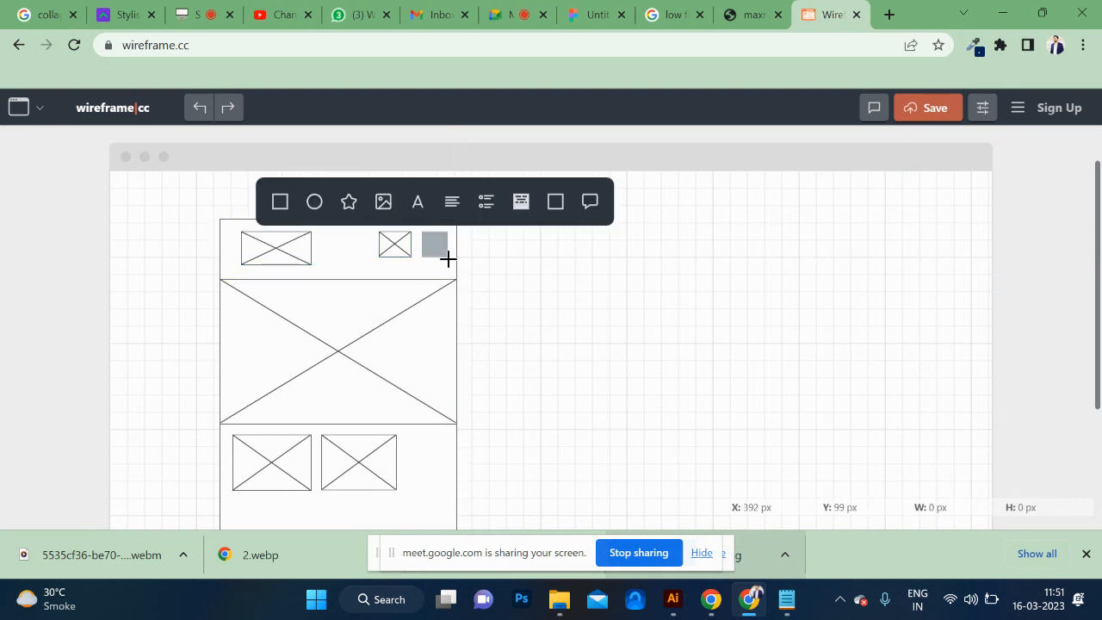
{"action": "left_click", "coordinate": [383, 205]}
Add a wide Headline element below the two small image placeholders, inside the page frame's lower edge.
{"action": "scroll", "coordinate": [329, 381], "scroll_direction": "down", "scroll_amount": 2}
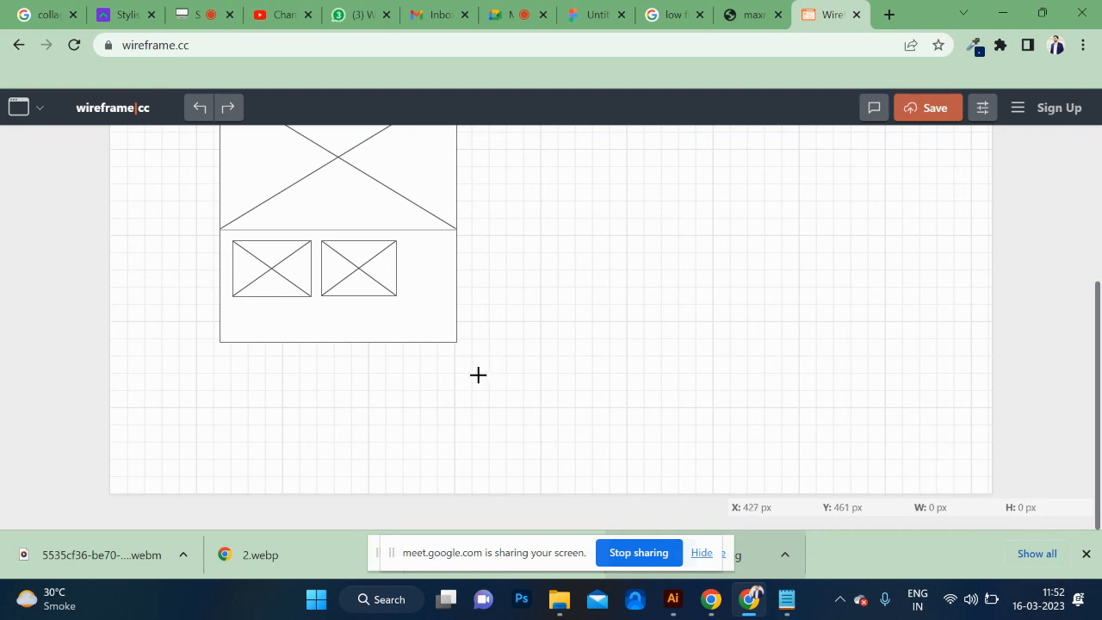
{"action": "scroll", "coordinate": [478, 374], "scroll_direction": "up", "scroll_amount": 1}
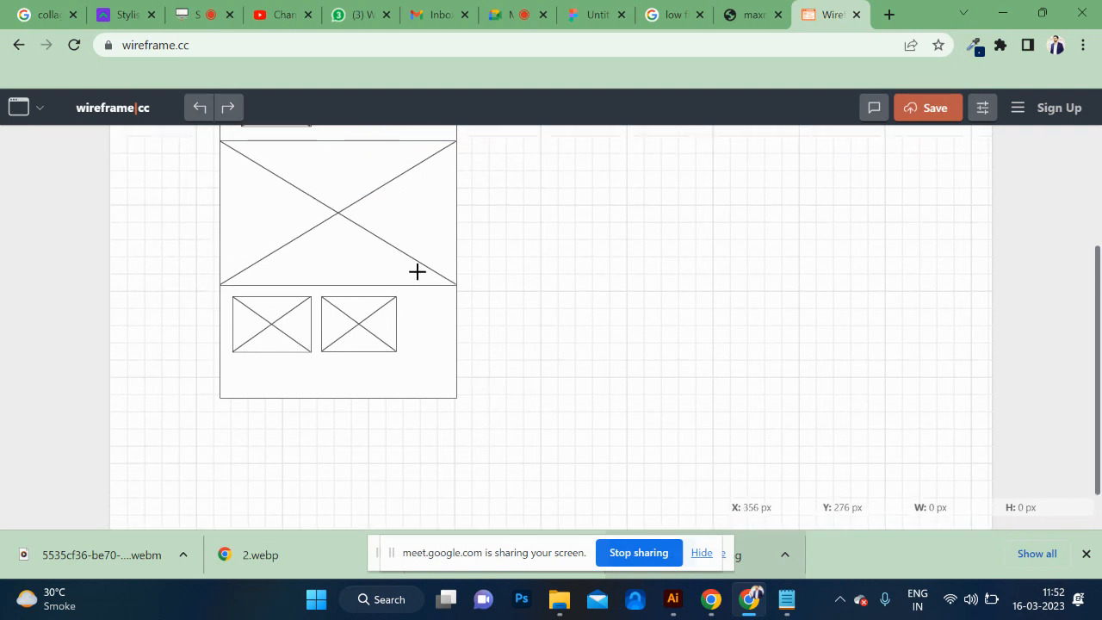
{"action": "scroll", "coordinate": [417, 271], "scroll_direction": "up", "scroll_amount": 1}
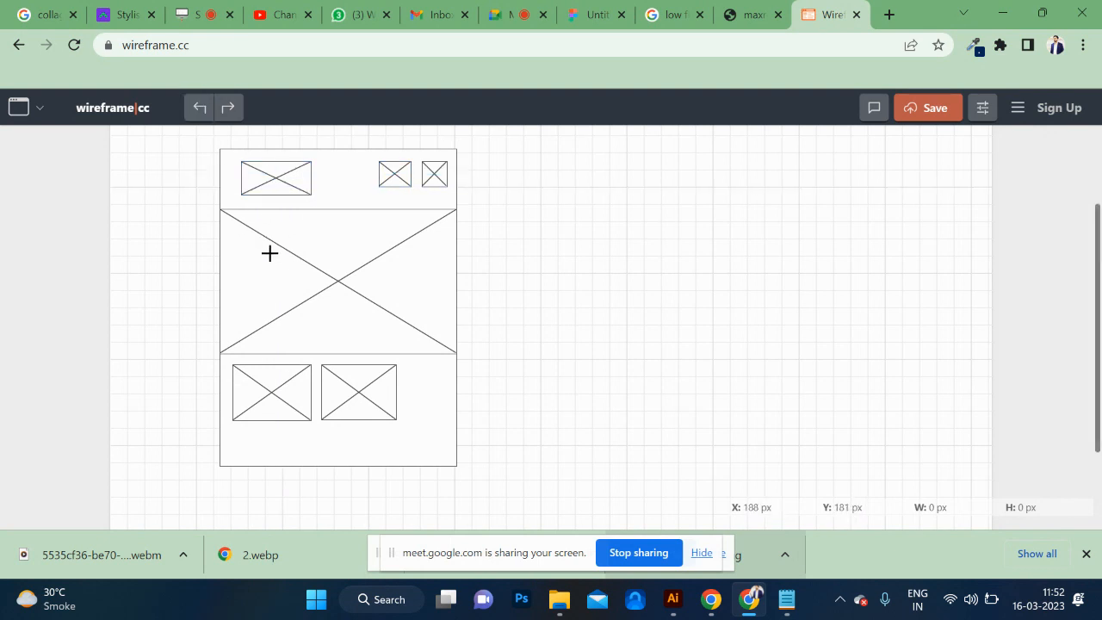
{"action": "scroll", "coordinate": [269, 252], "scroll_direction": "down", "scroll_amount": 1}
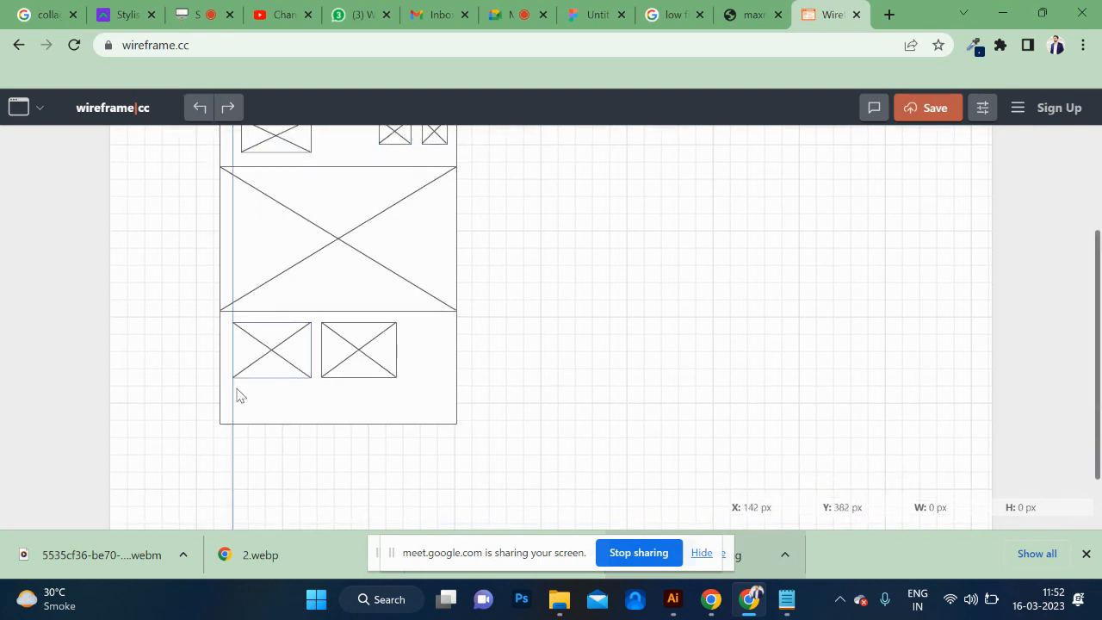
{"action": "left_click_drag", "start_coordinate": [236, 391], "coordinate": [436, 421]}
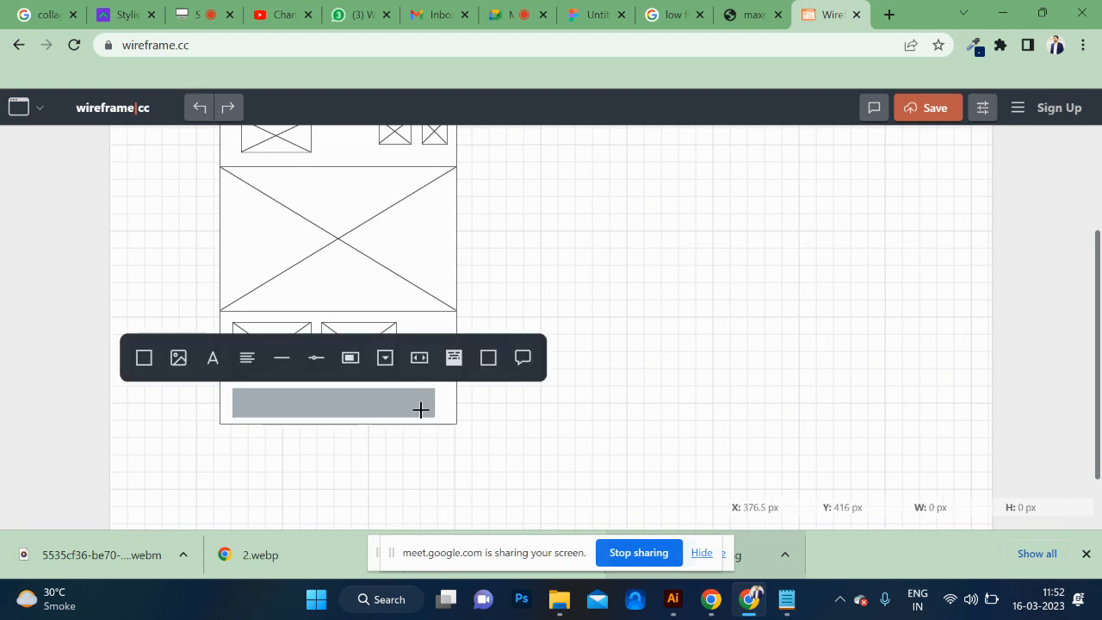
{"action": "left_click", "coordinate": [453, 359]}
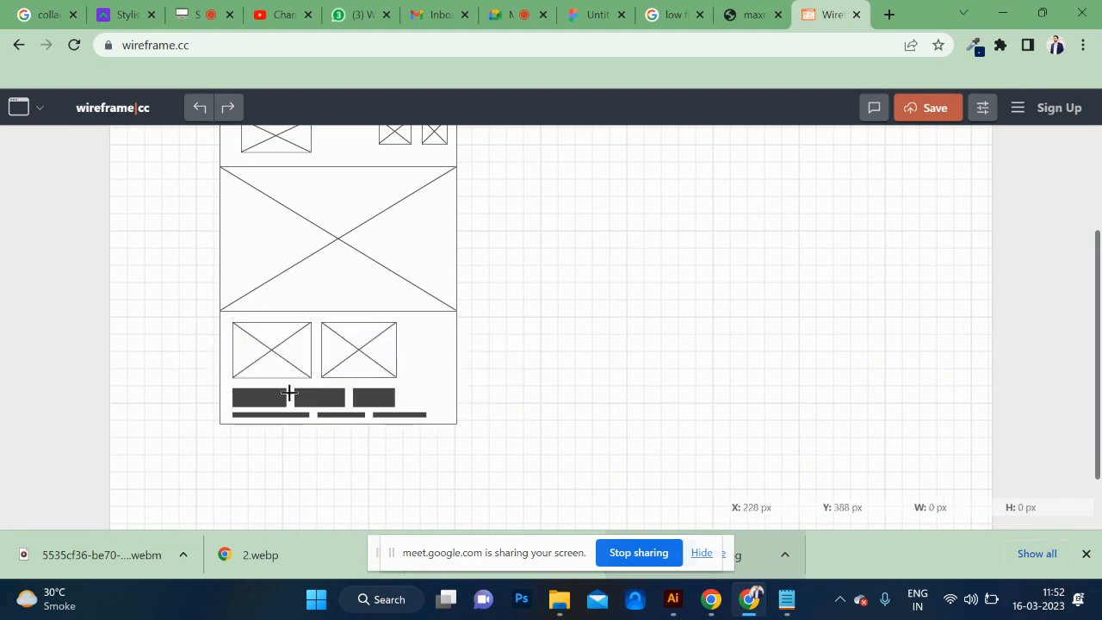
Draw a second tall rectangle as a page frame beside the finished wireframe, with a thin full-width header rectangle along its upper edge.
{"action": "scroll", "coordinate": [406, 403], "scroll_direction": "up", "scroll_amount": 2}
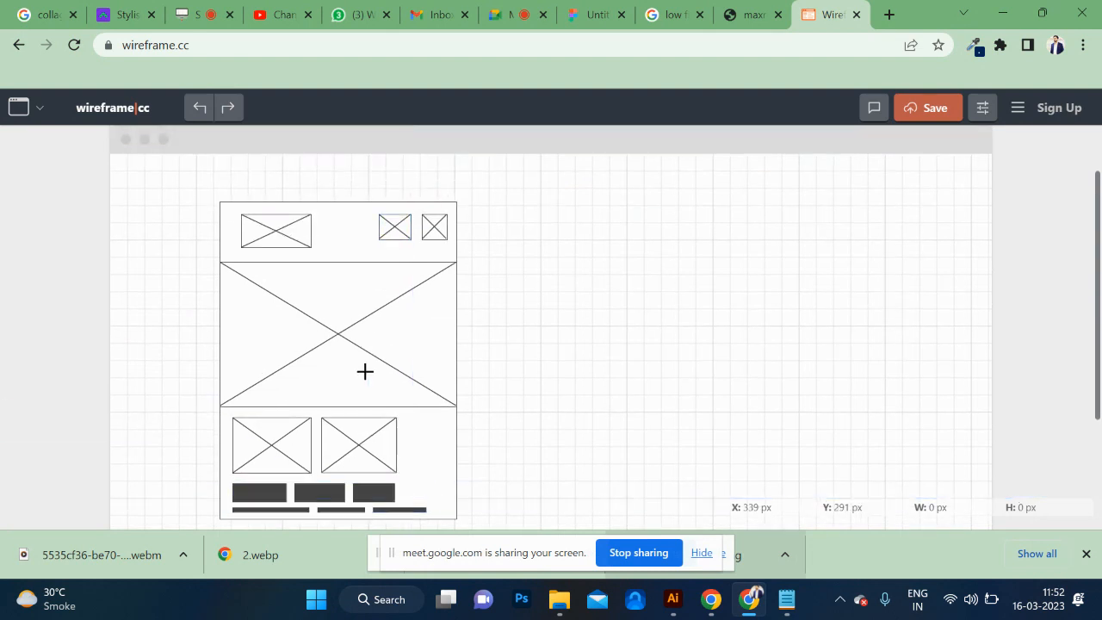
{"action": "left_click_drag", "start_coordinate": [570, 188], "coordinate": [767, 520]}
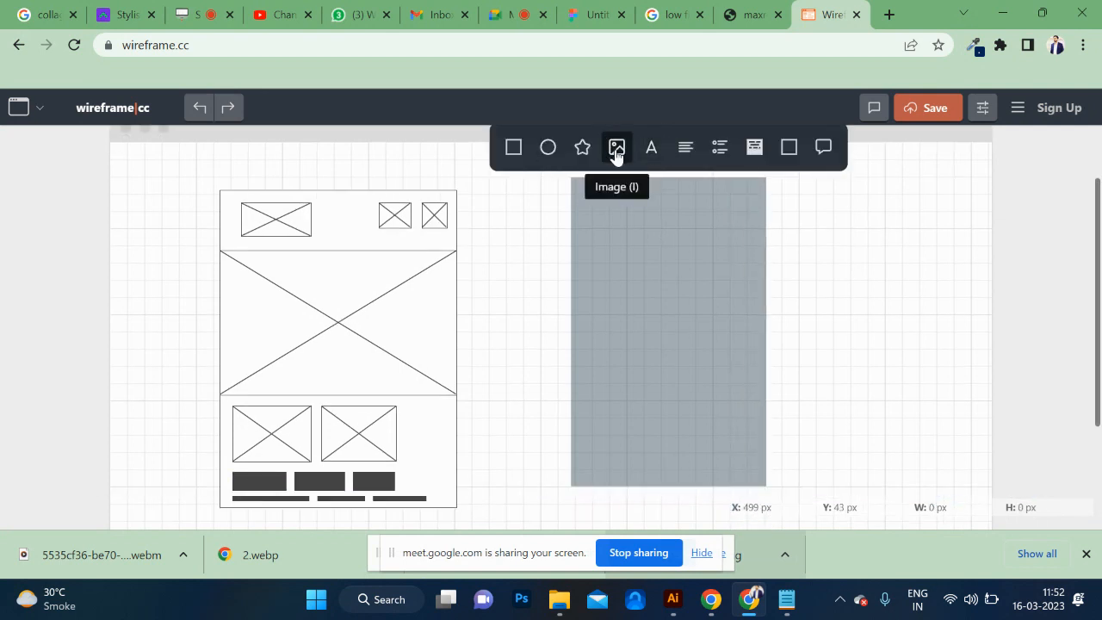
{"action": "left_click", "coordinate": [514, 149]}
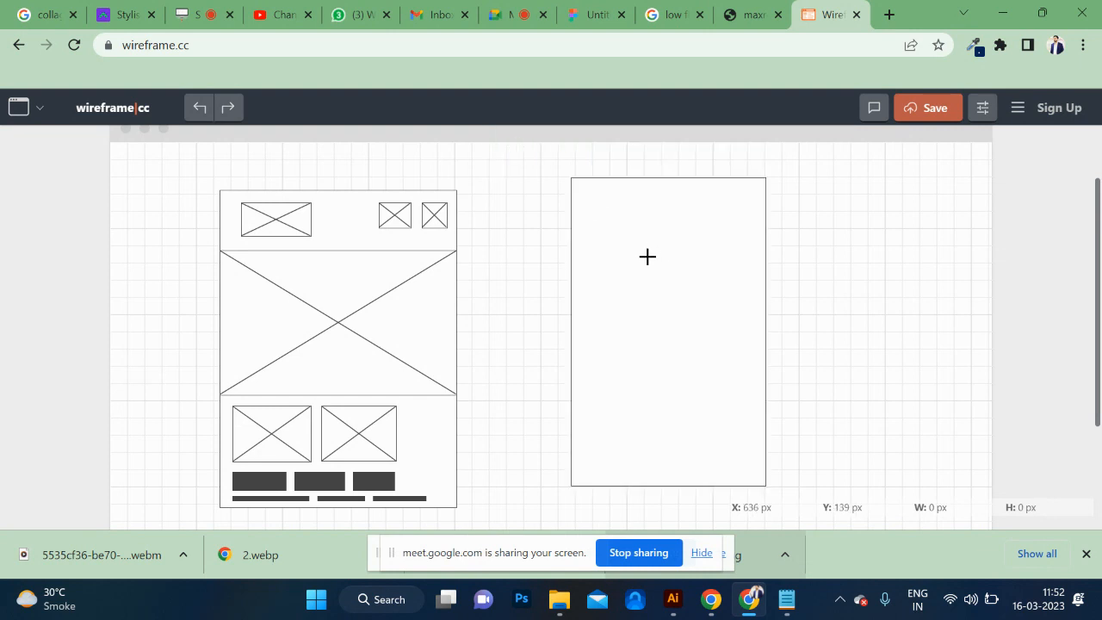
{"action": "left_click_drag", "start_coordinate": [571, 179], "coordinate": [766, 204]}
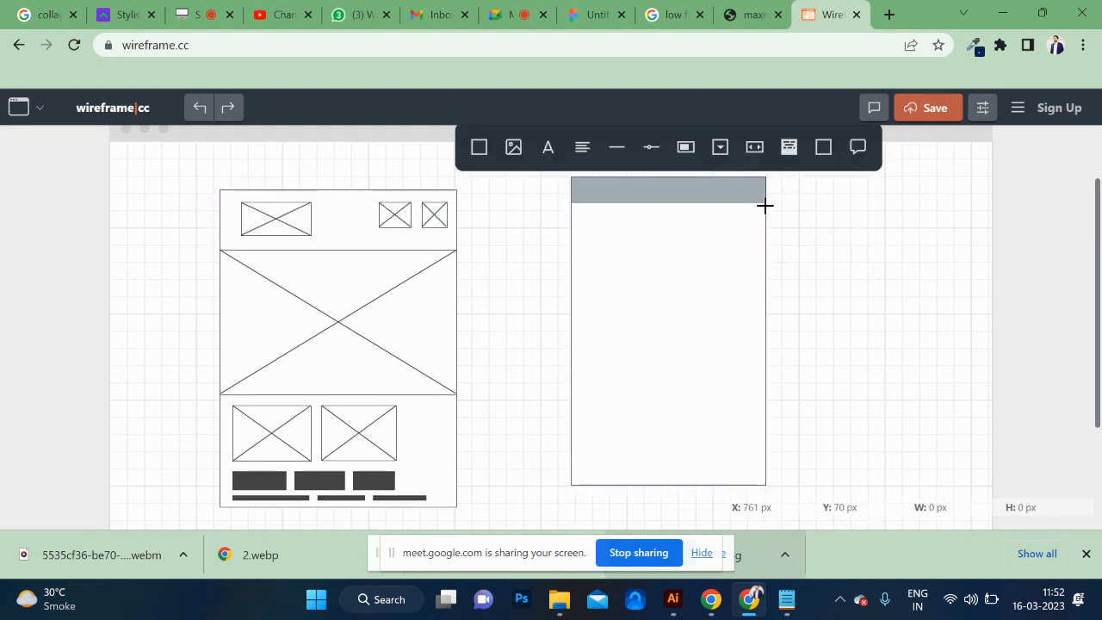
{"action": "left_click", "coordinate": [480, 148]}
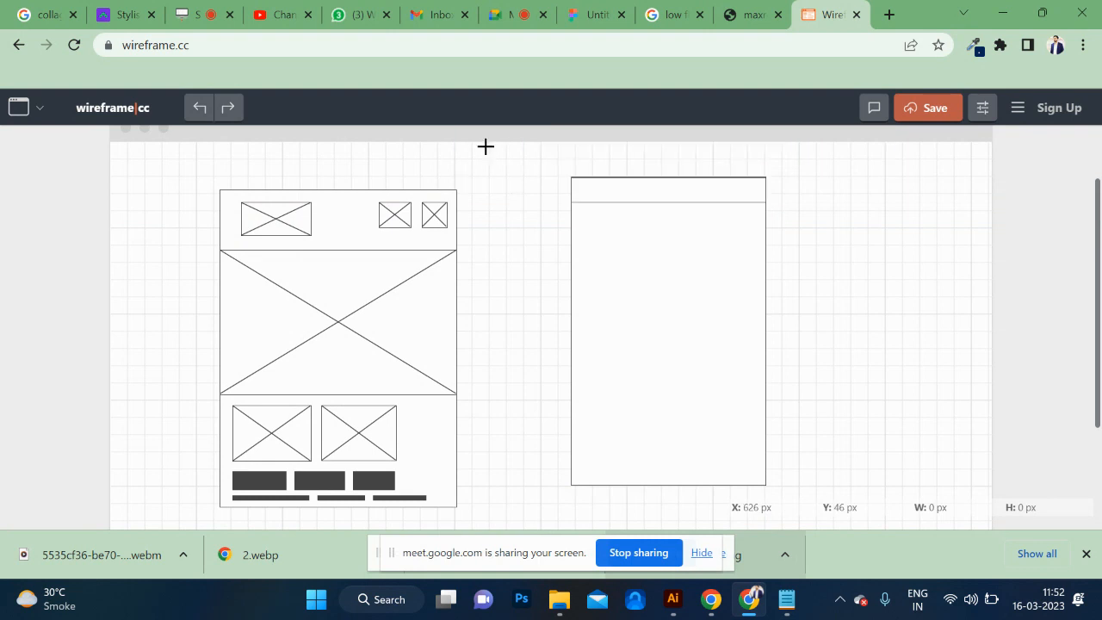
Add a small image placeholder below the second frame's header at its left edge and mark out a full-width block beneath it.
{"action": "left_click_drag", "start_coordinate": [572, 203], "coordinate": [646, 257]}
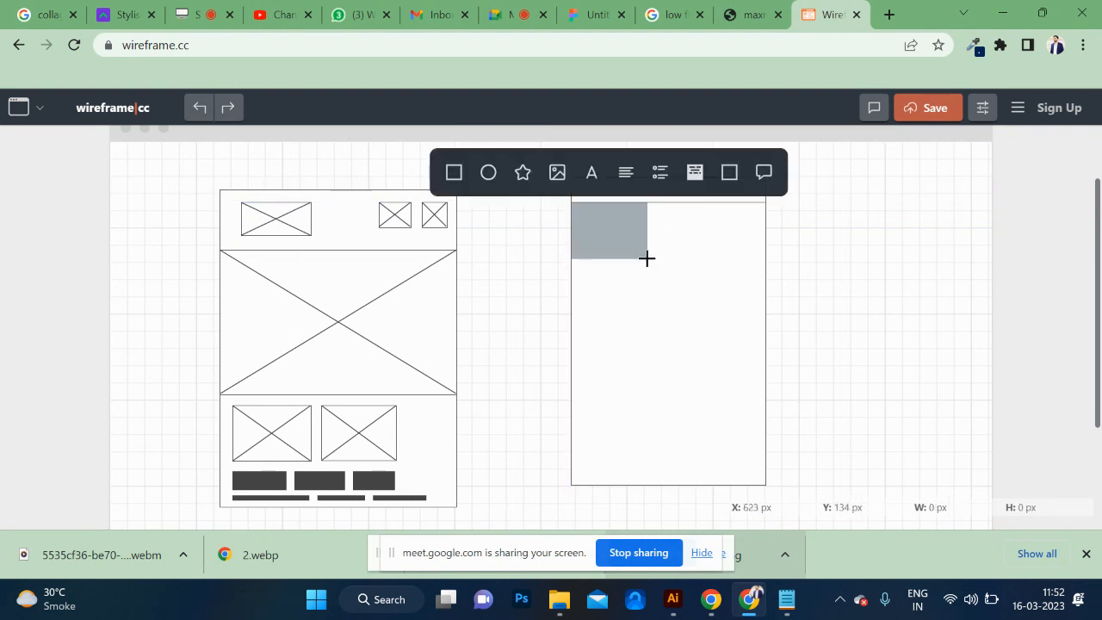
{"action": "left_click", "coordinate": [558, 174]}
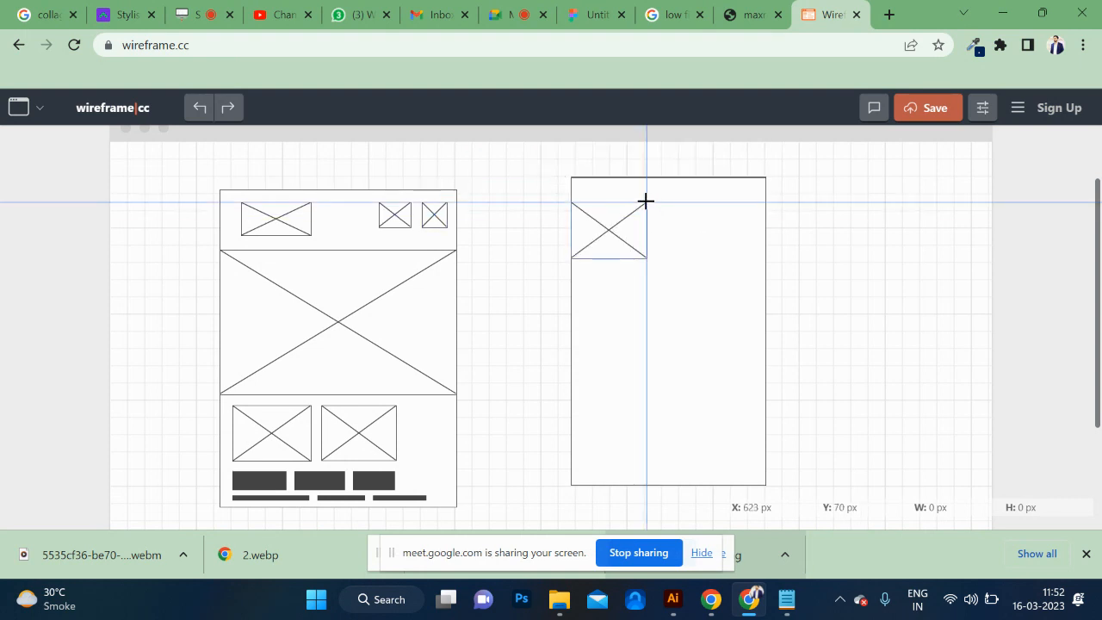
{"action": "left_click", "coordinate": [760, 6]}
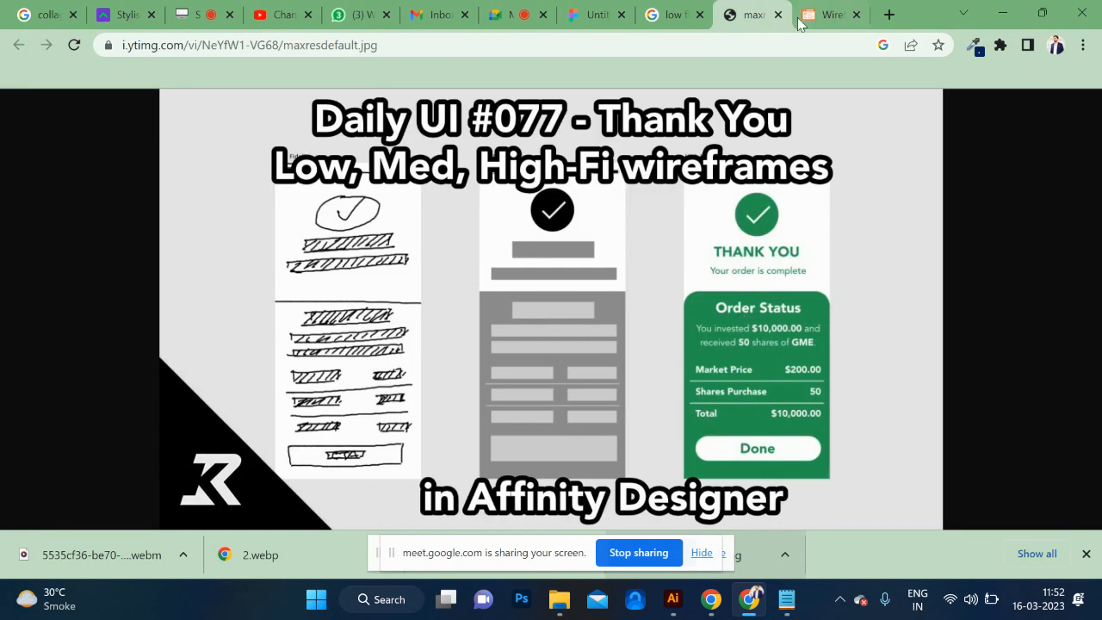
{"action": "left_click", "coordinate": [826, 10]}
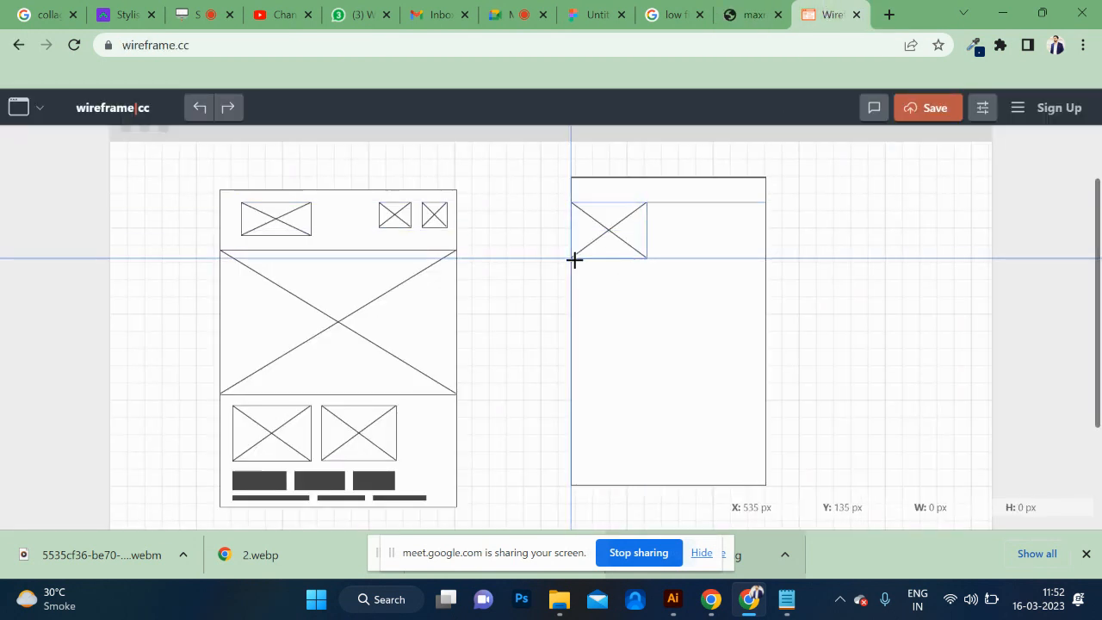
{"action": "left_click_drag", "start_coordinate": [574, 259], "coordinate": [761, 344]}
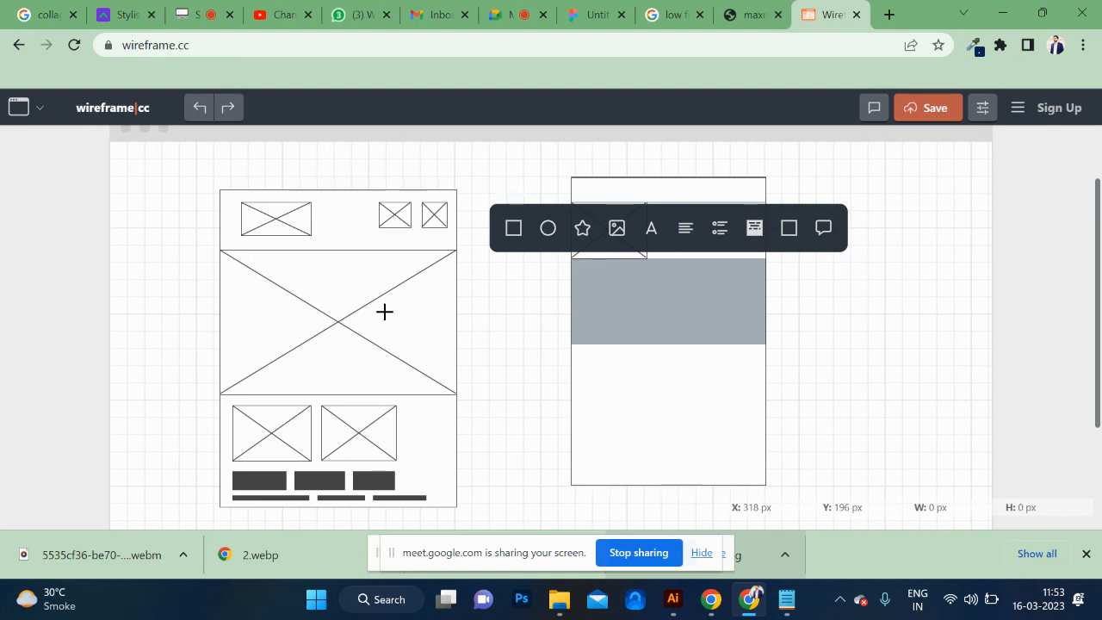
Switch to the Google image search and search for "copy sketch to ui" instead of the wireframe comparison.
{"action": "left_click", "coordinate": [644, 15]}
{"action": "left_click", "coordinate": [438, 120]}
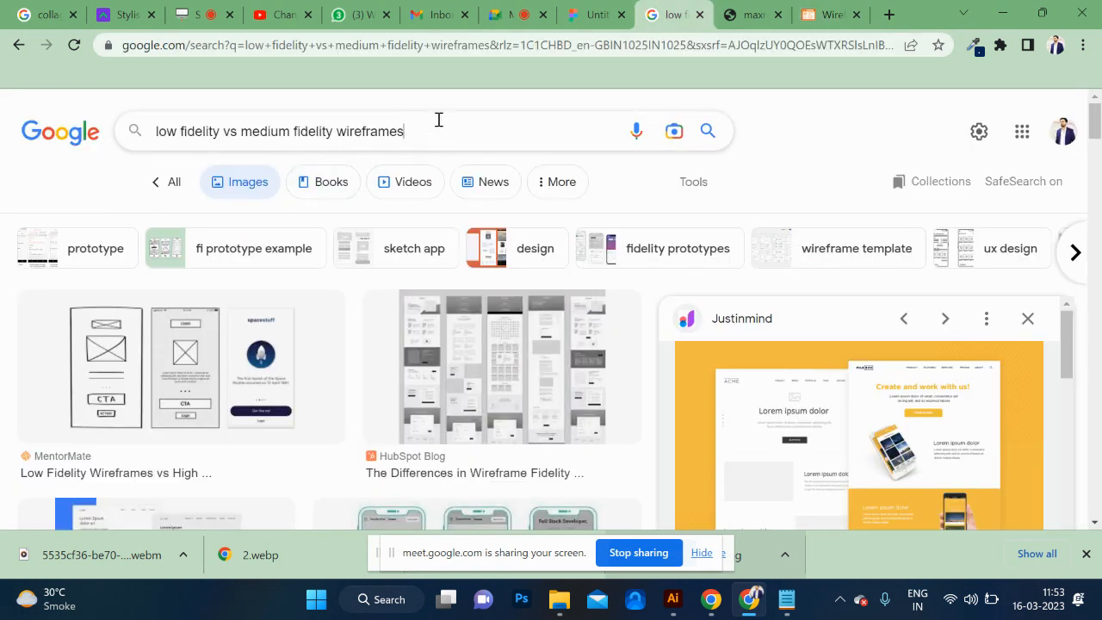
{"action": "left_click_drag", "start_coordinate": [439, 130], "coordinate": [3, 136]}
{"action": "key", "text": "BackSpace"}
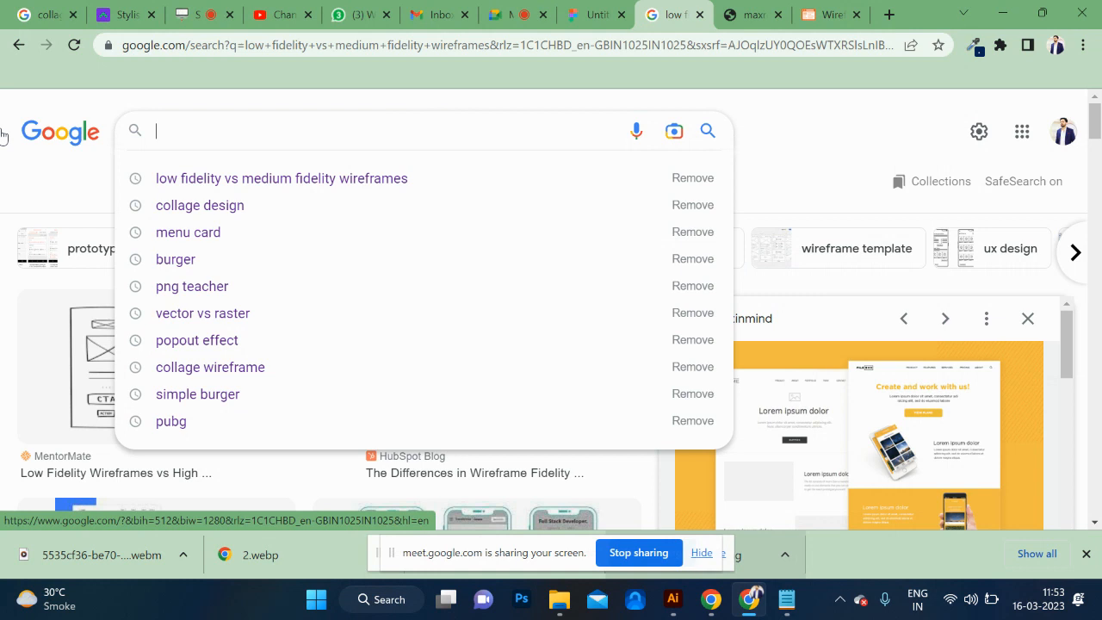
{"action": "type", "text": "ske"}
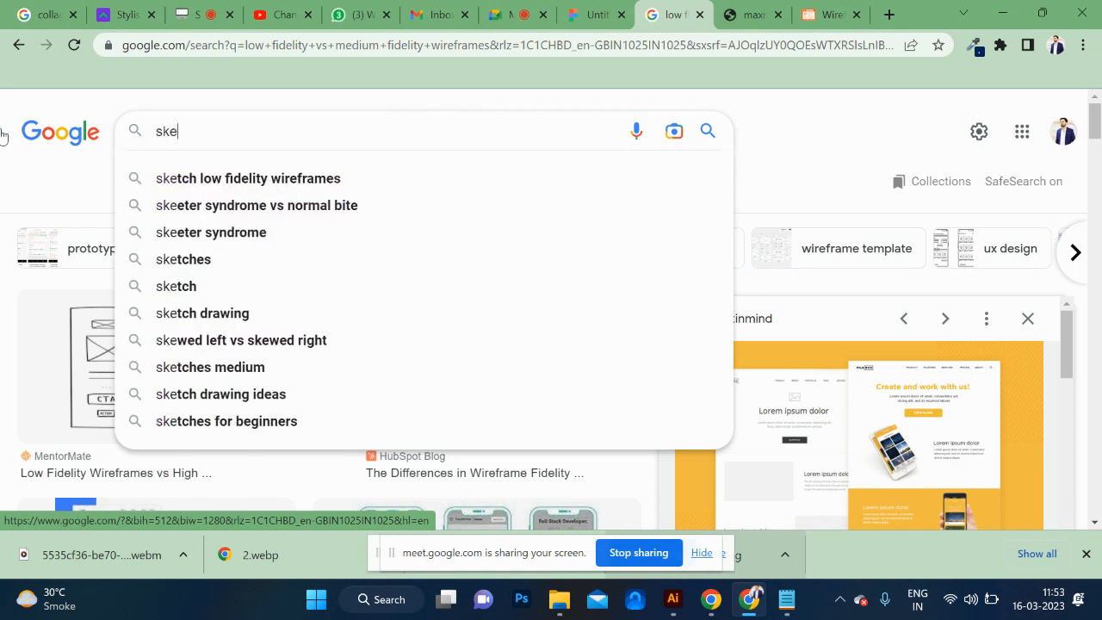
{"action": "type", "text": "t"}
{"action": "key", "text": "BackSpace"}
{"action": "key", "text": "BackSpace"}
{"action": "key", "text": "BackSpace"}
{"action": "key", "text": "BackSpace"}
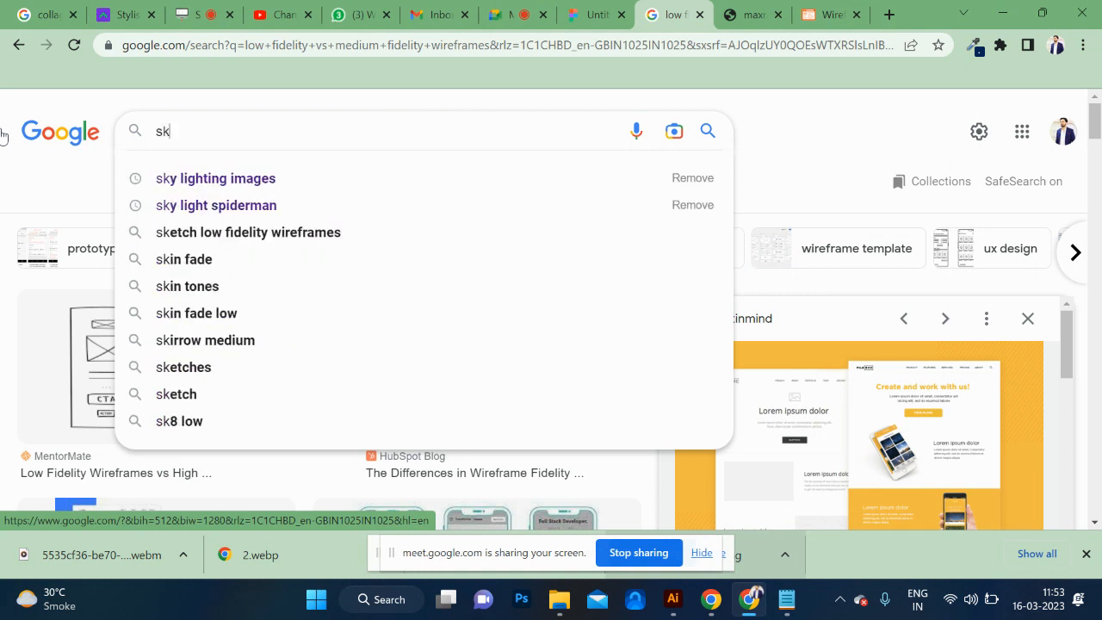
{"action": "type", "text": "copy s"}
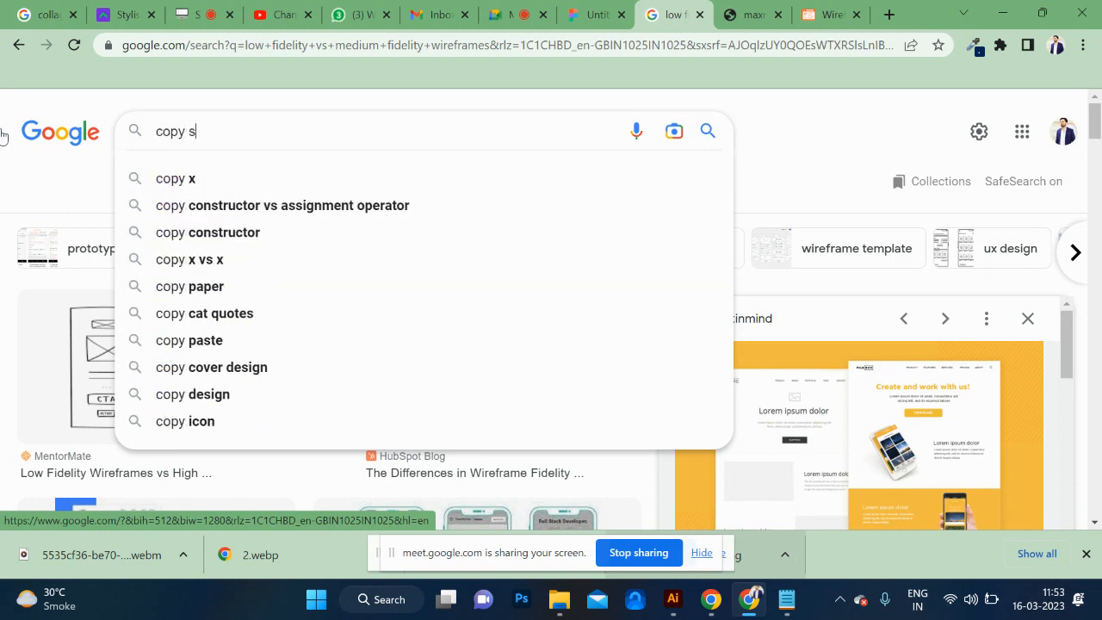
{"action": "type", "text": "ketch "}
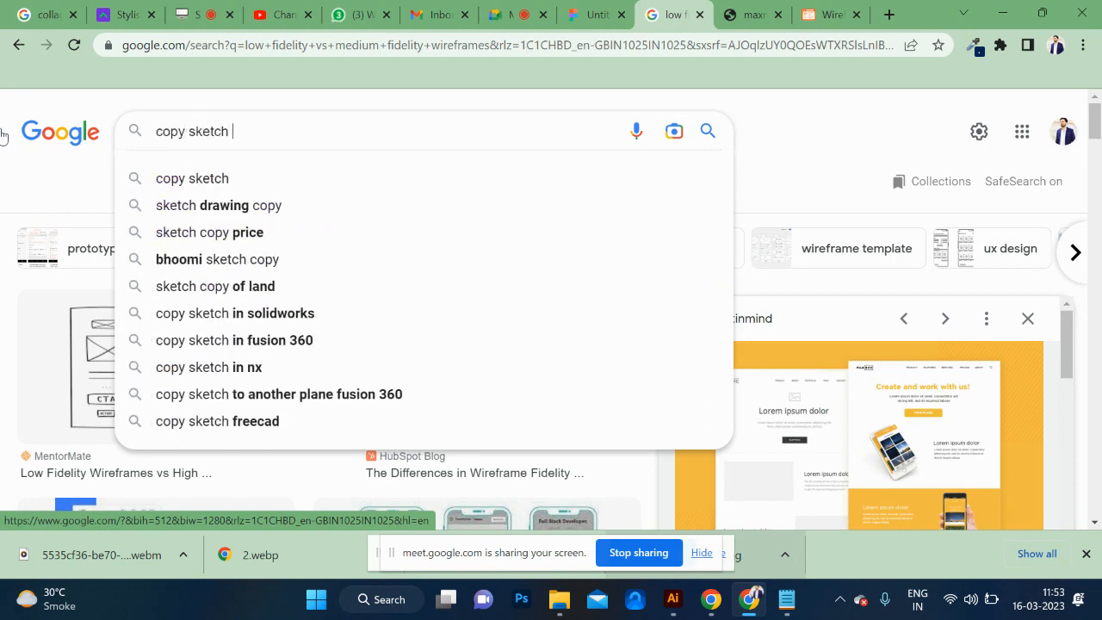
{"action": "type", "text": "to u"}
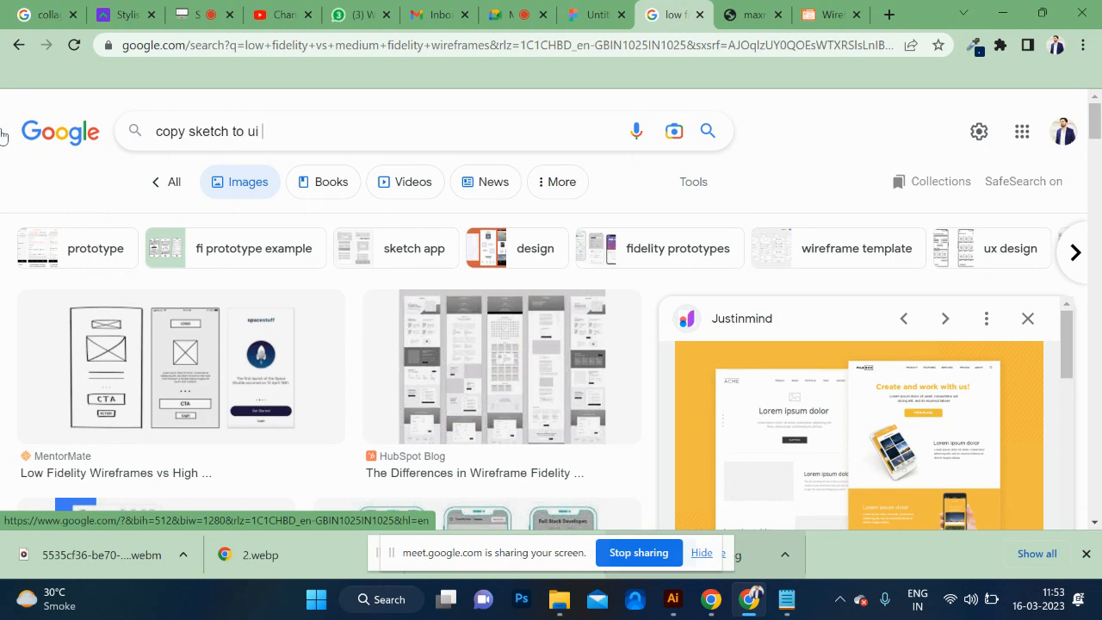
{"action": "type", "text": "i"}
{"action": "key", "text": "Return"}
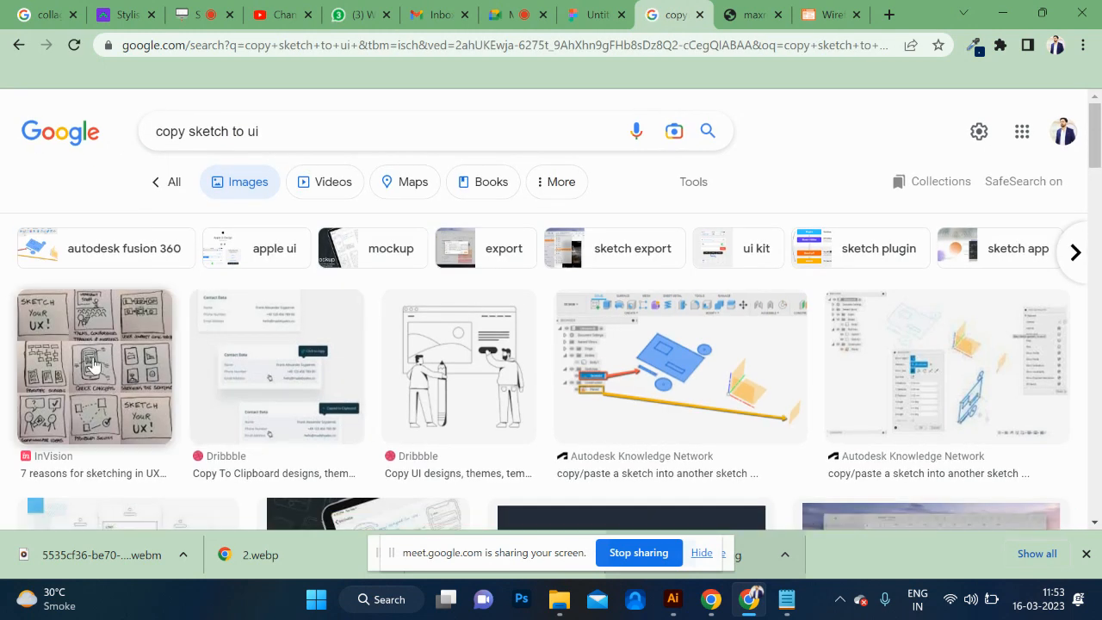
Refine the search to "copy sketch to ui ai" across all results and open Uizard's sketch to wireframe conversion article in a new tab.
{"action": "left_click", "coordinate": [179, 191]}
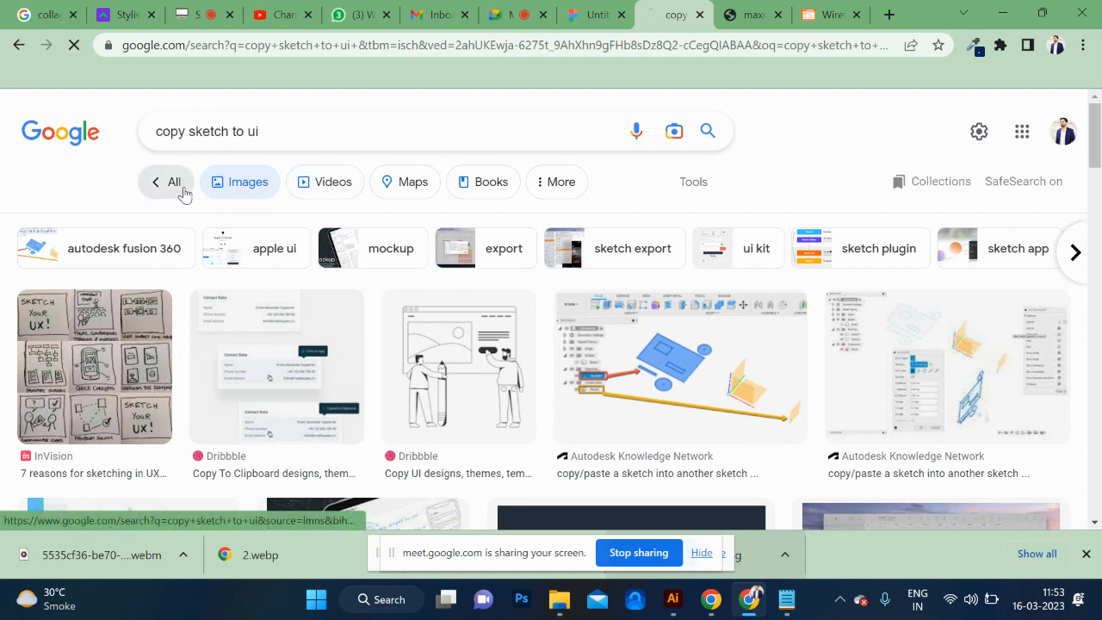
{"action": "left_click", "coordinate": [353, 131]}
{"action": "type", "text": "ai"}
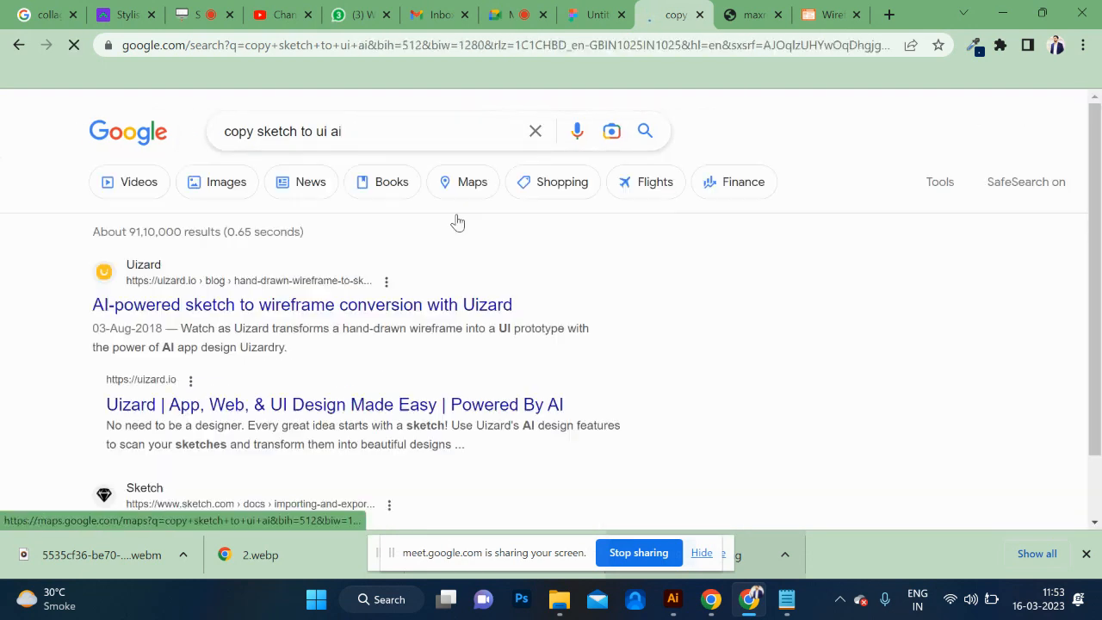
{"action": "middle_click", "coordinate": [176, 295]}
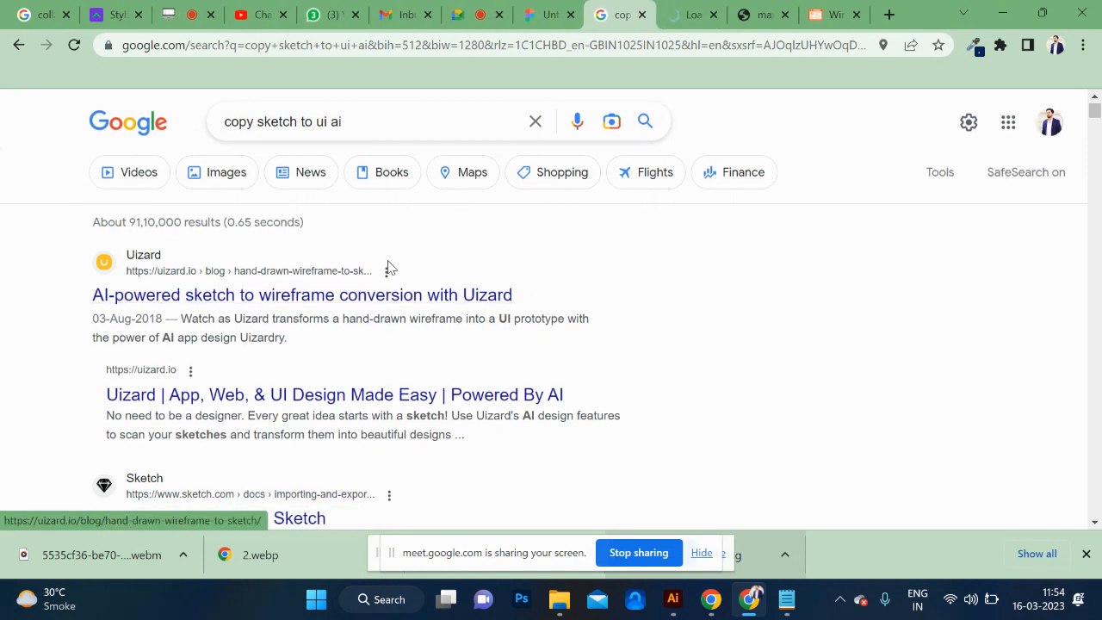
{"action": "left_click", "coordinate": [681, 17]}
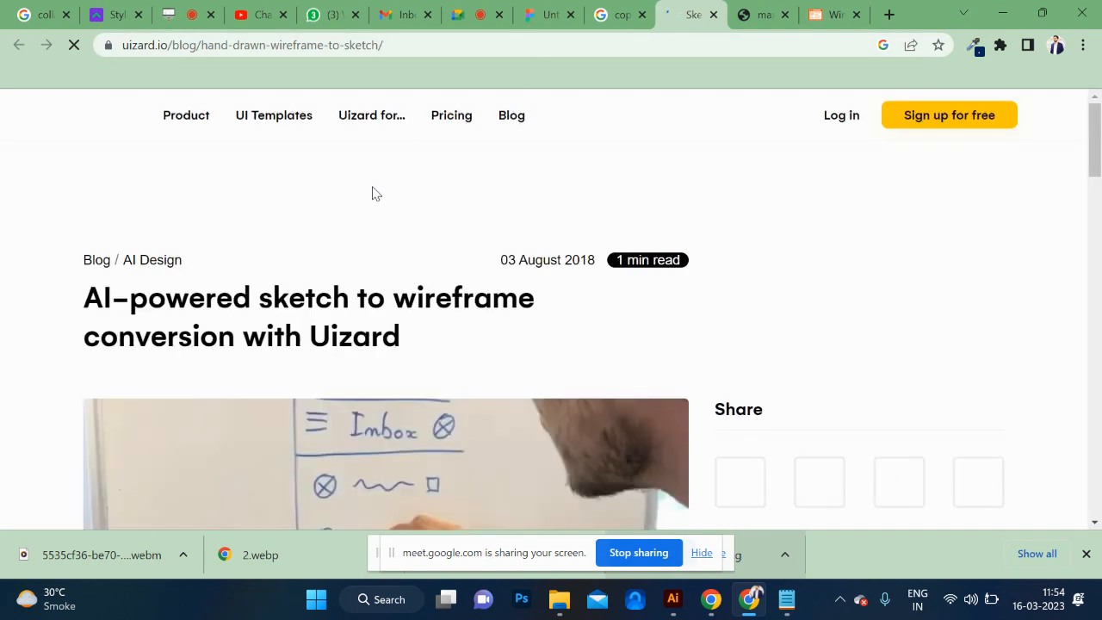
Skim the sketch to wireframe conversion article and open the blog's posts tagged AI Design.
{"action": "scroll", "coordinate": [424, 294], "scroll_direction": "down", "scroll_amount": 12}
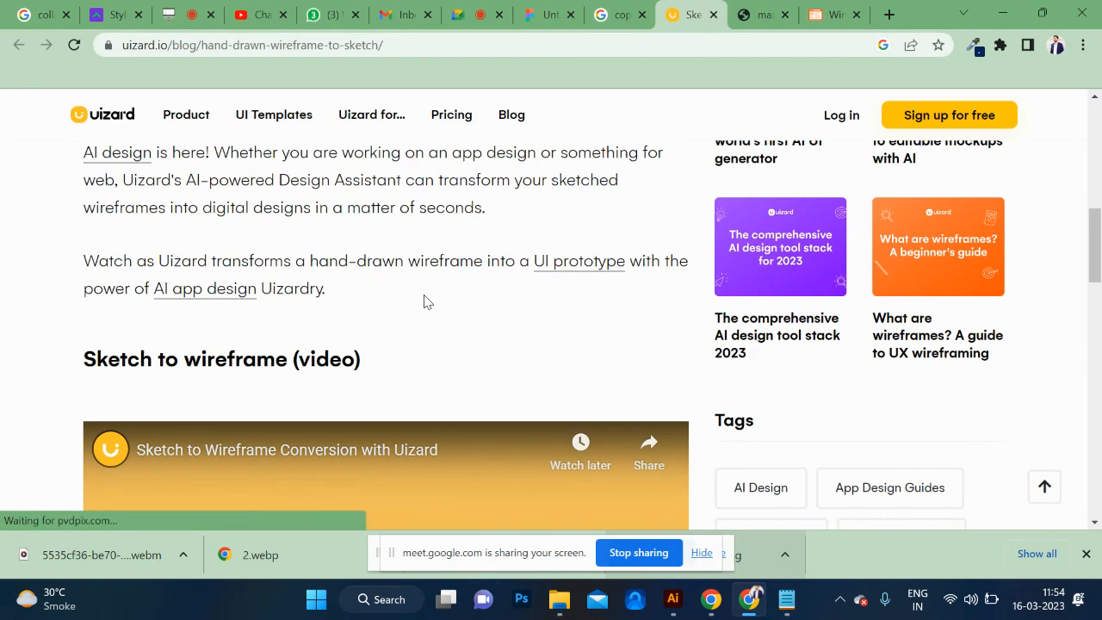
{"action": "scroll", "coordinate": [423, 295], "scroll_direction": "down", "scroll_amount": 4}
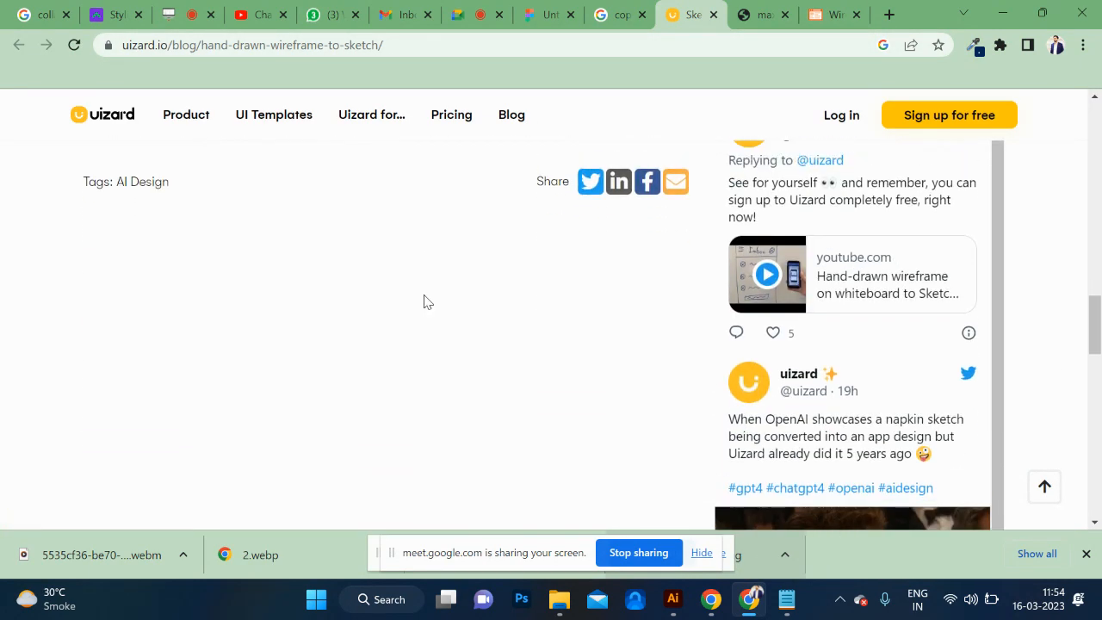
{"action": "scroll", "coordinate": [423, 295], "scroll_direction": "up", "scroll_amount": 5}
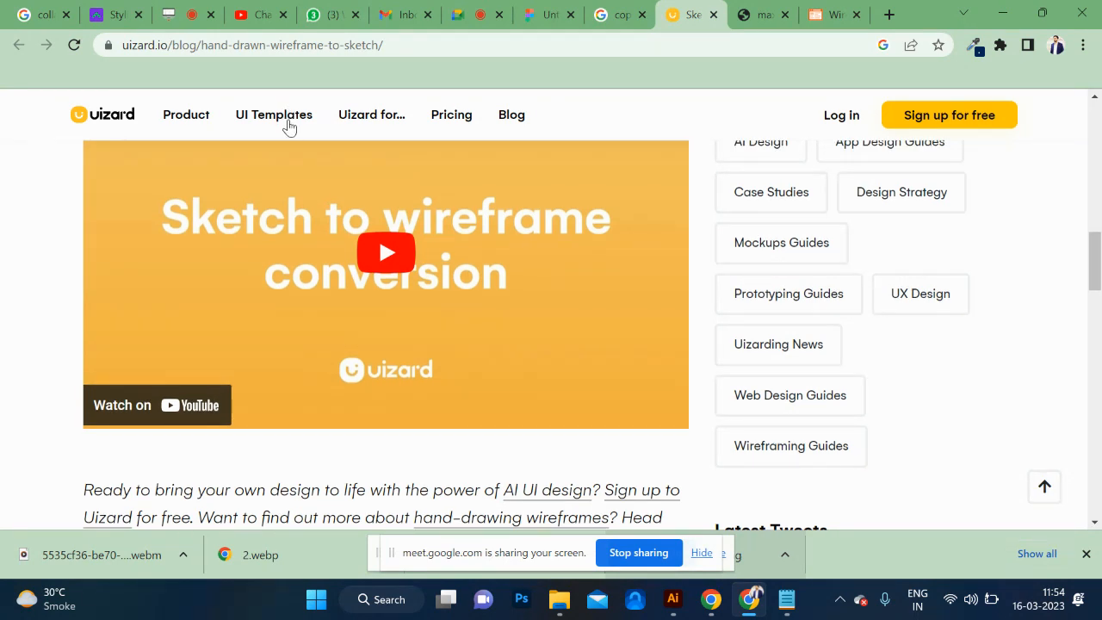
{"action": "scroll", "coordinate": [289, 125], "scroll_direction": "up", "scroll_amount": 1}
{"action": "scroll", "coordinate": [810, 267], "scroll_direction": "up", "scroll_amount": 1}
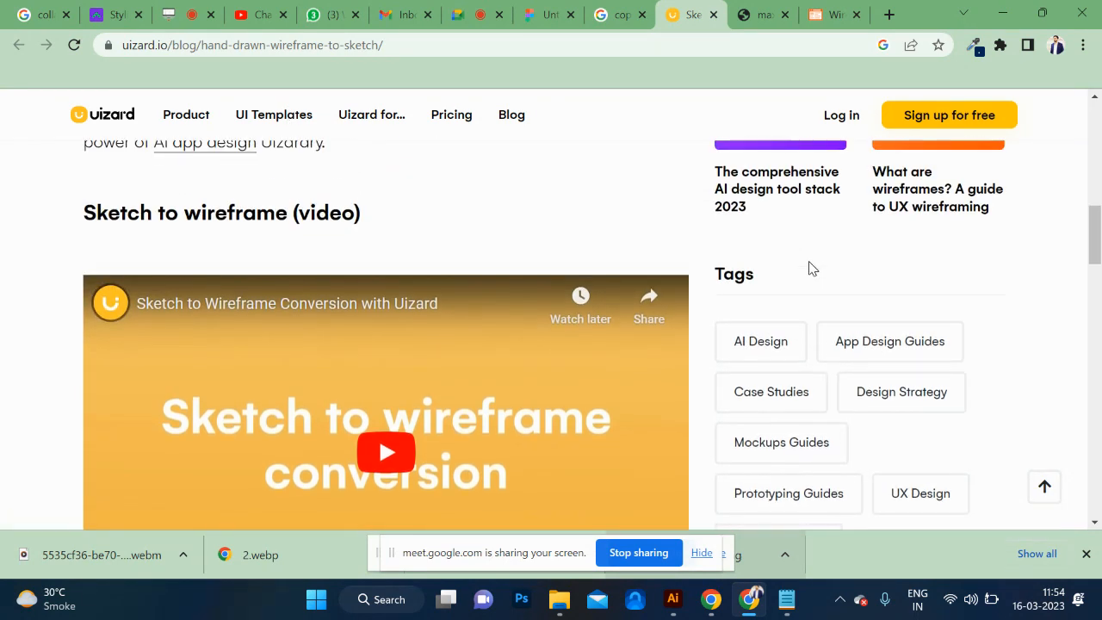
{"action": "left_click", "coordinate": [776, 355]}
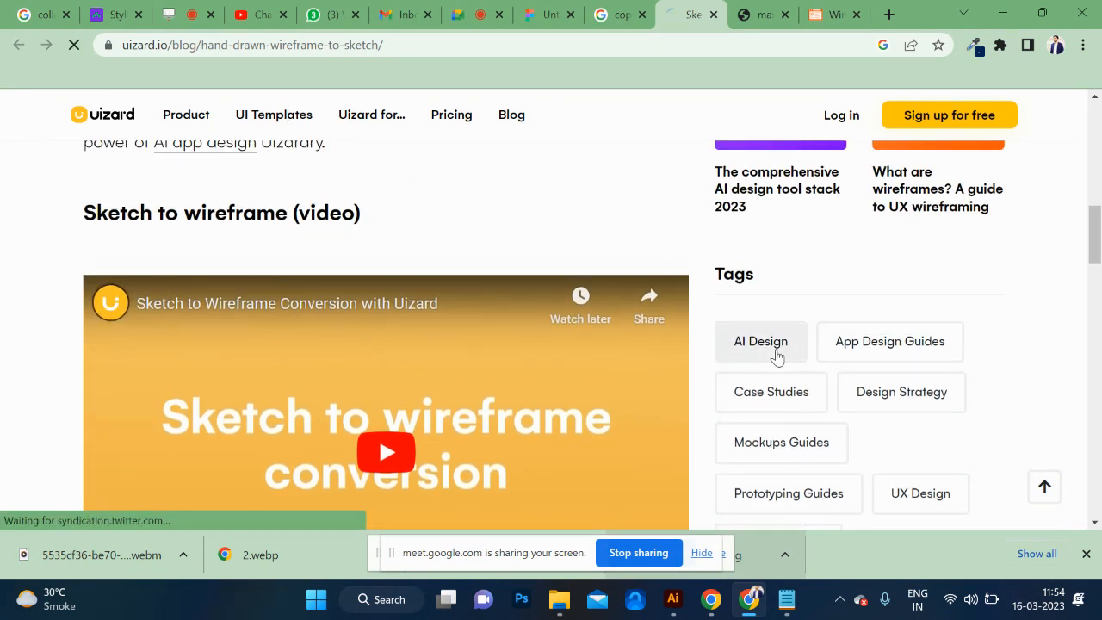
{"action": "scroll", "coordinate": [689, 355], "scroll_direction": "down", "scroll_amount": 4}
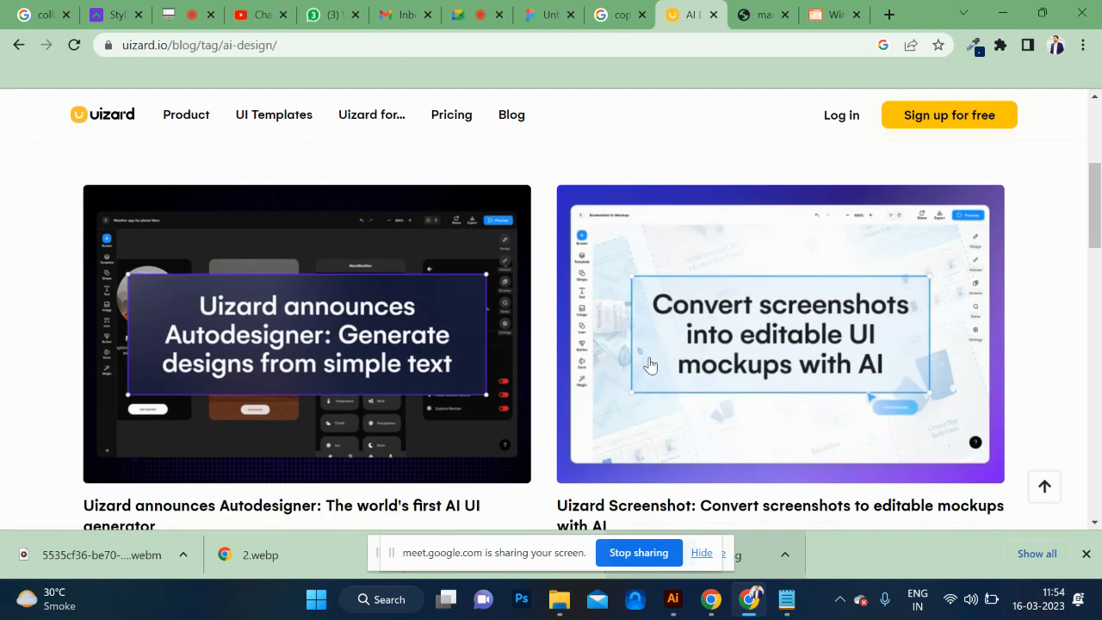
Open the Uizard Autodesigner announcement and examine its embedded tweet, feature explanation and AI UI generation image.
{"action": "left_click", "coordinate": [417, 364]}
{"action": "scroll", "coordinate": [415, 365], "scroll_direction": "down", "scroll_amount": 1}
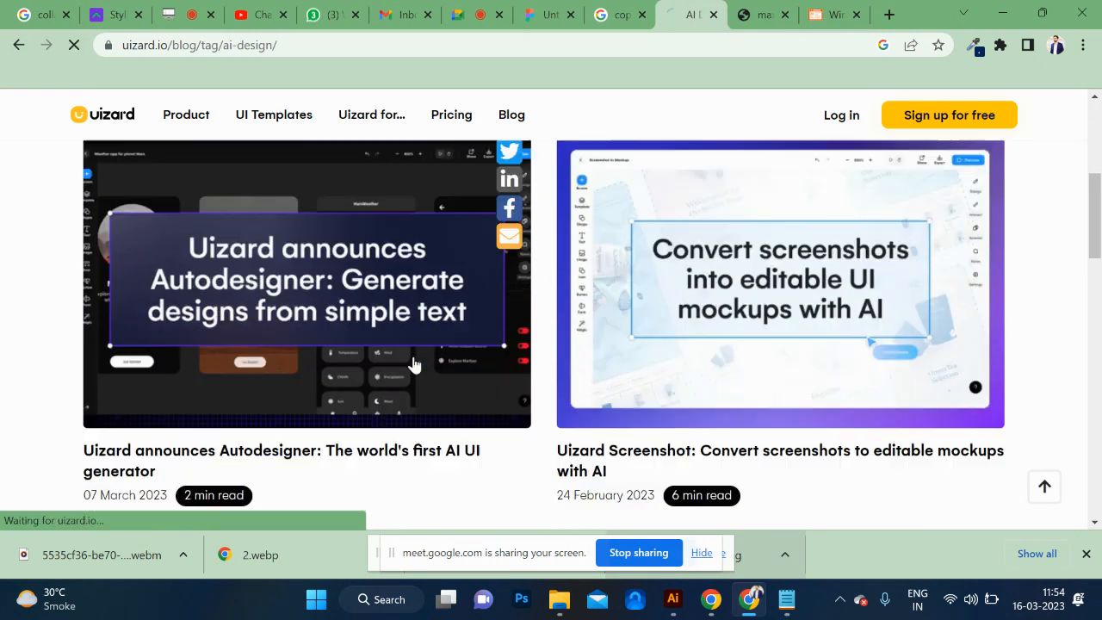
{"action": "scroll", "coordinate": [414, 365], "scroll_direction": "down", "scroll_amount": 2}
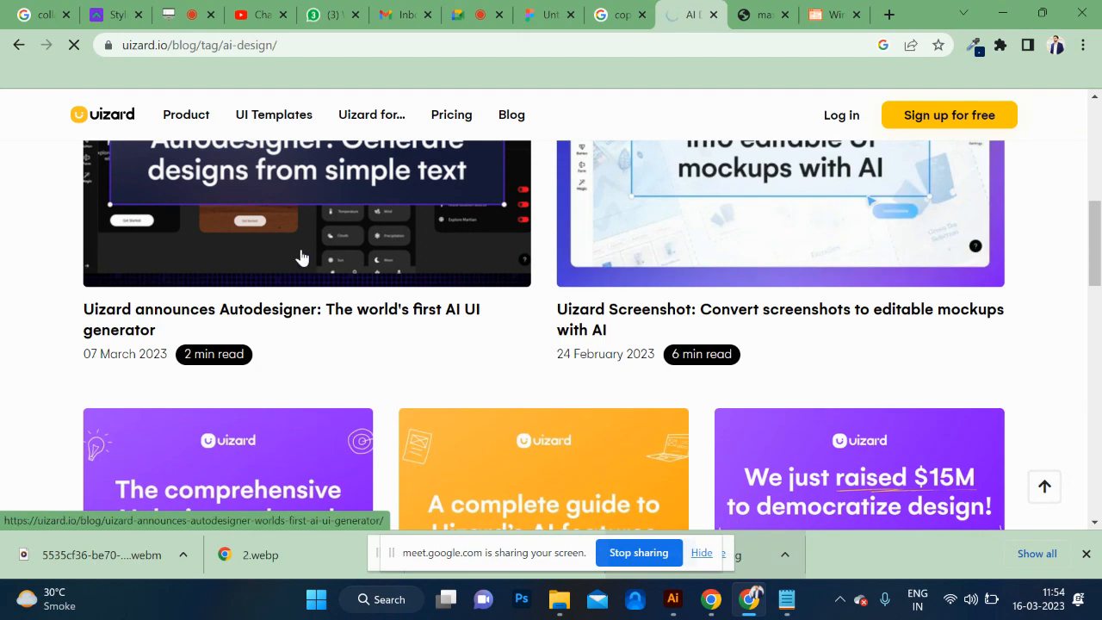
{"action": "scroll", "coordinate": [406, 343], "scroll_direction": "down", "scroll_amount": 1}
{"action": "scroll", "coordinate": [406, 343], "scroll_direction": "down", "scroll_amount": 1}
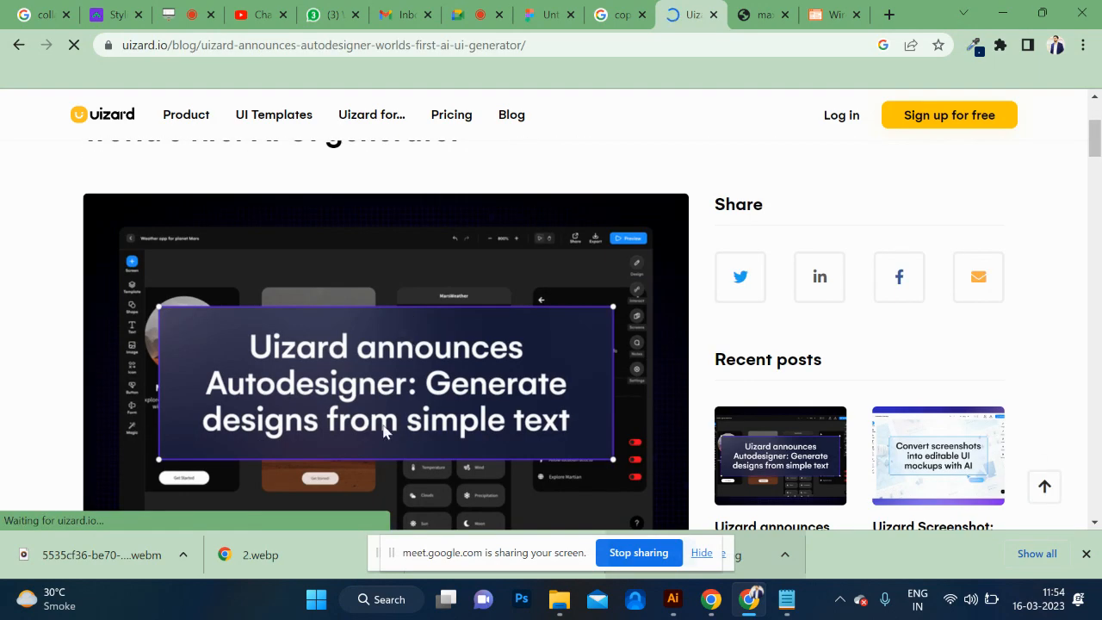
{"action": "scroll", "coordinate": [318, 422], "scroll_direction": "down", "scroll_amount": 10}
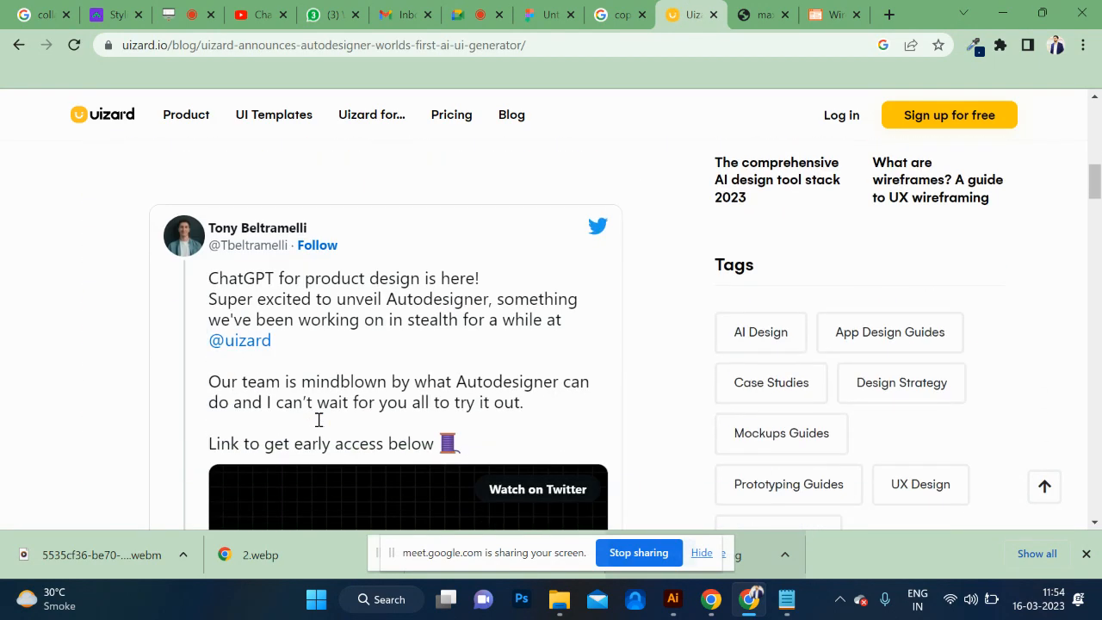
{"action": "scroll", "coordinate": [318, 420], "scroll_direction": "down", "scroll_amount": 6}
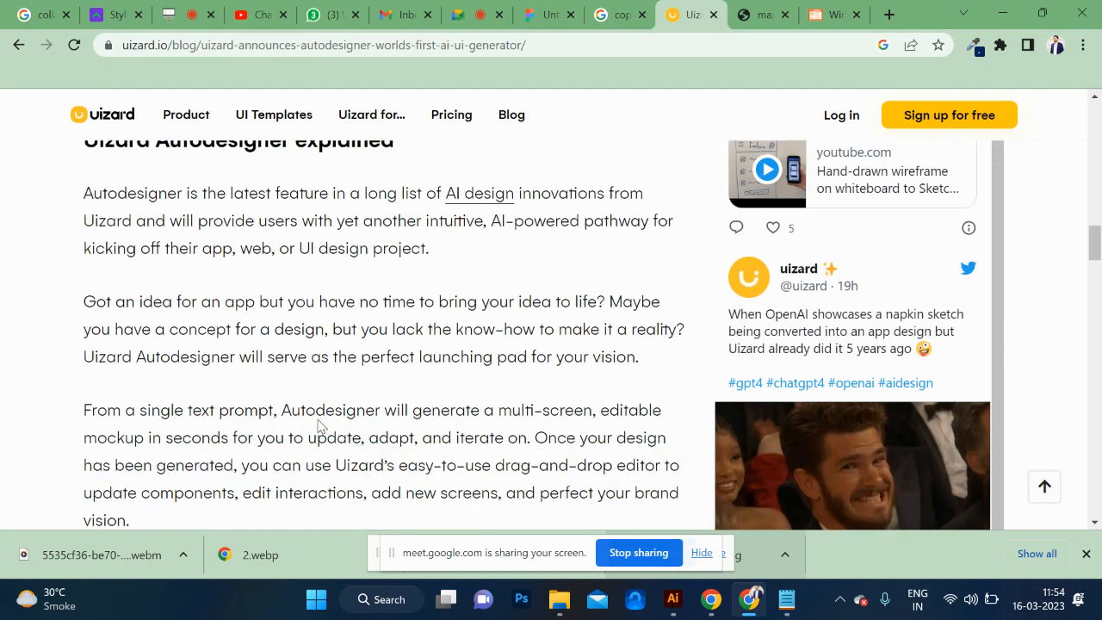
{"action": "scroll", "coordinate": [318, 426], "scroll_direction": "up", "scroll_amount": 3}
{"action": "scroll", "coordinate": [318, 425], "scroll_direction": "up", "scroll_amount": 4}
{"action": "scroll", "coordinate": [318, 425], "scroll_direction": "down", "scroll_amount": 5}
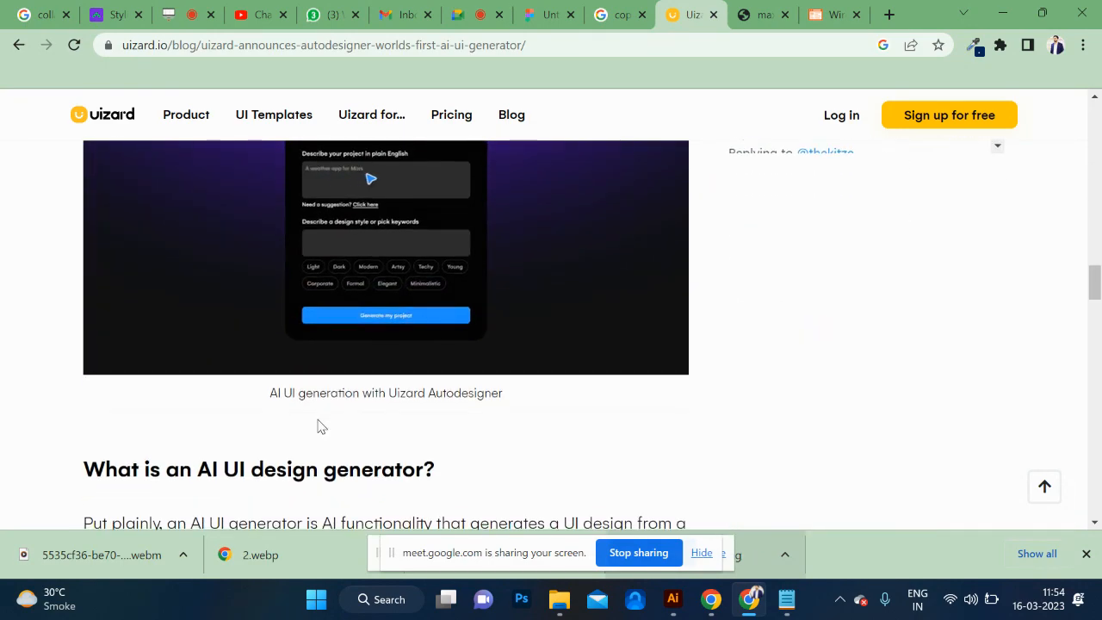
{"action": "scroll", "coordinate": [318, 425], "scroll_direction": "up", "scroll_amount": 10}
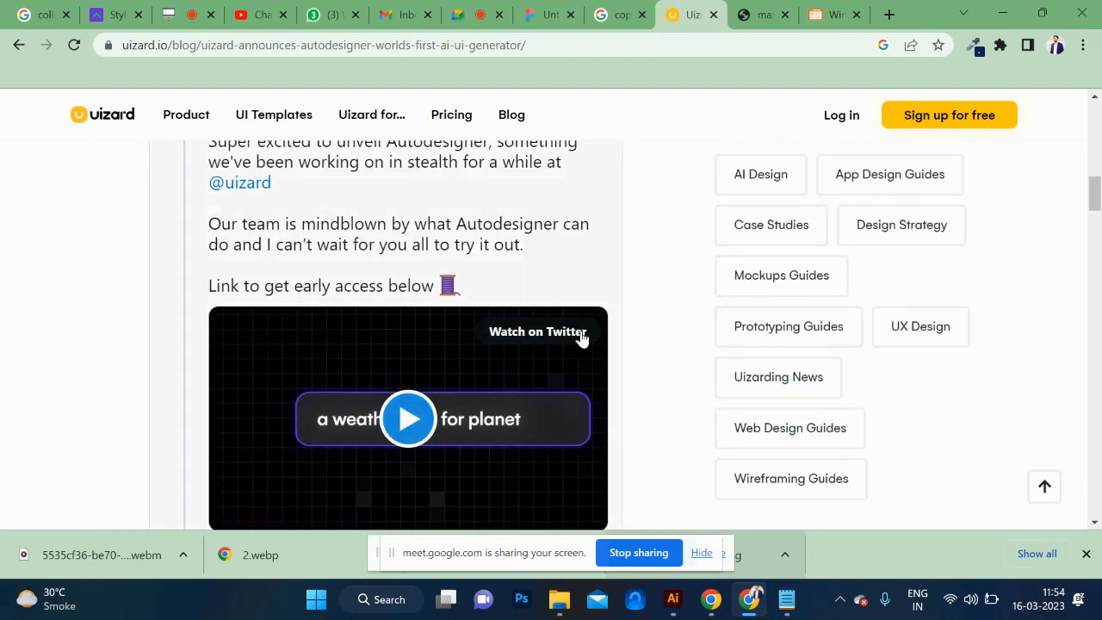
Play the Autodesigner demo video embedded in the tweet, skip ahead in it and pause it on the Uizard Autodesigner sign-up scene.
{"action": "left_click", "coordinate": [410, 420]}
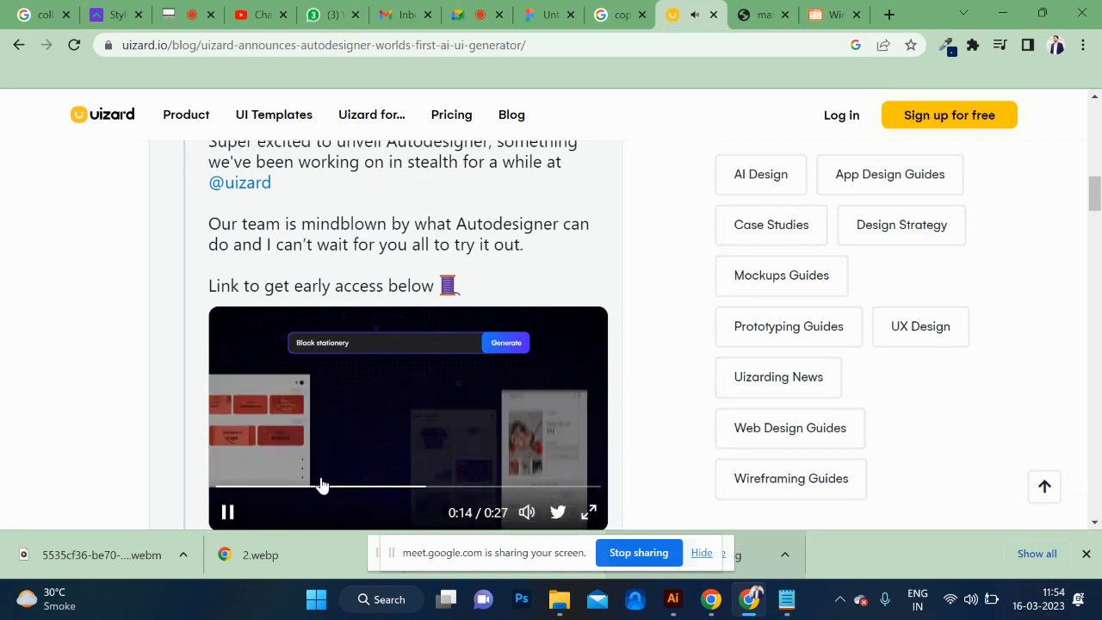
{"action": "left_click", "coordinate": [473, 490]}
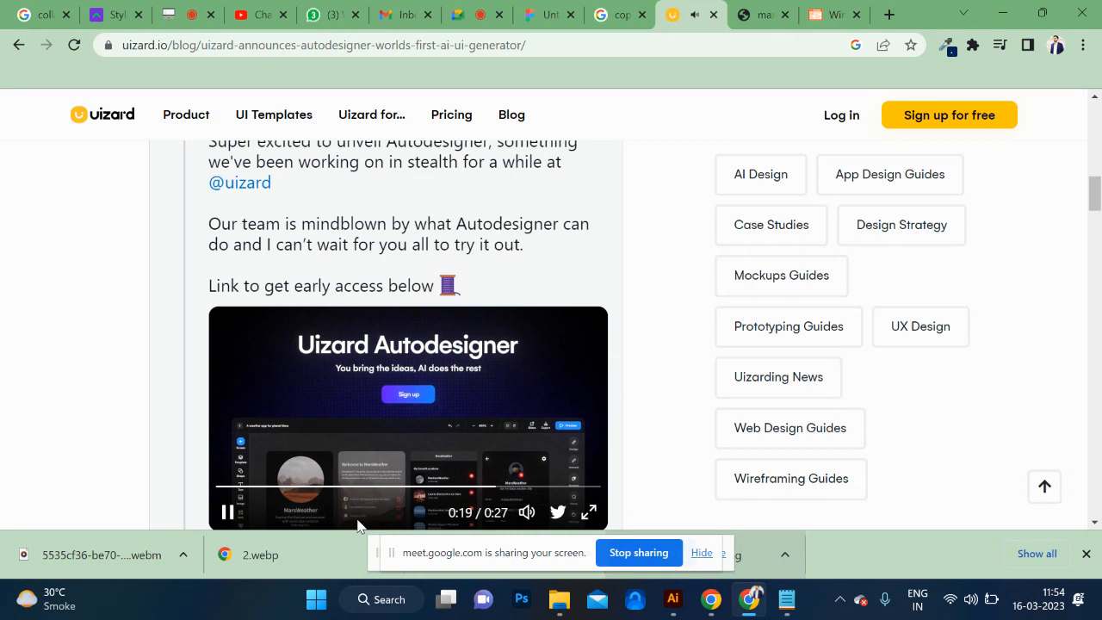
{"action": "left_click", "coordinate": [227, 512]}
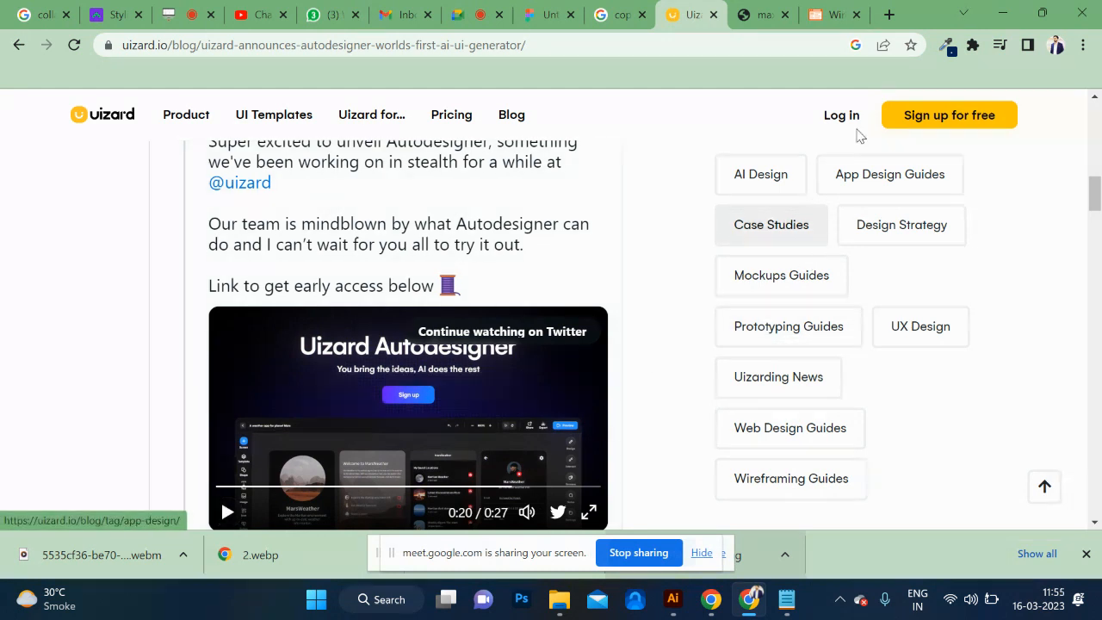
Sign up for Uizard with an existing Google account and accept the terms of service and privacy policy without subscribing to email news.
{"action": "left_click", "coordinate": [926, 123]}
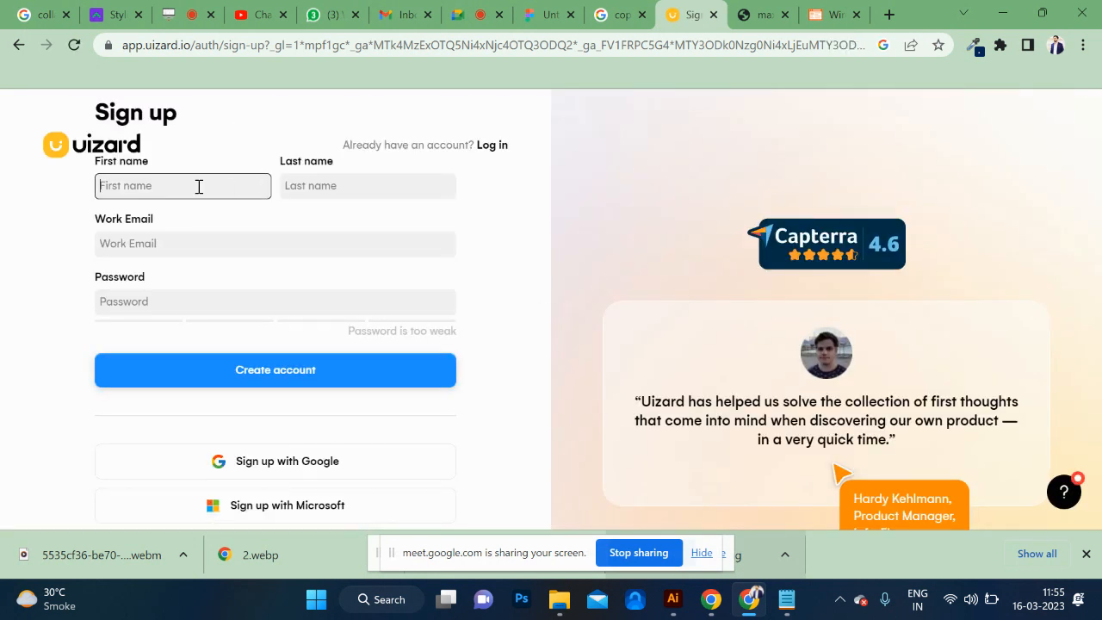
{"action": "key", "text": "Tab"}
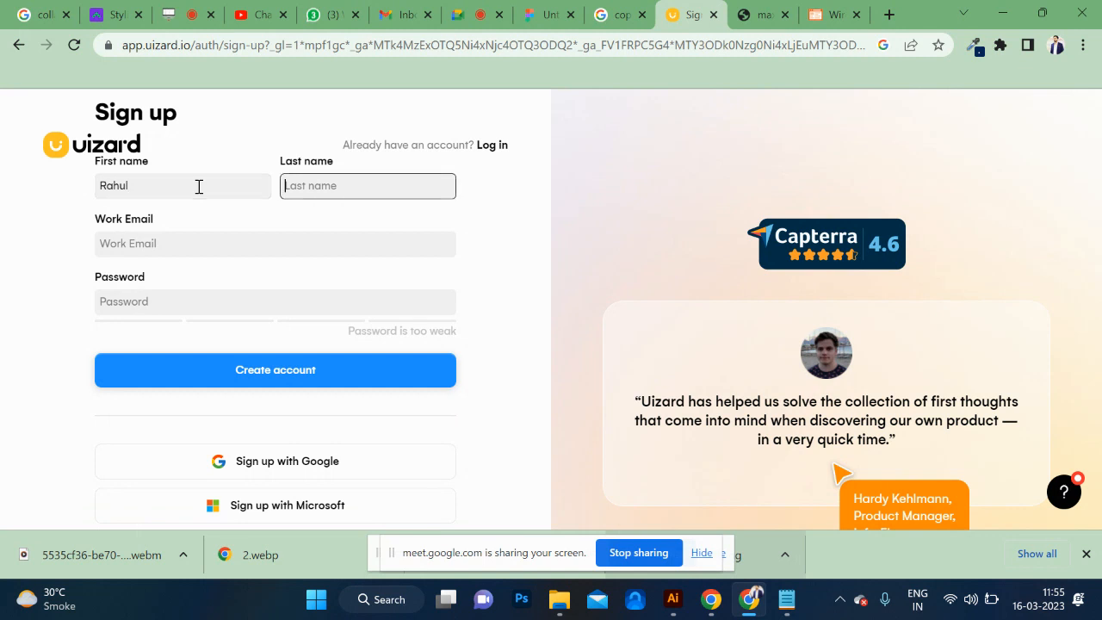
{"action": "left_click", "coordinate": [315, 465]}
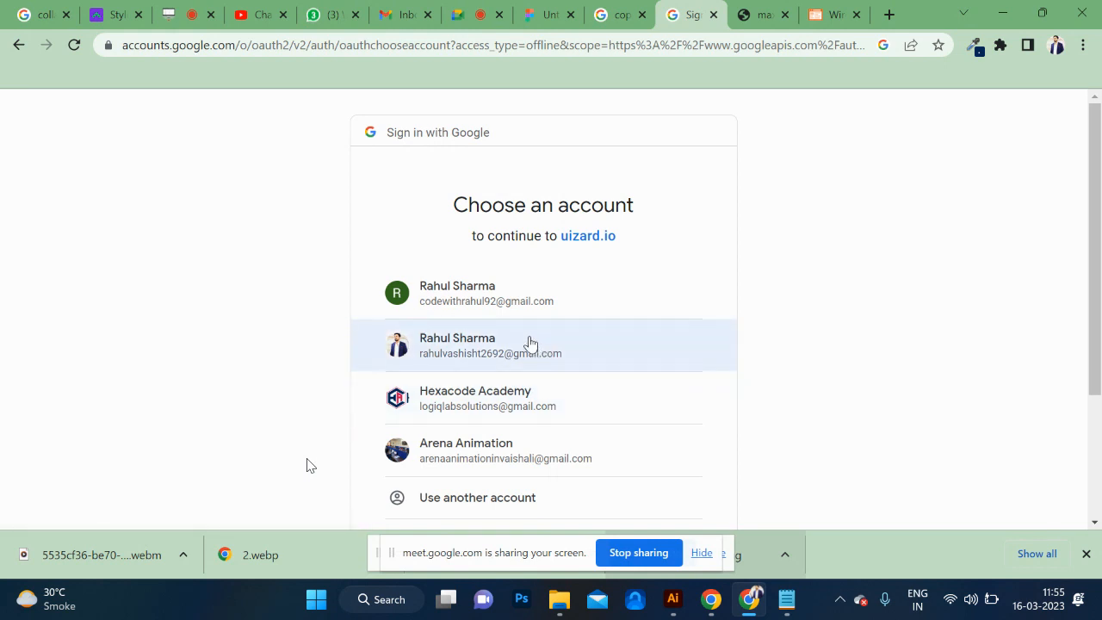
{"action": "scroll", "coordinate": [493, 303], "scroll_direction": "down", "scroll_amount": 1}
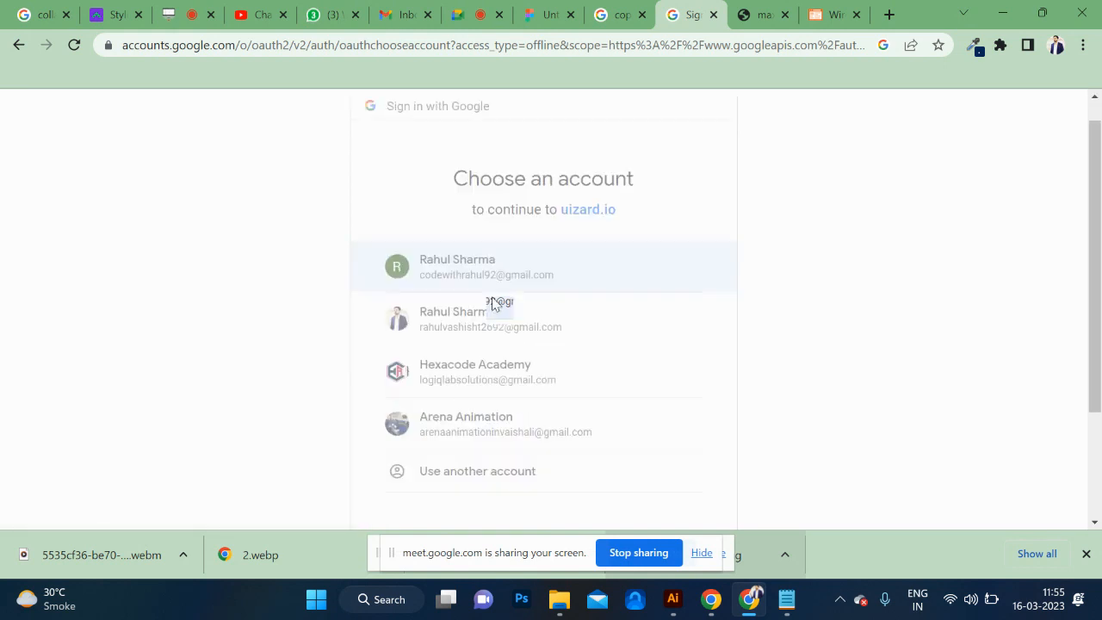
{"action": "left_click", "coordinate": [492, 301]}
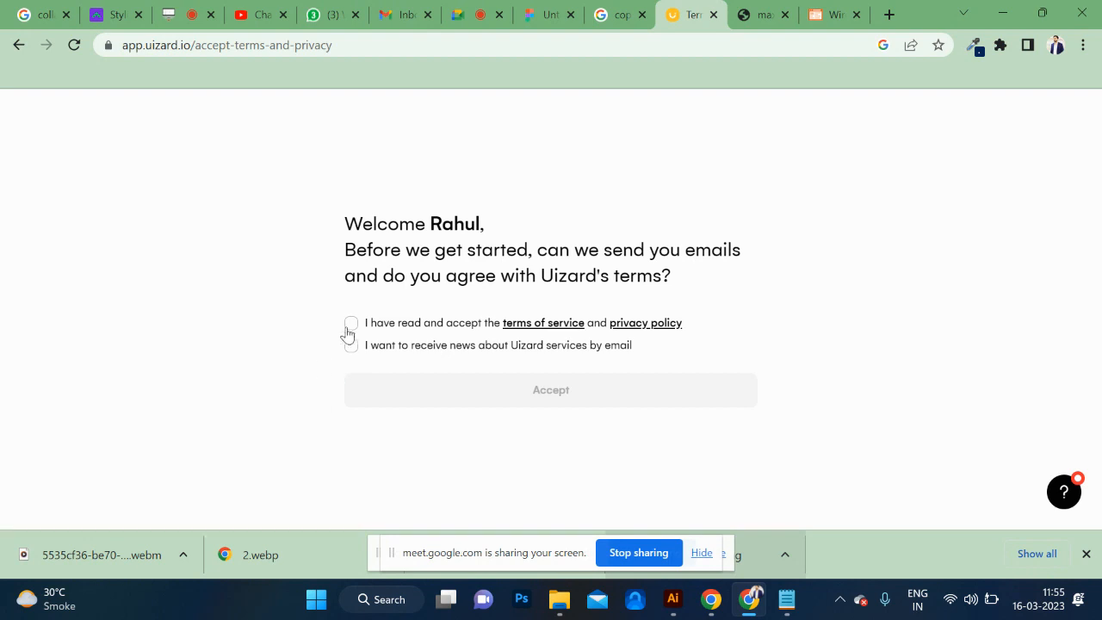
{"action": "left_click", "coordinate": [350, 326]}
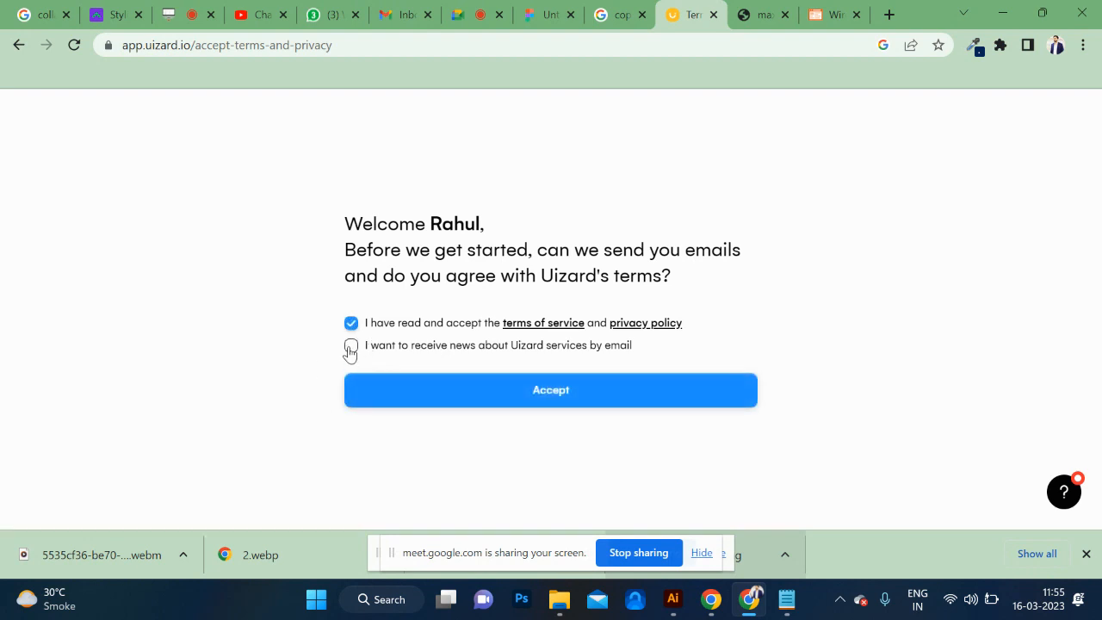
{"action": "left_click", "coordinate": [468, 394]}
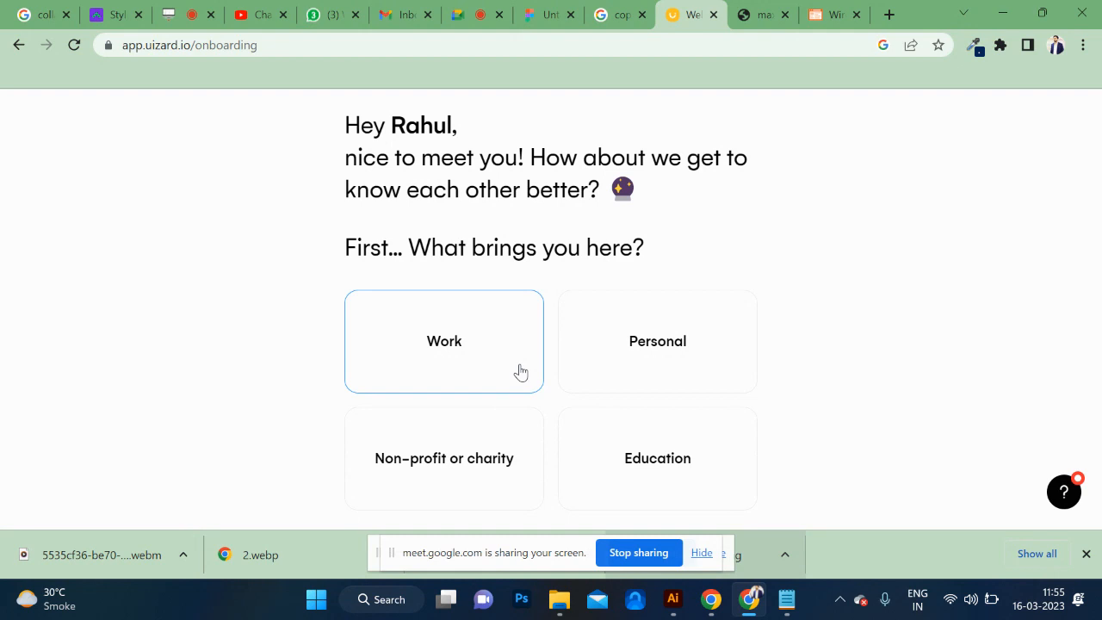
Answer the onboarding questions with Work as the purpose, Project Manager as the role and 50 – 250 as the company size.
{"action": "left_click", "coordinate": [498, 360]}
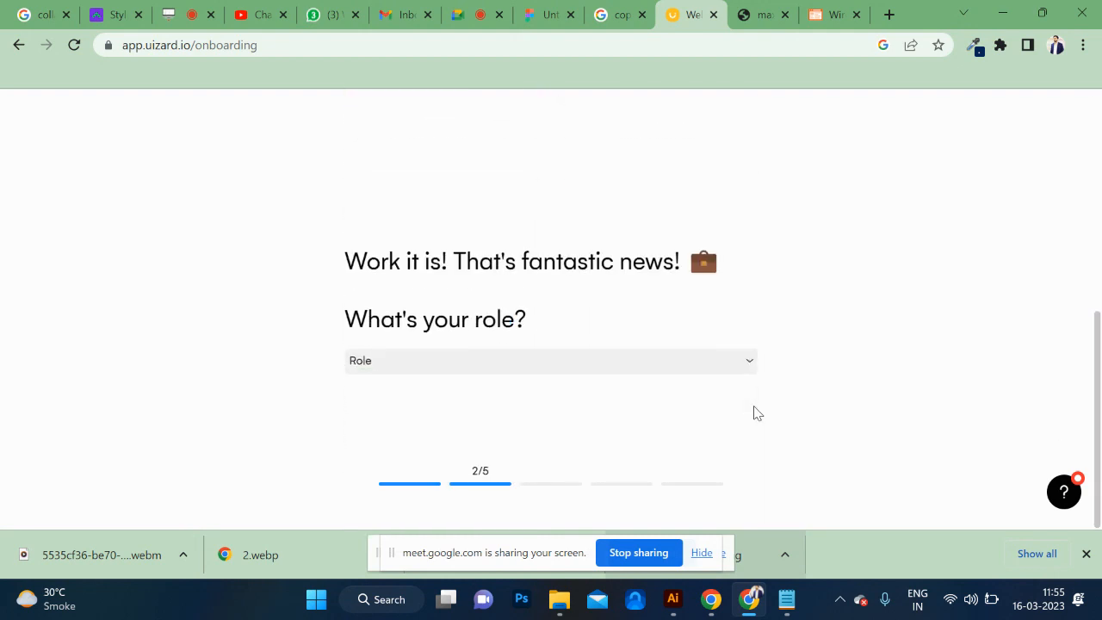
{"action": "left_click", "coordinate": [520, 363]}
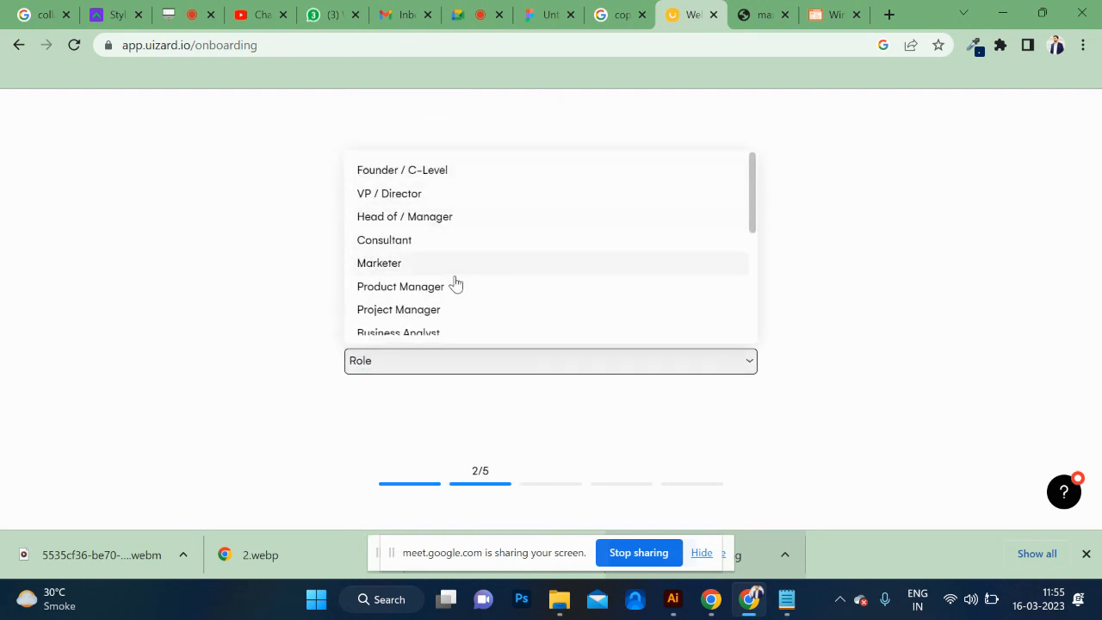
{"action": "left_click", "coordinate": [448, 311]}
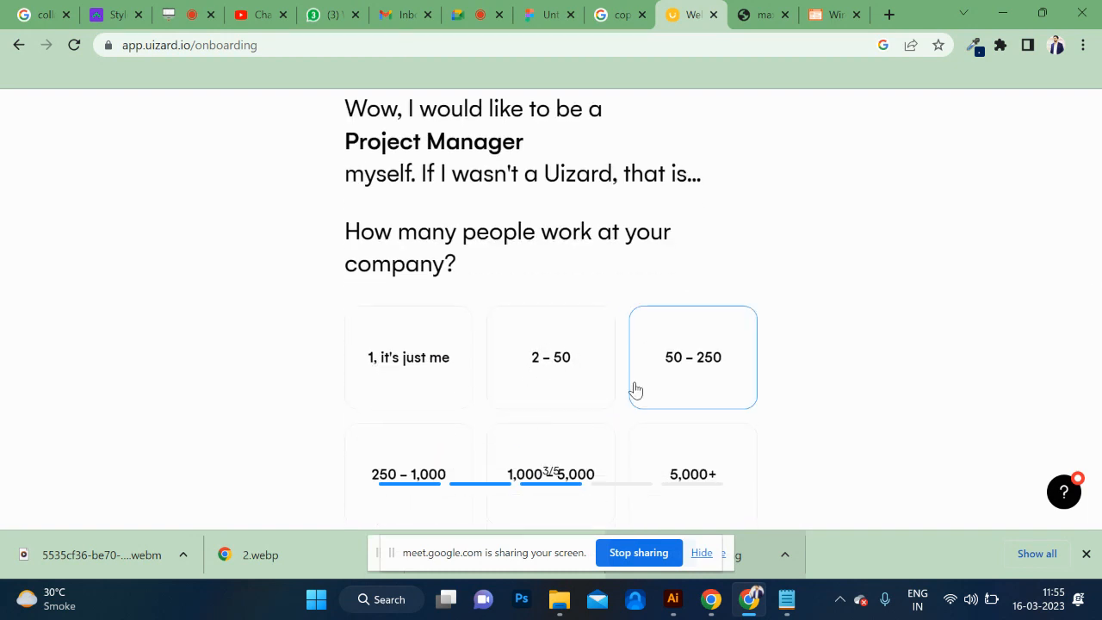
{"action": "left_click", "coordinate": [701, 364]}
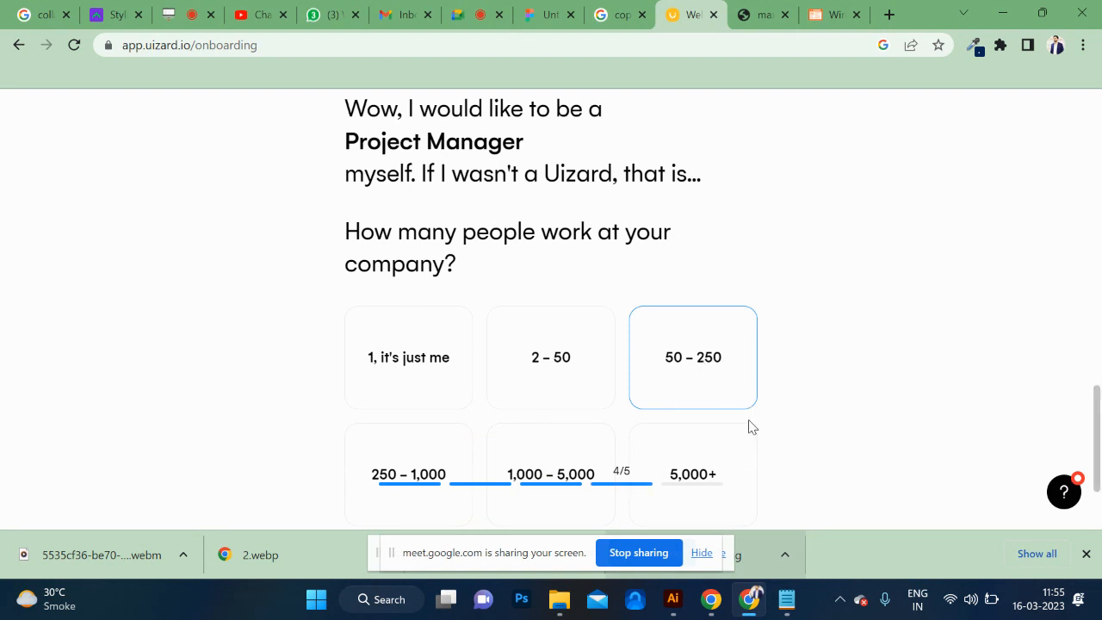
Try to submit "Ui" and "Hexacode" as the company's website in the onboarding form.
{"action": "left_click", "coordinate": [602, 332]}
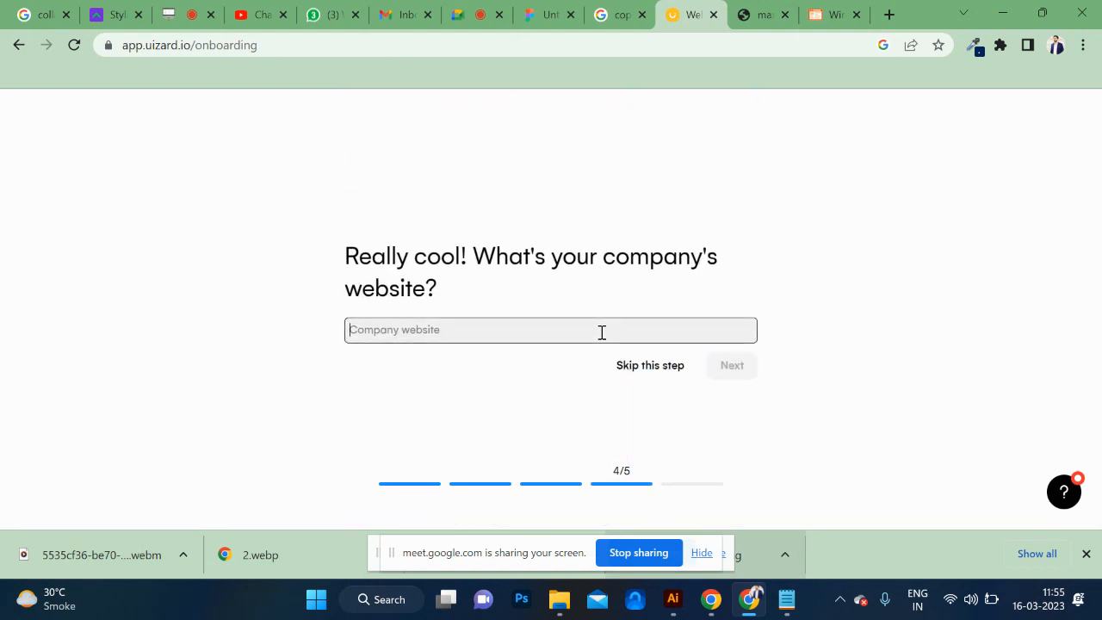
{"action": "type", "text": "A"}
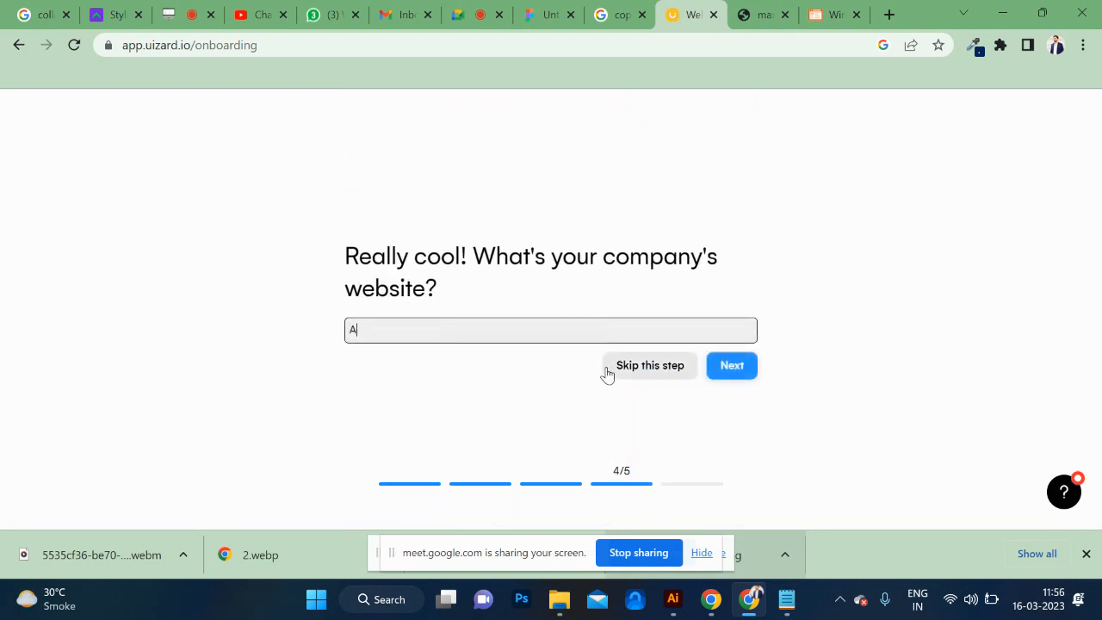
{"action": "key", "text": "BackSpace"}
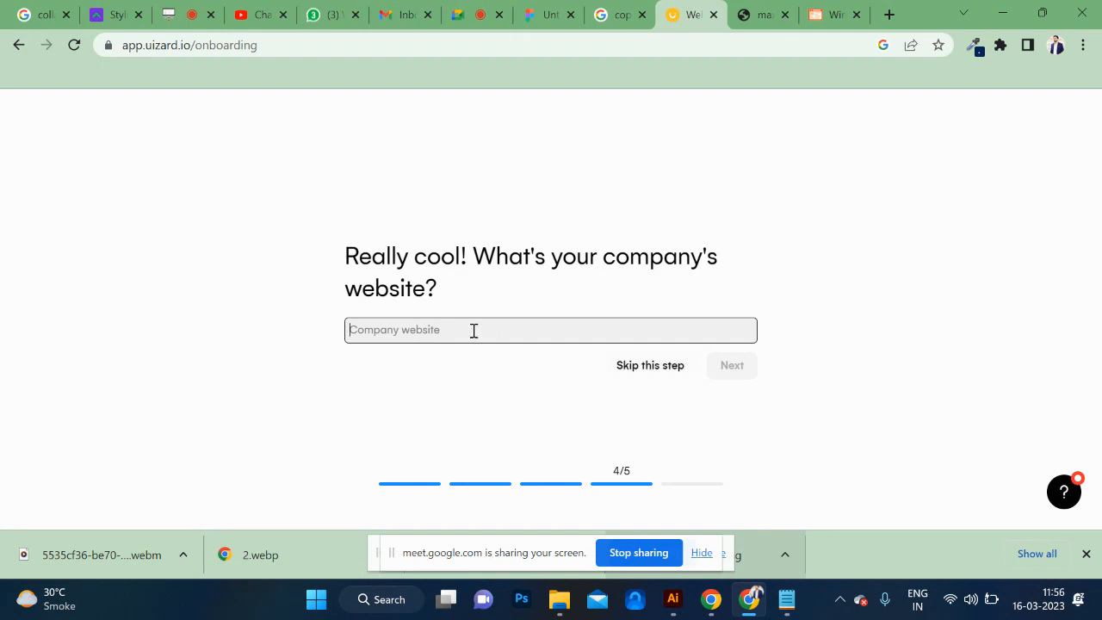
{"action": "type", "text": "UI"}
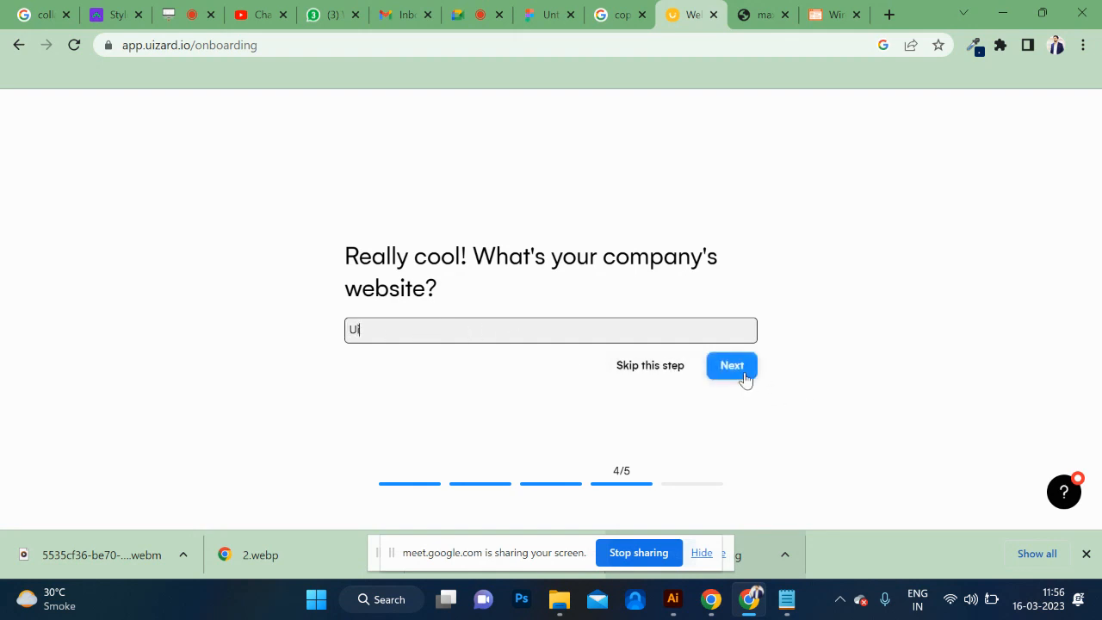
{"action": "left_click", "coordinate": [732, 374]}
{"action": "key", "text": "ctrl+a"}
{"action": "type", "text": "He"}
{"action": "left_click", "coordinate": [737, 367]}
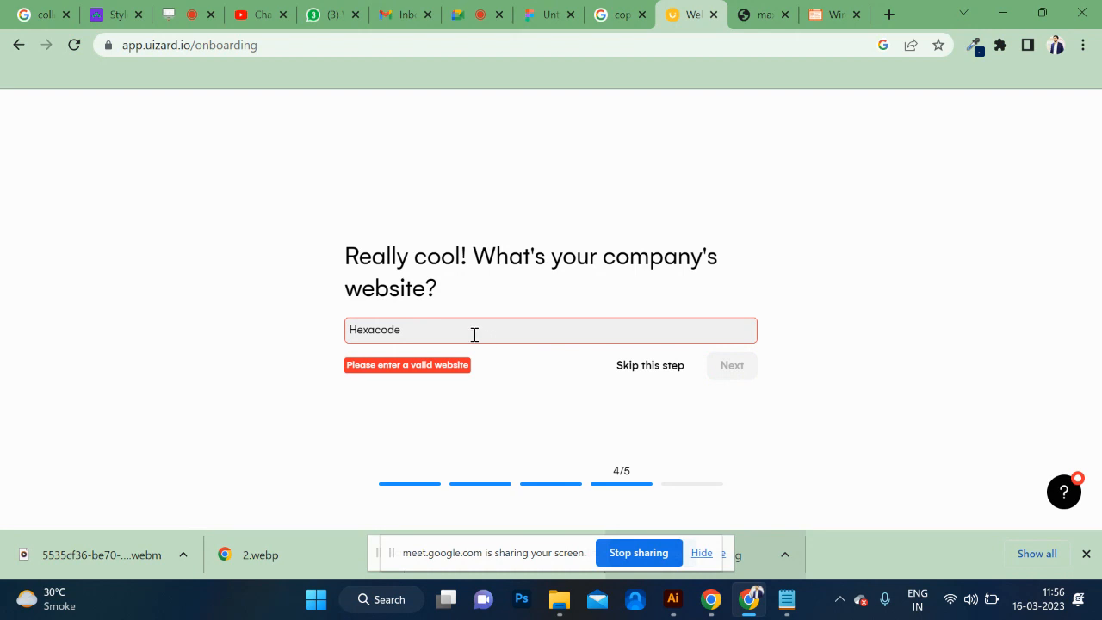
{"action": "left_click_drag", "start_coordinate": [475, 335], "coordinate": [307, 315]}
Skip the company website question and choose "At work / school" as the way of hearing about Uizard.
{"action": "left_click", "coordinate": [666, 368]}
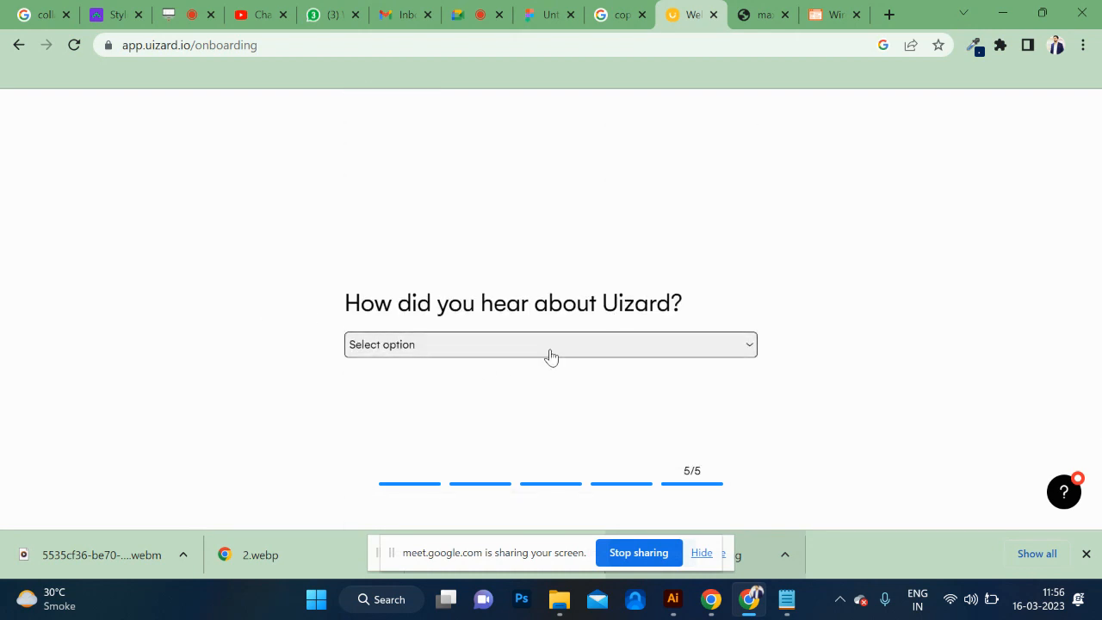
{"action": "left_click", "coordinate": [549, 352]}
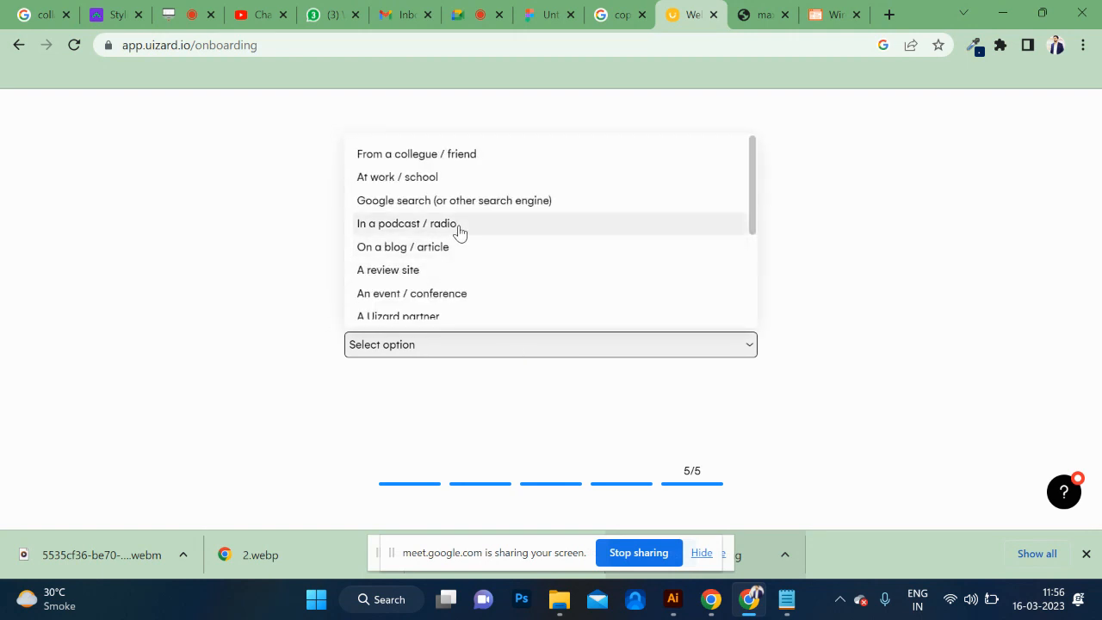
{"action": "left_click", "coordinate": [435, 178]}
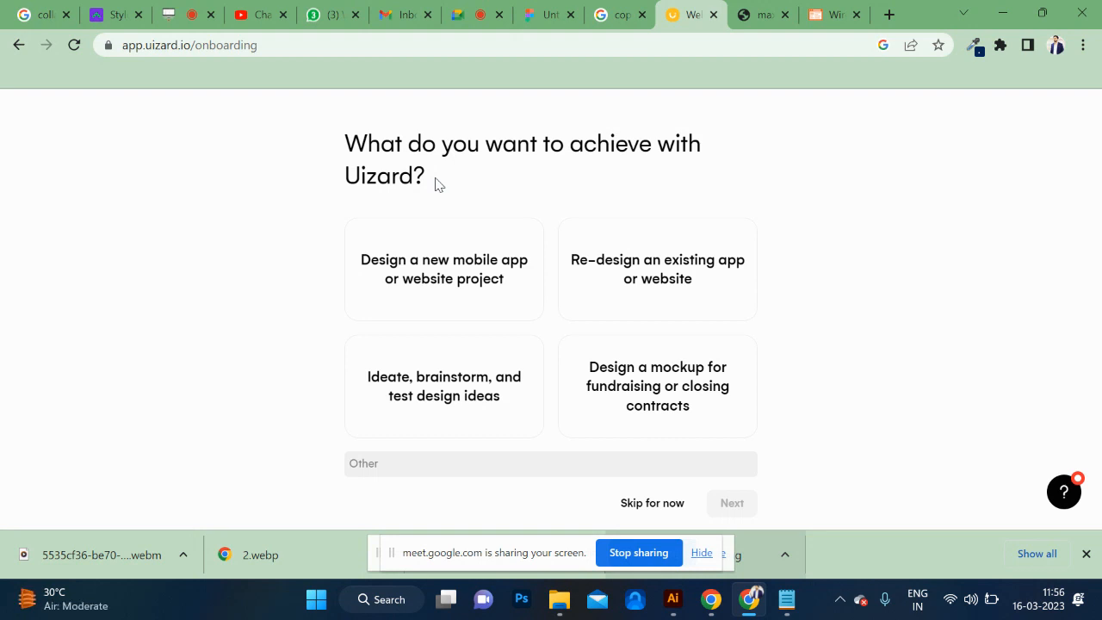
Skip the goals question and the team invitations, and dismiss the template gallery to start a blank project.
{"action": "left_click", "coordinate": [651, 505]}
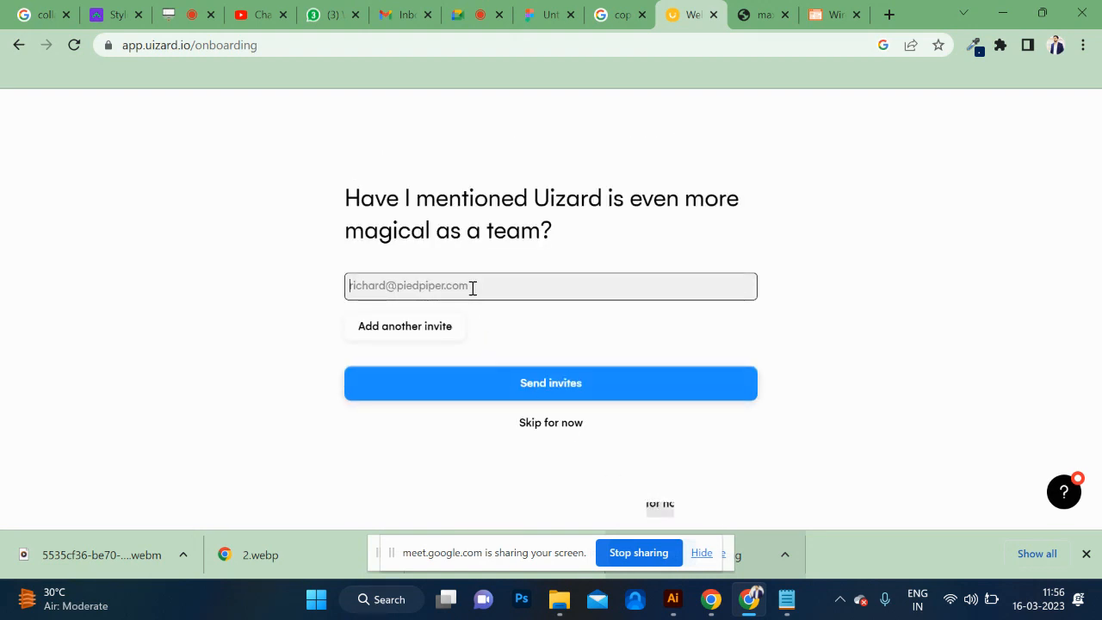
{"action": "left_click", "coordinate": [556, 430]}
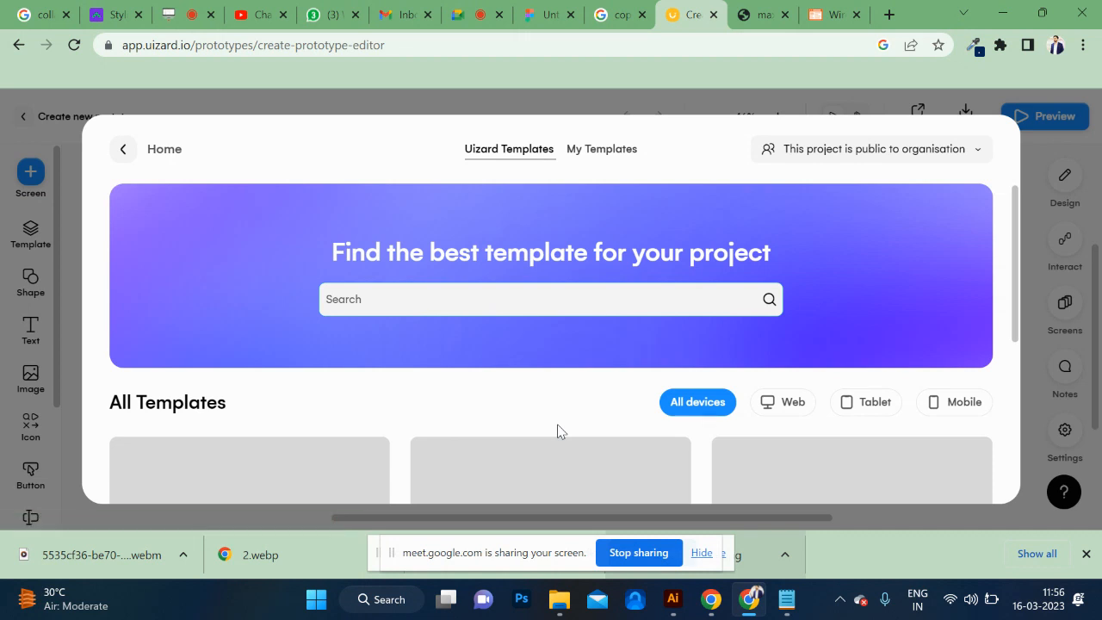
{"action": "left_click", "coordinate": [1048, 153]}
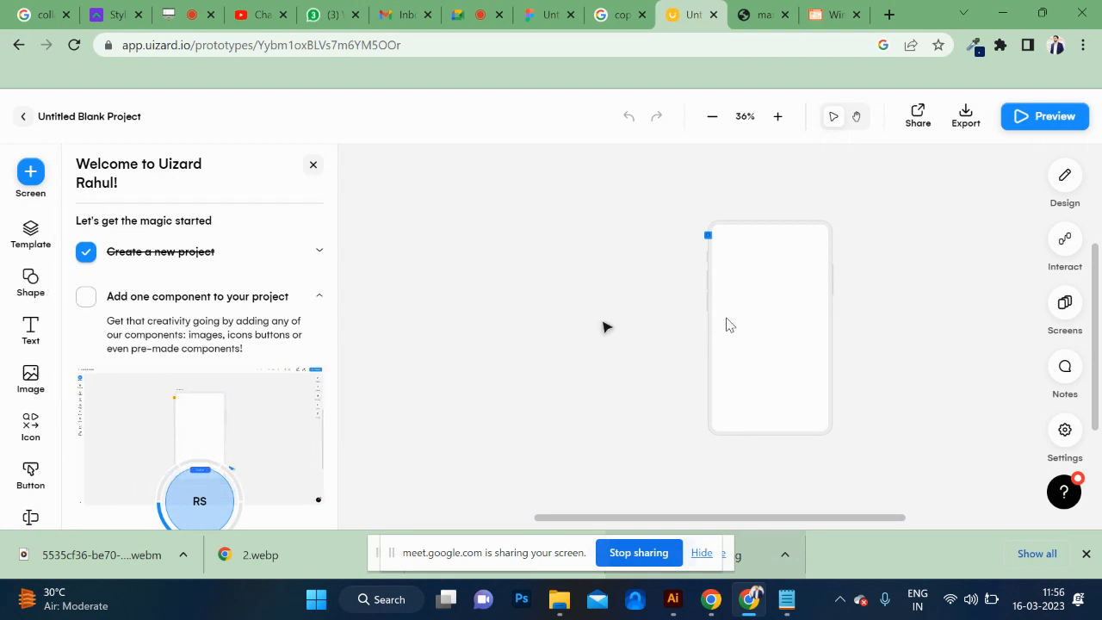
{"action": "scroll", "coordinate": [607, 325], "scroll_direction": "right", "scroll_amount": 5}
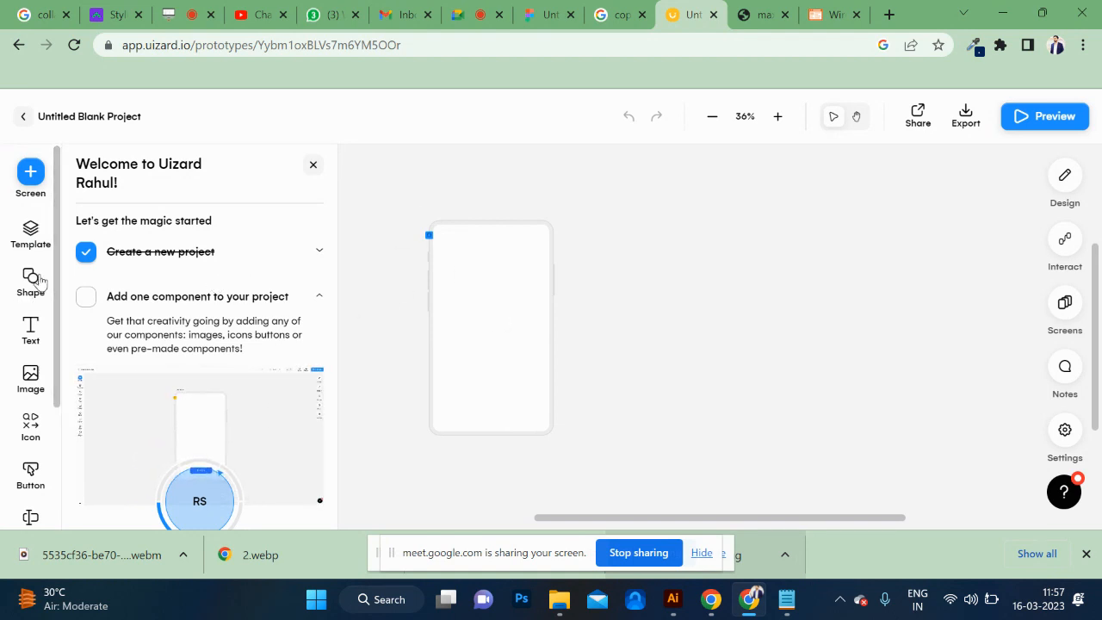
Open the Uizard component templates, search them for "sketc" and clear the search.
{"action": "left_click", "coordinate": [31, 231]}
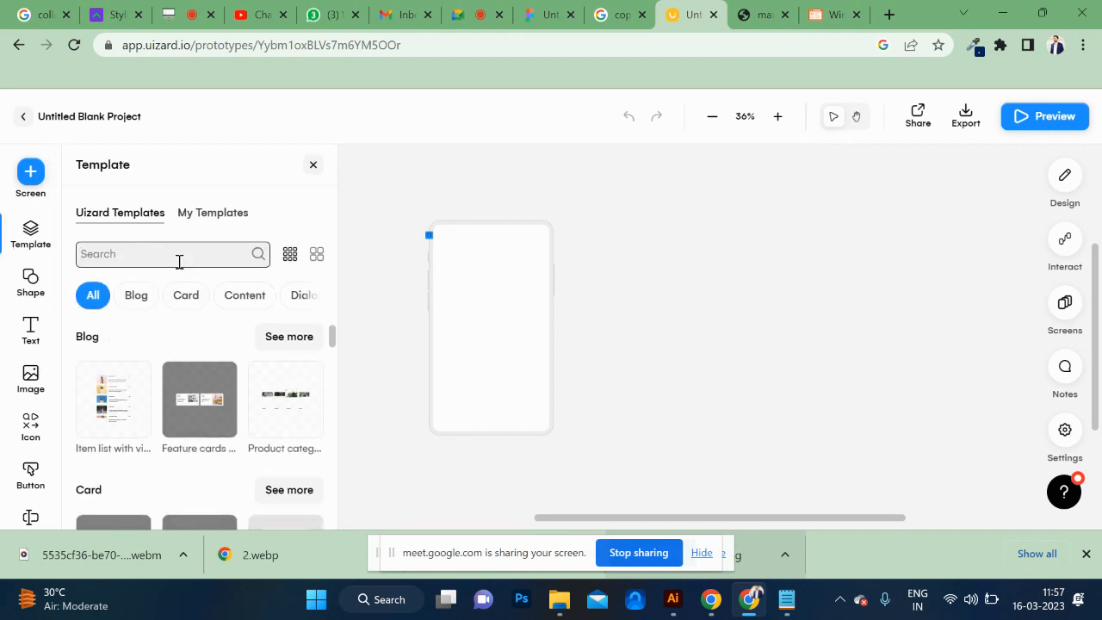
{"action": "type", "text": "sketc"}
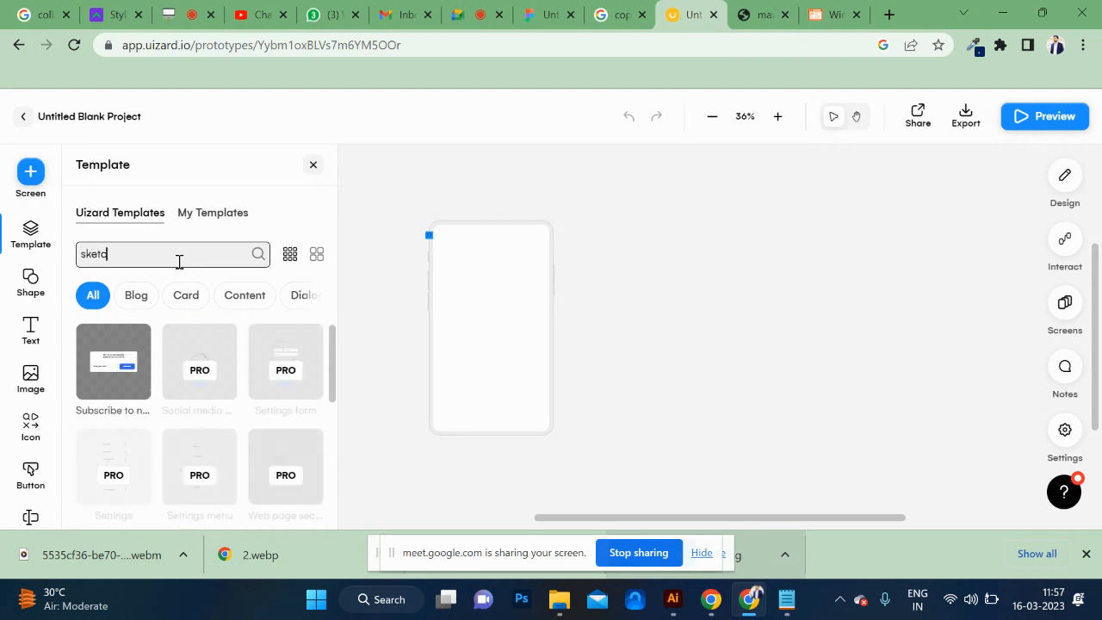
{"action": "key", "text": "BackSpace"}
{"action": "key", "text": "BackSpace"}
{"action": "key", "text": "BackSpace"}
{"action": "key", "text": "BackSpace"}
{"action": "scroll", "coordinate": [14, 426], "scroll_direction": "down", "scroll_amount": 2}
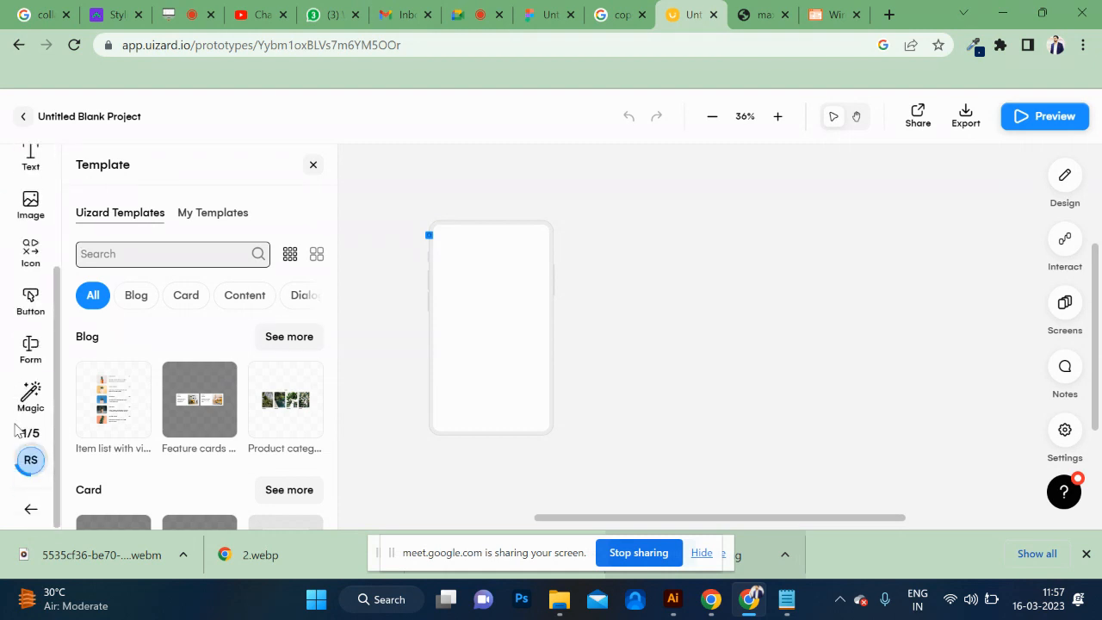
{"action": "scroll", "coordinate": [29, 349], "scroll_direction": "up", "scroll_amount": 2}
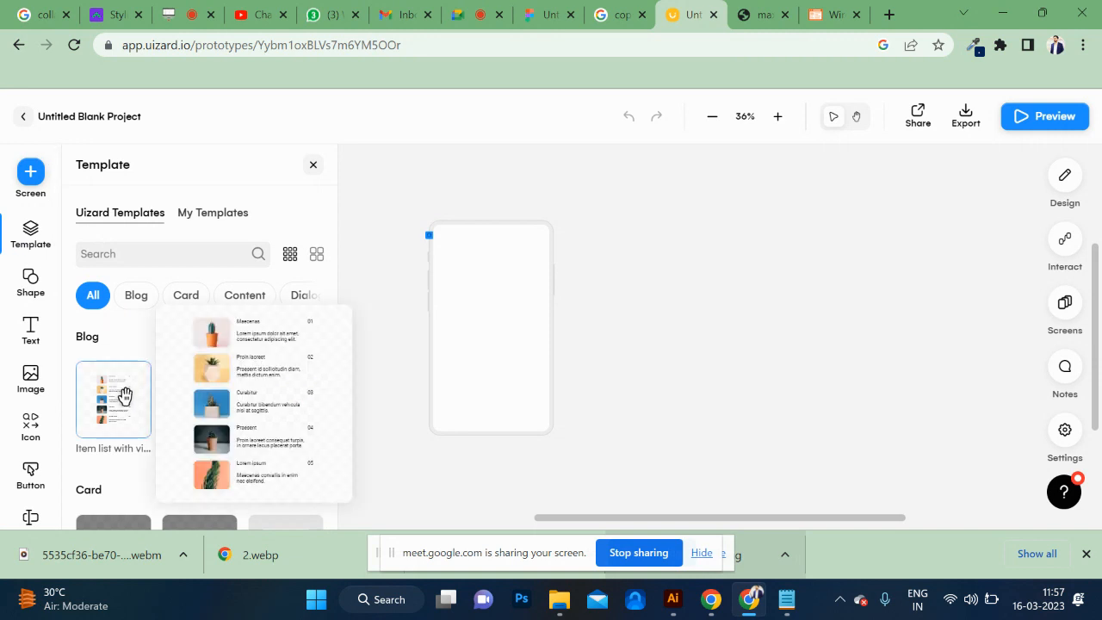
Place the first Blog item list template on the blank phone screen and open the getting-started quest.
{"action": "left_click", "coordinate": [120, 392]}
{"action": "left_click_drag", "start_coordinate": [746, 337], "coordinate": [517, 333]}
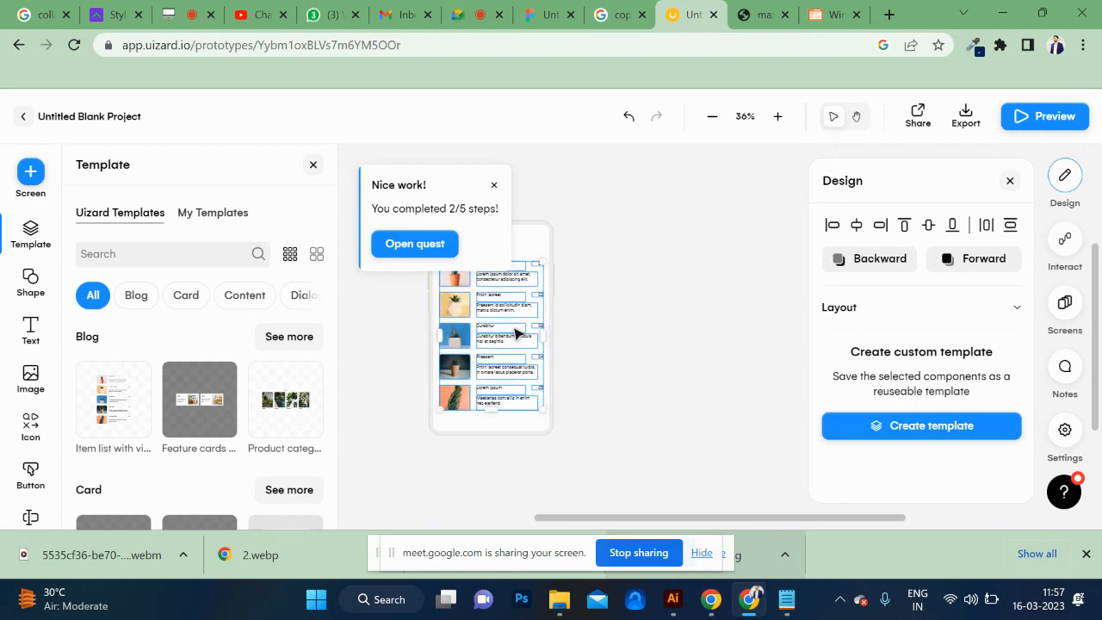
{"action": "left_click", "coordinate": [420, 251]}
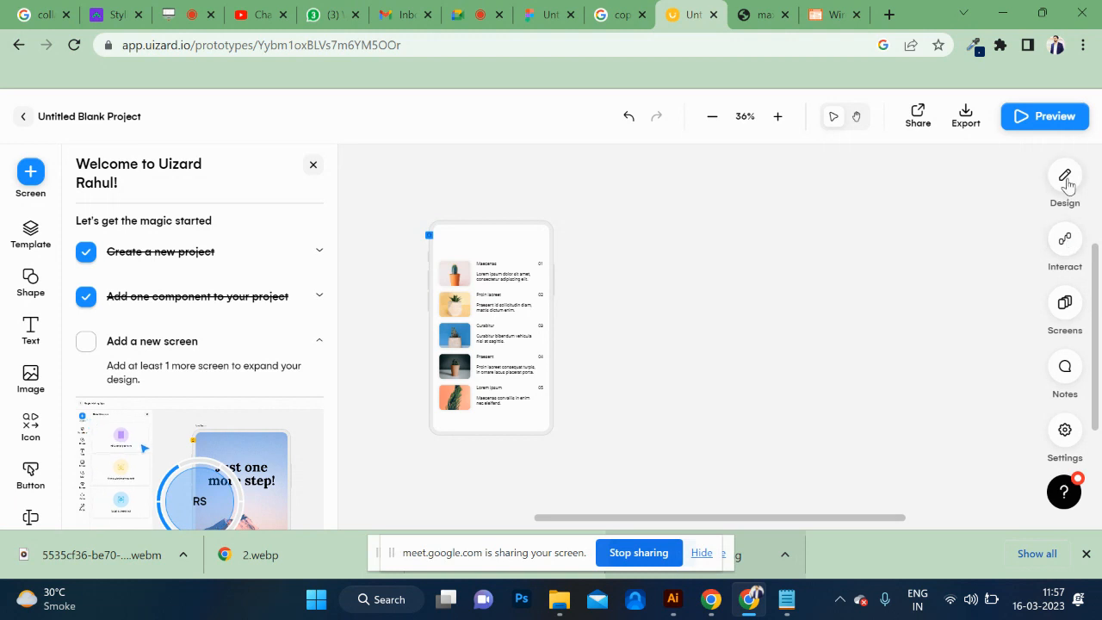
Show the Design options and open the Magic tools to see the AI features such as Scan Wireframe Sketch.
{"action": "left_click", "coordinate": [1064, 174]}
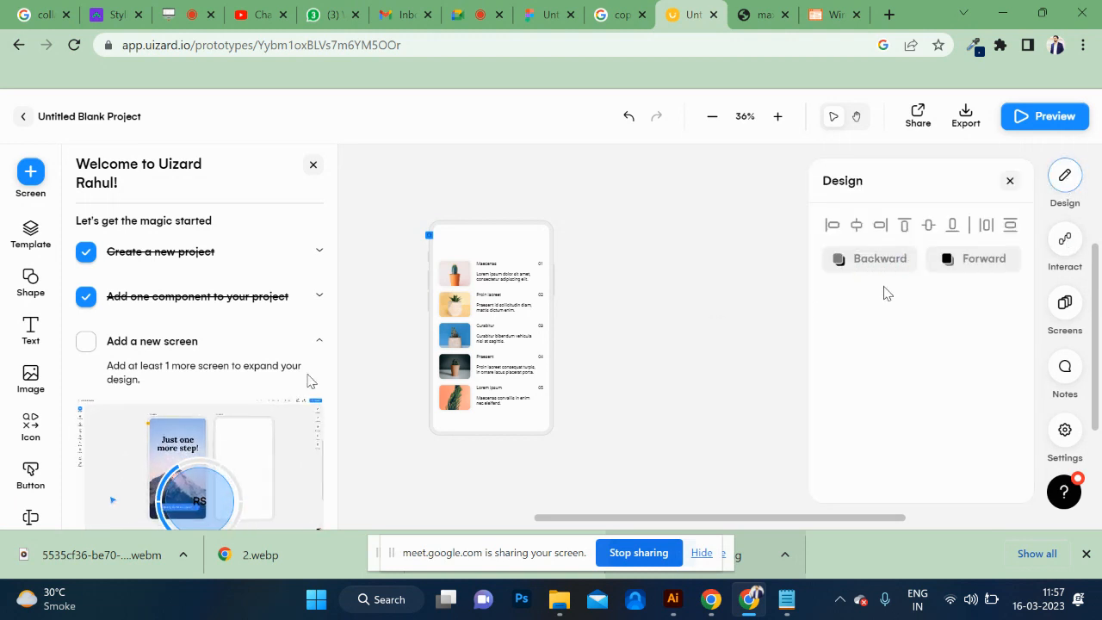
{"action": "scroll", "coordinate": [31, 319], "scroll_direction": "down", "scroll_amount": 3}
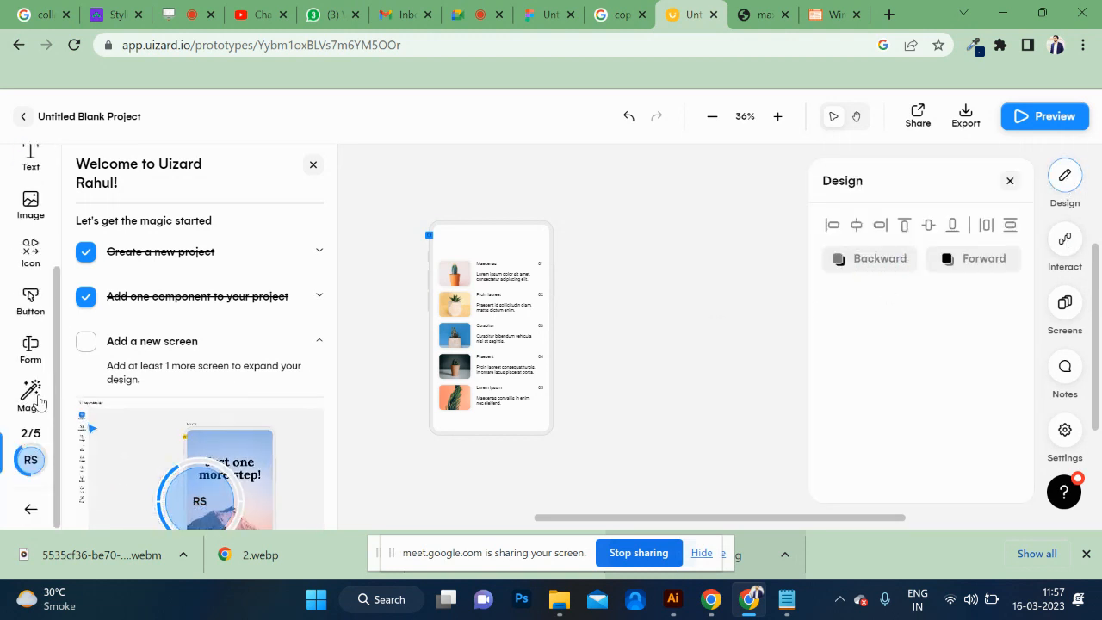
{"action": "left_click", "coordinate": [38, 398]}
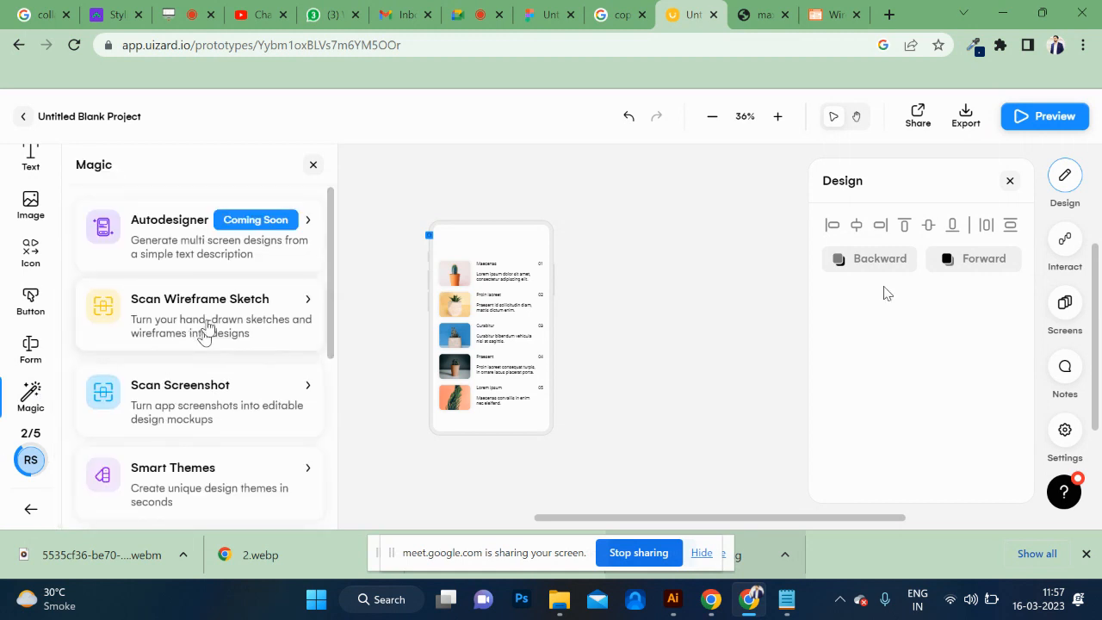
Import the hand-drawn phone wireframe example as a new screen with Scan Wireframe Sketch, and dismiss the quest notice.
{"action": "left_click", "coordinate": [211, 327]}
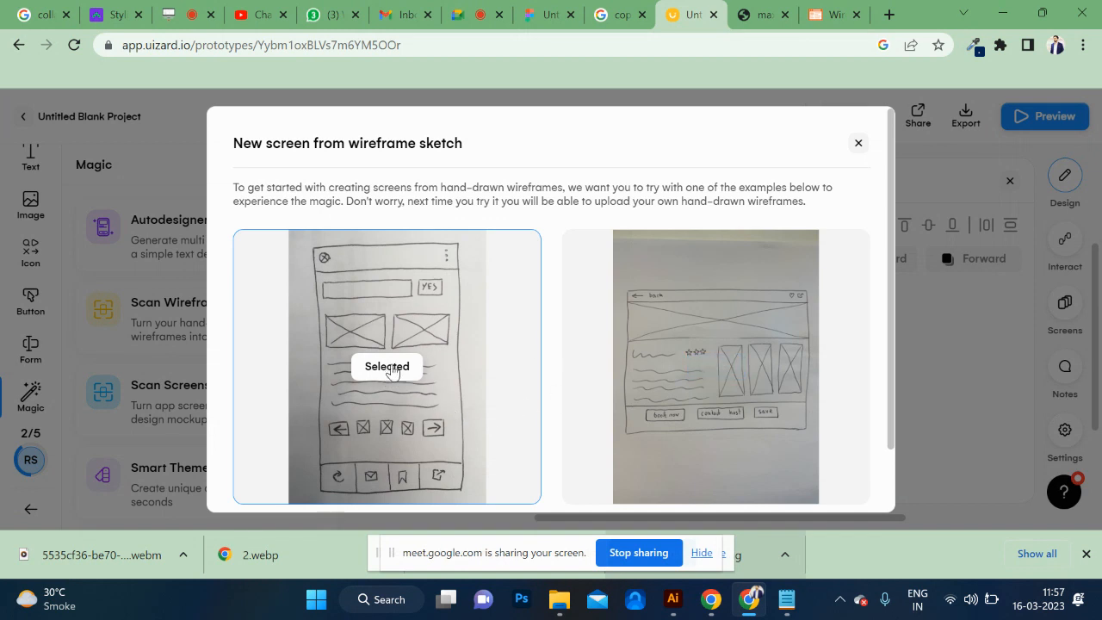
{"action": "scroll", "coordinate": [389, 370], "scroll_direction": "down", "scroll_amount": 2}
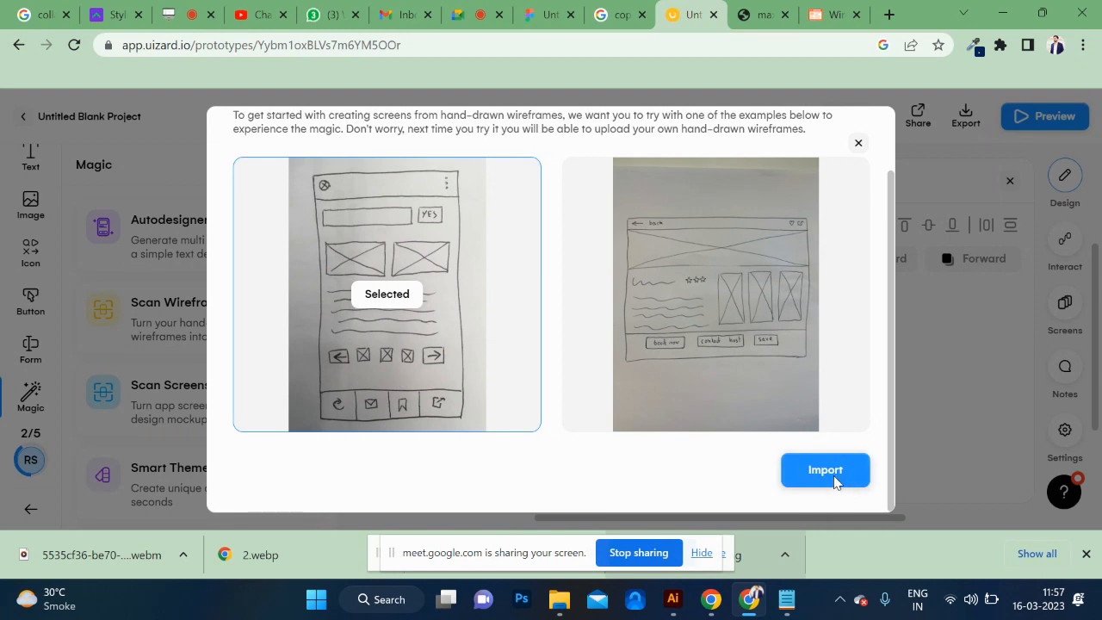
{"action": "left_click", "coordinate": [828, 472]}
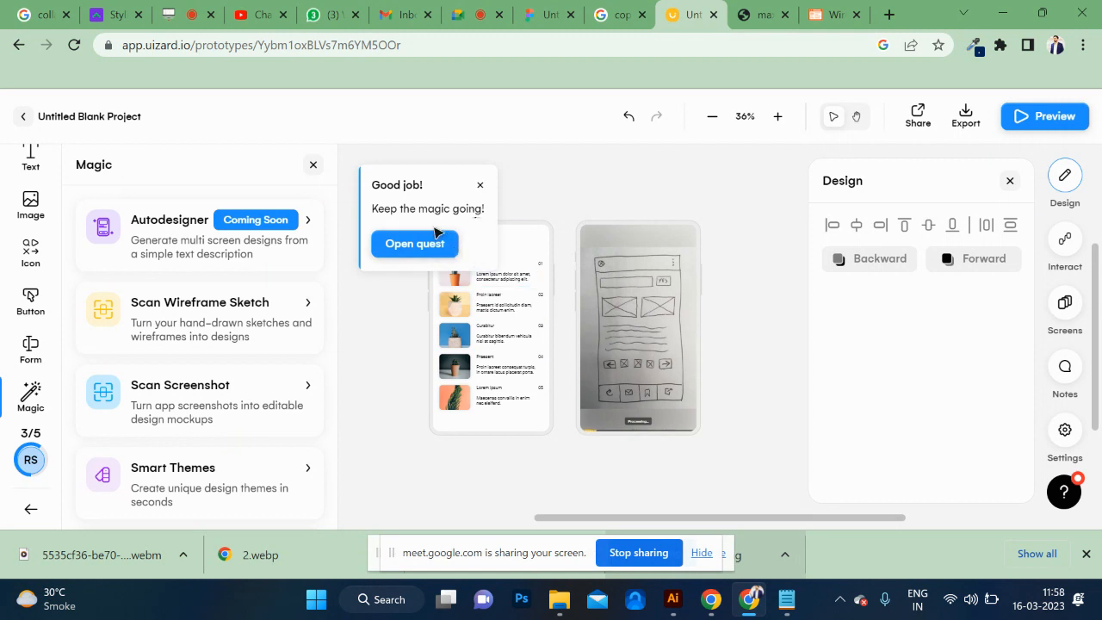
{"action": "left_click", "coordinate": [482, 187]}
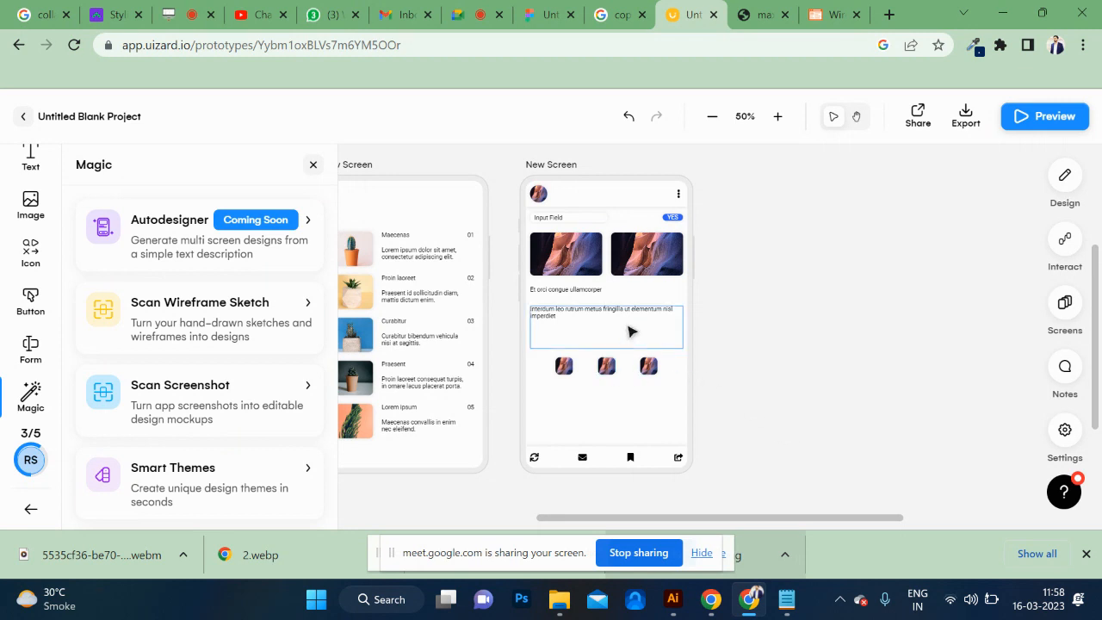
Inspect the text block, large image and small thumbnail on the screen generated from the sketch.
{"action": "left_click", "coordinate": [647, 347]}
{"action": "left_click", "coordinate": [719, 374]}
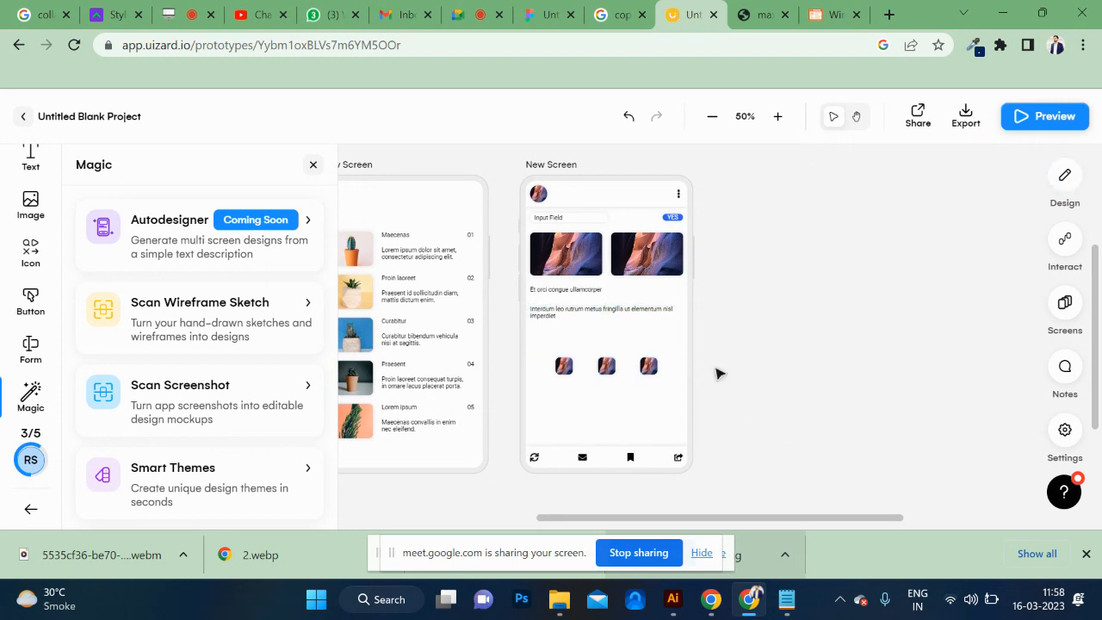
{"action": "left_click", "coordinate": [632, 270]}
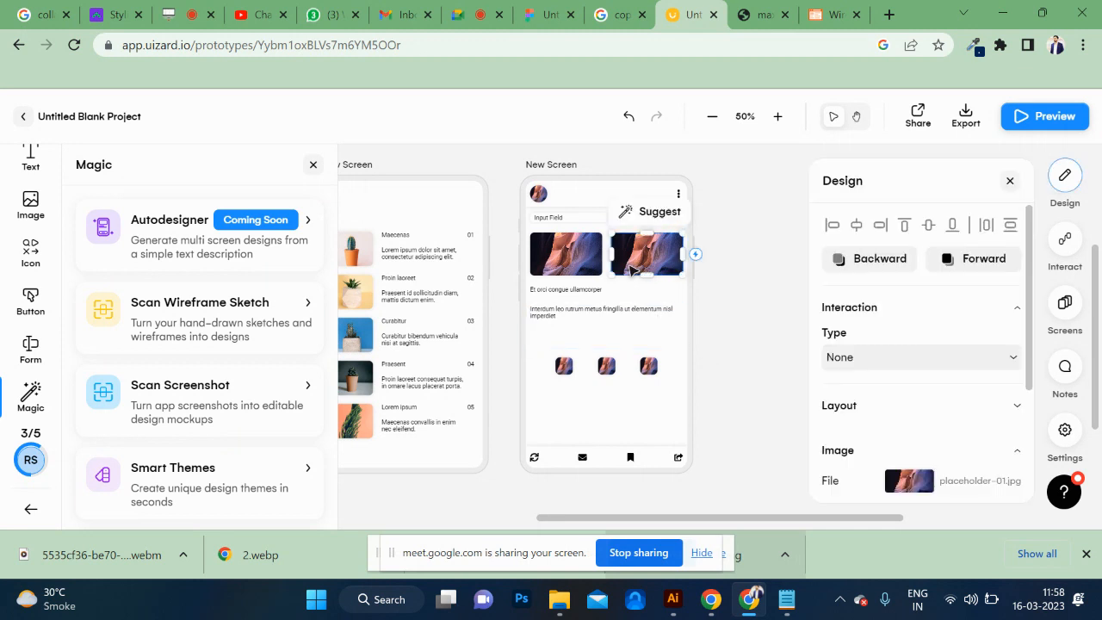
{"action": "left_click", "coordinate": [614, 368]}
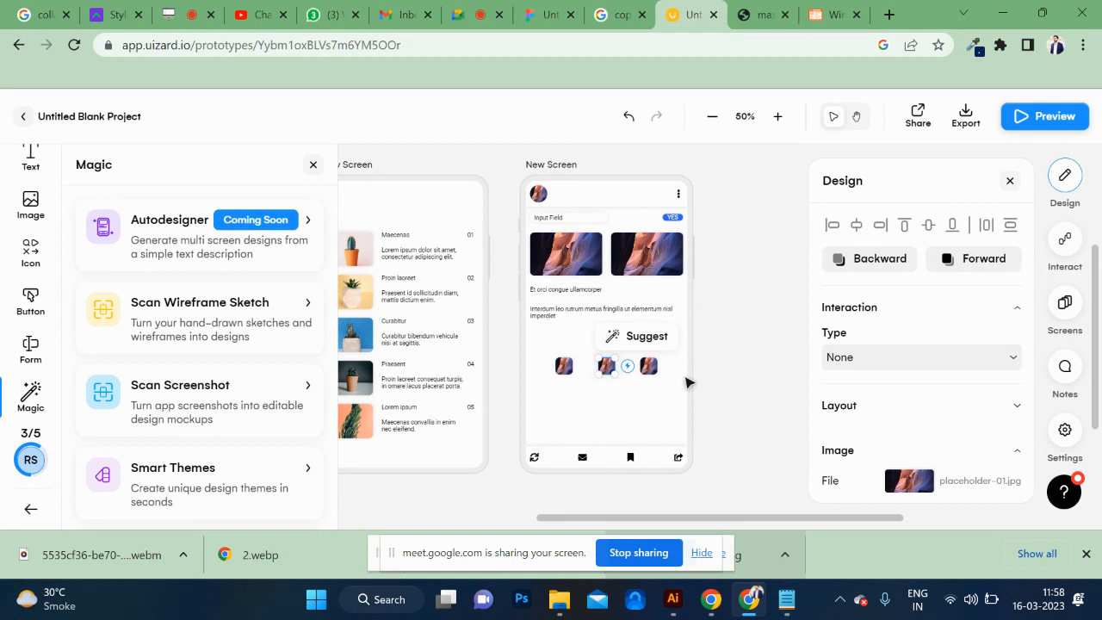
{"action": "left_click", "coordinate": [633, 301]}
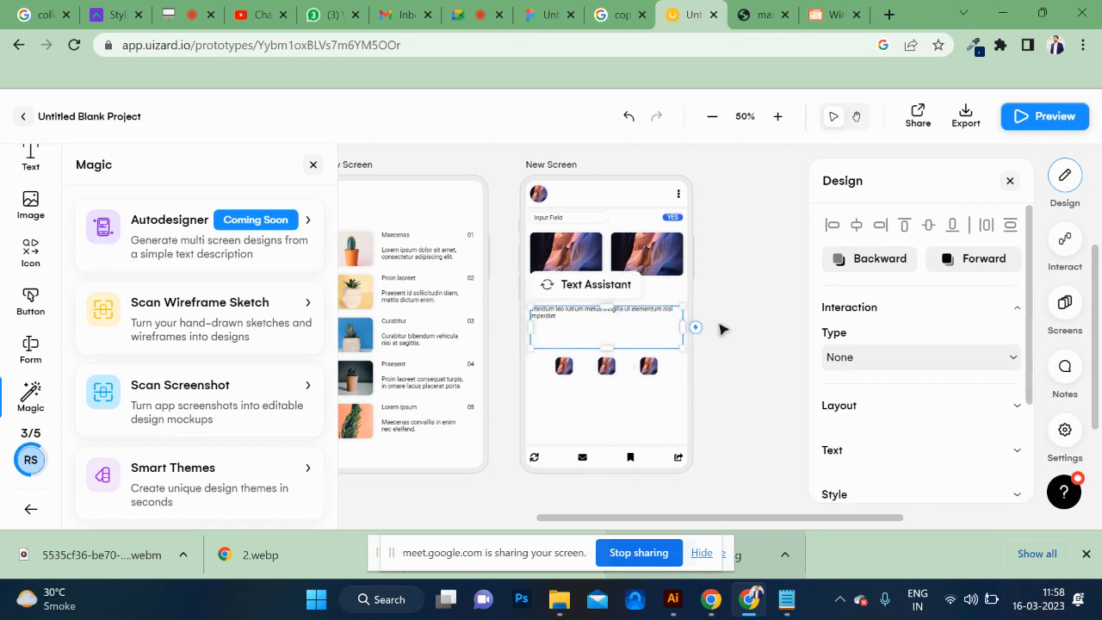
{"action": "left_click", "coordinate": [721, 329]}
Undo the sketch import and the Blog item list placement, back to the single blank screen.
{"action": "key", "text": "ctrl+z"}
{"action": "key", "text": "ctrl+z"}
{"action": "key", "text": "ctrl+z"}
{"action": "key", "text": "ctrl+z"}
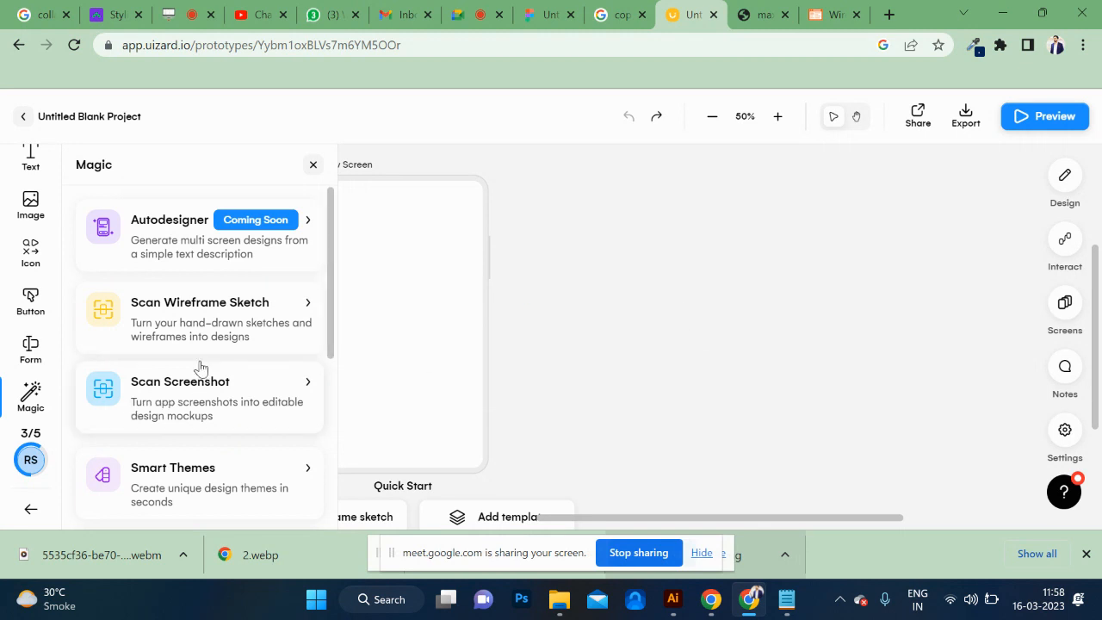
Open the image upload of Scan Wireframe Sketch, look through the Downloads folder and leave without choosing a file.
{"action": "left_click", "coordinate": [183, 310]}
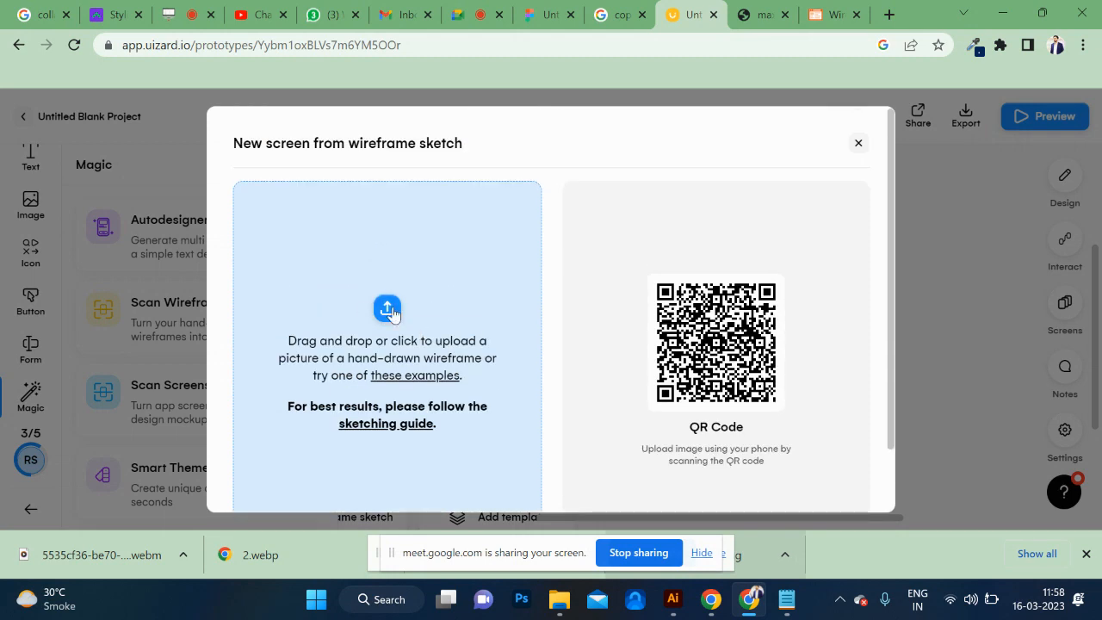
{"action": "left_click", "coordinate": [389, 310]}
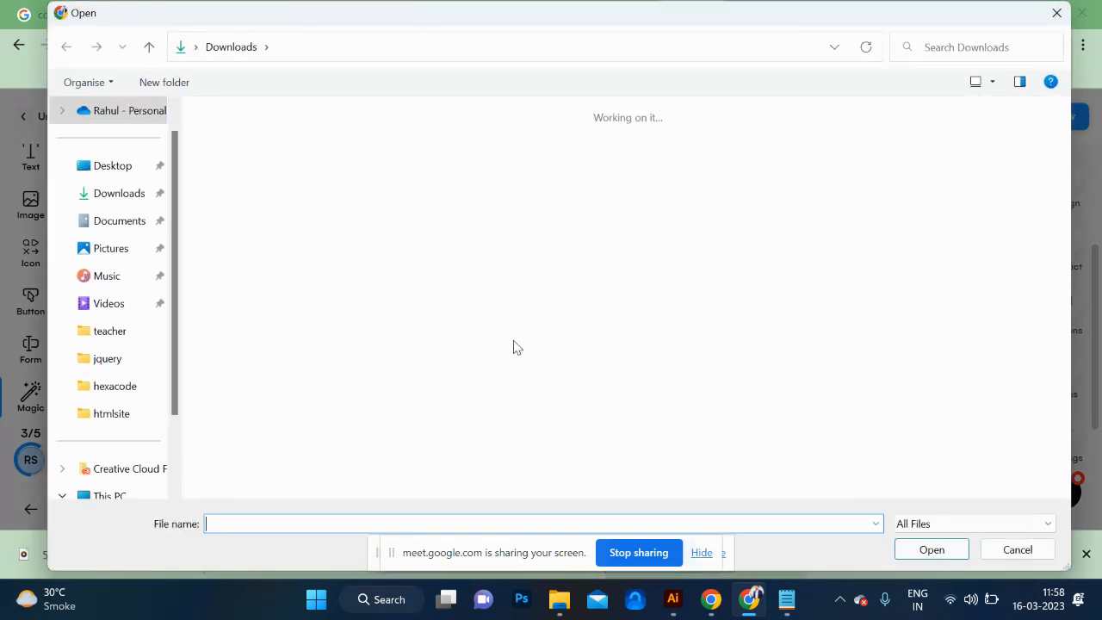
{"action": "left_click", "coordinate": [1014, 554]}
Search Google Images for "mobile app low fi wireframe" in a new browser tab.
{"action": "left_click", "coordinate": [768, 12]}
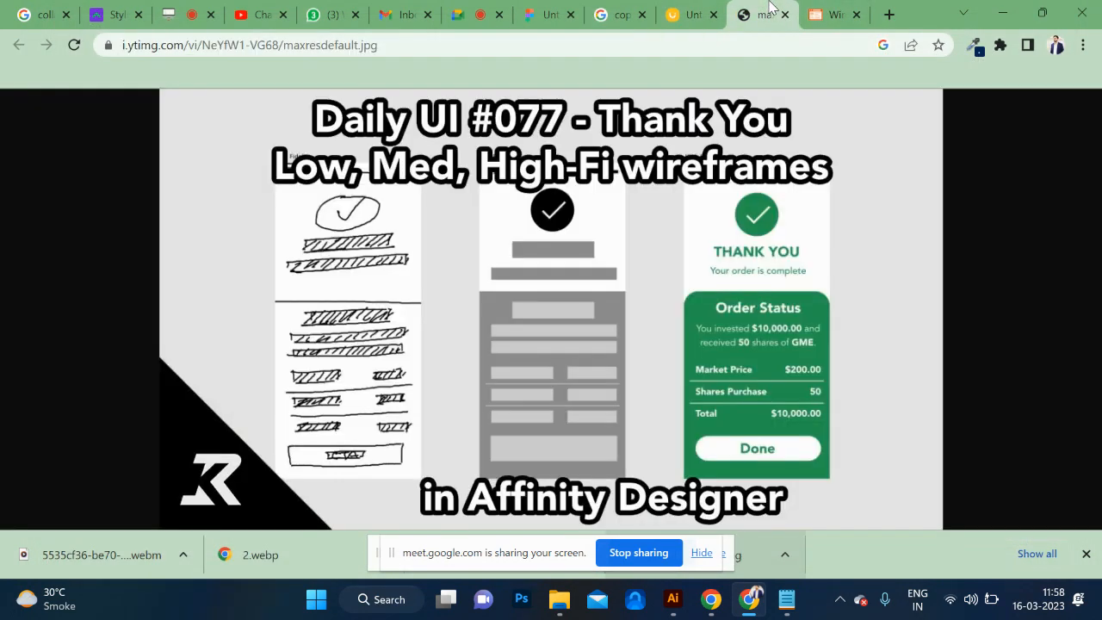
{"action": "left_click", "coordinate": [890, 15]}
{"action": "left_click", "coordinate": [723, 47]}
{"action": "type", "text": "mobile ad"}
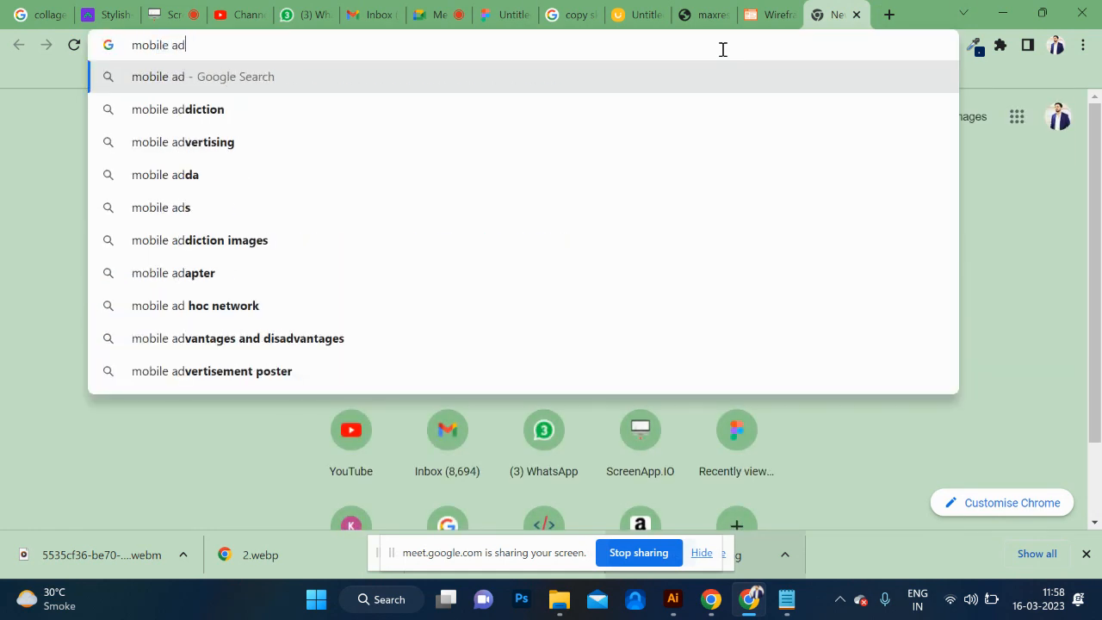
{"action": "key", "text": "BackSpace"}
{"action": "type", "text": "pp"}
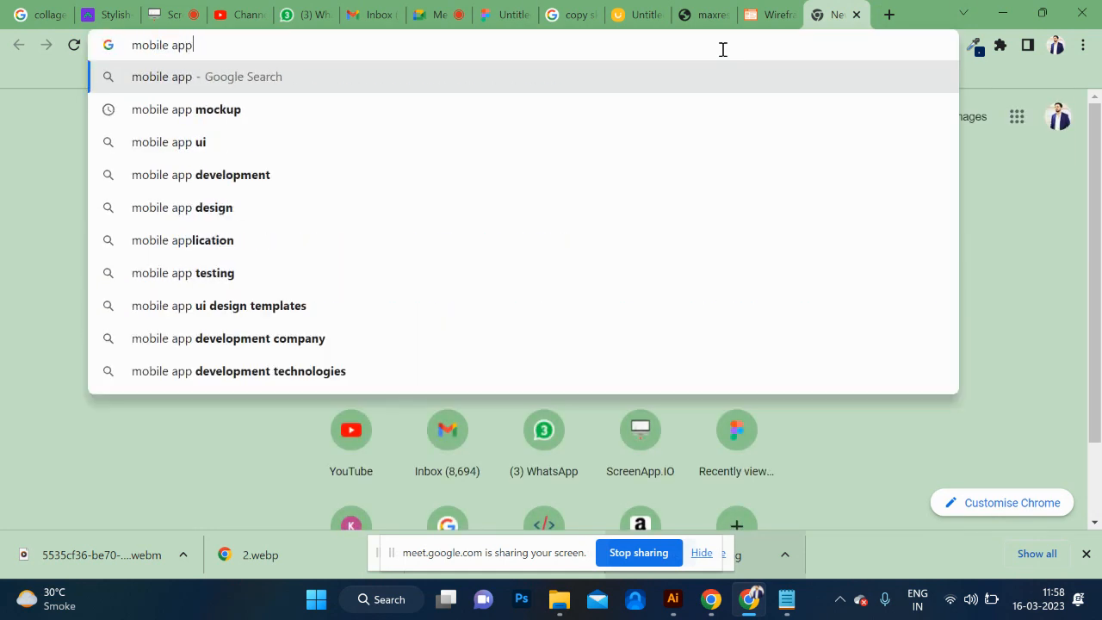
{"action": "type", "text": " medium"}
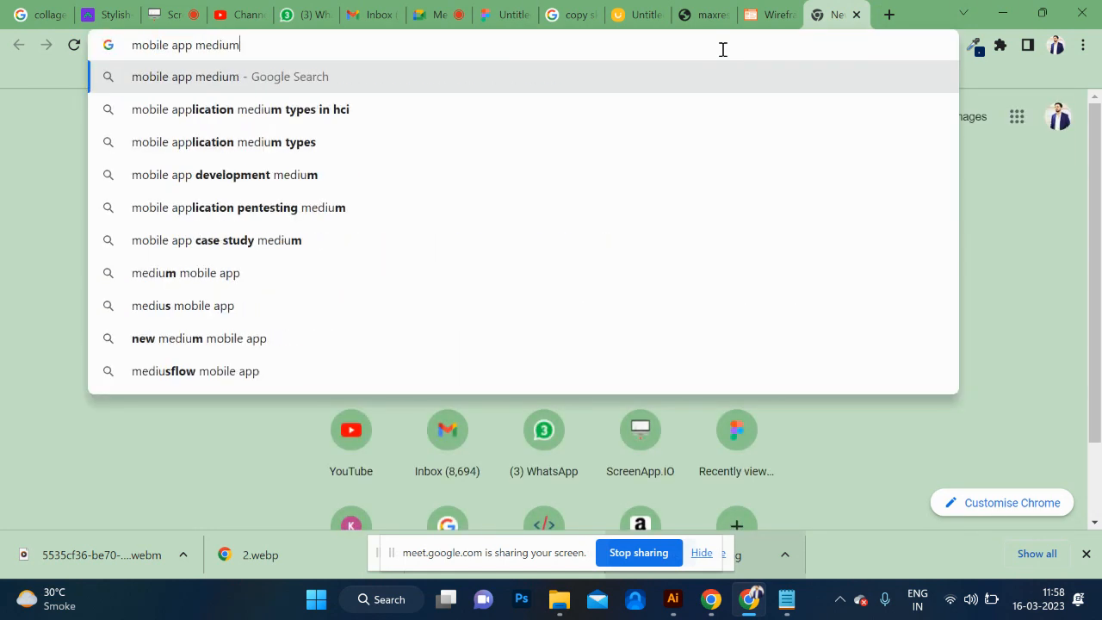
{"action": "key", "text": "BackSpace"}
{"action": "key", "text": "BackSpace"}
{"action": "key", "text": "BackSpace"}
{"action": "key", "text": "BackSpace"}
{"action": "key", "text": "BackSpace"}
{"action": "key", "text": "BackSpace"}
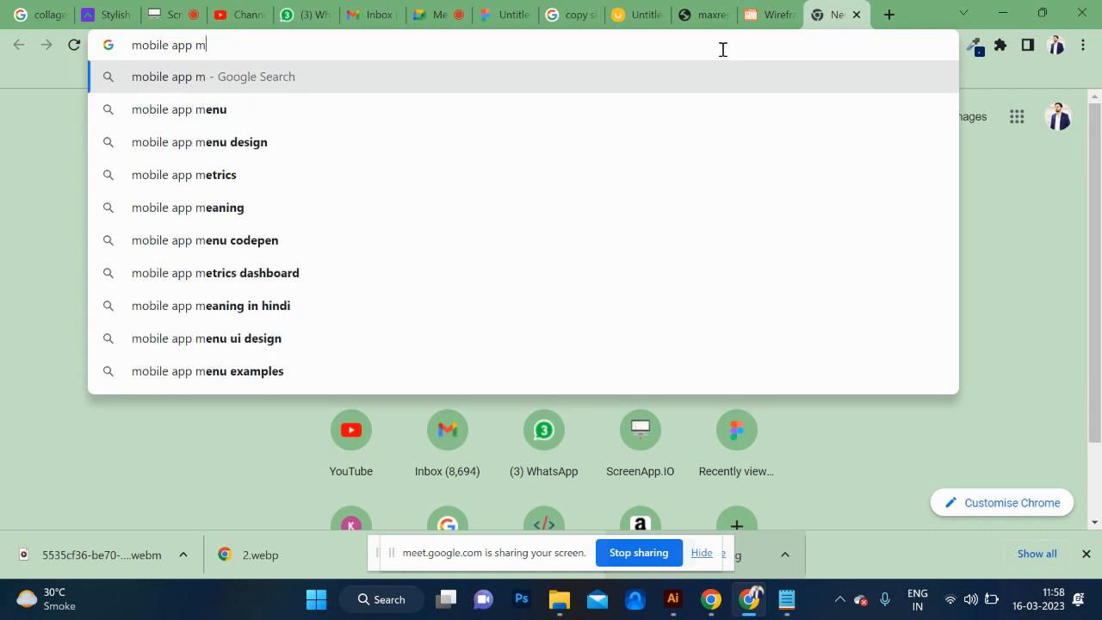
{"action": "type", "text": "low fi"}
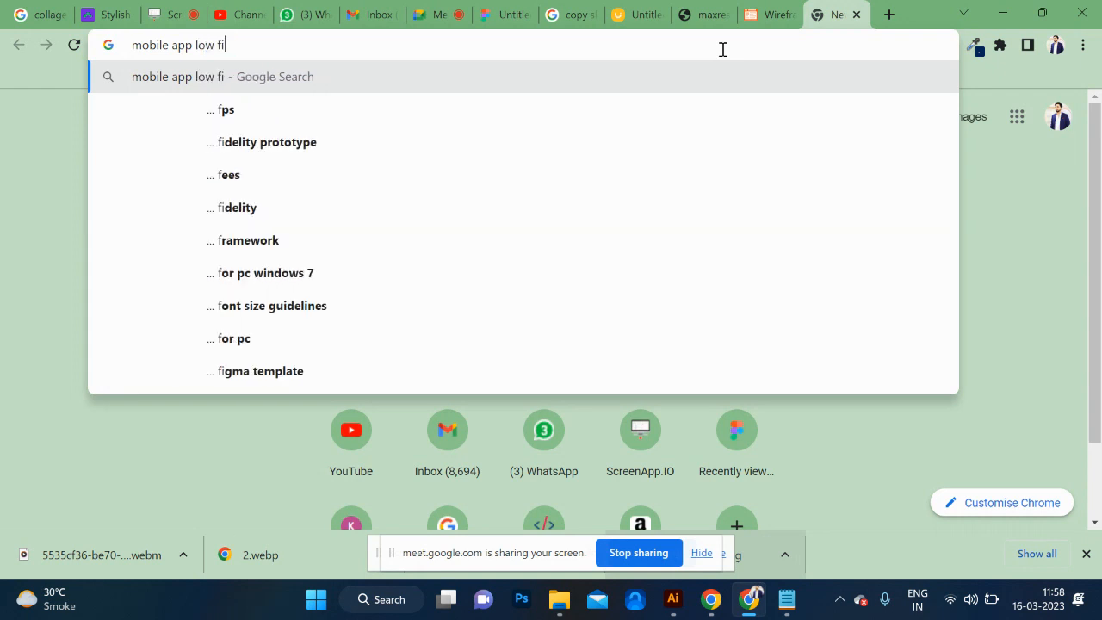
{"action": "type", "text": " wireframe"}
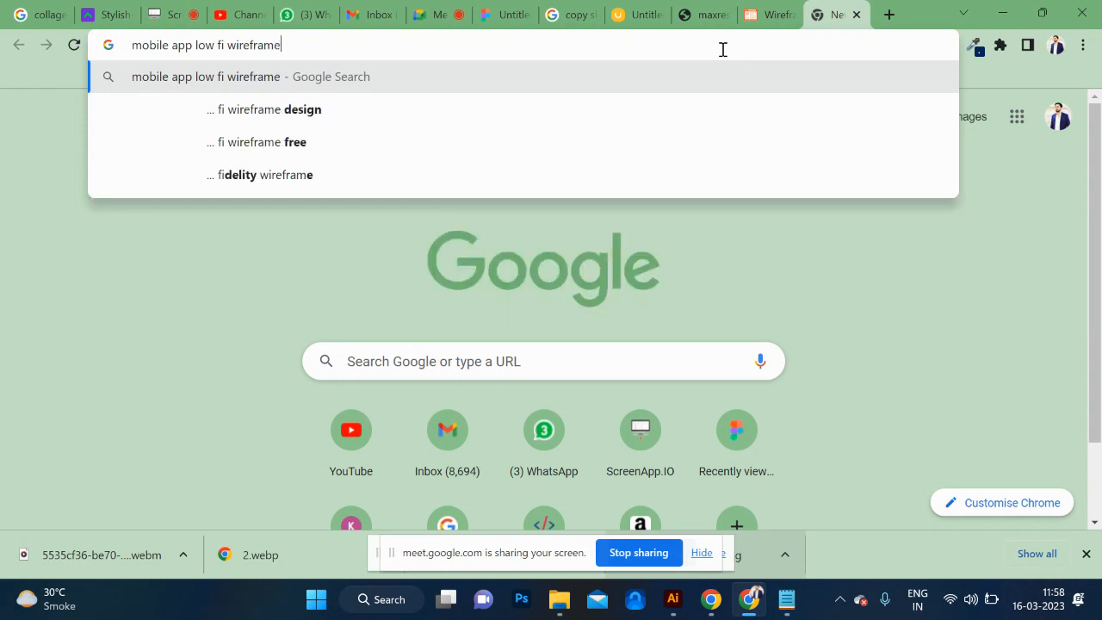
{"action": "key", "text": "Return"}
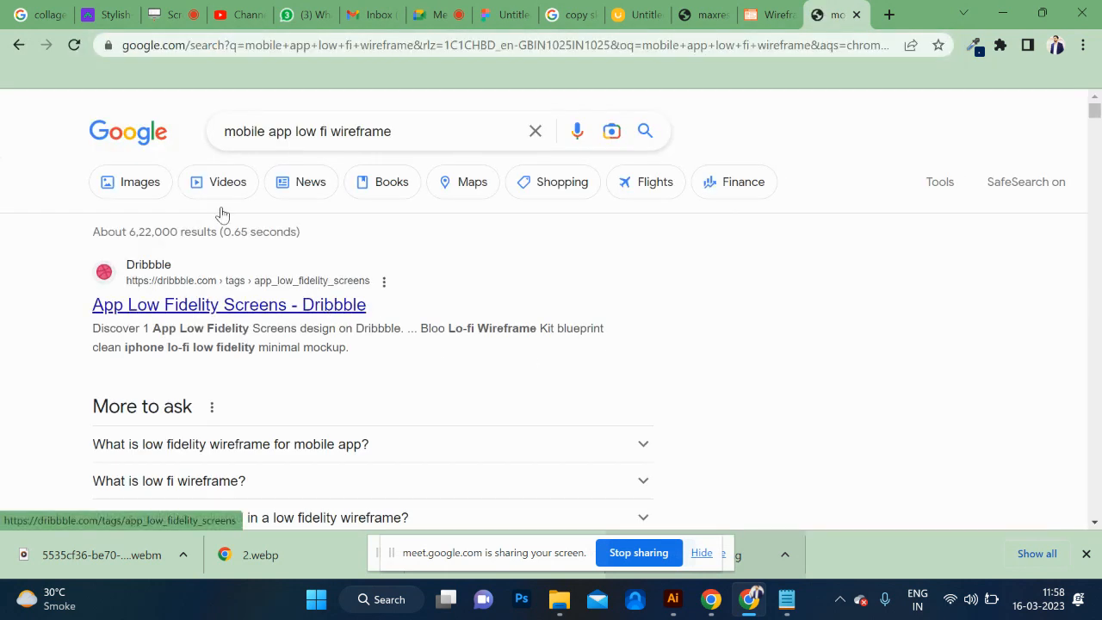
{"action": "left_click", "coordinate": [126, 182]}
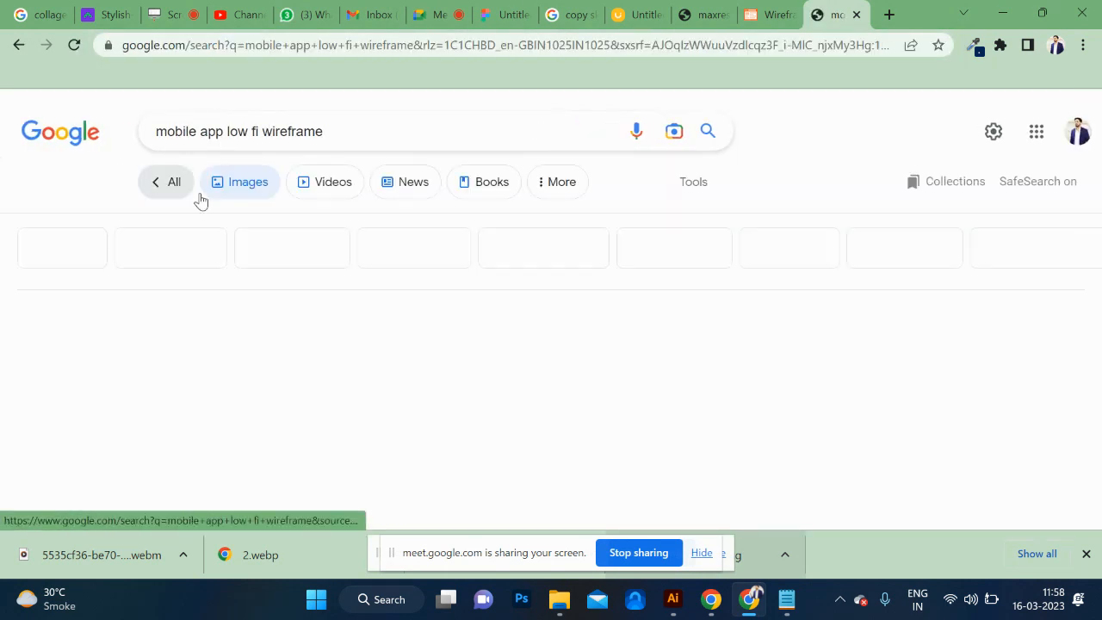
Browse the image results for a suitable phone wireframe, previewing the Zapier and MentorMate pictures.
{"action": "scroll", "coordinate": [433, 367], "scroll_direction": "down", "scroll_amount": 1}
{"action": "scroll", "coordinate": [433, 367], "scroll_direction": "down", "scroll_amount": 8}
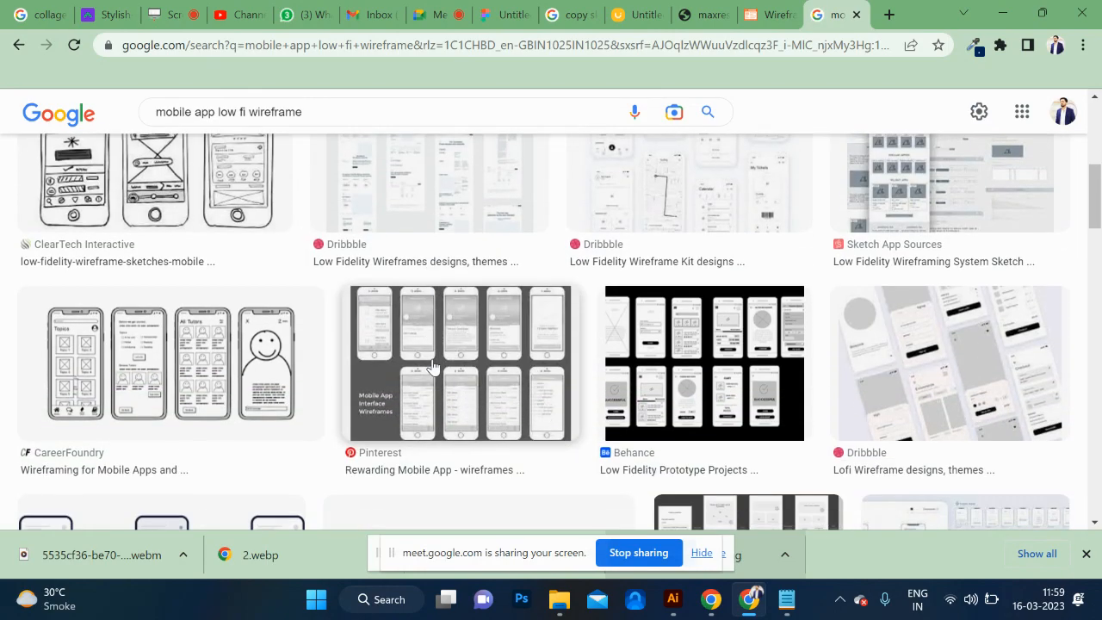
{"action": "scroll", "coordinate": [433, 366], "scroll_direction": "down", "scroll_amount": 10}
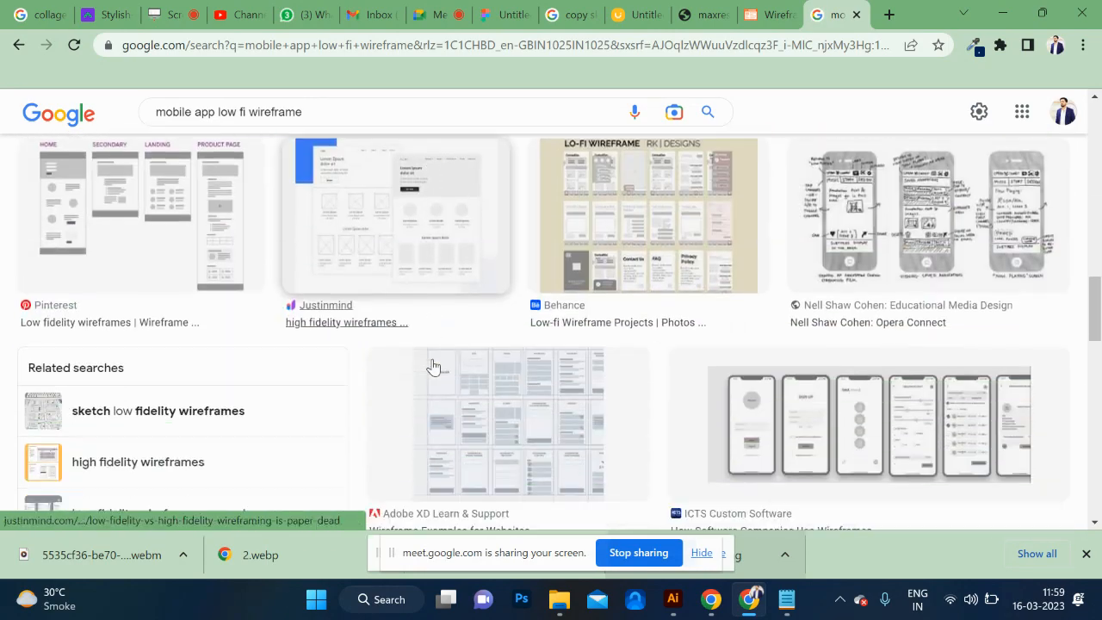
{"action": "scroll", "coordinate": [433, 367], "scroll_direction": "down", "scroll_amount": 2}
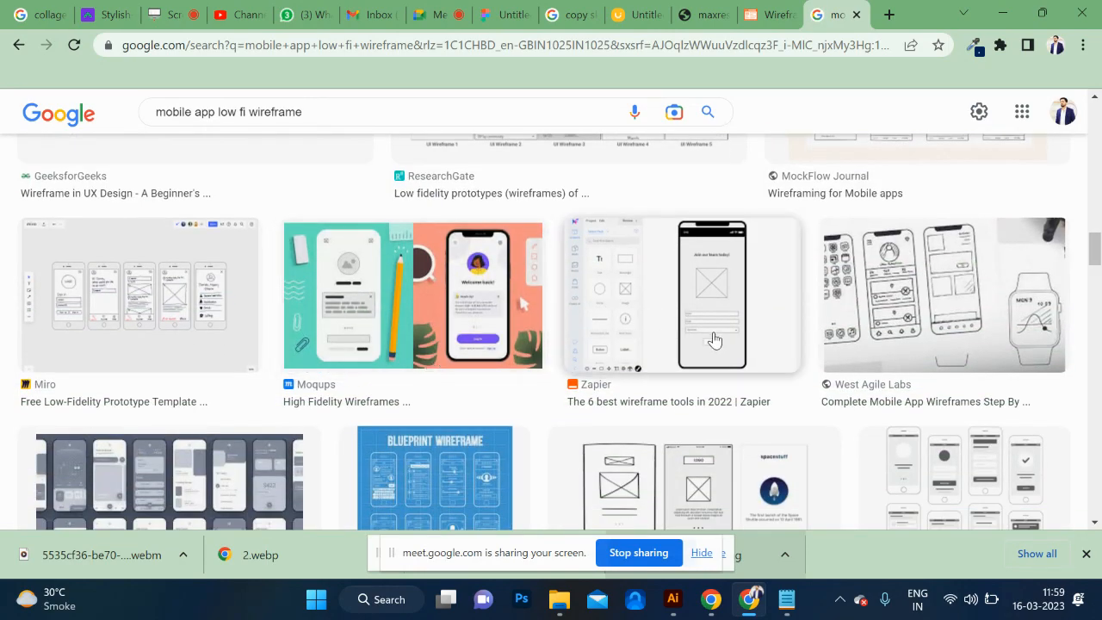
{"action": "left_click", "coordinate": [739, 334]}
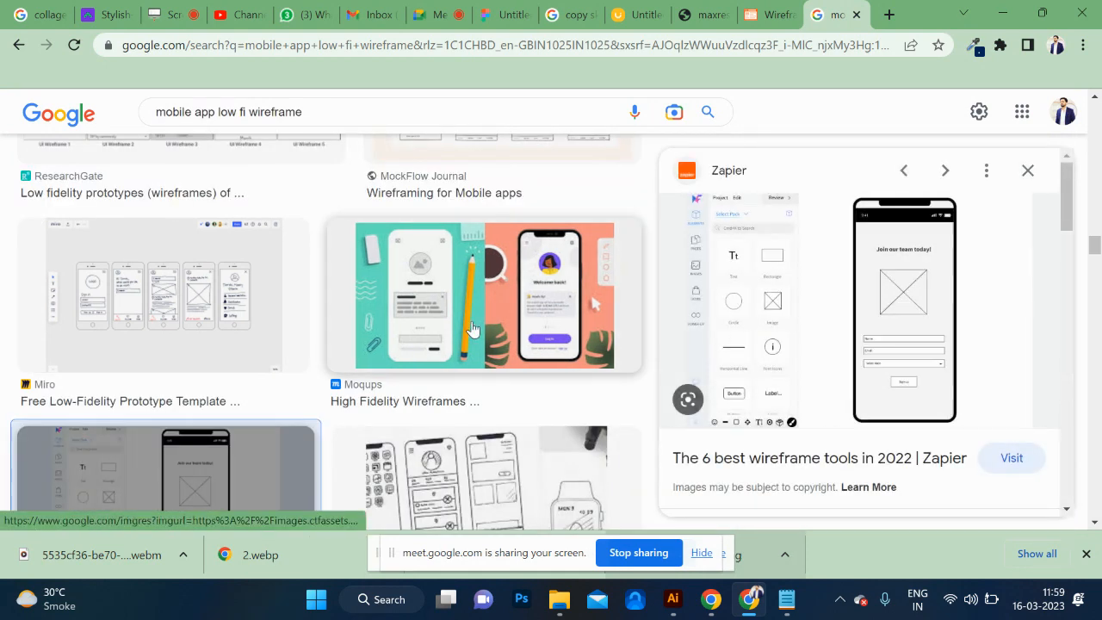
{"action": "scroll", "coordinate": [471, 328], "scroll_direction": "down", "scroll_amount": 3}
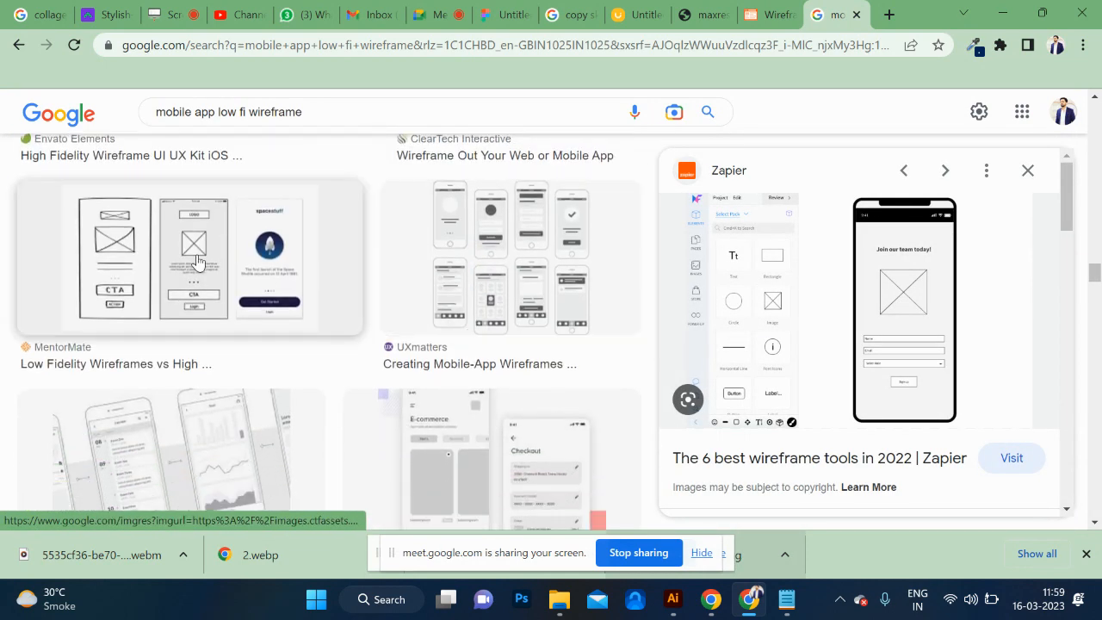
{"action": "left_click", "coordinate": [197, 262]}
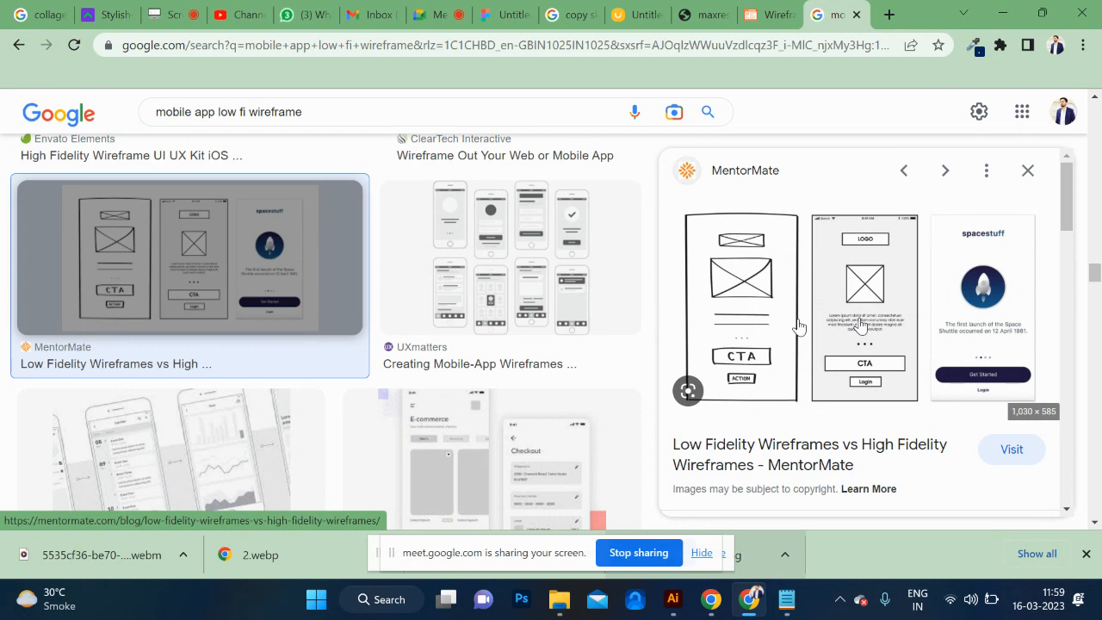
Look back over the earlier image results and preview the Zapier phone wireframe again.
{"action": "scroll", "coordinate": [362, 278], "scroll_direction": "up", "scroll_amount": 5}
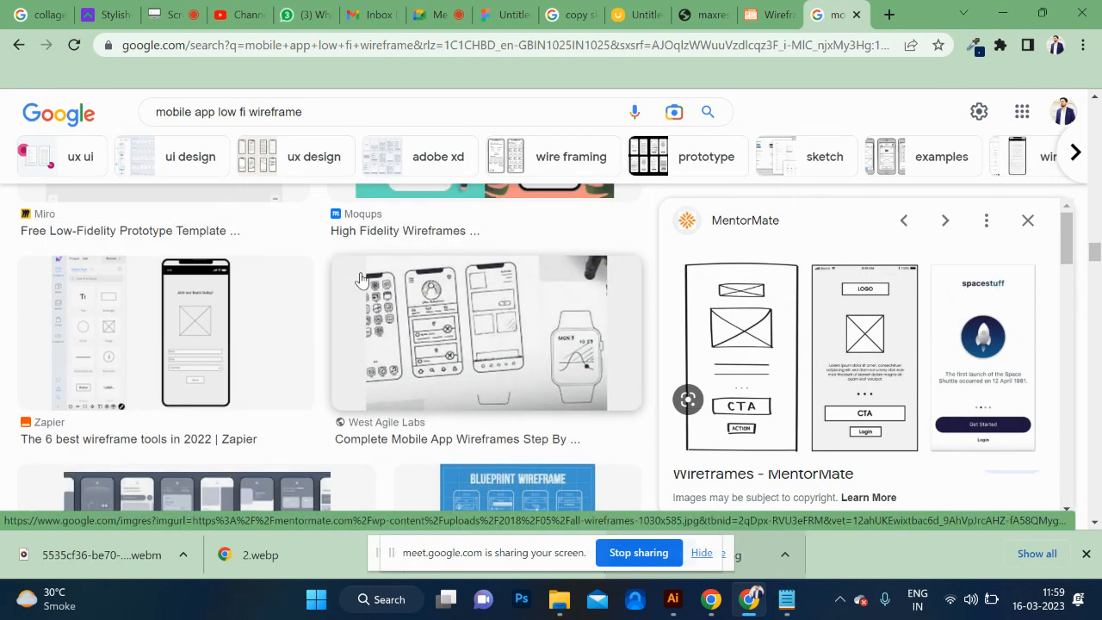
{"action": "scroll", "coordinate": [361, 278], "scroll_direction": "up", "scroll_amount": 4}
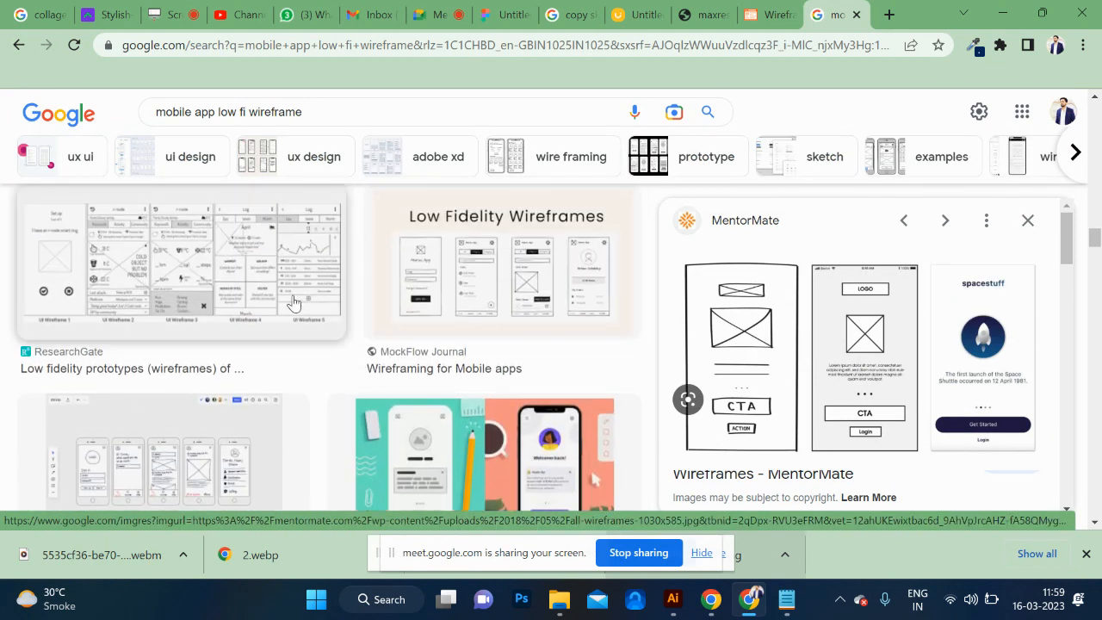
{"action": "scroll", "coordinate": [289, 310], "scroll_direction": "down", "scroll_amount": 5}
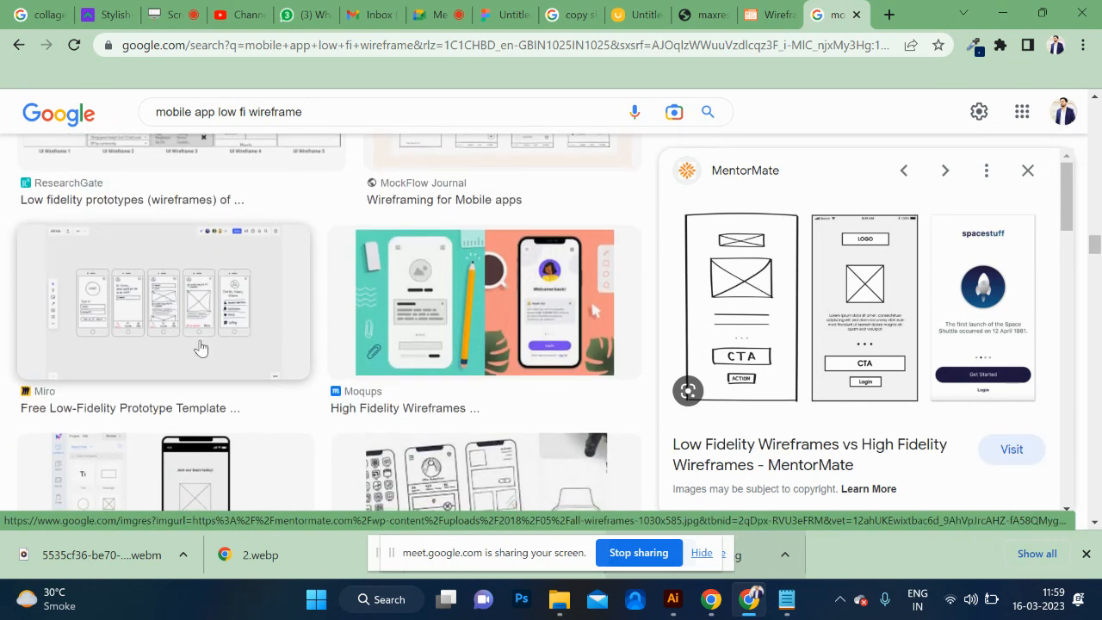
{"action": "scroll", "coordinate": [233, 382], "scroll_direction": "down", "scroll_amount": 3}
{"action": "scroll", "coordinate": [234, 379], "scroll_direction": "up", "scroll_amount": 3}
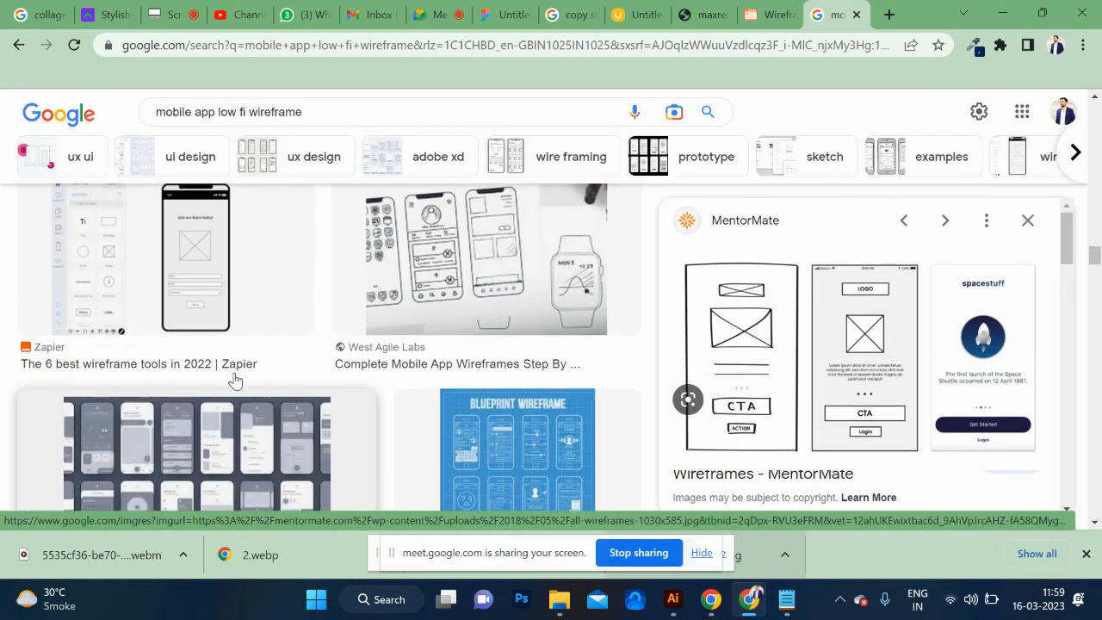
{"action": "left_click", "coordinate": [239, 278]}
{"action": "scroll", "coordinate": [279, 298], "scroll_direction": "up", "scroll_amount": 2}
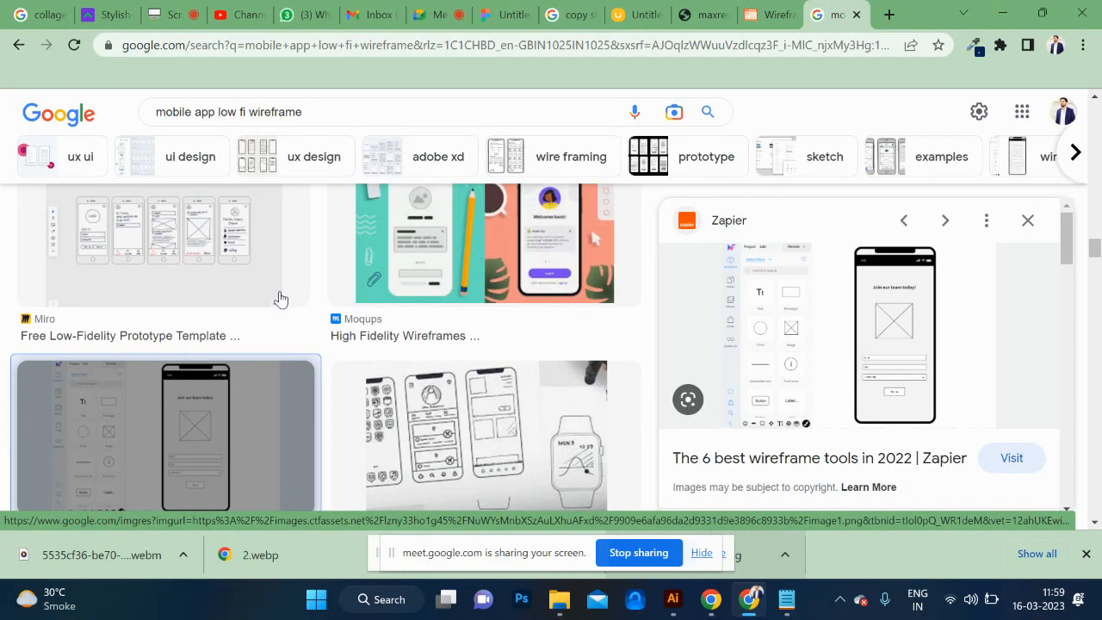
Preview Miro's low-fidelity prototype template from the image results, open the image in its own tab and copy it.
{"action": "left_click", "coordinate": [241, 264]}
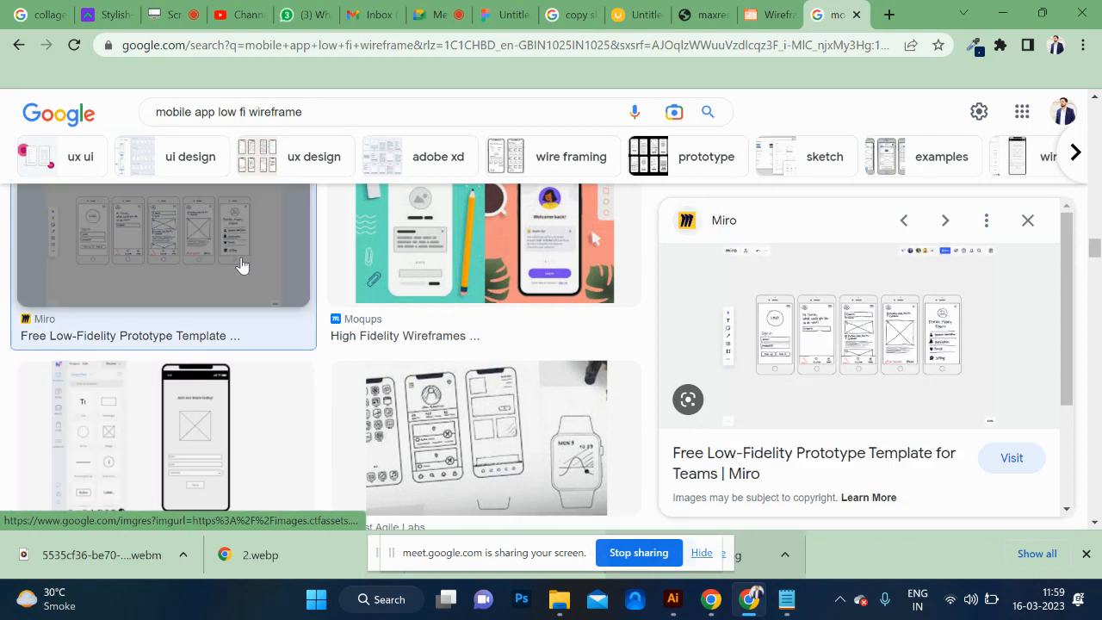
{"action": "right_click", "coordinate": [880, 353]}
{"action": "left_click", "coordinate": [746, 223]}
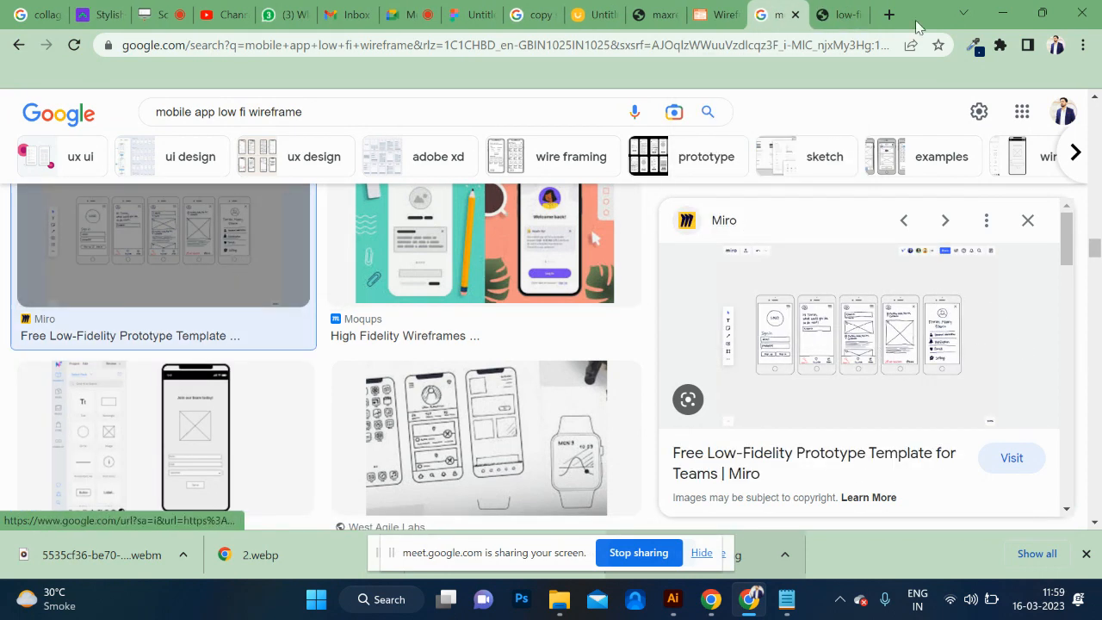
{"action": "left_click", "coordinate": [847, 14]}
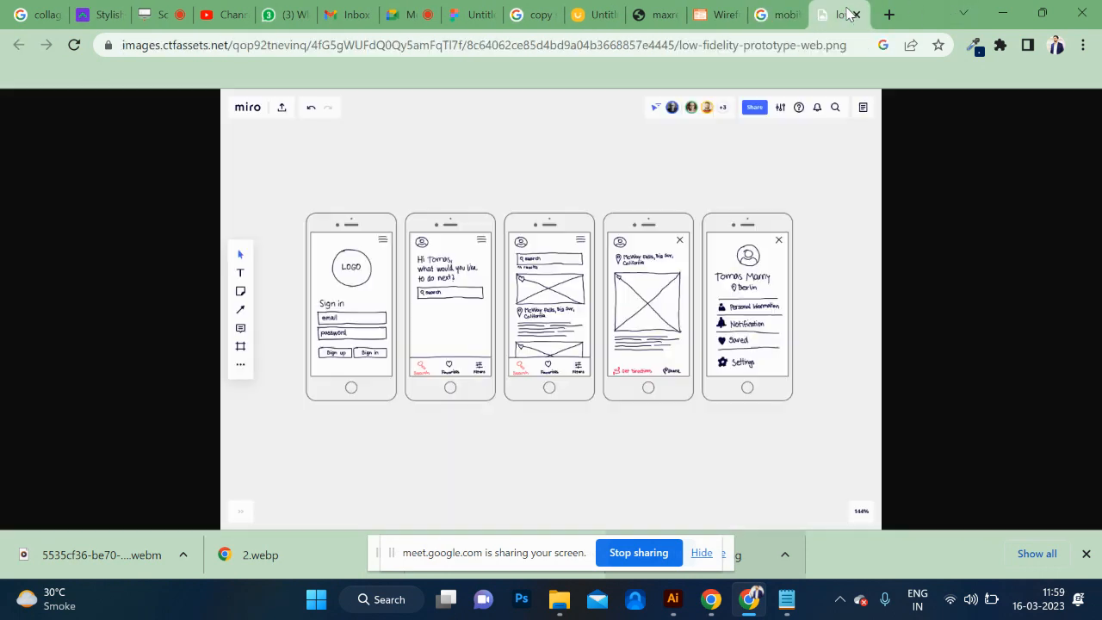
{"action": "right_click", "coordinate": [421, 277]}
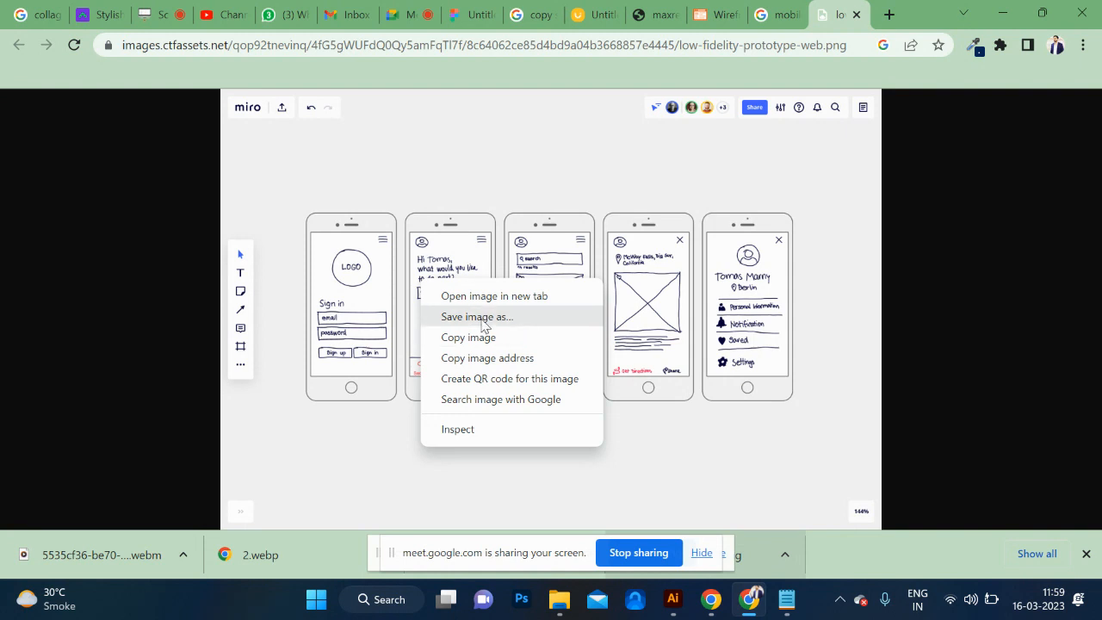
{"action": "left_click", "coordinate": [450, 338]}
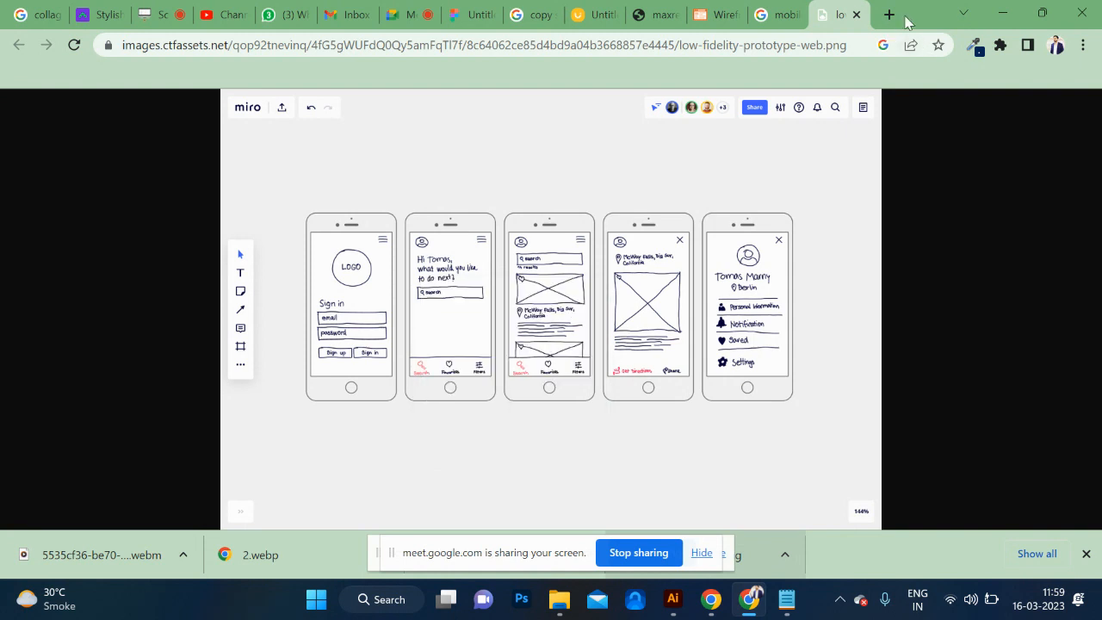
Search for "photopea" in a new browser tab and open the Photopea online photo editor.
{"action": "left_click", "coordinate": [889, 15]}
{"action": "left_click", "coordinate": [732, 45]}
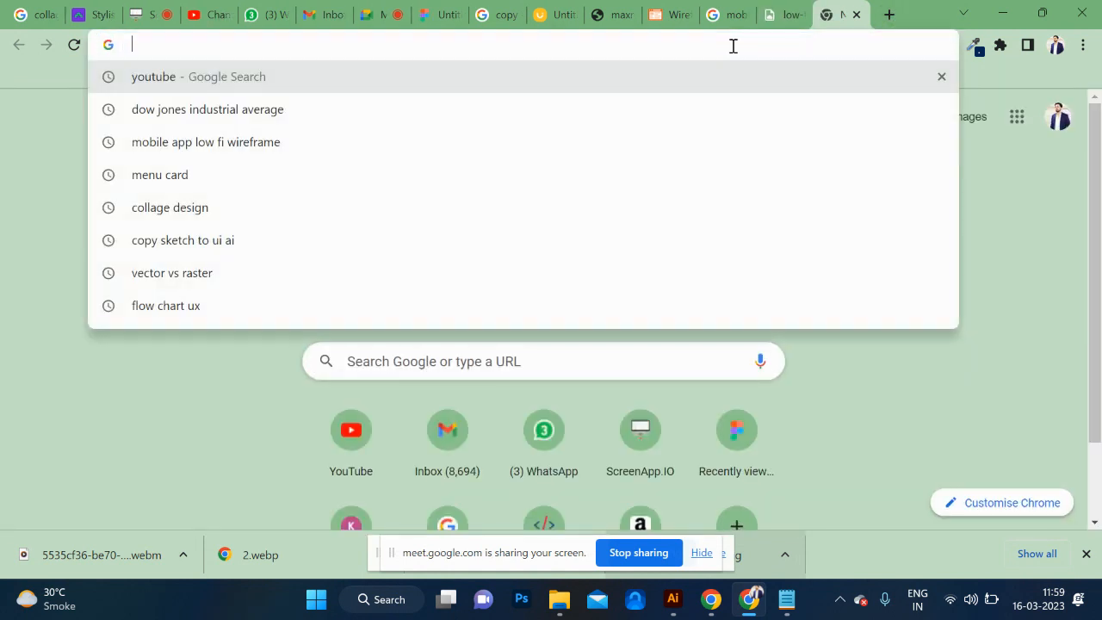
{"action": "type", "text": "photopea"}
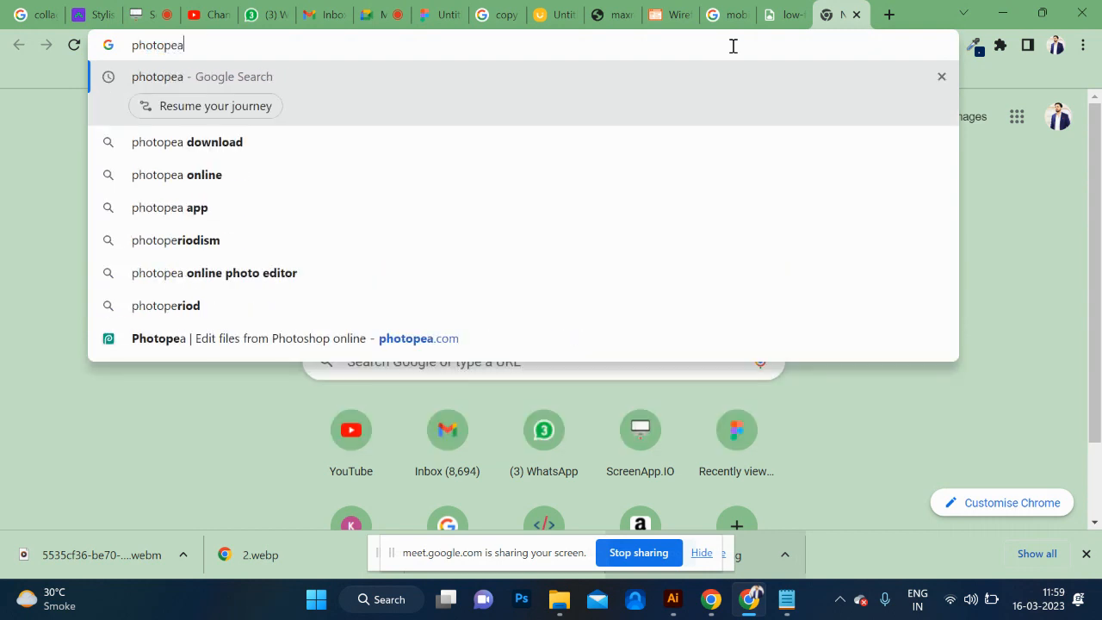
{"action": "key", "text": "Return"}
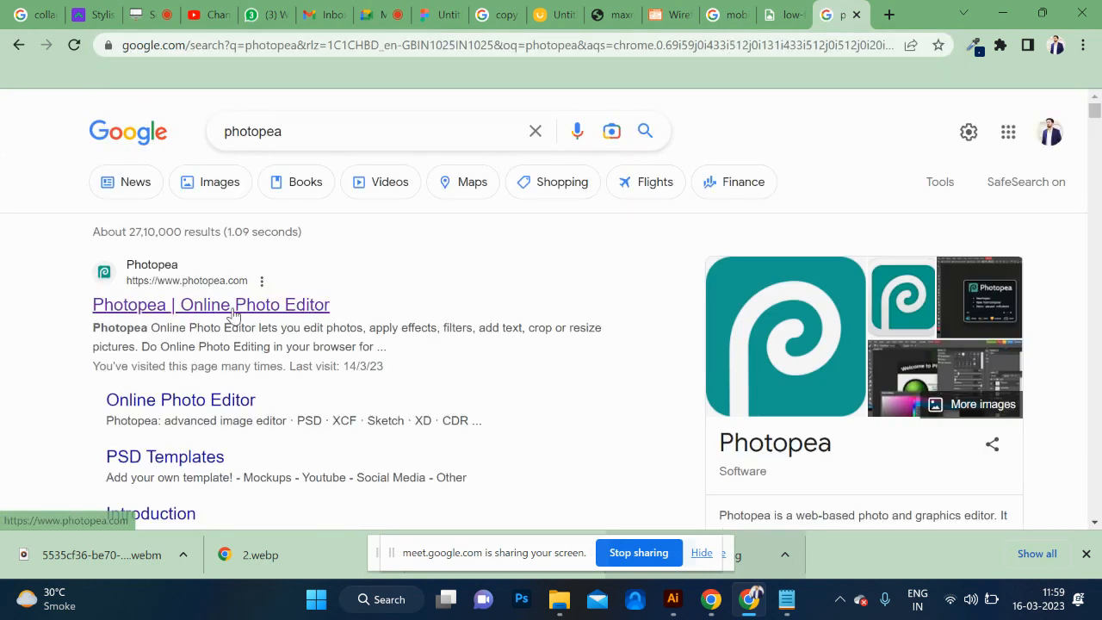
{"action": "left_click", "coordinate": [233, 308]}
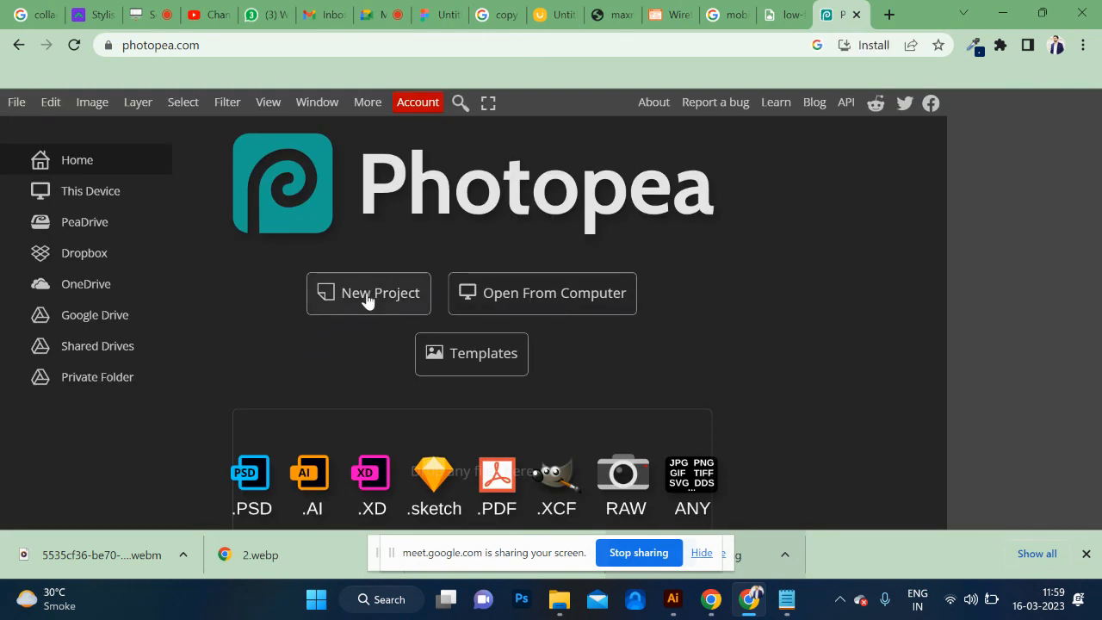
Create a new 1280 x 720 pixel project with a white background and paste the copied wireframe image, allowing clipboard access.
{"action": "left_click", "coordinate": [367, 297]}
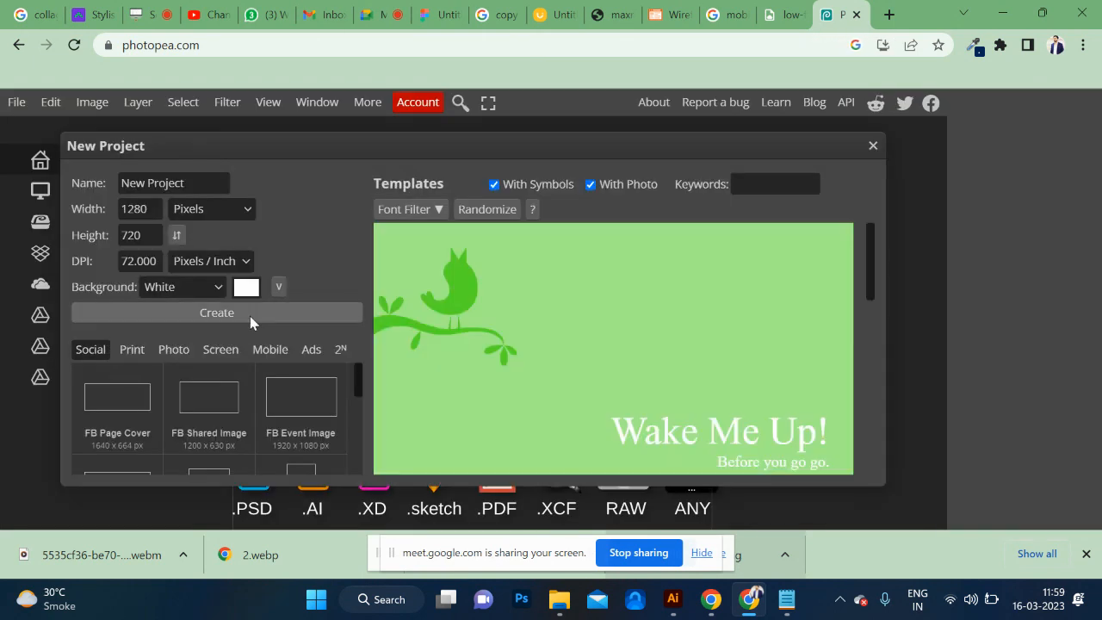
{"action": "left_click", "coordinate": [235, 318]}
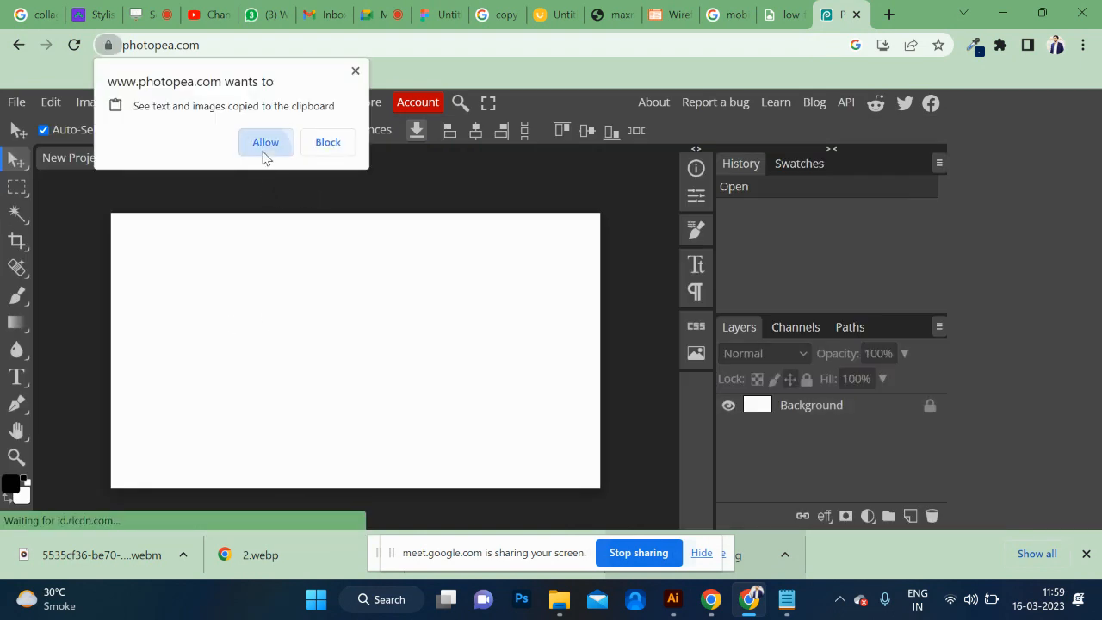
{"action": "left_click", "coordinate": [264, 143]}
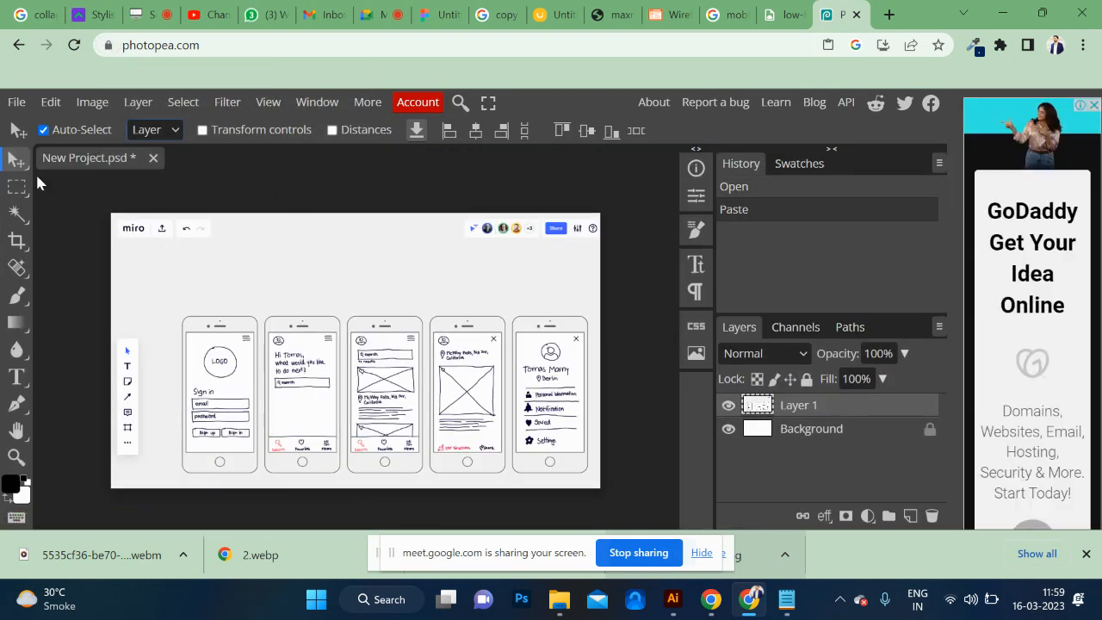
Select the sign-in phone screen with Rectangle Select and crop the canvas to that selection.
{"action": "right_click", "coordinate": [17, 186]}
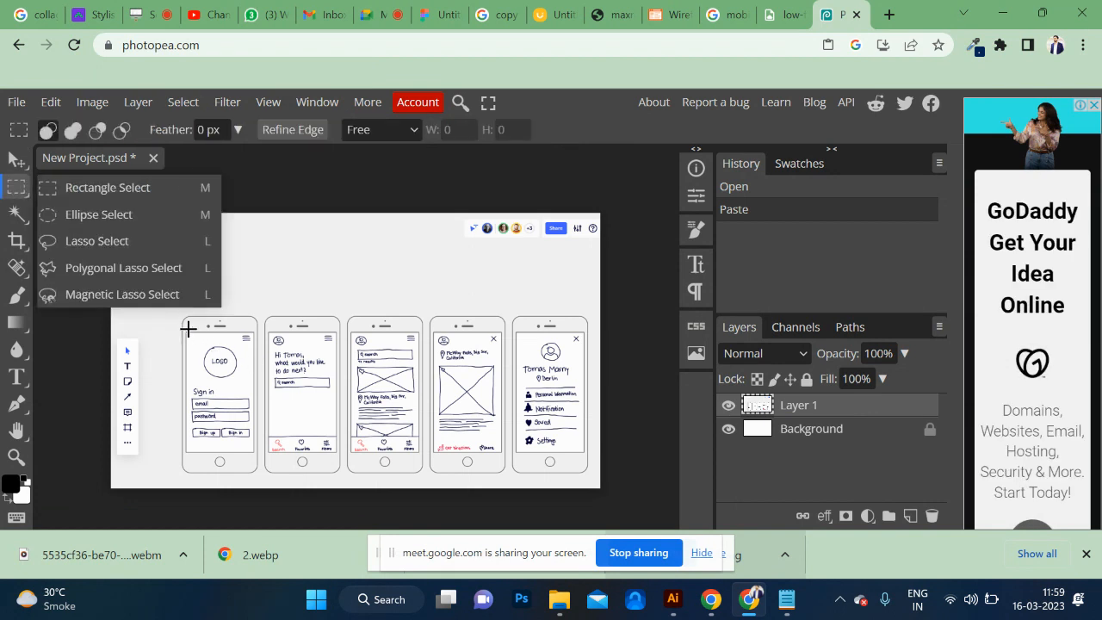
{"action": "left_click_drag", "start_coordinate": [186, 332], "coordinate": [252, 448]}
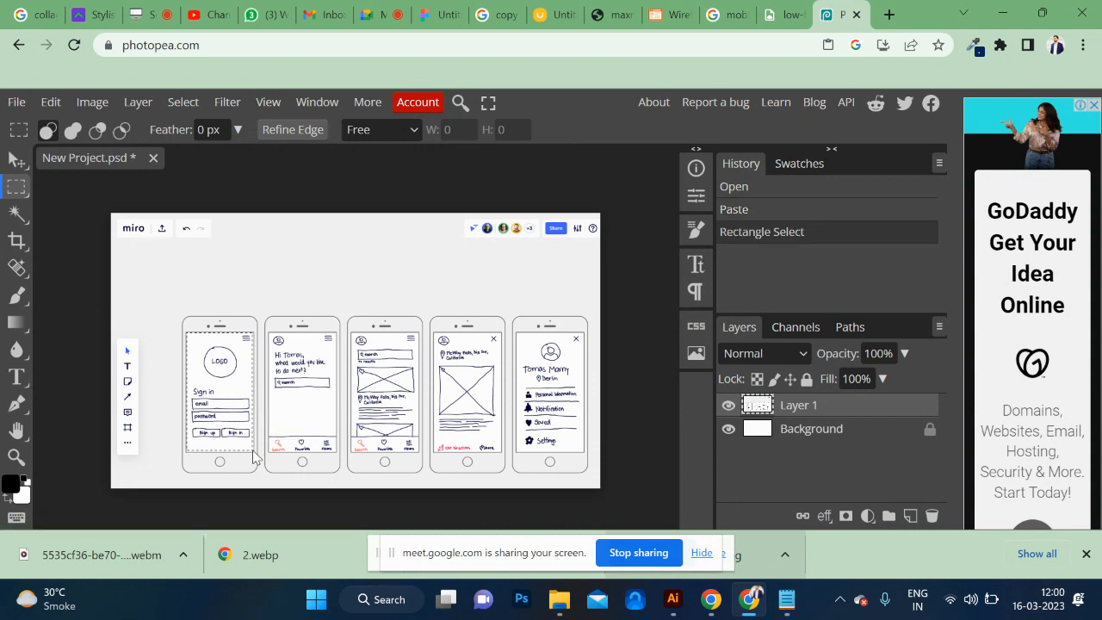
{"action": "key", "text": "ctrl+plus"}
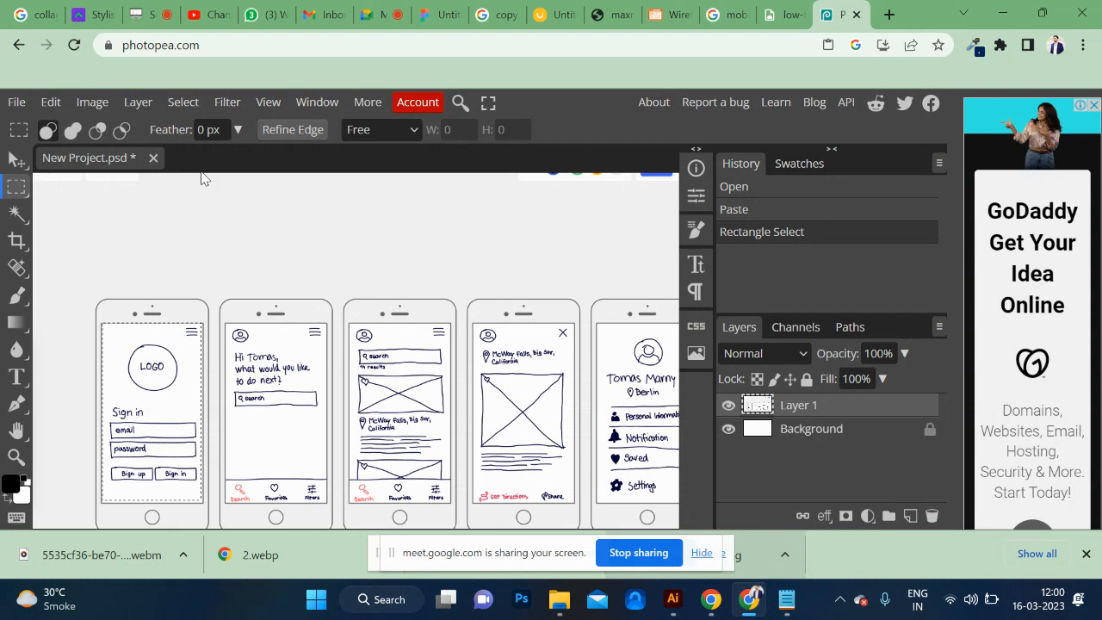
{"action": "left_click", "coordinate": [99, 104]}
{"action": "left_click", "coordinate": [125, 418]}
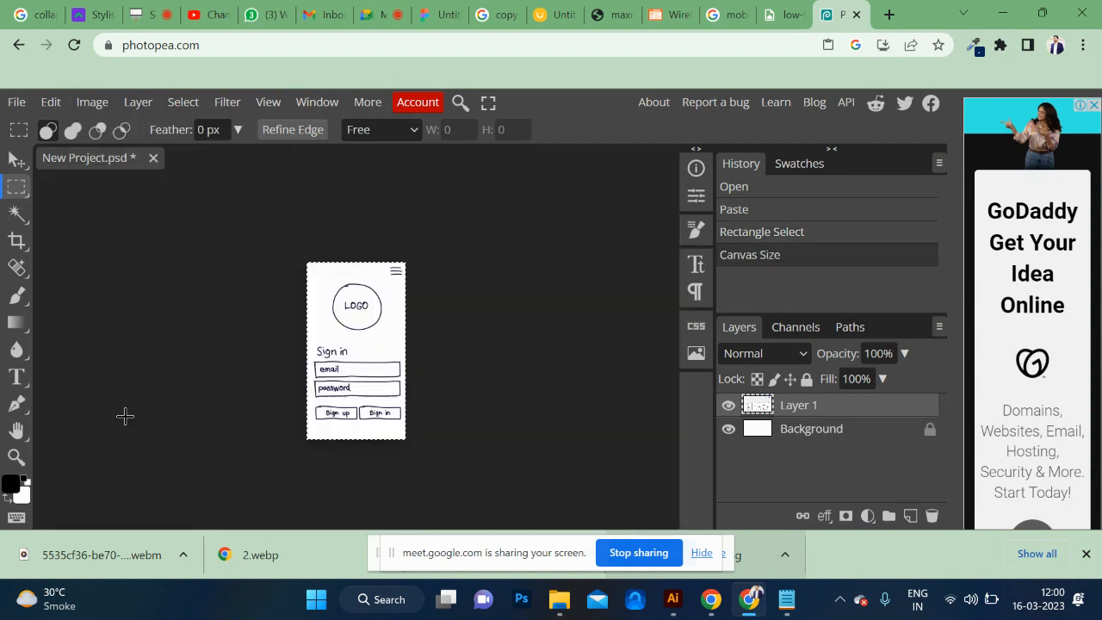
{"action": "key", "text": "ctrl+0"}
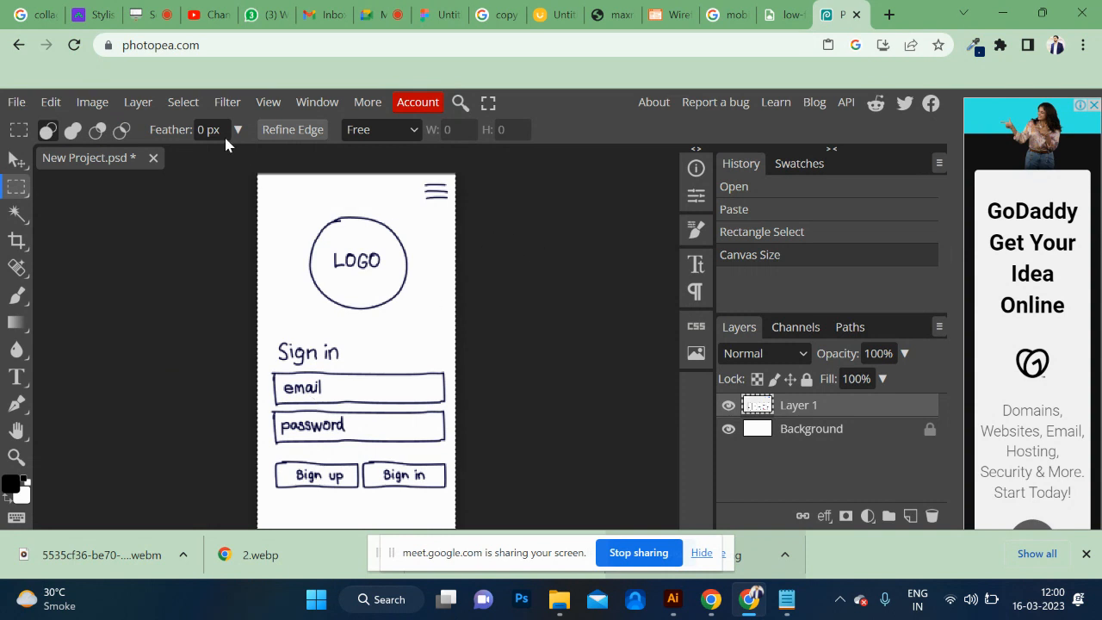
Export the cropped sign-in wireframe as a JPG named New Project at 70% quality.
{"action": "left_click", "coordinate": [15, 102]}
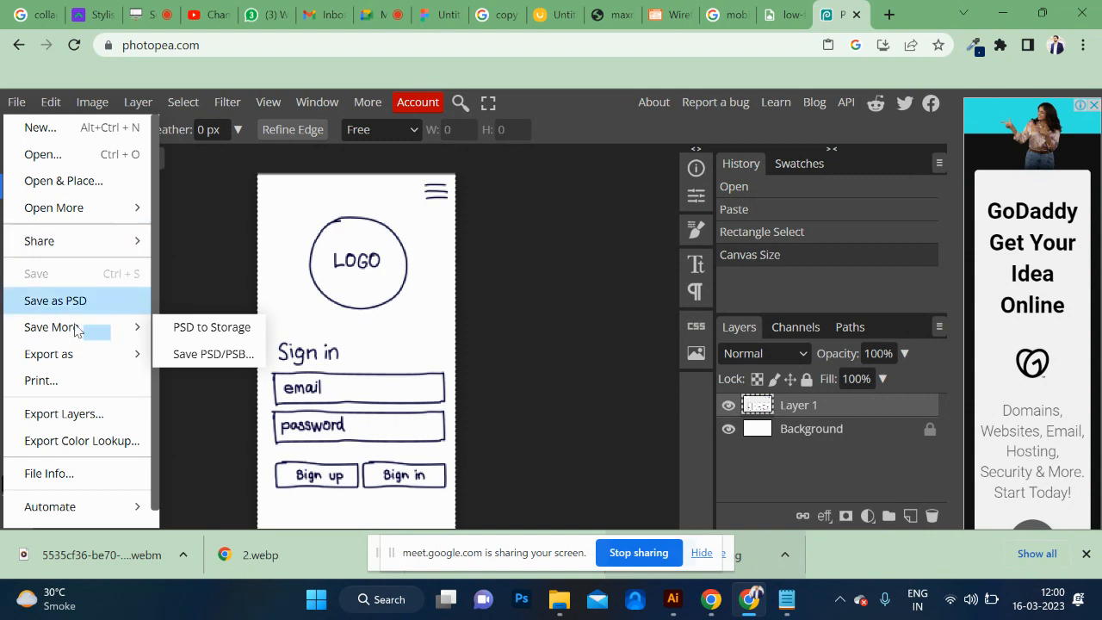
{"action": "mouse_move", "coordinate": [90, 369]}
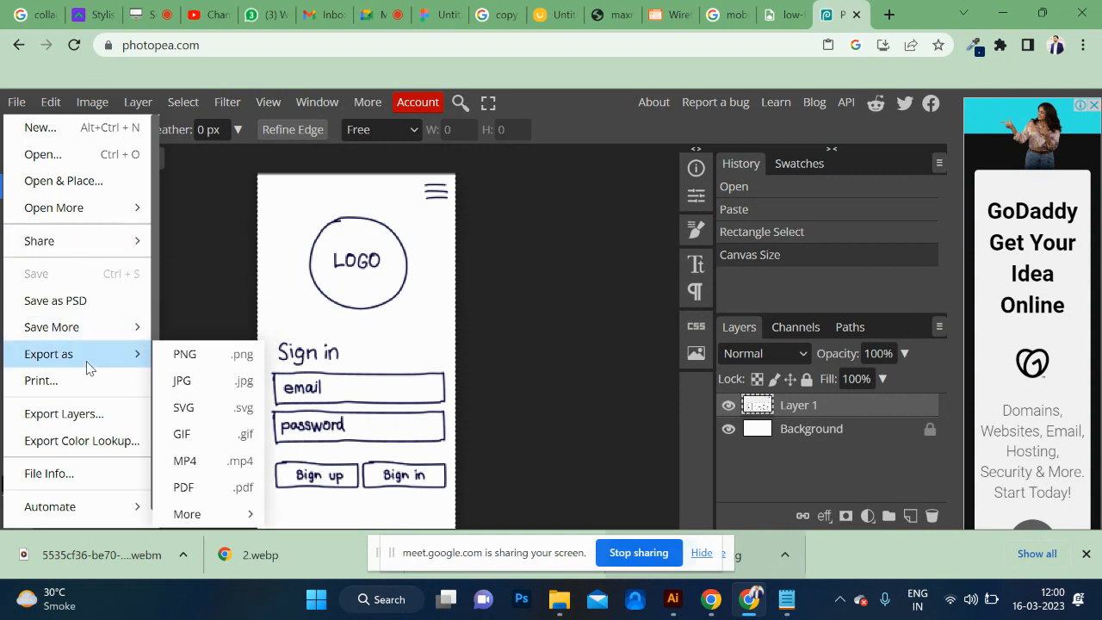
{"action": "left_click", "coordinate": [188, 384]}
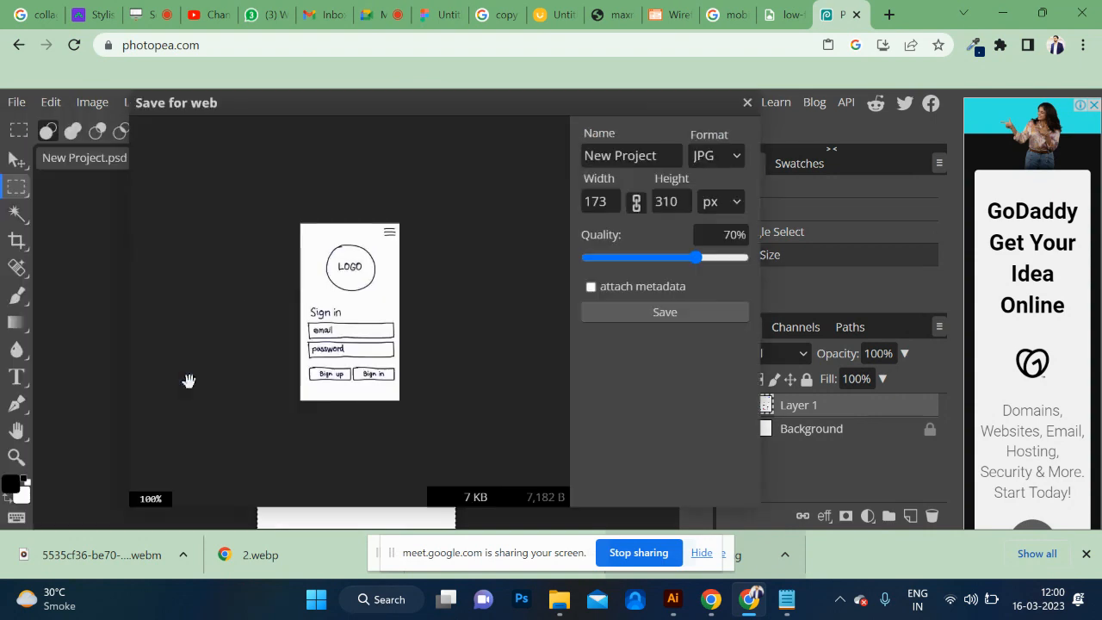
{"action": "left_click", "coordinate": [651, 318]}
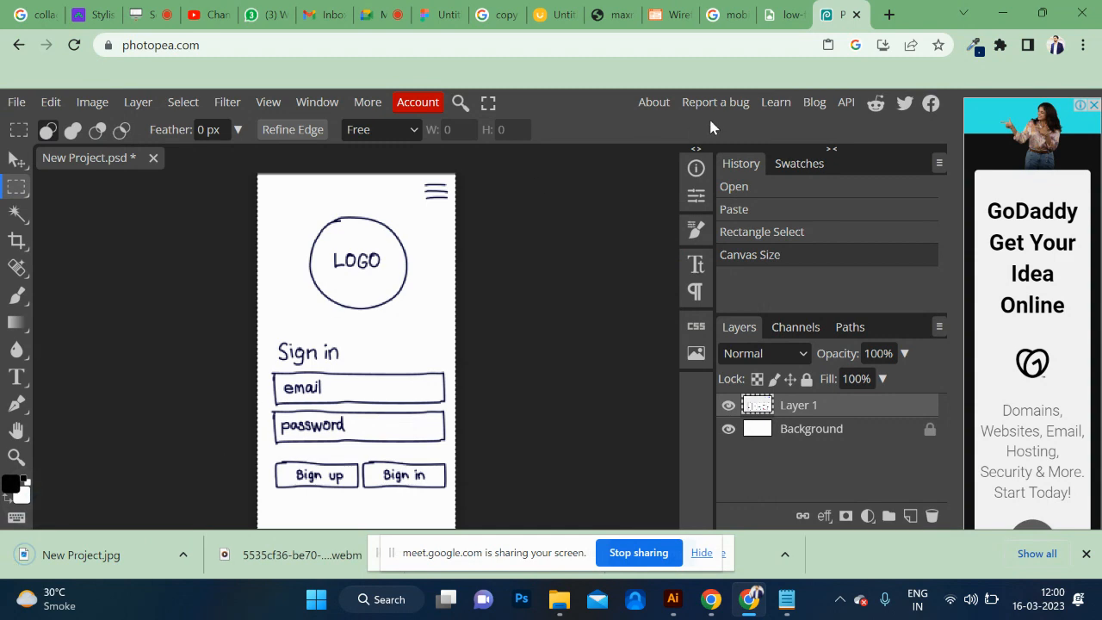
Switch back to the Uizard project with its upload dialog for a new screen from a wireframe sketch.
{"action": "left_click", "coordinate": [781, 14]}
{"action": "left_click", "coordinate": [733, 15]}
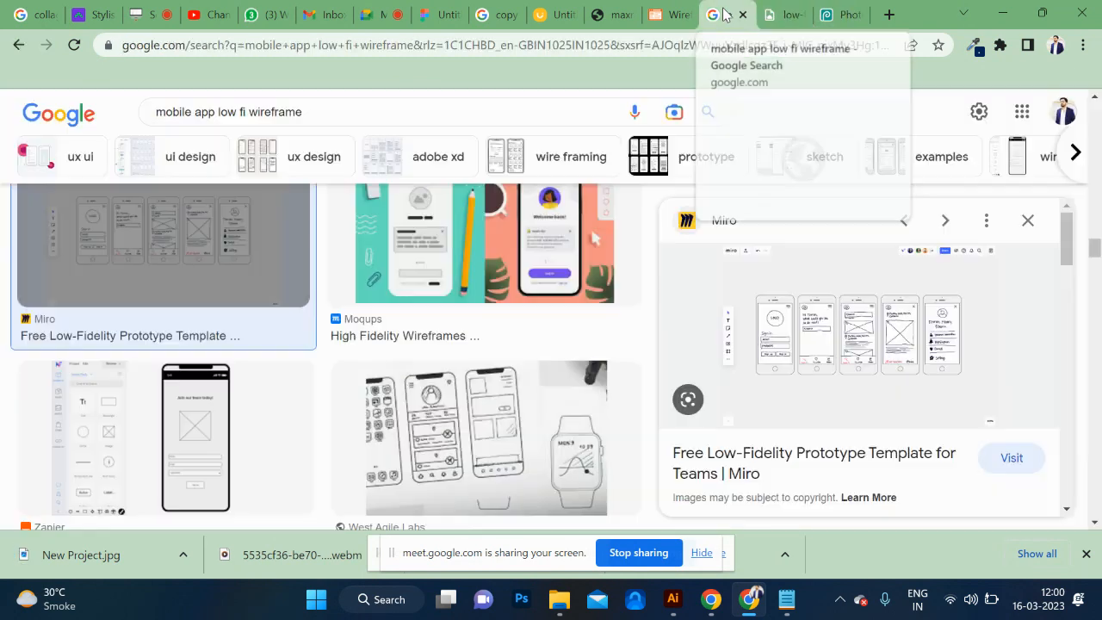
{"action": "left_click", "coordinate": [670, 15]}
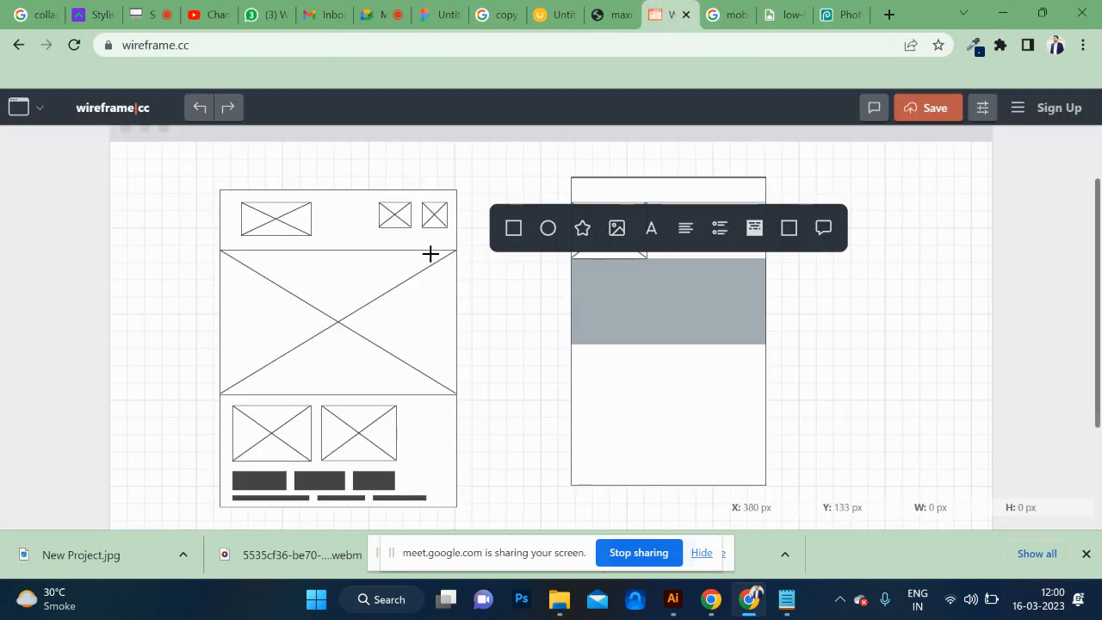
{"action": "left_click", "coordinate": [552, 15]}
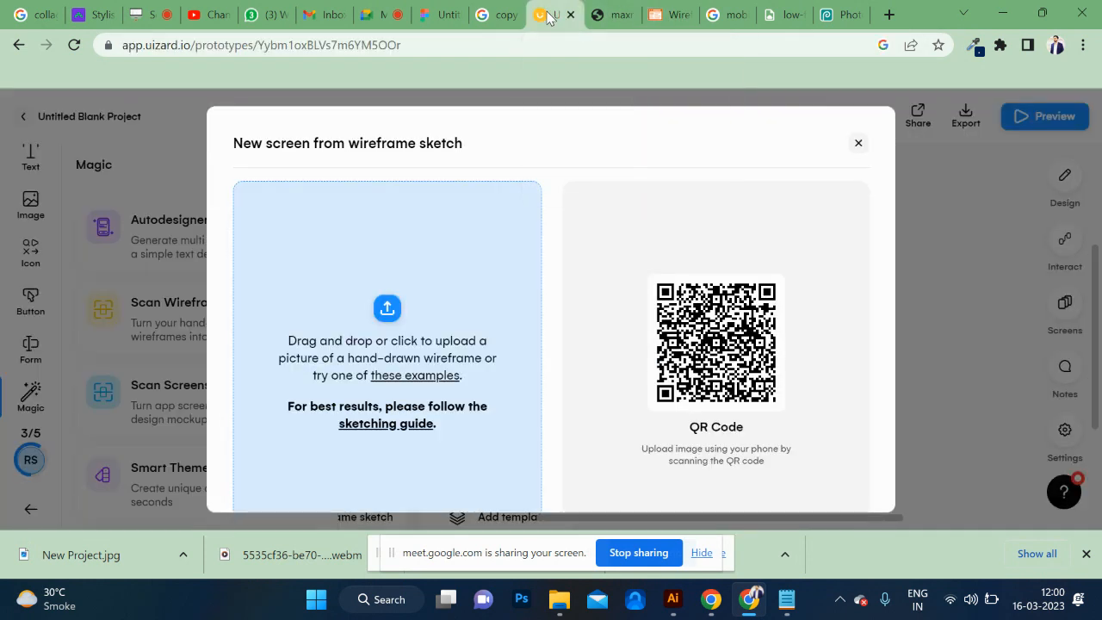
Try to scan the New Project image from the Downloads folder as a wireframe sketch.
{"action": "left_click", "coordinate": [389, 302]}
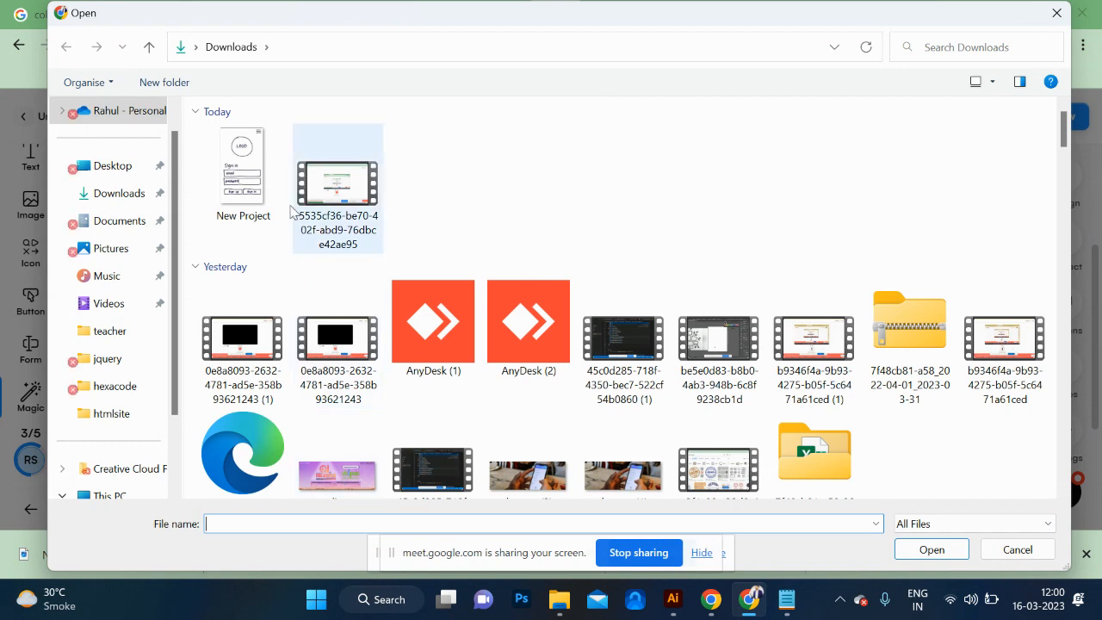
{"action": "left_click", "coordinate": [252, 194]}
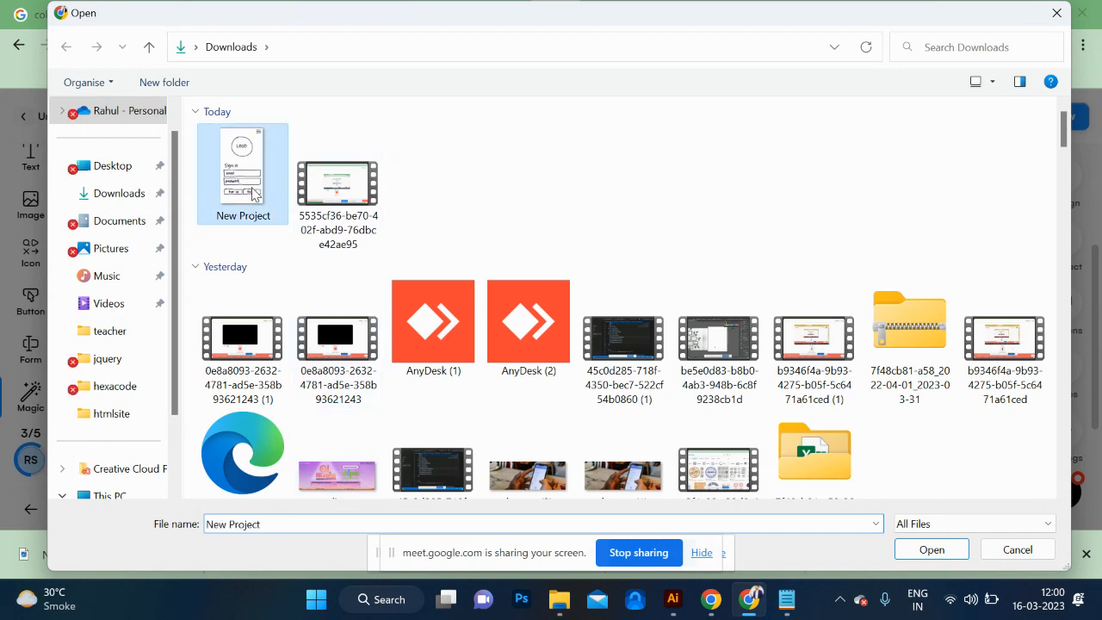
{"action": "left_click", "coordinate": [931, 551]}
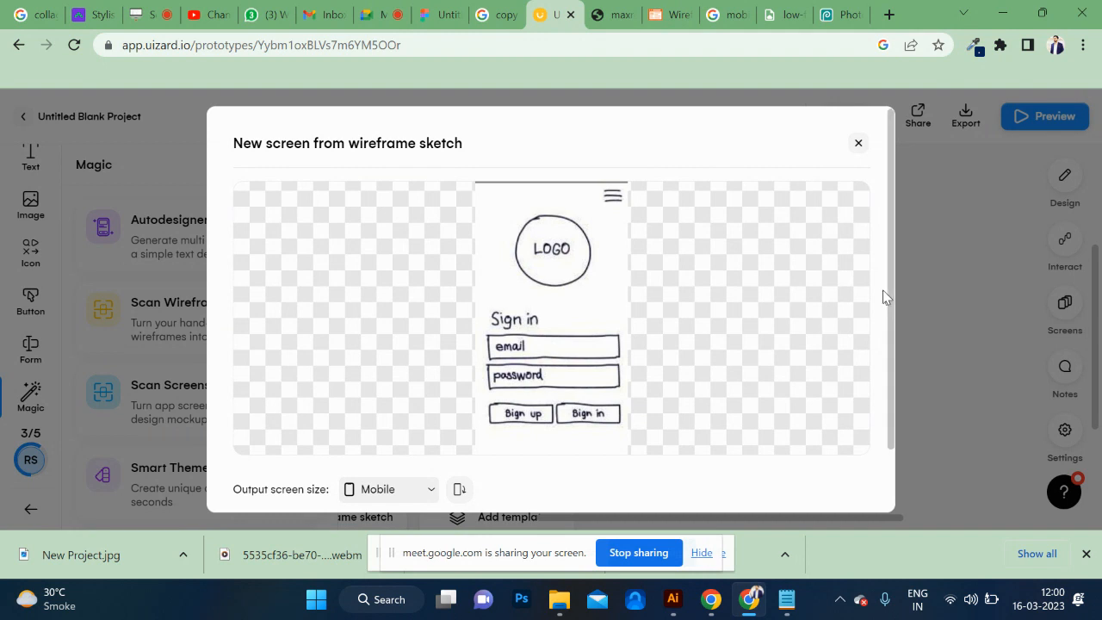
{"action": "scroll", "coordinate": [888, 302], "scroll_direction": "down", "scroll_amount": 1}
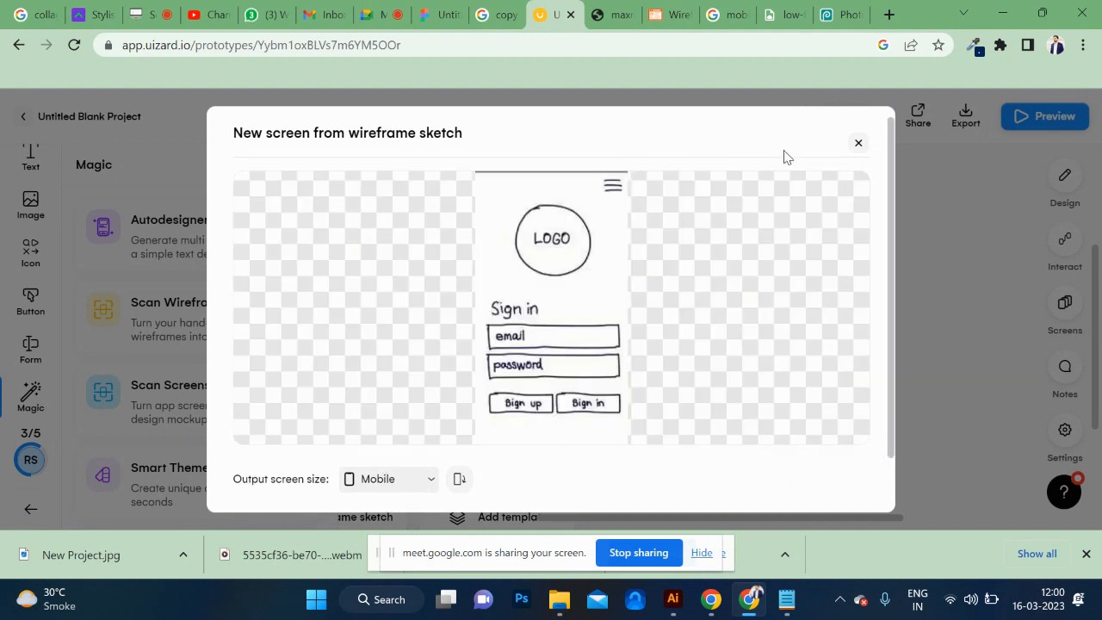
{"action": "left_click", "coordinate": [856, 143]}
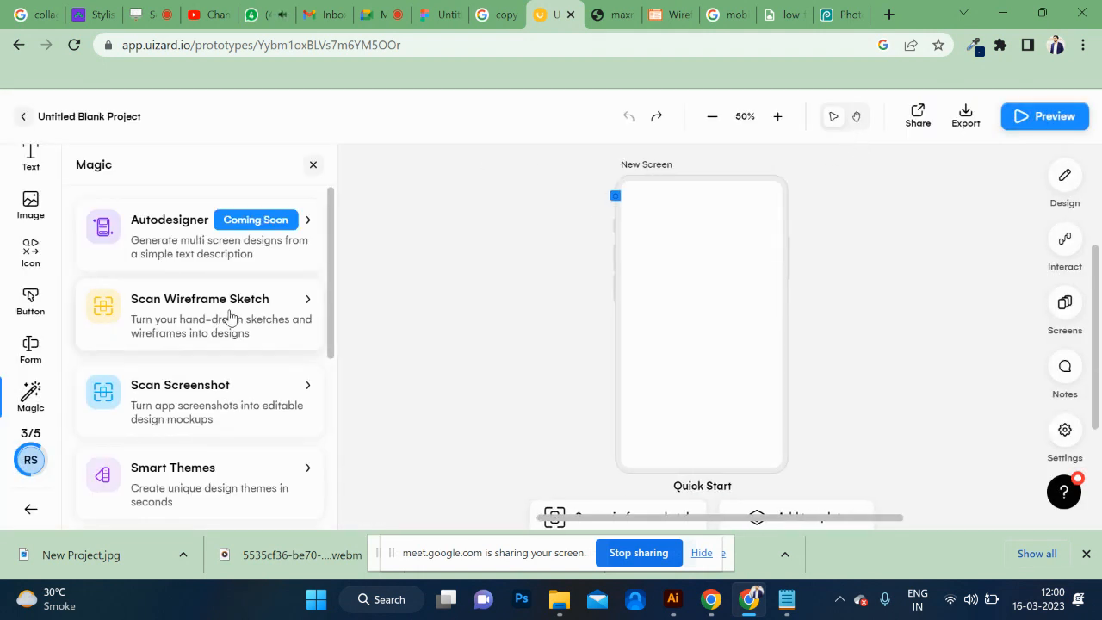
{"action": "left_click", "coordinate": [230, 317]}
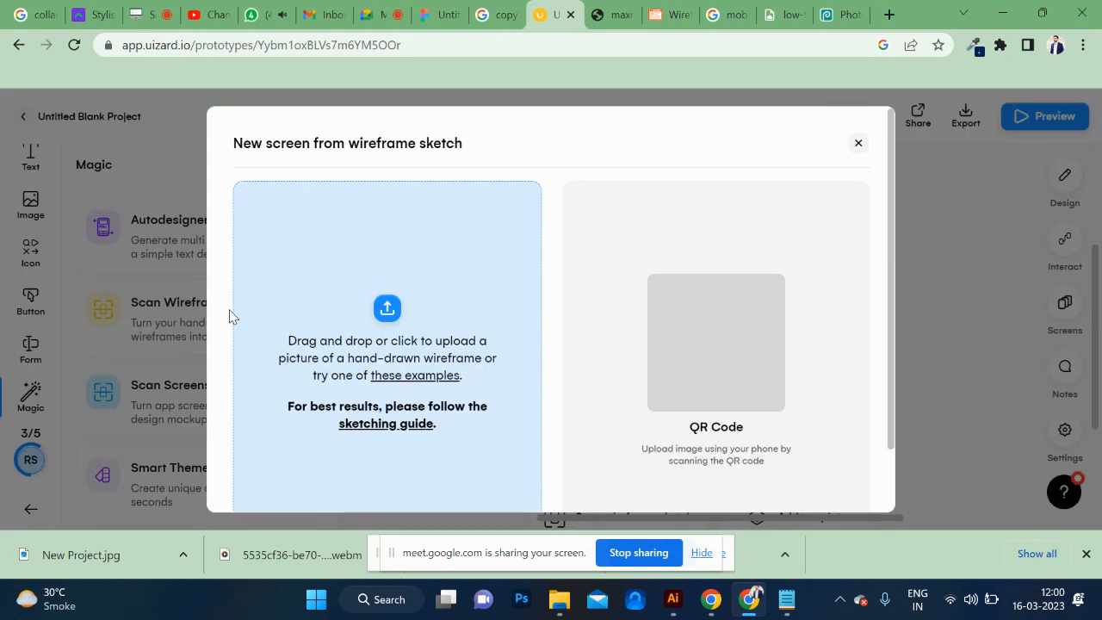
{"action": "left_click", "coordinate": [858, 143]}
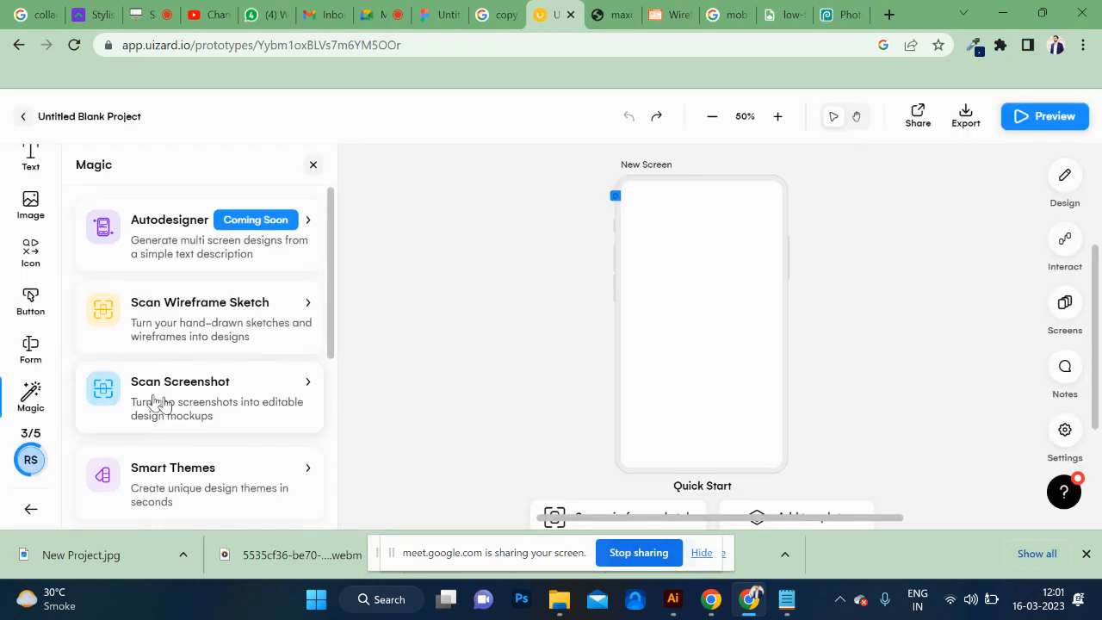
Use Scan Screenshot to import the example of the dark mobile profile page as a new screen.
{"action": "left_click", "coordinate": [198, 413]}
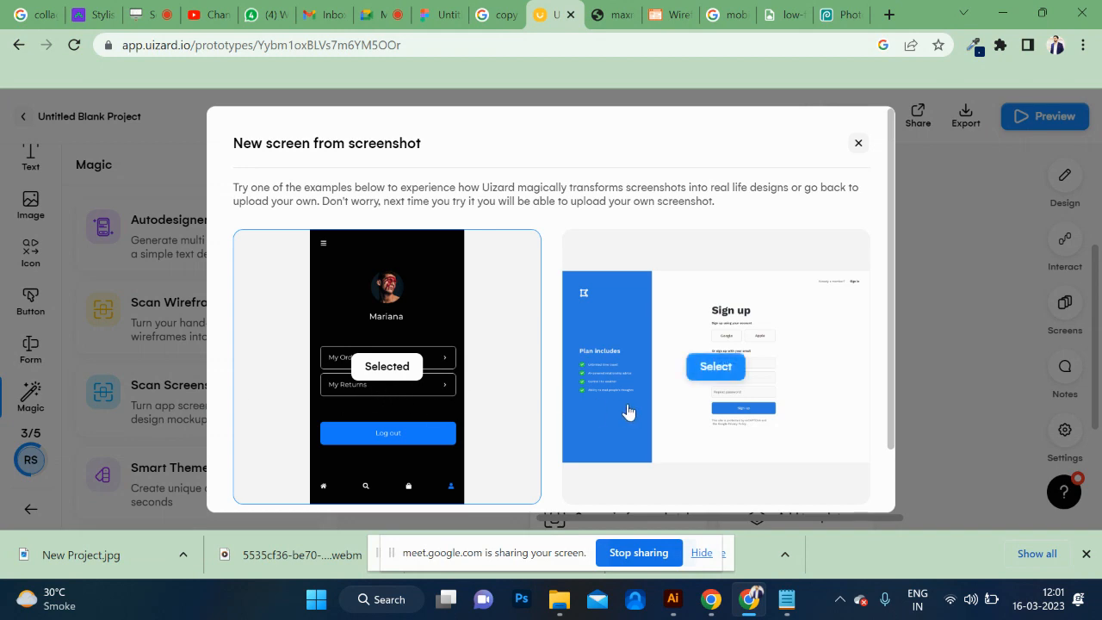
{"action": "scroll", "coordinate": [401, 392], "scroll_direction": "down", "scroll_amount": 1}
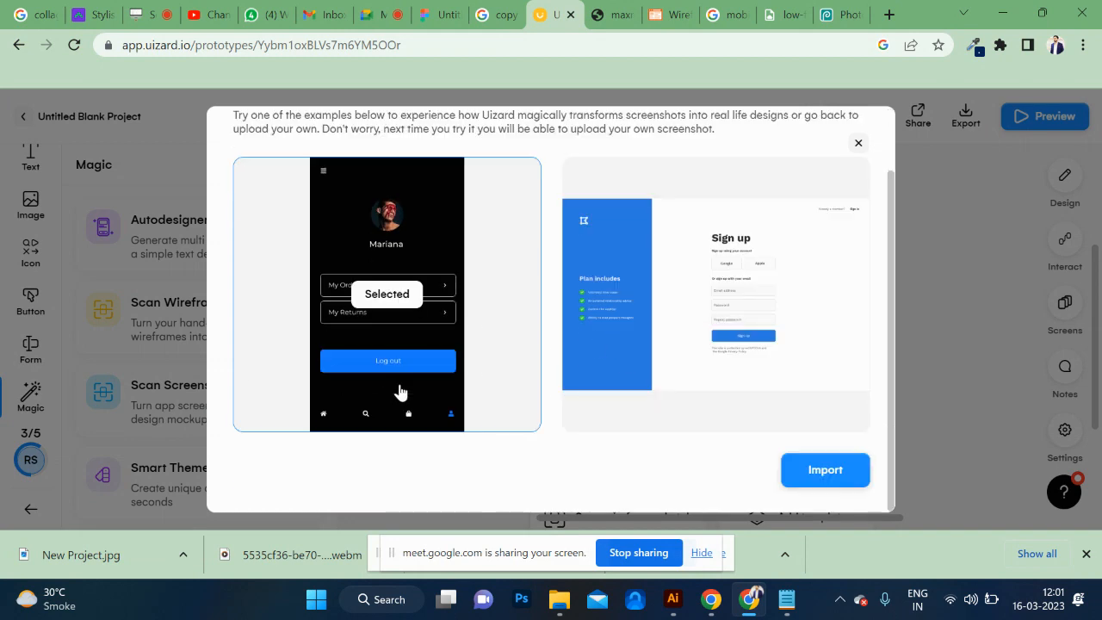
{"action": "left_click", "coordinate": [841, 470]}
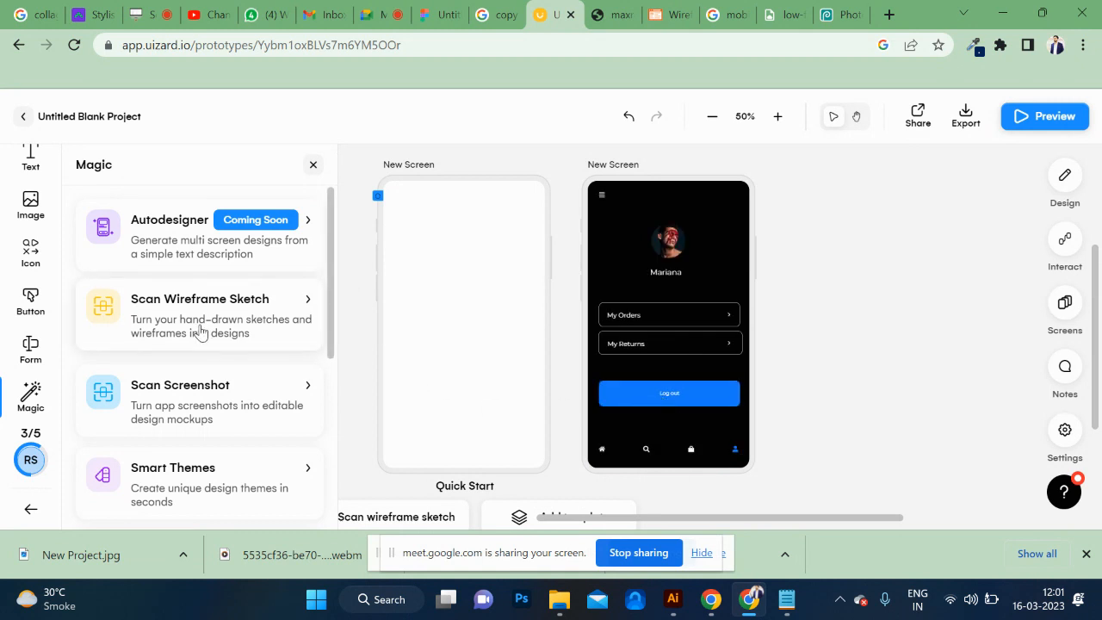
Upload the New Project image from Downloads through Scan Screenshot and import it as a wireframe sketch at Mobile screen size.
{"action": "left_click", "coordinate": [204, 390]}
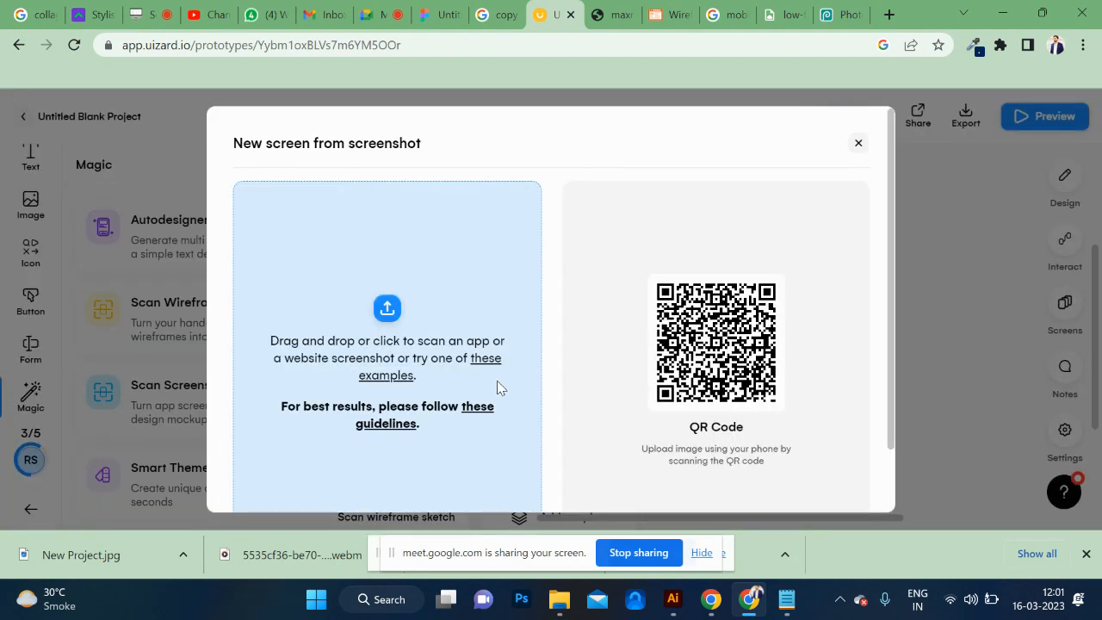
{"action": "left_click", "coordinate": [385, 329]}
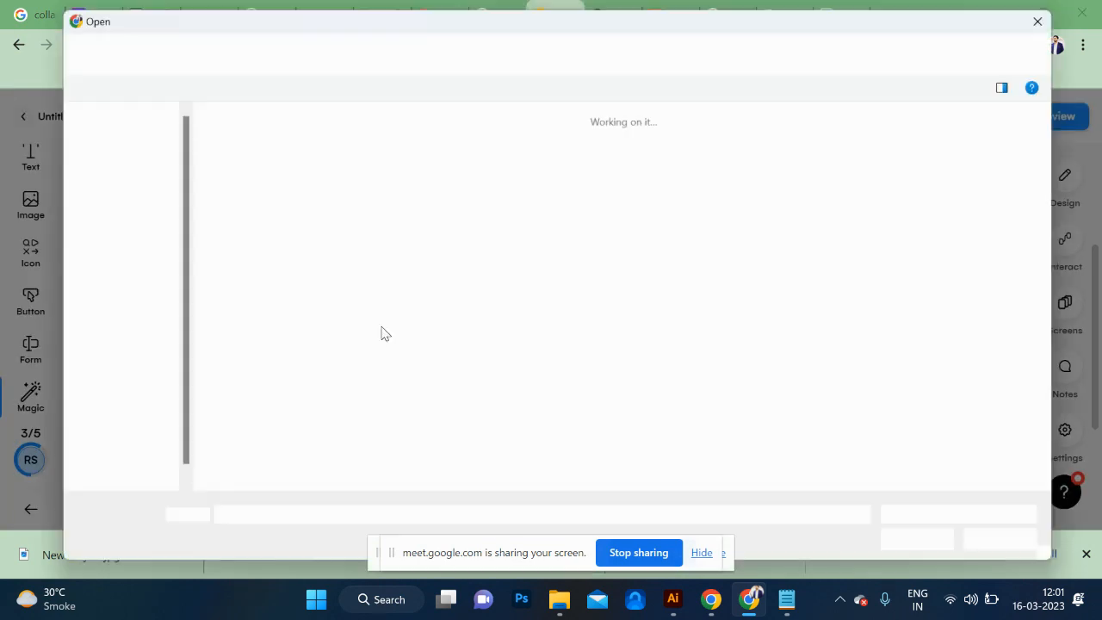
{"action": "left_click", "coordinate": [249, 177]}
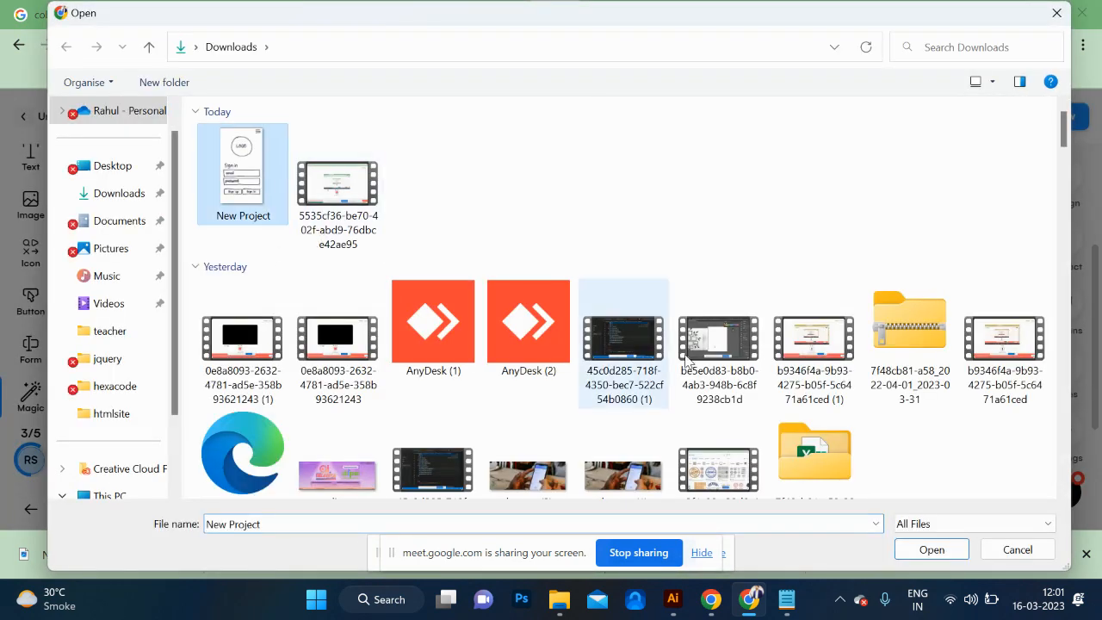
{"action": "left_click", "coordinate": [937, 550]}
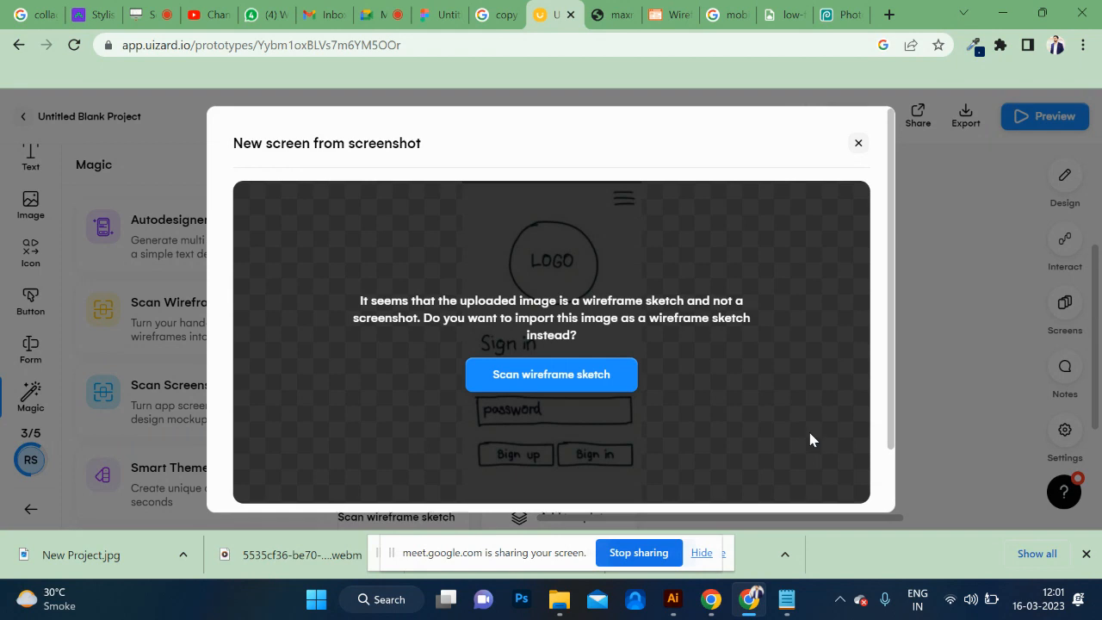
{"action": "left_click", "coordinate": [585, 379]}
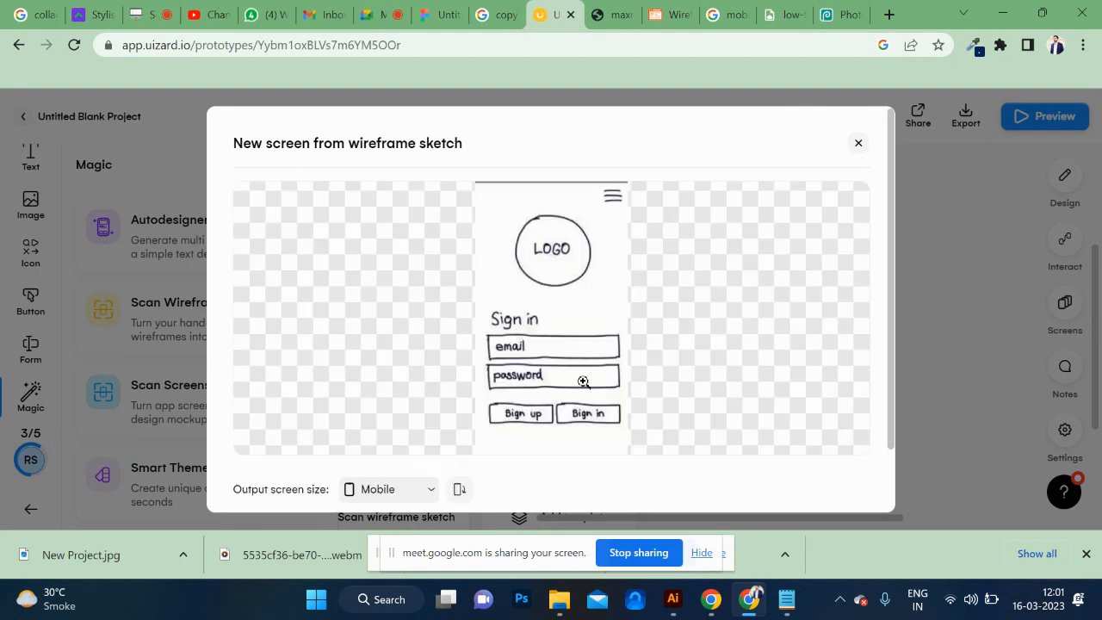
{"action": "left_click", "coordinate": [583, 381]}
{"action": "scroll", "coordinate": [598, 415], "scroll_direction": "down", "scroll_amount": 1}
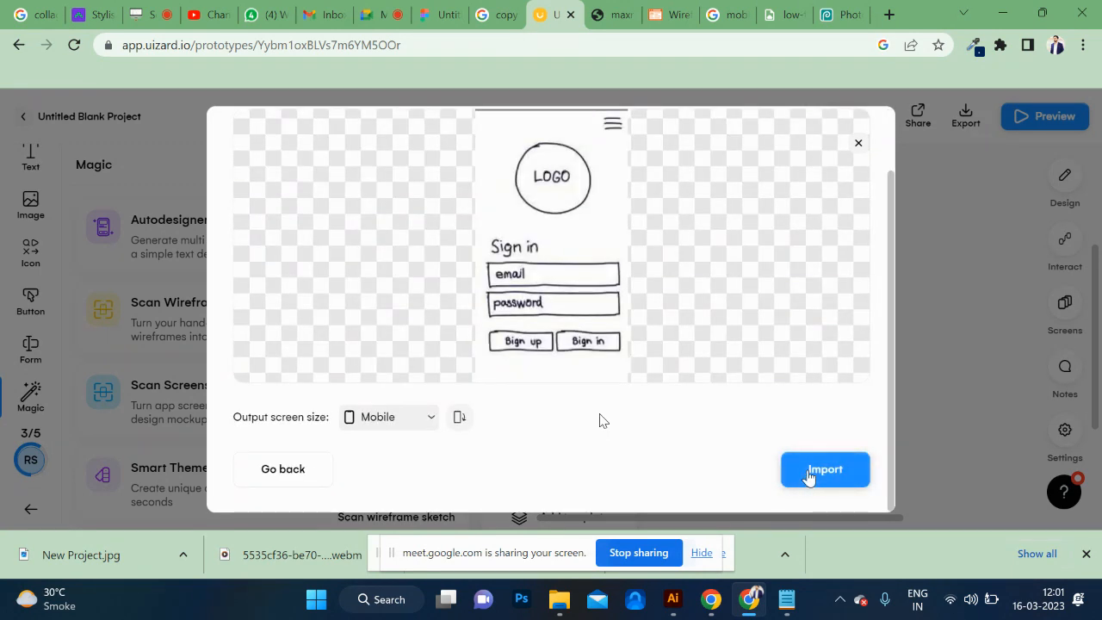
{"action": "left_click", "coordinate": [809, 472]}
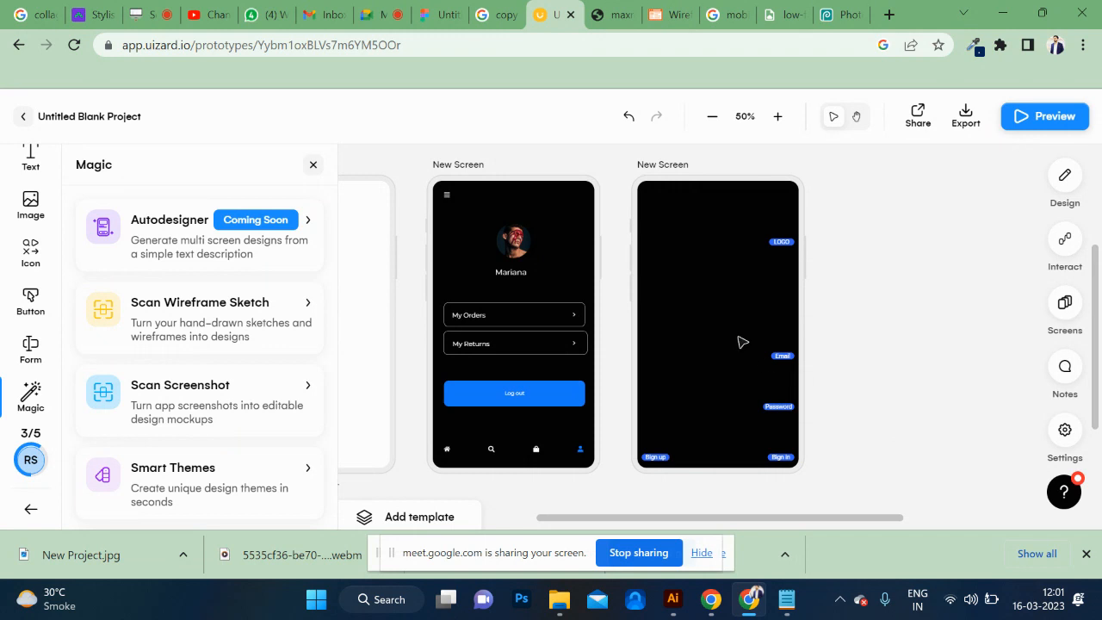
Delete the dark screen generated from the sign-in sketch.
{"action": "scroll", "coordinate": [731, 320], "scroll_direction": "right", "scroll_amount": 2}
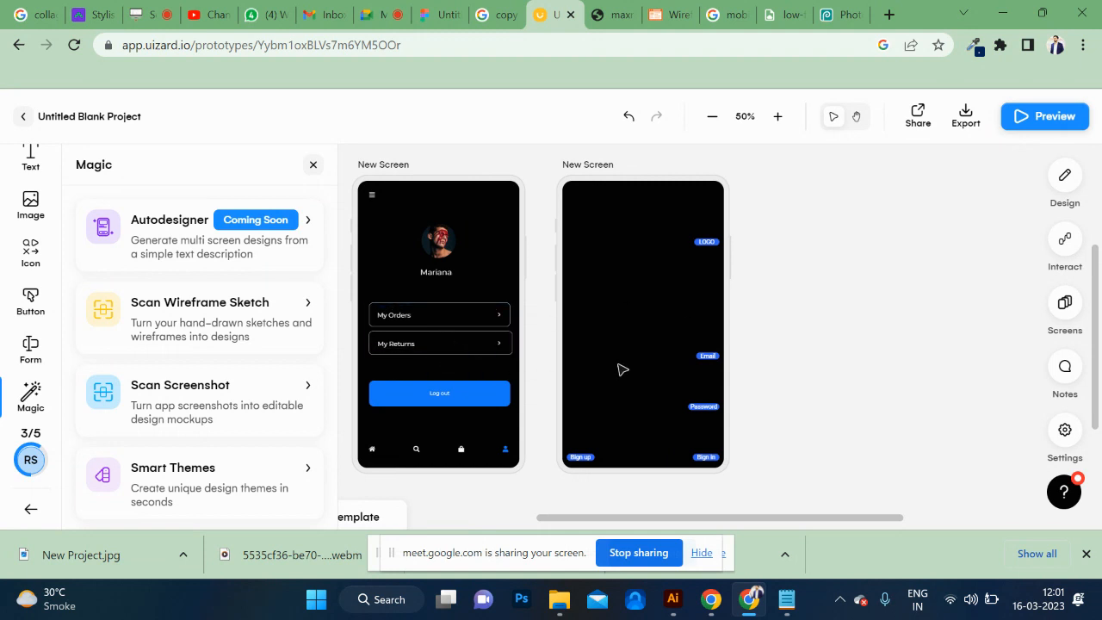
{"action": "key", "text": "Delete"}
{"action": "scroll", "coordinate": [622, 370], "scroll_direction": "left", "scroll_amount": 5}
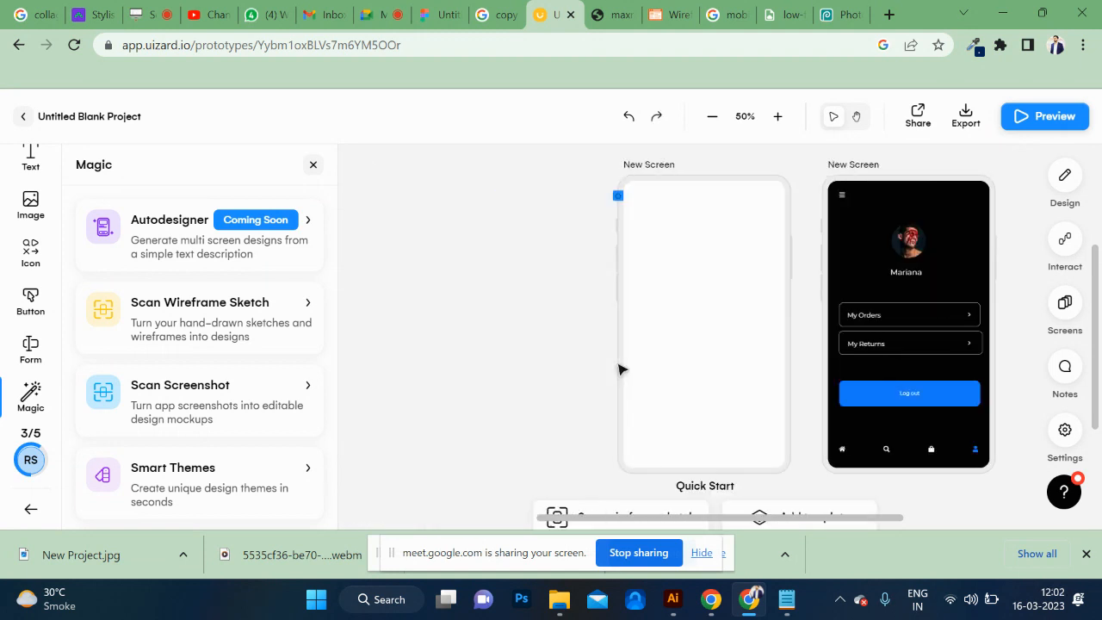
Switch to File Explorer and open the New Project image from the Downloads folder for viewing.
{"action": "key", "text": "alt+Tab"}
{"action": "key", "text": "alt+Tab"}
{"action": "key", "text": "alt+Tab"}
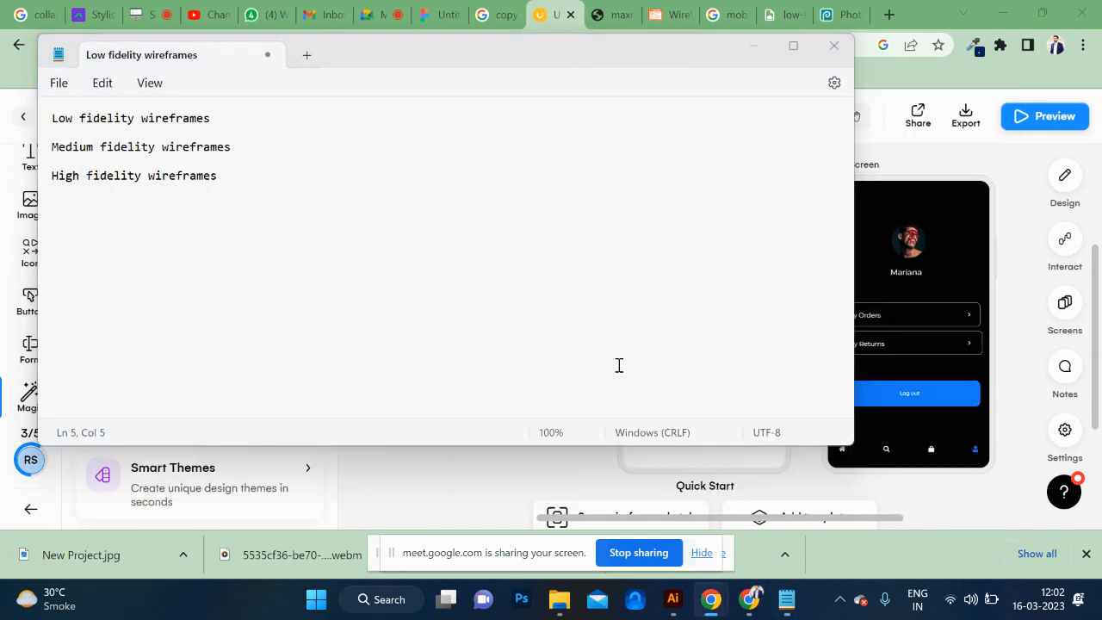
{"action": "key", "text": "alt+Tab"}
{"action": "key", "text": "alt+Tab"}
{"action": "key", "text": "alt+Tab"}
{"action": "key", "text": "alt+Tab"}
{"action": "key", "text": "alt+Tab"}
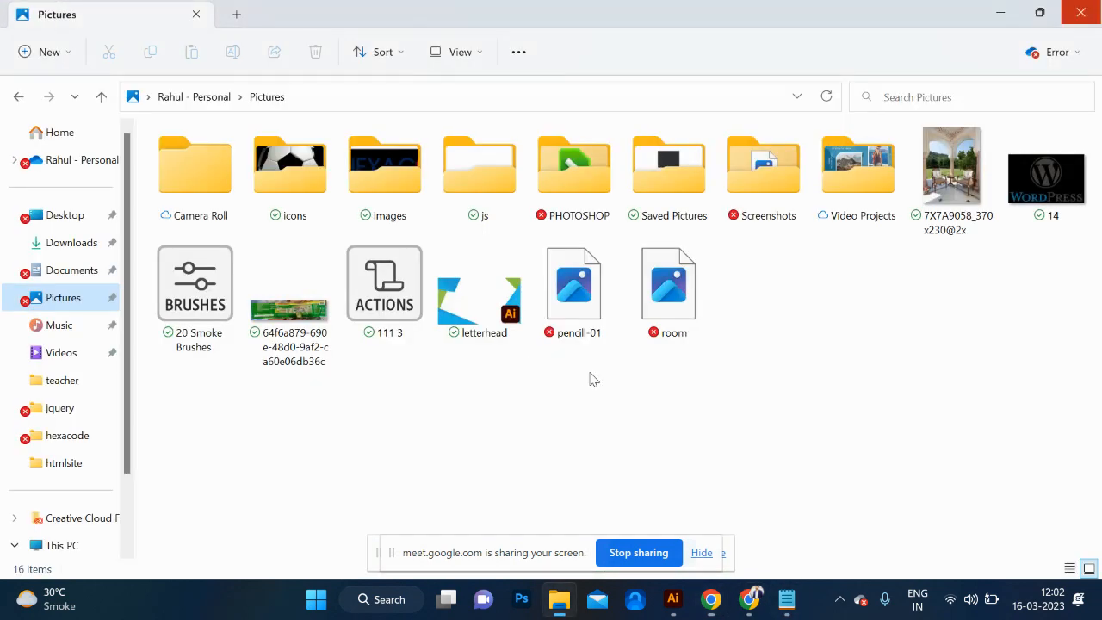
{"action": "left_click", "coordinate": [75, 243]}
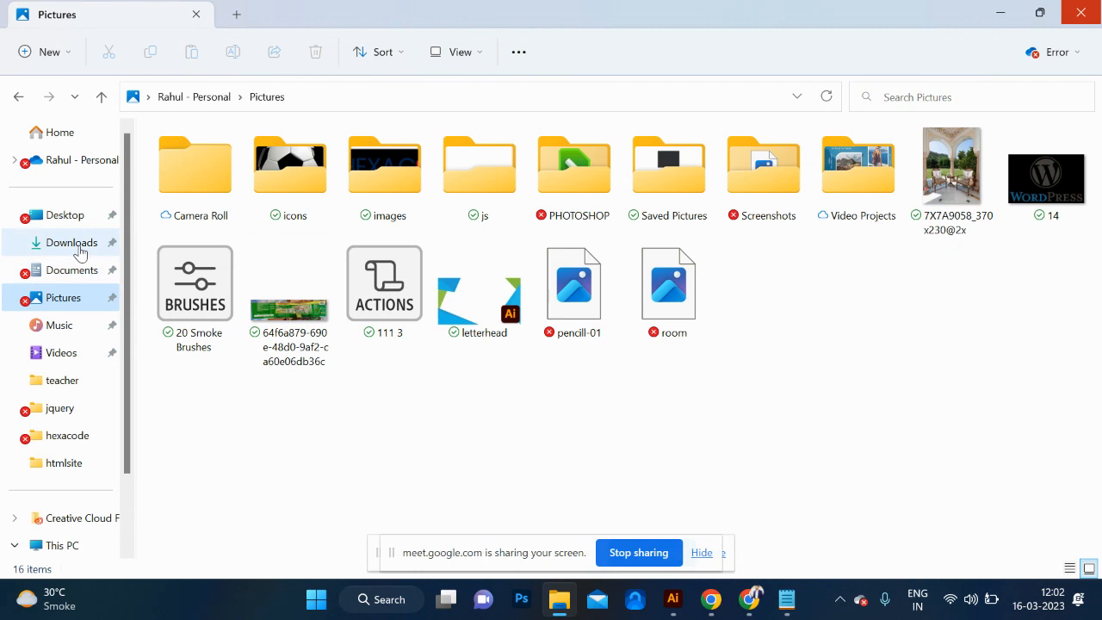
{"action": "double_click", "coordinate": [211, 217]}
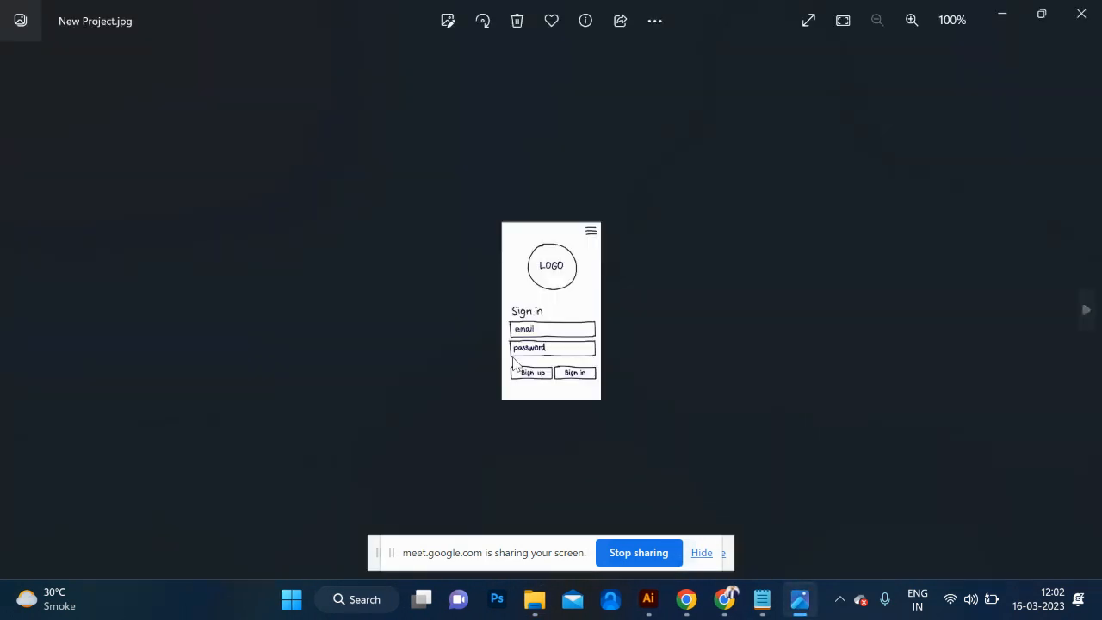
Switch back to the Uizard project and inspect the dark profile screen, selecting its Log out button and clearing the selection.
{"action": "key", "text": "alt+Tab"}
{"action": "key", "text": "alt+Tab"}
{"action": "key", "text": "alt+Tab"}
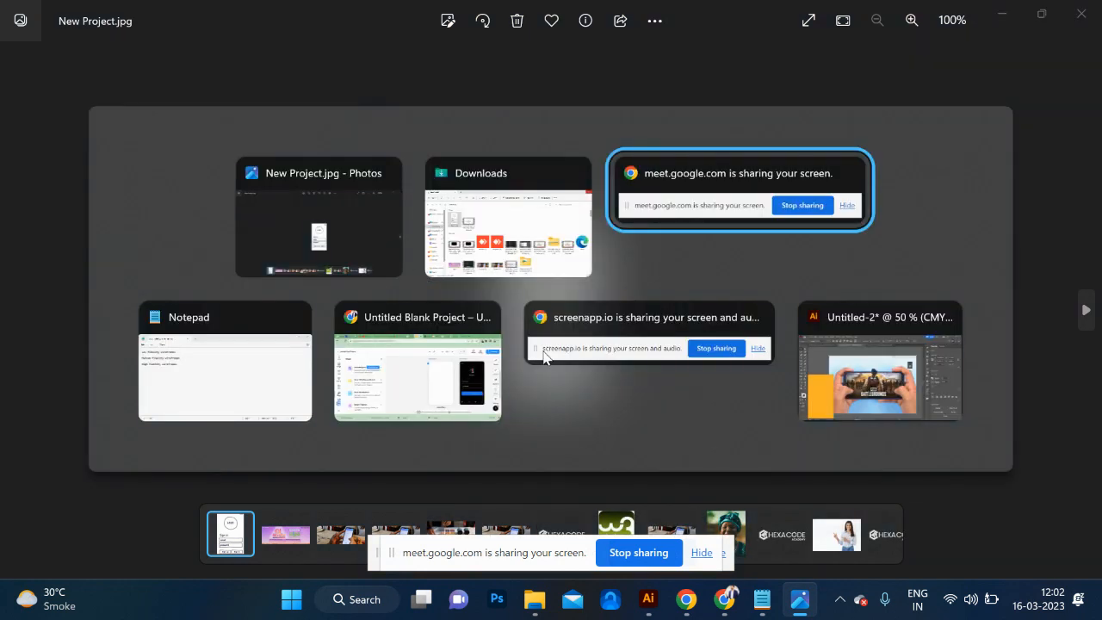
{"action": "key", "text": "alt+Tab"}
{"action": "scroll", "coordinate": [700, 400], "scroll_direction": "right", "scroll_amount": 5}
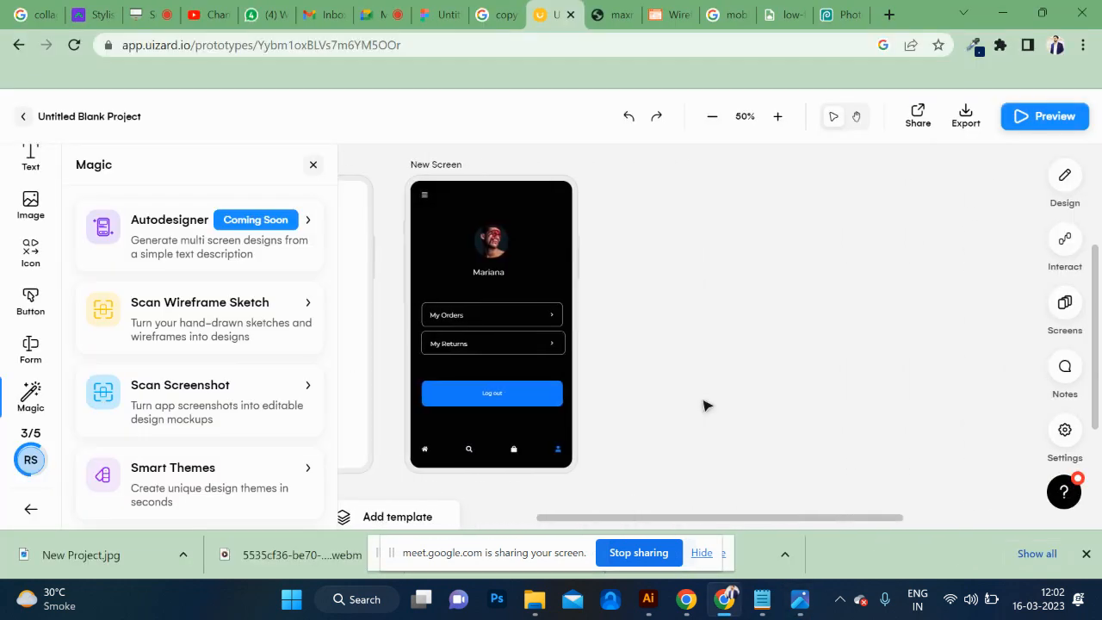
{"action": "scroll", "coordinate": [670, 384], "scroll_direction": "left", "scroll_amount": 3}
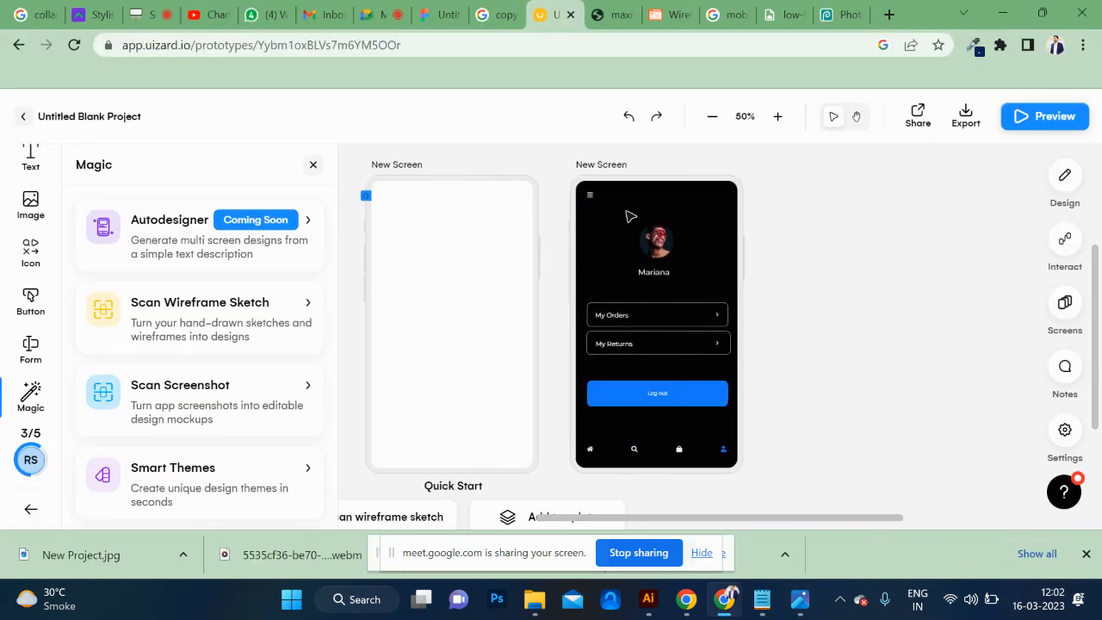
{"action": "left_click", "coordinate": [669, 353]}
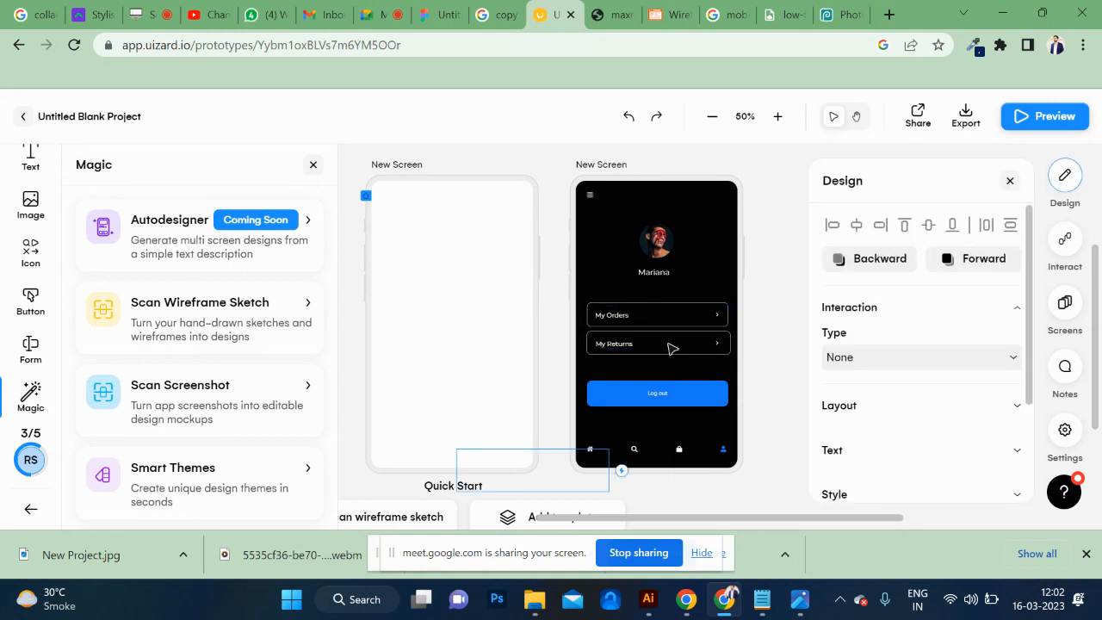
{"action": "left_click", "coordinate": [672, 401]}
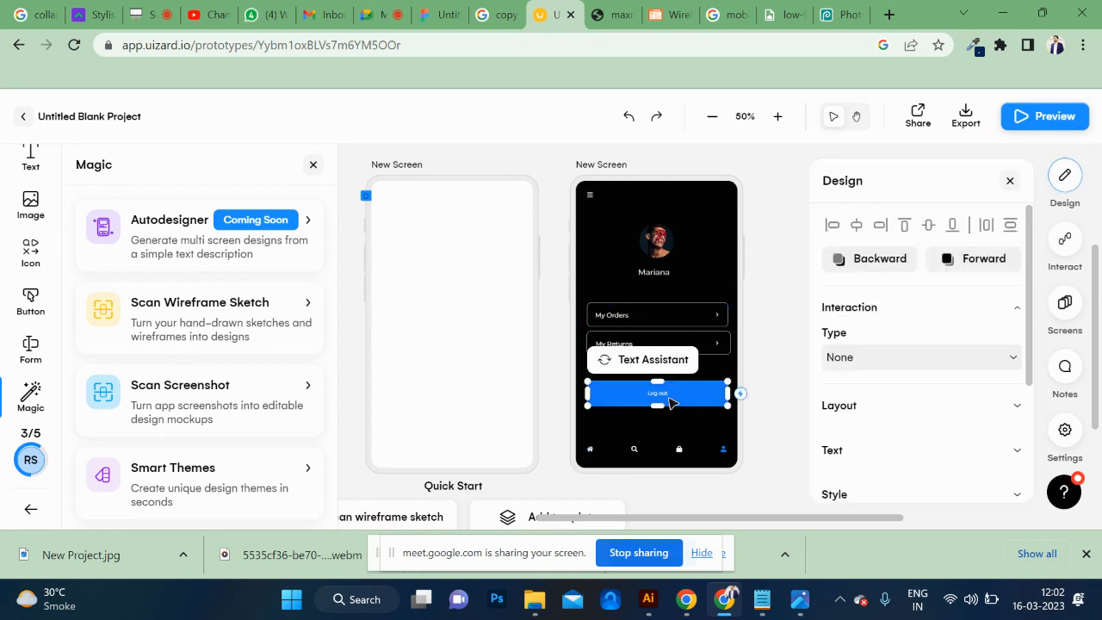
{"action": "left_click", "coordinate": [783, 367]}
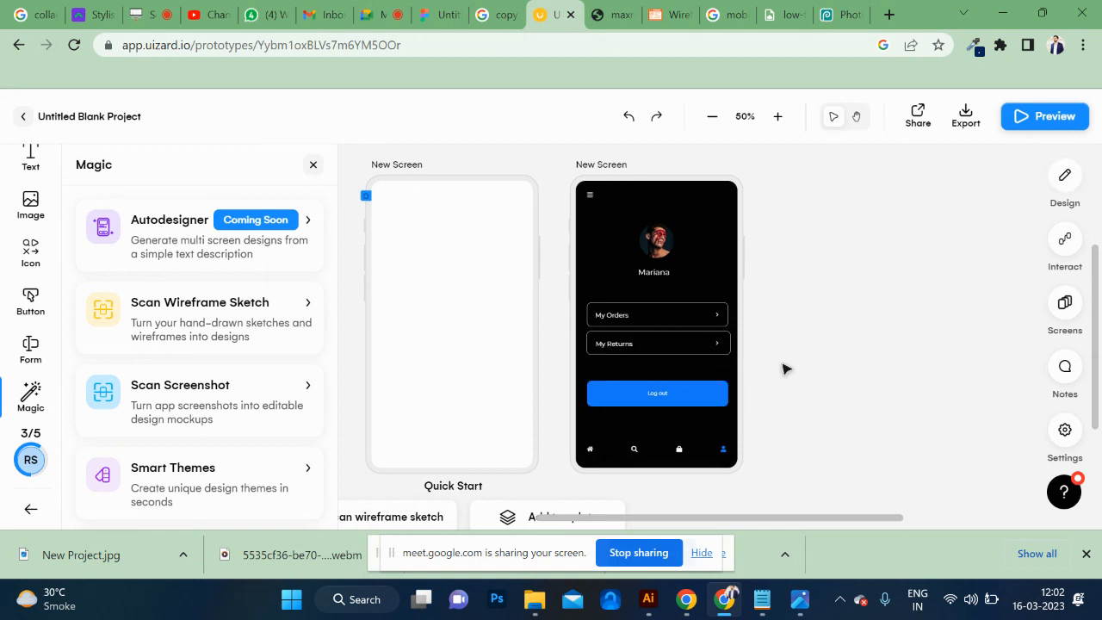
Select the whole dark profile screen and look through the remaining Magic tools.
{"action": "scroll", "coordinate": [784, 369], "scroll_direction": "right", "scroll_amount": 3}
{"action": "left_click", "coordinate": [448, 168]}
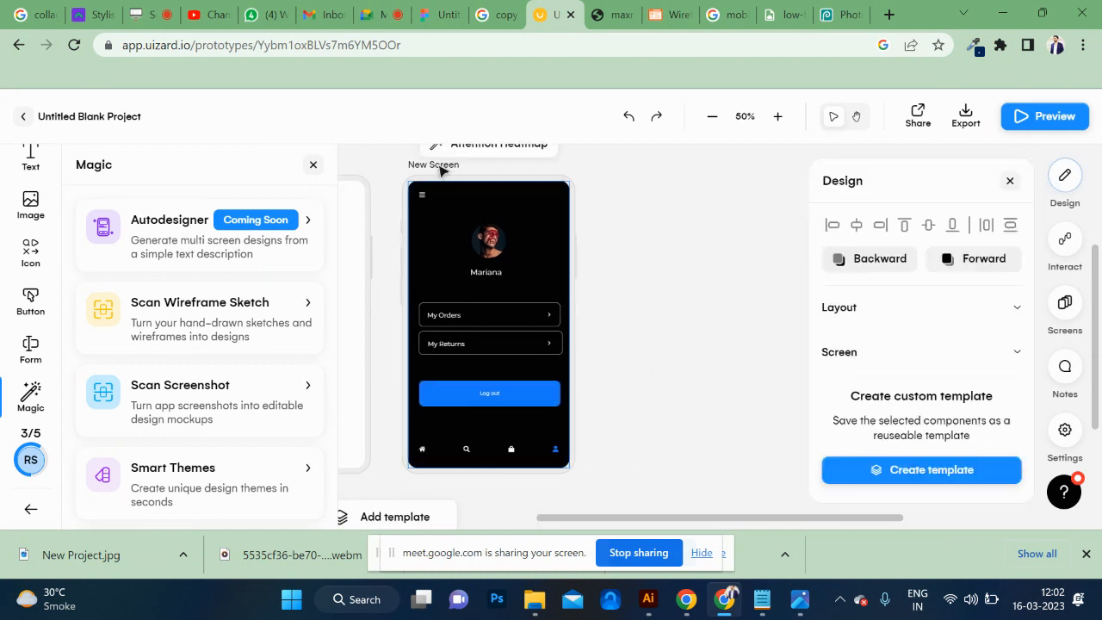
{"action": "scroll", "coordinate": [254, 366], "scroll_direction": "down", "scroll_amount": 5}
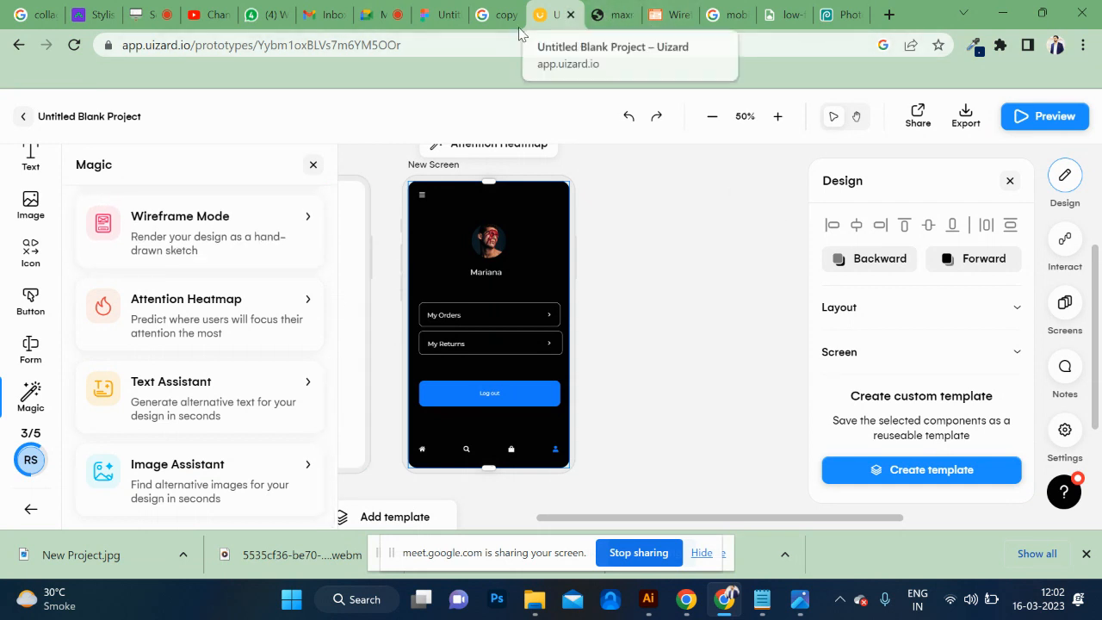
Highlight uizard.io in the page address to point out the website.
{"action": "left_click", "coordinate": [193, 48]}
{"action": "left_click_drag", "start_coordinate": [192, 48], "coordinate": [143, 50]}
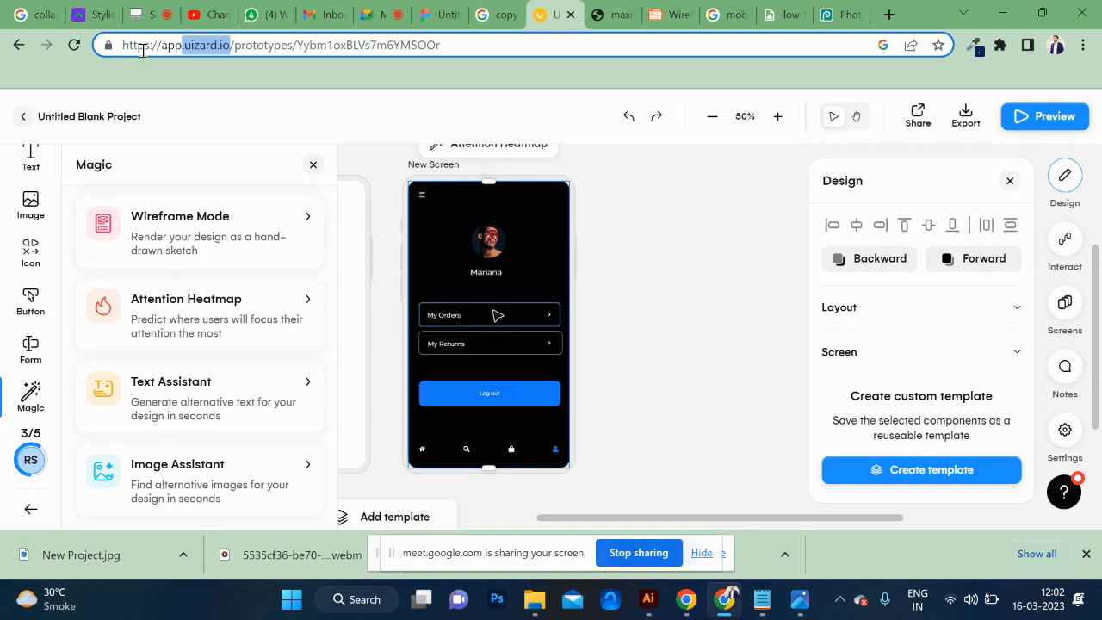
{"action": "scroll", "coordinate": [497, 316], "scroll_direction": "left", "scroll_amount": 7}
{"action": "scroll", "coordinate": [497, 315], "scroll_direction": "right", "scroll_amount": 6}
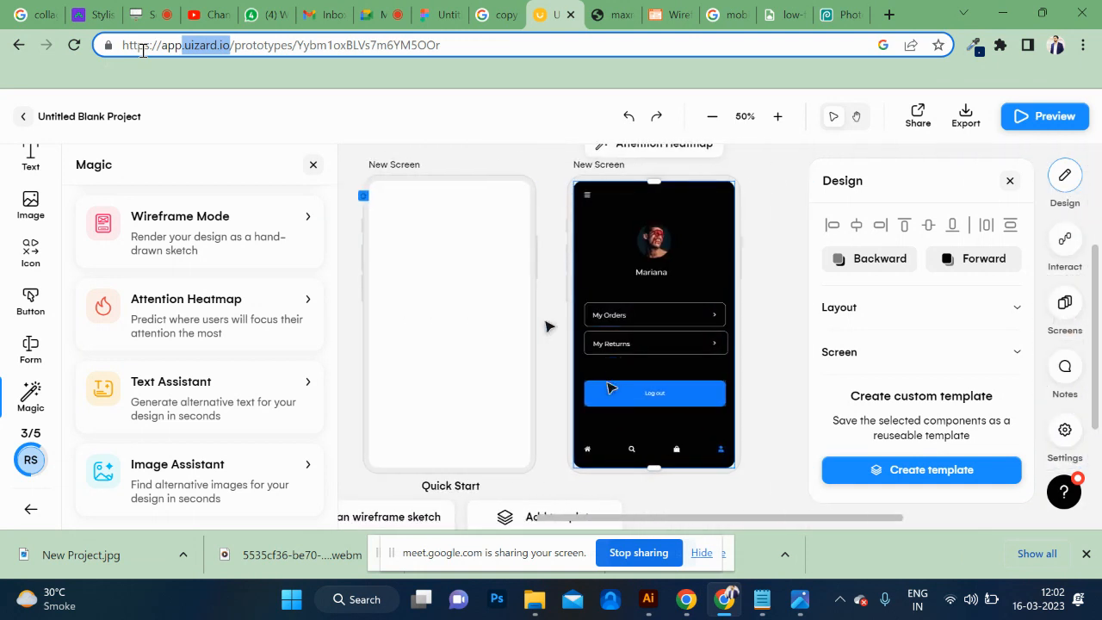
Use Scan Screenshot on the blank screen to upload the New Project image and import it as a wireframe sketch.
{"action": "left_click", "coordinate": [488, 340]}
{"action": "scroll", "coordinate": [498, 372], "scroll_direction": "down", "scroll_amount": 3}
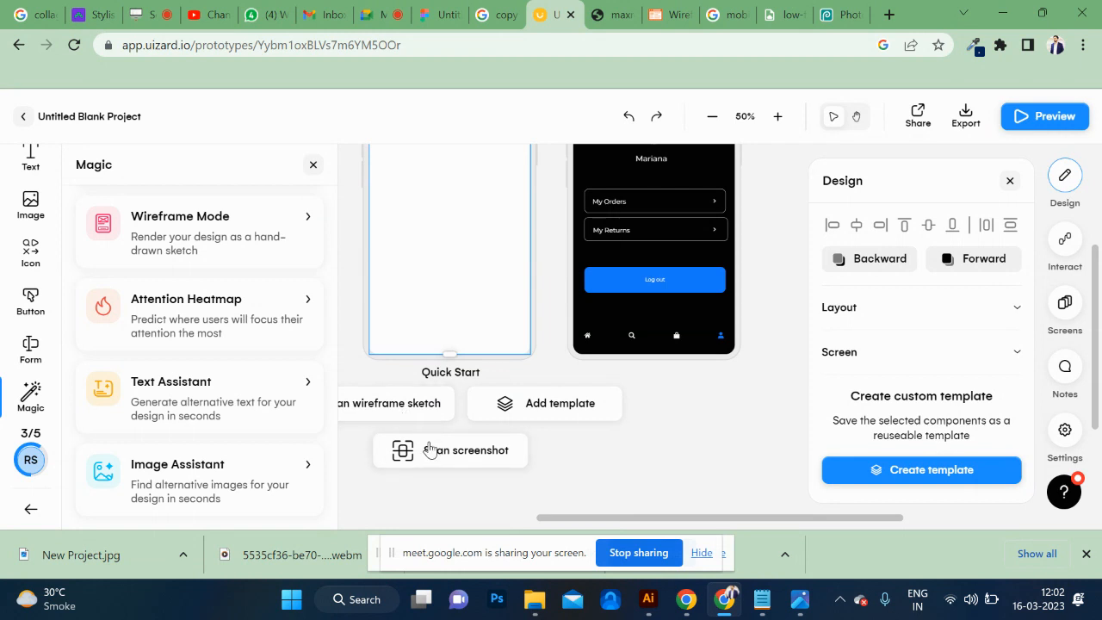
{"action": "left_click", "coordinate": [429, 448]}
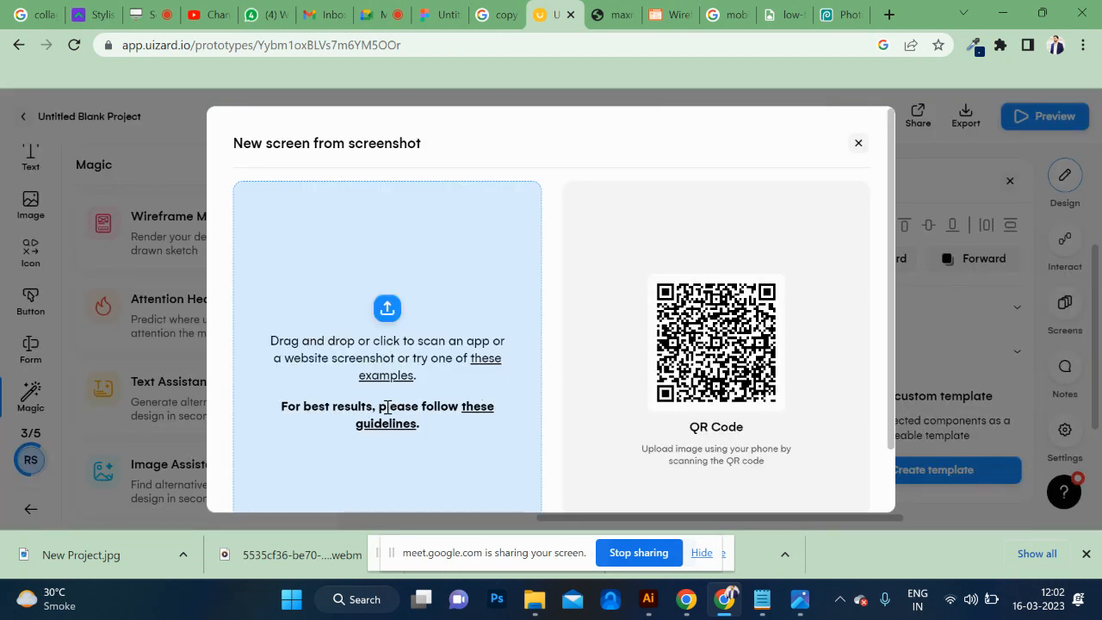
{"action": "left_click", "coordinate": [401, 308]}
{"action": "left_click", "coordinate": [243, 172]}
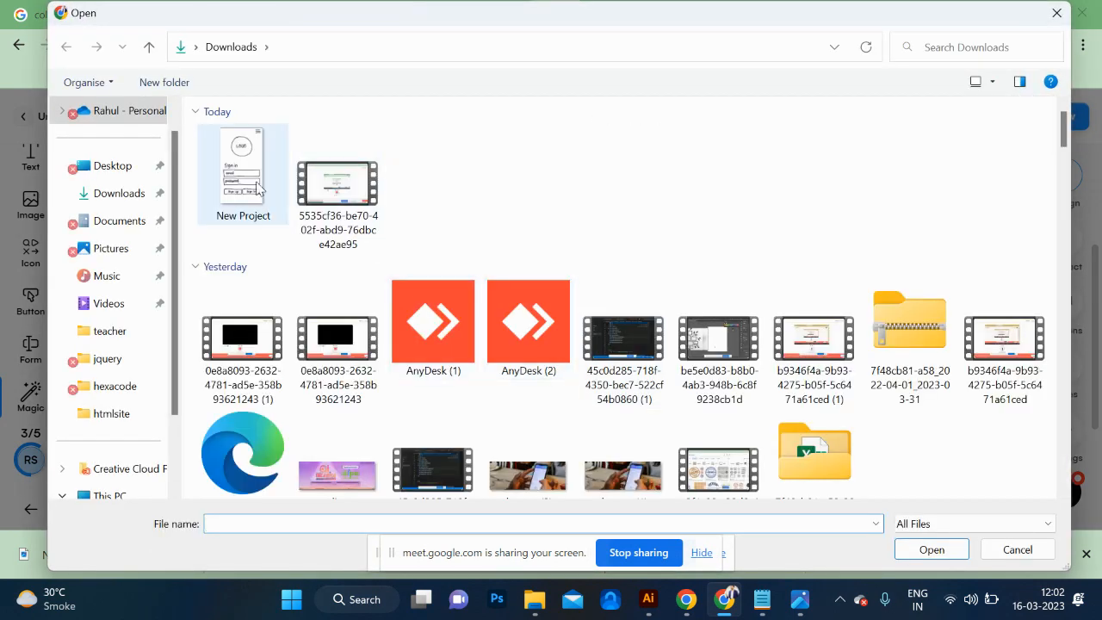
{"action": "left_click", "coordinate": [931, 551]}
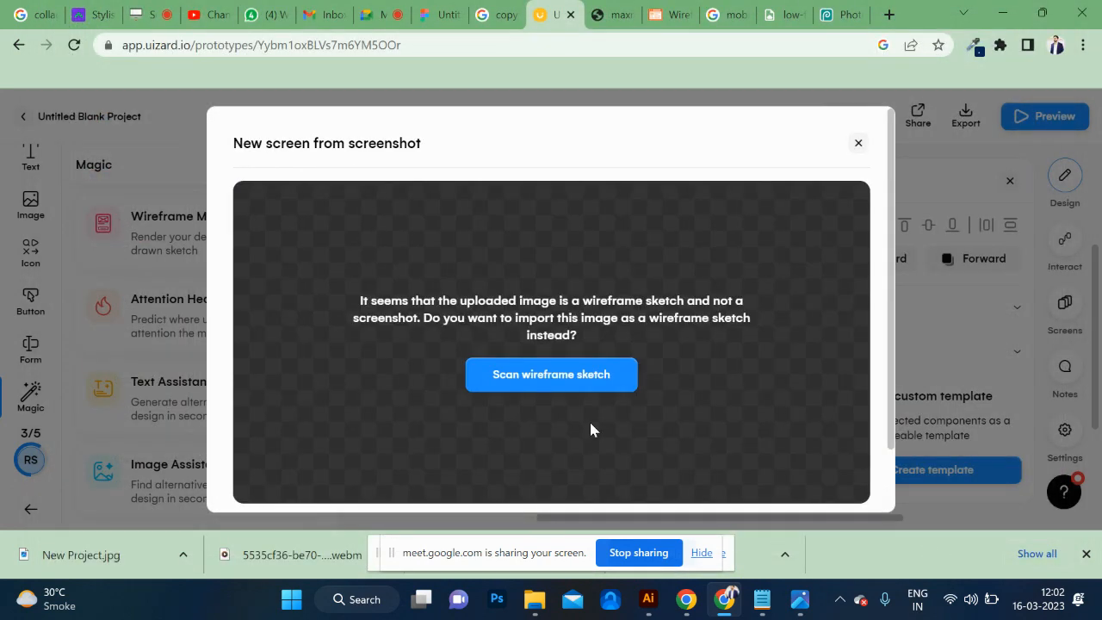
{"action": "scroll", "coordinate": [591, 423], "scroll_direction": "down", "scroll_amount": 2}
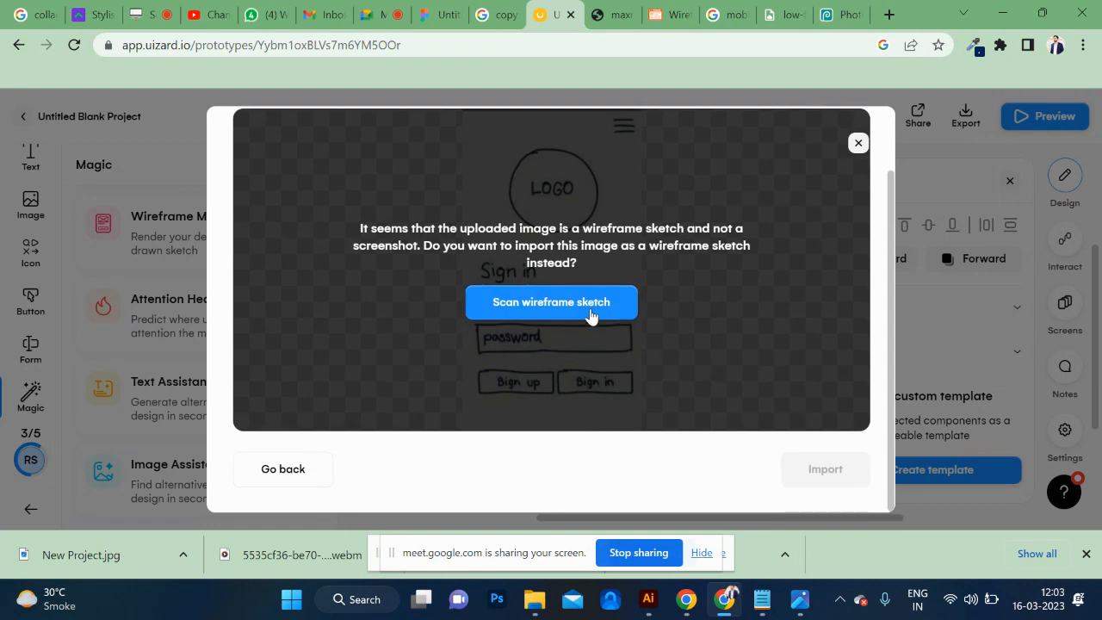
{"action": "left_click", "coordinate": [556, 321]}
{"action": "left_click", "coordinate": [825, 472]}
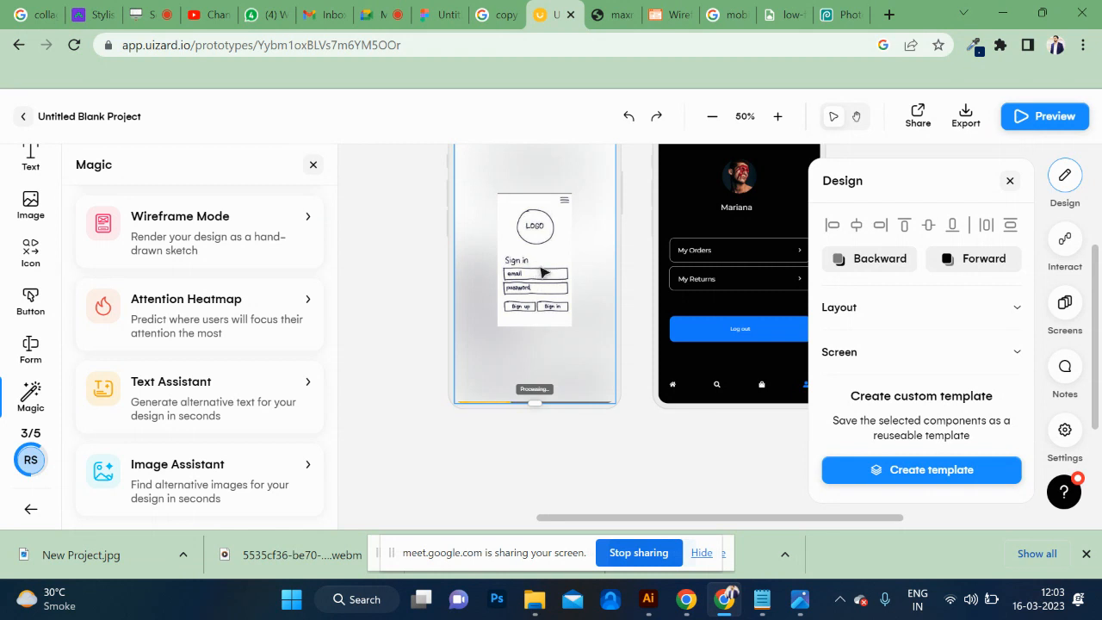
Try to create a custom template from the generated sign-in screen without a name, and close the template dialog.
{"action": "left_click_drag", "start_coordinate": [691, 427], "coordinate": [613, 417]}
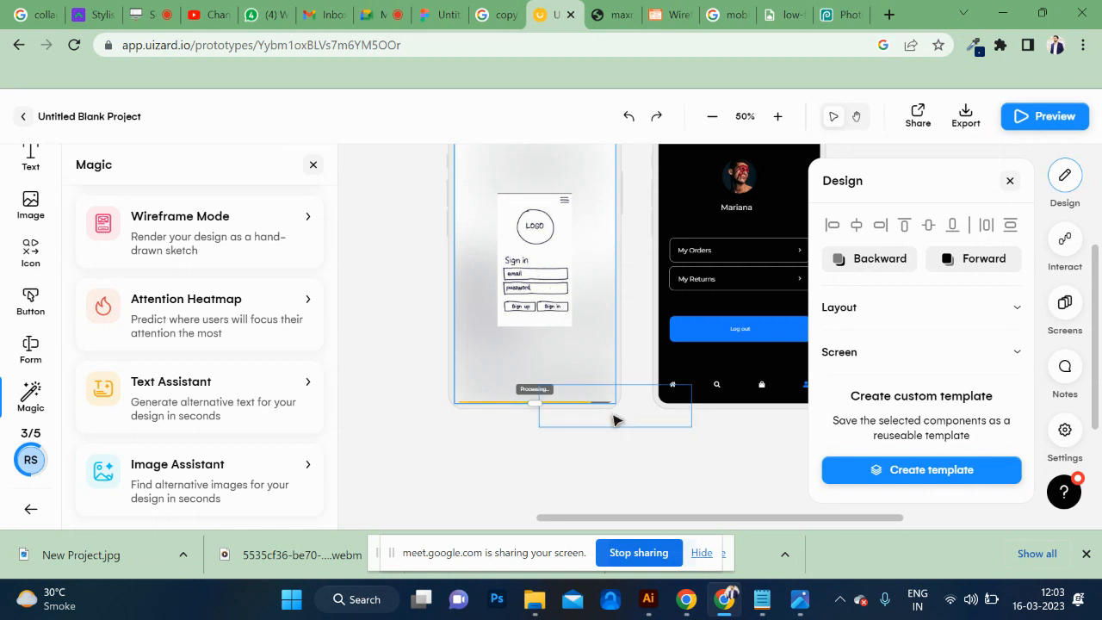
{"action": "left_click", "coordinate": [925, 474]}
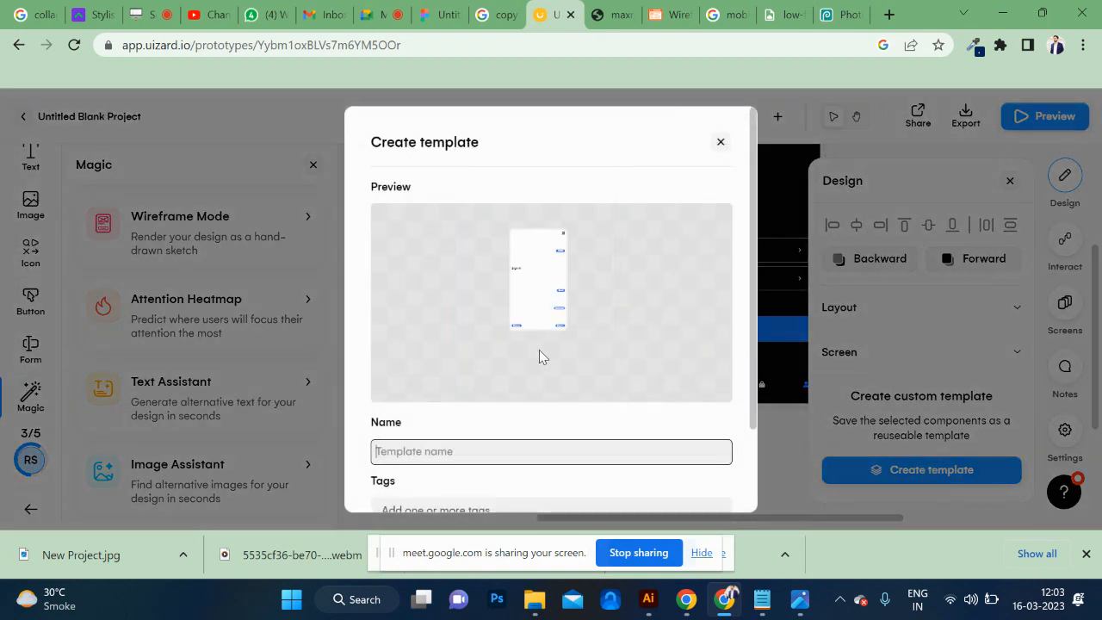
{"action": "scroll", "coordinate": [540, 351], "scroll_direction": "down", "scroll_amount": 2}
{"action": "left_click", "coordinate": [575, 475]}
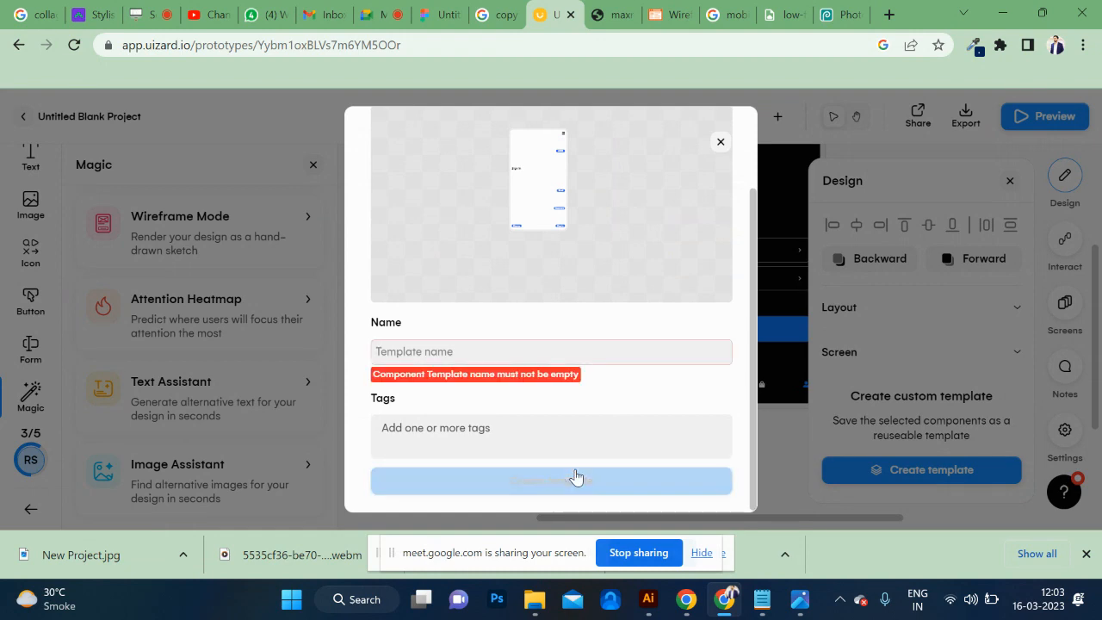
{"action": "left_click", "coordinate": [719, 145]}
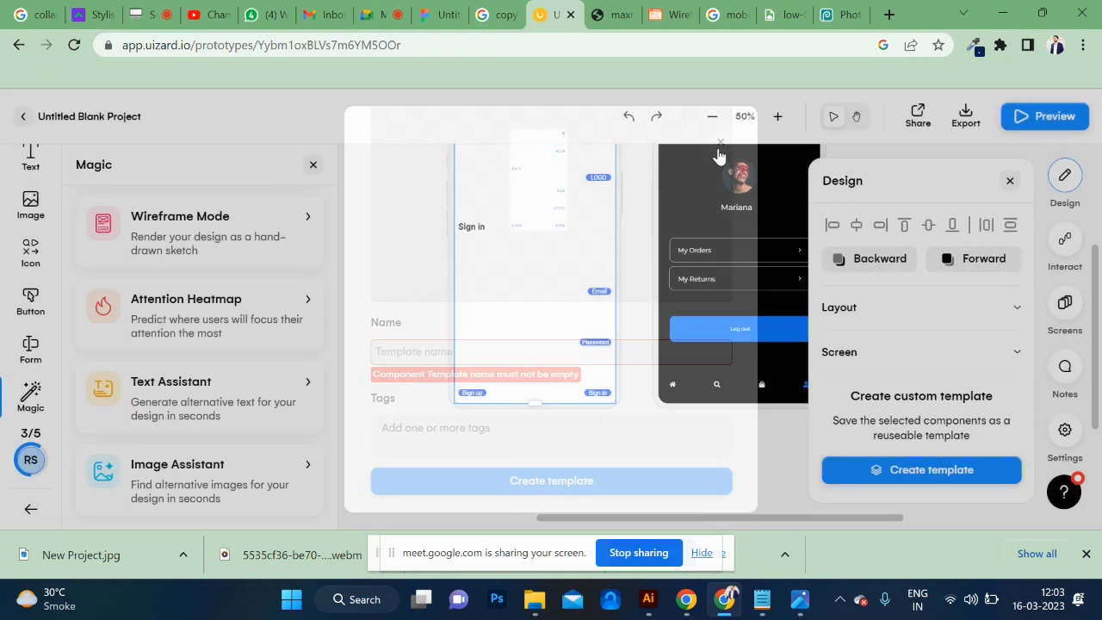
{"action": "scroll", "coordinate": [581, 296], "scroll_direction": "up", "scroll_amount": 3}
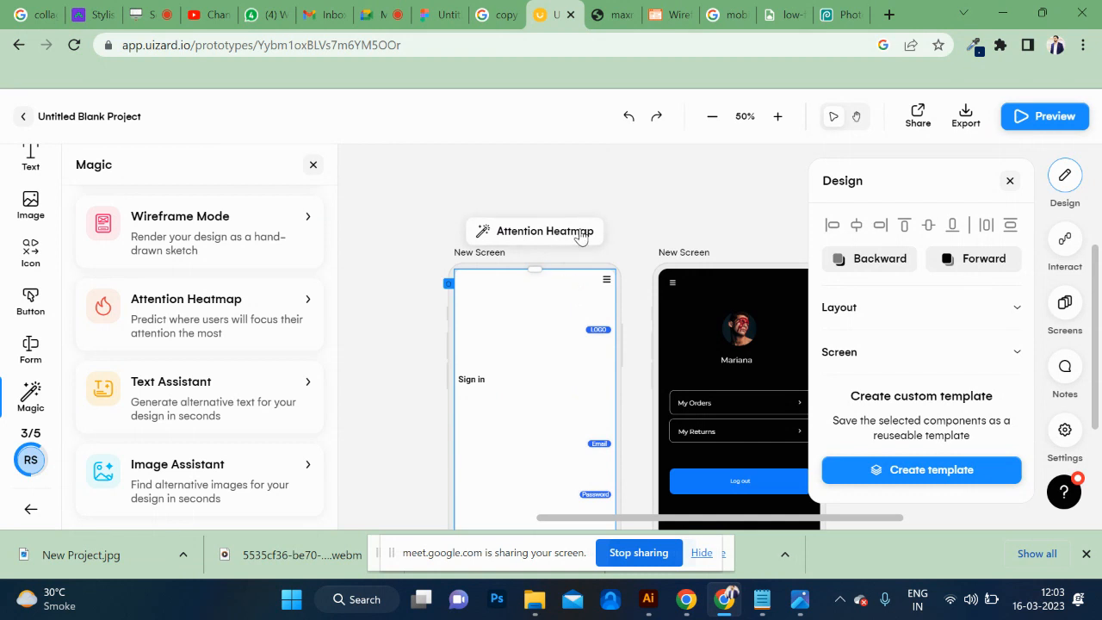
Close the Uizard, maxresdefault.jpg and wireframe.cc tabs, leaving wireframe.cc without saving its changes.
{"action": "left_click", "coordinate": [569, 15]}
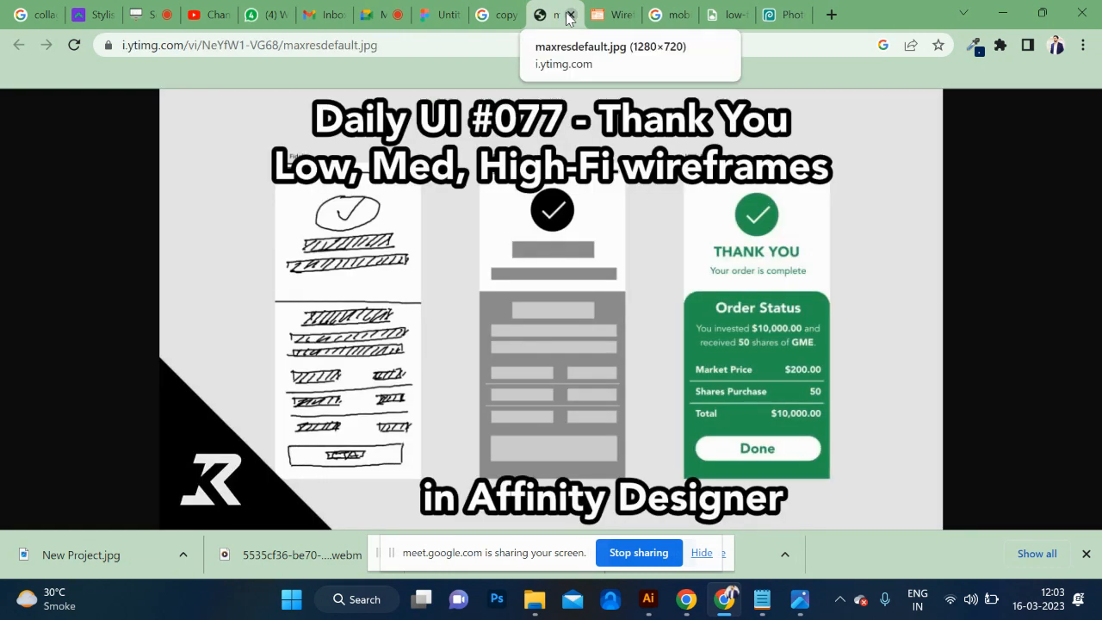
{"action": "left_click", "coordinate": [569, 16]}
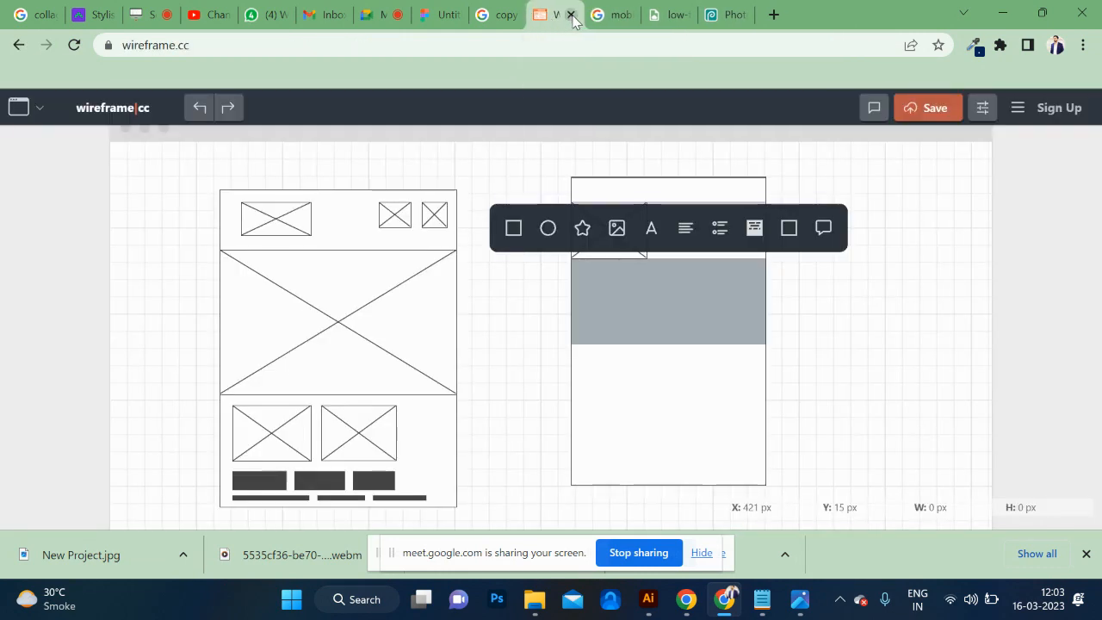
{"action": "left_click", "coordinate": [571, 16]}
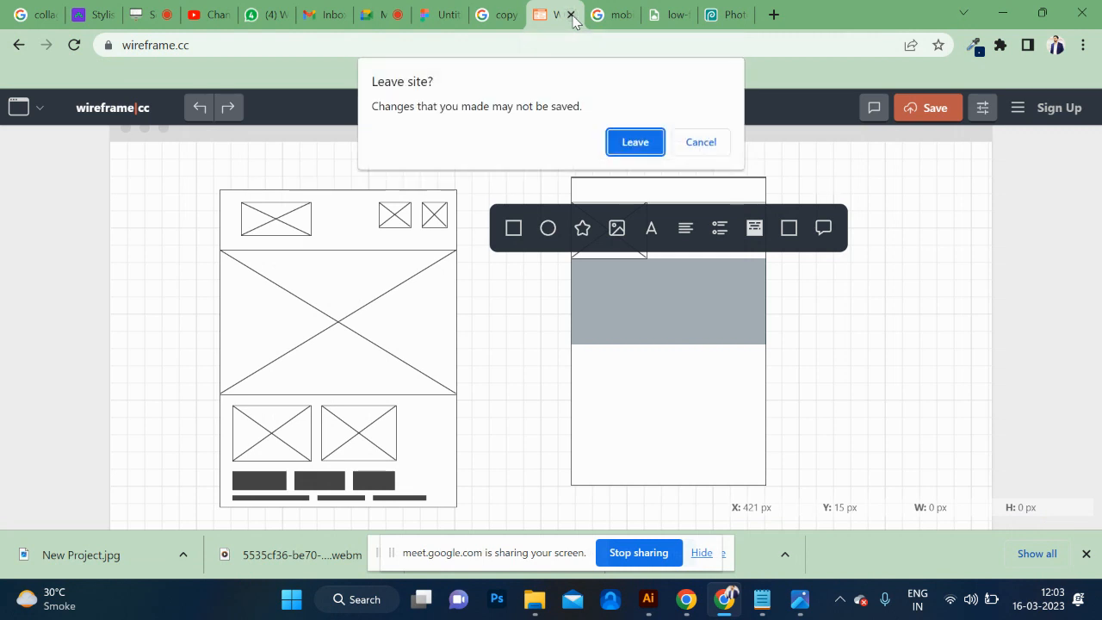
{"action": "left_click", "coordinate": [647, 144]}
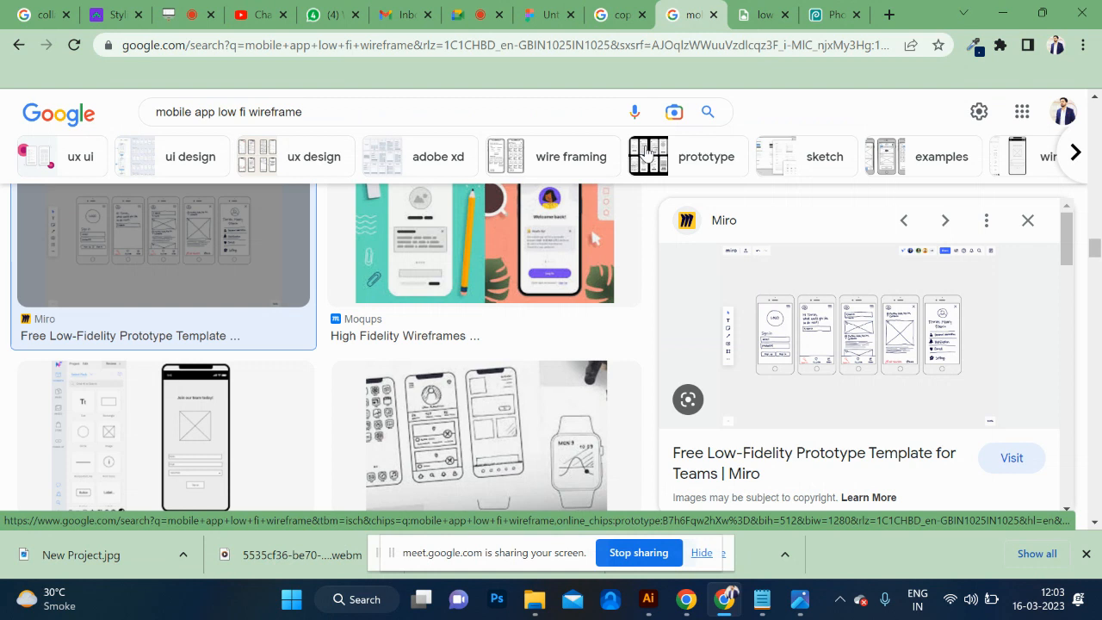
{"action": "scroll", "coordinate": [589, 468], "scroll_direction": "down", "scroll_amount": 4}
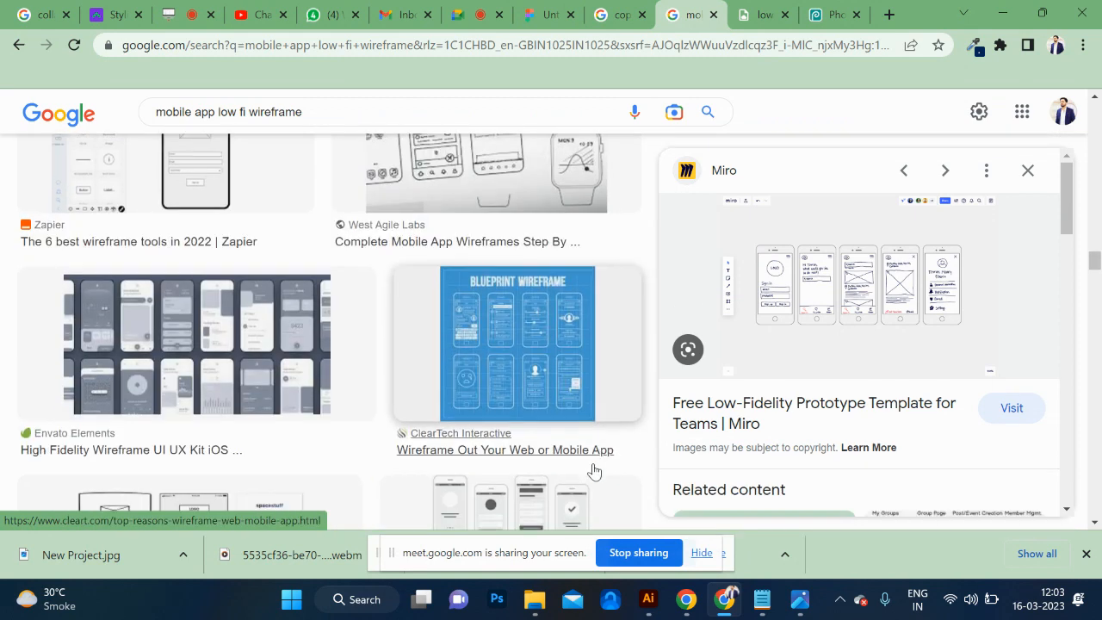
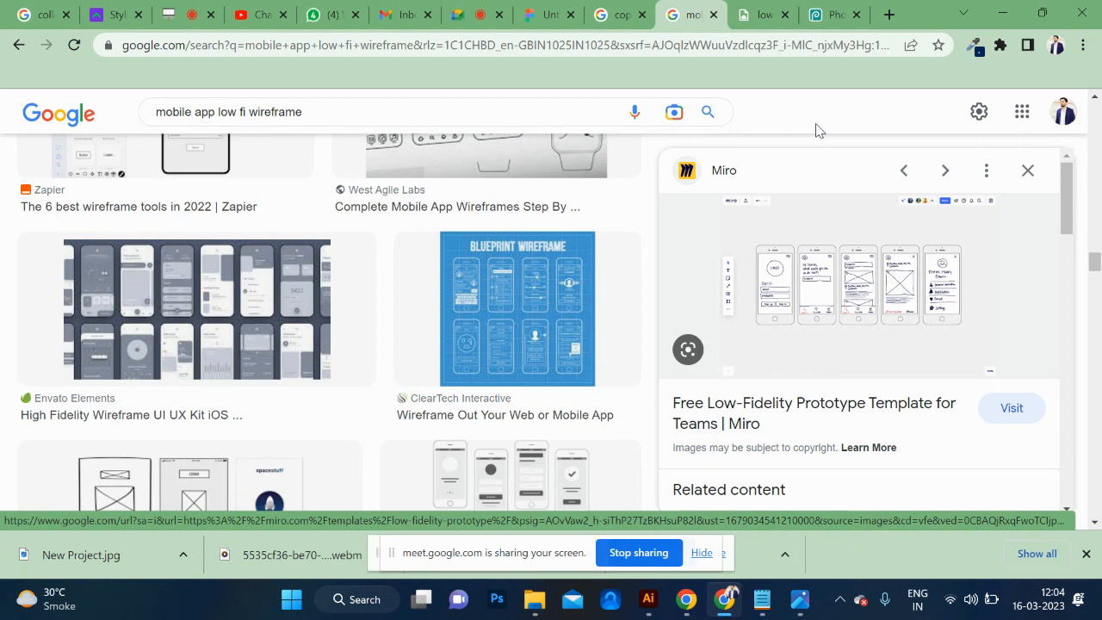
{"action": "key", "text": "alt+Tab"}
{"action": "key", "text": "alt+Tab"}
{"action": "key", "text": "alt+Tab"}
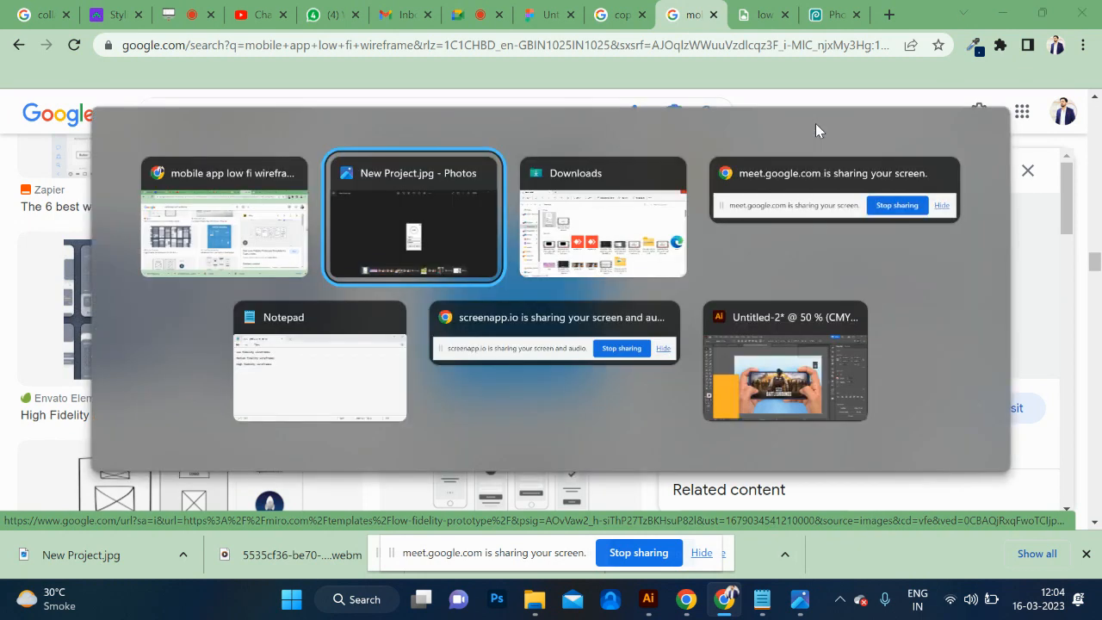
{"action": "key", "text": "alt+Tab"}
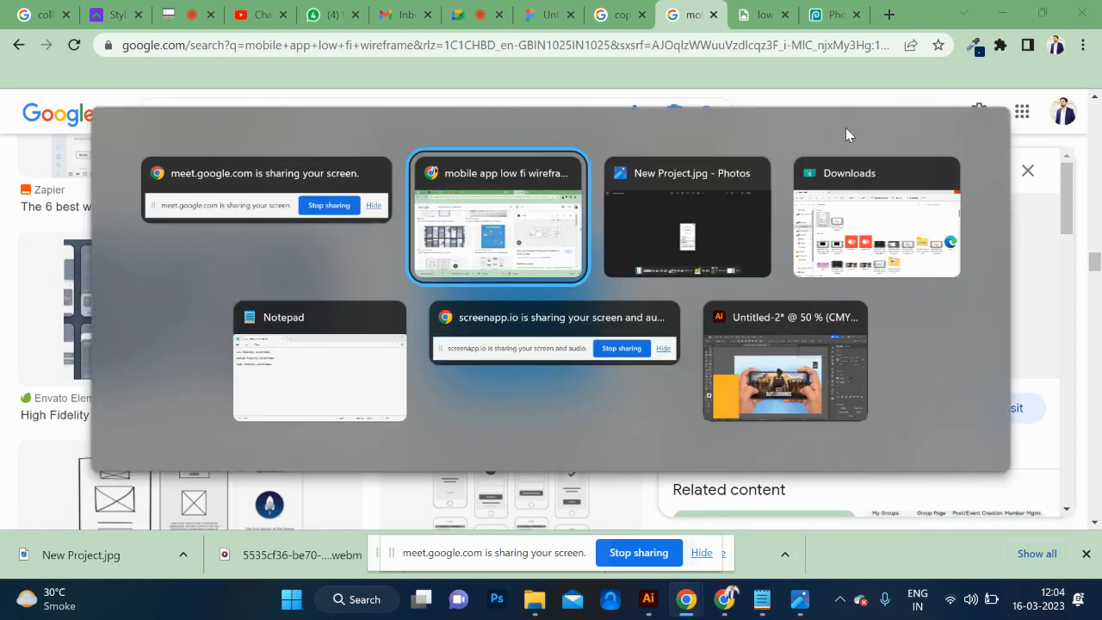
Switch to Figma, return to the recent files page and create a new FigJam file.
{"action": "left_click", "coordinate": [751, 15]}
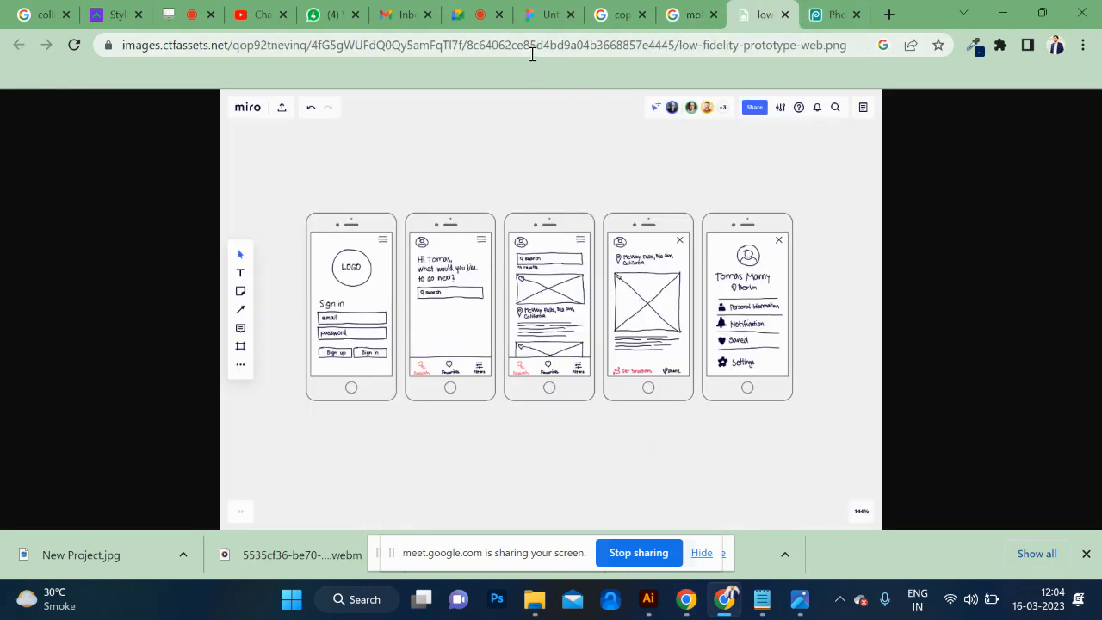
{"action": "left_click", "coordinate": [552, 13]}
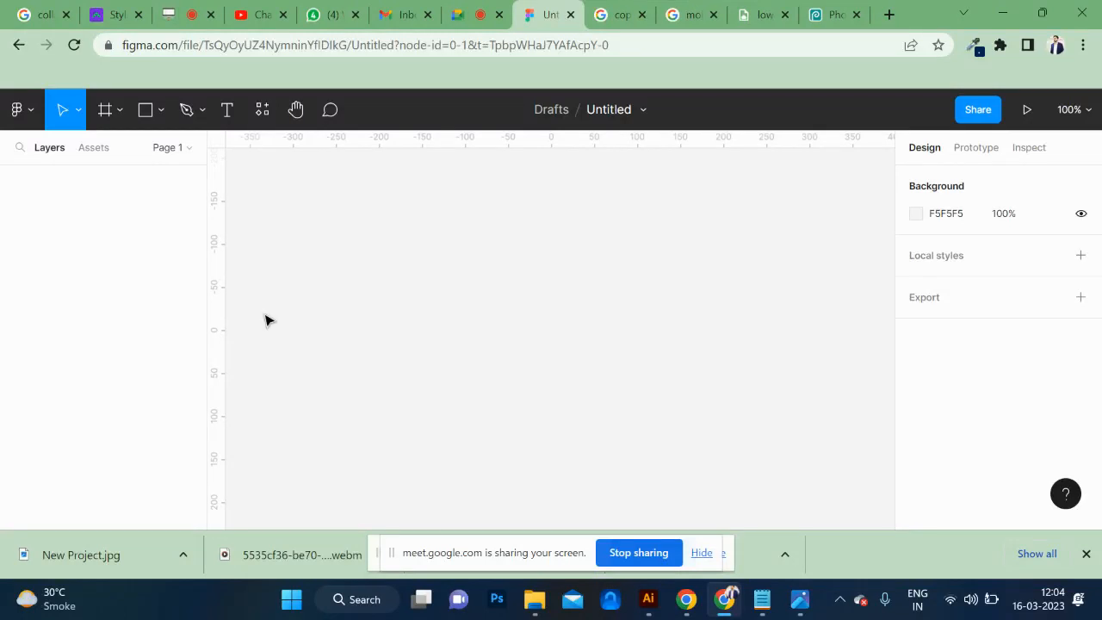
{"action": "left_click", "coordinate": [18, 46]}
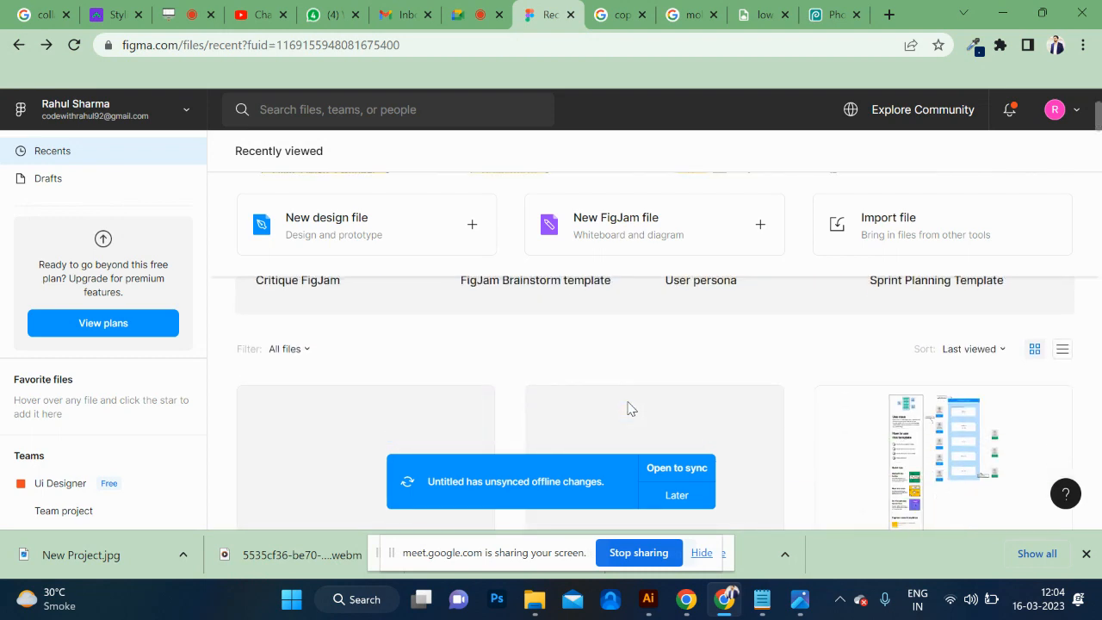
{"action": "left_click", "coordinate": [374, 111]}
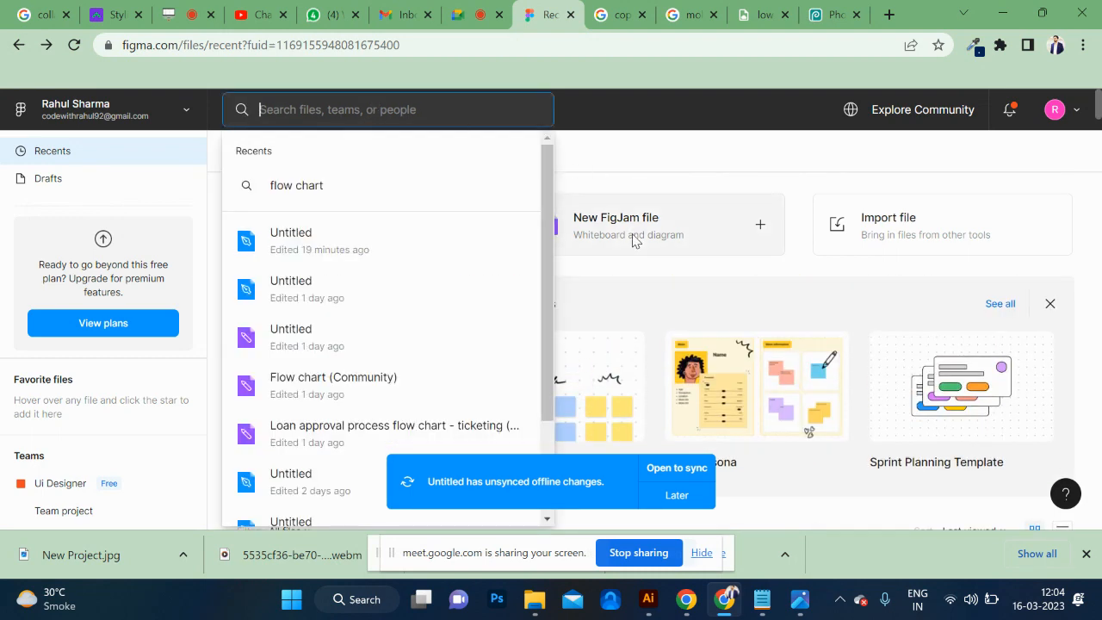
{"action": "left_click", "coordinate": [632, 239]}
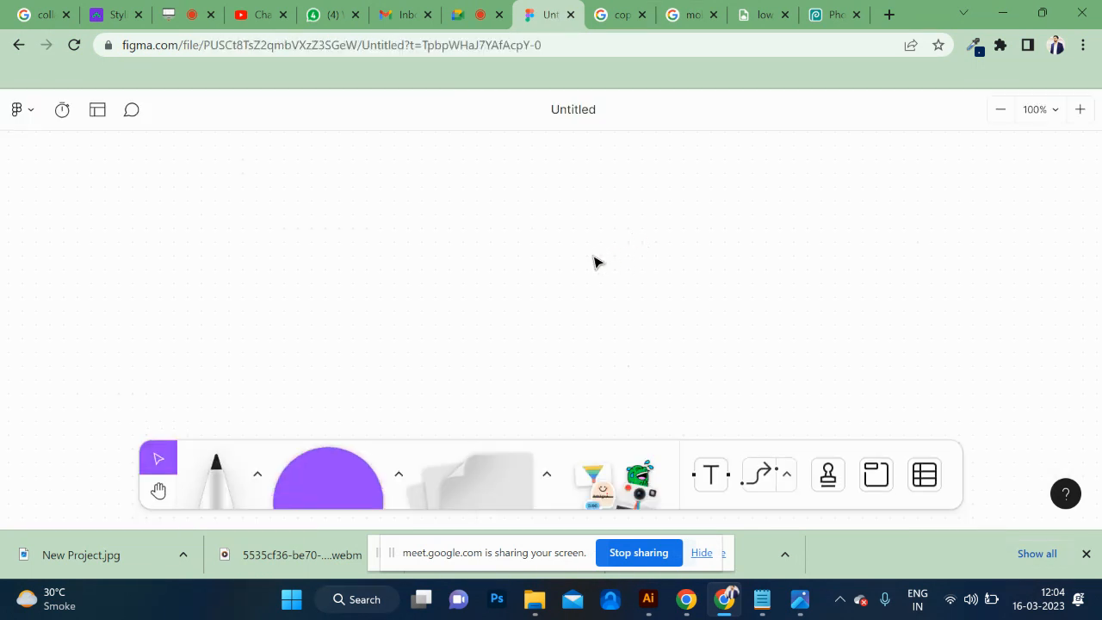
Place a purple diamond on the empty board and label it HOME SCREEN.
{"action": "left_click", "coordinate": [399, 477]}
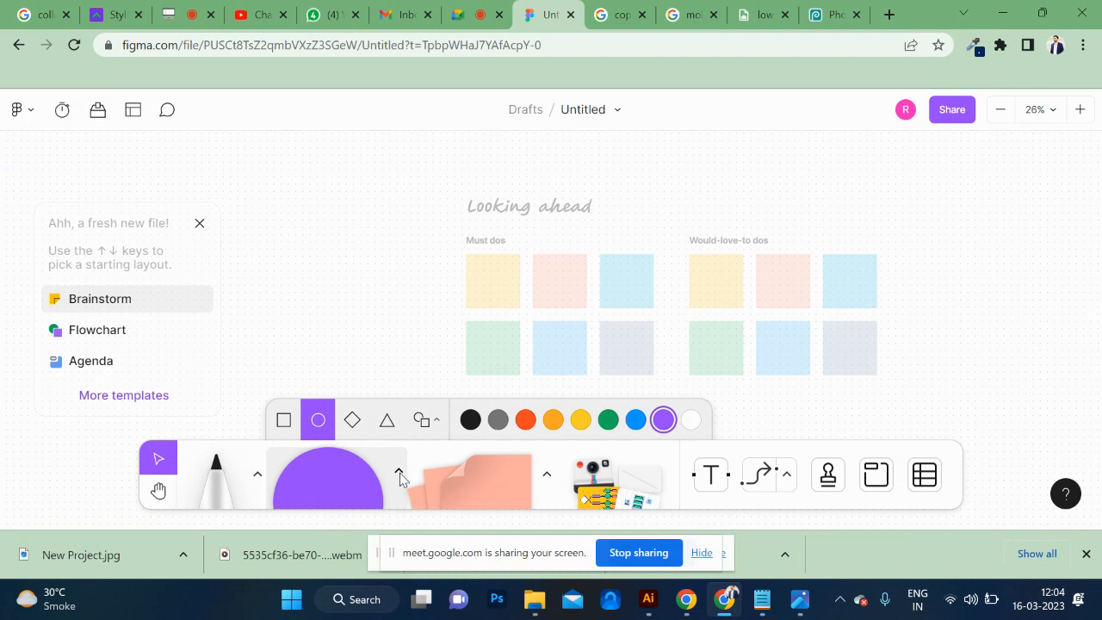
{"action": "left_click", "coordinate": [349, 422]}
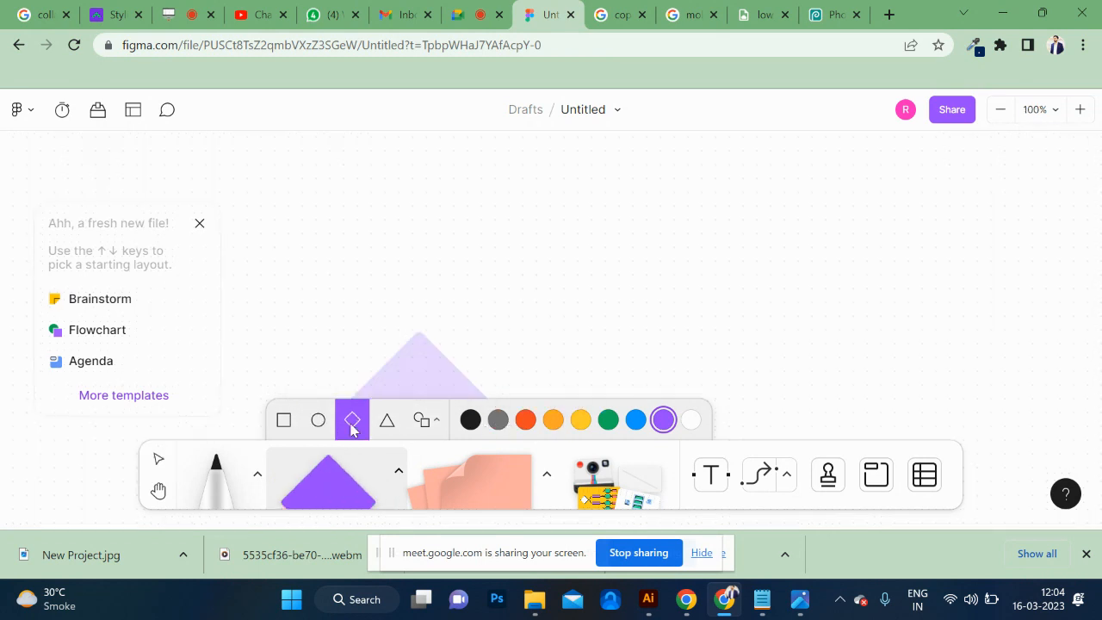
{"action": "left_click", "coordinate": [341, 199]}
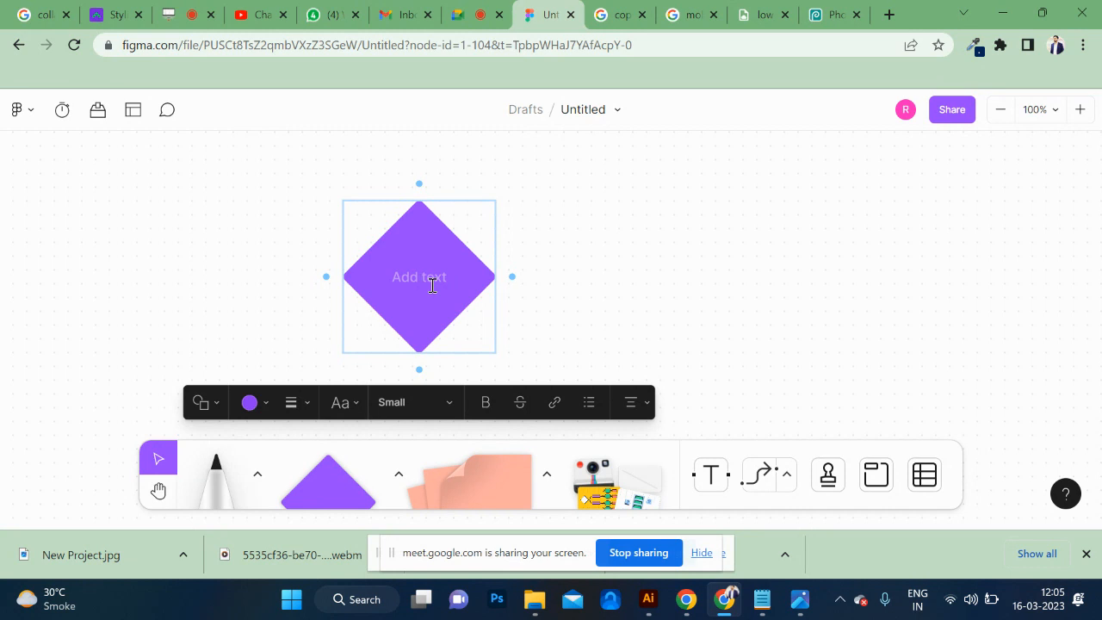
{"action": "type", "text": "schol"}
{"action": "key", "text": "BackSpace"}
{"action": "key", "text": "BackSpace"}
{"action": "key", "text": "BackSpace"}
{"action": "key", "text": "BackSpace"}
{"action": "key", "text": "BackSpace"}
{"action": "key", "text": "Caps_Lock"}
{"action": "type", "text": "H"}
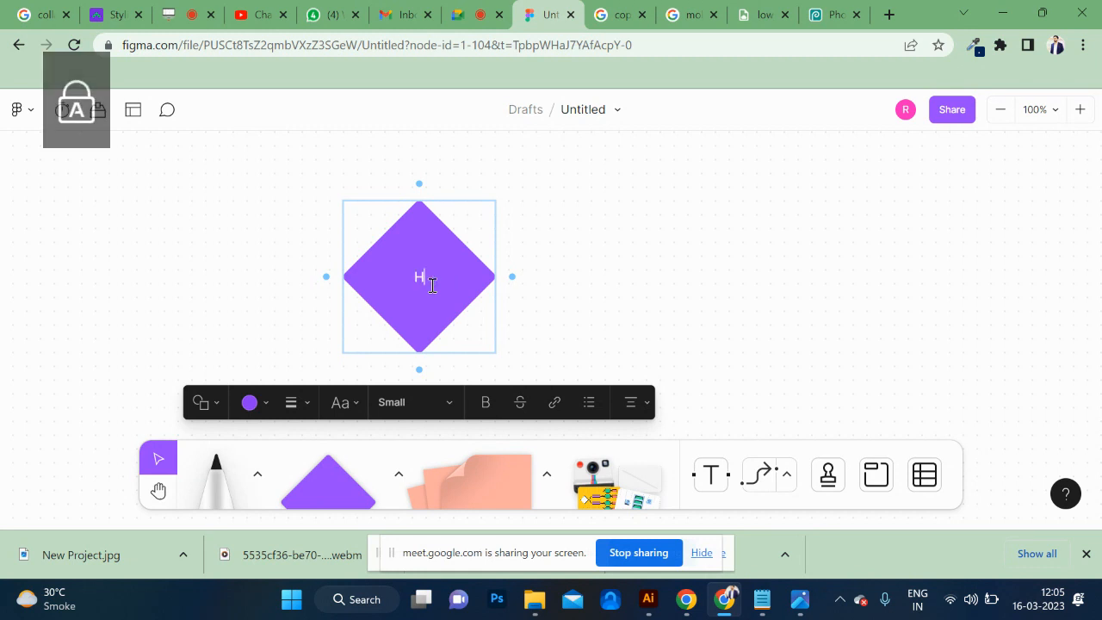
{"action": "type", "text": "OME SCREEN"}
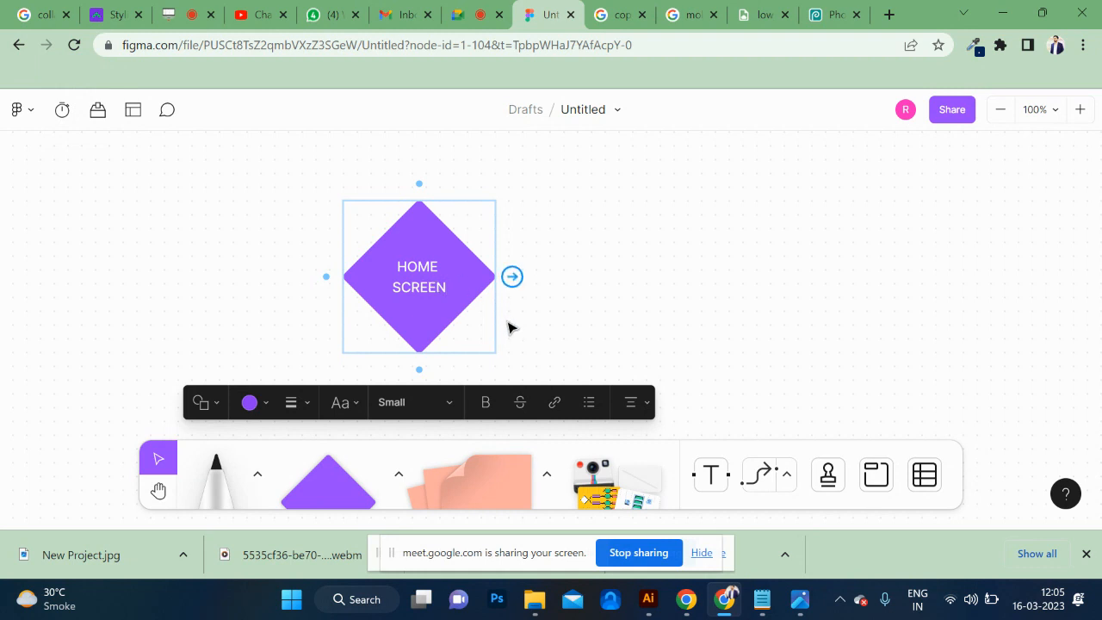
Add a connected diamond to the right of HOME SCREEN and label it MENUBAR.
{"action": "mouse_move", "coordinate": [511, 277]}
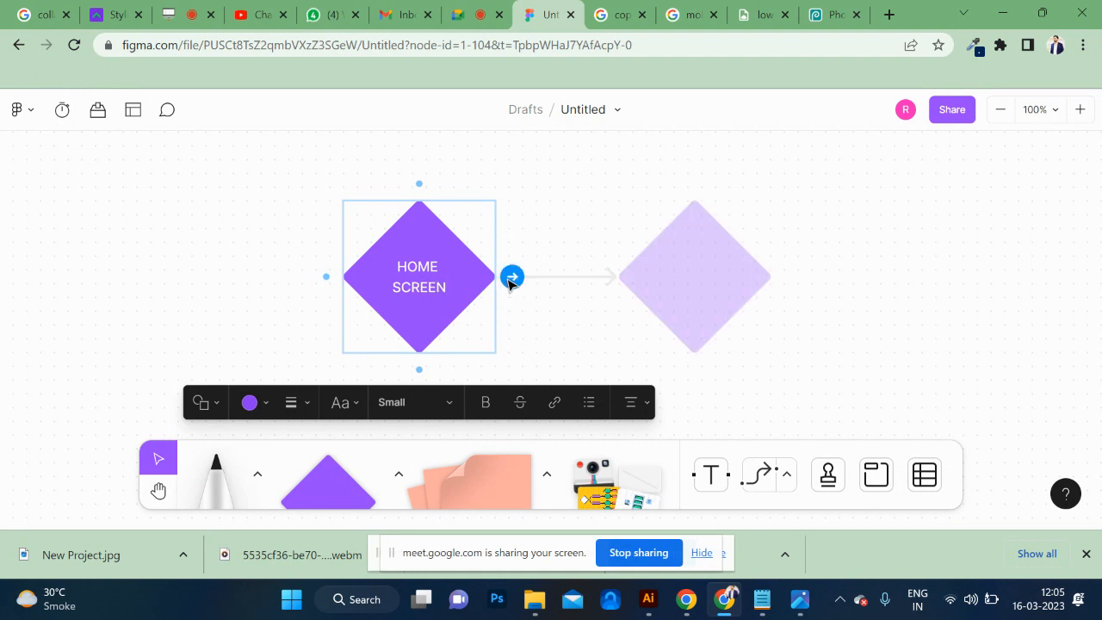
{"action": "left_click", "coordinate": [511, 277]}
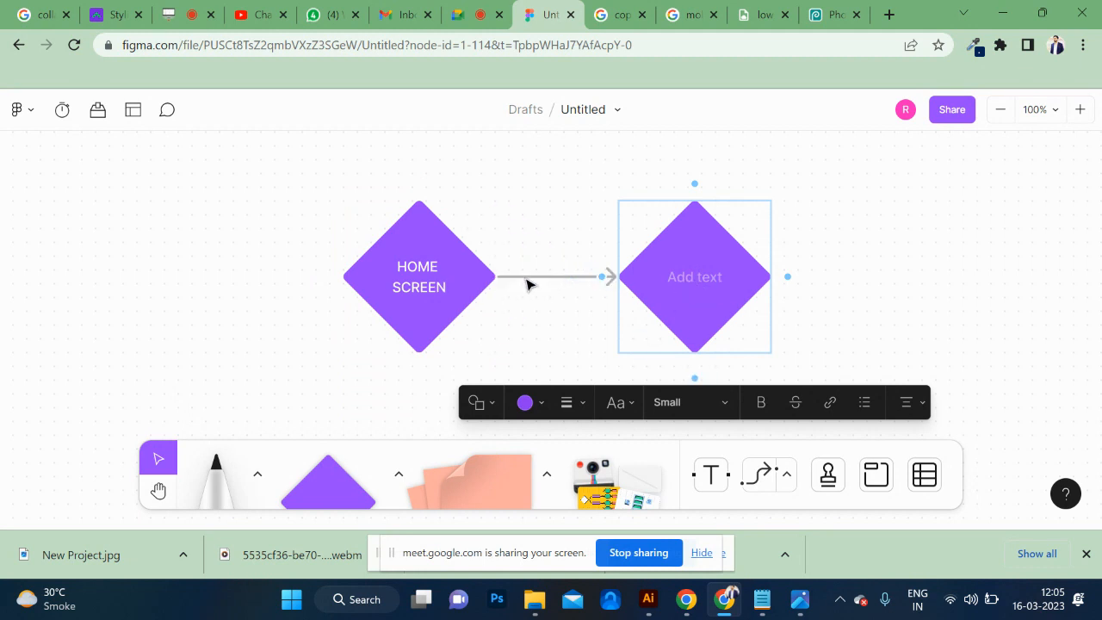
{"action": "scroll", "coordinate": [680, 280], "scroll_direction": "right", "scroll_amount": 2}
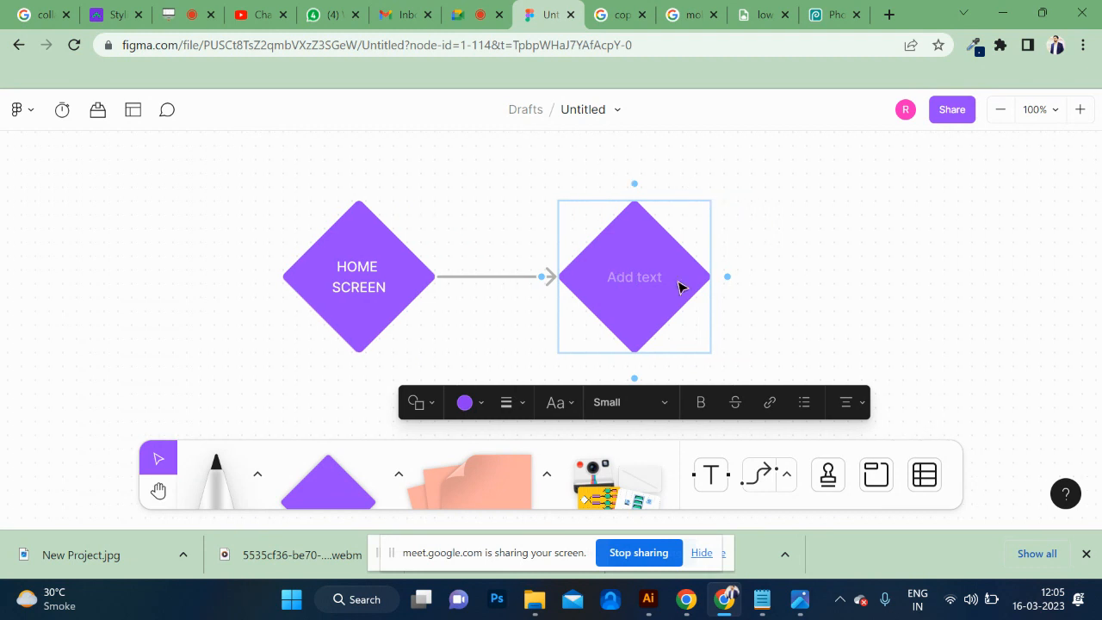
{"action": "type", "text": "MEN"}
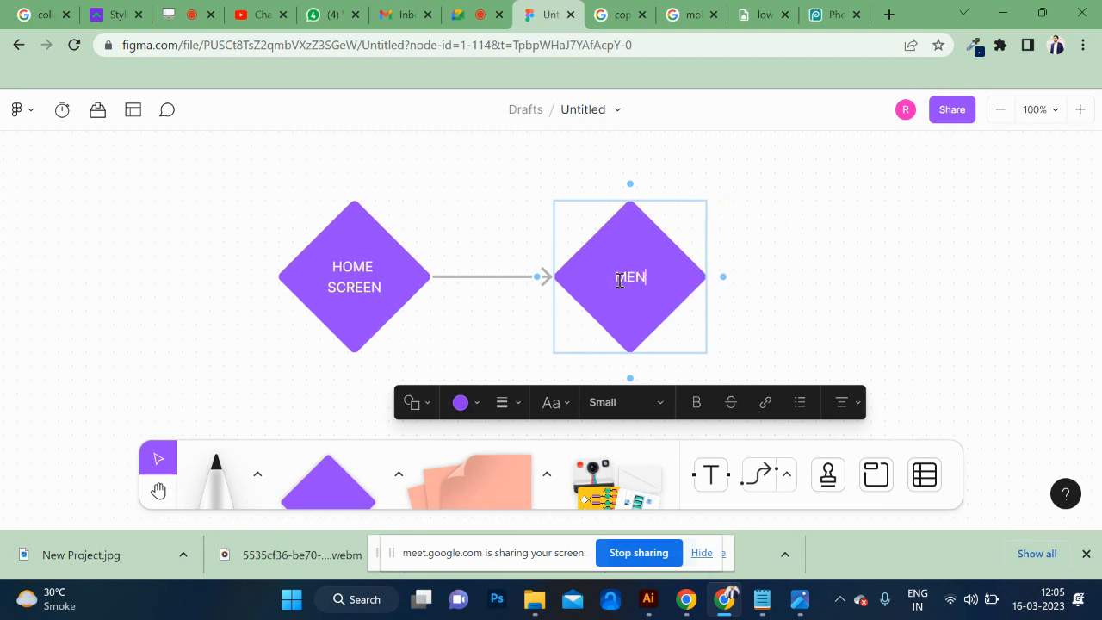
{"action": "type", "text": "UBAR"}
Place a purple square to the right of the MENUBAR diamond and connect MENUBAR to it with an arrow.
{"action": "left_click", "coordinate": [399, 475]}
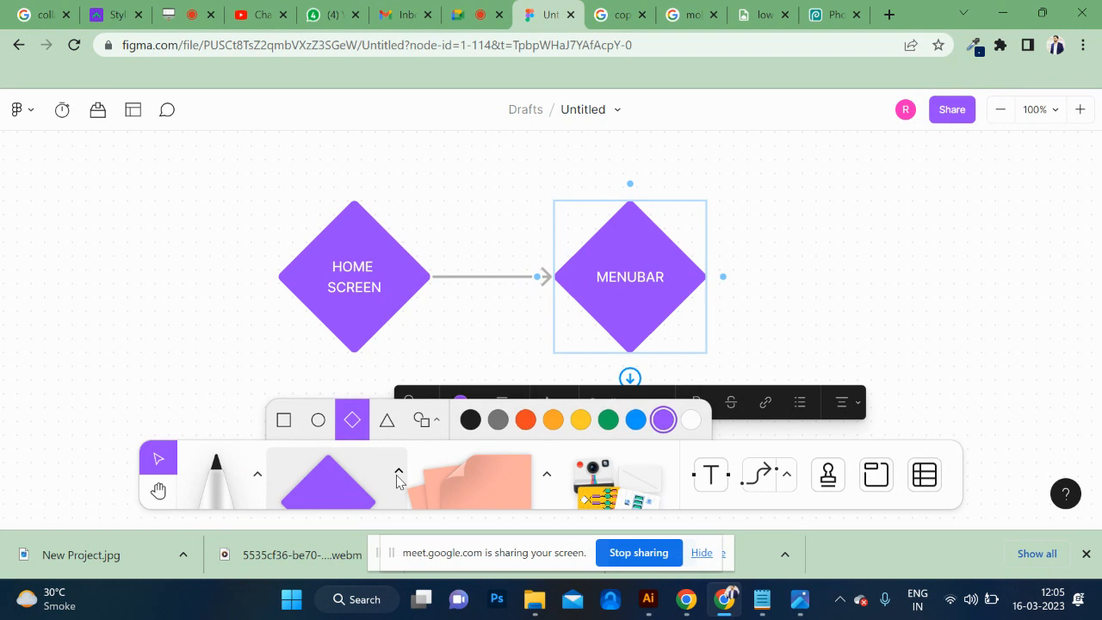
{"action": "left_click", "coordinate": [284, 422]}
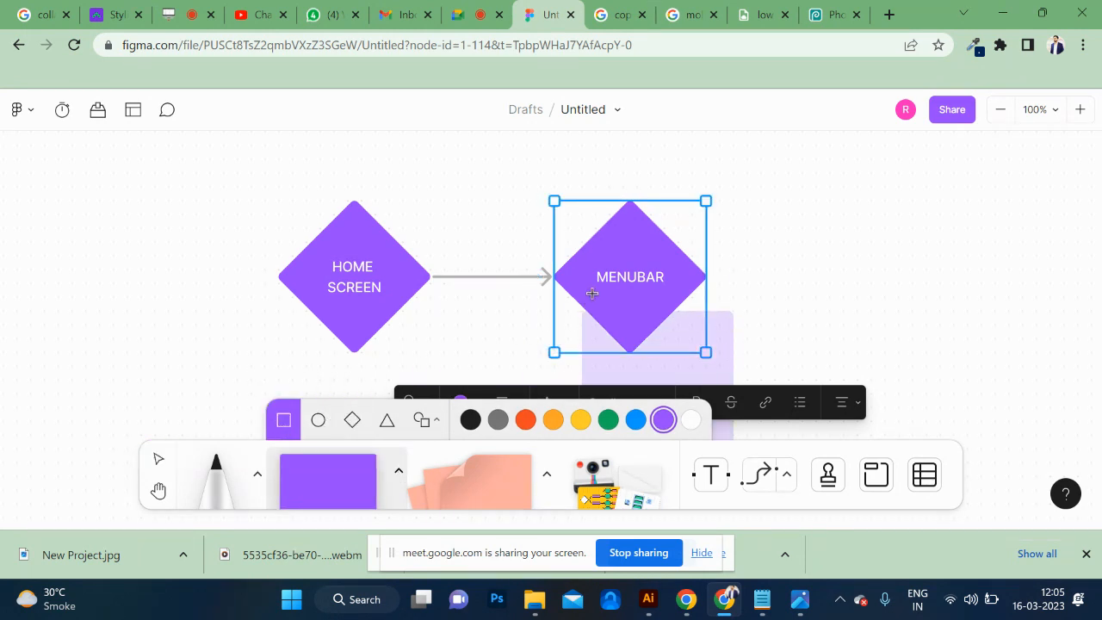
{"action": "scroll", "coordinate": [715, 267], "scroll_direction": "down", "scroll_amount": 1}
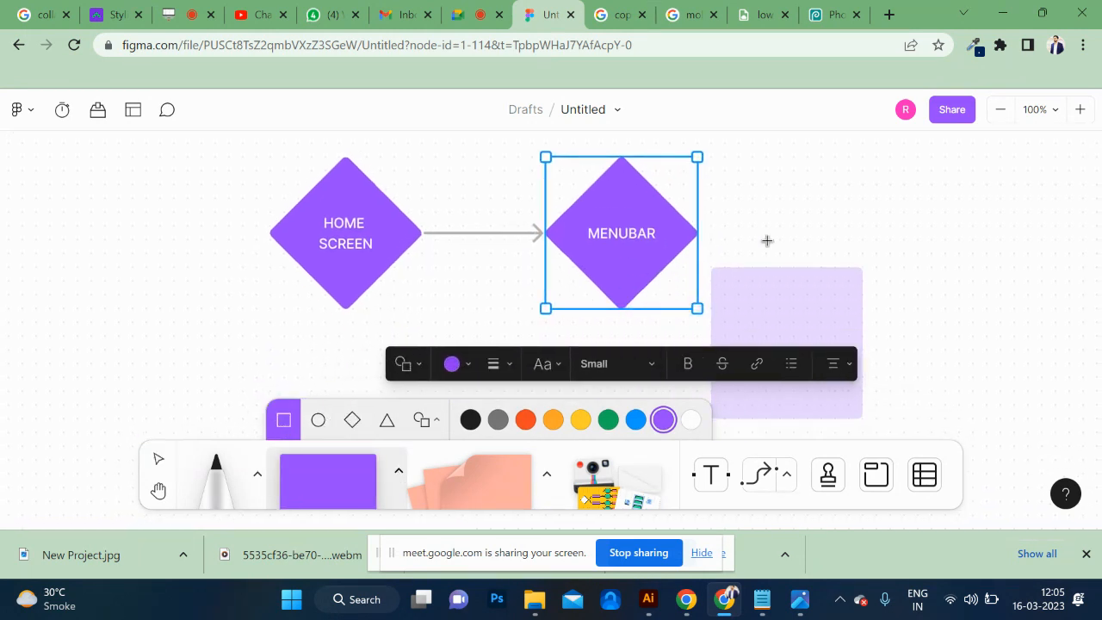
{"action": "left_click", "coordinate": [762, 153]}
{"action": "scroll", "coordinate": [745, 233], "scroll_direction": "right", "scroll_amount": 3}
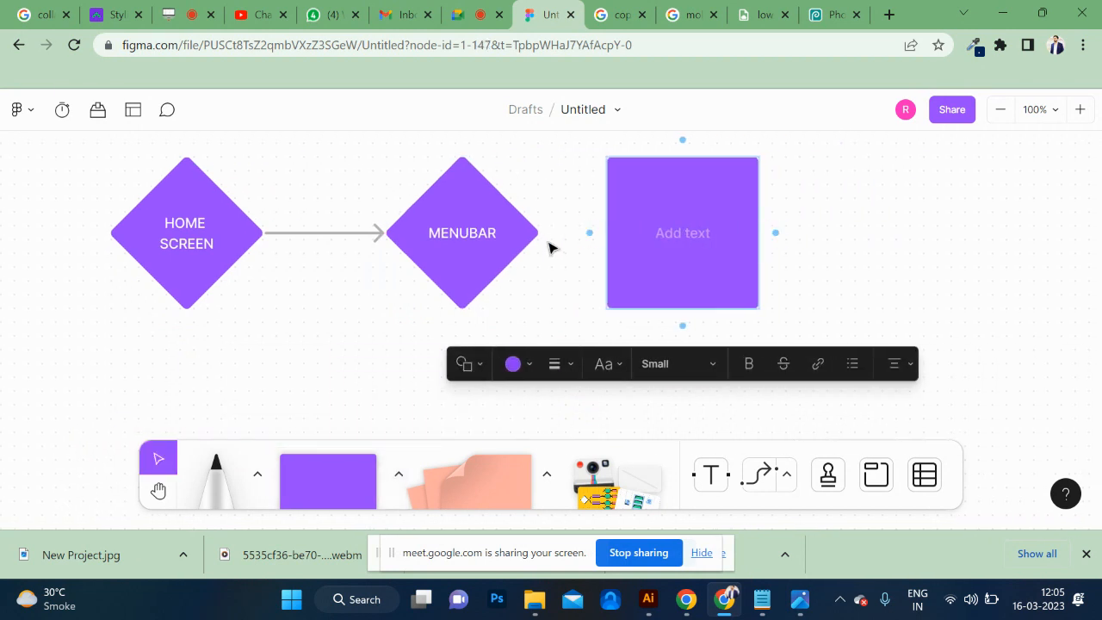
{"action": "left_click", "coordinate": [508, 227]}
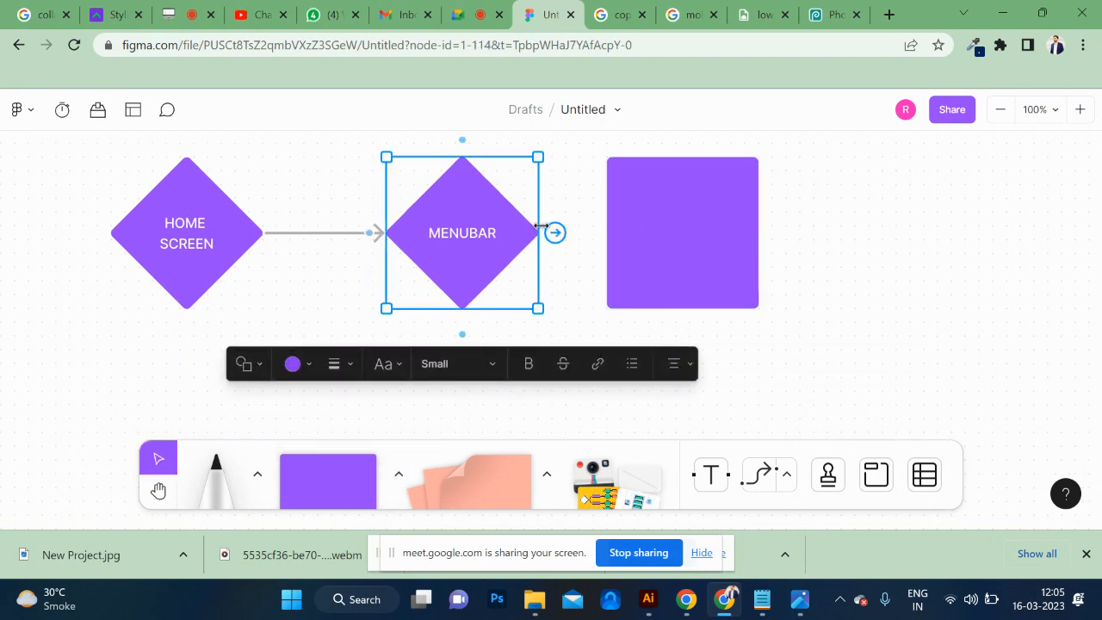
{"action": "left_click_drag", "start_coordinate": [556, 233], "coordinate": [609, 224]}
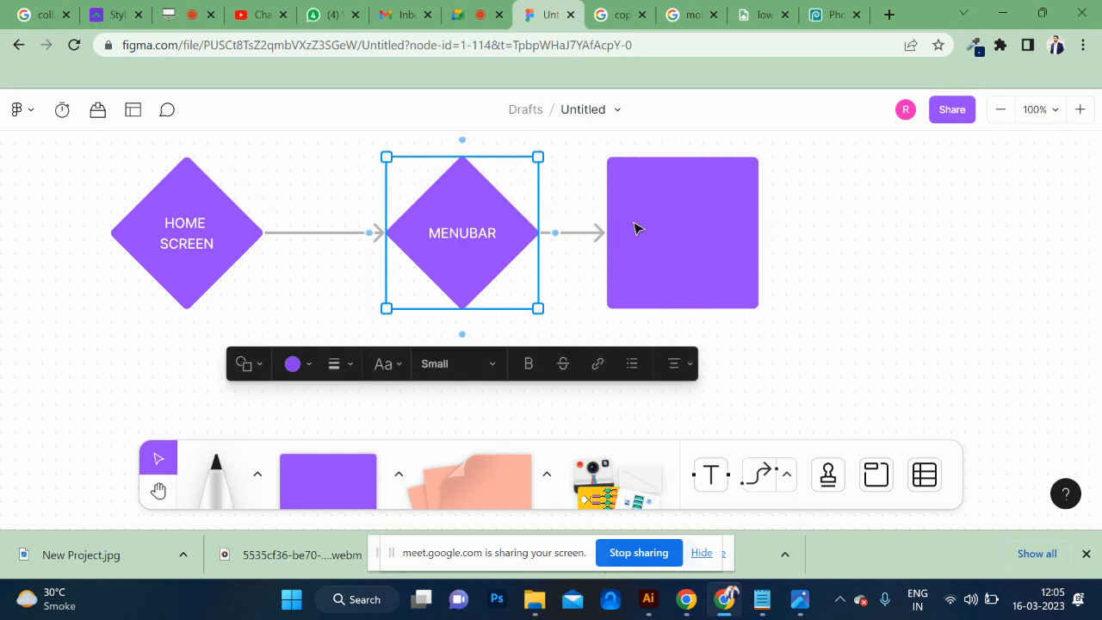
Label the square after MENUBAR as REGISTER.
{"action": "scroll", "coordinate": [635, 228], "scroll_direction": "right", "scroll_amount": 5}
{"action": "scroll", "coordinate": [635, 229], "scroll_direction": "up", "scroll_amount": 3}
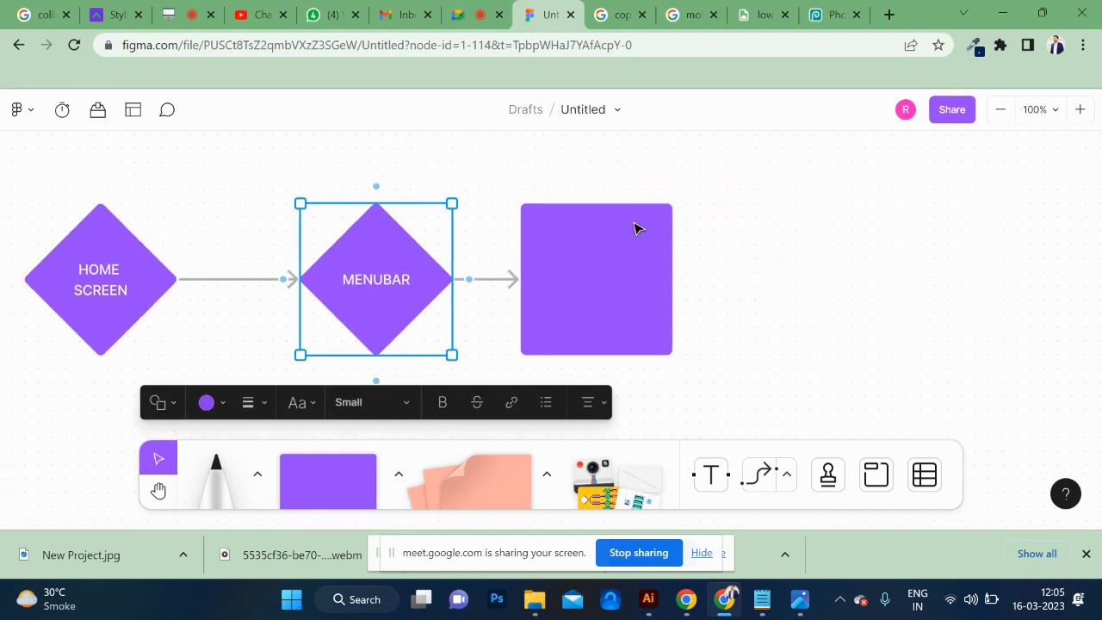
{"action": "left_click", "coordinate": [597, 263]}
{"action": "left_click", "coordinate": [598, 282]}
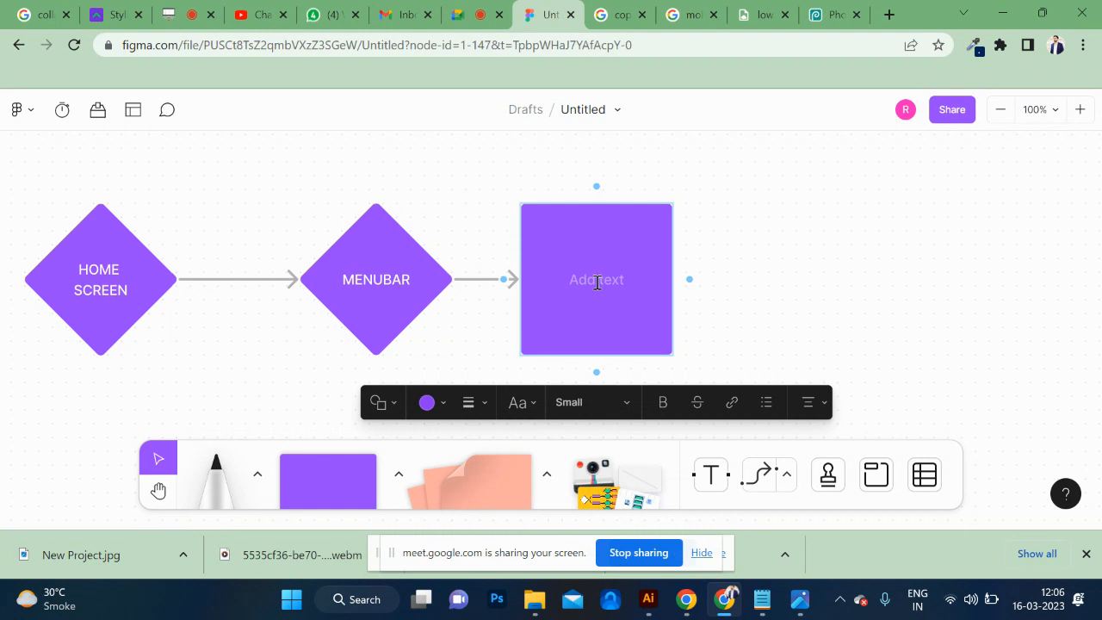
{"action": "type", "text": "REGISTER"}
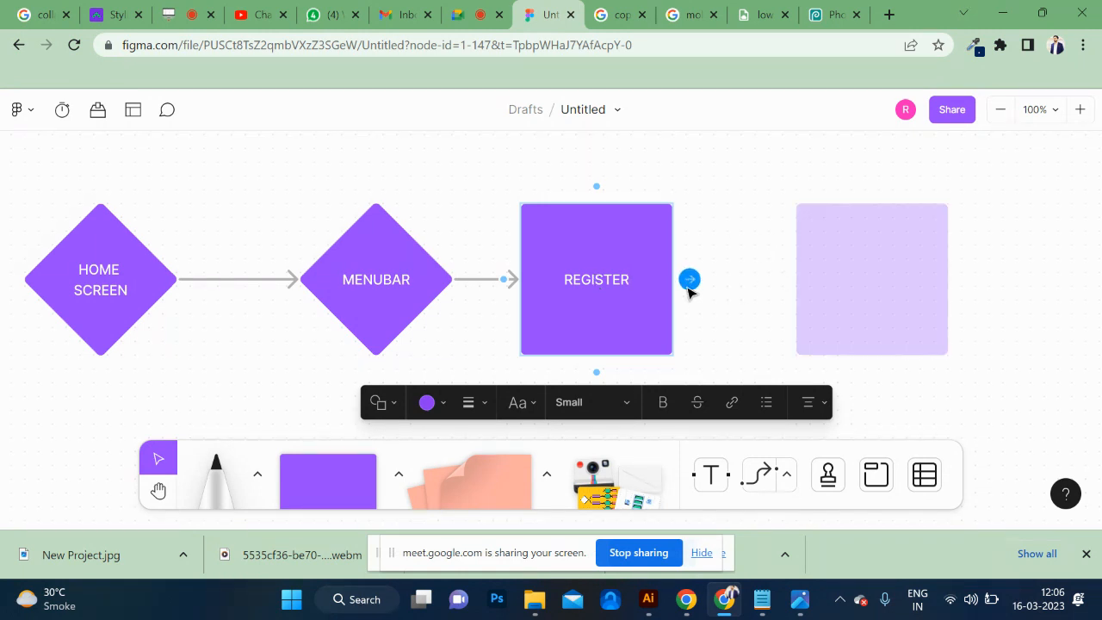
Add a connected square to the right of REGISTER and label it THANKS.
{"action": "scroll", "coordinate": [644, 213], "scroll_direction": "right", "scroll_amount": 5}
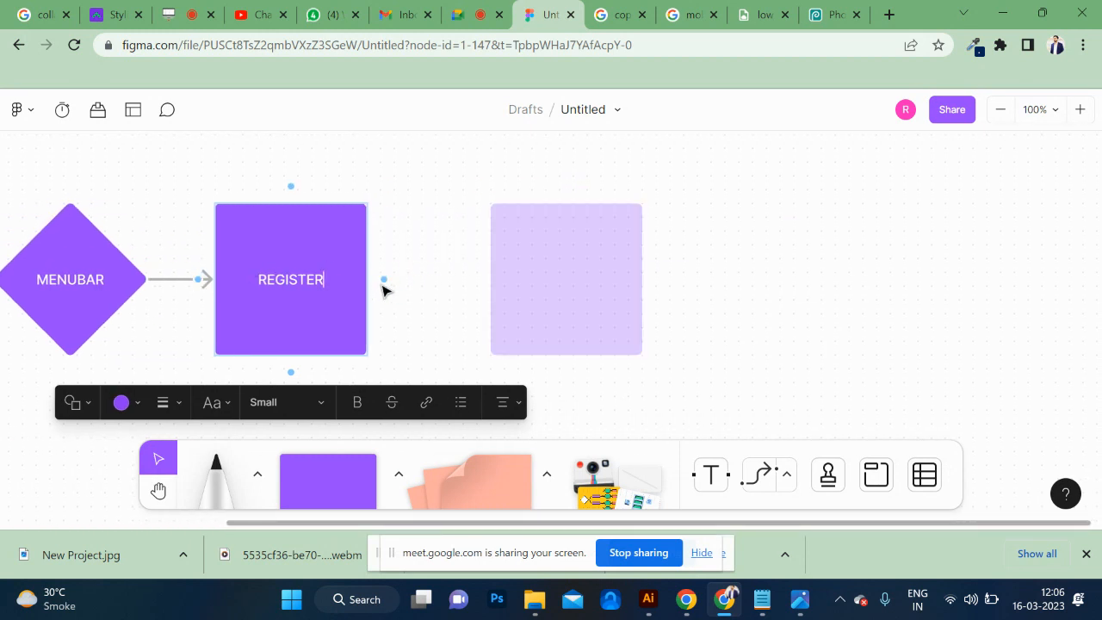
{"action": "left_click", "coordinate": [383, 282]}
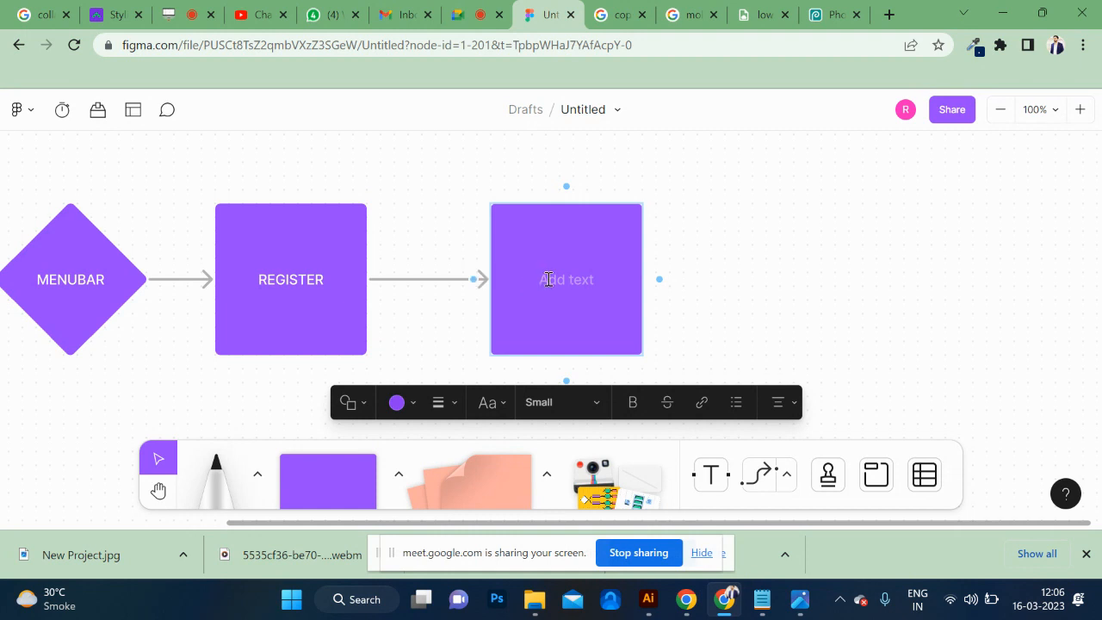
{"action": "type", "text": "THANKS"}
{"action": "left_click", "coordinate": [361, 325]}
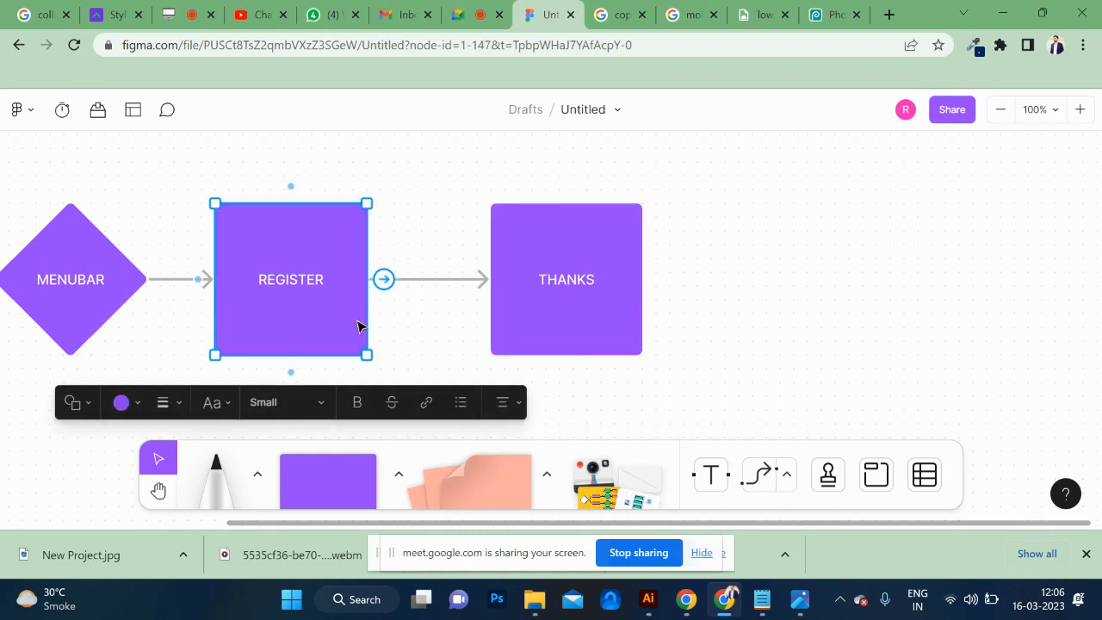
Place an unlabelled purple diamond below the gap between the REGISTER and THANKS squares.
{"action": "scroll", "coordinate": [388, 348], "scroll_direction": "down", "scroll_amount": 1}
{"action": "scroll", "coordinate": [385, 348], "scroll_direction": "down", "scroll_amount": 1}
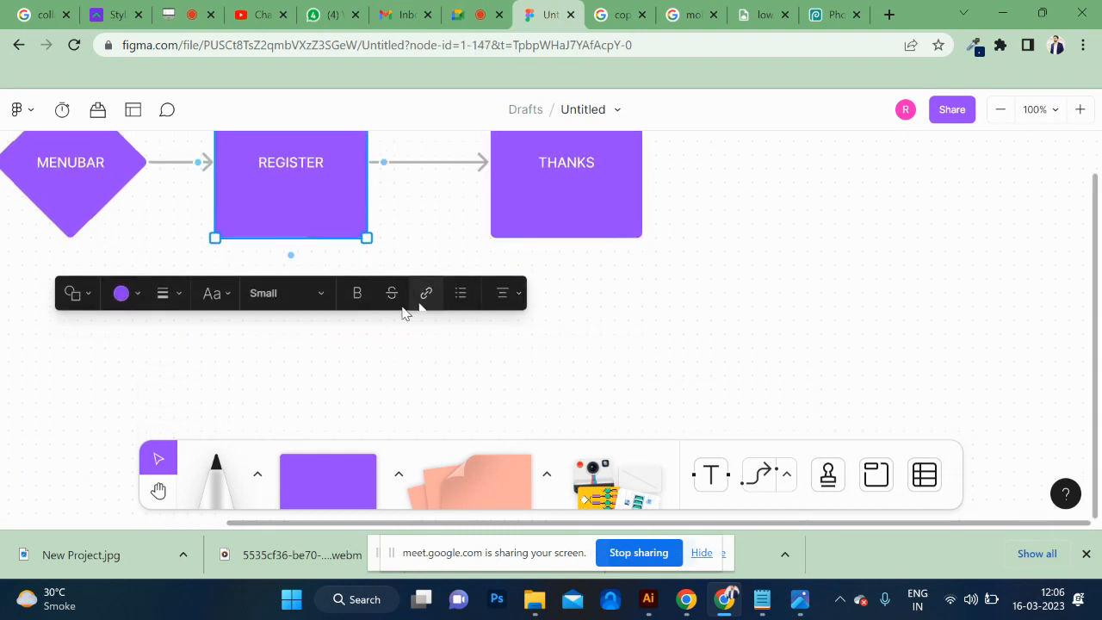
{"action": "left_click", "coordinate": [508, 401]}
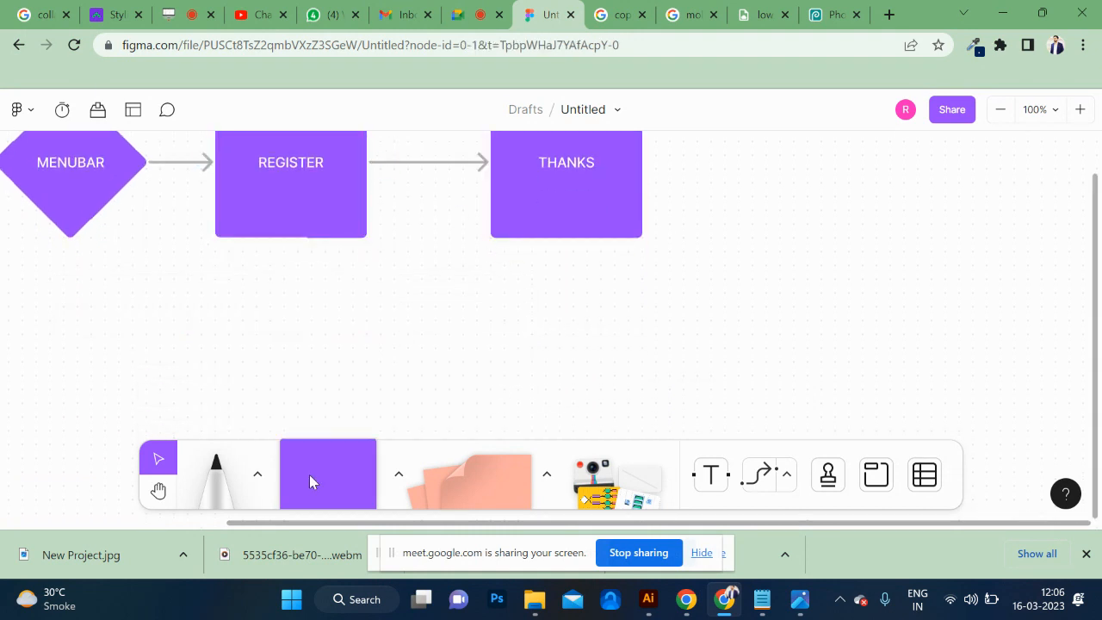
{"action": "left_click", "coordinate": [392, 485]}
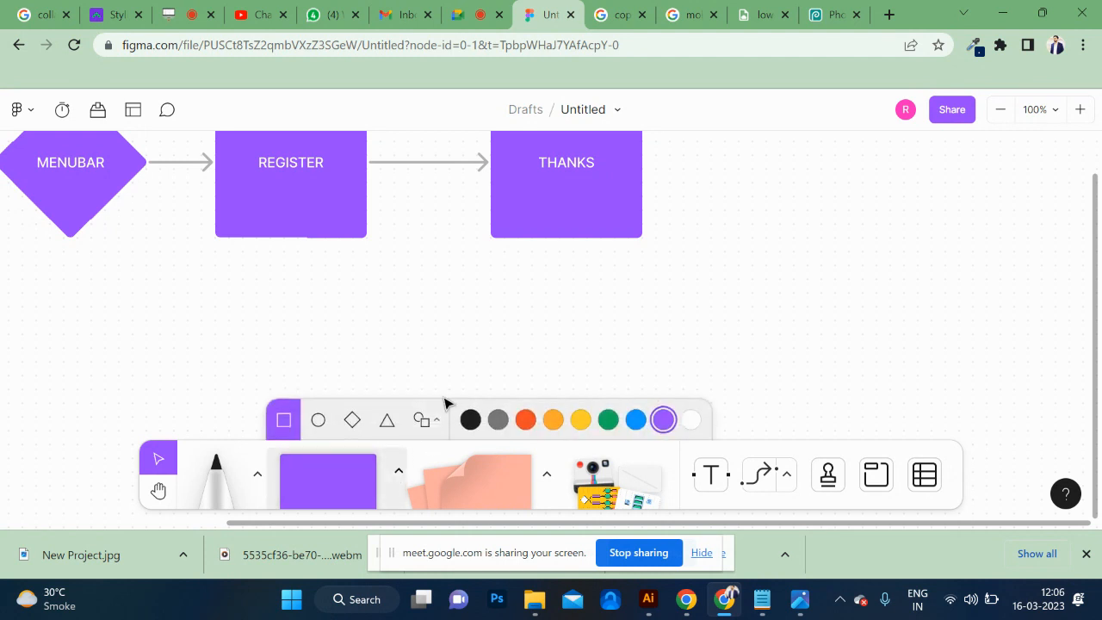
{"action": "left_click", "coordinate": [354, 421]}
{"action": "left_click", "coordinate": [463, 280]}
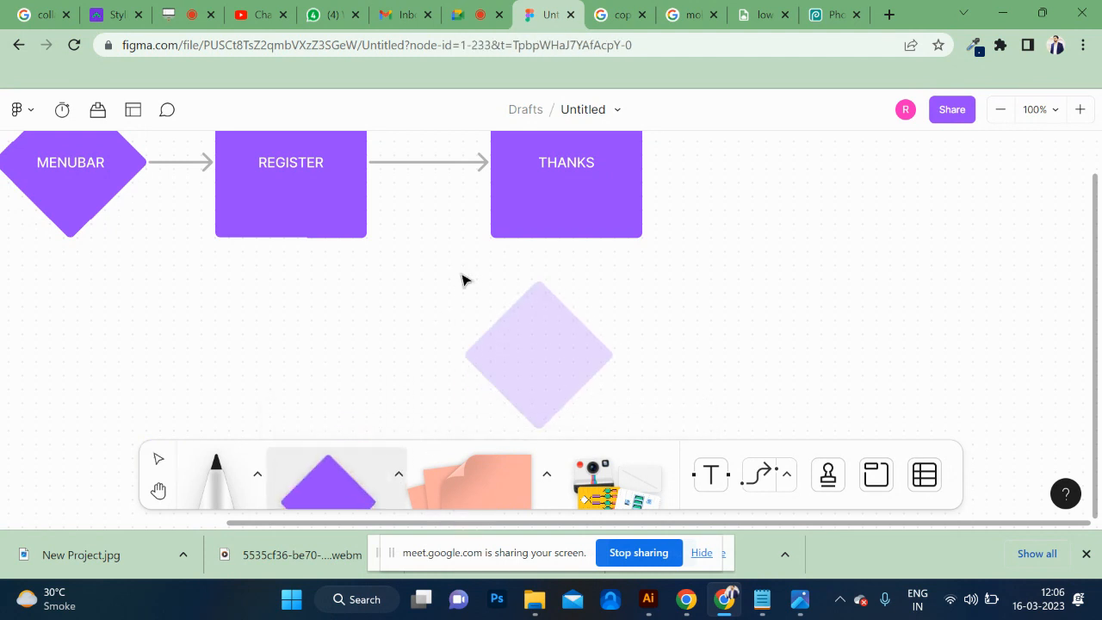
Connect the REGISTER square to the unlabelled purple diamond below it with an arrow.
{"action": "left_click", "coordinate": [288, 209]}
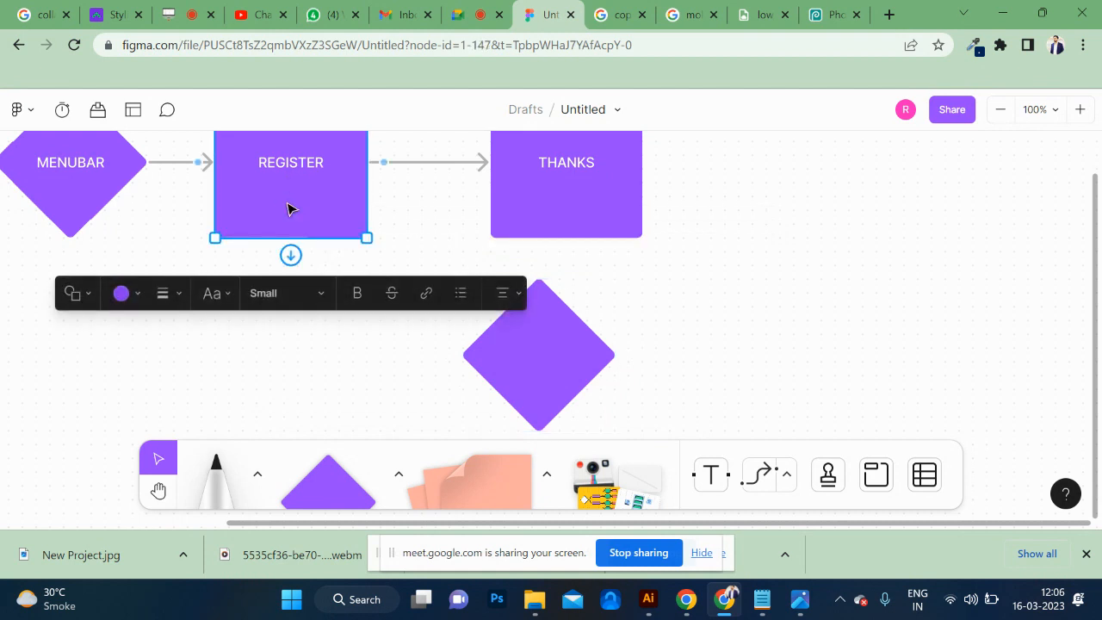
{"action": "left_click", "coordinate": [769, 479]}
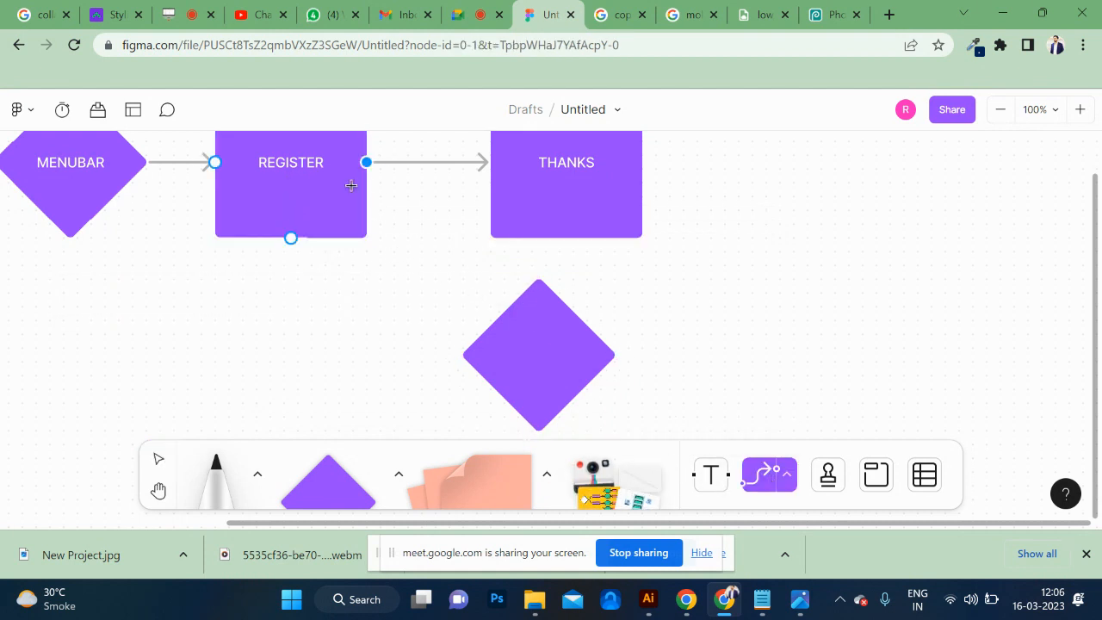
{"action": "left_click_drag", "start_coordinate": [367, 162], "coordinate": [489, 335]}
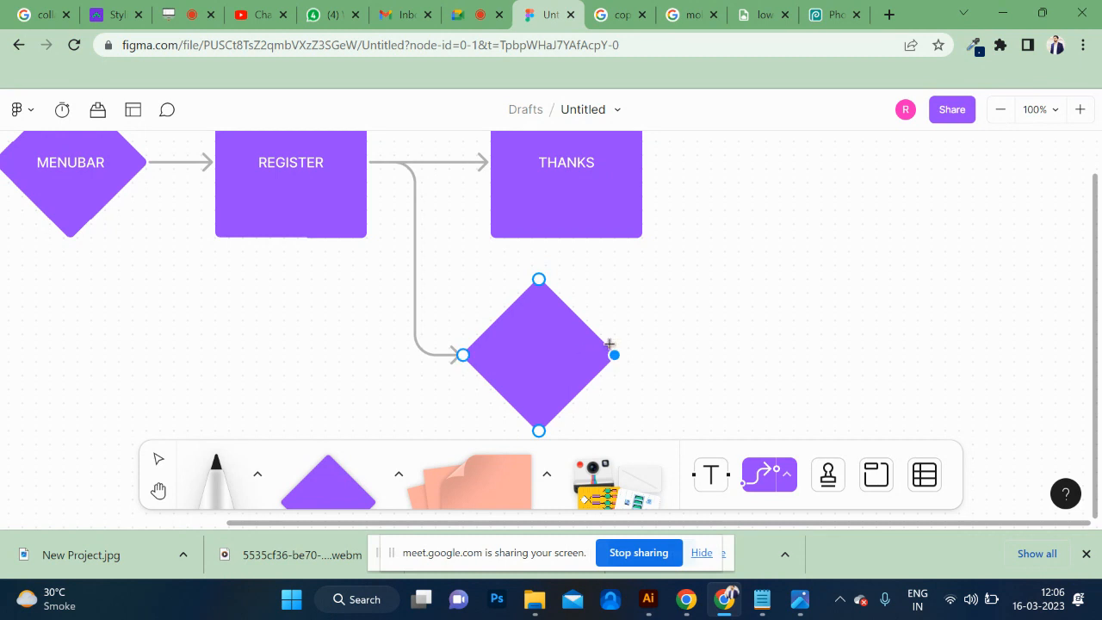
Label the purple diamond below THANKS as LOGIN.
{"action": "left_click", "coordinate": [583, 354]}
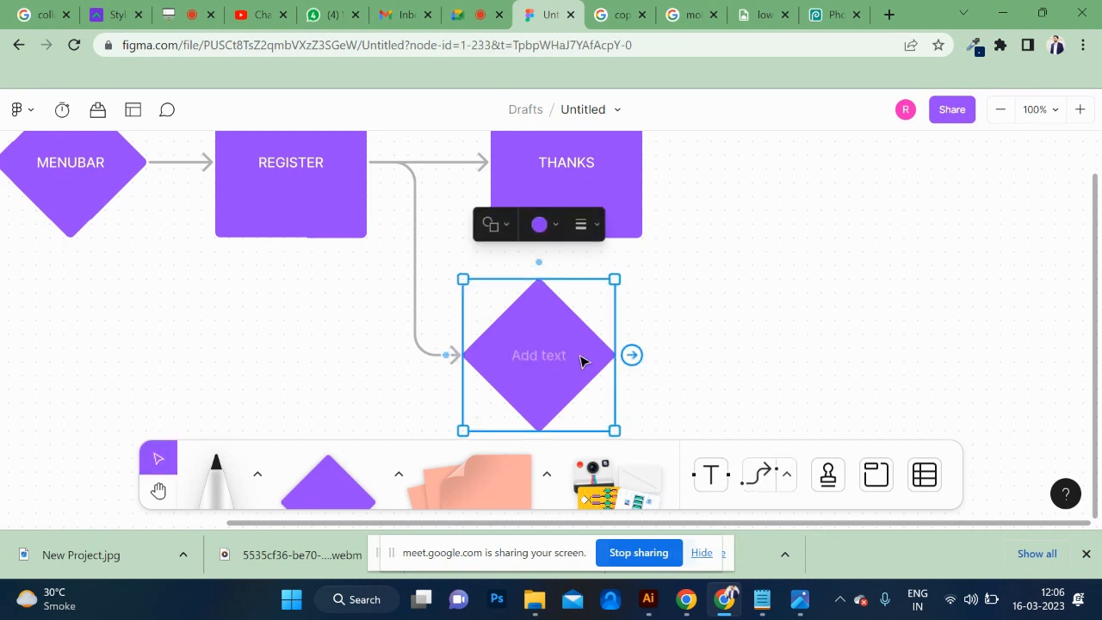
{"action": "left_click", "coordinate": [540, 357]}
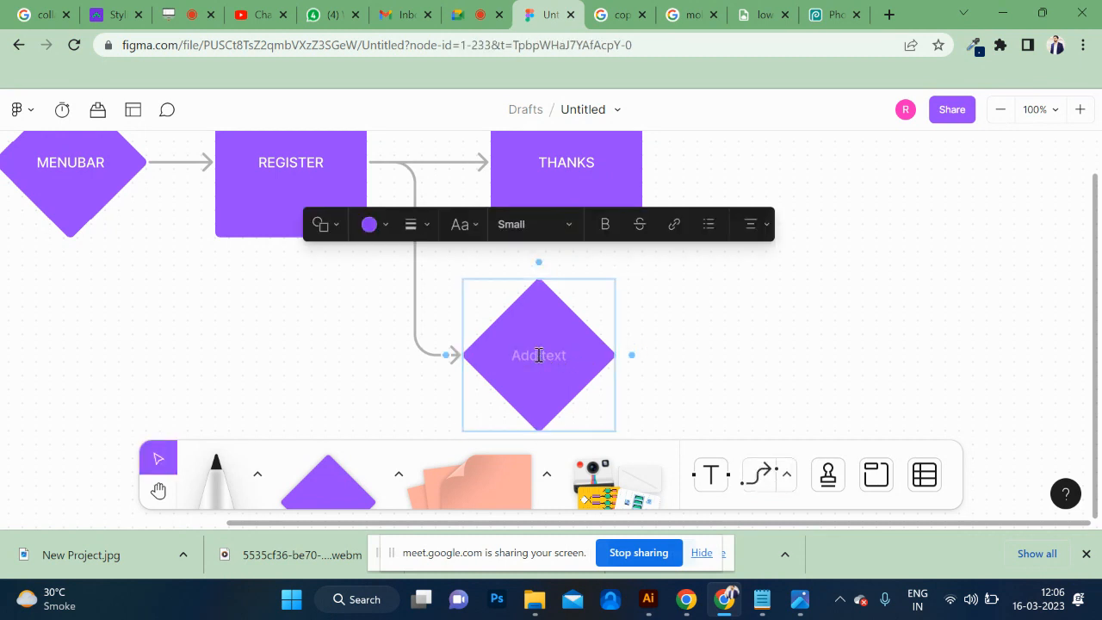
{"action": "type", "text": "LOR"}
{"action": "key", "text": "BackSpace"}
{"action": "type", "text": "GIN"}
{"action": "scroll", "coordinate": [517, 283], "scroll_direction": "up", "scroll_amount": 3}
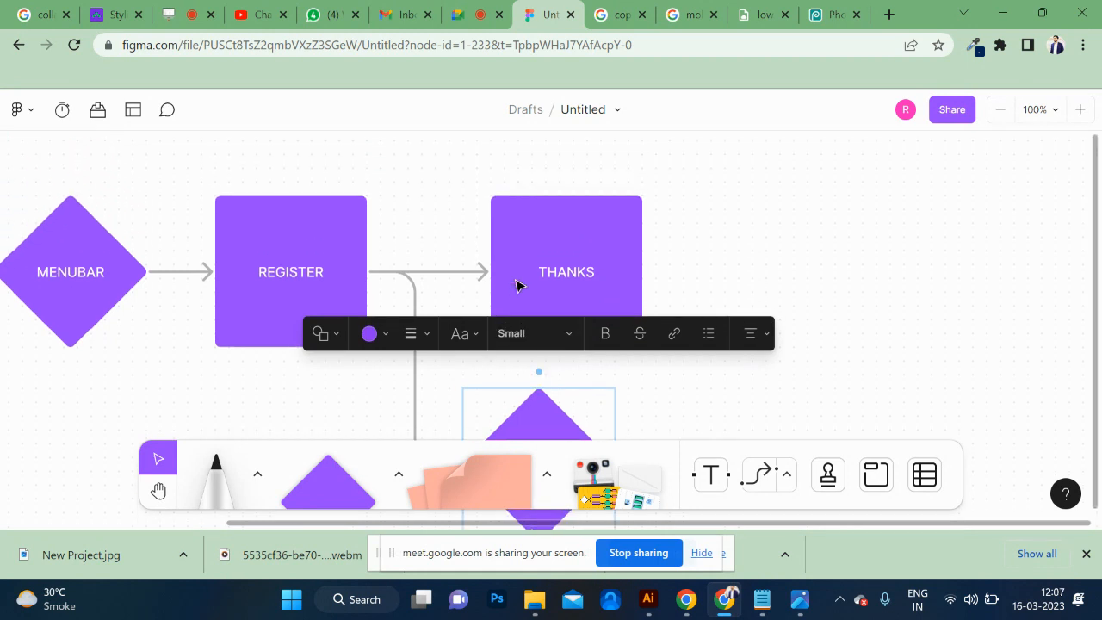
{"action": "scroll", "coordinate": [532, 259], "scroll_direction": "down", "scroll_amount": 2}
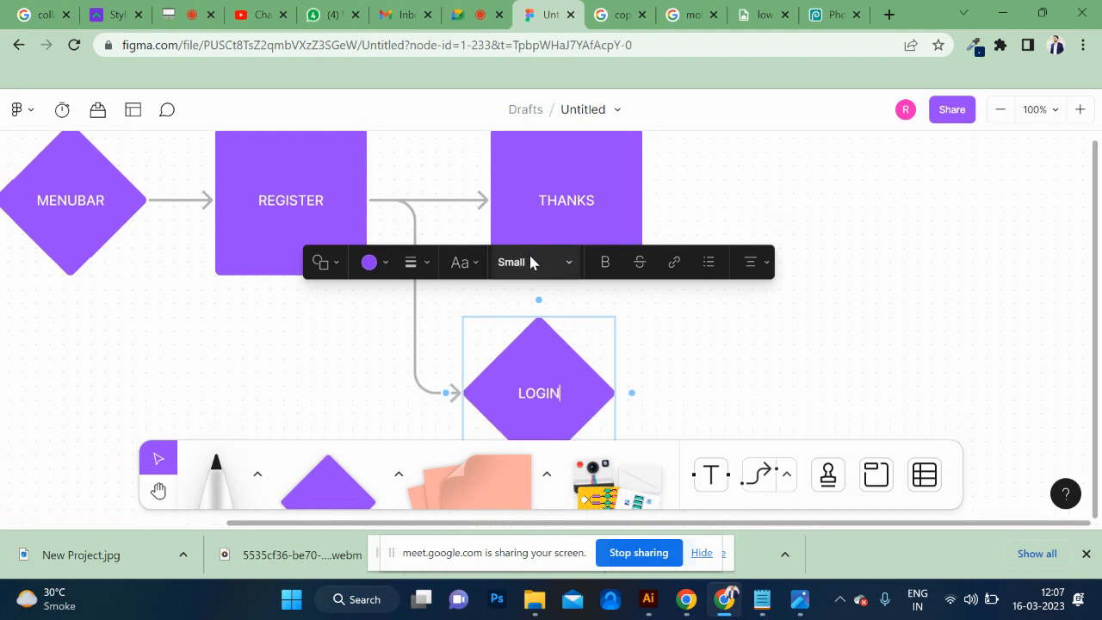
Place a new diamond above the THANKS square and fill it with orange.
{"action": "scroll", "coordinate": [531, 258], "scroll_direction": "up", "scroll_amount": 2}
{"action": "left_click", "coordinate": [339, 250]}
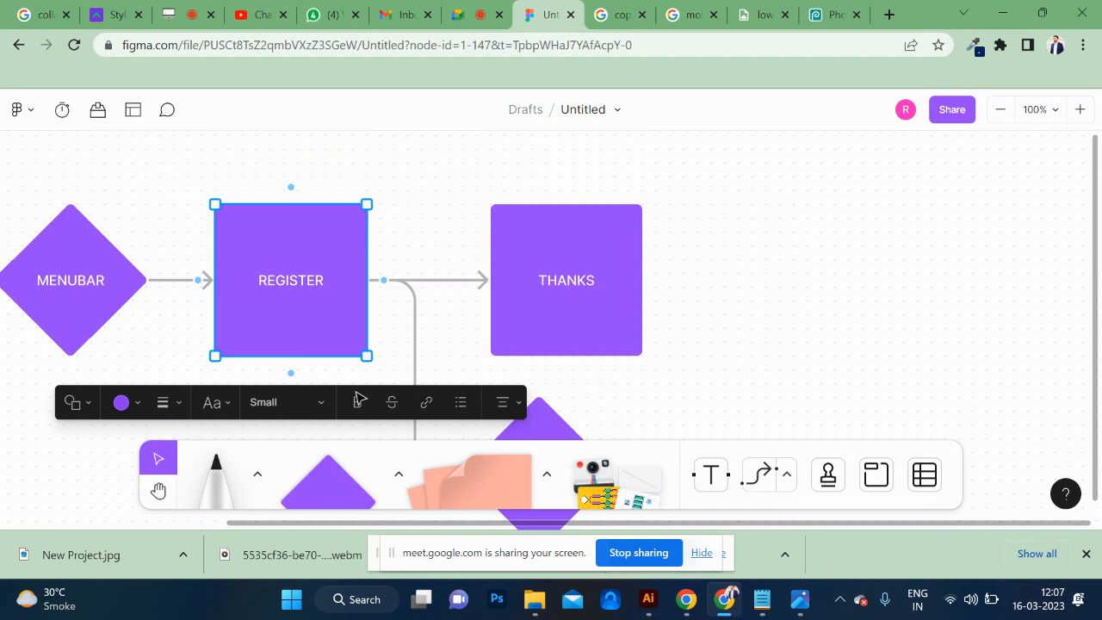
{"action": "left_click", "coordinate": [326, 473]}
{"action": "scroll", "coordinate": [539, 152], "scroll_direction": "up", "scroll_amount": 2}
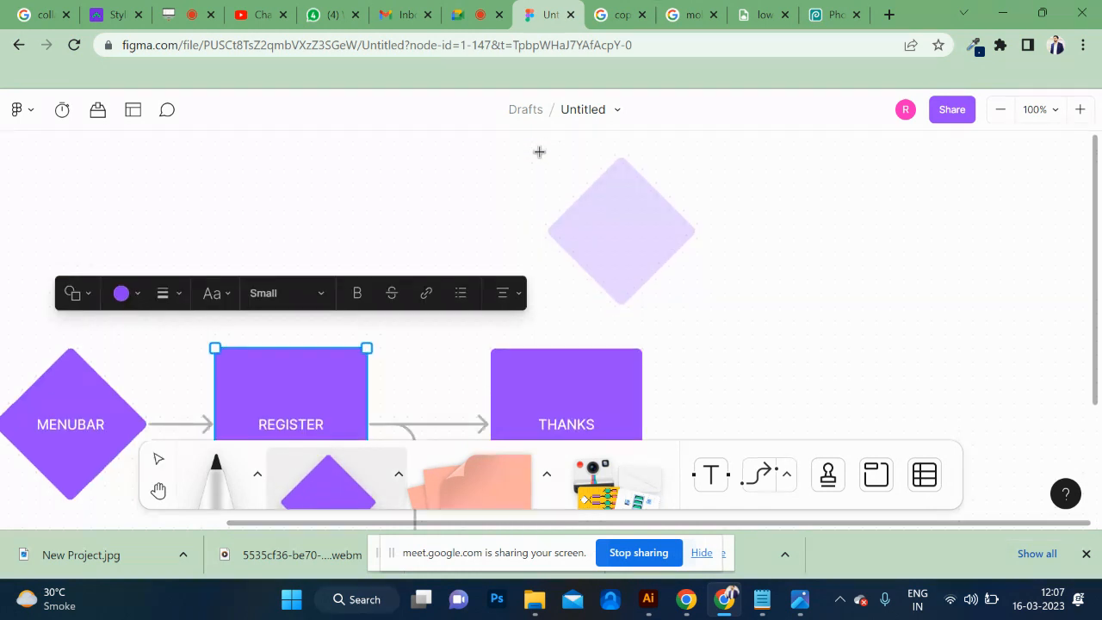
{"action": "left_click", "coordinate": [473, 180]}
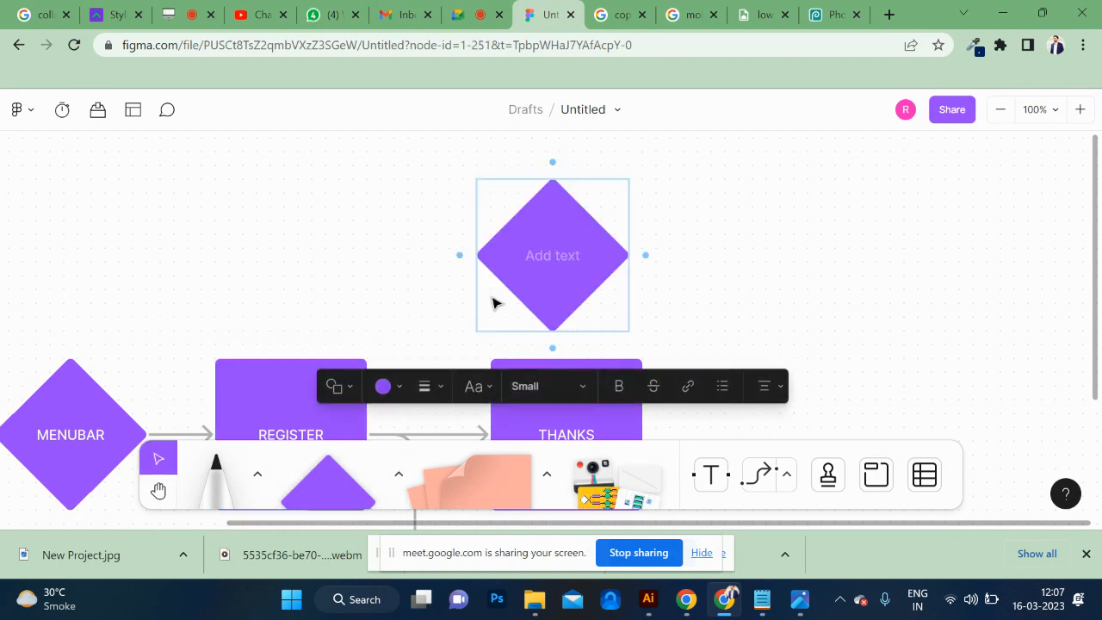
{"action": "left_click", "coordinate": [402, 390]}
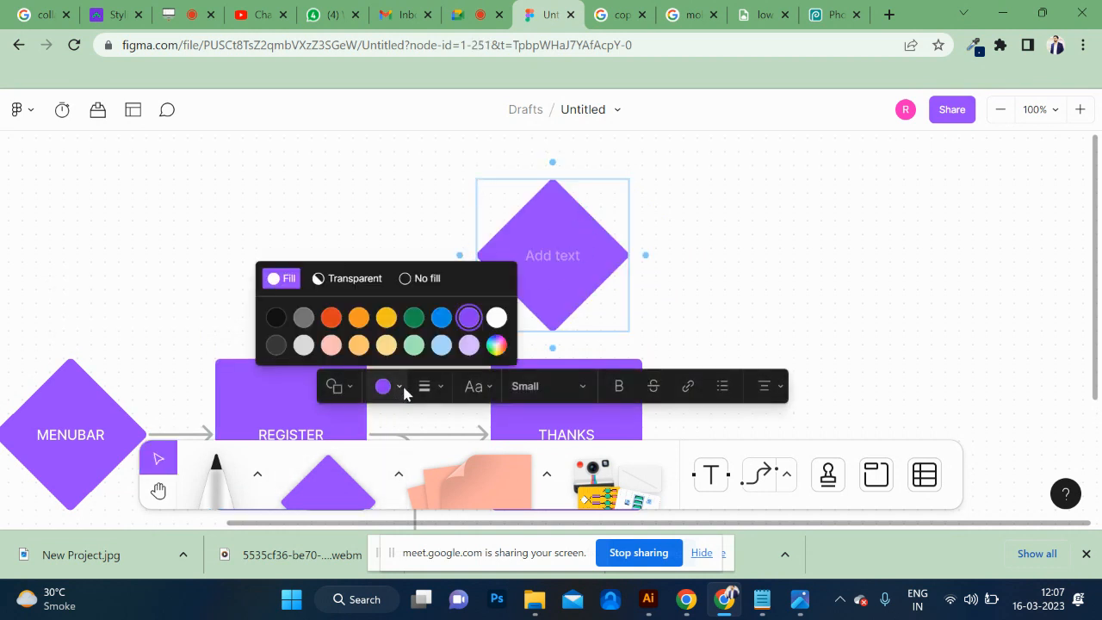
{"action": "left_click", "coordinate": [360, 320]}
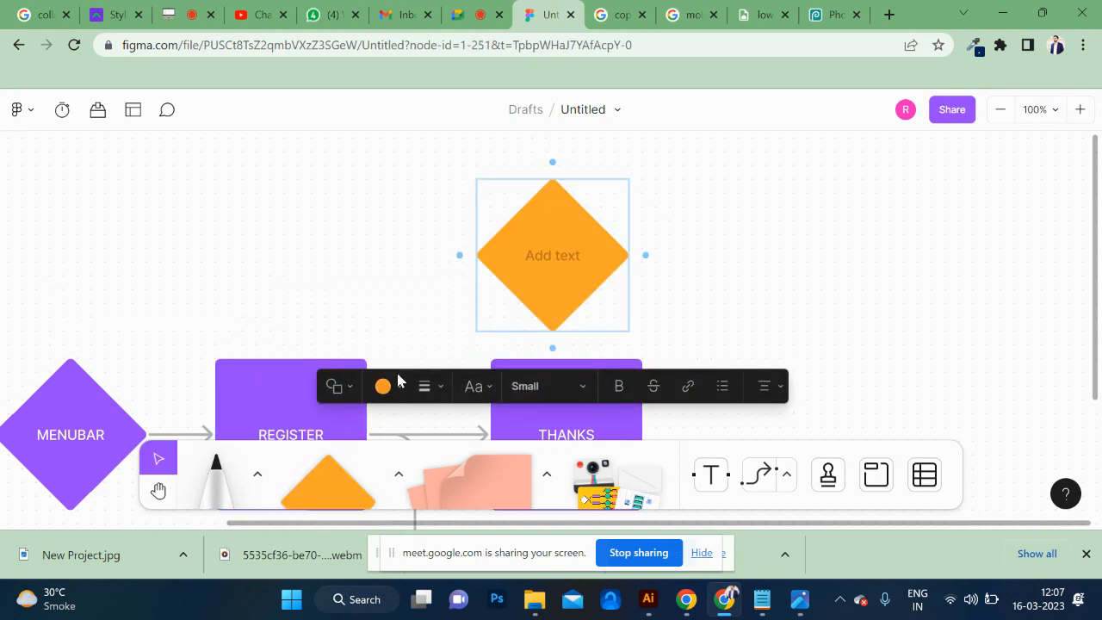
Connect the REGISTER square to the orange diamond with an arrow.
{"action": "scroll", "coordinate": [284, 332], "scroll_direction": "down", "scroll_amount": 3}
{"action": "scroll", "coordinate": [314, 239], "scroll_direction": "up", "scroll_amount": 1}
{"action": "left_click", "coordinate": [320, 235]}
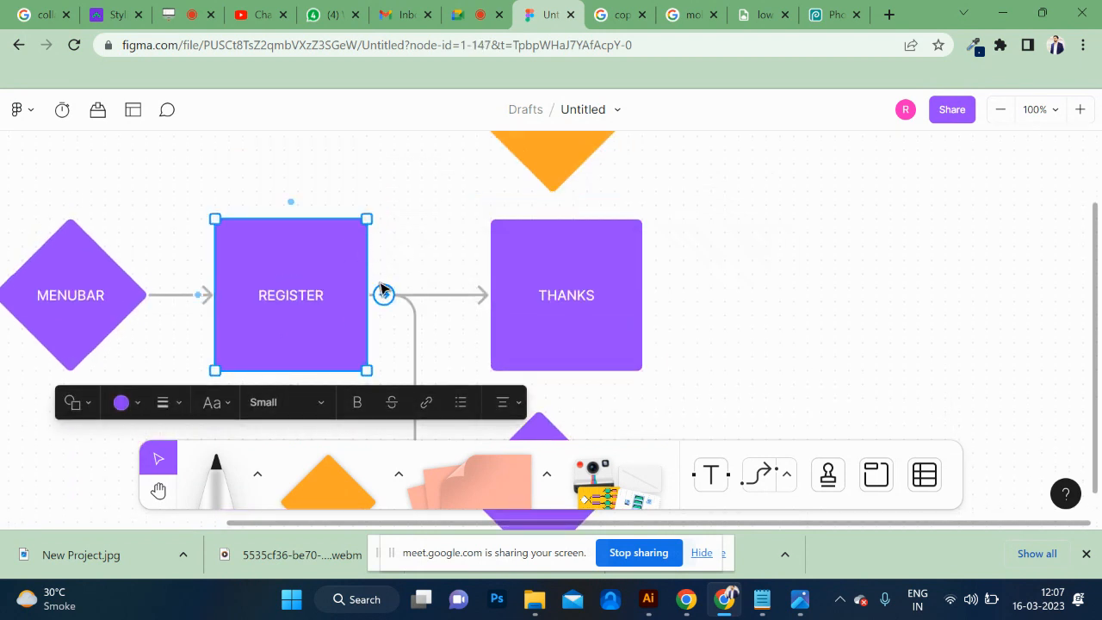
{"action": "left_click_drag", "start_coordinate": [384, 294], "coordinate": [471, 157]}
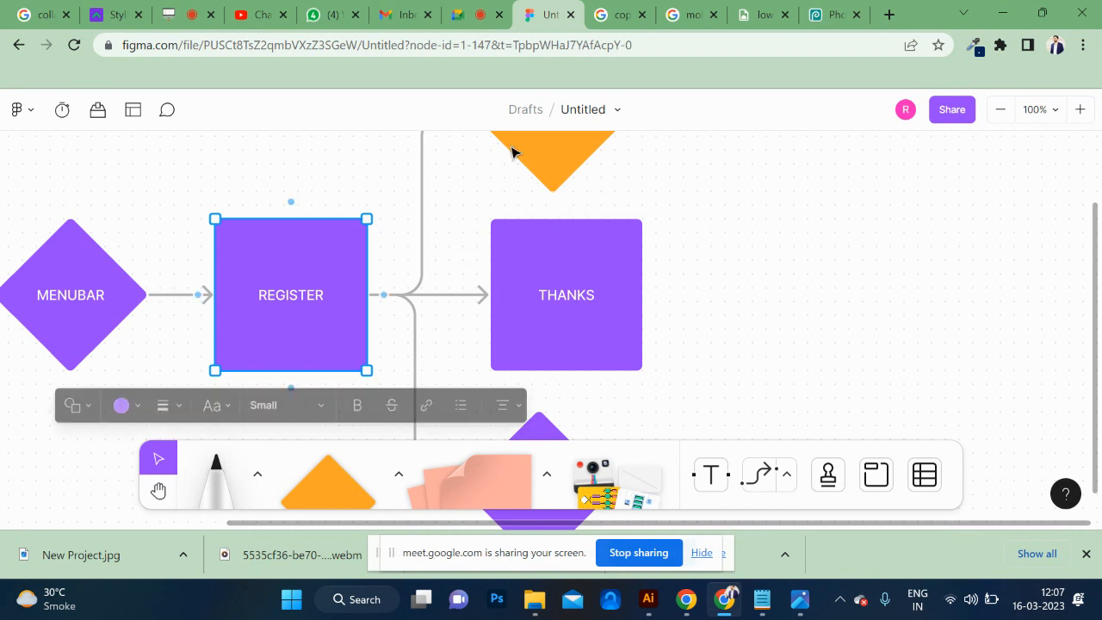
Label the orange diamond EMAIL VERIFY on two lines.
{"action": "scroll", "coordinate": [511, 152], "scroll_direction": "up", "scroll_amount": 2}
{"action": "left_click", "coordinate": [544, 253]}
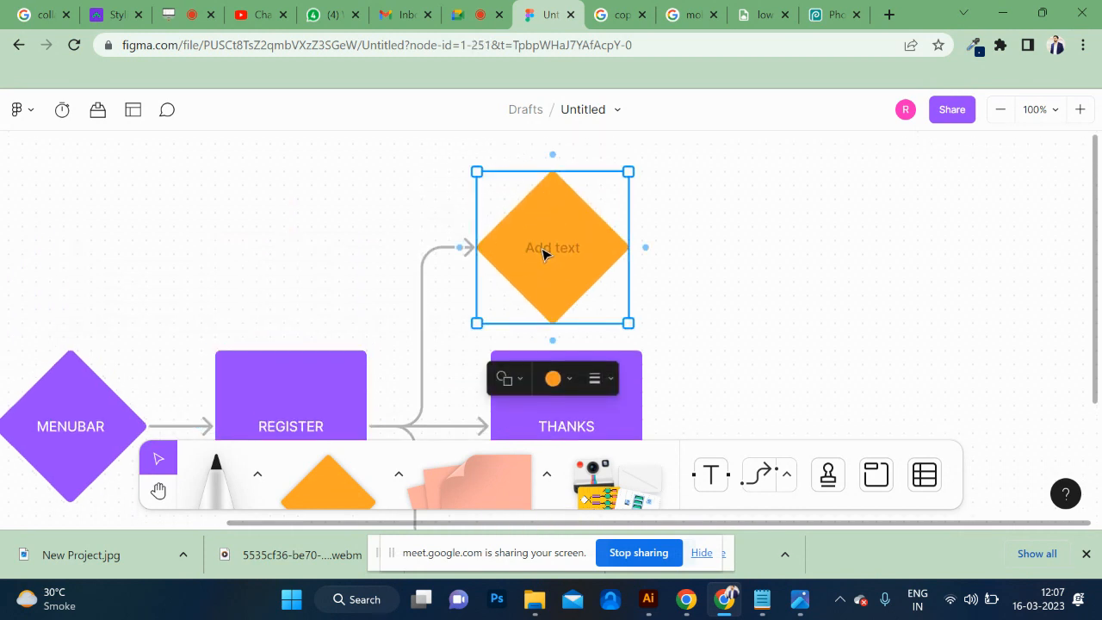
{"action": "left_click", "coordinate": [549, 251]}
{"action": "type", "text": "L"}
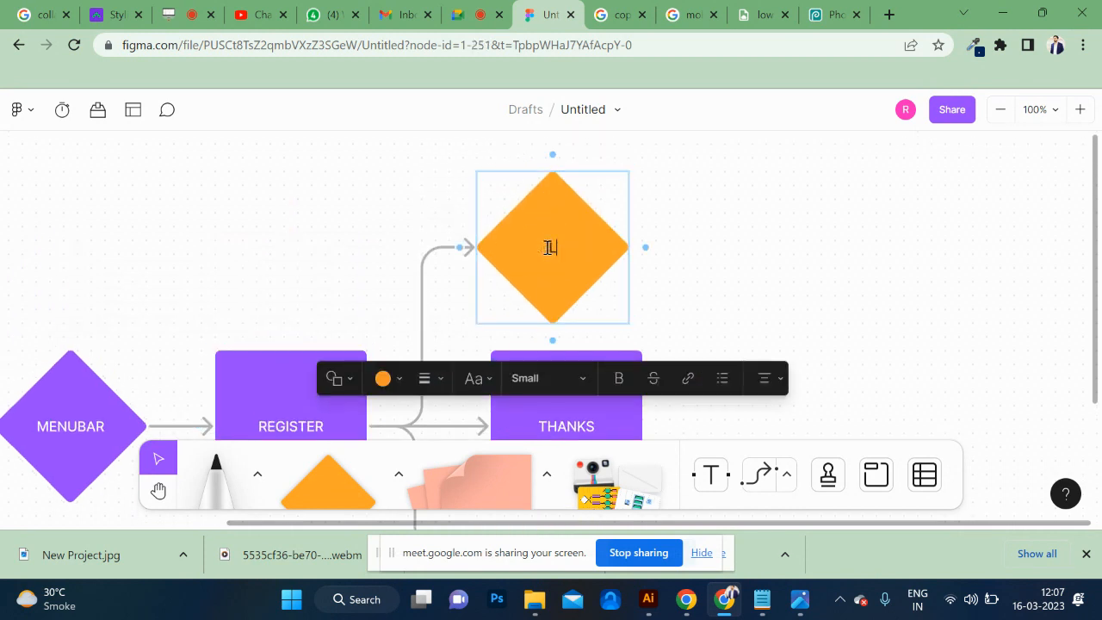
{"action": "key", "text": "BackSpace"}
{"action": "type", "text": "EMAIL"}
{"action": "key", "text": "Return"}
{"action": "type", "text": "VERIFY"}
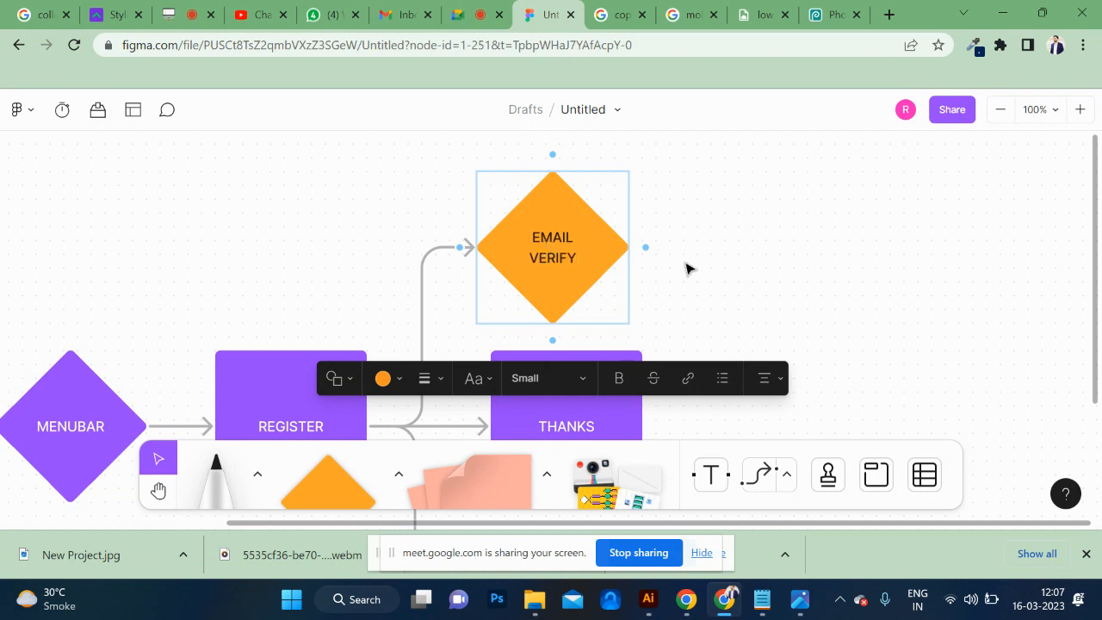
{"action": "left_click", "coordinate": [762, 284]}
Add a purple diamond to the right of THANKS, connected by an arrow from LOGIN, and label it DASHBOARD.
{"action": "scroll", "coordinate": [762, 284], "scroll_direction": "right", "scroll_amount": 1}
{"action": "scroll", "coordinate": [762, 284], "scroll_direction": "left", "scroll_amount": 1}
{"action": "scroll", "coordinate": [762, 284], "scroll_direction": "down", "scroll_amount": 5}
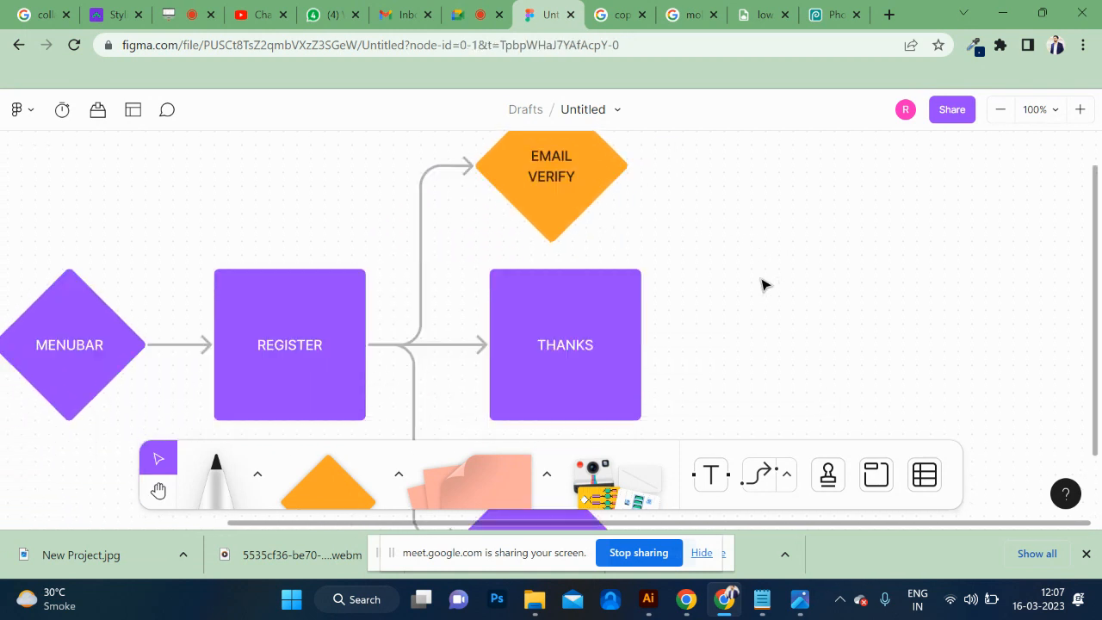
{"action": "scroll", "coordinate": [762, 284], "scroll_direction": "up", "scroll_amount": 1}
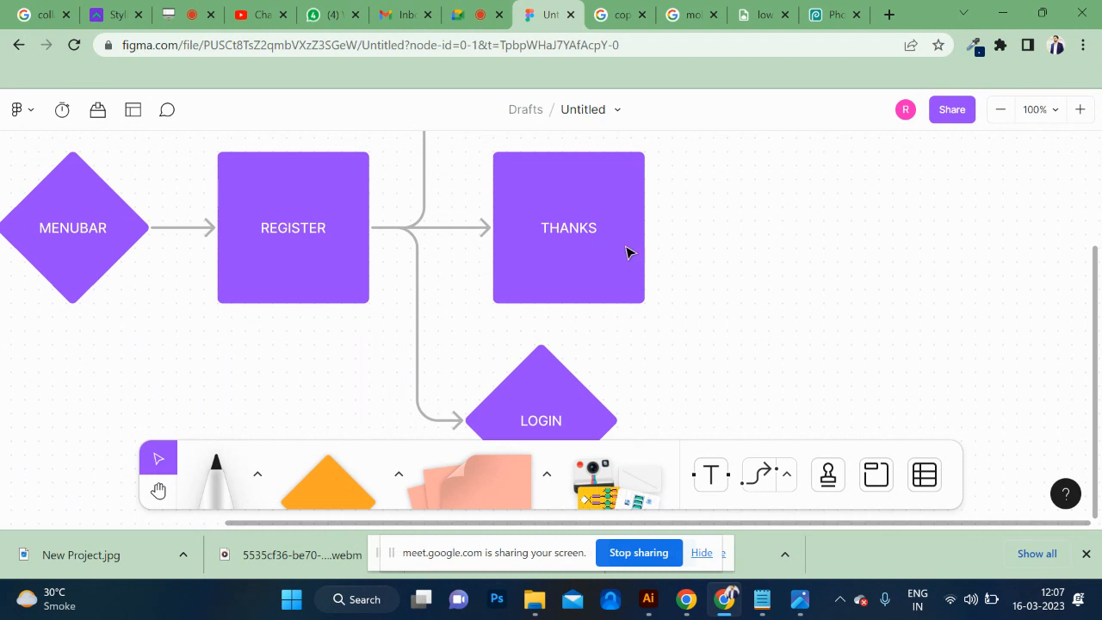
{"action": "left_click", "coordinate": [574, 400]}
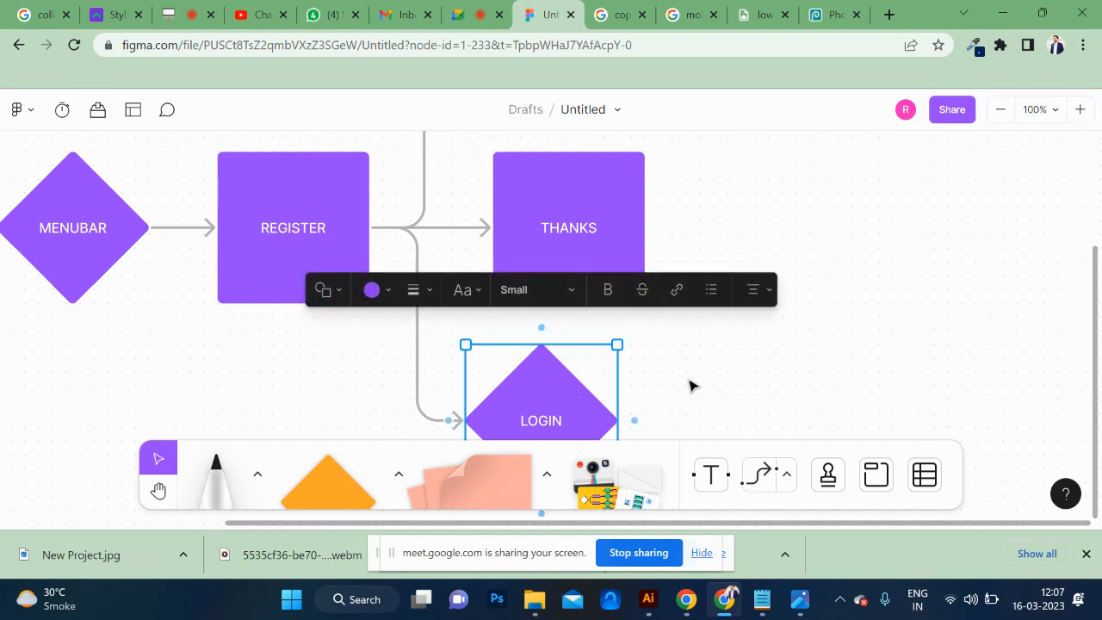
{"action": "mouse_move", "coordinate": [635, 421]}
{"action": "left_click_drag", "start_coordinate": [681, 419], "coordinate": [747, 238]}
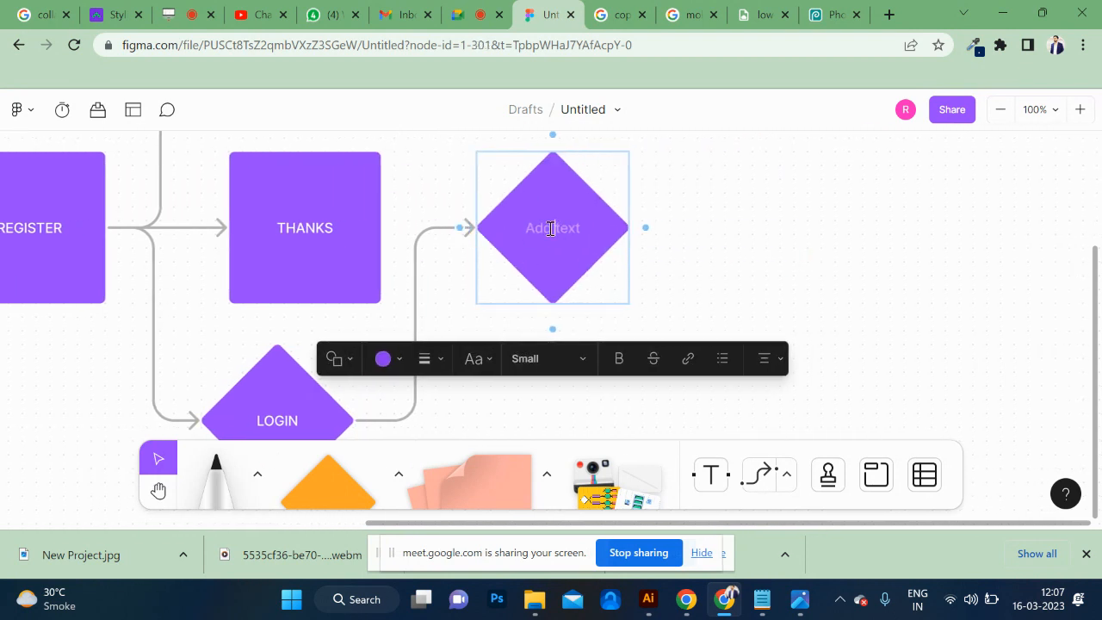
{"action": "type", "text": "DASHBOARD"}
Add a second connected diamond to the right of LOGIN, below DASHBOARD, and label it FORGET PASSWORD.
{"action": "scroll", "coordinate": [472, 270], "scroll_direction": "down", "scroll_amount": 4}
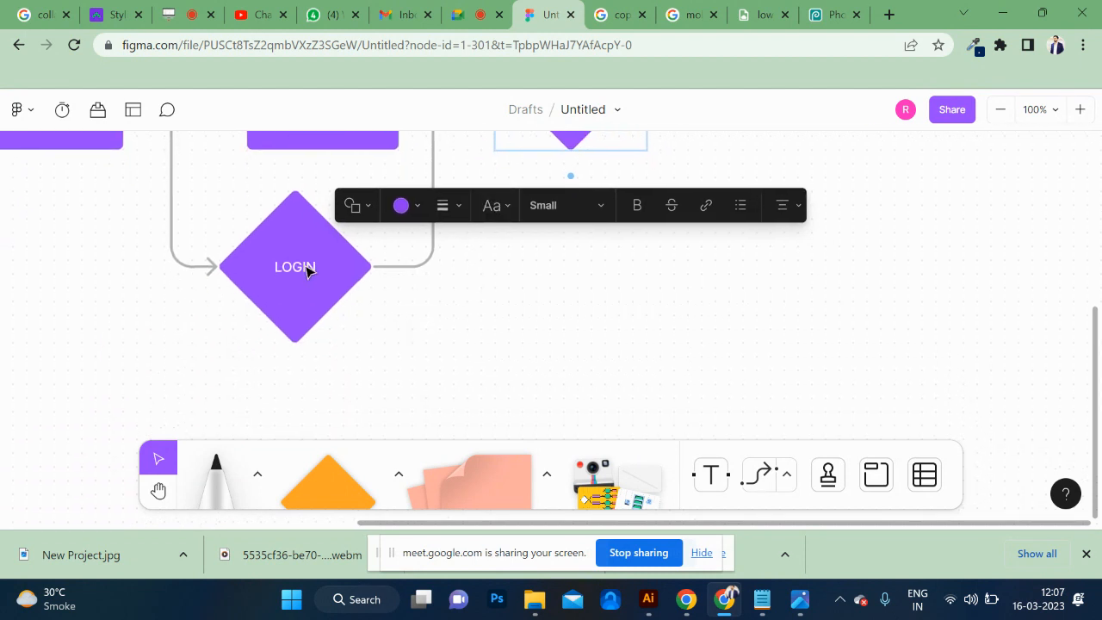
{"action": "left_click_drag", "start_coordinate": [304, 267], "coordinate": [617, 281]}
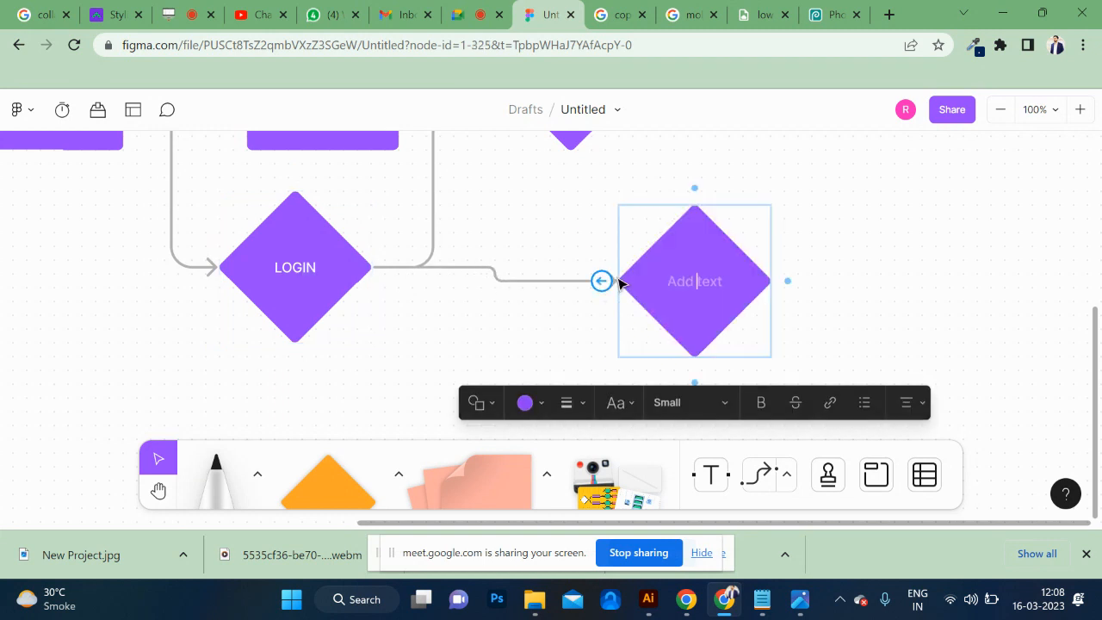
{"action": "type", "text": "FORGER"}
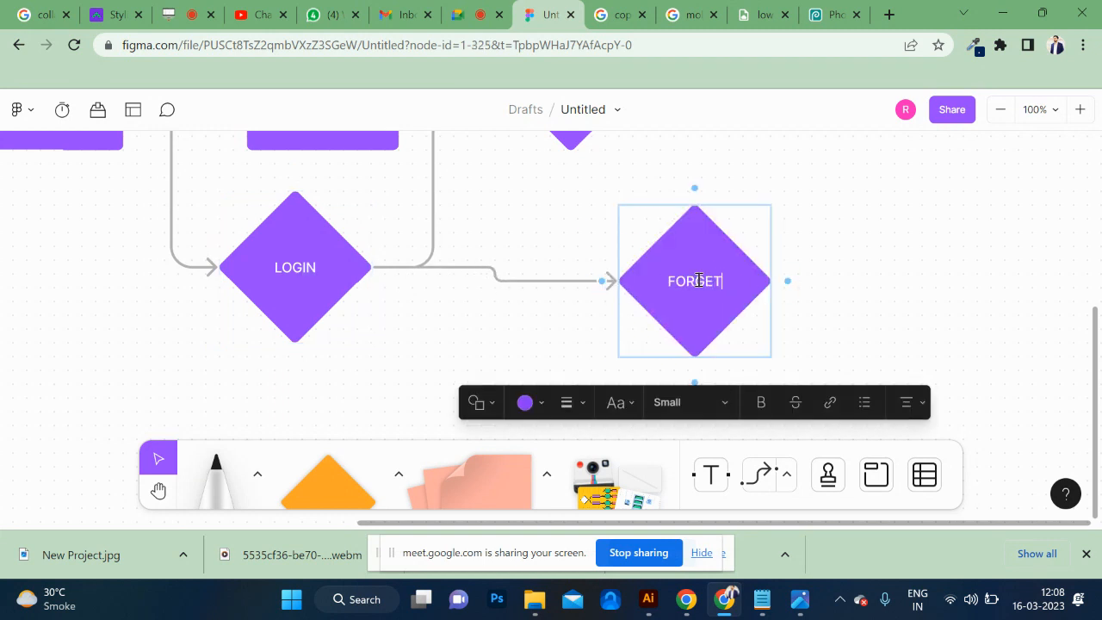
{"action": "type", "text": " PASSWORD"}
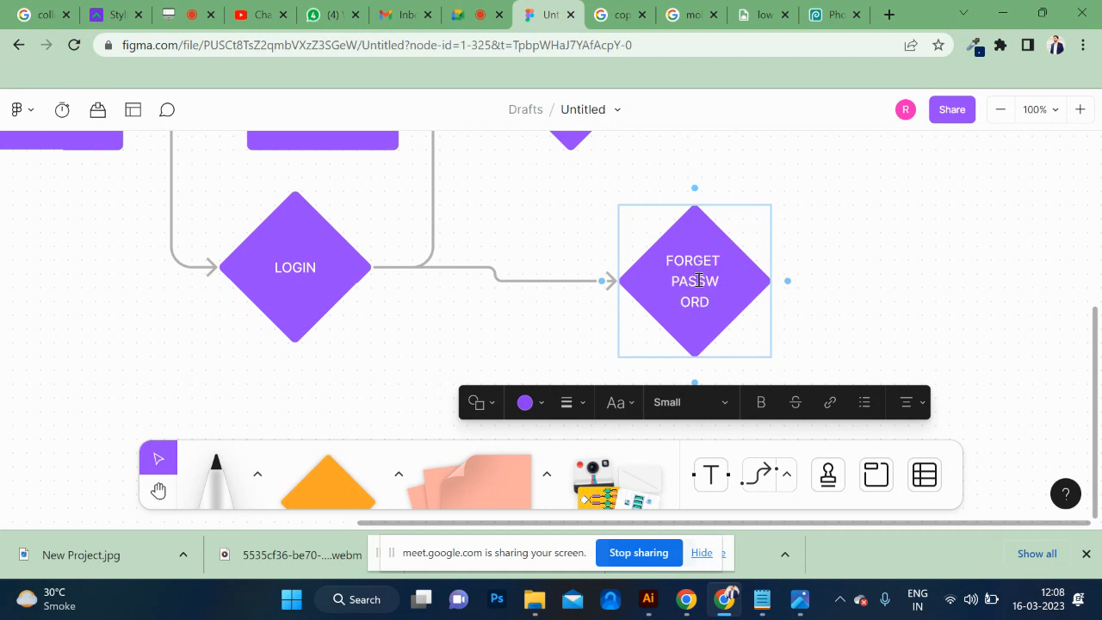
{"action": "scroll", "coordinate": [698, 281], "scroll_direction": "up", "scroll_amount": 3}
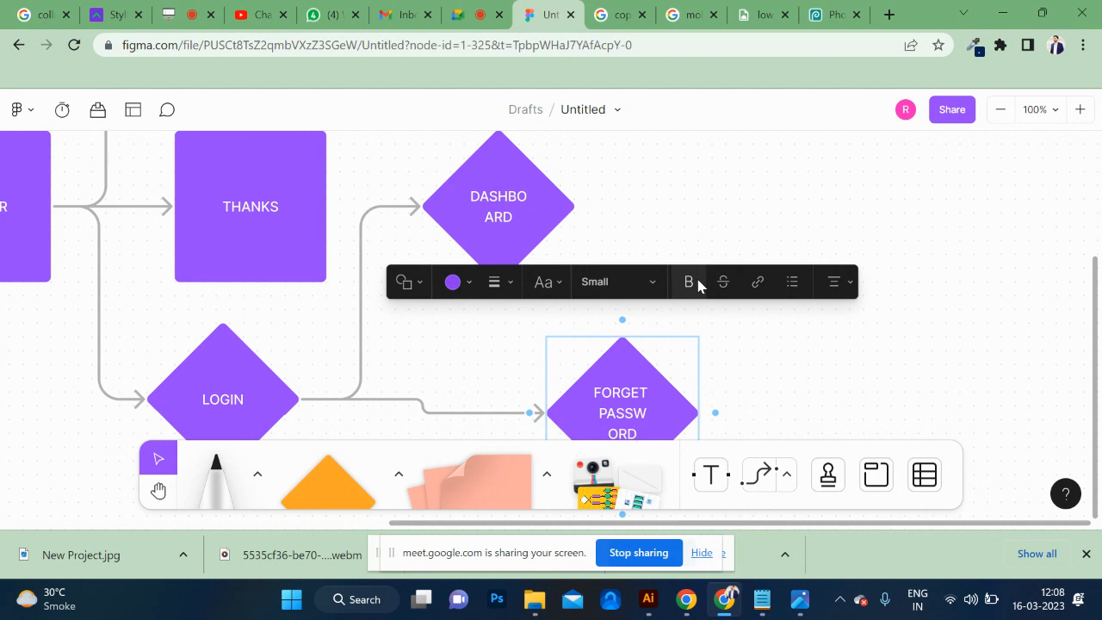
{"action": "scroll", "coordinate": [698, 286], "scroll_direction": "up", "scroll_amount": 4}
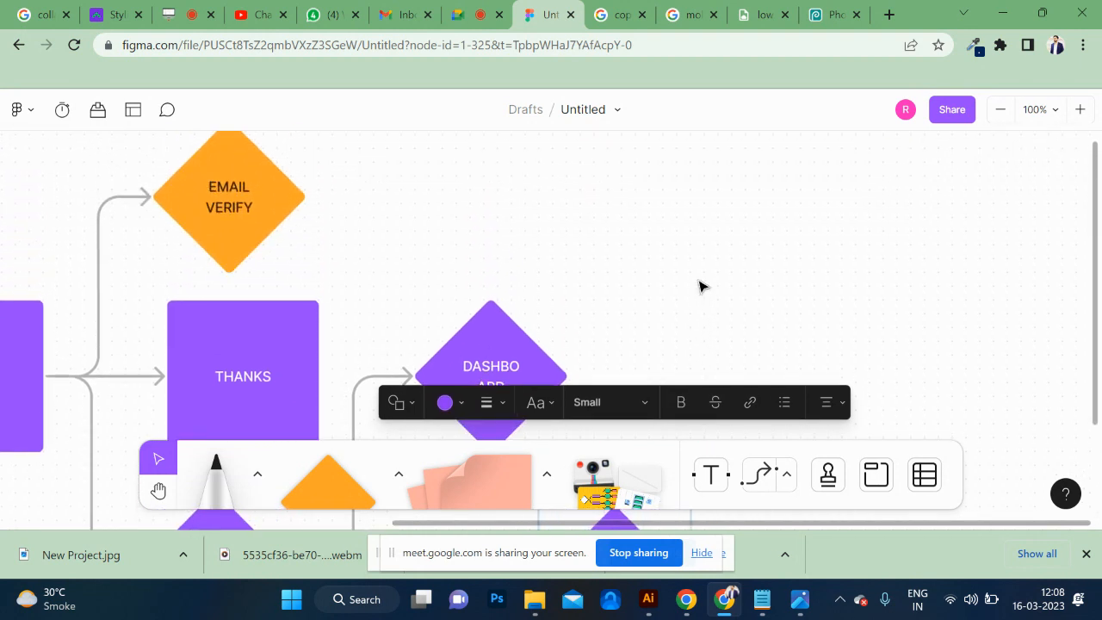
{"action": "left_click", "coordinate": [248, 235]}
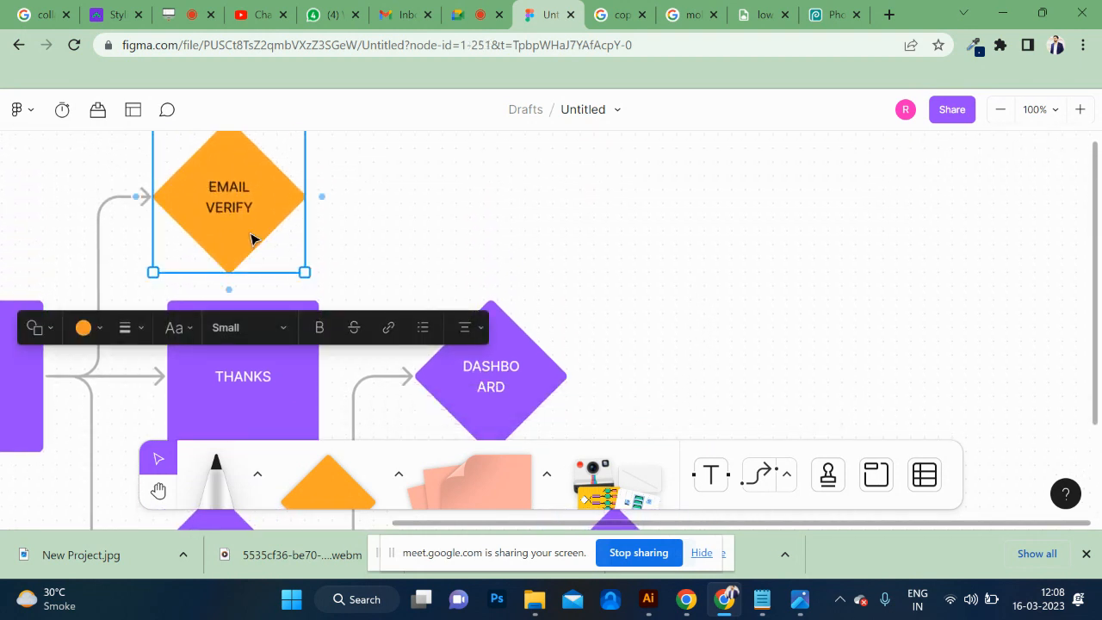
{"action": "scroll", "coordinate": [251, 238], "scroll_direction": "down", "scroll_amount": 5}
{"action": "scroll", "coordinate": [250, 238], "scroll_direction": "left", "scroll_amount": 2}
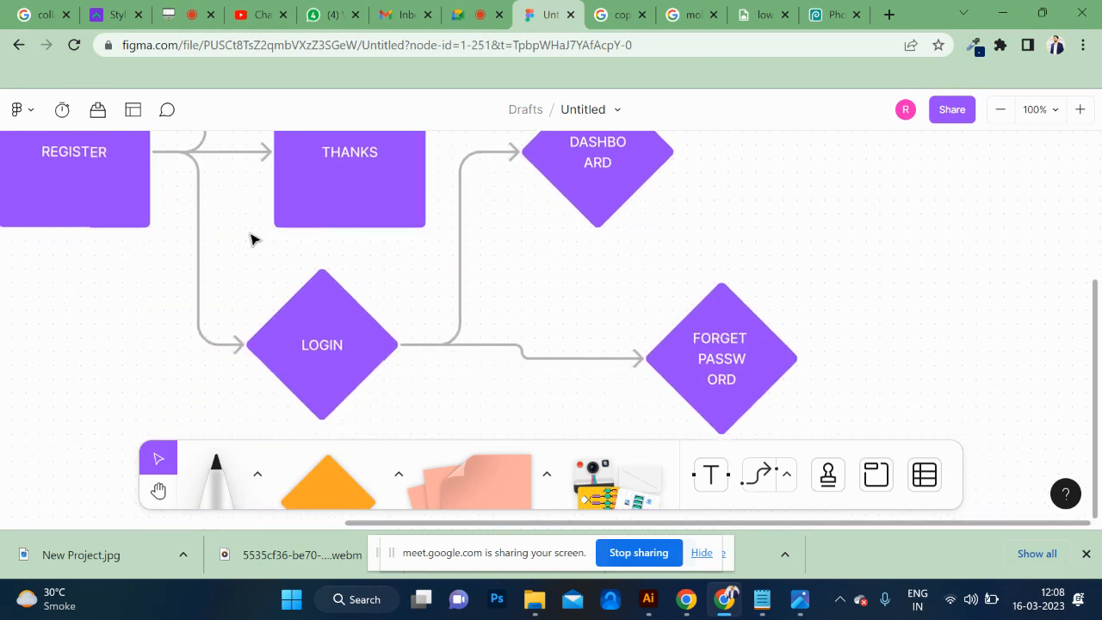
Add a connected diamond to the right of FORGET PASSWORD and label it EMAIL OTP on two lines.
{"action": "left_click", "coordinate": [711, 374]}
{"action": "scroll", "coordinate": [780, 335], "scroll_direction": "right", "scroll_amount": 3}
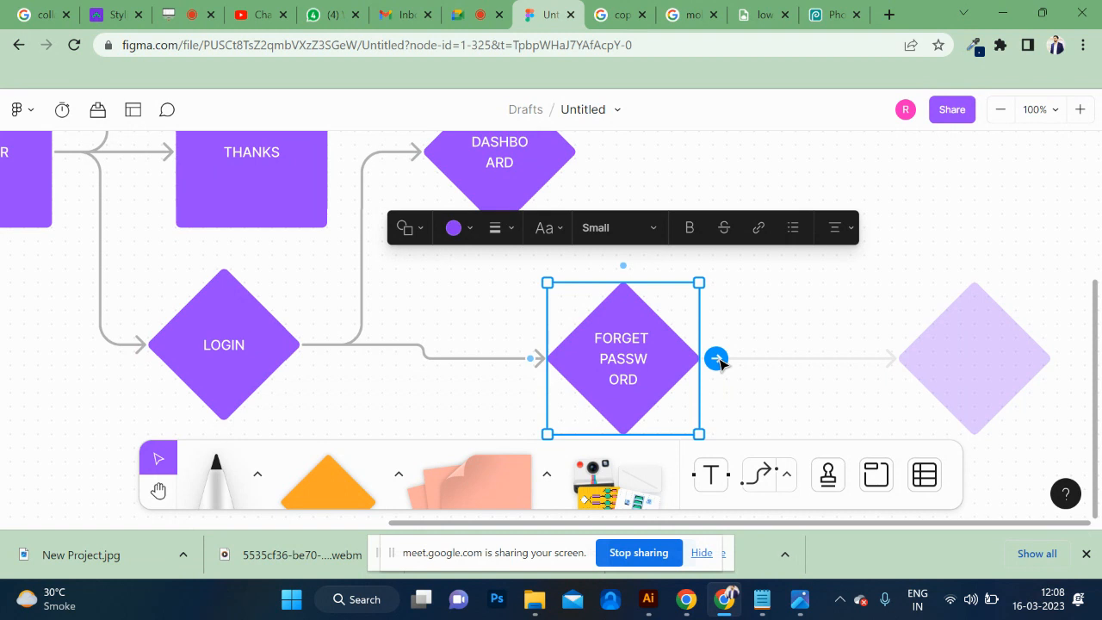
{"action": "left_click", "coordinate": [717, 360]}
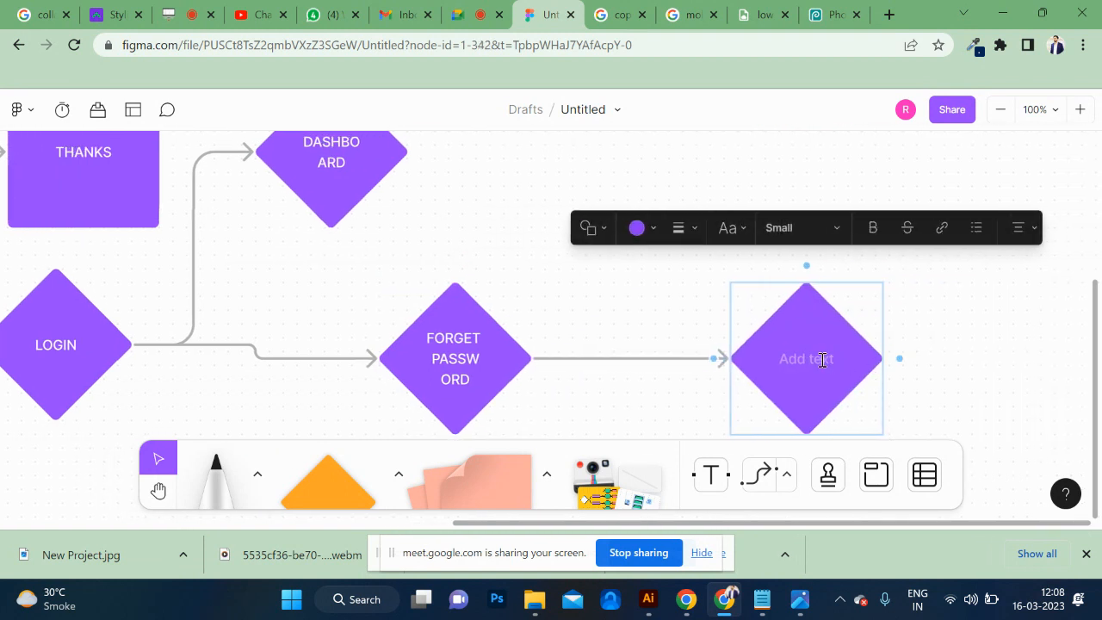
{"action": "type", "text": "EMAIL"}
{"action": "key", "text": "Return"}
{"action": "type", "text": "OTP"}
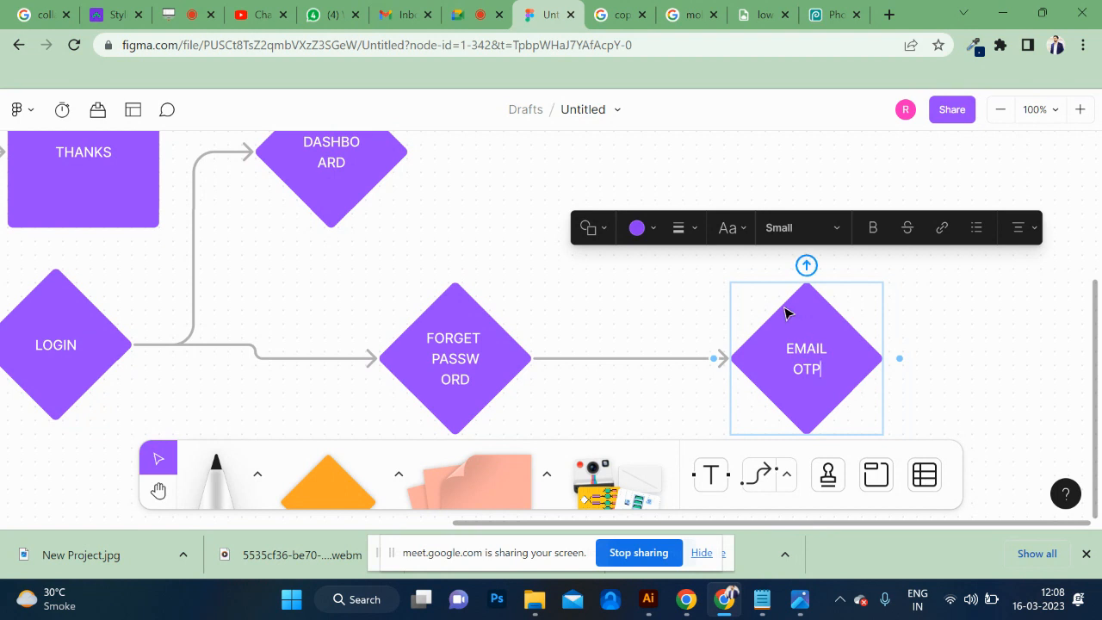
{"action": "left_click", "coordinate": [656, 262]}
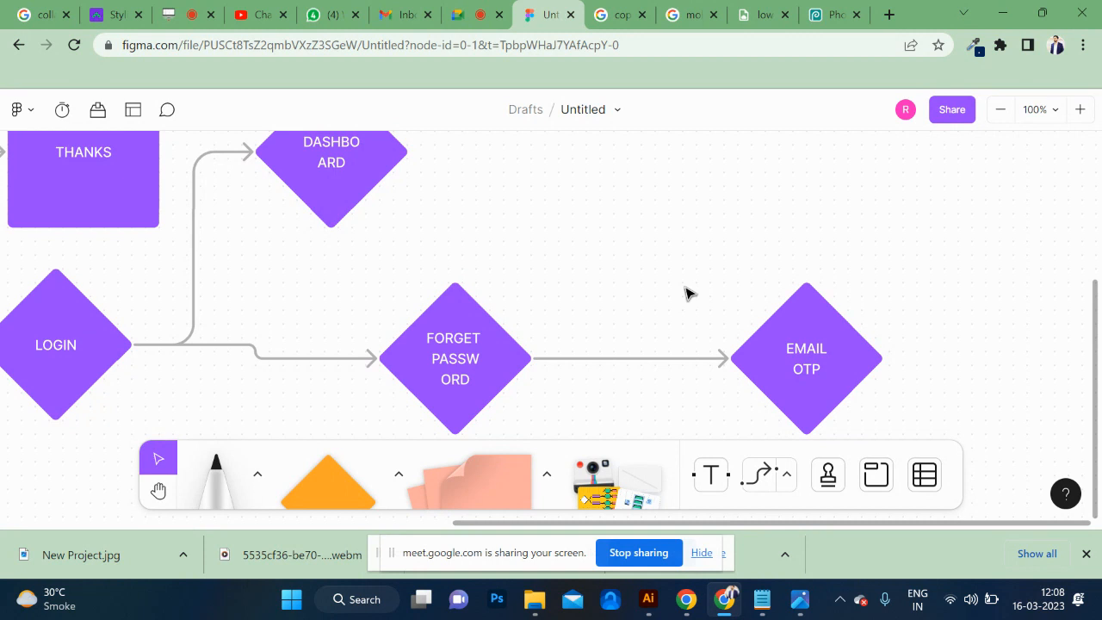
{"action": "scroll", "coordinate": [689, 293], "scroll_direction": "up", "scroll_amount": 5}
{"action": "scroll", "coordinate": [686, 293], "scroll_direction": "left", "scroll_amount": 5}
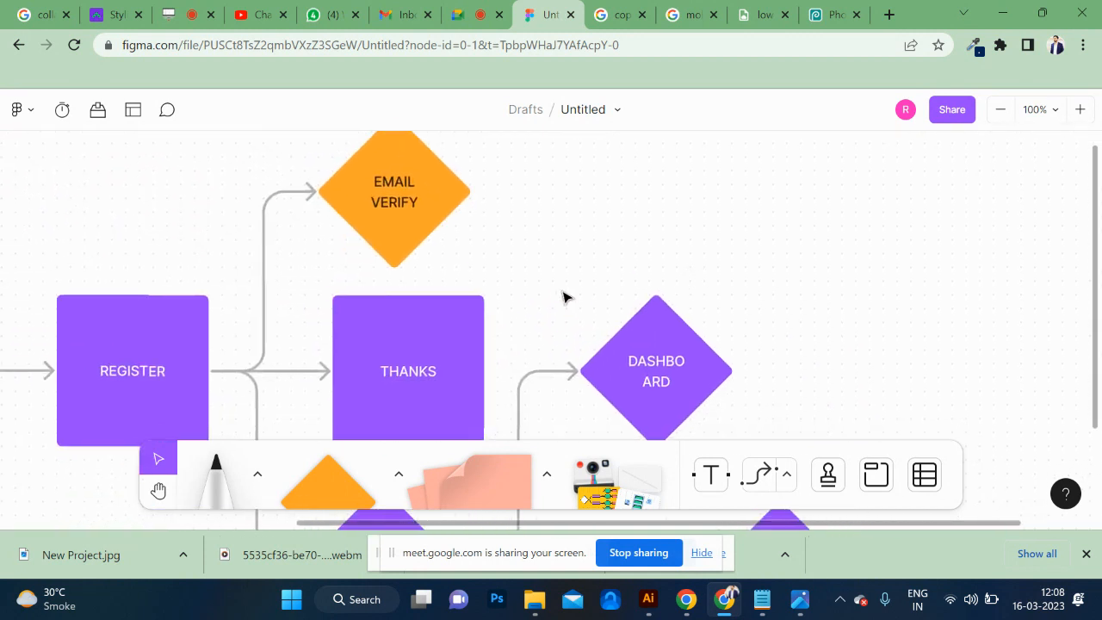
{"action": "left_click", "coordinate": [375, 242]}
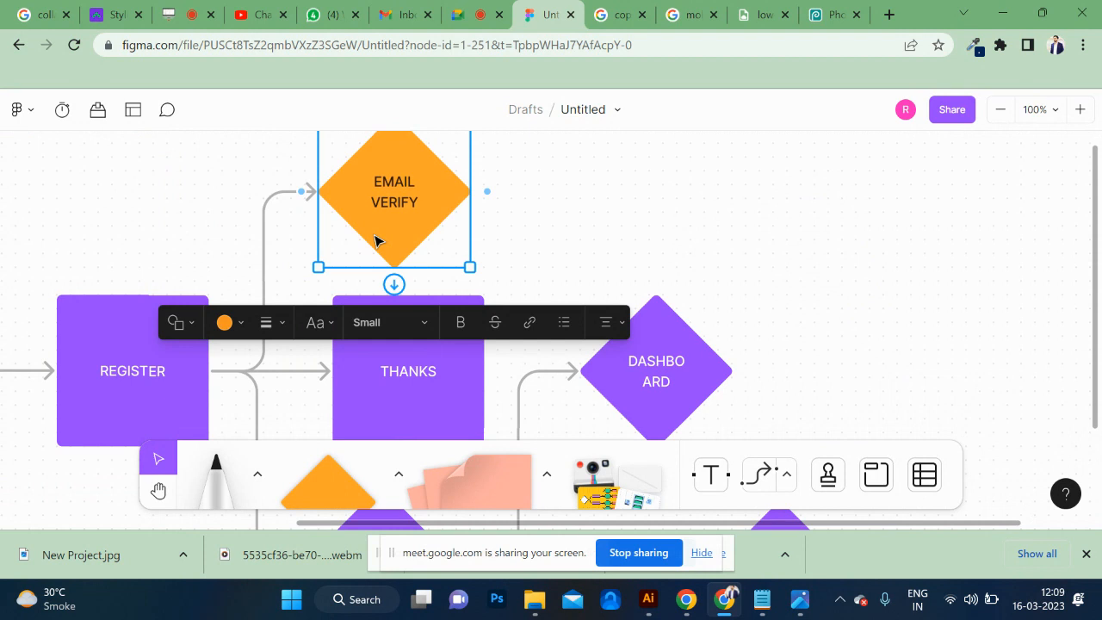
Move the EMAIL OTP diamond up to the right of DASHBOARD, aligned with it in the same row.
{"action": "scroll", "coordinate": [578, 259], "scroll_direction": "down", "scroll_amount": 5}
{"action": "scroll", "coordinate": [578, 258], "scroll_direction": "right", "scroll_amount": 5}
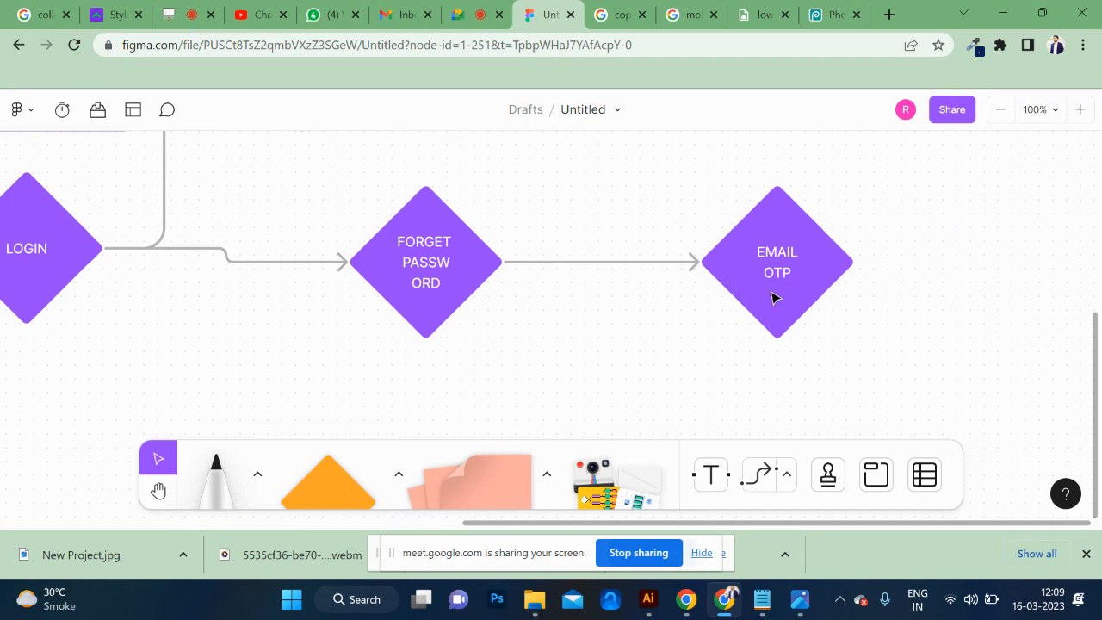
{"action": "left_click_drag", "start_coordinate": [773, 296], "coordinate": [585, 179]}
{"action": "scroll", "coordinate": [585, 179], "scroll_direction": "up", "scroll_amount": 2}
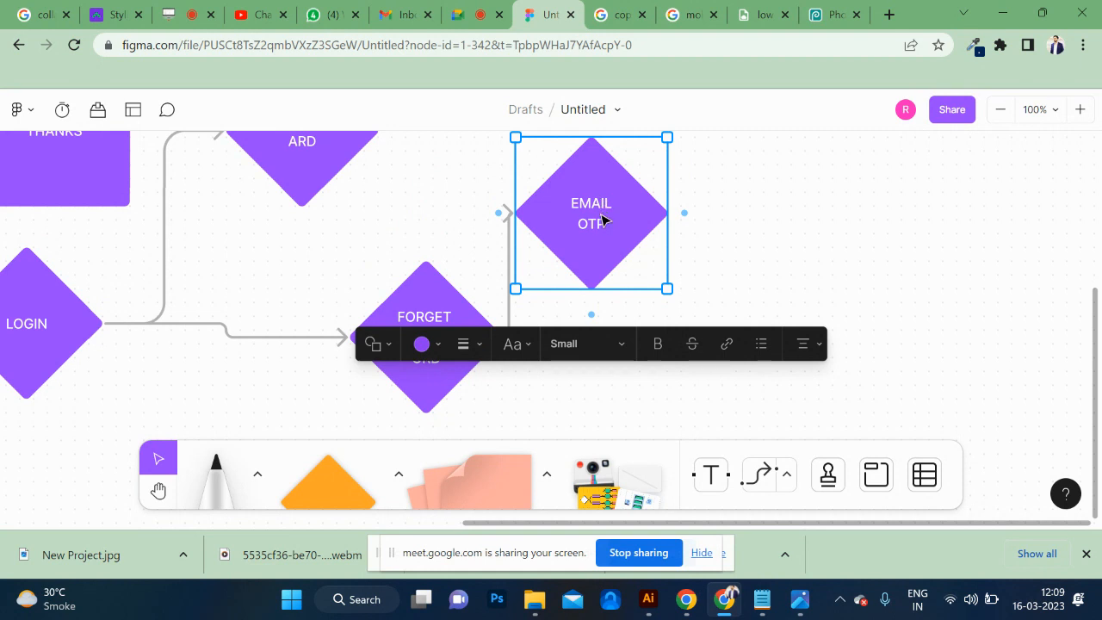
{"action": "left_click_drag", "start_coordinate": [590, 178], "coordinate": [566, 207]}
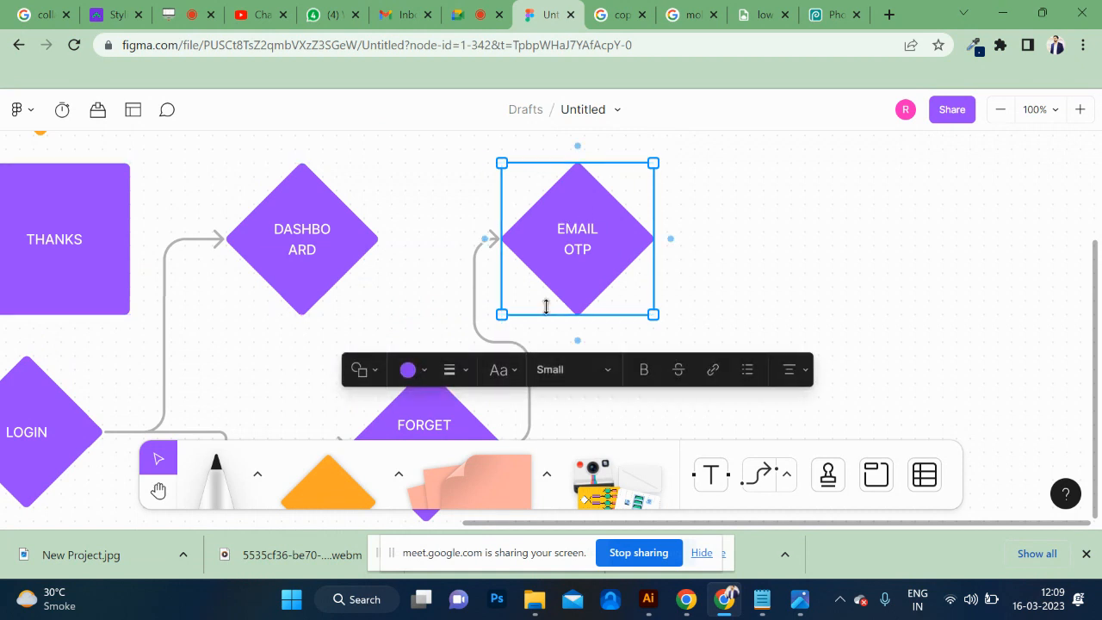
Connect EMAIL OTP to DASHBOARD with an arrow pointing at DASHBOARD, and deselect the diamond.
{"action": "scroll", "coordinate": [531, 310], "scroll_direction": "down", "scroll_amount": 3}
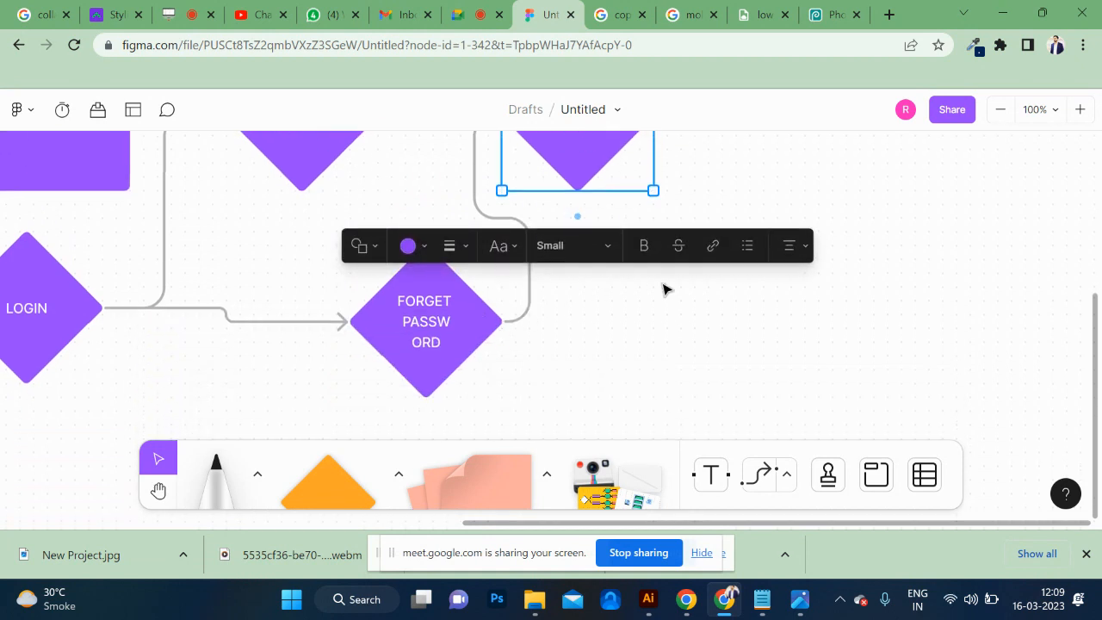
{"action": "scroll", "coordinate": [664, 288], "scroll_direction": "down", "scroll_amount": 6, "text": "ctrl"}
{"action": "key", "text": "ctrl+plus"}
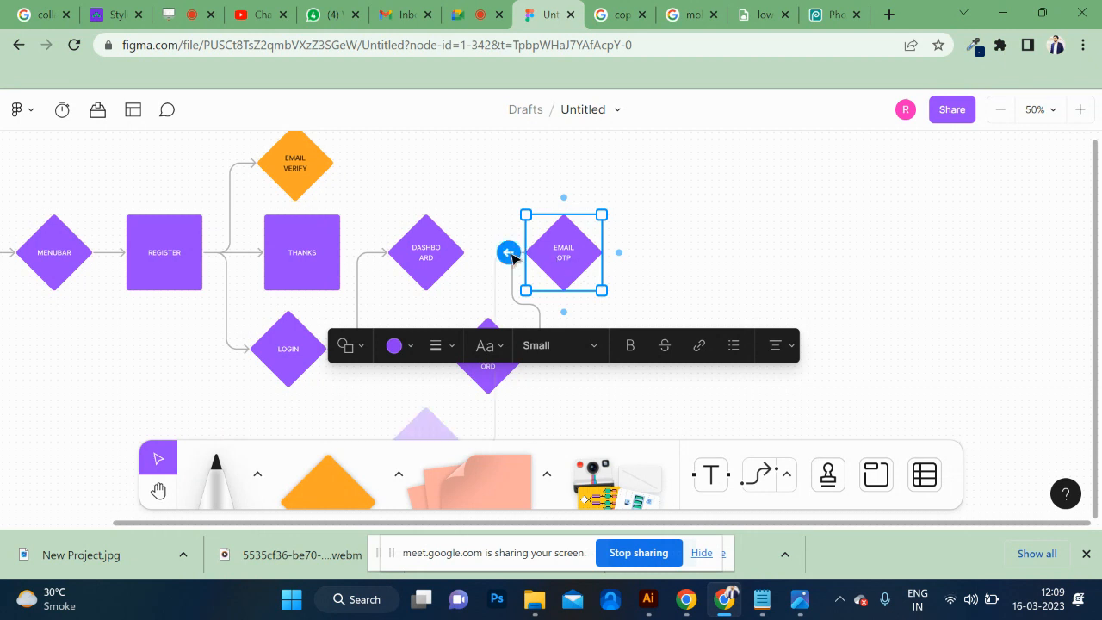
{"action": "left_click_drag", "start_coordinate": [508, 252], "coordinate": [466, 245]}
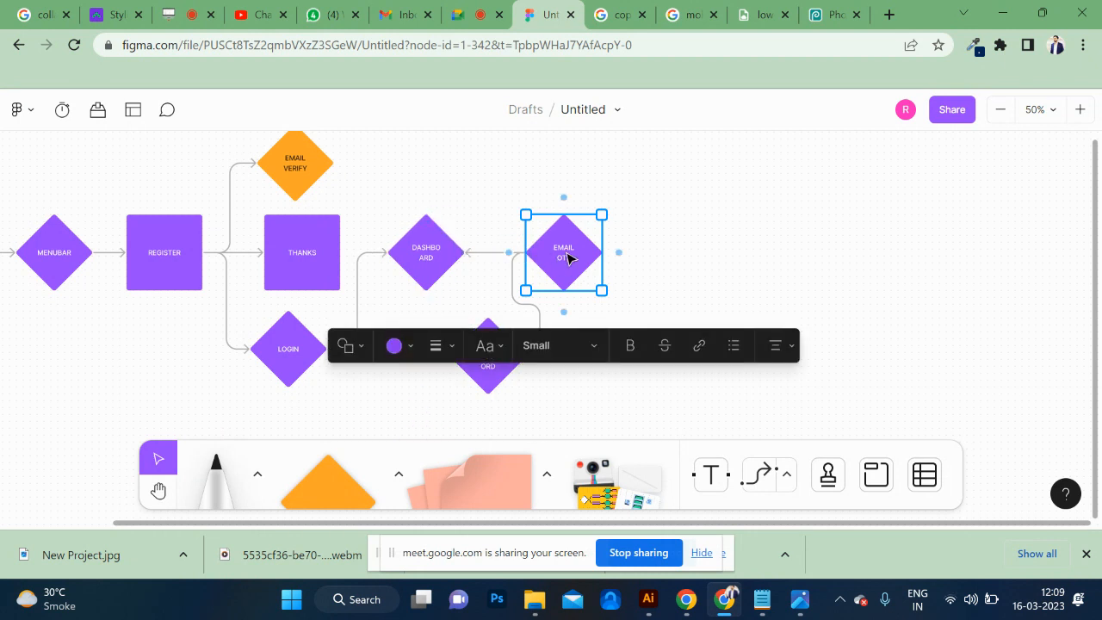
{"action": "left_click", "coordinate": [311, 395]}
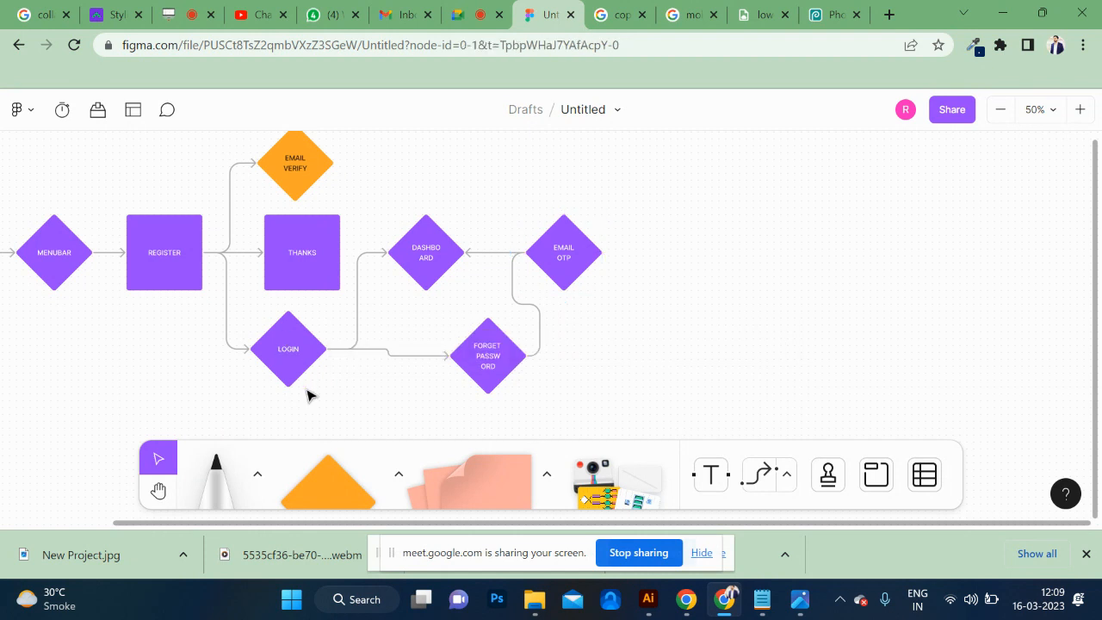
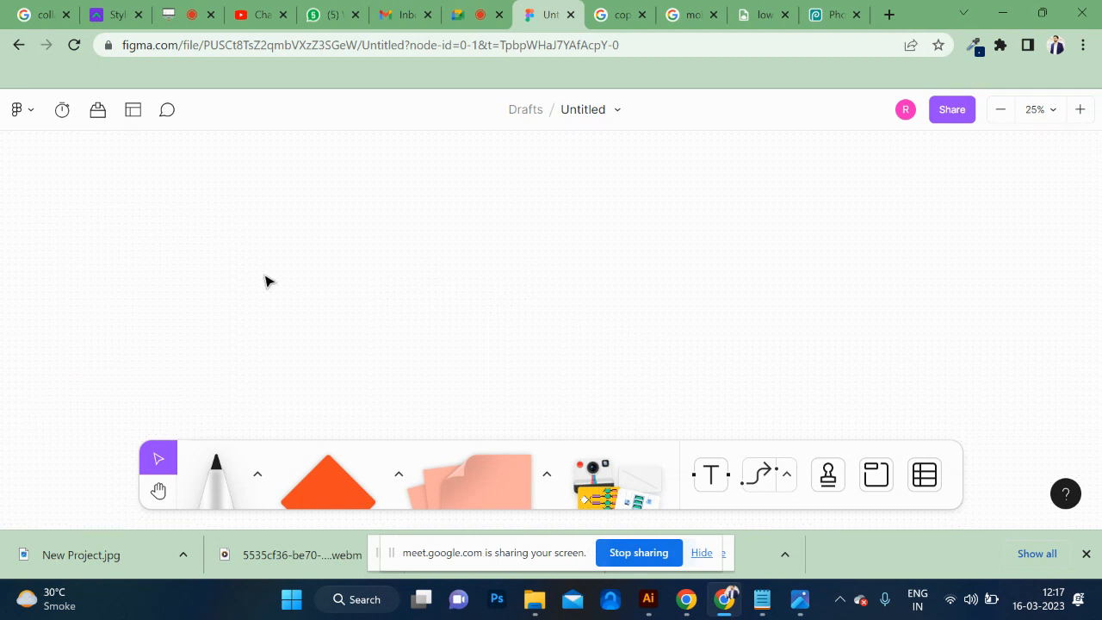
Add a diamond in an empty area of the canvas and enlarge it to a little over twice its width.
{"action": "left_click", "coordinate": [327, 487]}
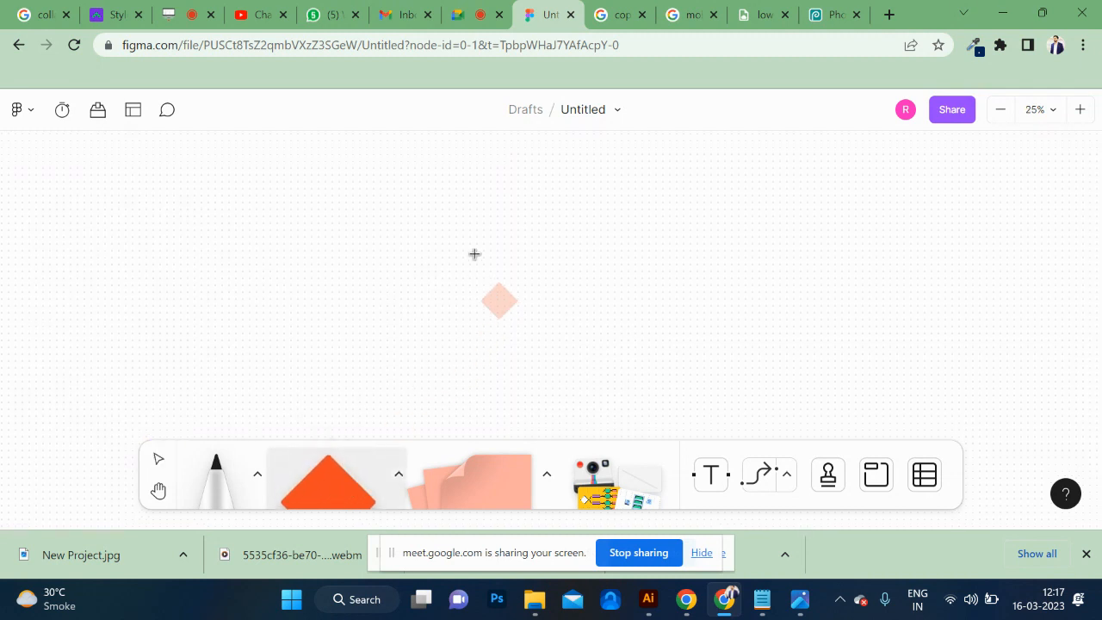
{"action": "left_click", "coordinate": [458, 174]}
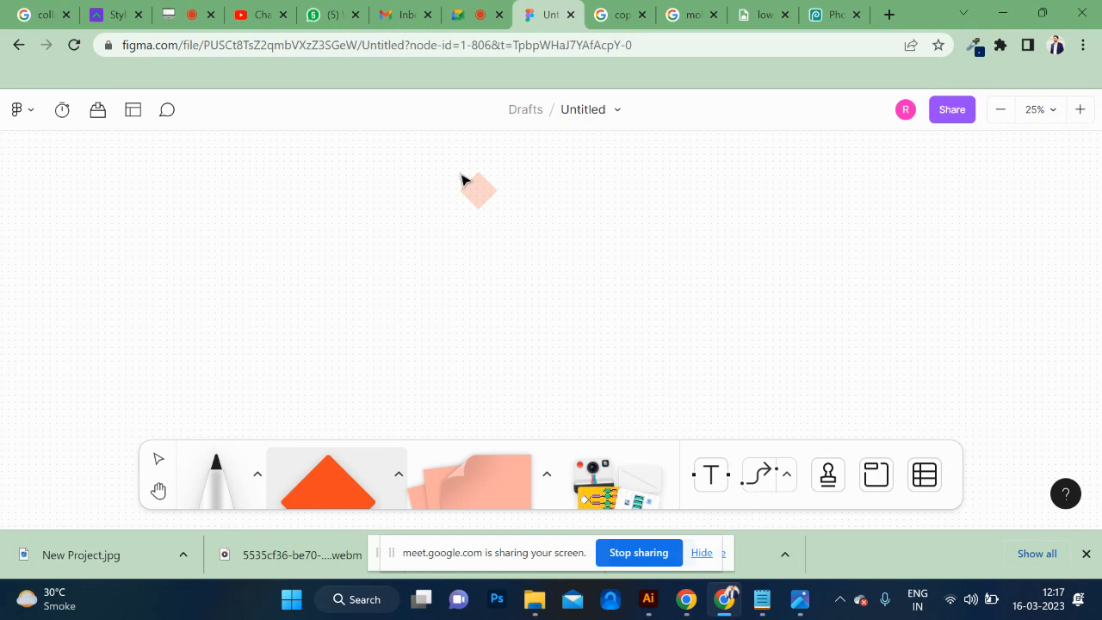
{"action": "left_click", "coordinate": [512, 214]}
{"action": "left_click", "coordinate": [487, 200]}
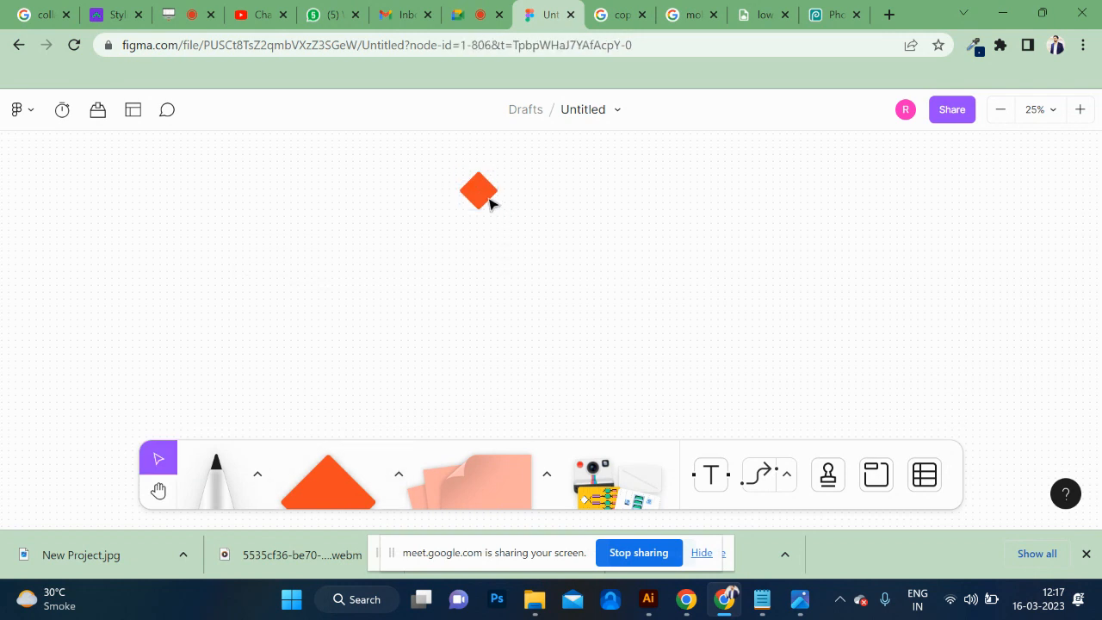
{"action": "left_click_drag", "start_coordinate": [497, 210], "coordinate": [521, 233]}
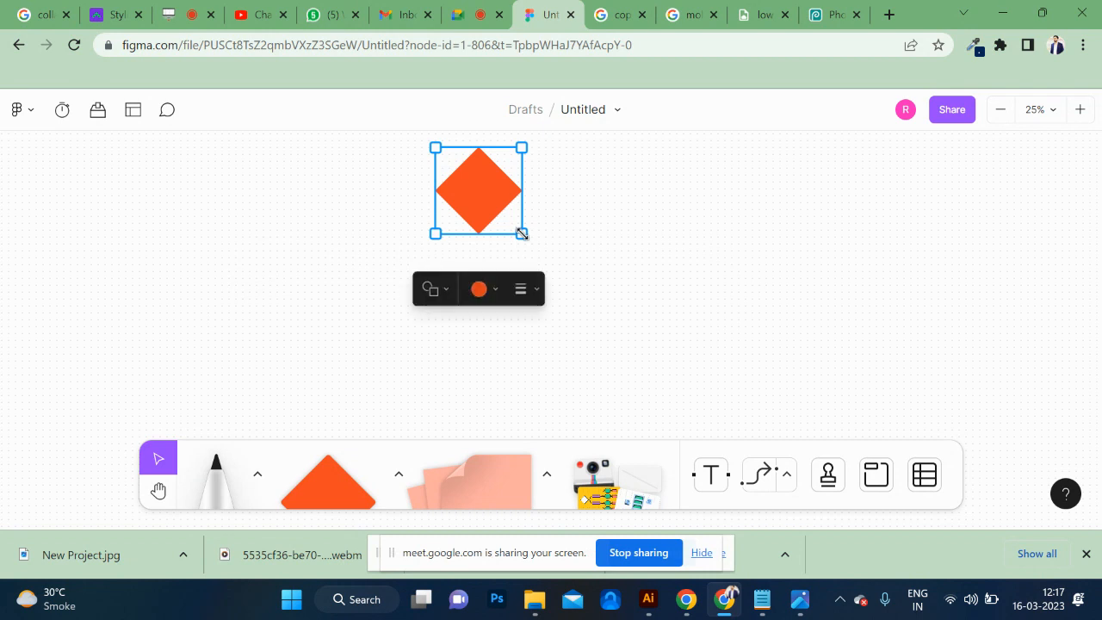
Label the new diamond WEBSITE and set its text size to Large.
{"action": "double_click", "coordinate": [478, 189]}
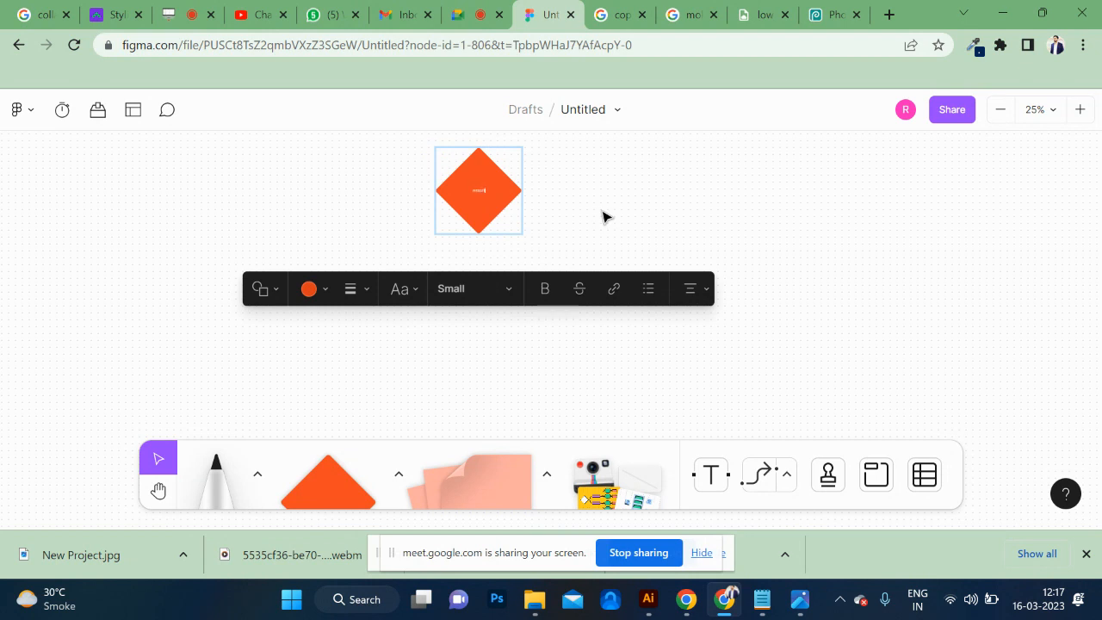
{"action": "key", "text": "ctrl+a"}
{"action": "left_click", "coordinate": [496, 284]}
{"action": "left_click", "coordinate": [465, 376]}
{"action": "left_click", "coordinate": [486, 289]}
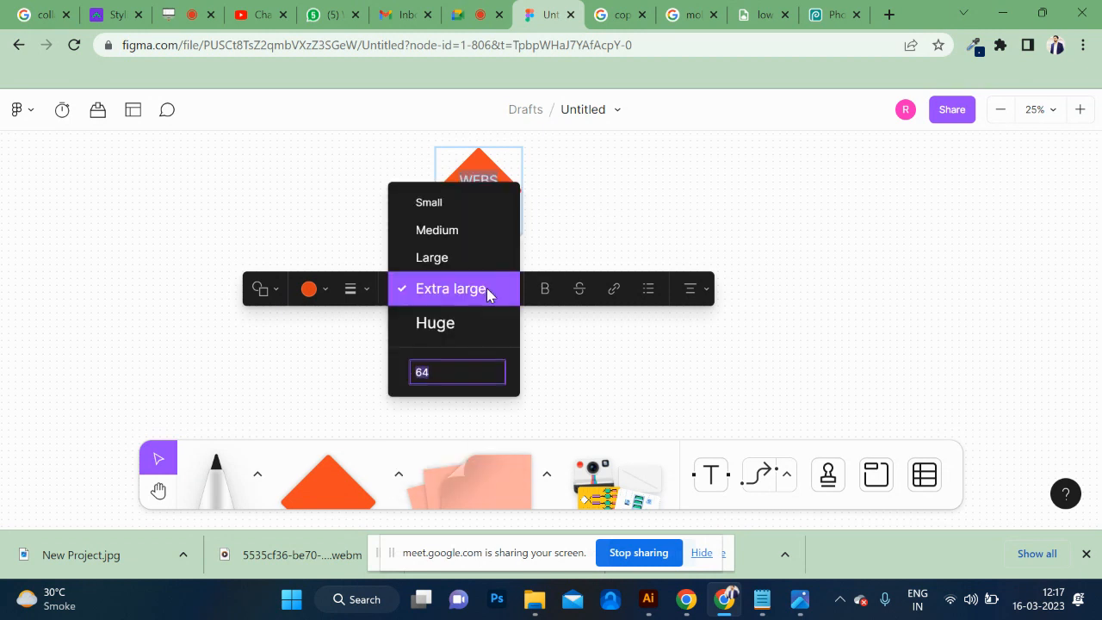
{"action": "left_click", "coordinate": [463, 259]}
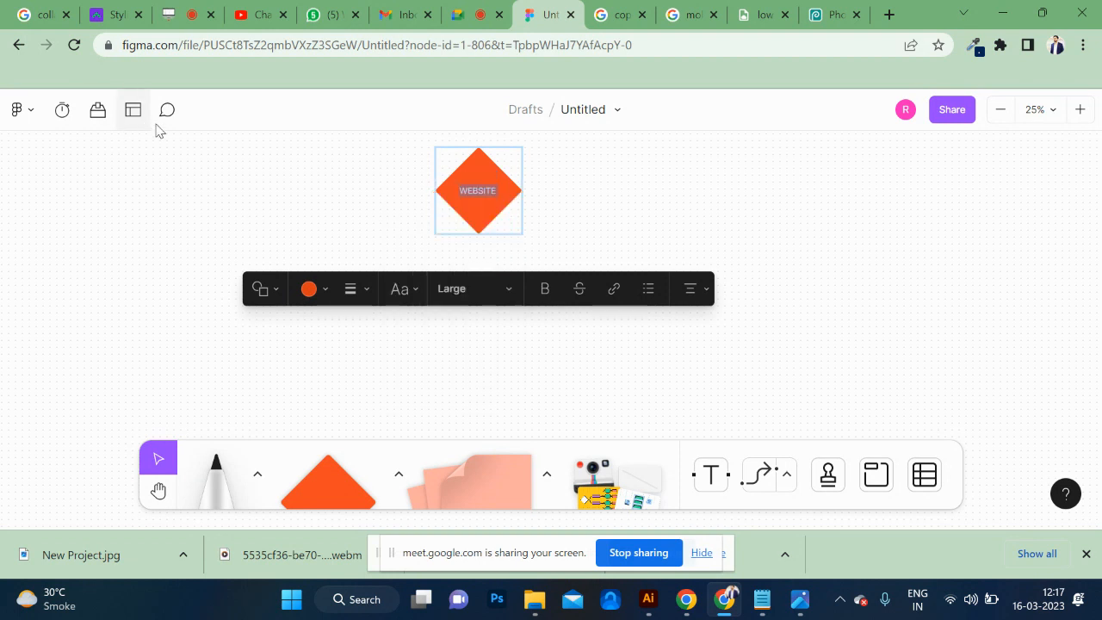
{"action": "left_click", "coordinate": [128, 183]}
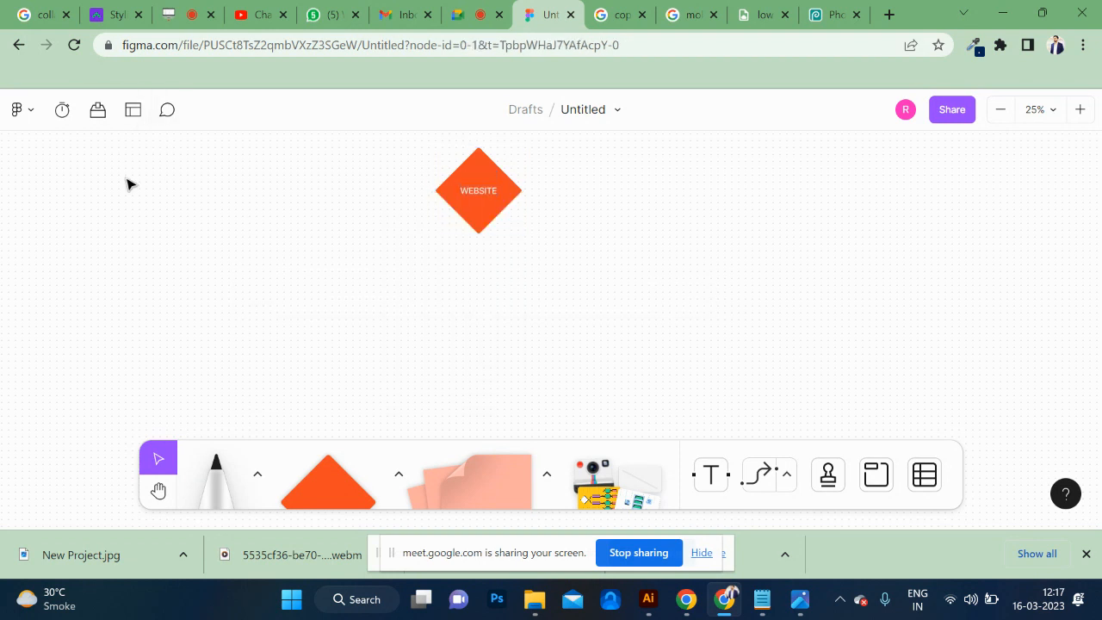
Duplicate the WEBSITE diamond directly below itself and relabel the copy MENU BAR.
{"action": "left_click", "coordinate": [483, 225]}
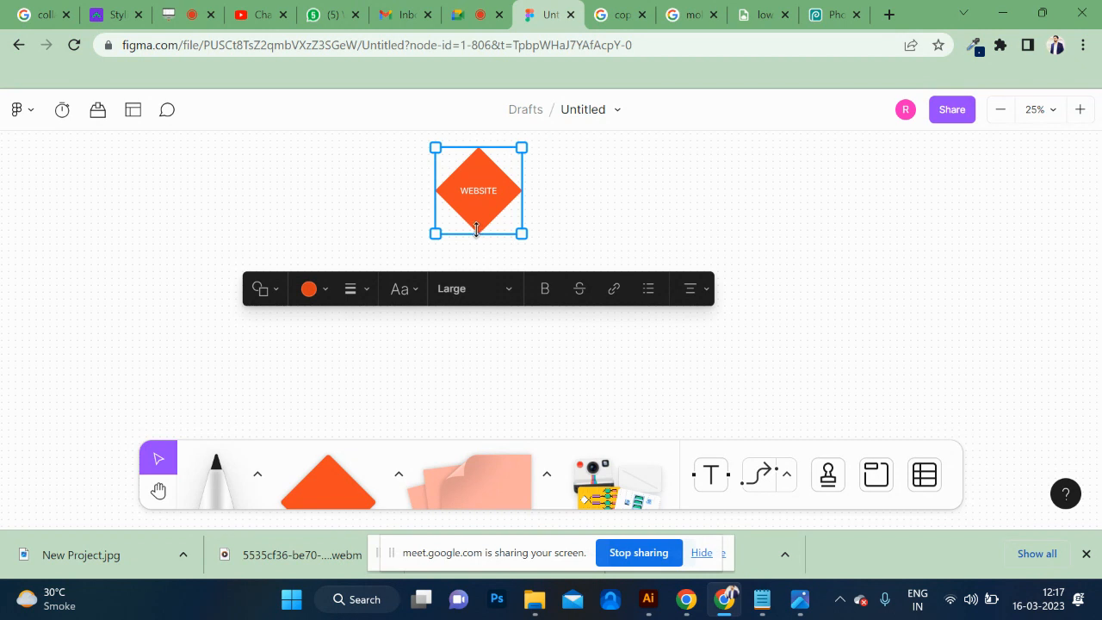
{"action": "scroll", "coordinate": [488, 218], "scroll_direction": "down", "scroll_amount": 2}
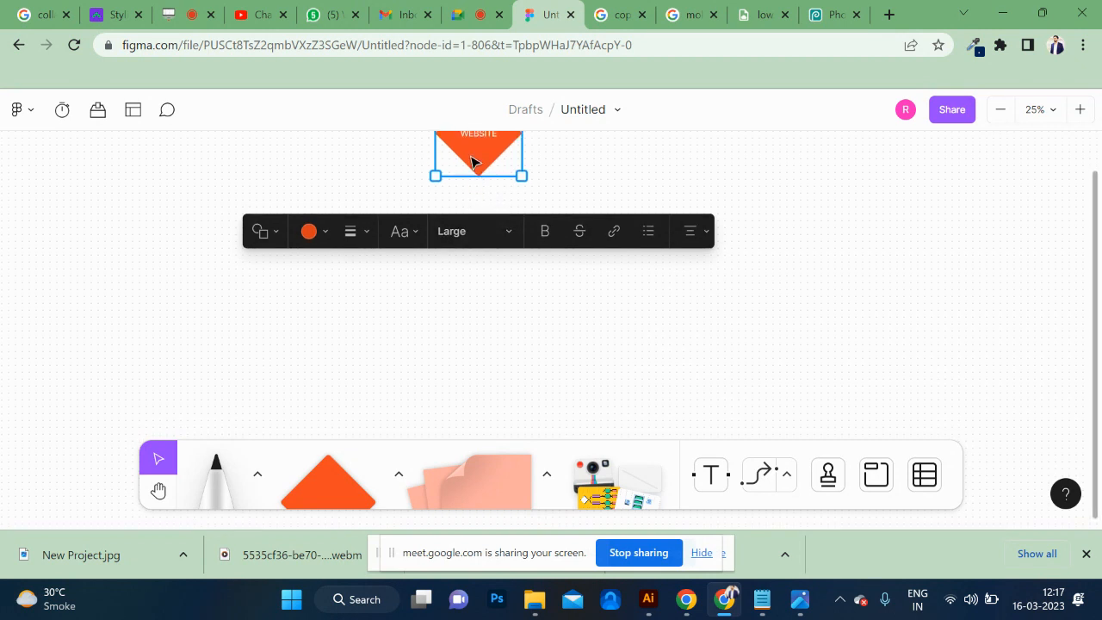
{"action": "left_click_drag", "start_coordinate": [478, 162], "coordinate": [483, 259]}
{"action": "double_click", "coordinate": [482, 237]}
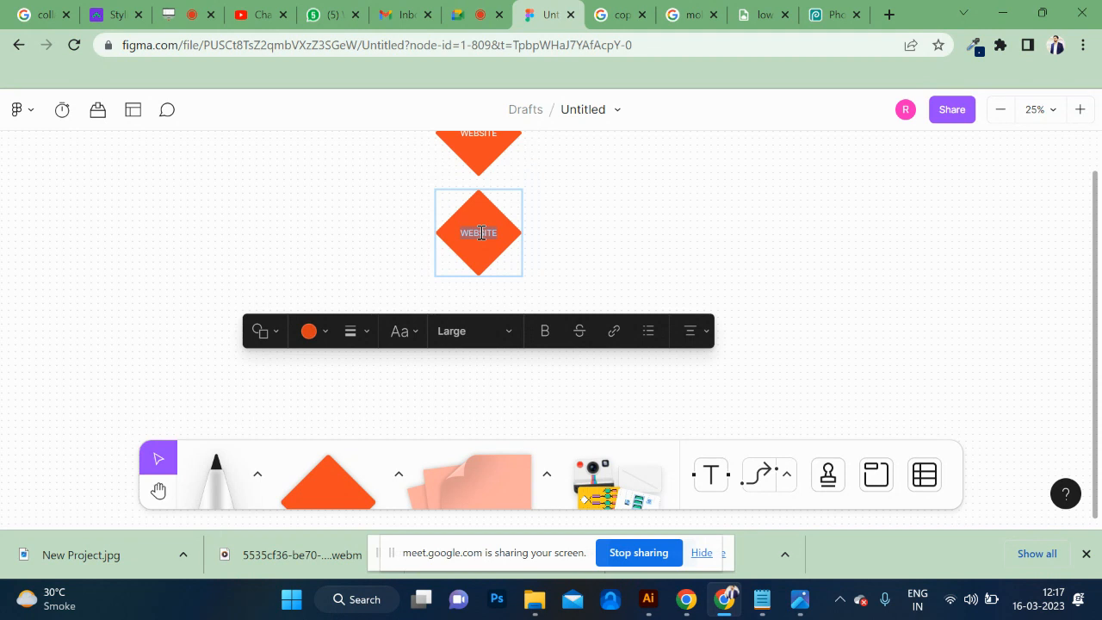
{"action": "type", "text": "MENU BAR"}
{"action": "left_click", "coordinate": [596, 247]}
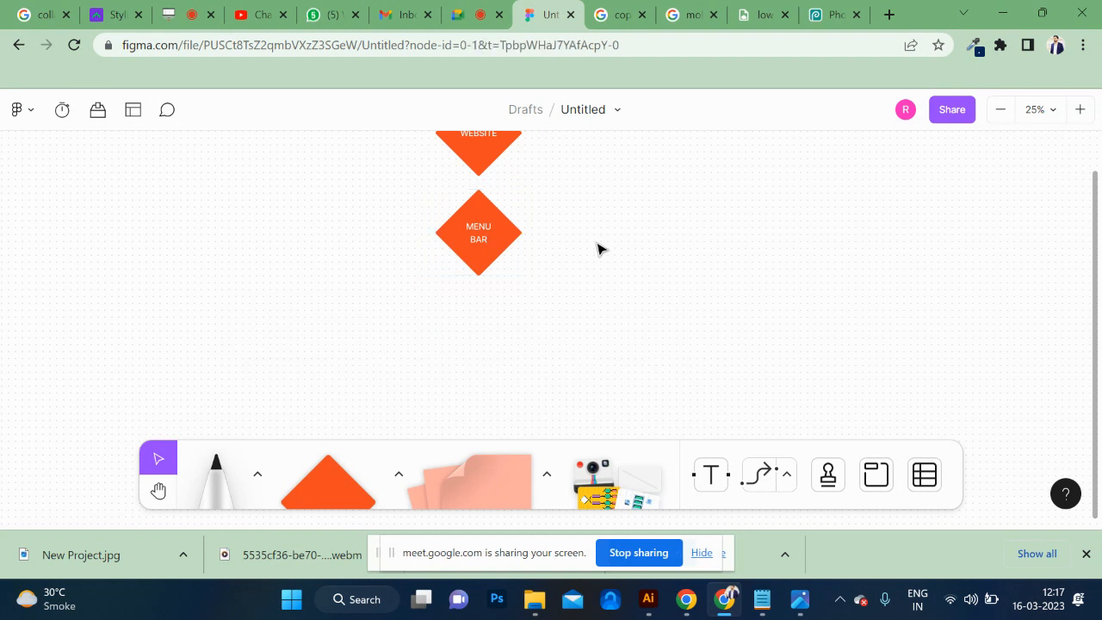
Duplicate the MENU BAR diamond to its lower left and lower right, labelling the left copy REGISTER and the right one LOGIN.
{"action": "left_click", "coordinate": [479, 235]}
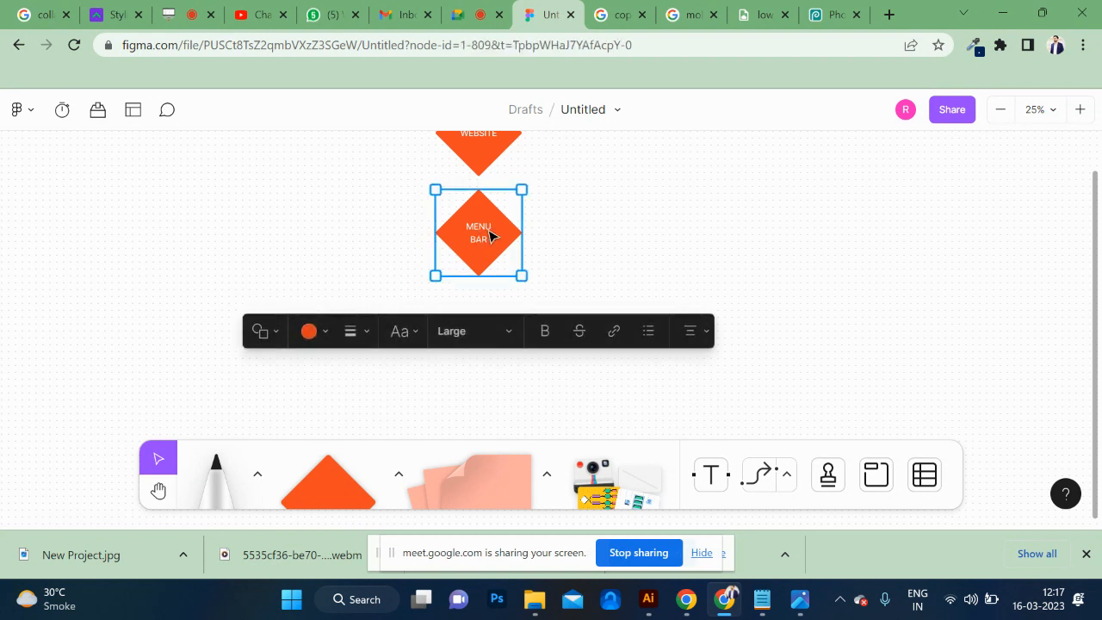
{"action": "left_click_drag", "start_coordinate": [490, 234], "coordinate": [551, 296]}
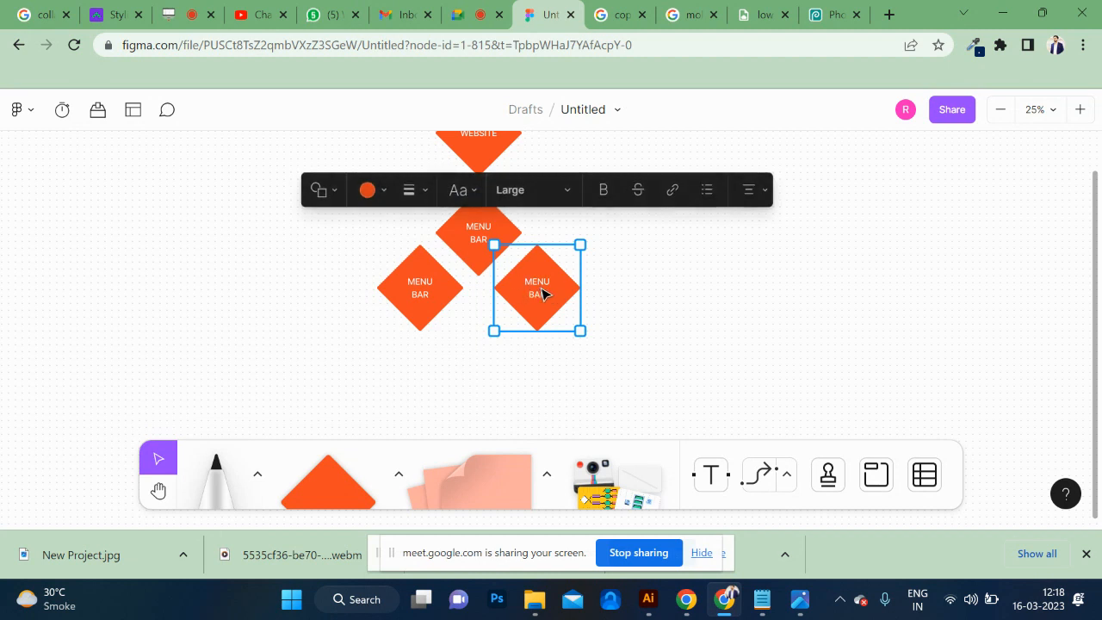
{"action": "double_click", "coordinate": [542, 291]}
{"action": "type", "text": "LOGIN"}
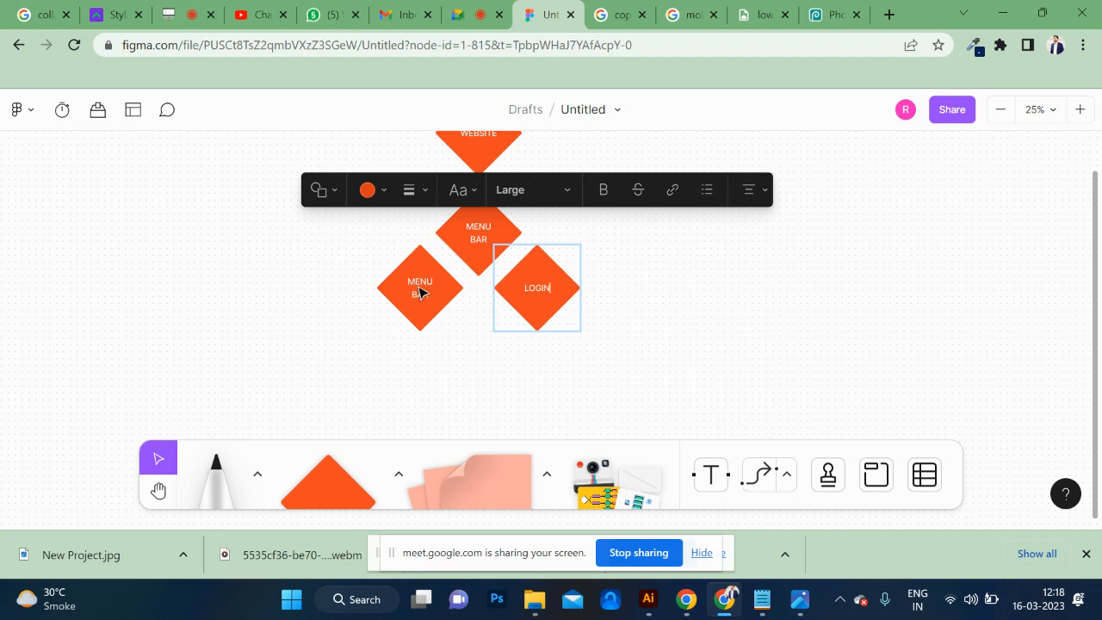
{"action": "double_click", "coordinate": [419, 287]}
{"action": "type", "text": "REGISTER"}
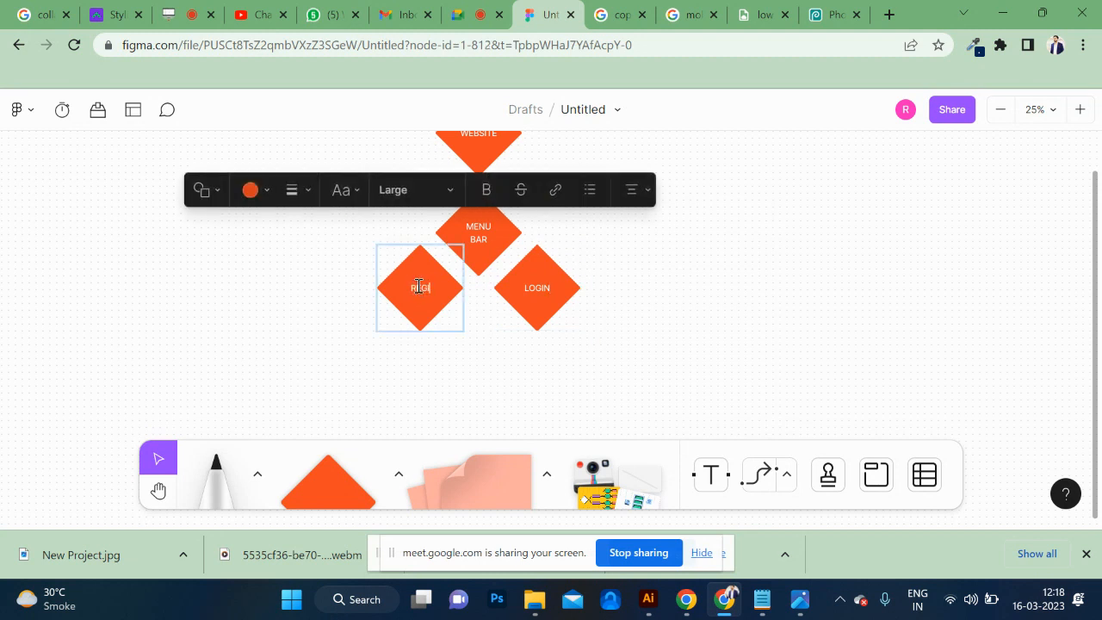
{"action": "left_click", "coordinate": [534, 346]}
{"action": "left_click", "coordinate": [469, 267]}
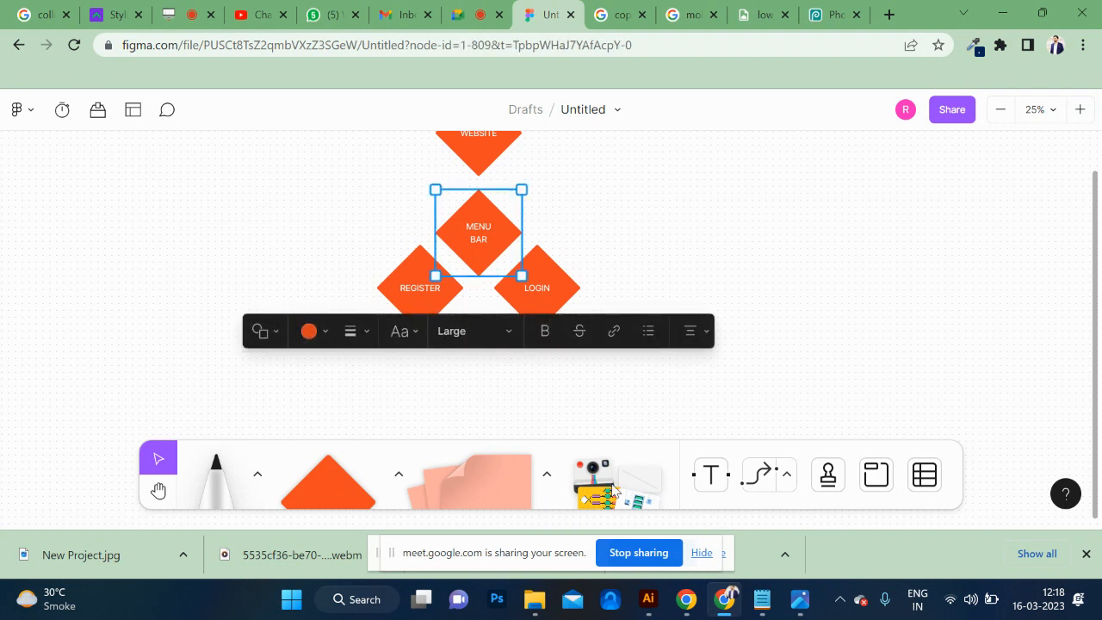
{"action": "left_click", "coordinate": [766, 478]}
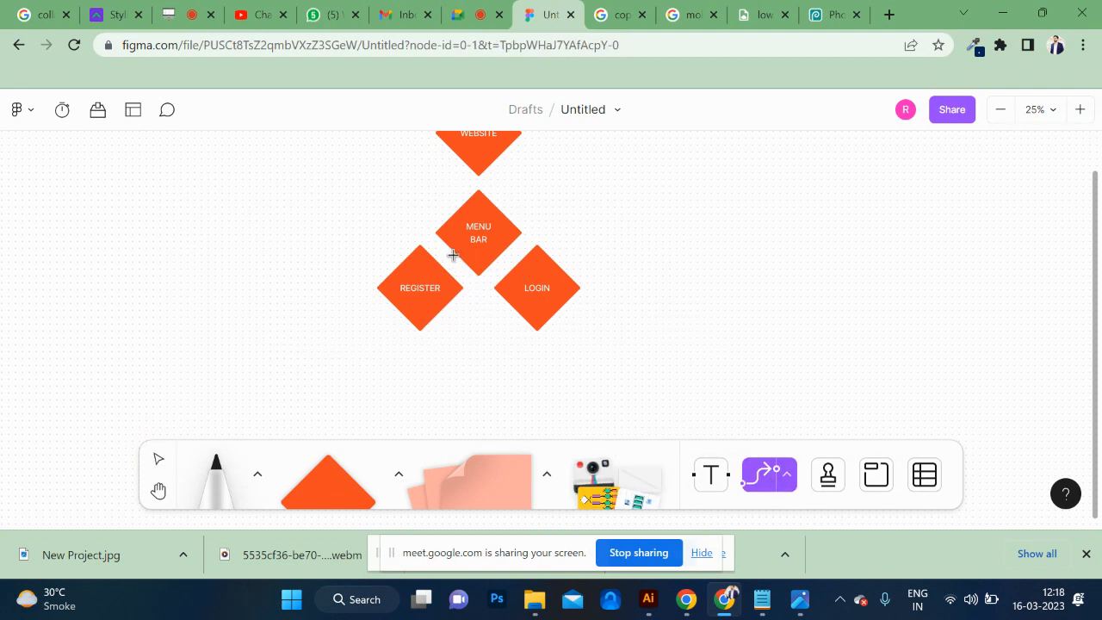
{"action": "left_click", "coordinate": [430, 269]}
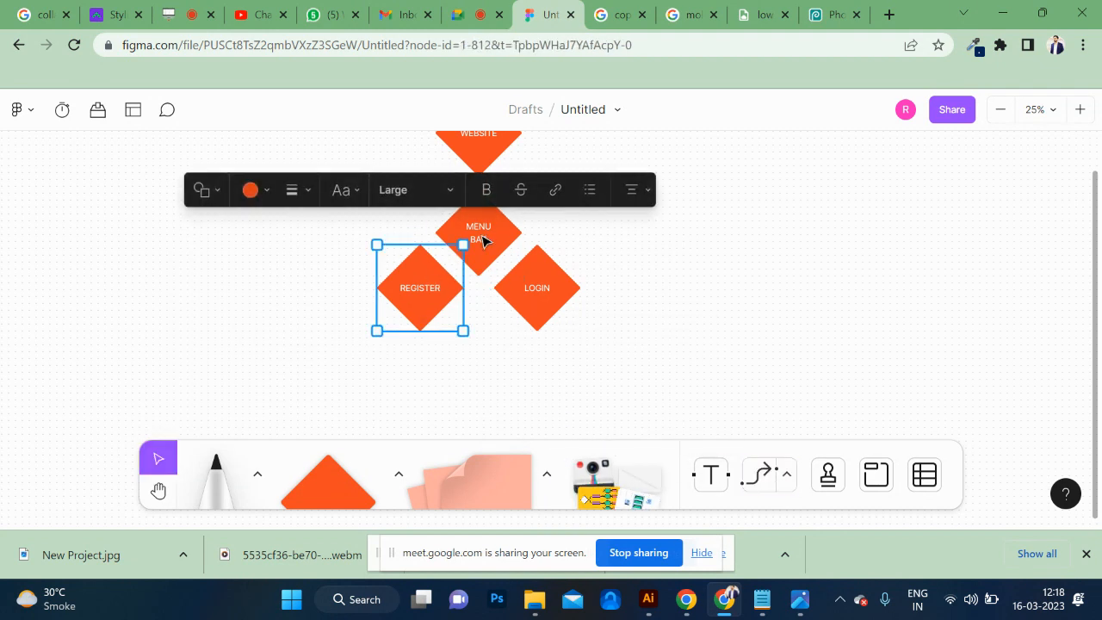
{"action": "left_click", "coordinate": [480, 243]}
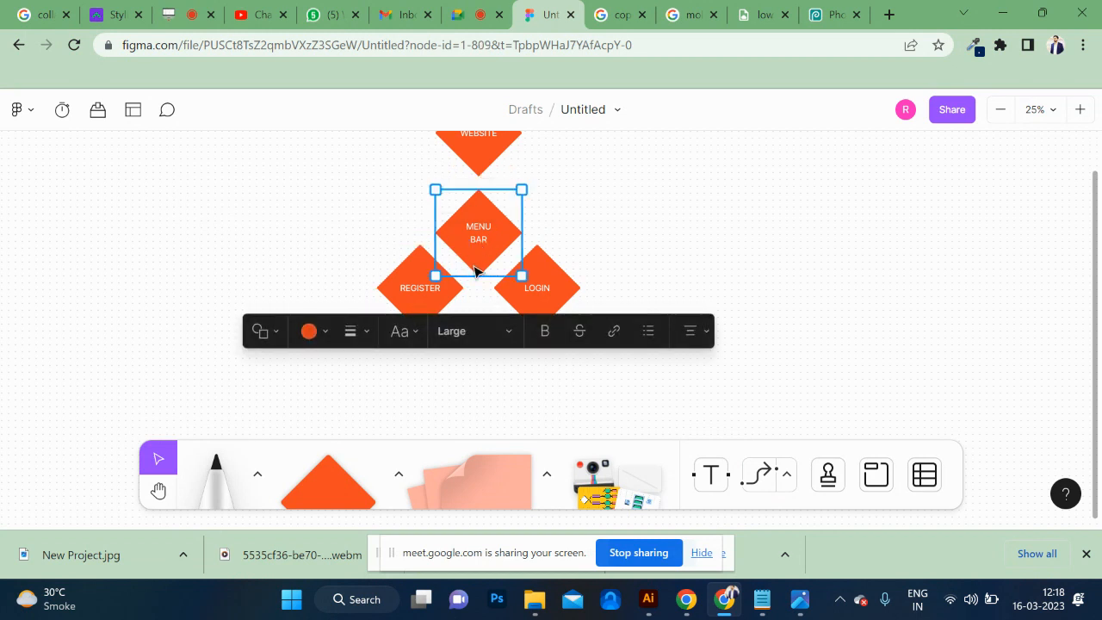
{"action": "key", "text": "ctrl+plus"}
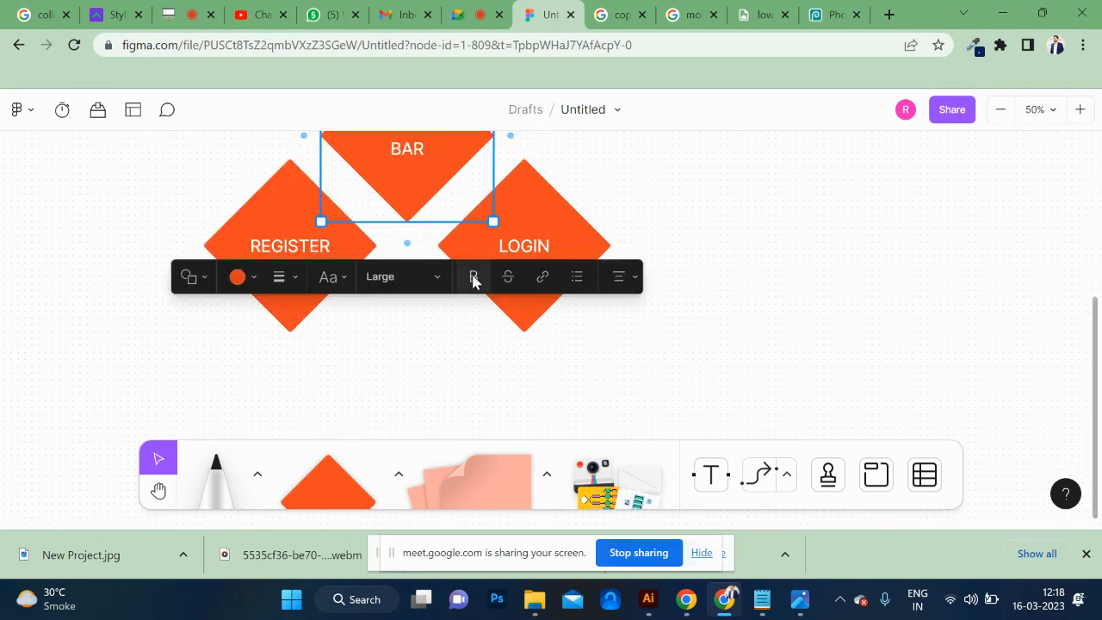
{"action": "mouse_move", "coordinate": [308, 142]}
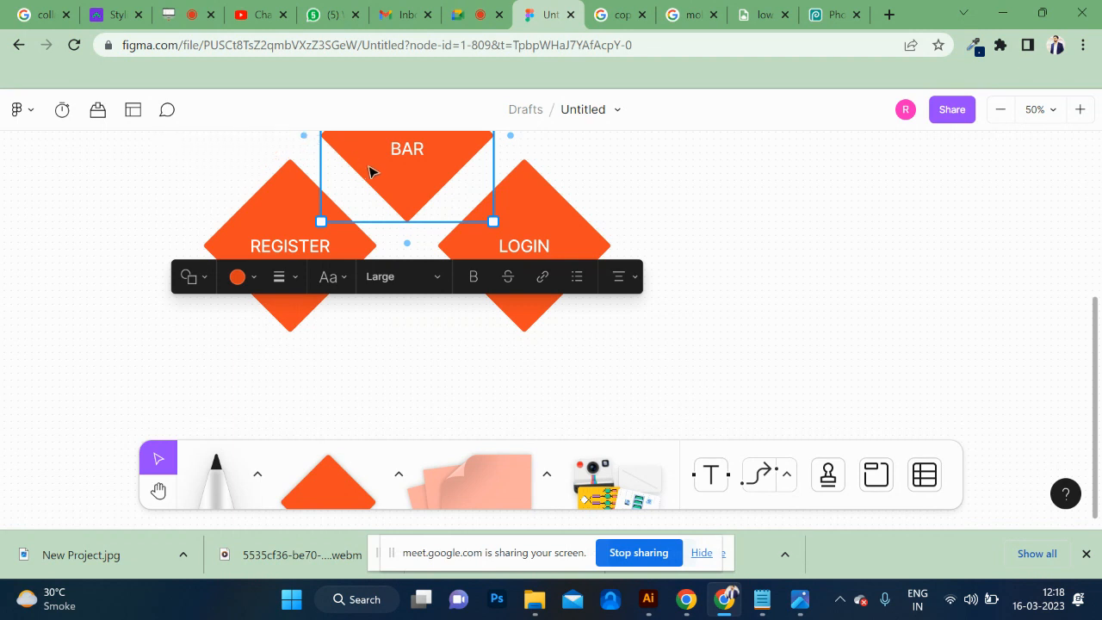
{"action": "scroll", "coordinate": [374, 172], "scroll_direction": "up", "scroll_amount": 3}
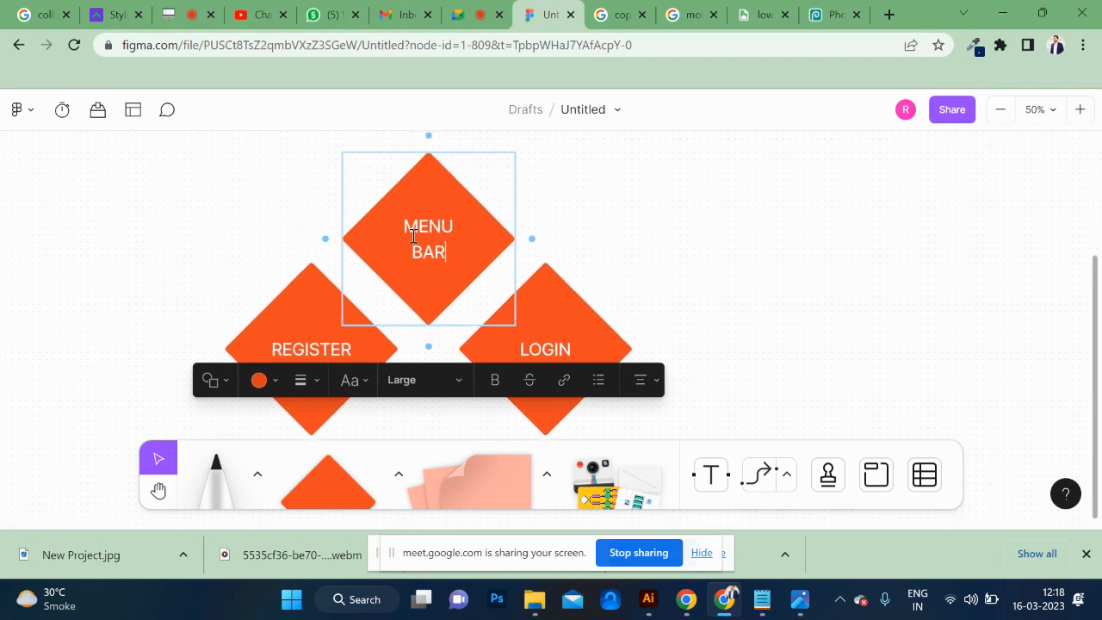
{"action": "left_click", "coordinate": [379, 270]}
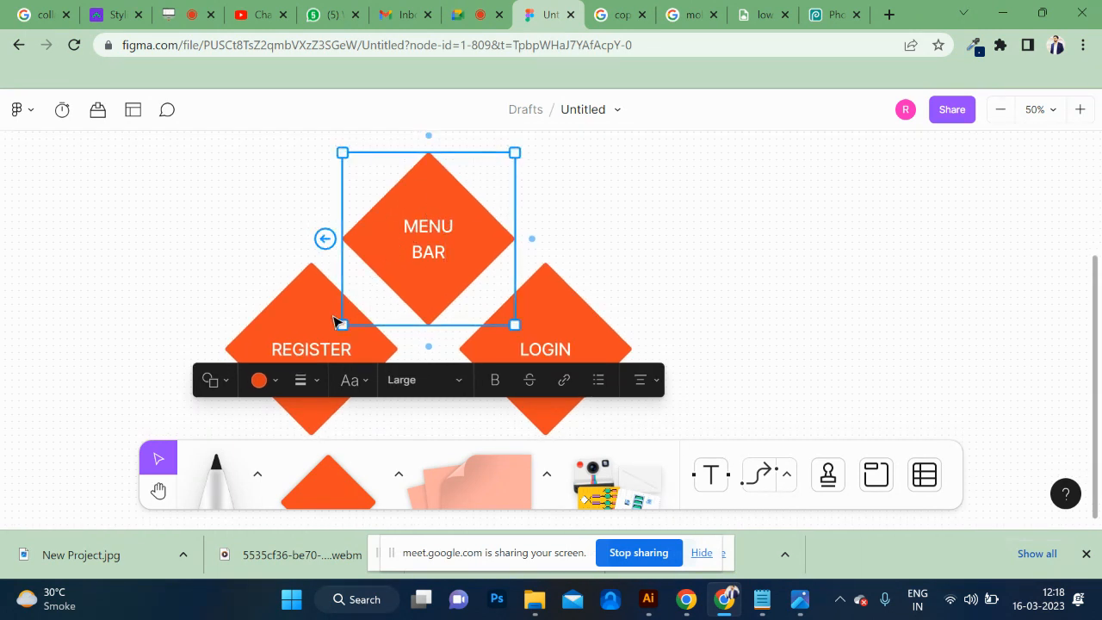
{"action": "left_click_drag", "start_coordinate": [319, 334], "coordinate": [250, 327]}
{"action": "key", "text": "ctrl+z"}
{"action": "double_click", "coordinate": [435, 270]}
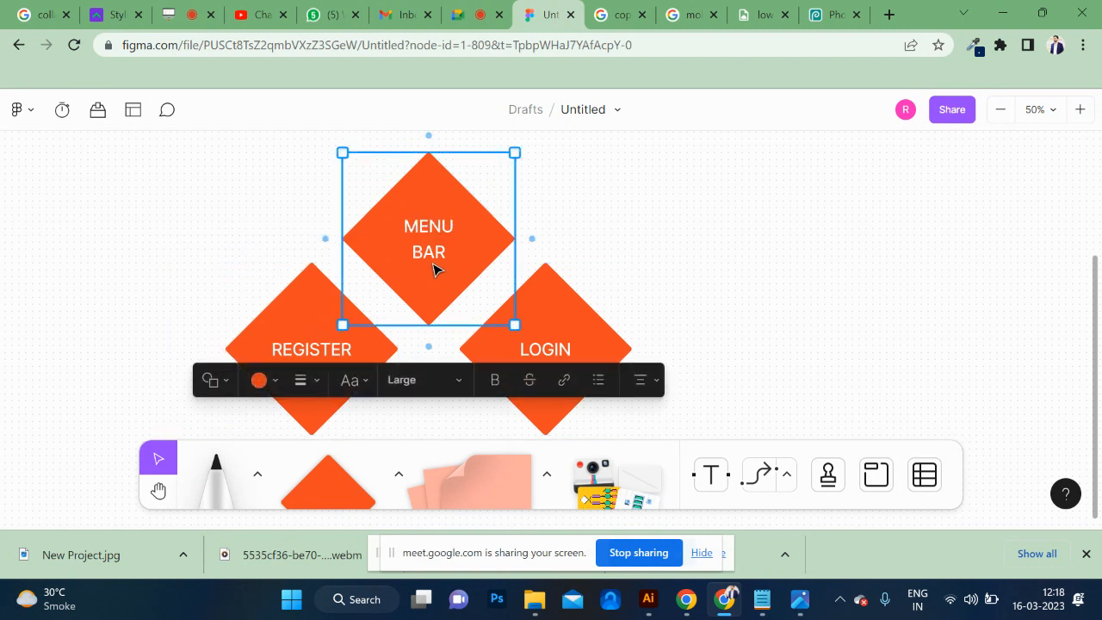
{"action": "left_click", "coordinate": [788, 475]}
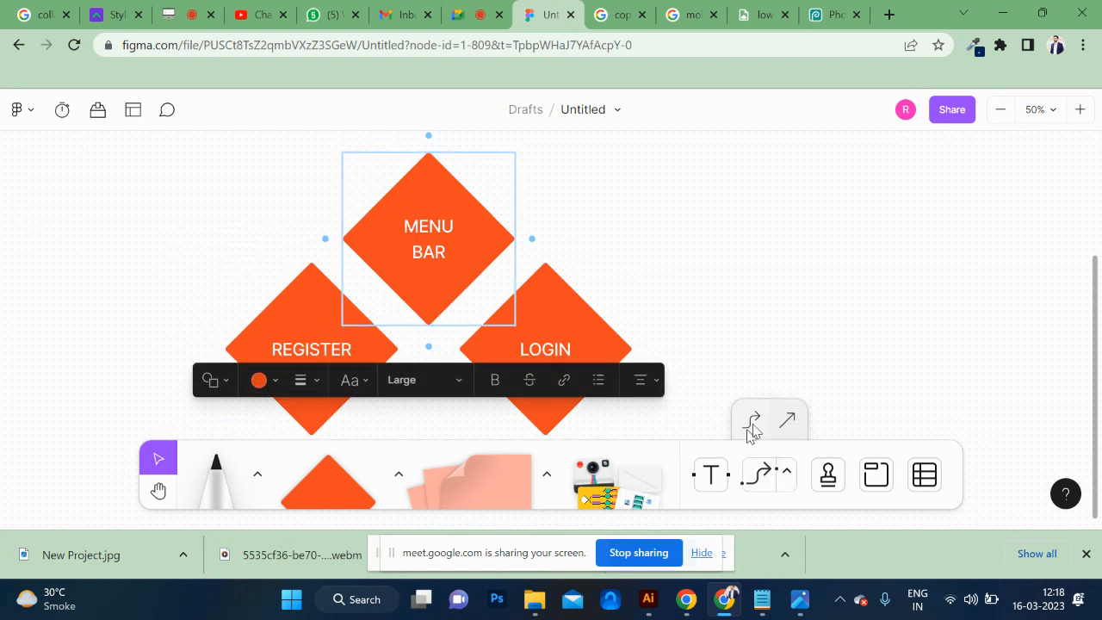
{"action": "left_click", "coordinate": [785, 420]}
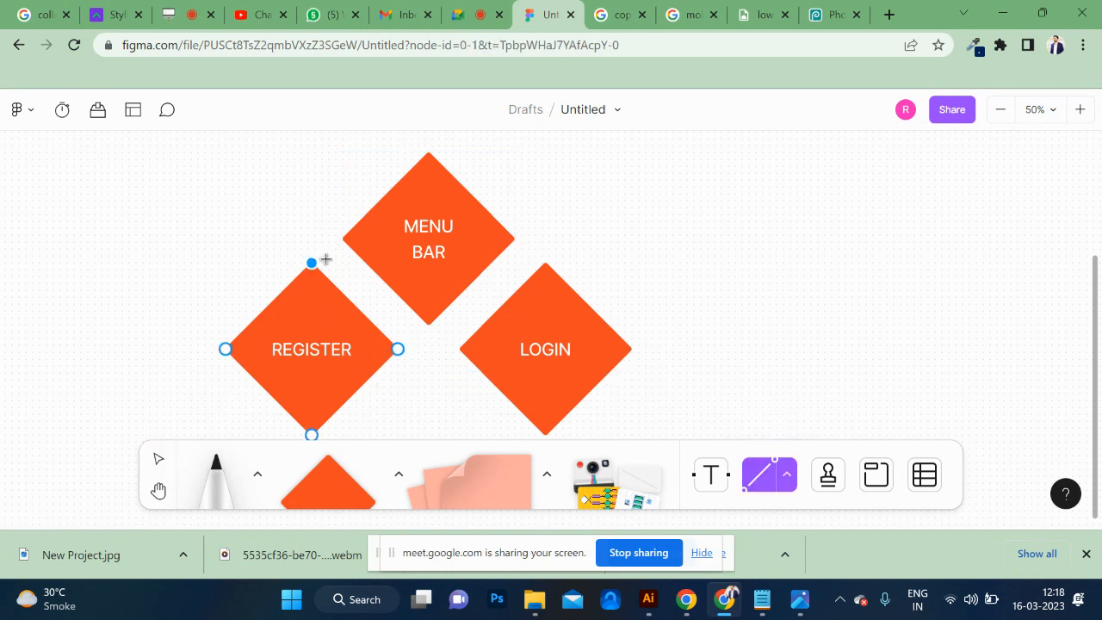
{"action": "left_click", "coordinate": [402, 287]}
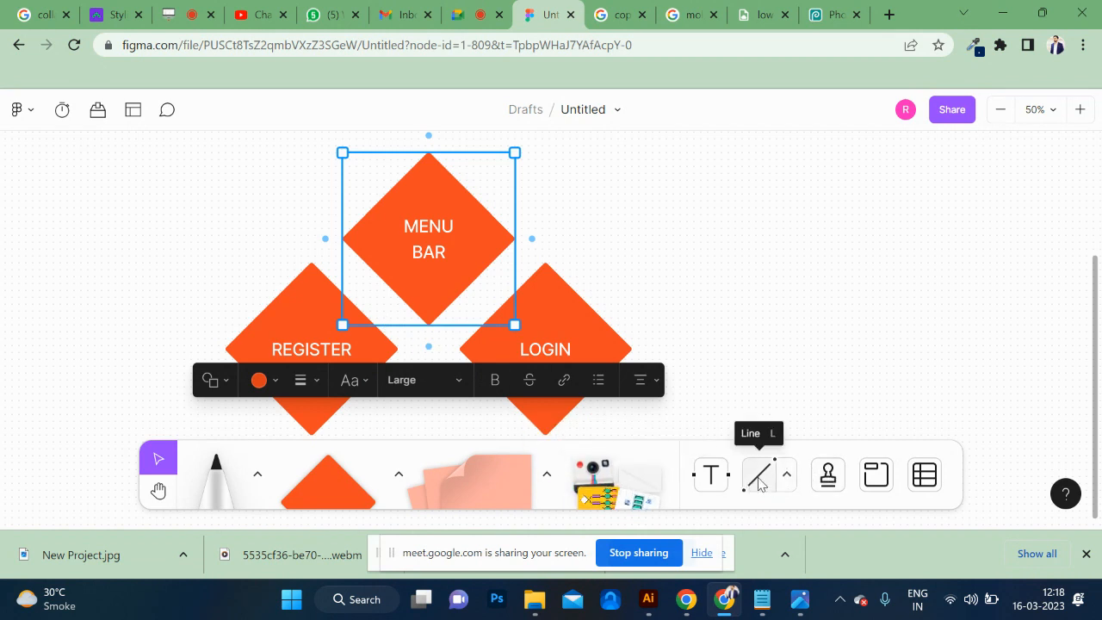
Connect the bottom of MENU BAR to REGISTER and to LOGIN with bent connector arrows pointing at each.
{"action": "left_click", "coordinate": [786, 480]}
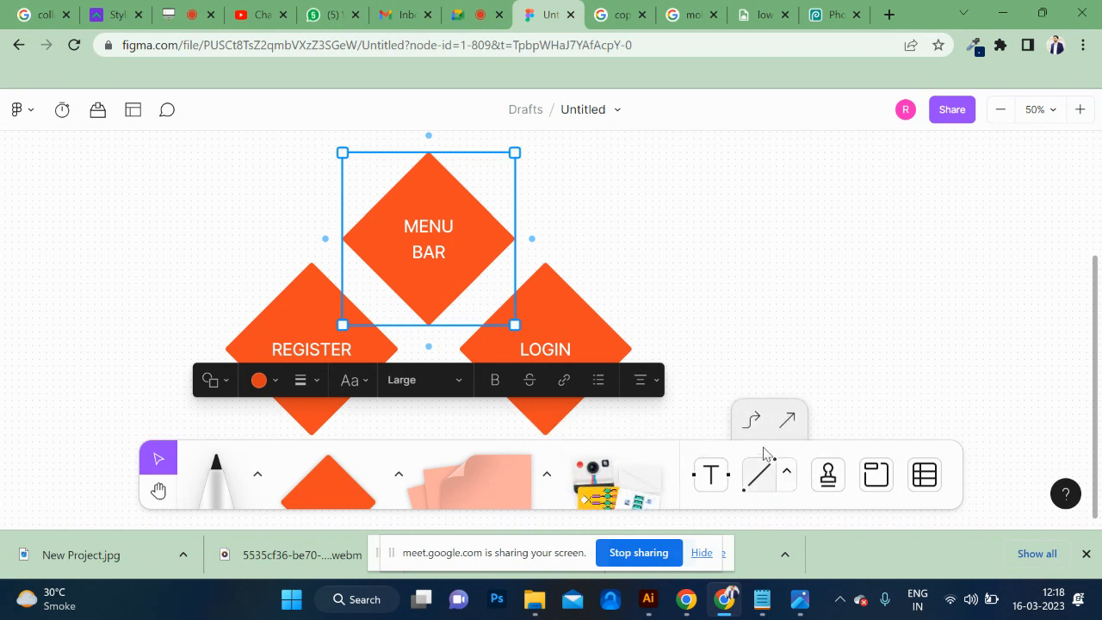
{"action": "left_click", "coordinate": [752, 421]}
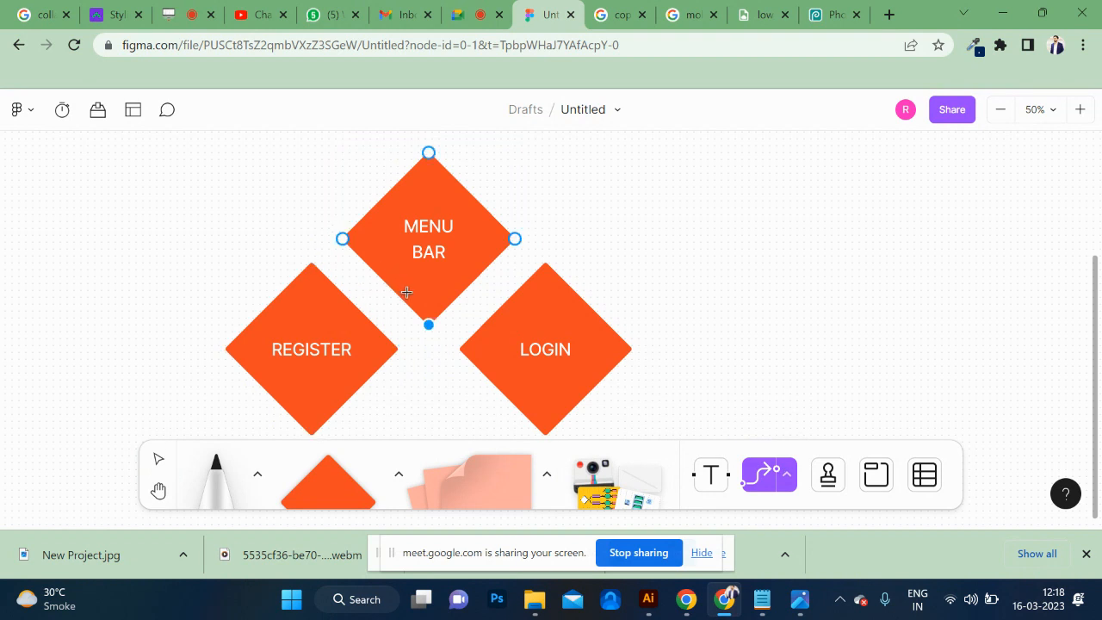
{"action": "mouse_move", "coordinate": [428, 324]}
{"action": "left_mouse_down"}
{"action": "mouse_move", "coordinate": [374, 310]}
{"action": "mouse_move", "coordinate": [351, 327]}
{"action": "left_mouse_up"}
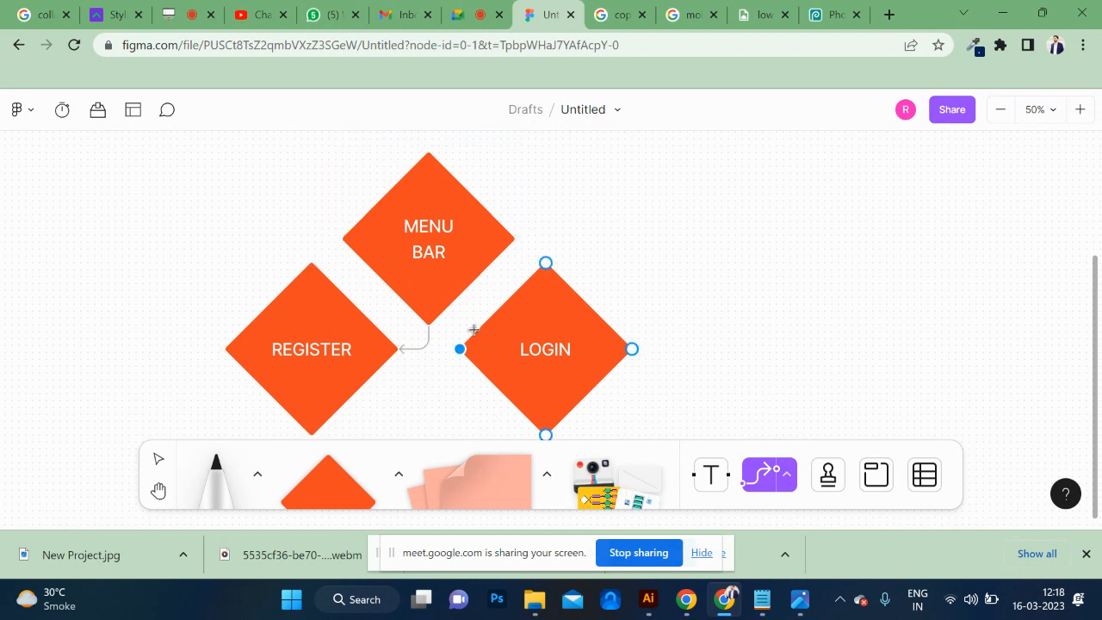
{"action": "left_click_drag", "start_coordinate": [428, 325], "coordinate": [490, 342]}
Duplicate the REGISTER diamond with its connector to the lower left and relabel the copy THANK YOU.
{"action": "key", "text": "minus"}
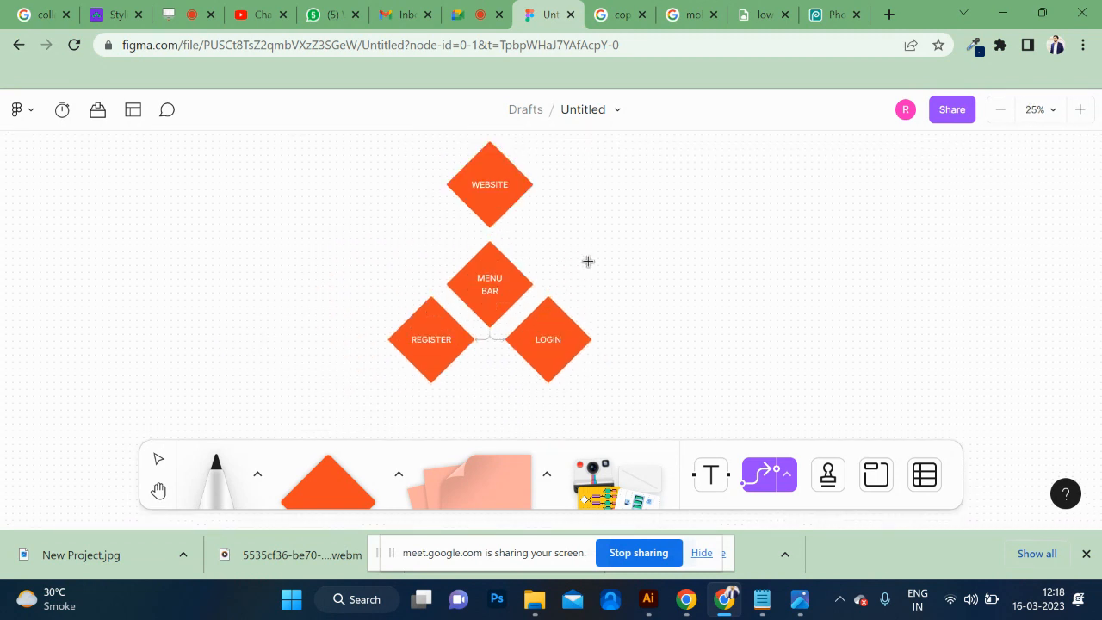
{"action": "scroll", "coordinate": [588, 261], "scroll_direction": "down", "scroll_amount": 3}
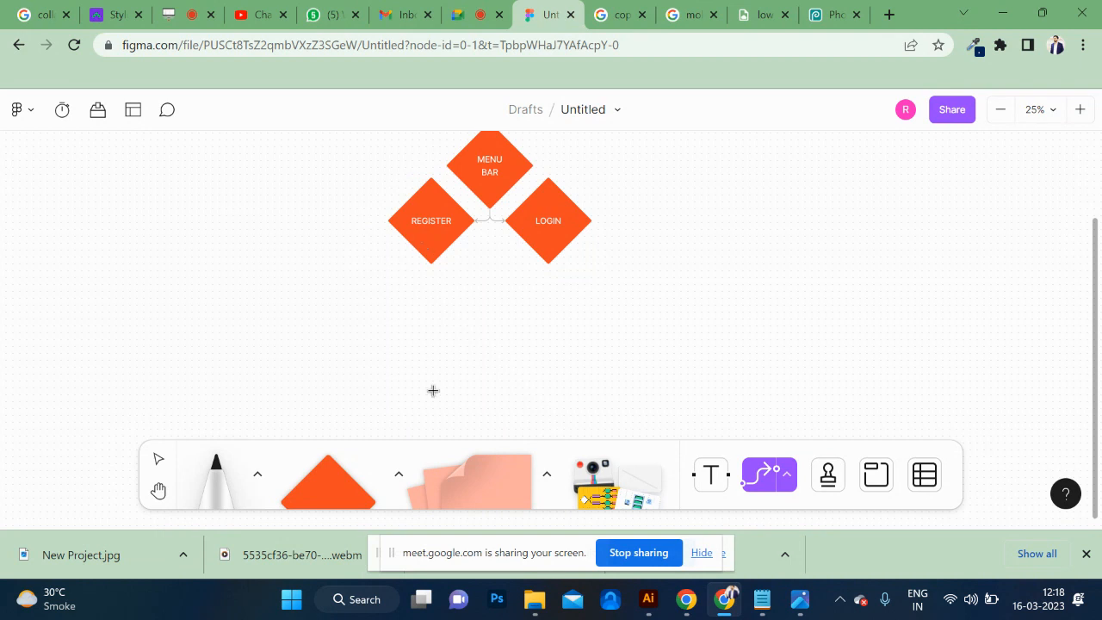
{"action": "left_click", "coordinate": [438, 246]}
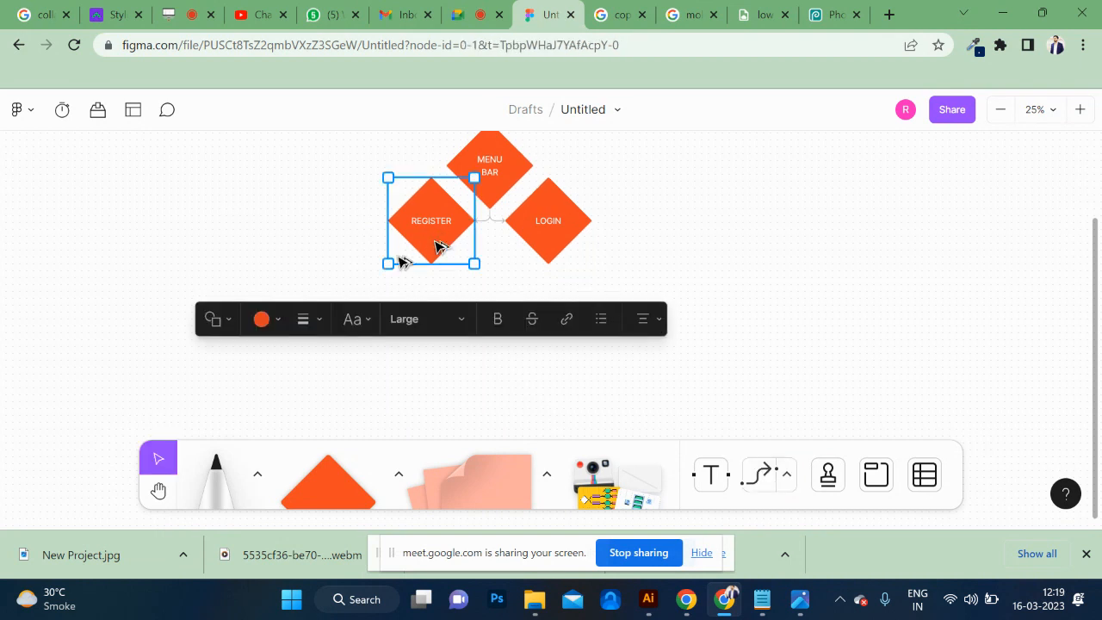
{"action": "left_click_drag", "start_coordinate": [437, 245], "coordinate": [369, 296]}
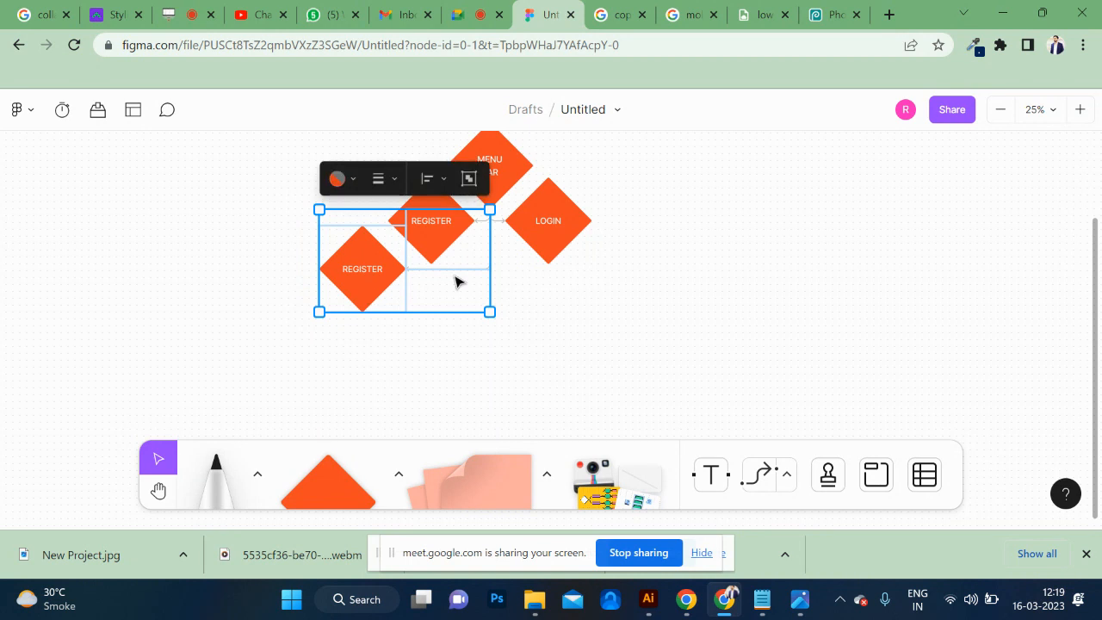
{"action": "double_click", "coordinate": [360, 268]}
{"action": "type", "text": "THAN"}
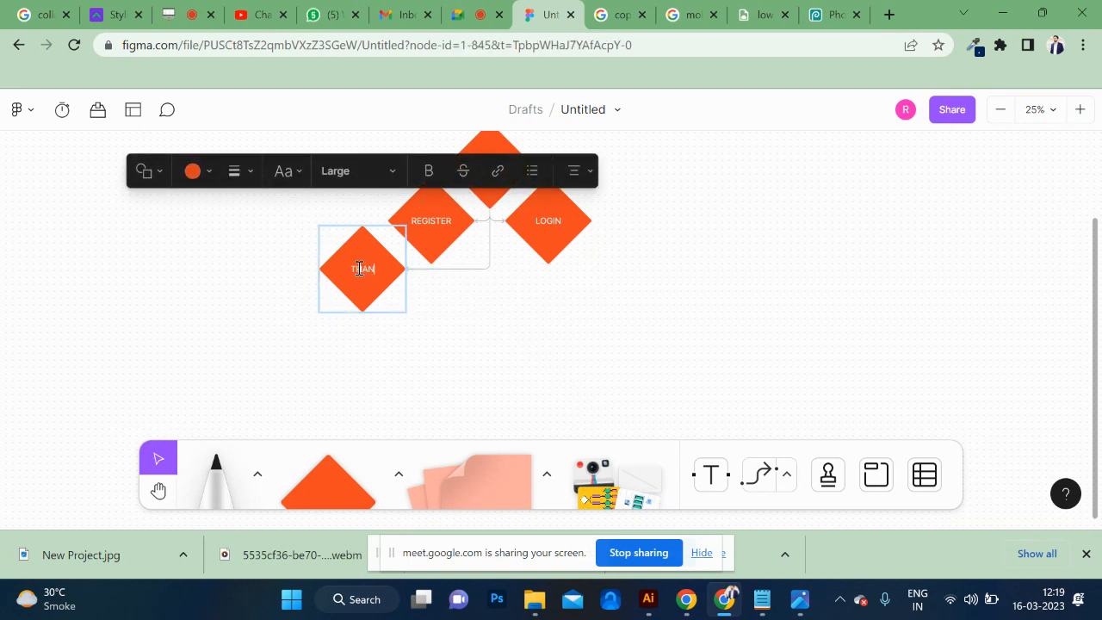
{"action": "type", "text": "K YOU"}
{"action": "left_click", "coordinate": [437, 328]}
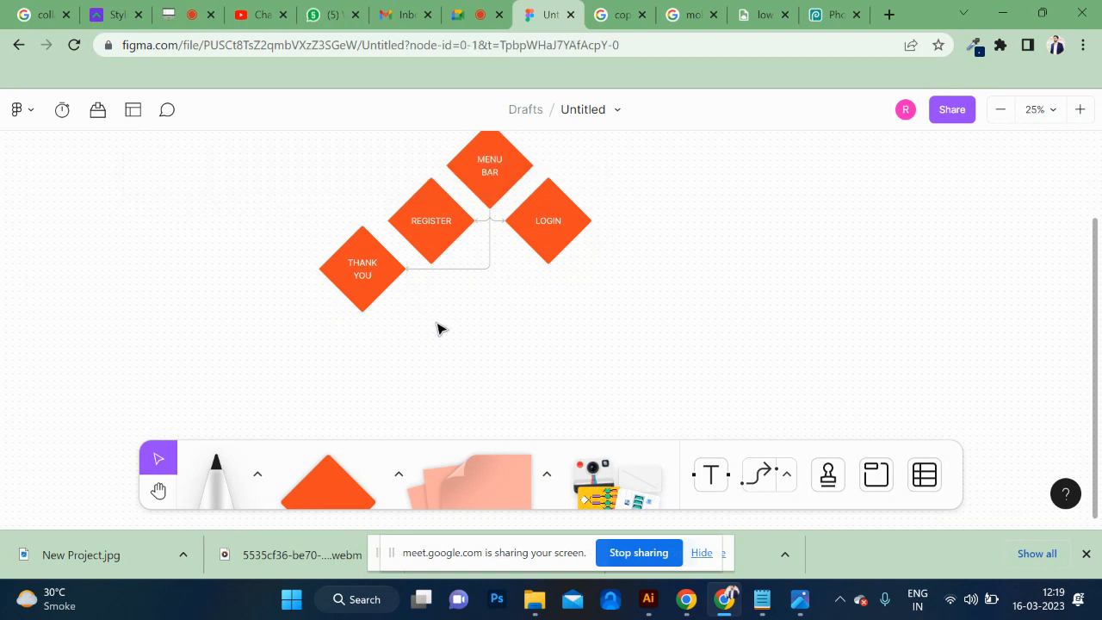
Move the THANK YOU diamond slightly right, closer to the REGISTER diamond.
{"action": "left_click", "coordinate": [445, 232]}
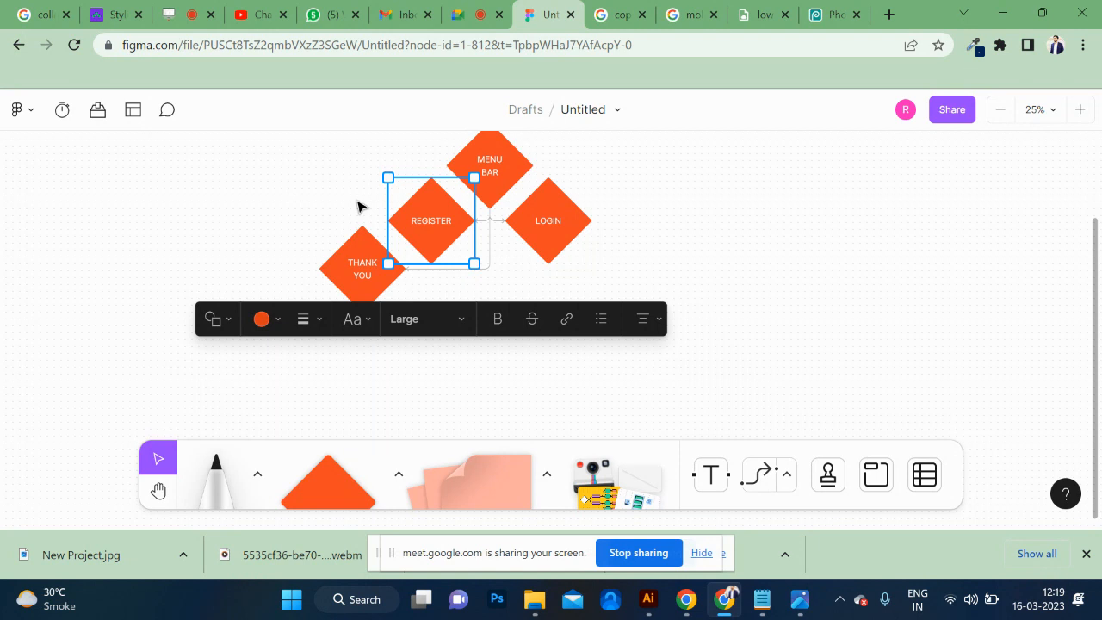
{"action": "left_click_drag", "start_coordinate": [351, 254], "coordinate": [367, 254]}
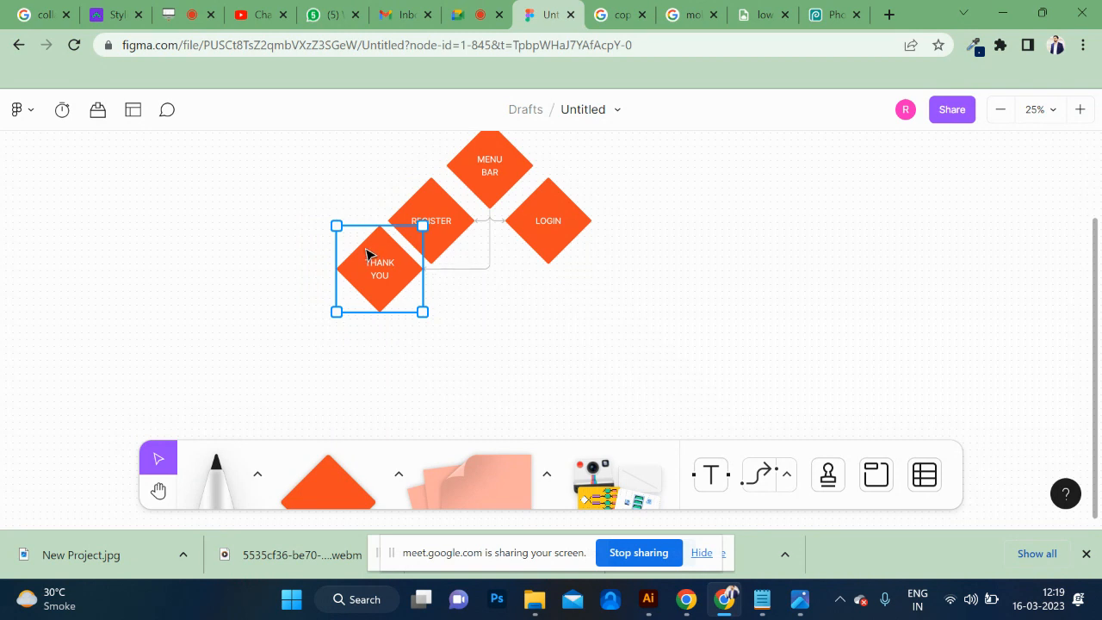
{"action": "left_click", "coordinate": [269, 286]}
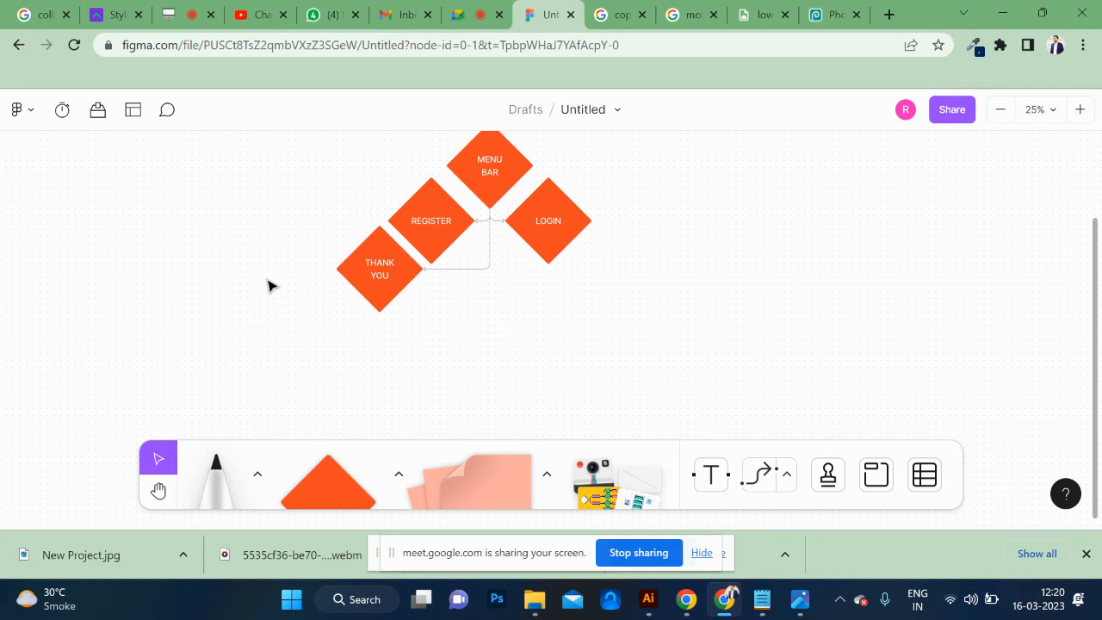
Connect the right corner of THANK YOU to the bottom of LOGIN with a bent connector arrow.
{"action": "scroll", "coordinate": [517, 316], "scroll_direction": "right", "scroll_amount": 3}
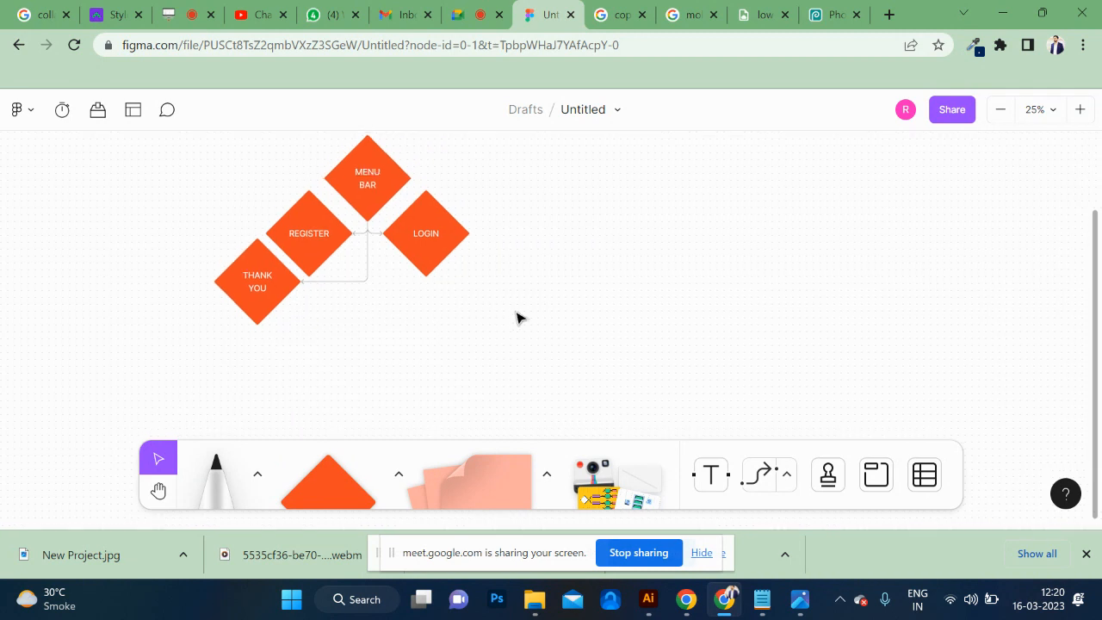
{"action": "left_click", "coordinate": [441, 262]}
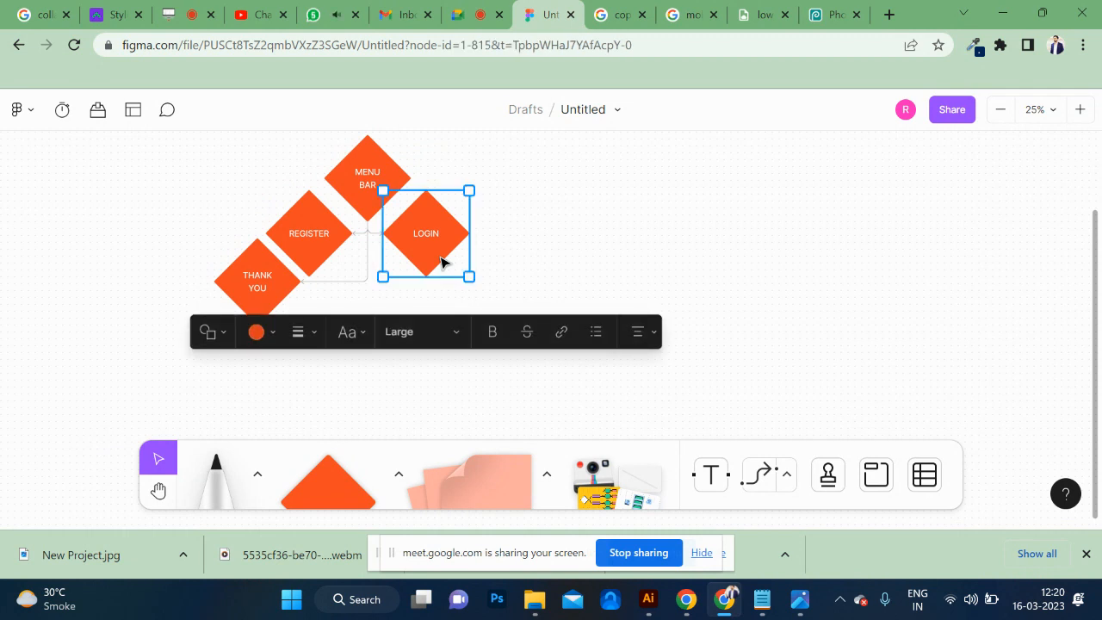
{"action": "left_click", "coordinate": [278, 303]}
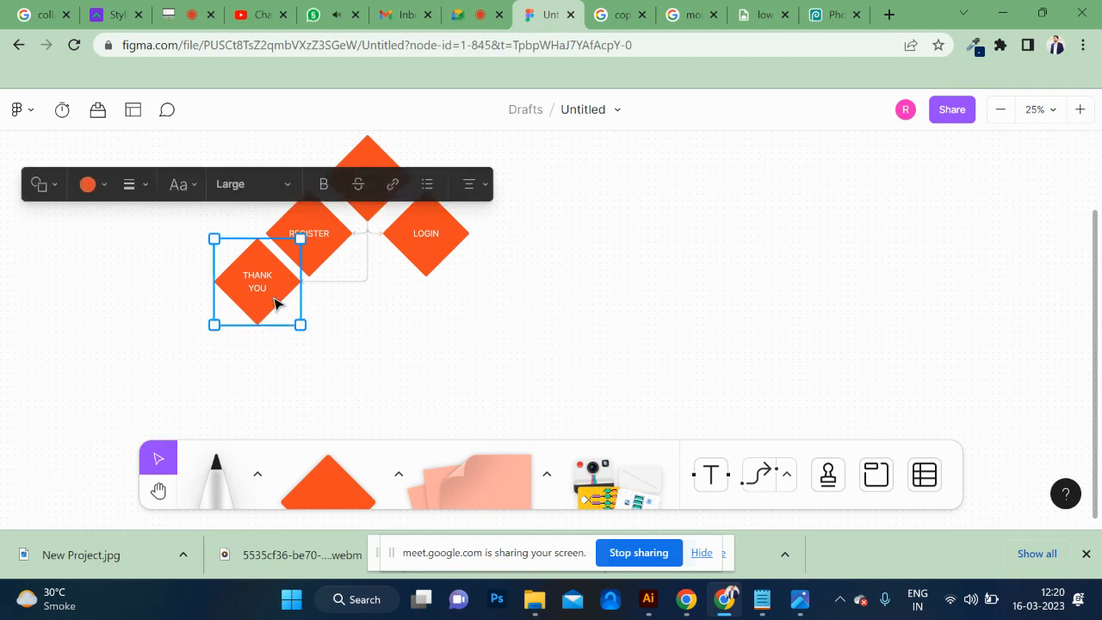
{"action": "left_click", "coordinate": [771, 478]}
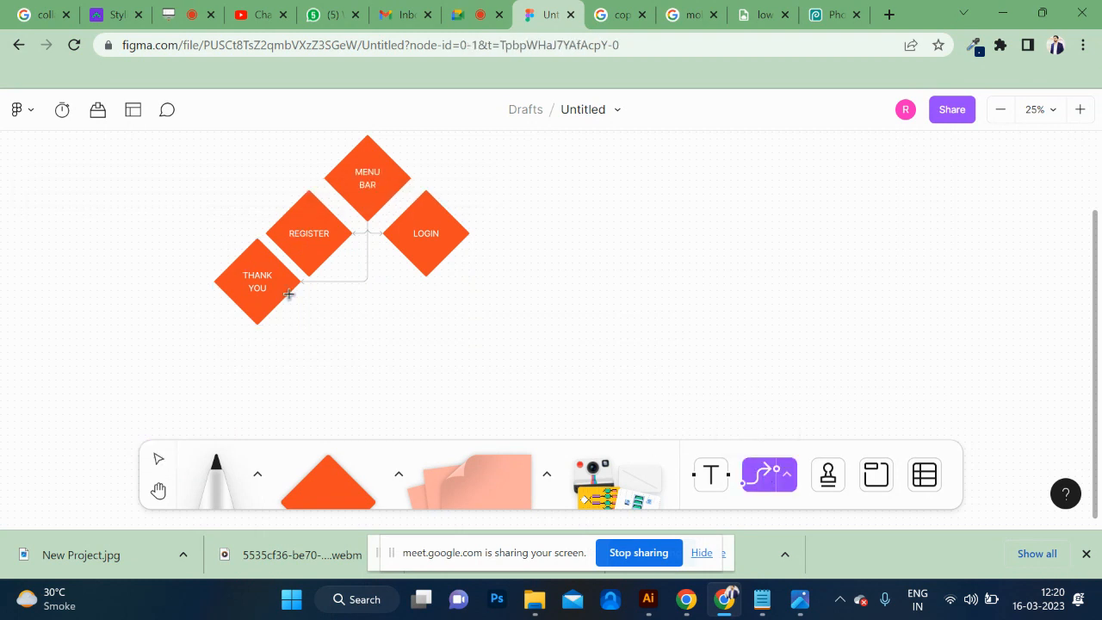
{"action": "left_click_drag", "start_coordinate": [417, 266], "coordinate": [441, 263]}
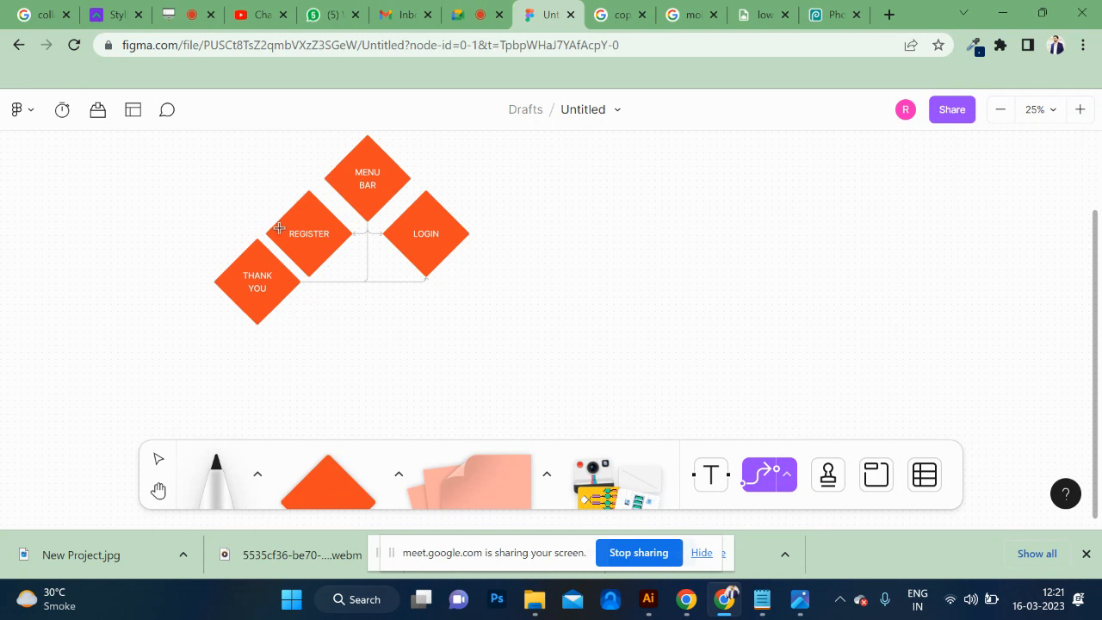
Change the LOGIN diamond's shape to a circle, trying a rounded rectangle first.
{"action": "left_click", "coordinate": [458, 232]}
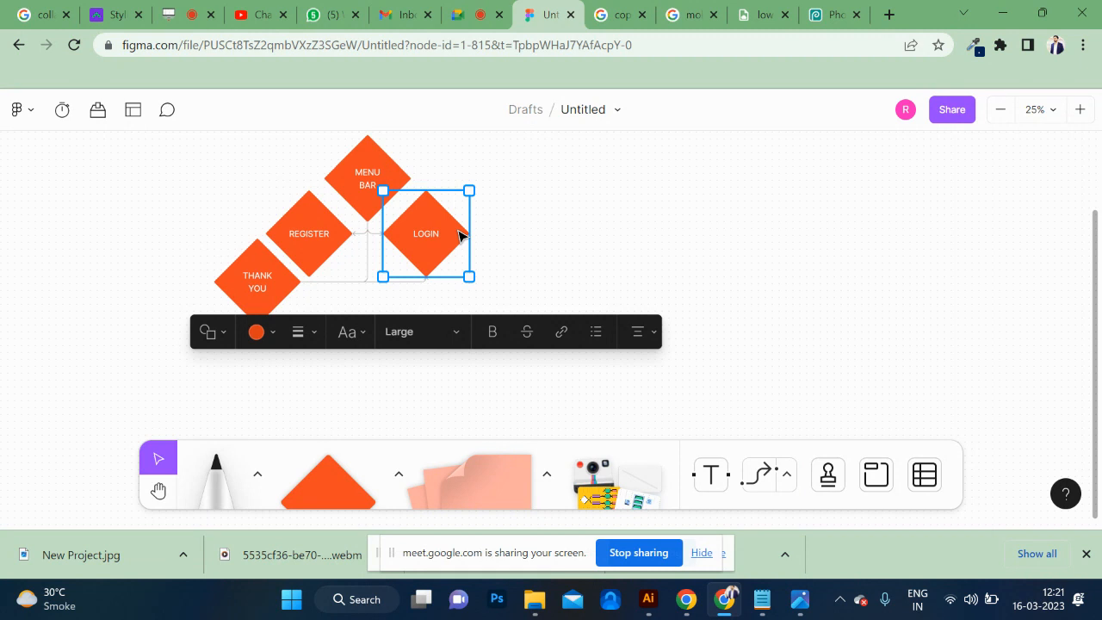
{"action": "scroll", "coordinate": [458, 232], "scroll_direction": "down", "scroll_amount": 2}
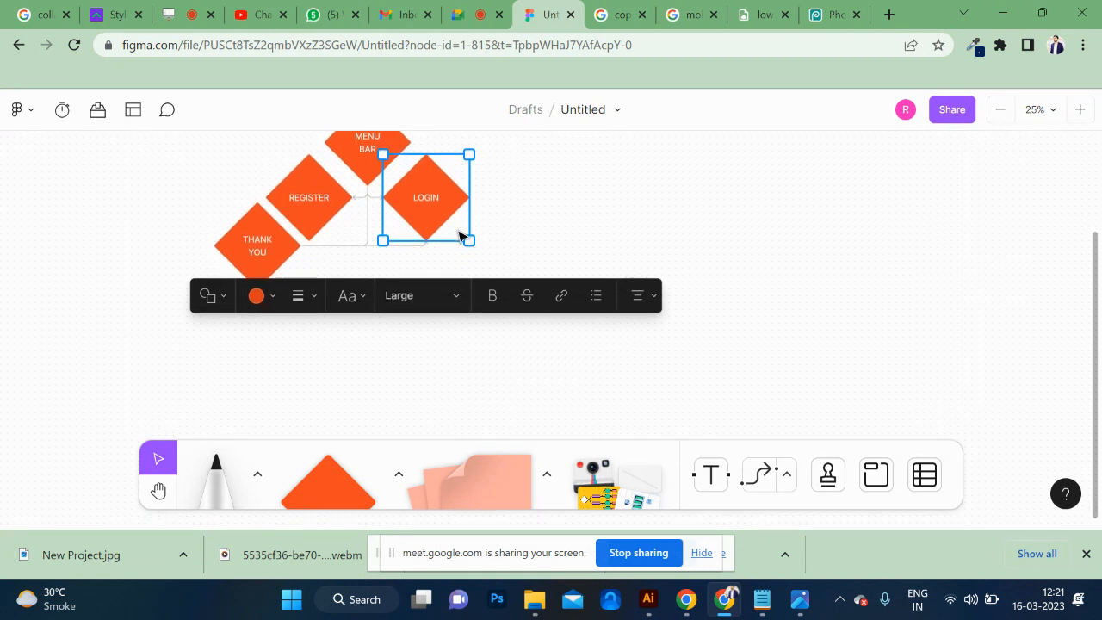
{"action": "scroll", "coordinate": [460, 234], "scroll_direction": "down", "scroll_amount": 2}
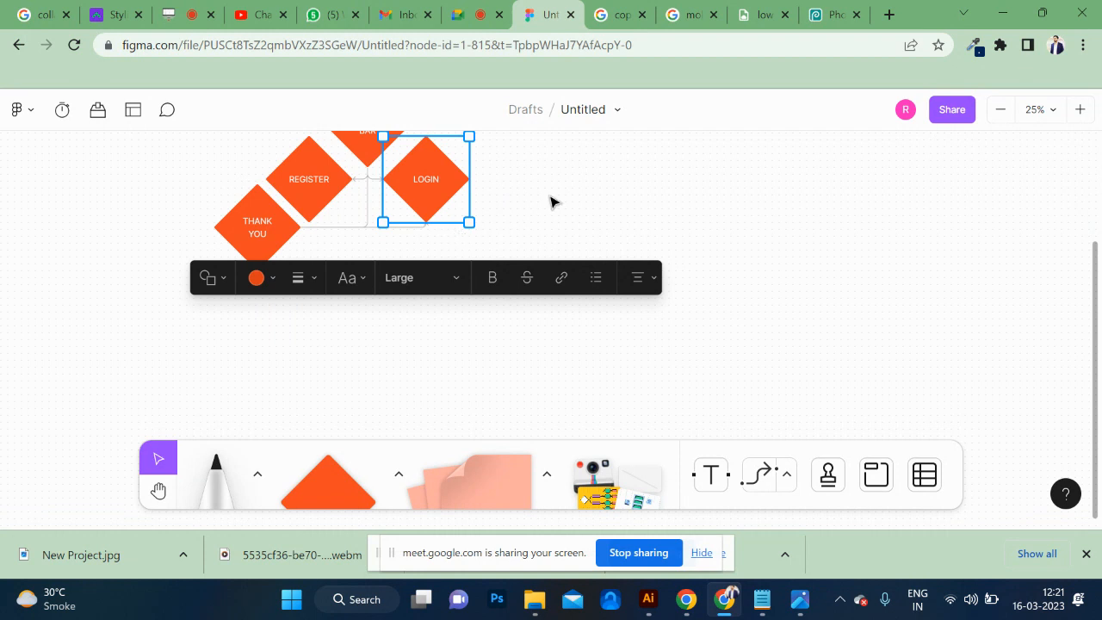
{"action": "scroll", "coordinate": [551, 201], "scroll_direction": "up", "scroll_amount": 5}
{"action": "scroll", "coordinate": [551, 201], "scroll_direction": "down", "scroll_amount": 3}
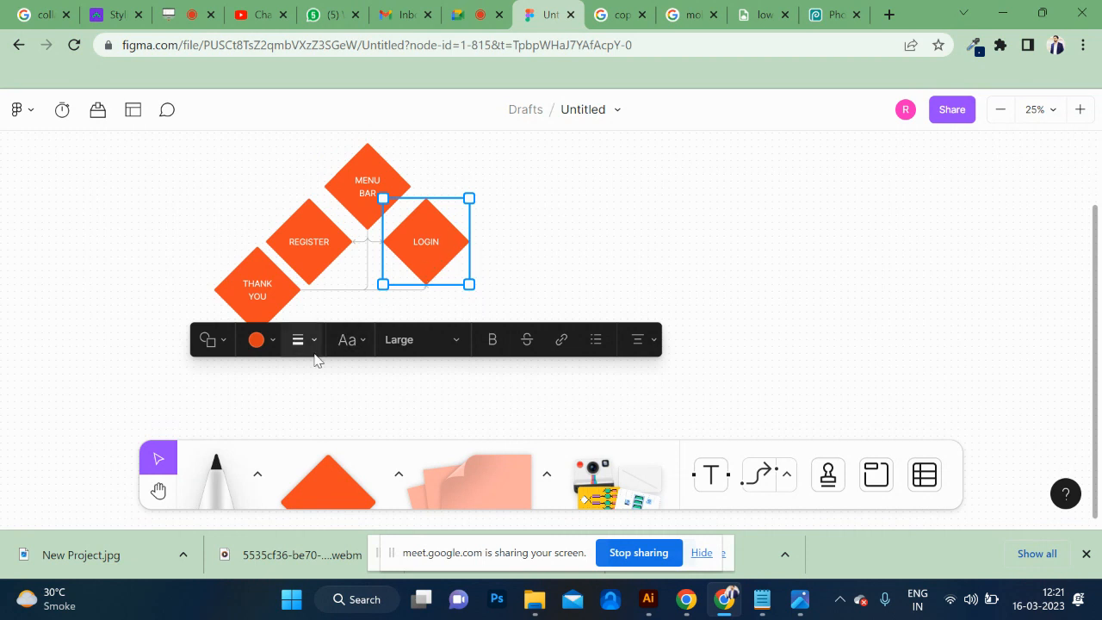
{"action": "scroll", "coordinate": [431, 251], "scroll_direction": "up", "scroll_amount": 2}
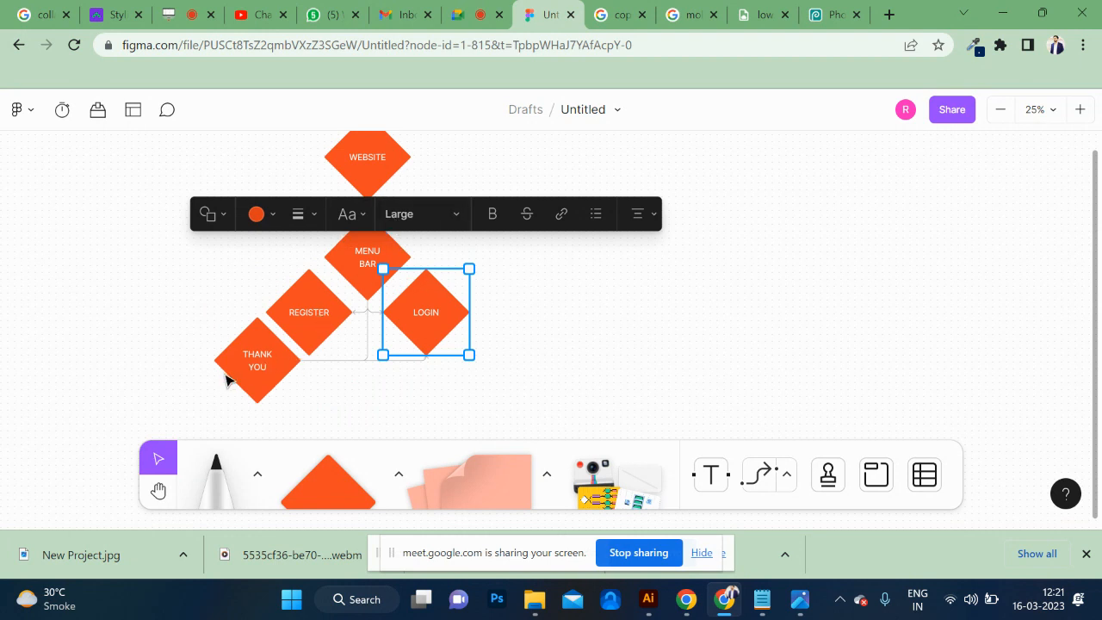
{"action": "scroll", "coordinate": [347, 359], "scroll_direction": "down", "scroll_amount": 1}
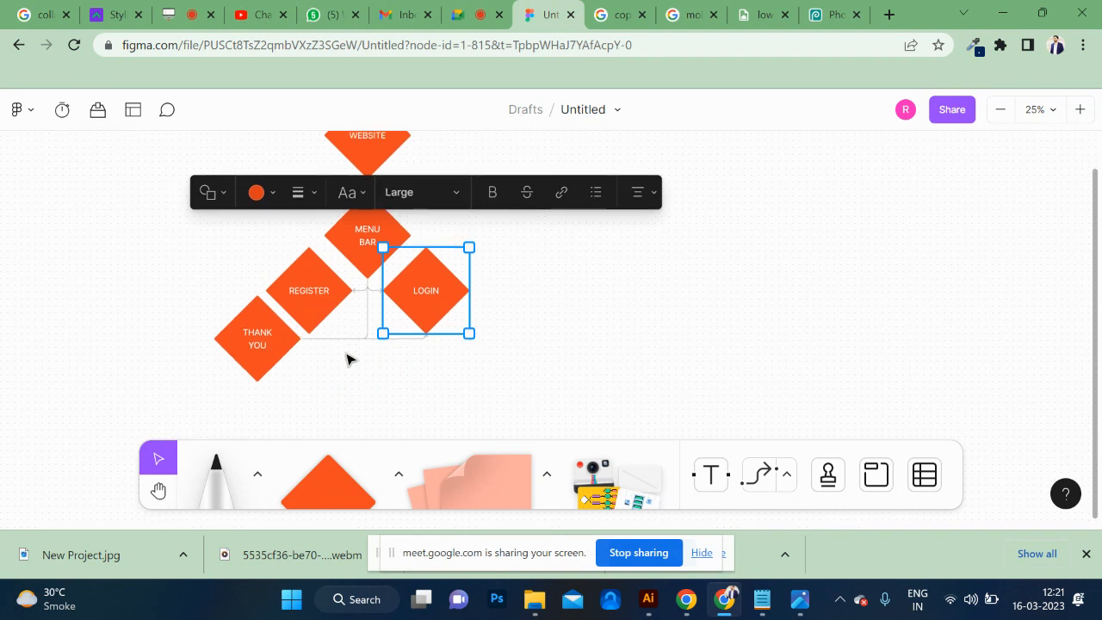
{"action": "scroll", "coordinate": [347, 358], "scroll_direction": "down", "scroll_amount": 2}
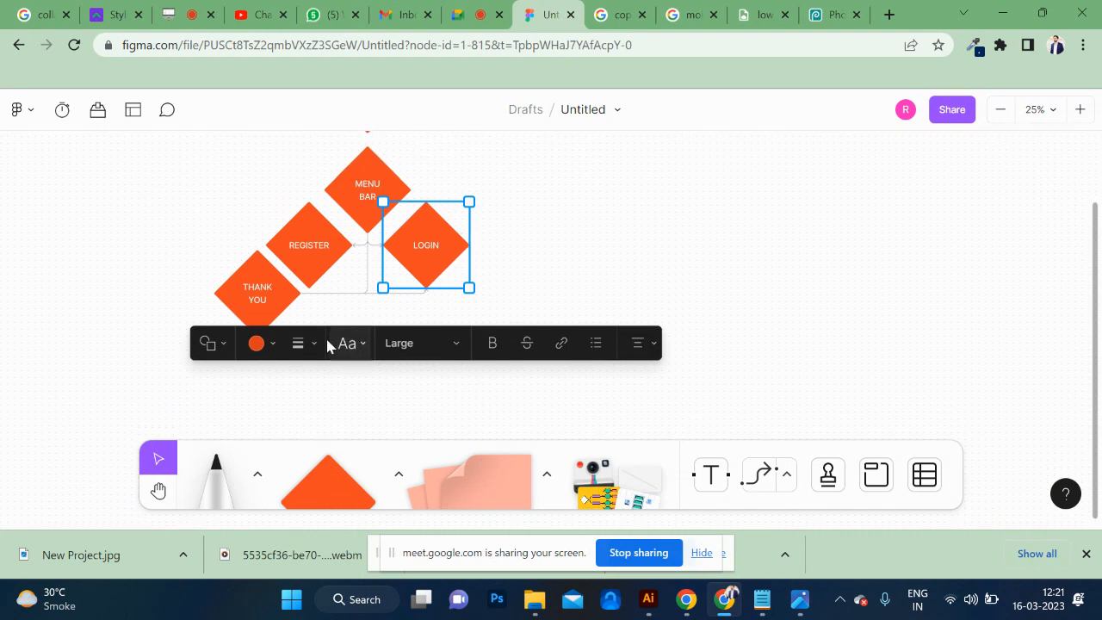
{"action": "left_click", "coordinate": [225, 344]}
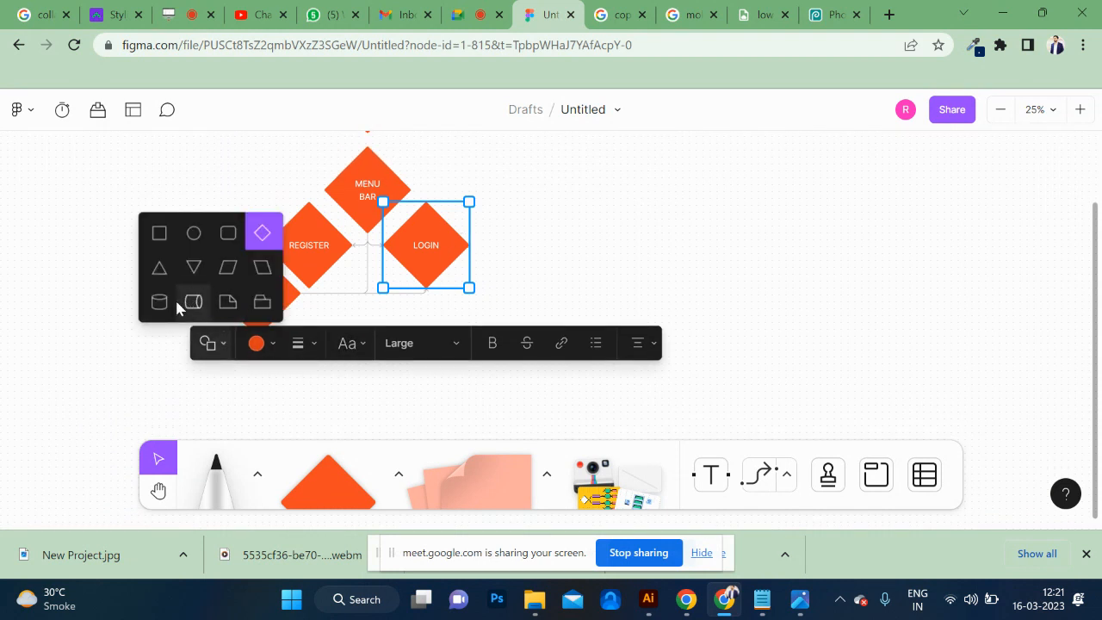
{"action": "left_click", "coordinate": [228, 233]}
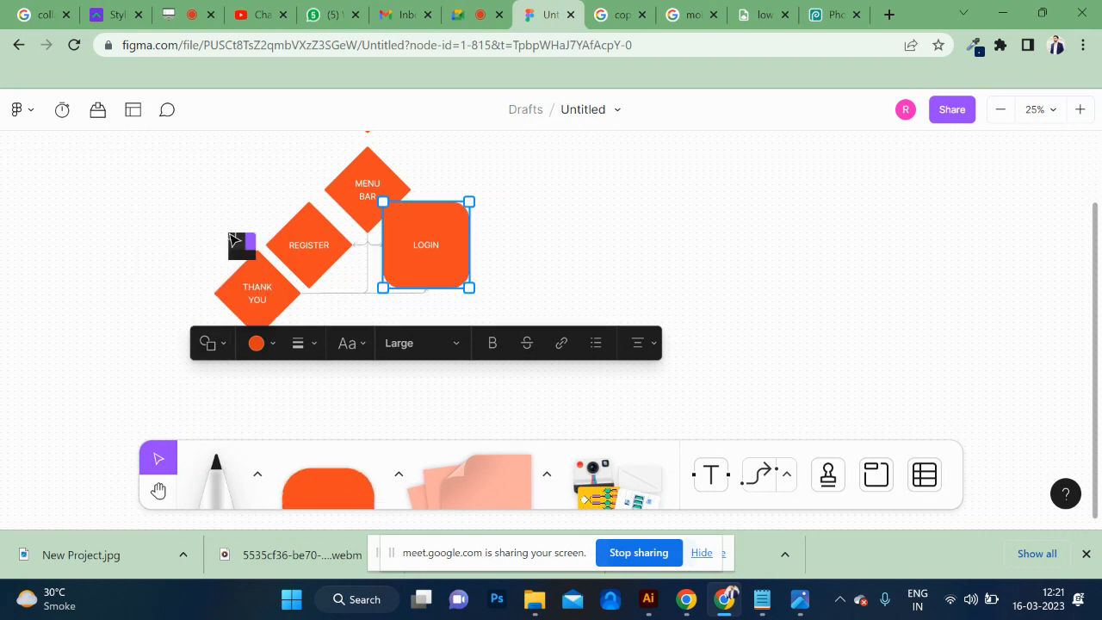
{"action": "left_click", "coordinate": [224, 345]}
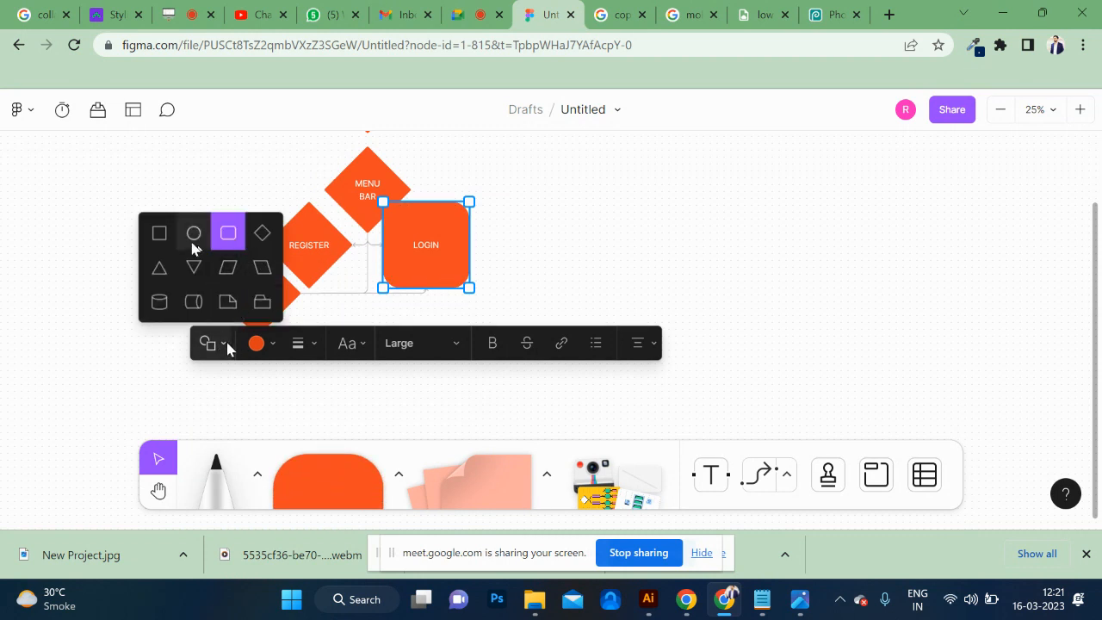
{"action": "left_click", "coordinate": [193, 244]}
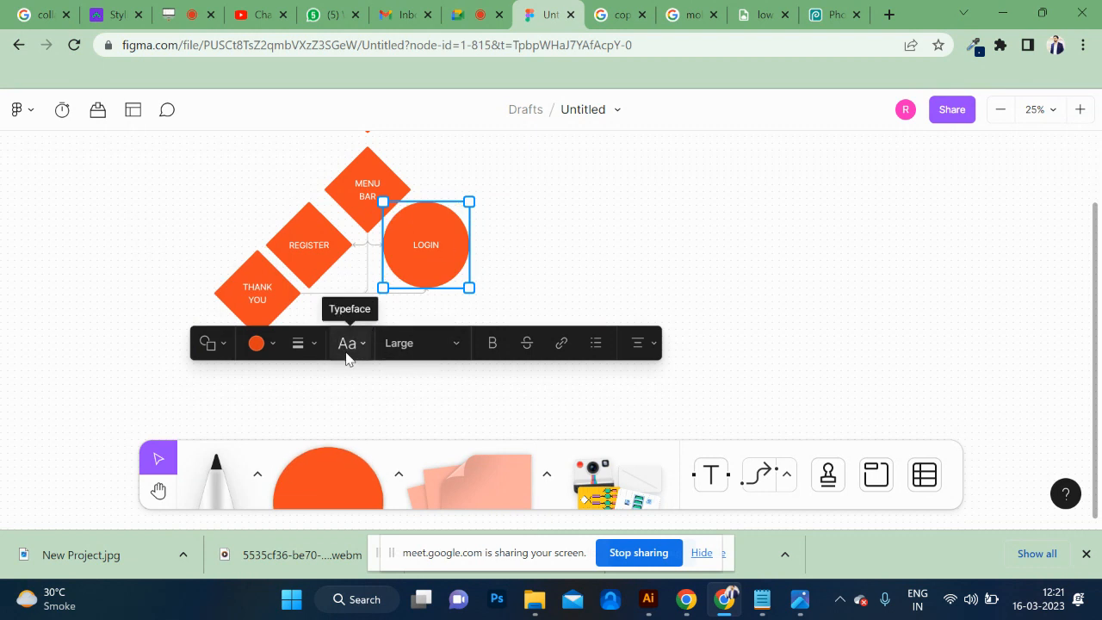
Try a black freehand marker outline right of the LOGIN circle, switch the marker to orange, and undo the outline.
{"action": "left_click", "coordinate": [225, 474]}
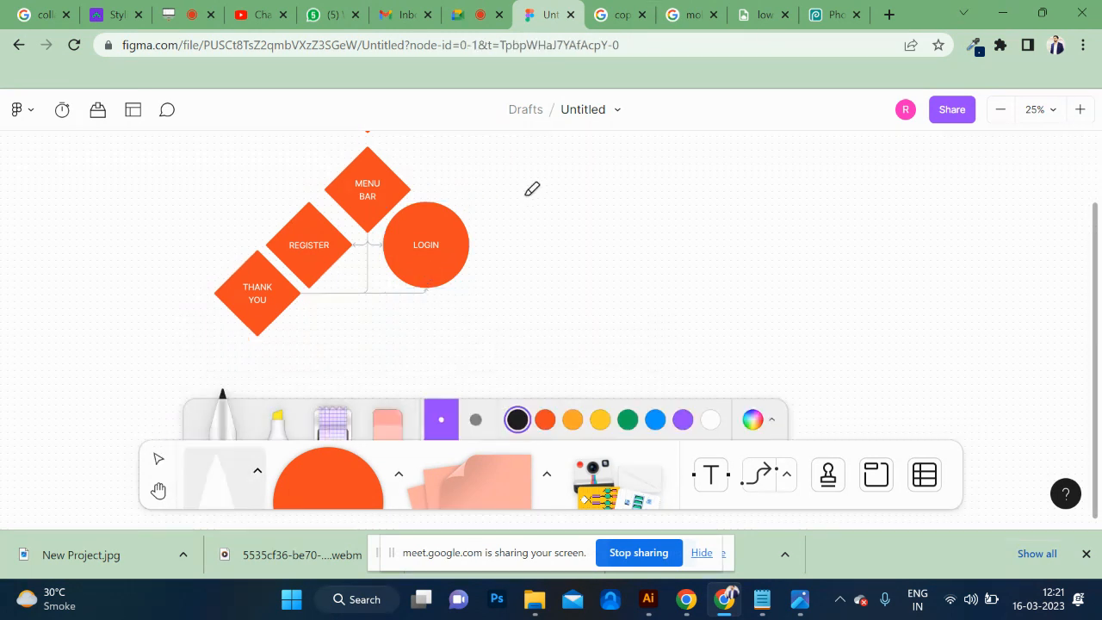
{"action": "mouse_move", "coordinate": [506, 187]}
{"action": "left_mouse_down"}
{"action": "mouse_move", "coordinate": [507, 220]}
{"action": "mouse_move", "coordinate": [613, 190]}
{"action": "mouse_move", "coordinate": [533, 165]}
{"action": "mouse_move", "coordinate": [513, 200]}
{"action": "left_mouse_up"}
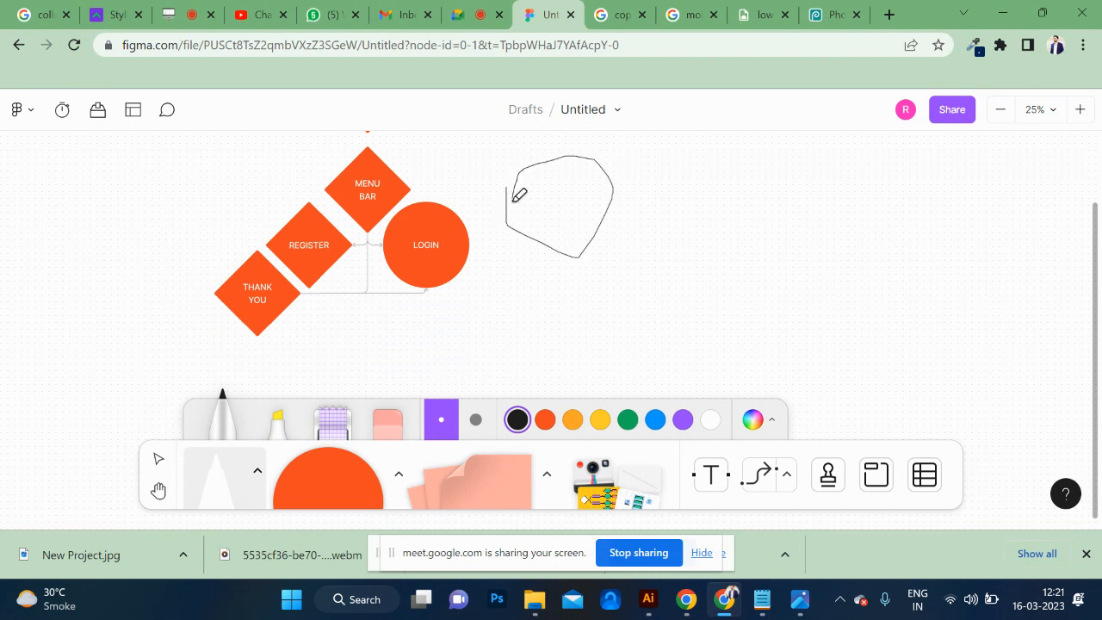
{"action": "left_click", "coordinate": [575, 417]}
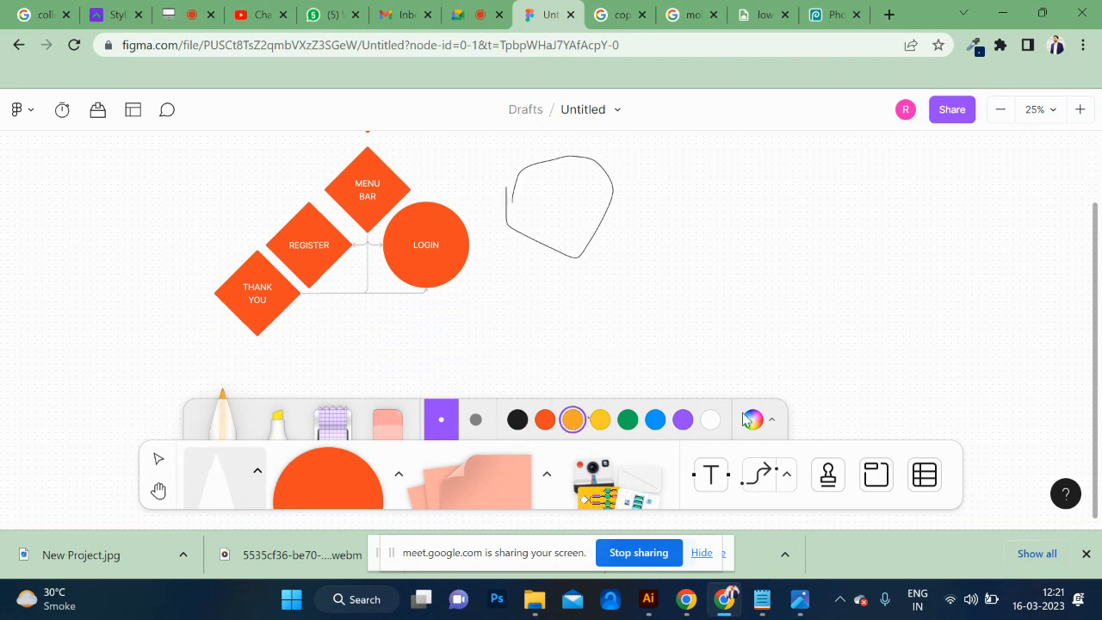
{"action": "key", "text": "ctrl+z"}
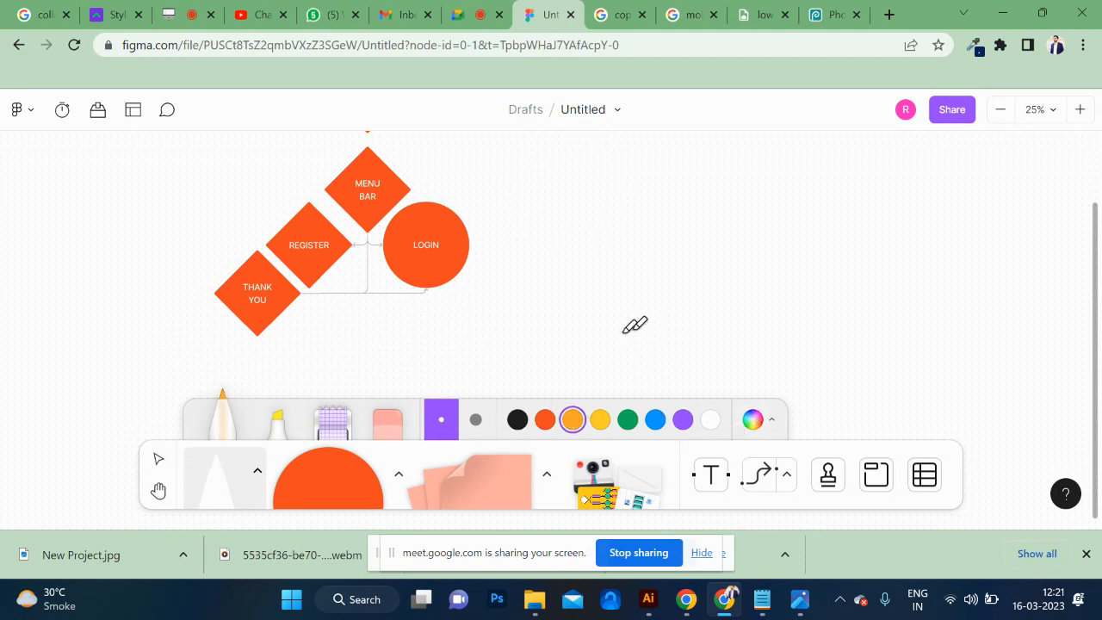
Scribble orange marker strokes around the text in the LOGIN circle and undo them.
{"action": "mouse_move", "coordinate": [413, 247]}
{"action": "left_mouse_down"}
{"action": "mouse_move", "coordinate": [448, 246]}
{"action": "mouse_move", "coordinate": [418, 248]}
{"action": "left_mouse_up"}
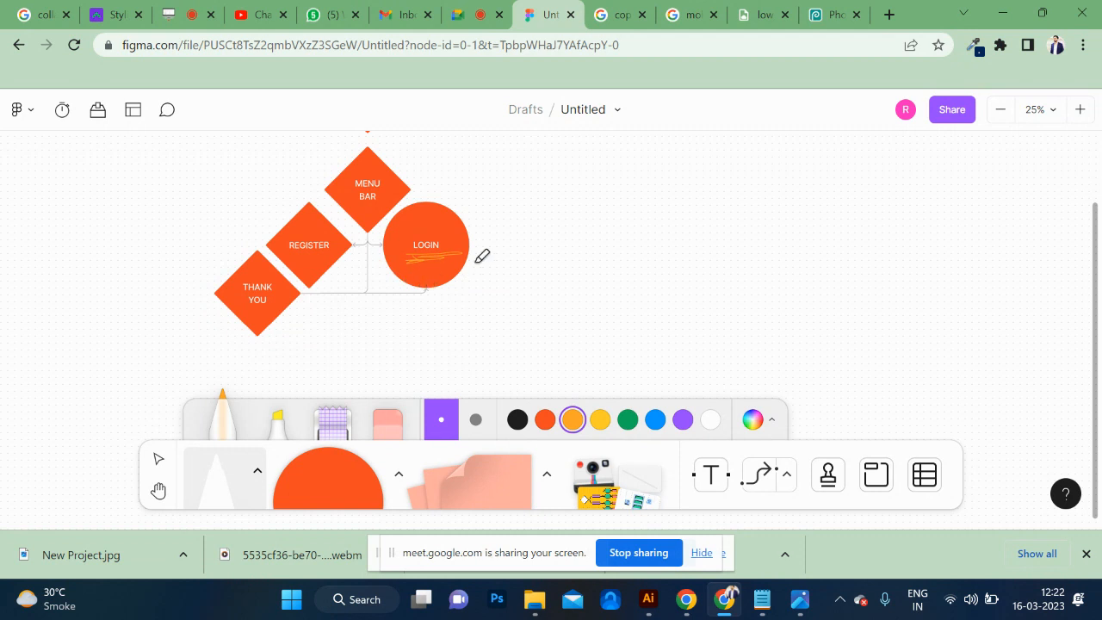
{"action": "mouse_move", "coordinate": [429, 230]}
{"action": "left_mouse_down"}
{"action": "mouse_move", "coordinate": [408, 230]}
{"action": "mouse_move", "coordinate": [450, 230]}
{"action": "mouse_move", "coordinate": [420, 229]}
{"action": "left_mouse_up"}
{"action": "key", "text": "ctrl+z"}
{"action": "key", "text": "ctrl+z"}
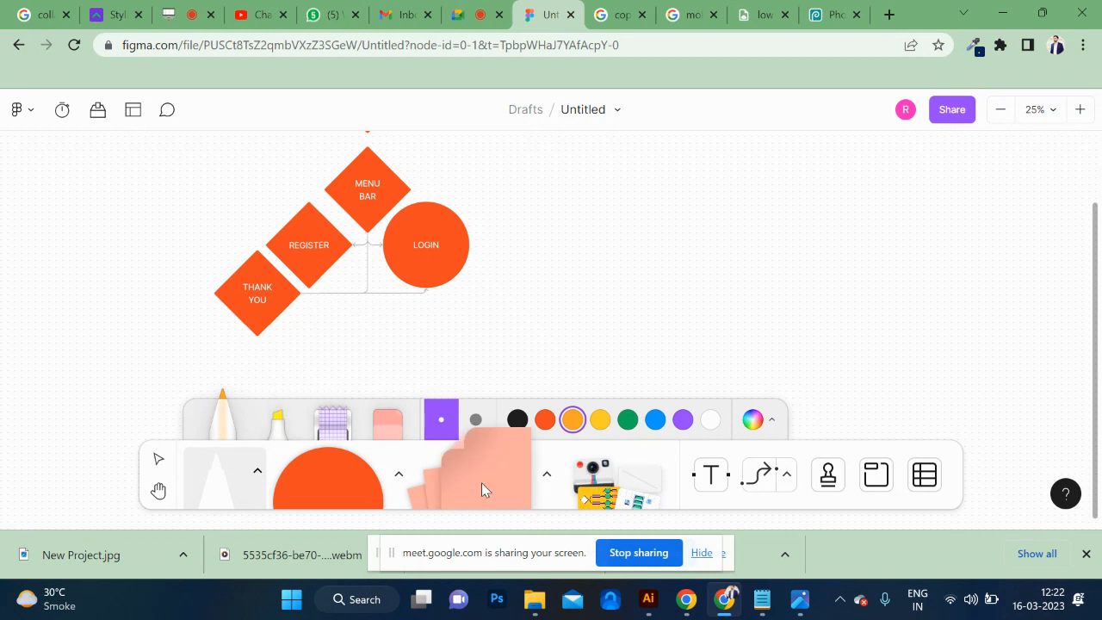
Place a blank light red sticky note to the right of the LOGIN circle and select it.
{"action": "left_click", "coordinate": [519, 486]}
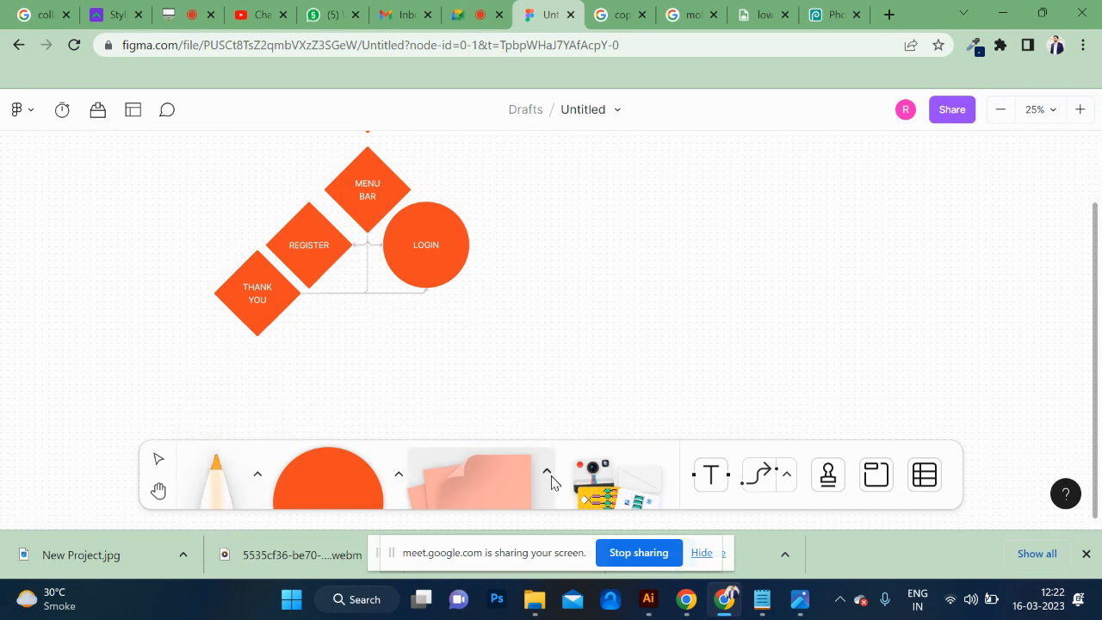
{"action": "left_click", "coordinate": [547, 472]}
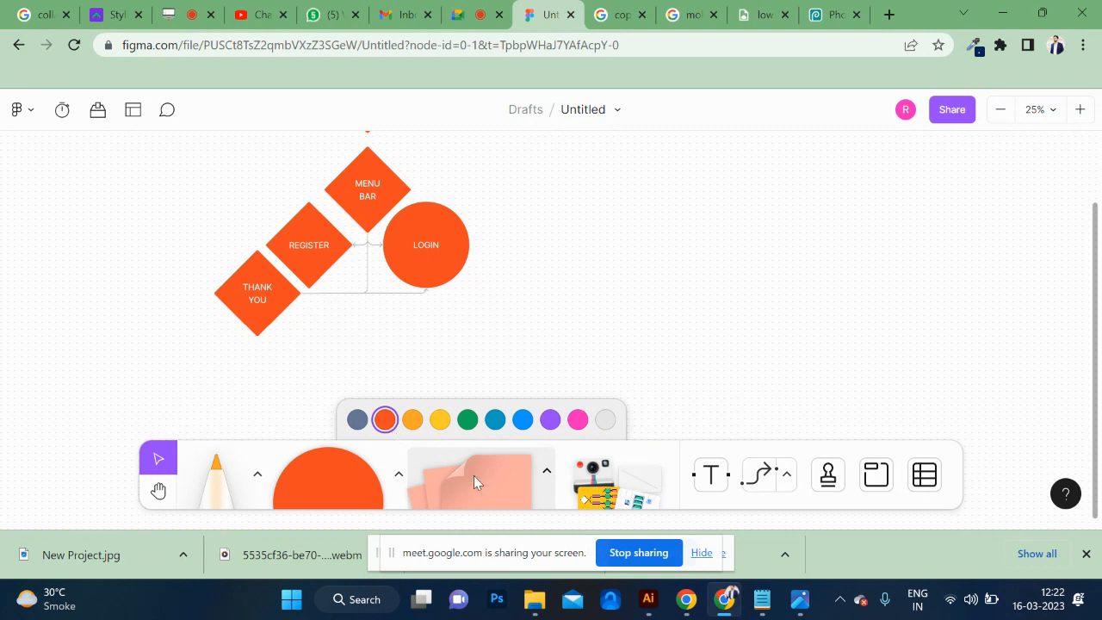
{"action": "left_click", "coordinate": [634, 279]}
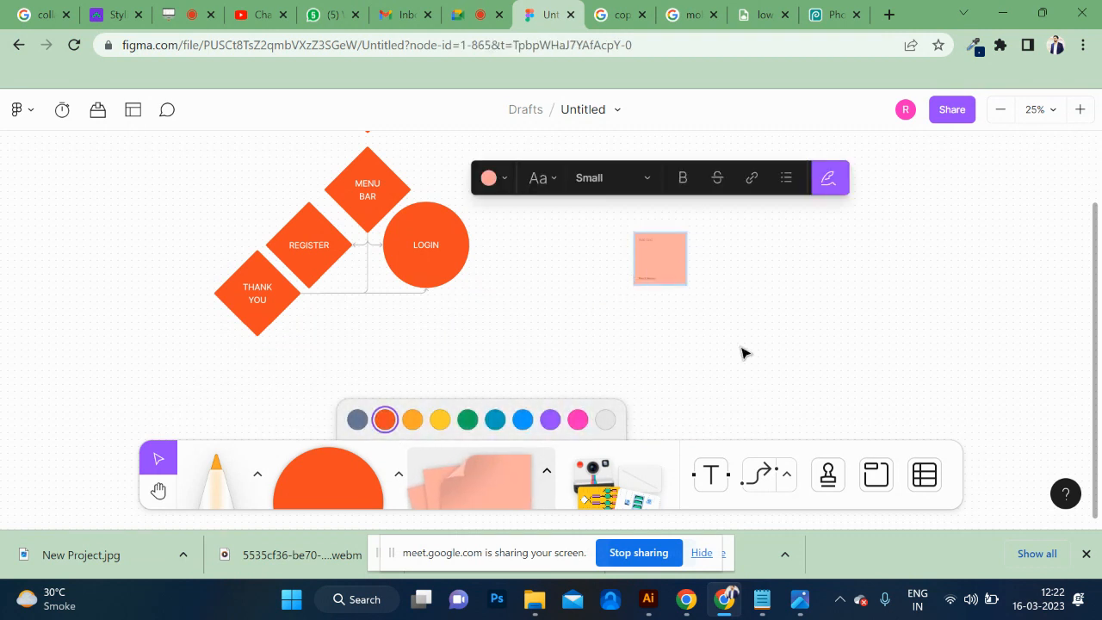
{"action": "left_click", "coordinate": [681, 276]}
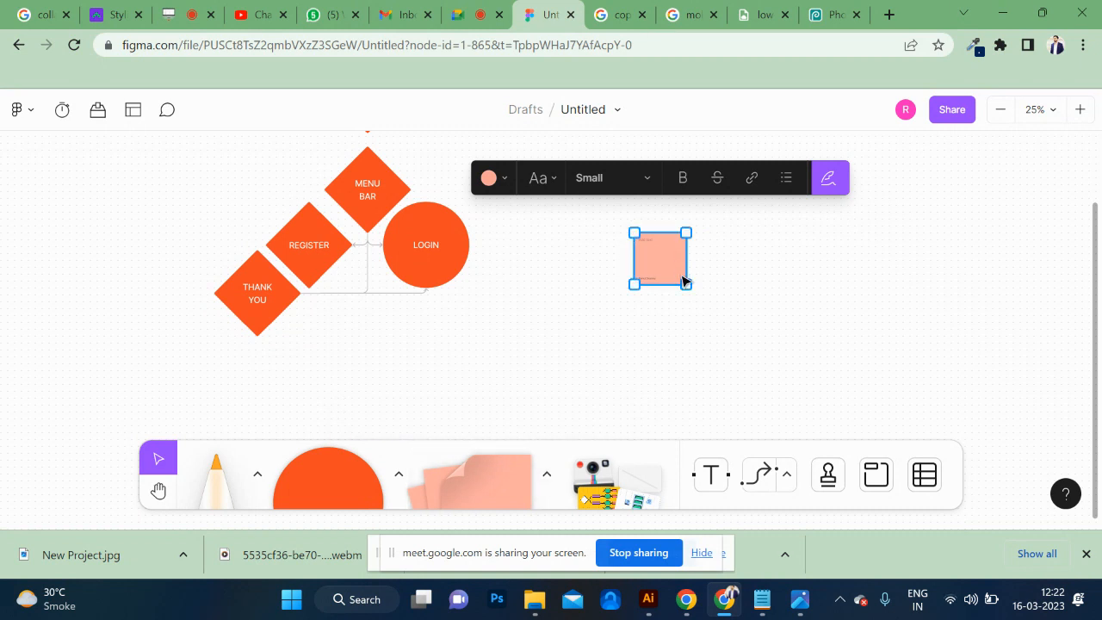
Enlarge the light red sticky note beside the LOGIN circle, reposition it, and shrink it to a medium size.
{"action": "left_click_drag", "start_coordinate": [681, 280], "coordinate": [753, 351]}
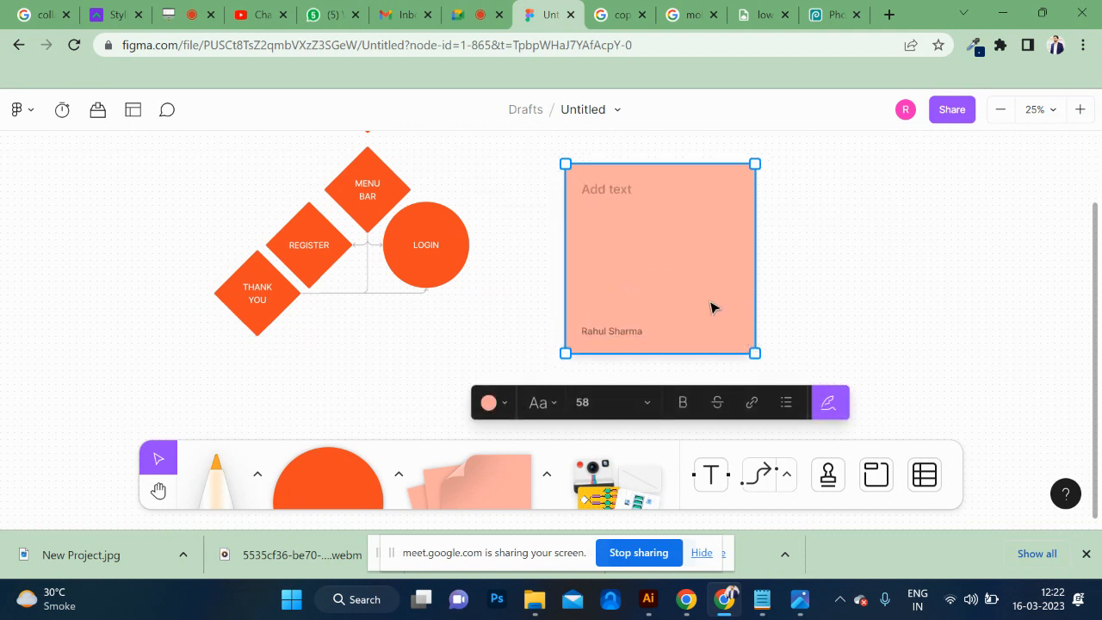
{"action": "left_click_drag", "start_coordinate": [686, 273], "coordinate": [738, 254]}
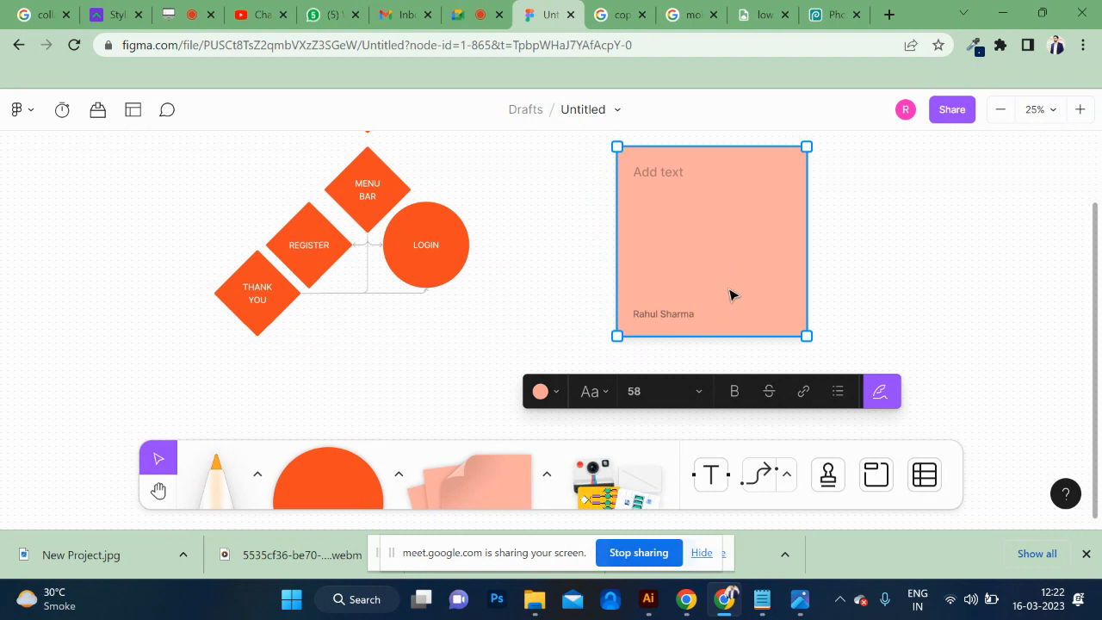
{"action": "left_click_drag", "start_coordinate": [716, 296], "coordinate": [638, 290]}
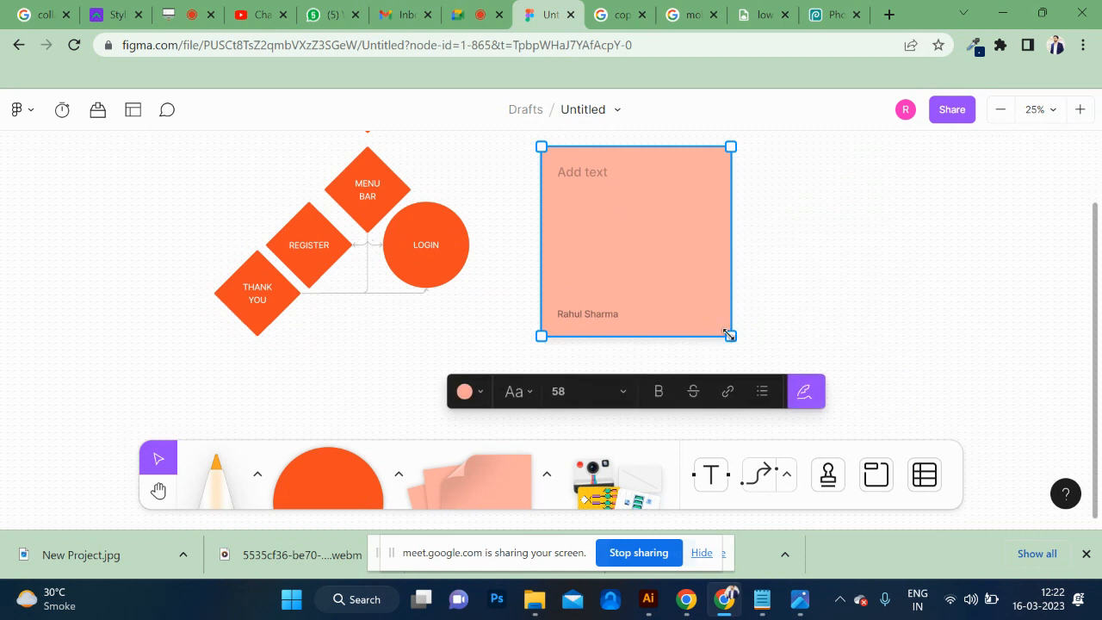
{"action": "left_click_drag", "start_coordinate": [728, 334], "coordinate": [657, 287]}
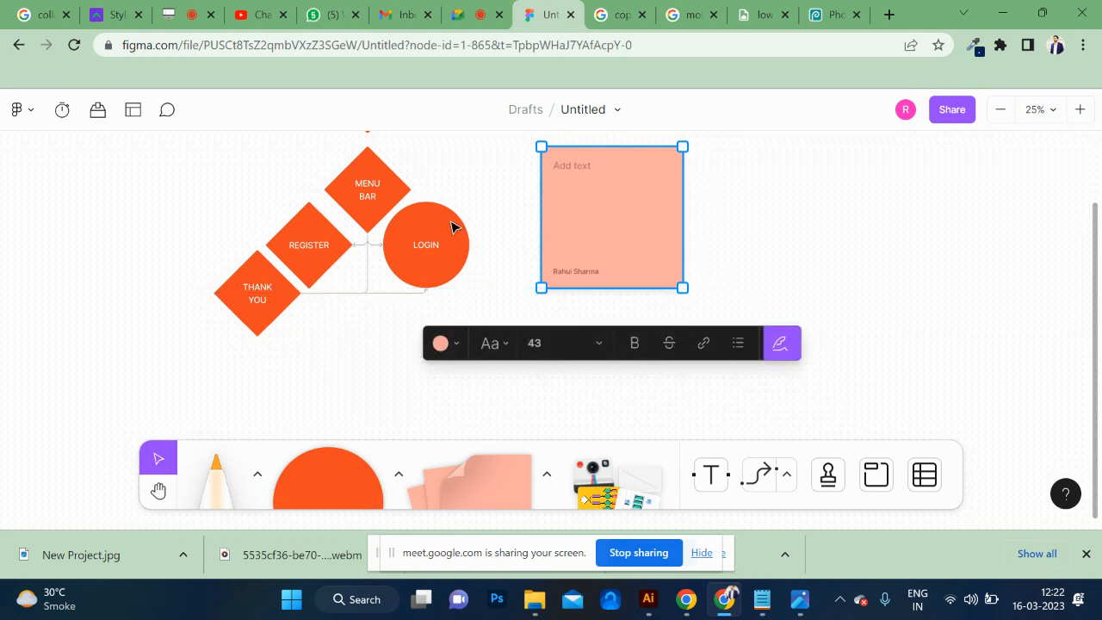
{"action": "scroll", "coordinate": [451, 226], "scroll_direction": "up", "scroll_amount": 2}
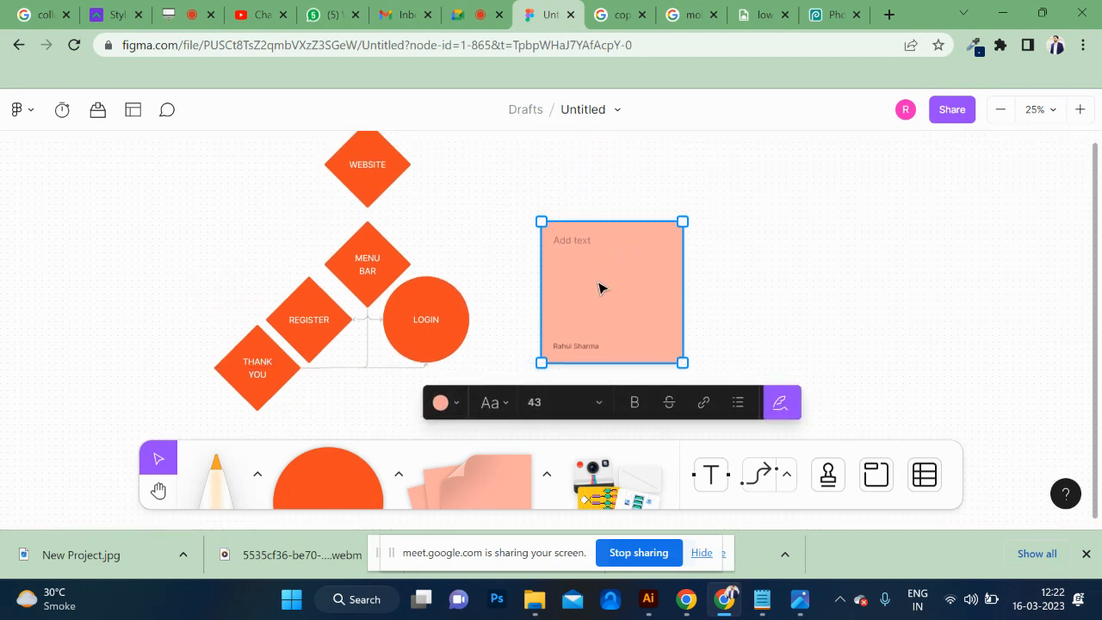
{"action": "left_click", "coordinate": [745, 281]}
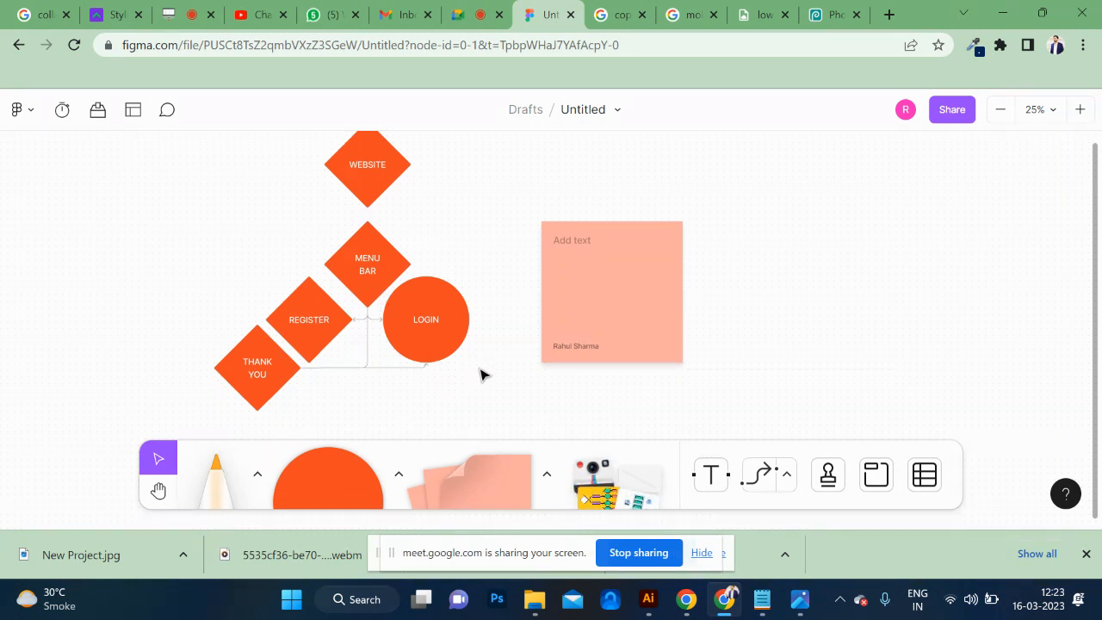
{"action": "scroll", "coordinate": [512, 338], "scroll_direction": "down", "scroll_amount": 1}
{"action": "scroll", "coordinate": [513, 337], "scroll_direction": "down", "scroll_amount": 1}
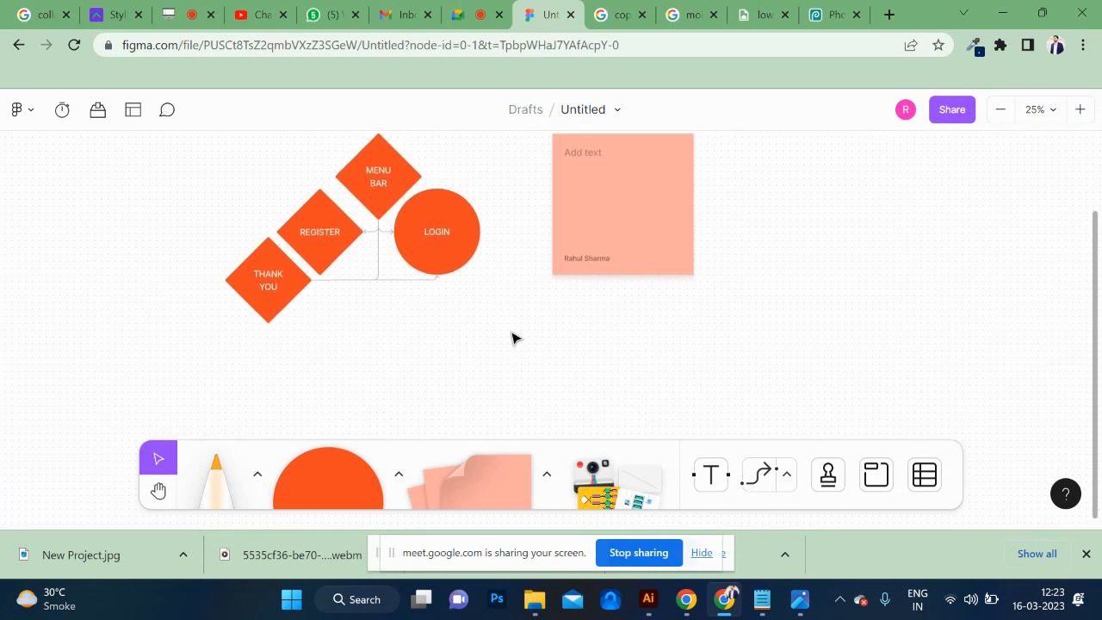
{"action": "mouse_move", "coordinate": [657, 489]}
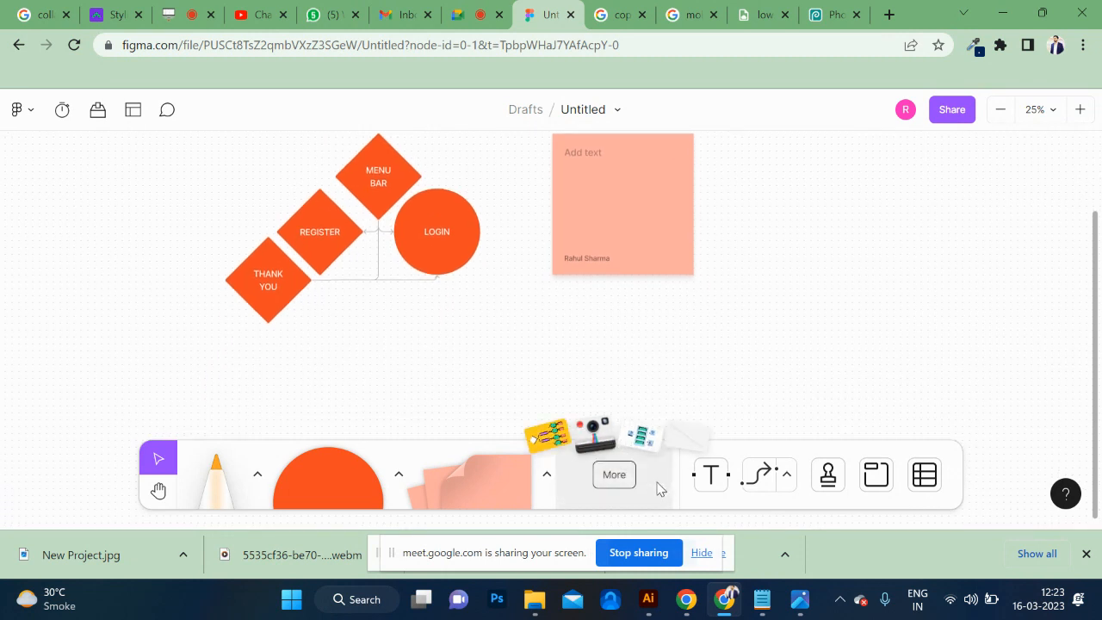
{"action": "left_click", "coordinate": [711, 475]}
{"action": "left_click", "coordinate": [779, 234]}
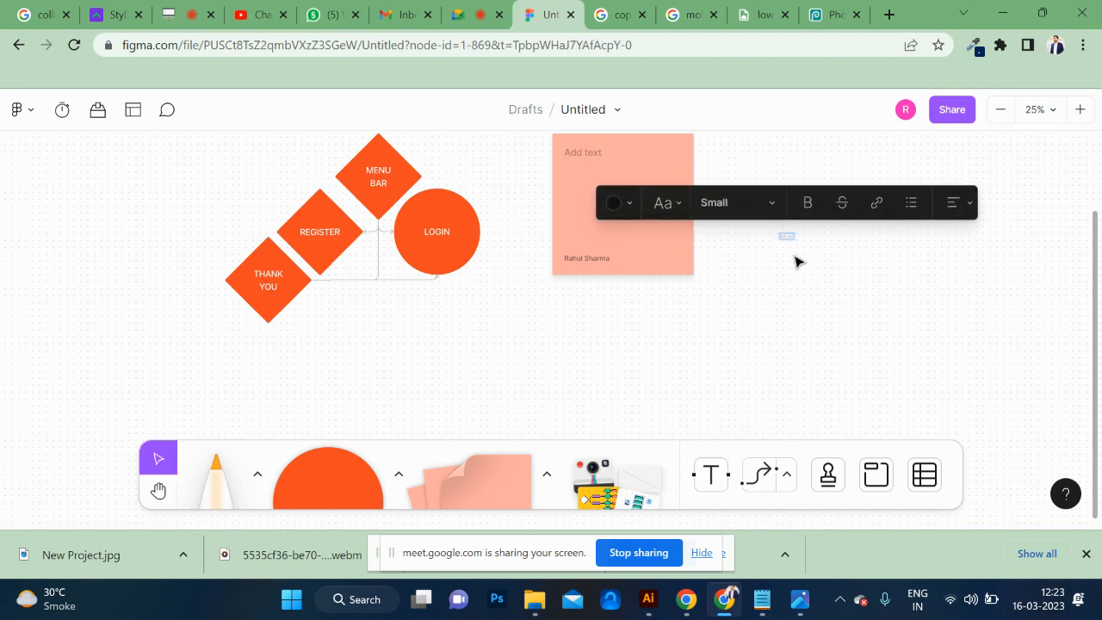
{"action": "left_click", "coordinate": [829, 289]}
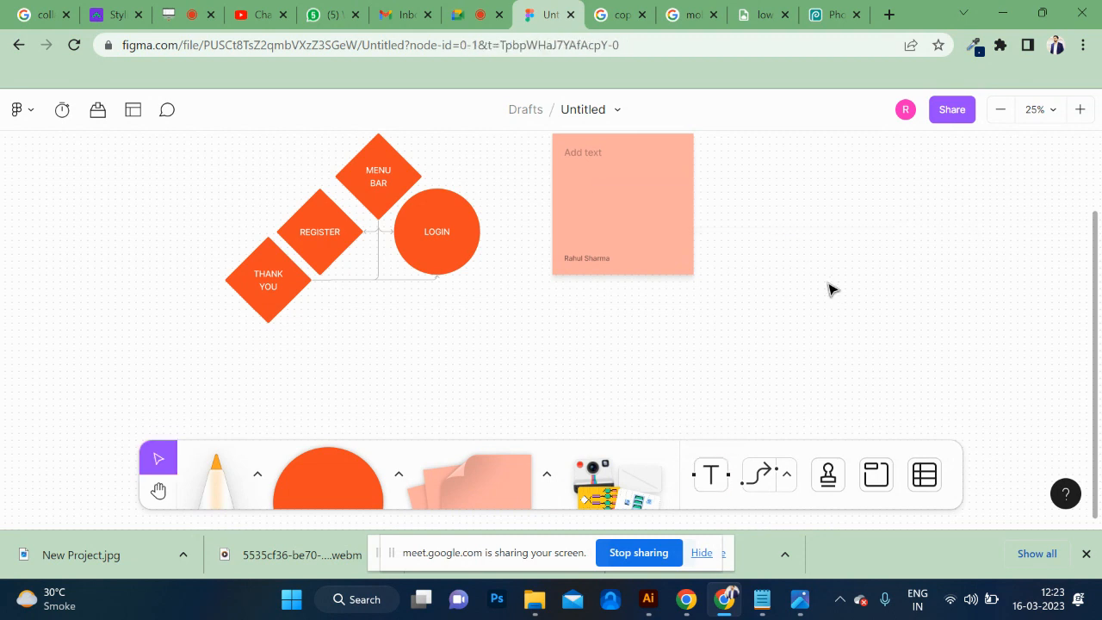
Move the light red sticky note farther right, leaving a wide gap beside the LOGIN circle.
{"action": "left_click", "coordinate": [589, 265]}
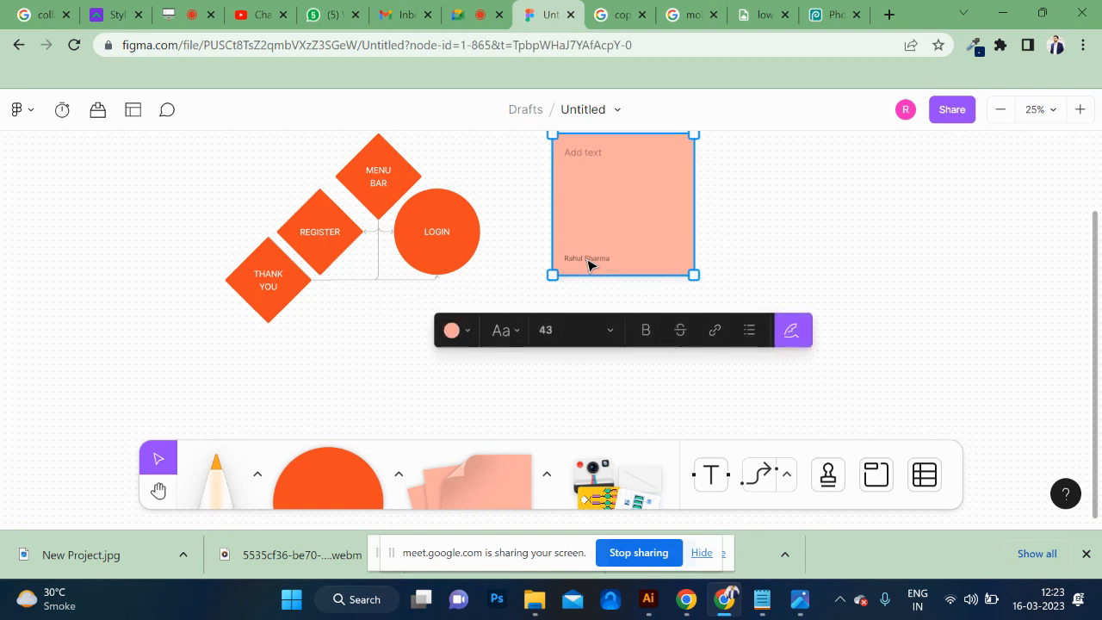
{"action": "scroll", "coordinate": [597, 198], "scroll_direction": "up", "scroll_amount": 1}
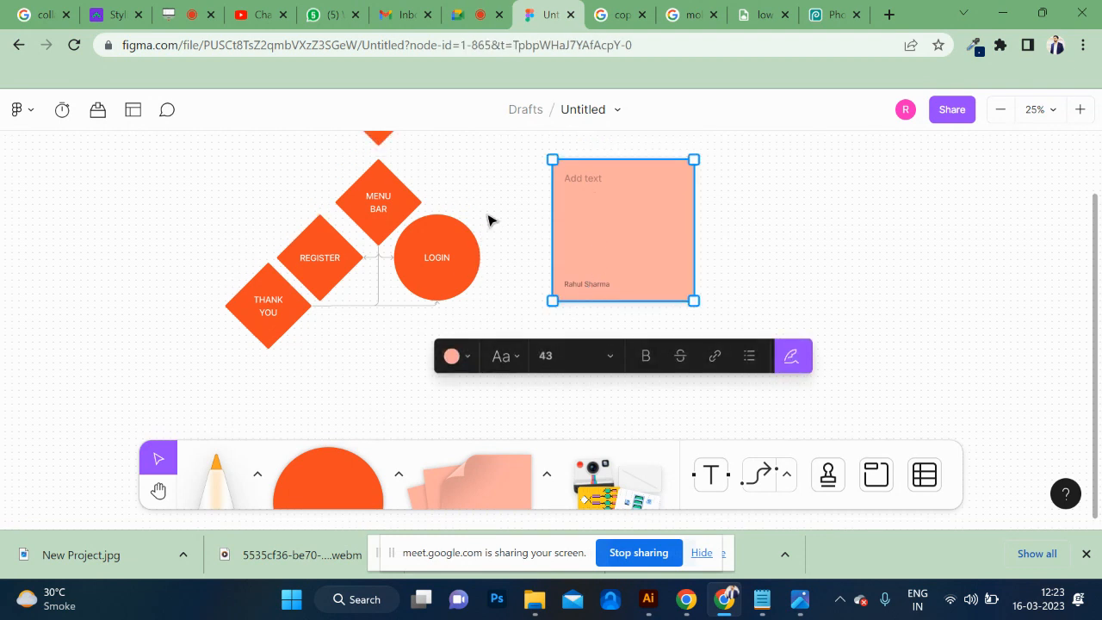
{"action": "scroll", "coordinate": [490, 218], "scroll_direction": "up", "scroll_amount": 1}
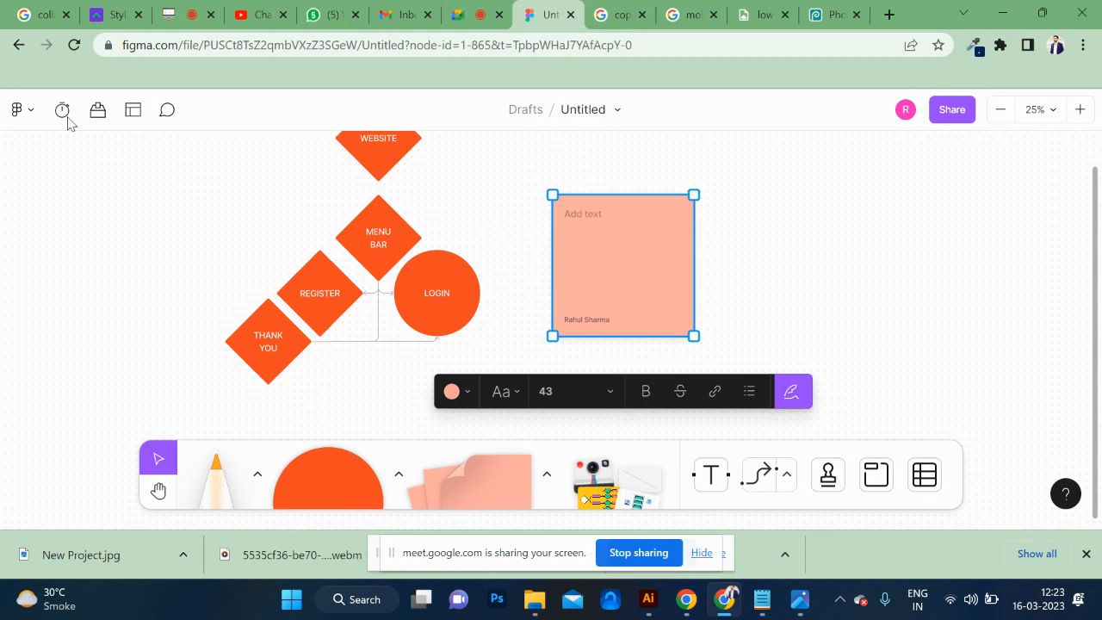
{"action": "left_click_drag", "start_coordinate": [632, 250], "coordinate": [793, 223]}
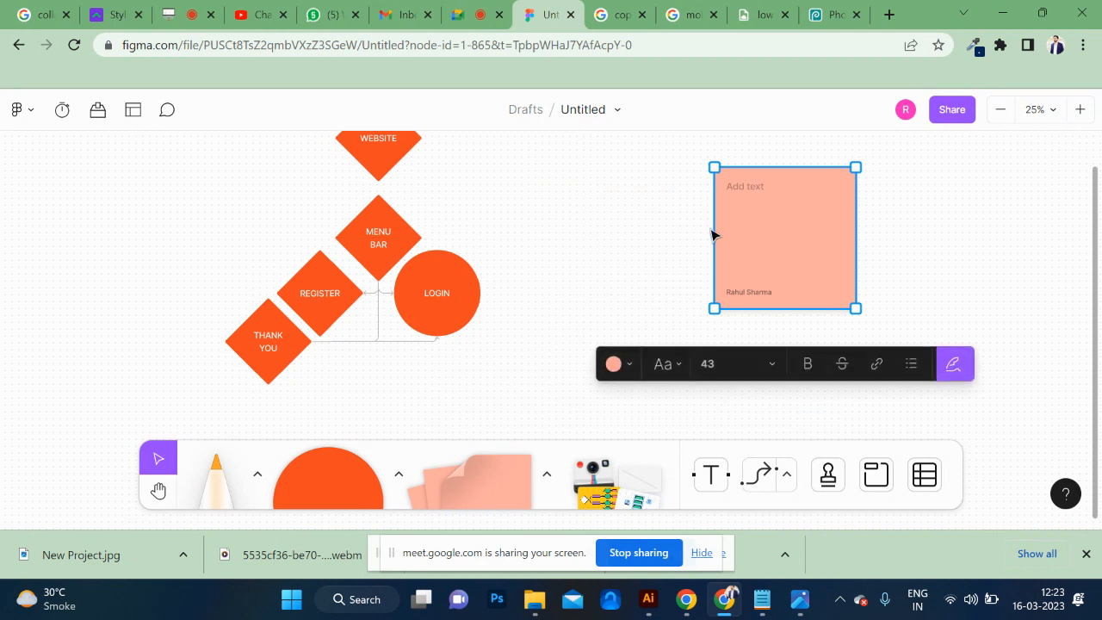
Add the text "DESIGN SAMPLE" in the gap between the flow chart and the sticky note.
{"action": "left_click", "coordinate": [711, 474]}
{"action": "left_click", "coordinate": [550, 224]}
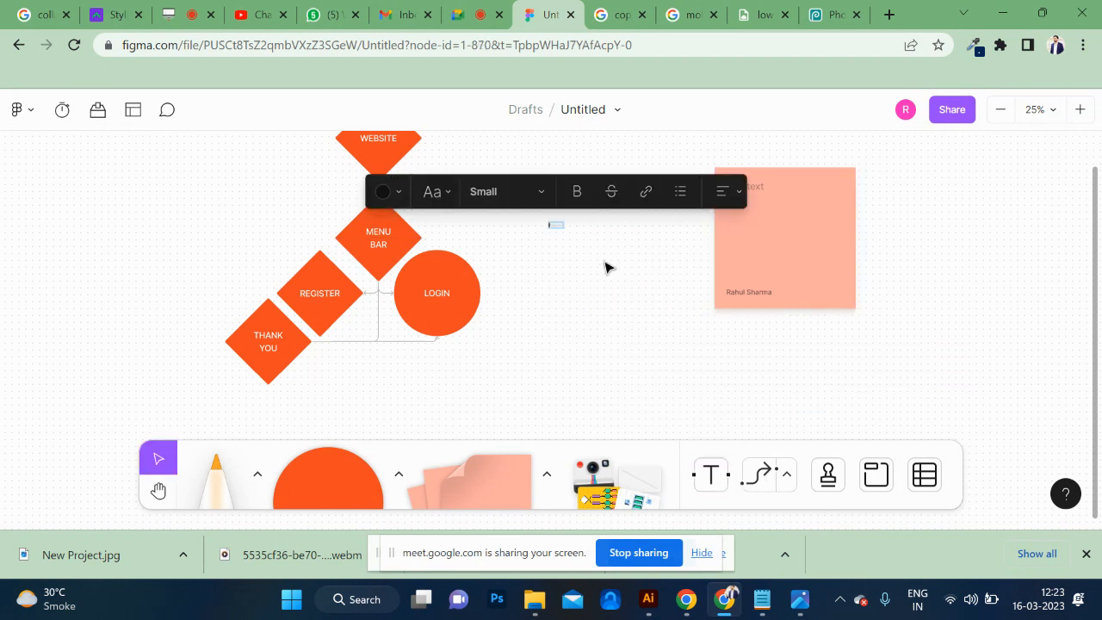
{"action": "type", "text": "SIGN BAN"}
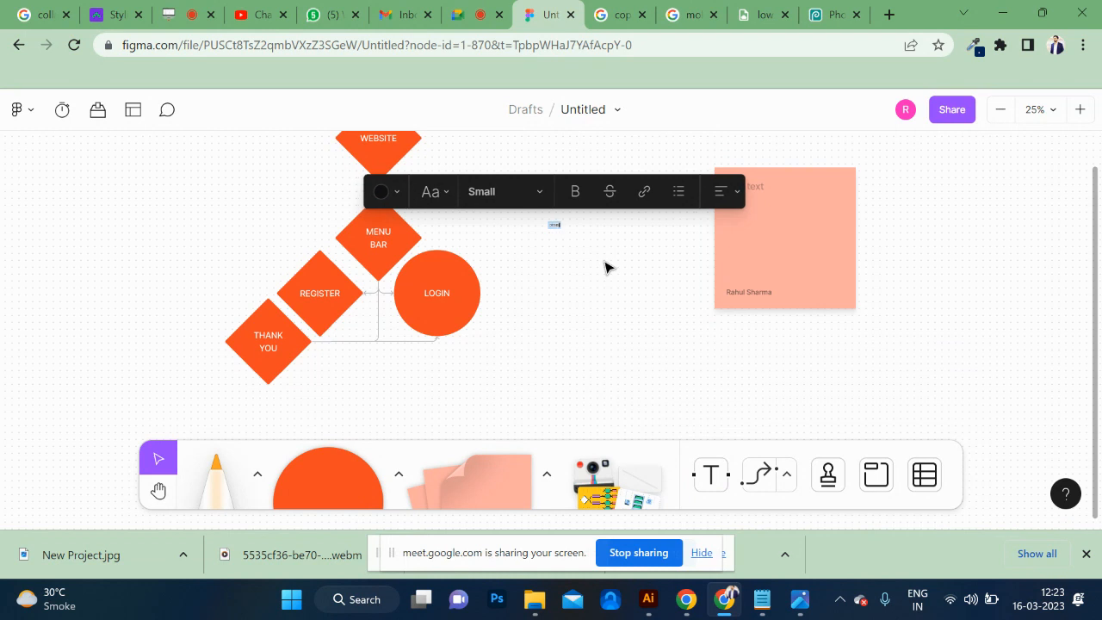
{"action": "type", "text": "NER"}
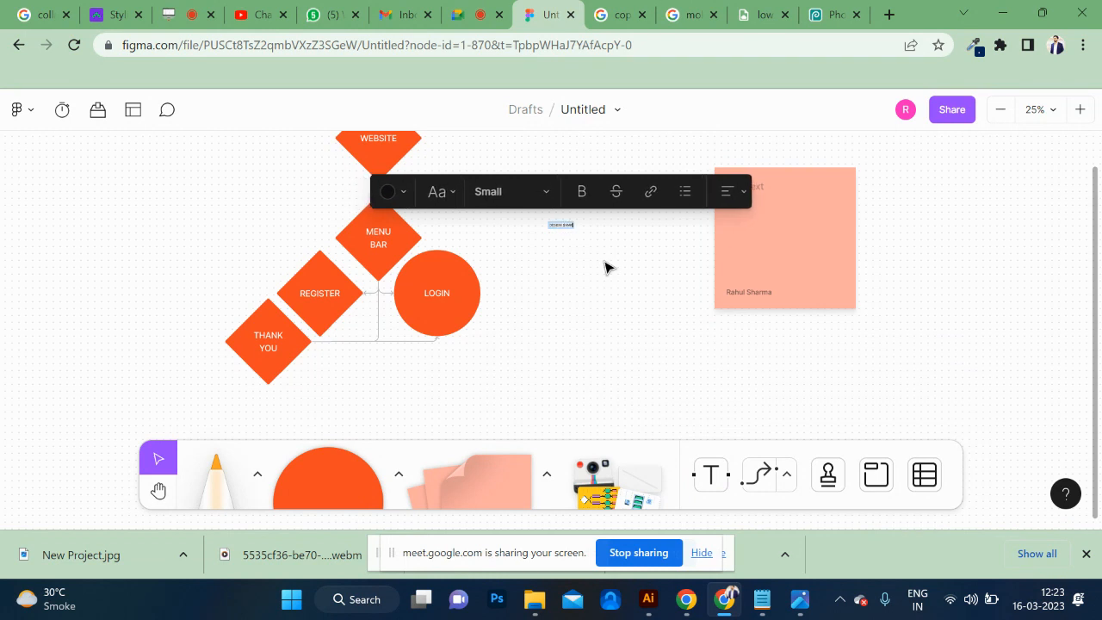
Set the DESIGN SAMPLE text size to Huge and move the text slightly left, clear of the sticky note.
{"action": "key", "text": "ctrl+a"}
{"action": "key", "text": "ctrl+shift+slash"}
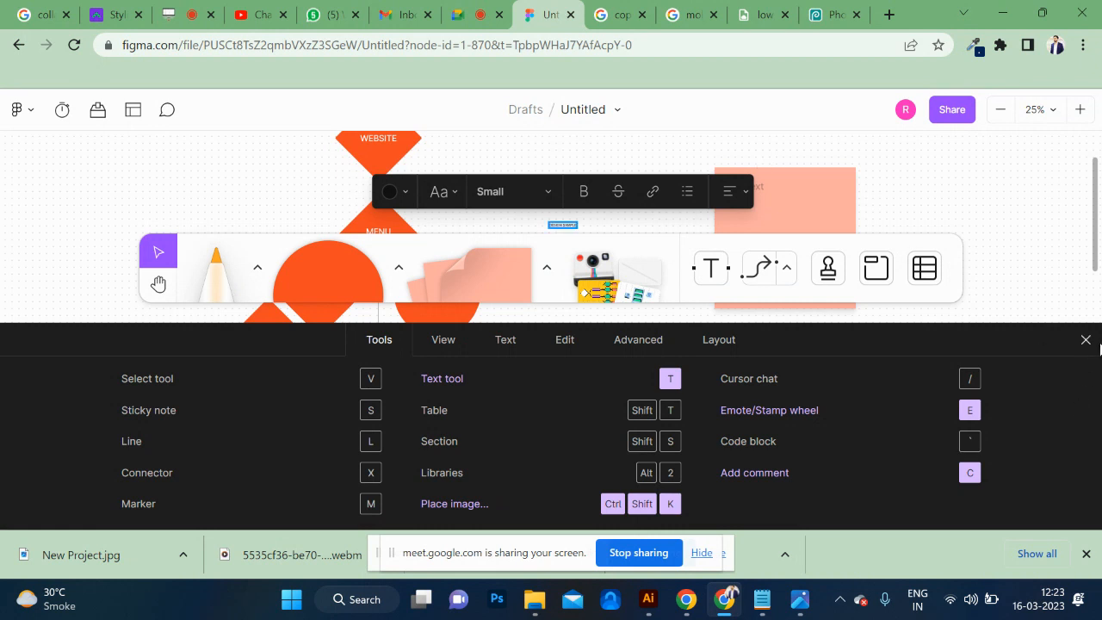
{"action": "left_click", "coordinate": [1087, 339]}
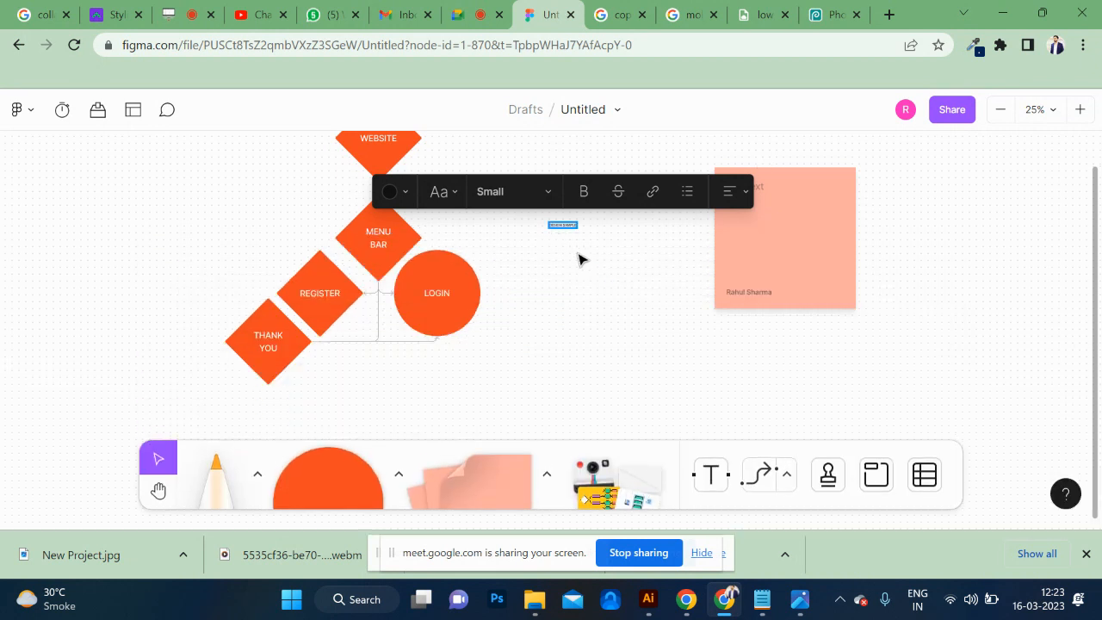
{"action": "left_click", "coordinate": [579, 258]}
{"action": "left_click", "coordinate": [564, 225]}
{"action": "left_click", "coordinate": [537, 191]}
{"action": "left_click", "coordinate": [508, 311]}
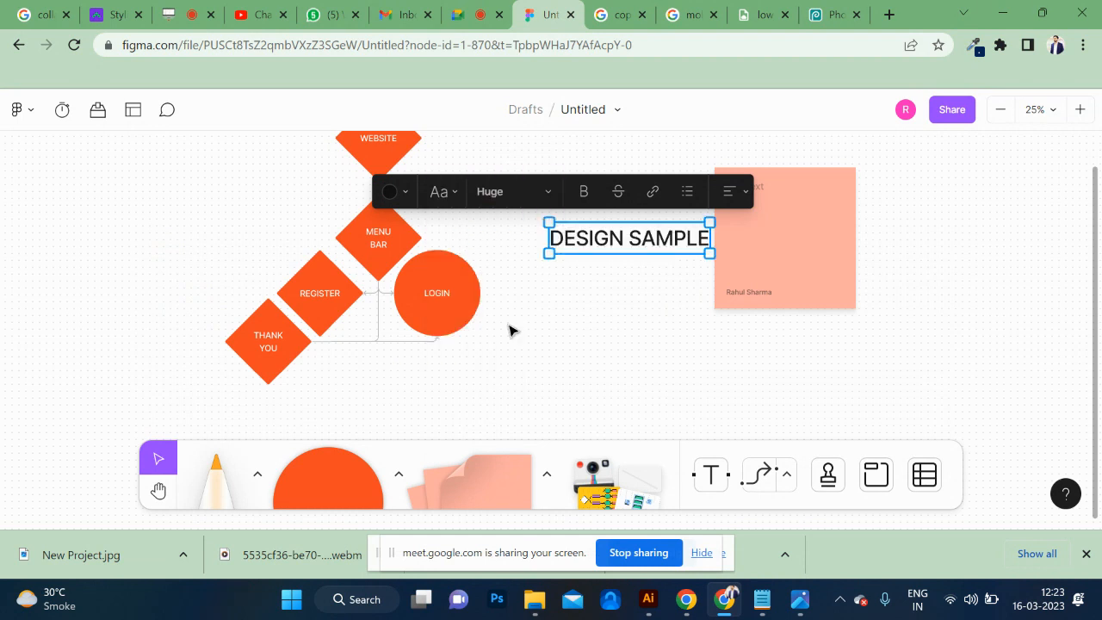
{"action": "left_click", "coordinate": [637, 352]}
{"action": "left_click_drag", "start_coordinate": [622, 248], "coordinate": [594, 251]}
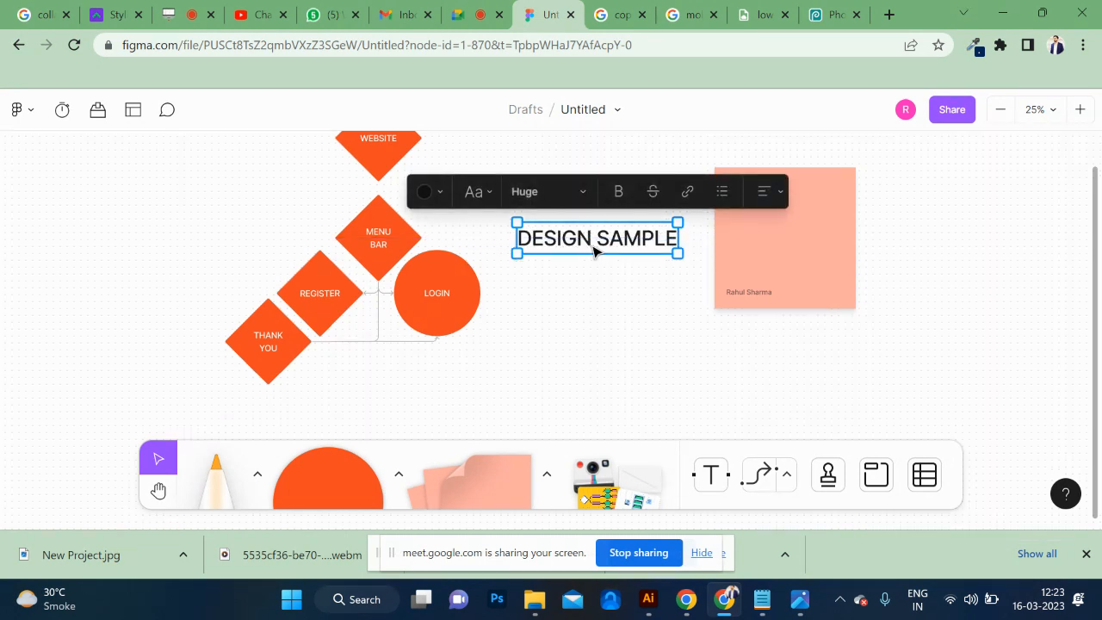
{"action": "left_click", "coordinate": [687, 193]}
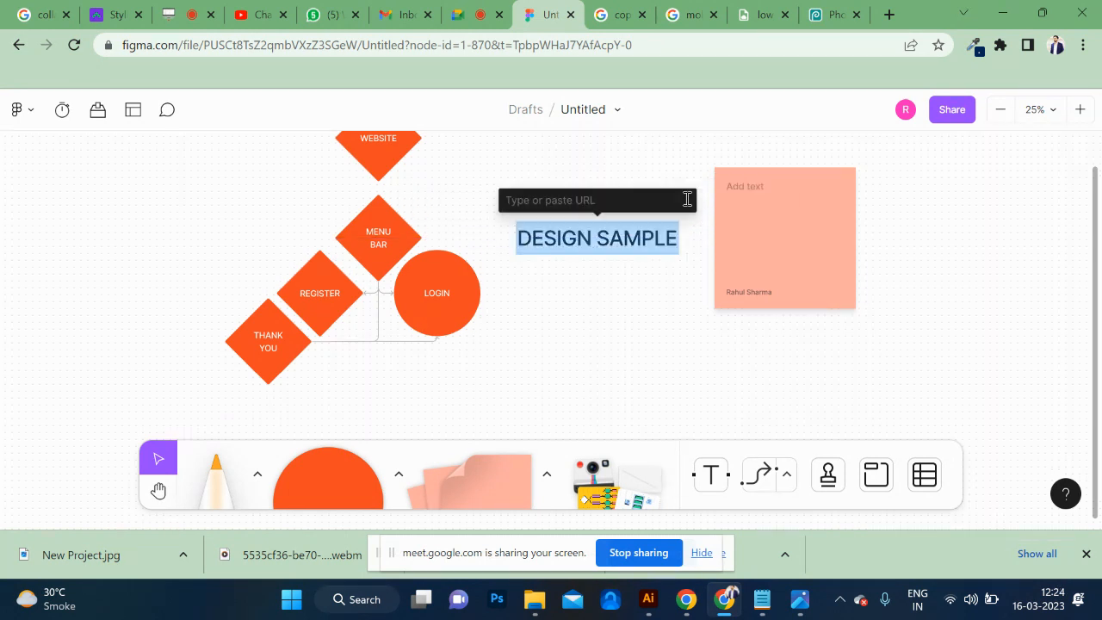
{"action": "type", "text": "HTT"}
{"action": "key", "text": "BackSpace"}
{"action": "key", "text": "BackSpace"}
{"action": "key", "text": "BackSpace"}
{"action": "key", "text": "Caps_Lock"}
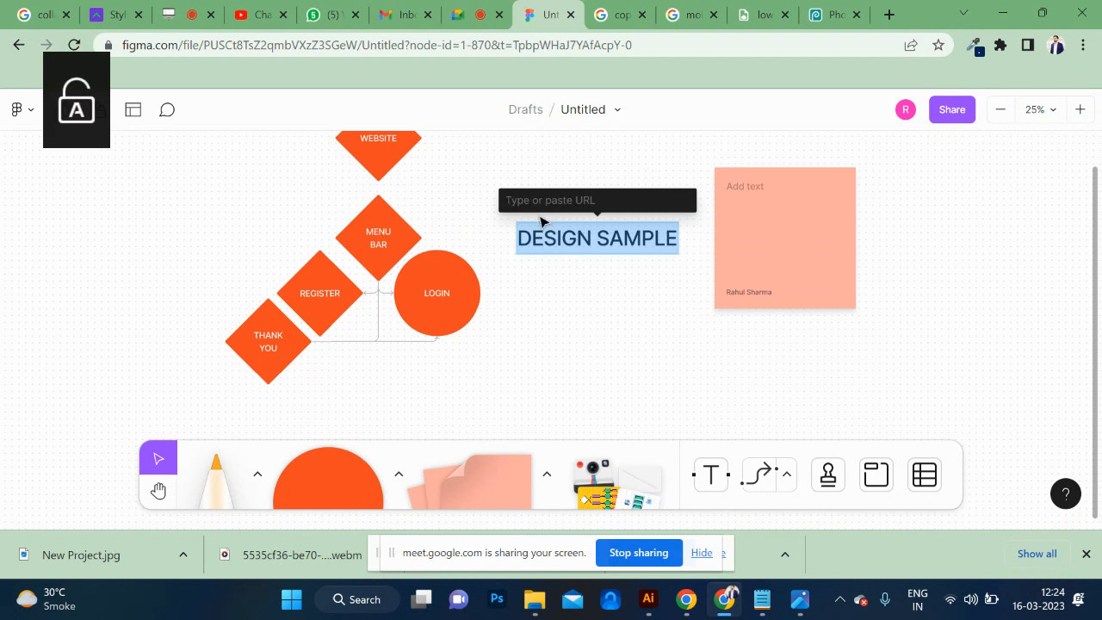
{"action": "type", "text": "http://google.com"}
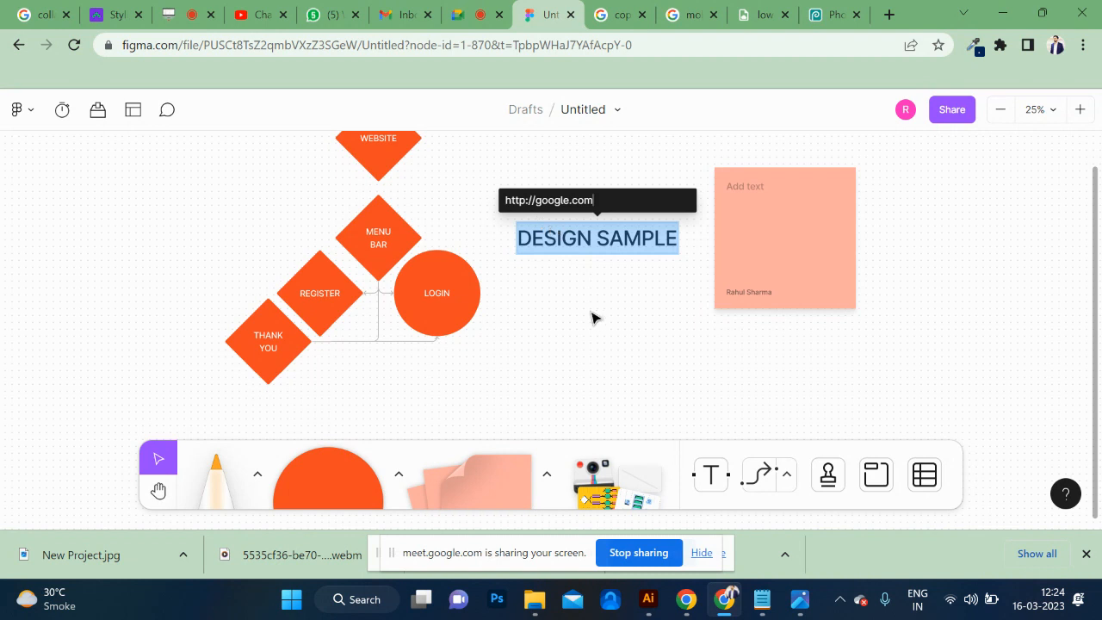
{"action": "key", "text": "Return"}
Check the link options offered on the DESIGN SAMPLE text and dismiss them.
{"action": "left_click", "coordinate": [652, 278]}
{"action": "double_click", "coordinate": [633, 256]}
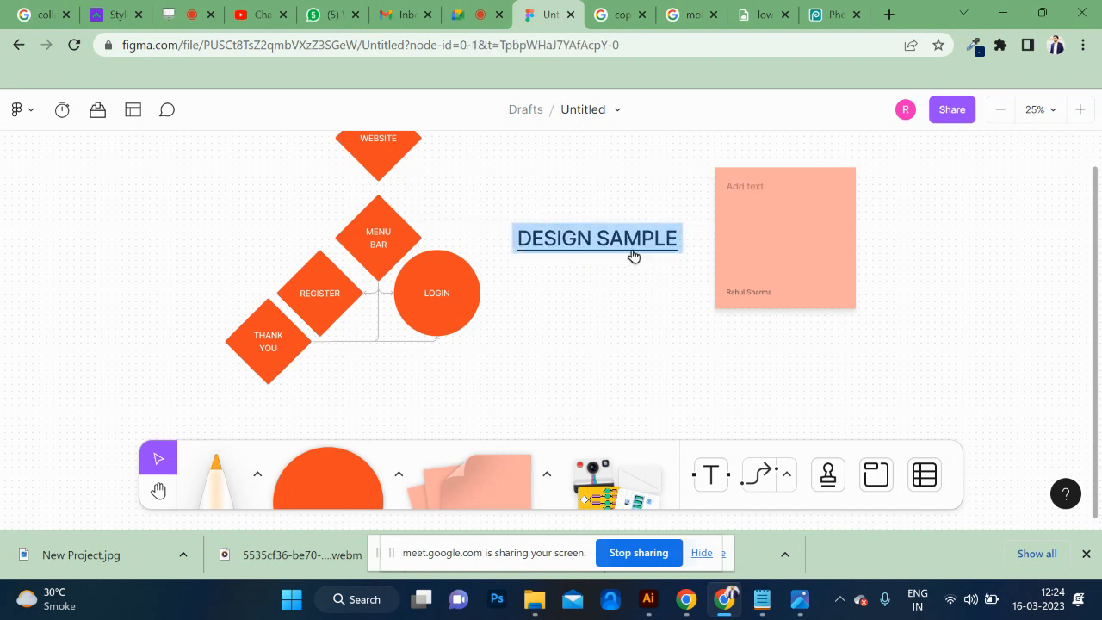
{"action": "mouse_move", "coordinate": [635, 256]}
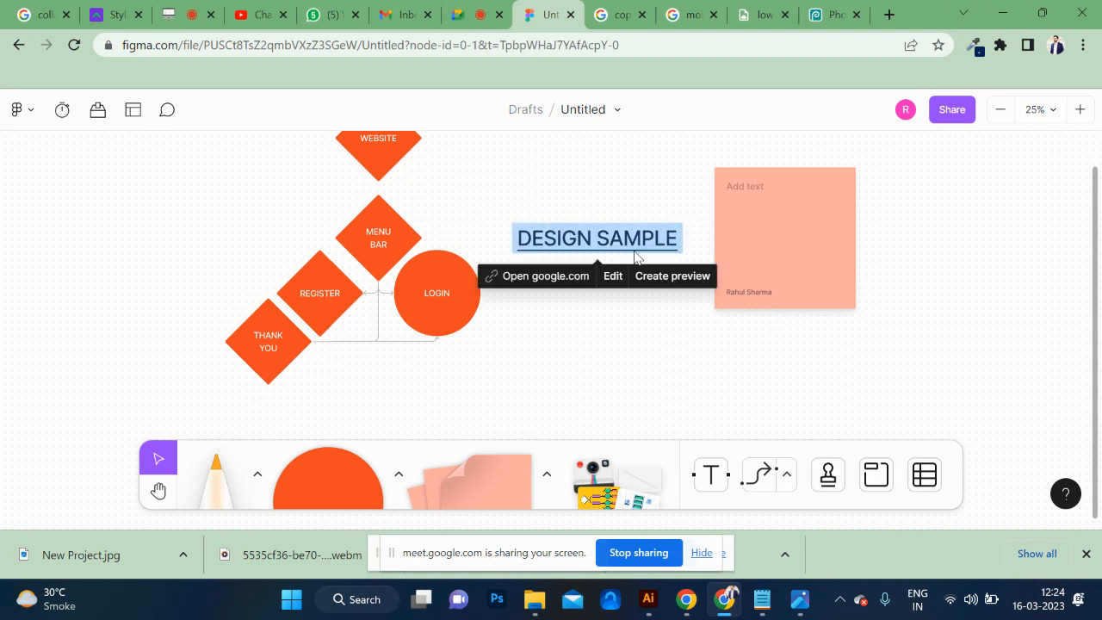
{"action": "left_click", "coordinate": [634, 317]}
Look over the website flow chart from the WEBSITE diamond down to the LOGIN circle and THANK YOU diamond.
{"action": "scroll", "coordinate": [607, 349], "scroll_direction": "down", "scroll_amount": 1}
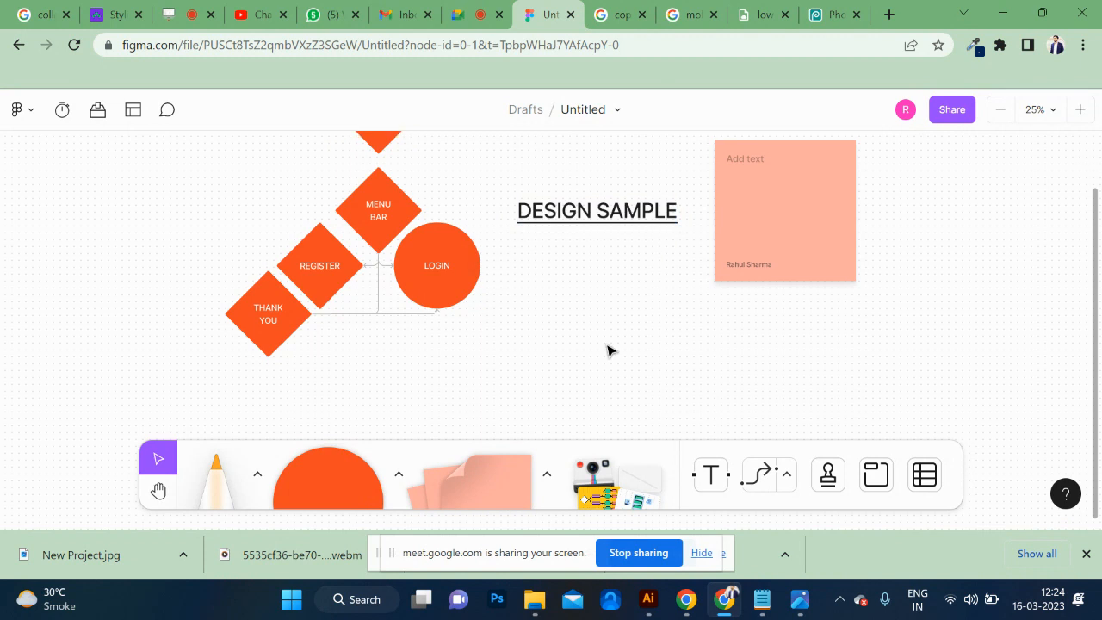
{"action": "scroll", "coordinate": [608, 350], "scroll_direction": "down", "scroll_amount": 1}
{"action": "scroll", "coordinate": [453, 249], "scroll_direction": "up", "scroll_amount": 4}
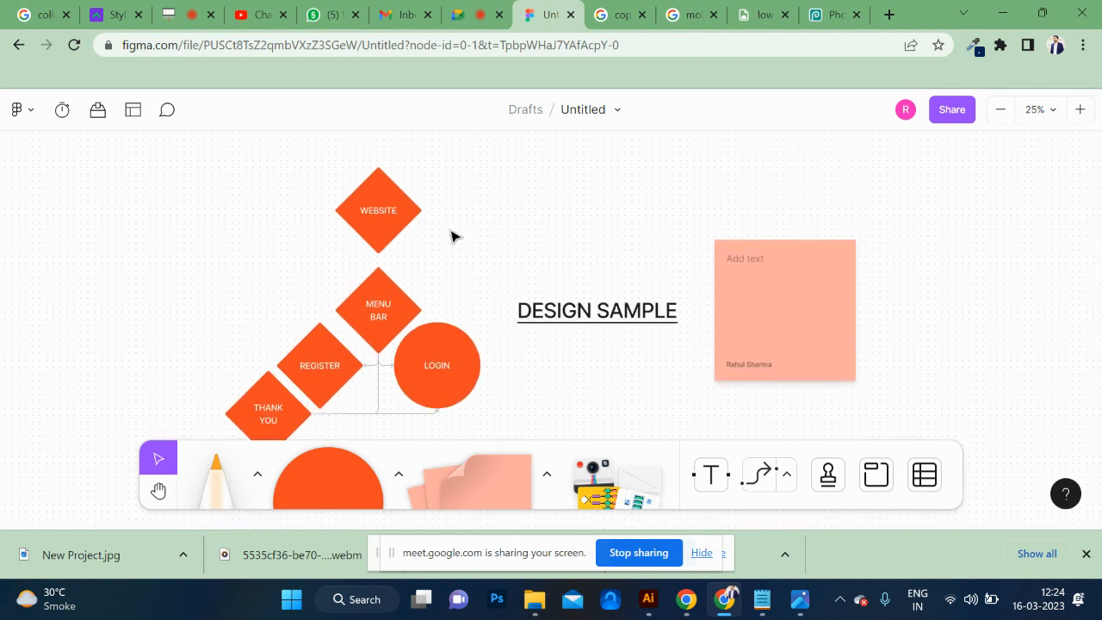
{"action": "scroll", "coordinate": [418, 244], "scroll_direction": "down", "scroll_amount": 1}
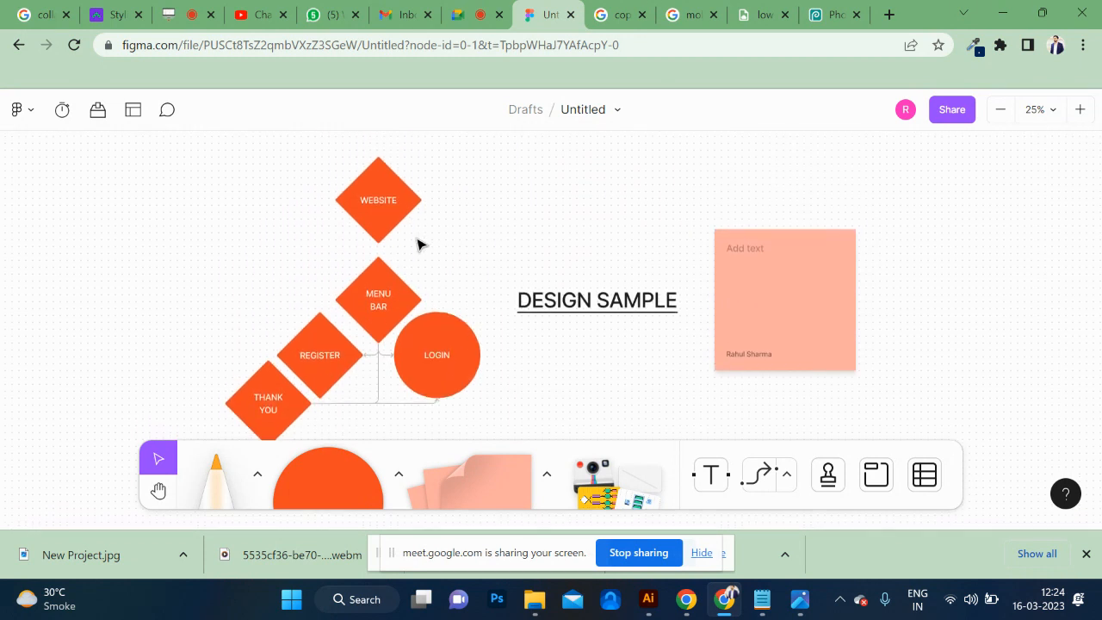
{"action": "scroll", "coordinate": [418, 244], "scroll_direction": "down", "scroll_amount": 3}
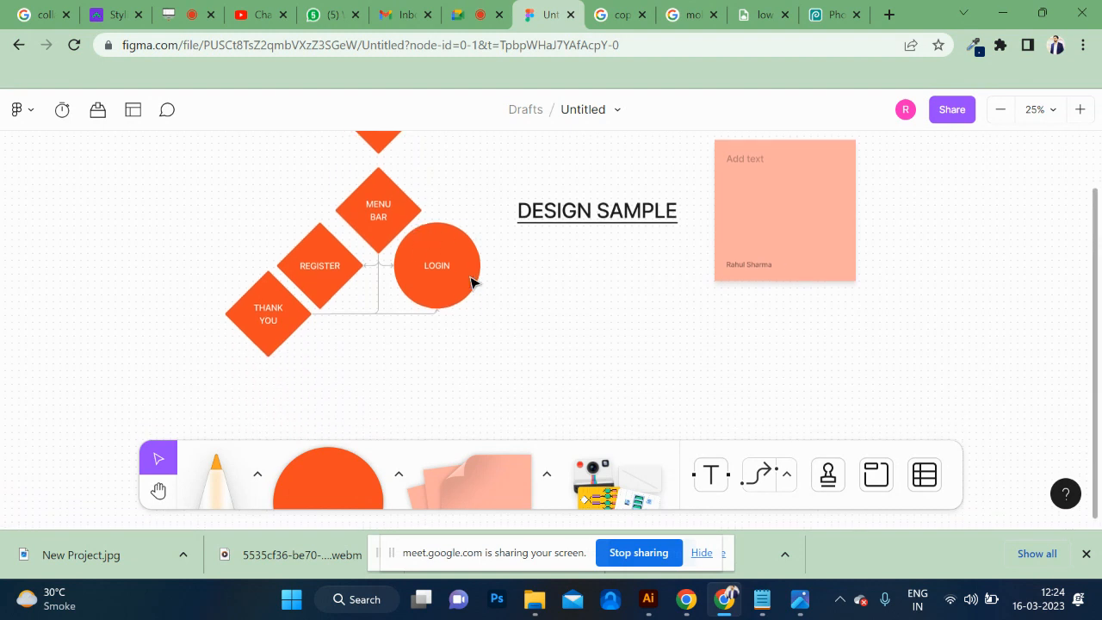
{"action": "left_click", "coordinate": [472, 283]}
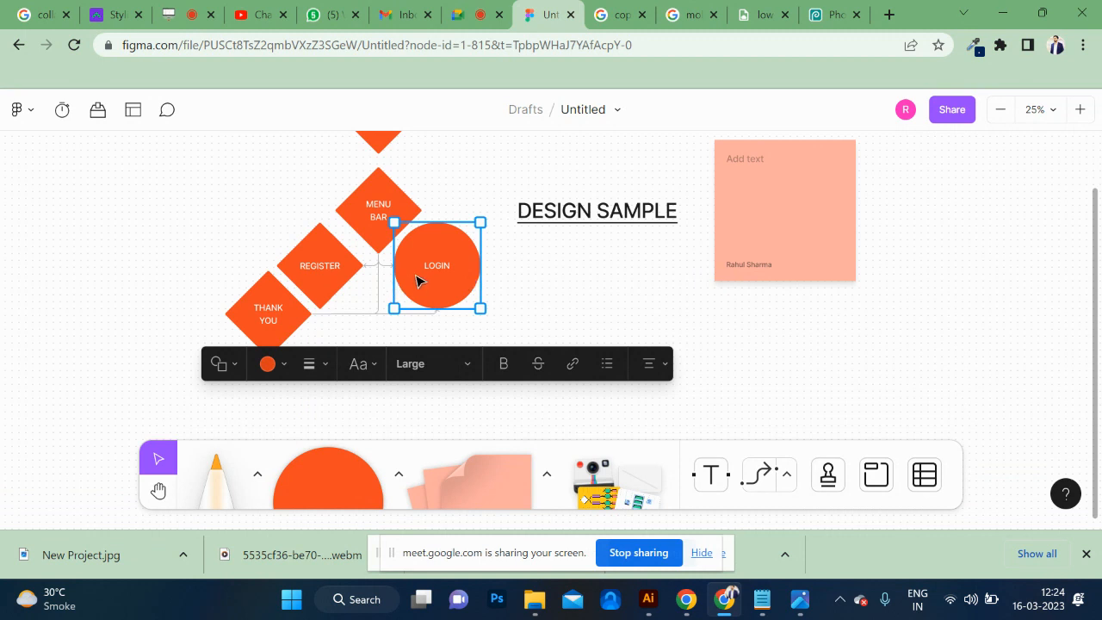
{"action": "scroll", "coordinate": [418, 280], "scroll_direction": "down", "scroll_amount": 3}
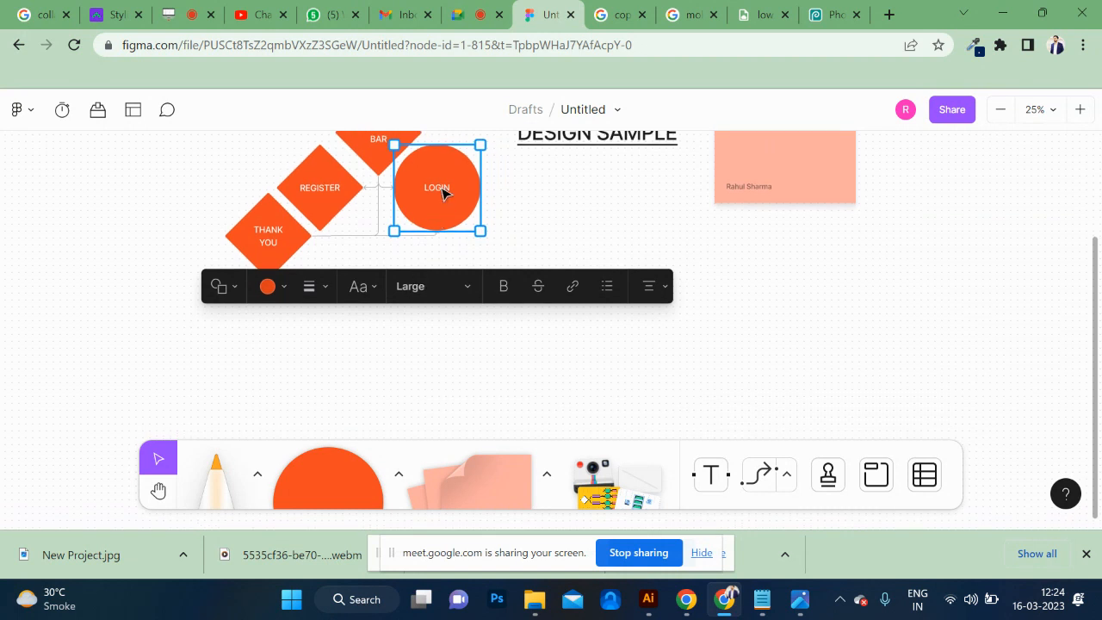
{"action": "scroll", "coordinate": [708, 384], "scroll_direction": "down", "scroll_amount": 3}
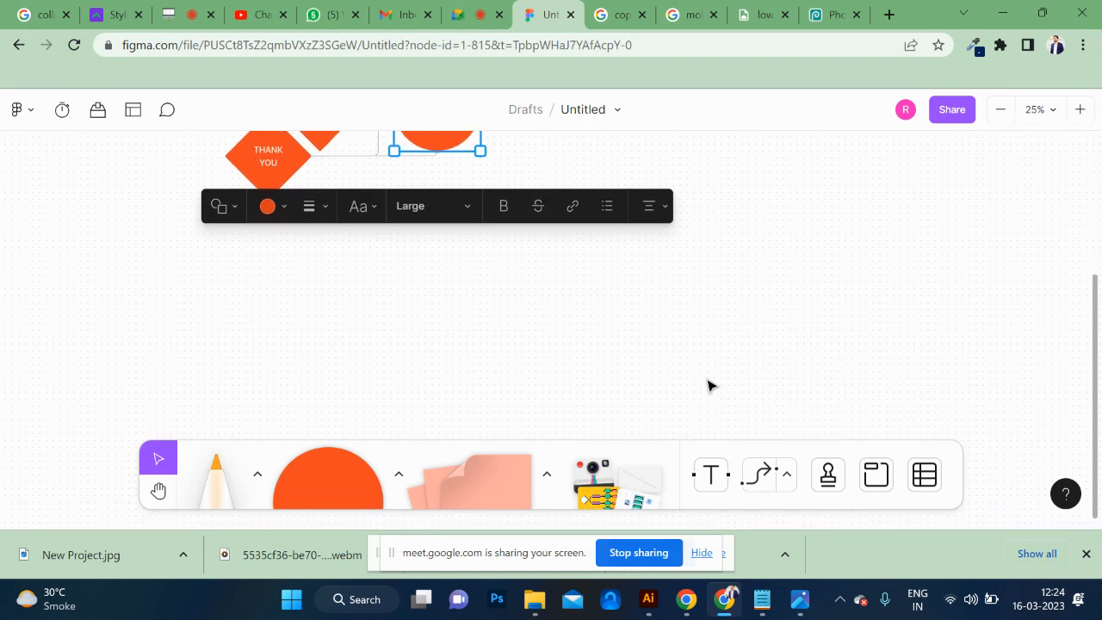
{"action": "scroll", "coordinate": [459, 164], "scroll_direction": "up", "scroll_amount": 3}
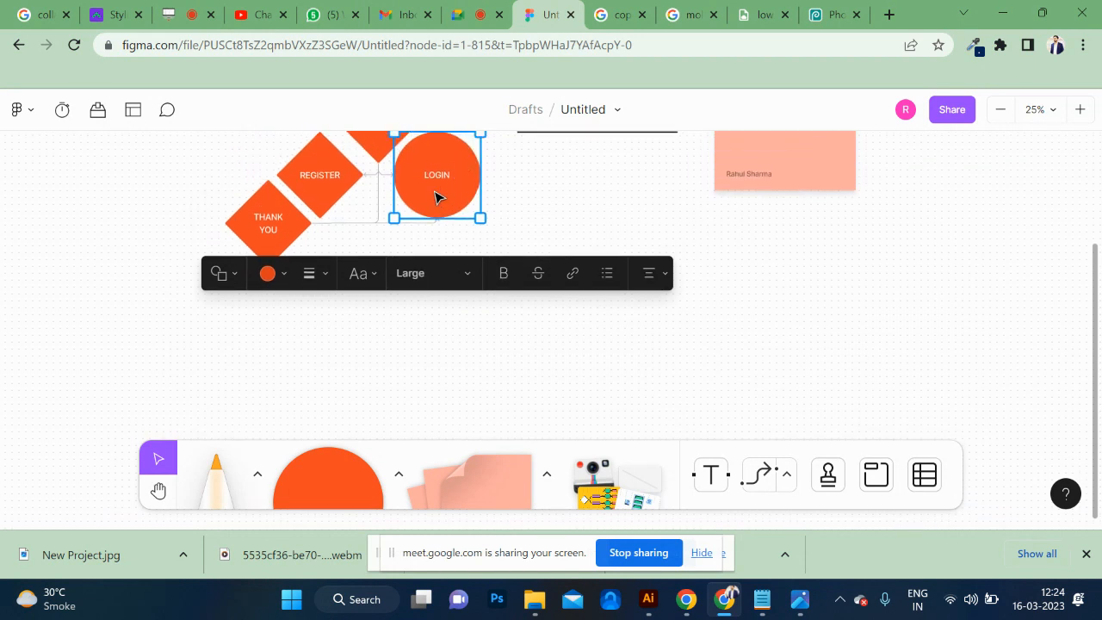
{"action": "scroll", "coordinate": [436, 195], "scroll_direction": "up", "scroll_amount": 2}
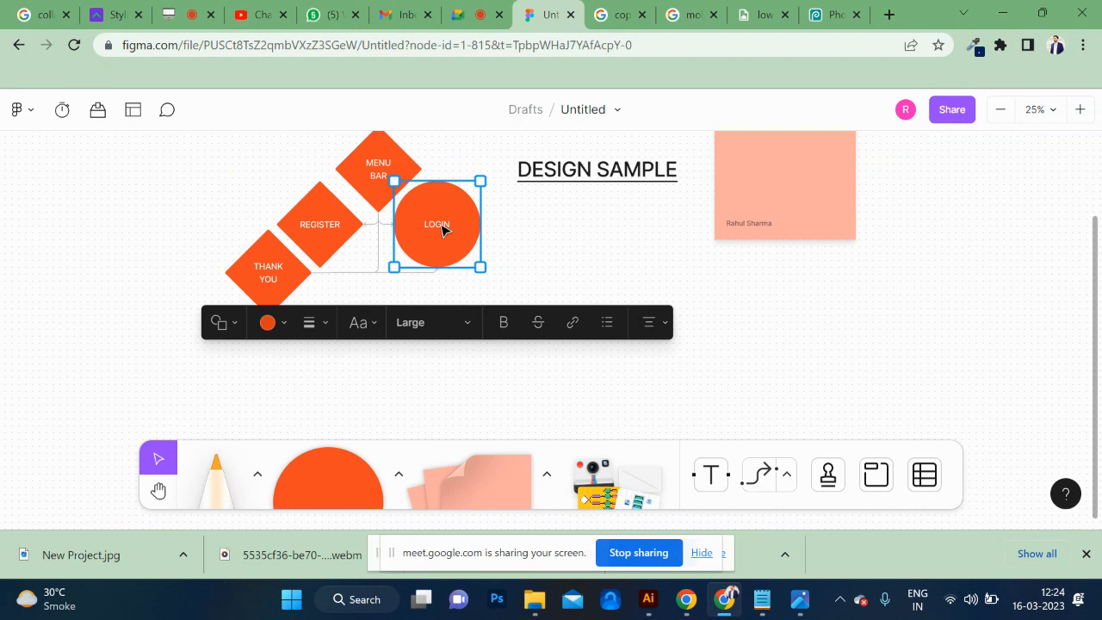
{"action": "left_click", "coordinate": [690, 257]}
{"action": "left_click", "coordinate": [424, 224]}
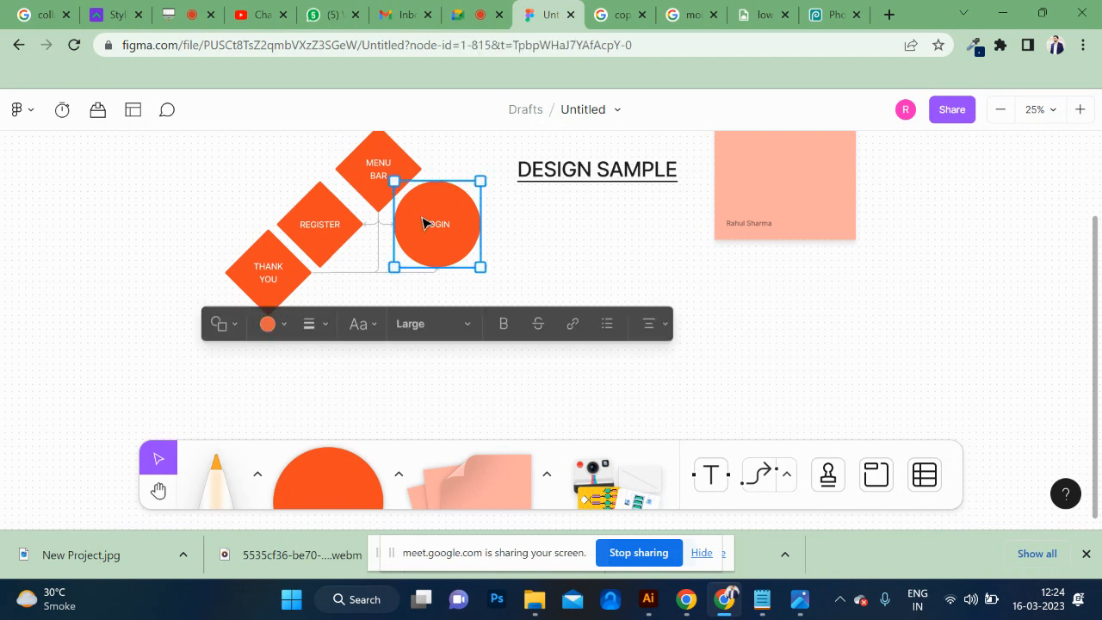
{"action": "left_click_drag", "start_coordinate": [462, 229], "coordinate": [551, 238]}
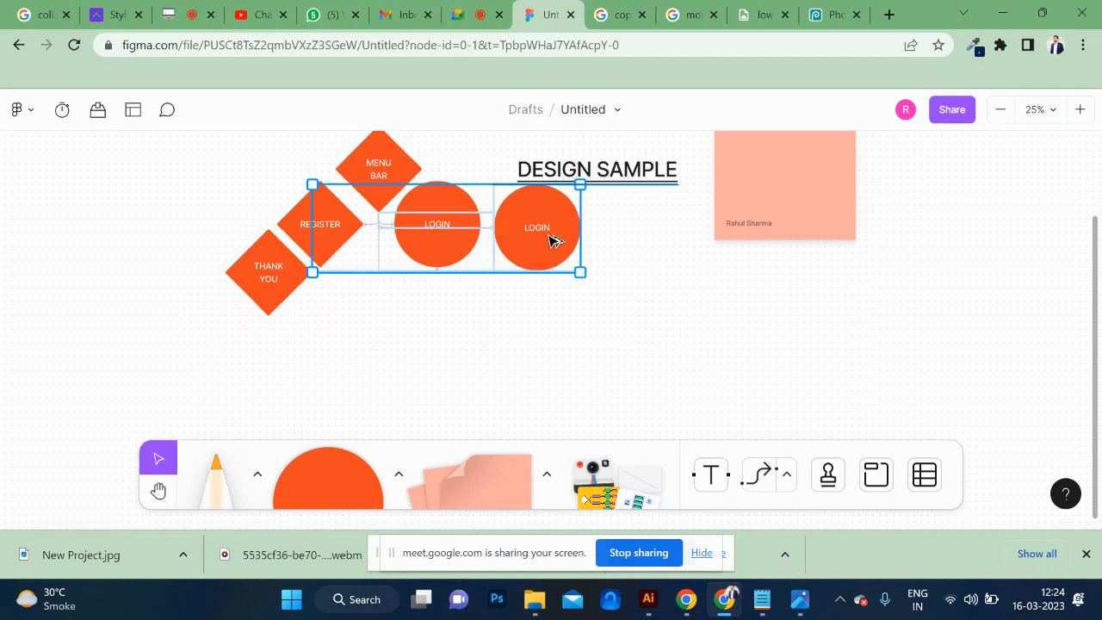
{"action": "key", "text": "ctrl+z"}
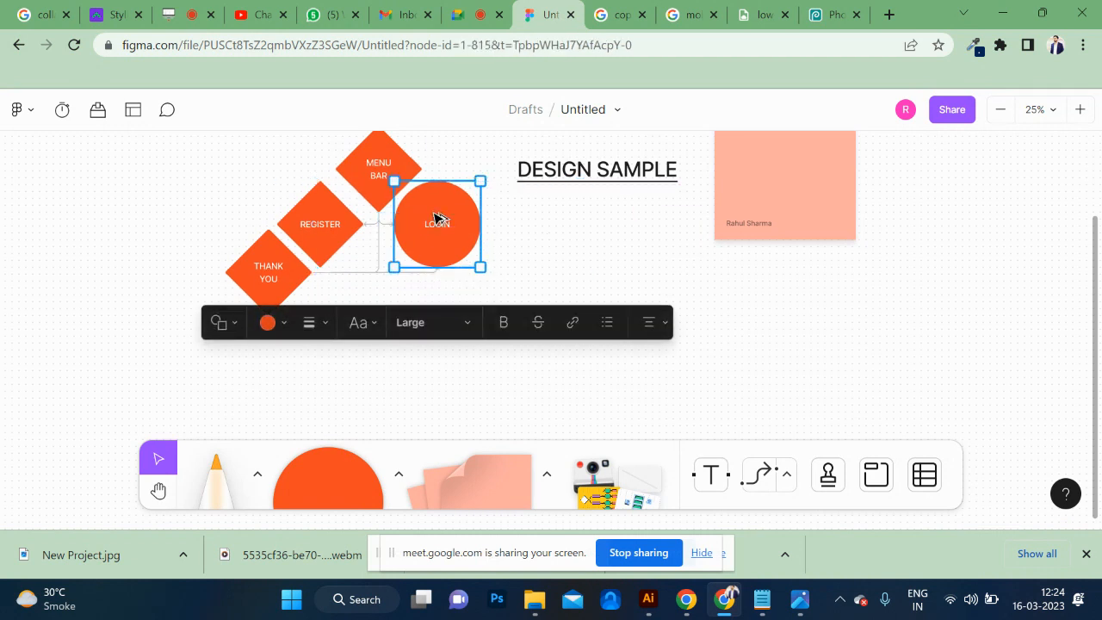
Duplicate the LOGIN circle twice in a row below the original and relabel the copy nearer the THANK YOU diamond "admin login".
{"action": "left_click_drag", "start_coordinate": [435, 218], "coordinate": [505, 313]}
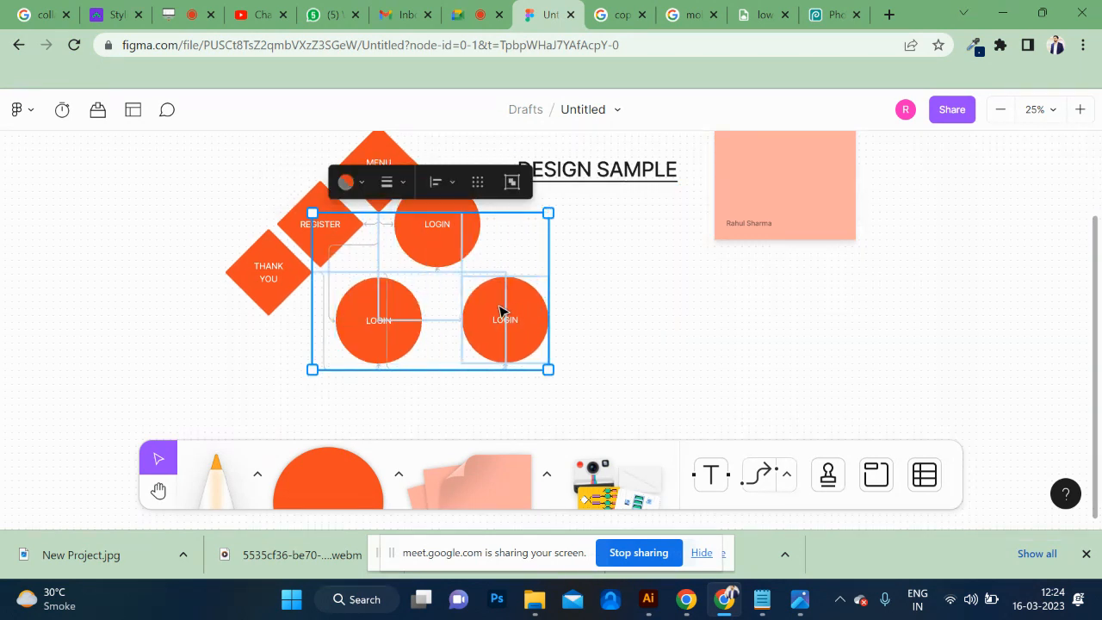
{"action": "left_click", "coordinate": [383, 325]}
{"action": "left_click", "coordinate": [381, 323]}
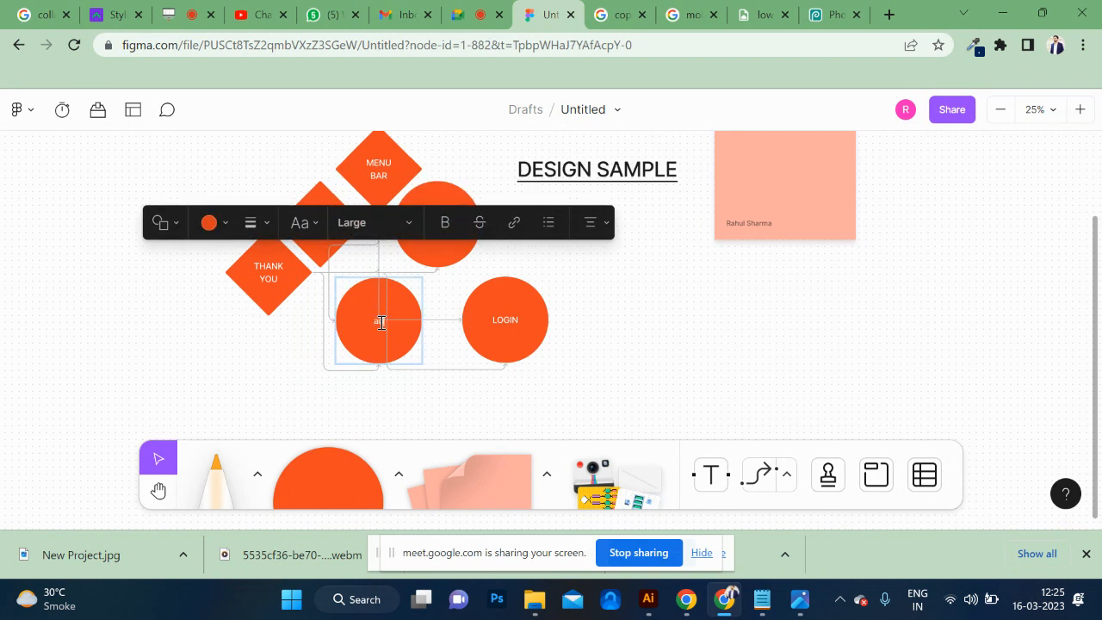
{"action": "type", "text": "admin"}
{"action": "key", "text": "Return"}
Relabel the other copy of the LOGIN circle "student login".
{"action": "double_click", "coordinate": [497, 319]}
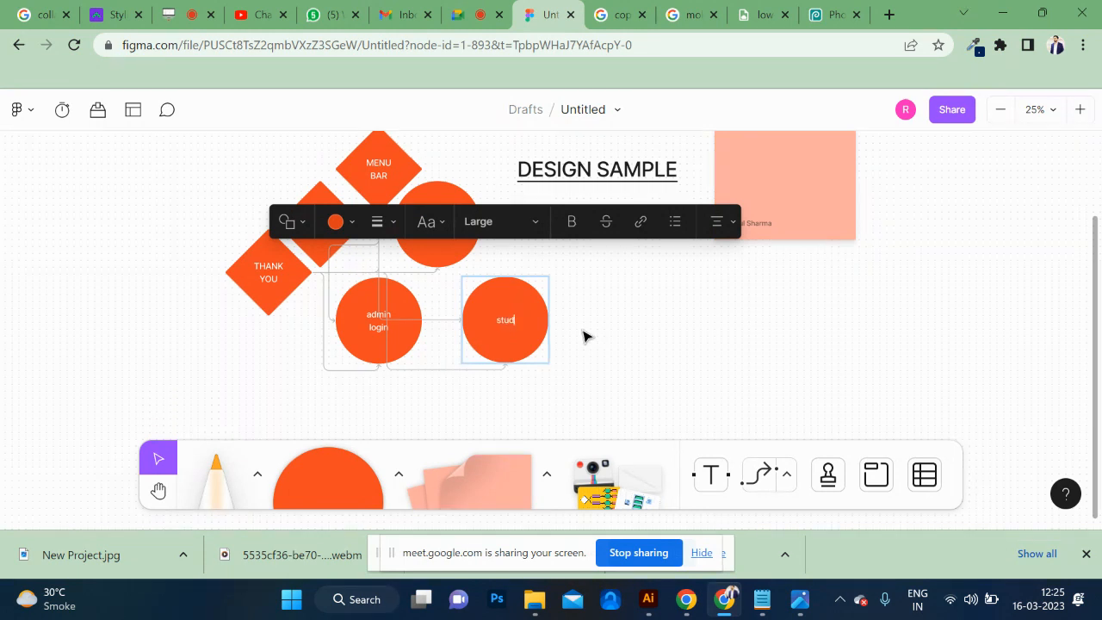
{"action": "type", "text": "student"}
{"action": "key", "text": "Return"}
{"action": "left_click", "coordinate": [667, 336]}
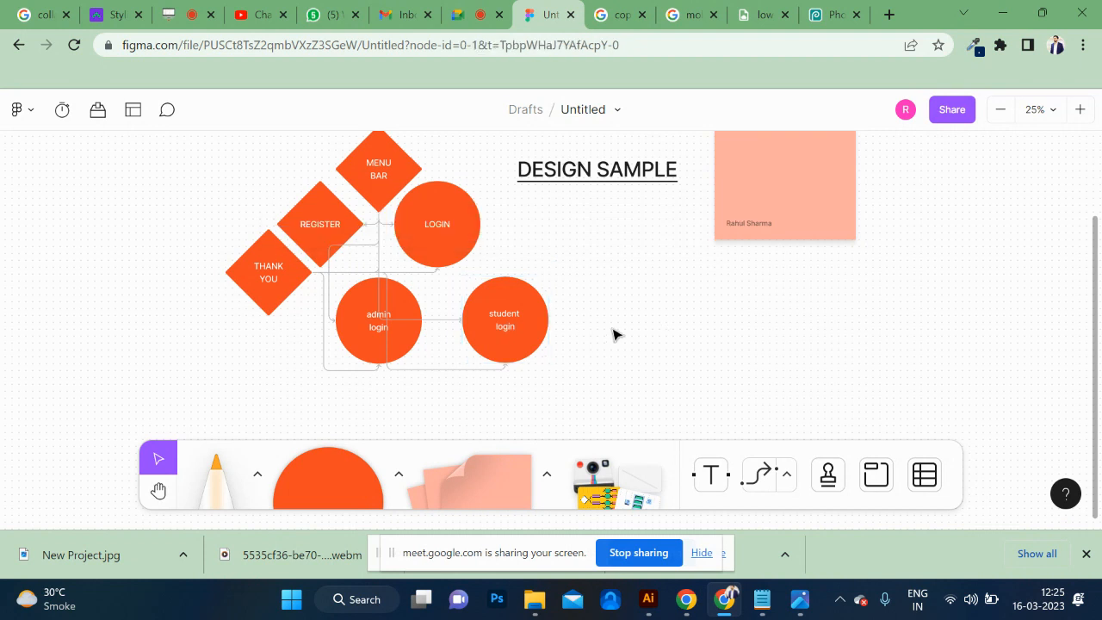
Change the fill colour of the student login and admin login circles to black.
{"action": "left_click", "coordinate": [526, 309]}
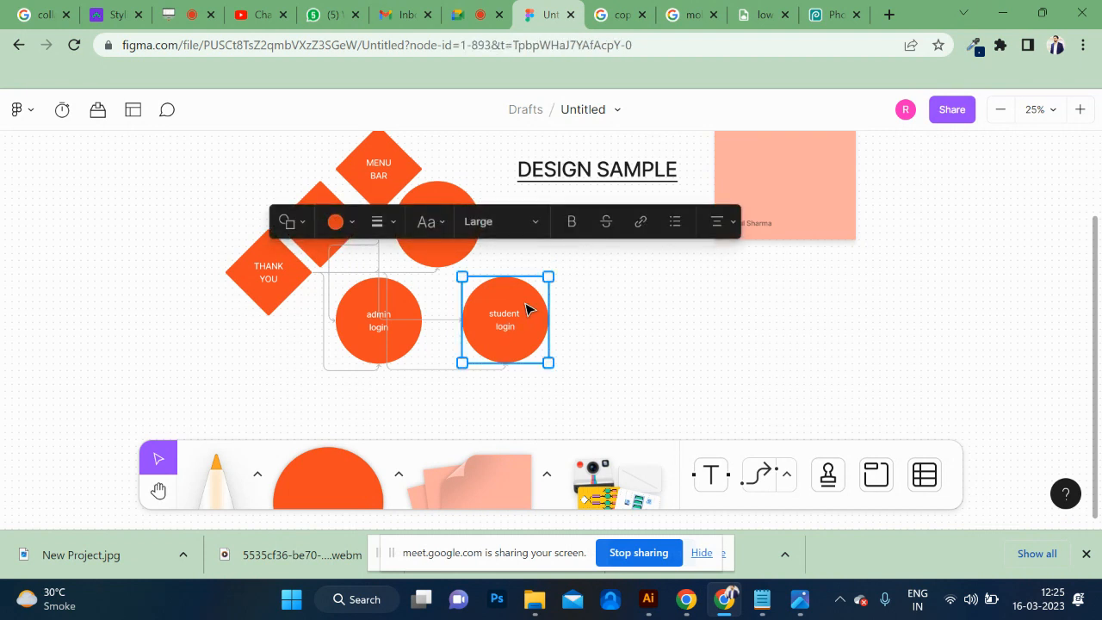
{"action": "left_click", "coordinate": [356, 223]}
{"action": "left_click", "coordinate": [230, 298]}
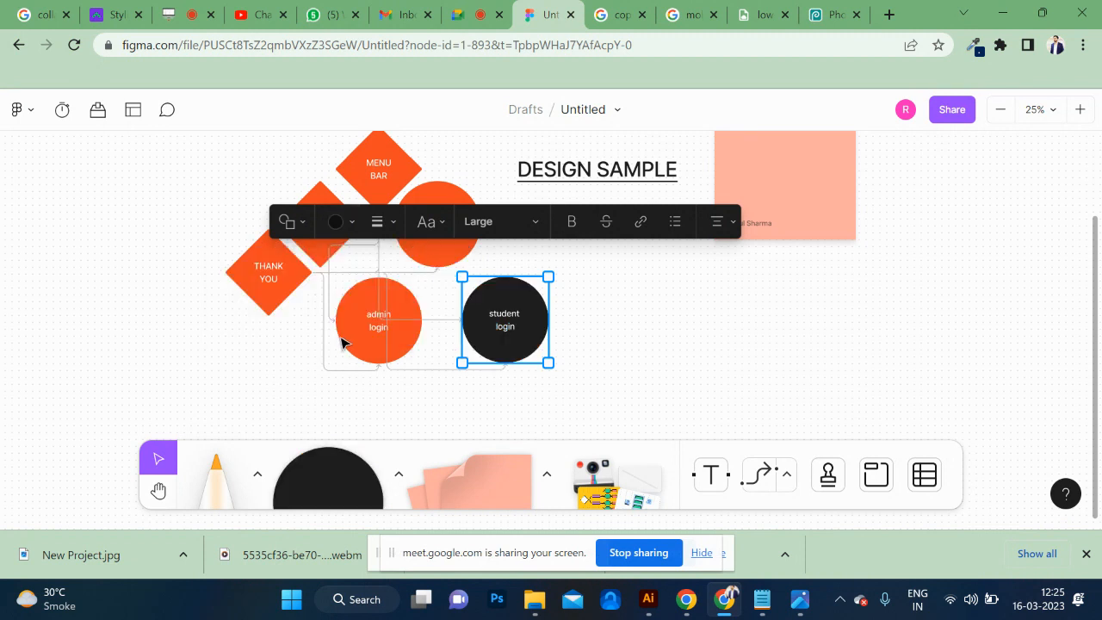
{"action": "left_click", "coordinate": [348, 348]}
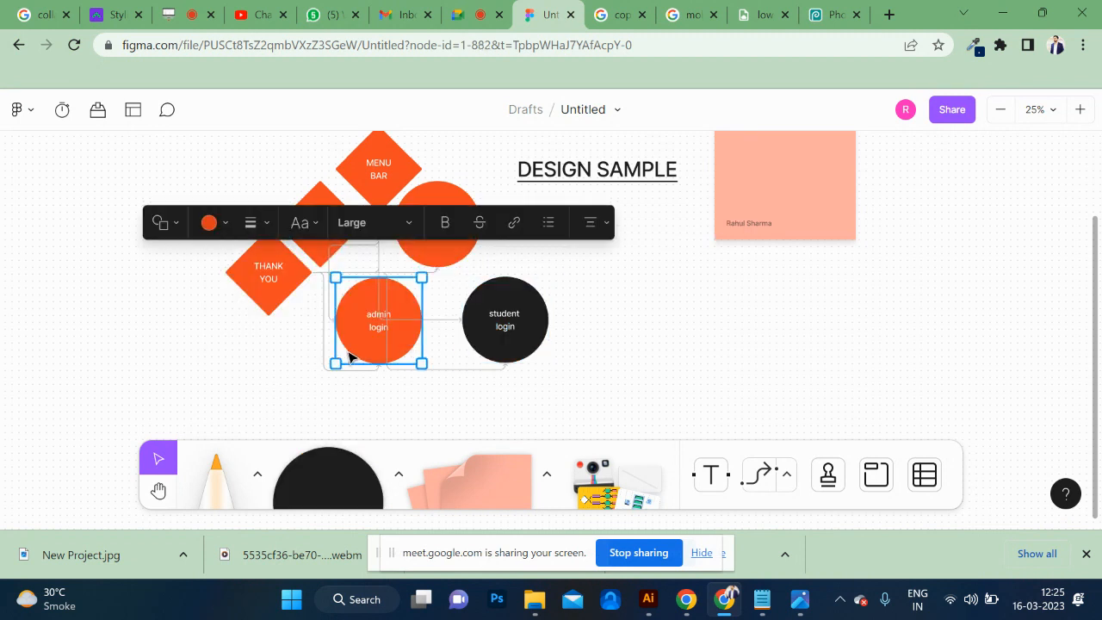
{"action": "left_click", "coordinate": [226, 225]}
{"action": "left_click", "coordinate": [101, 302]}
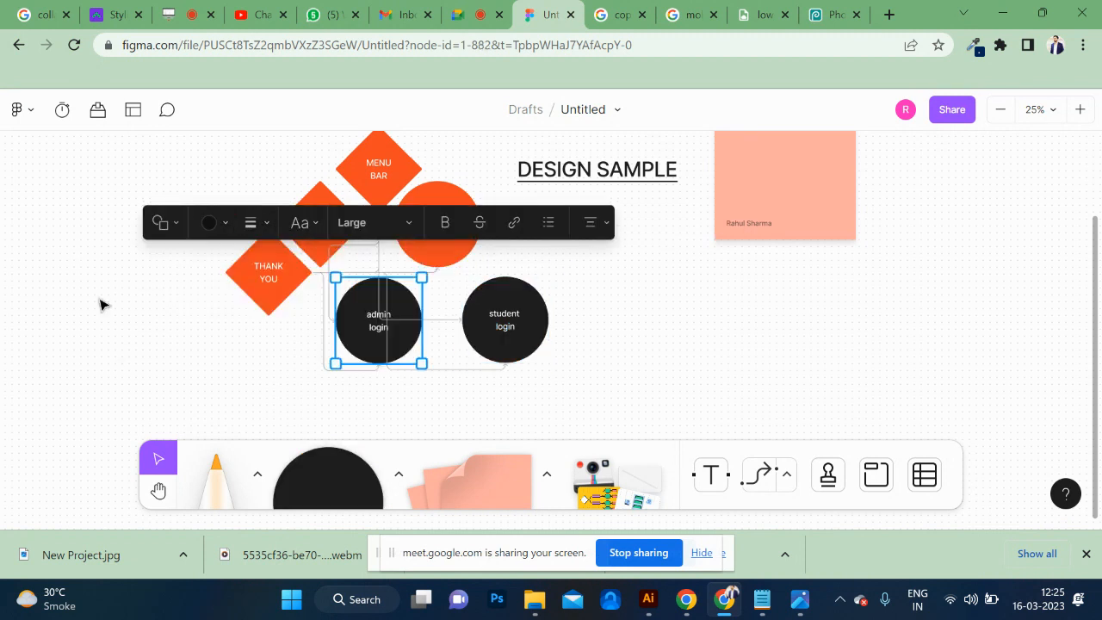
{"action": "left_click", "coordinate": [703, 340]}
Select the admin login and student login circles with their connectors and move them slightly up towards the LOGIN circle.
{"action": "scroll", "coordinate": [704, 340], "scroll_direction": "up", "scroll_amount": 3}
{"action": "scroll", "coordinate": [704, 340], "scroll_direction": "down", "scroll_amount": 3}
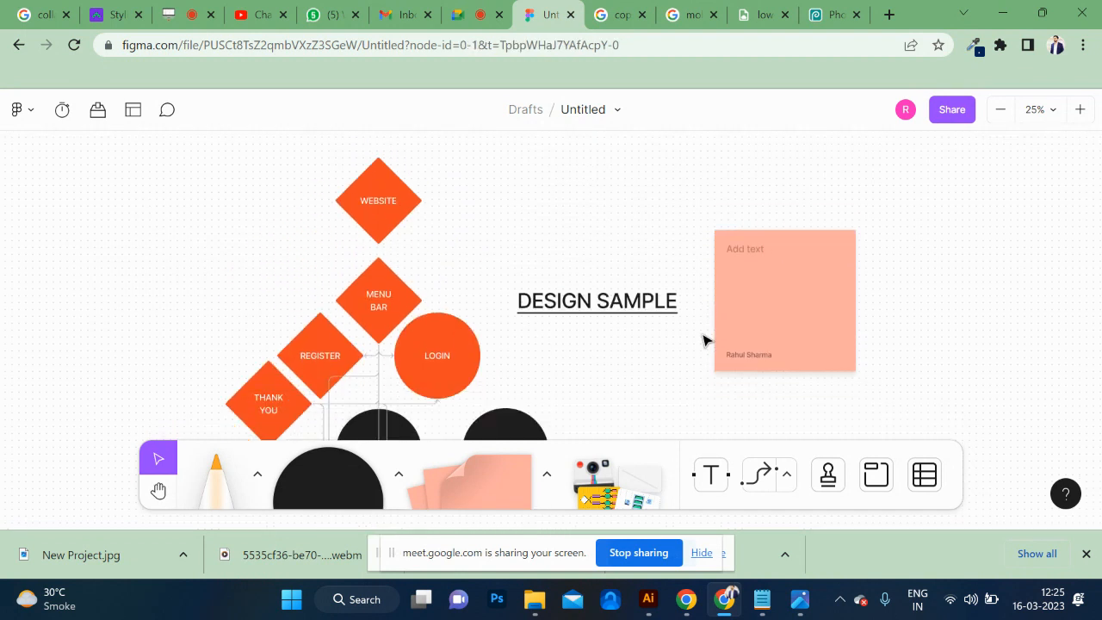
{"action": "scroll", "coordinate": [703, 340], "scroll_direction": "up", "scroll_amount": 1}
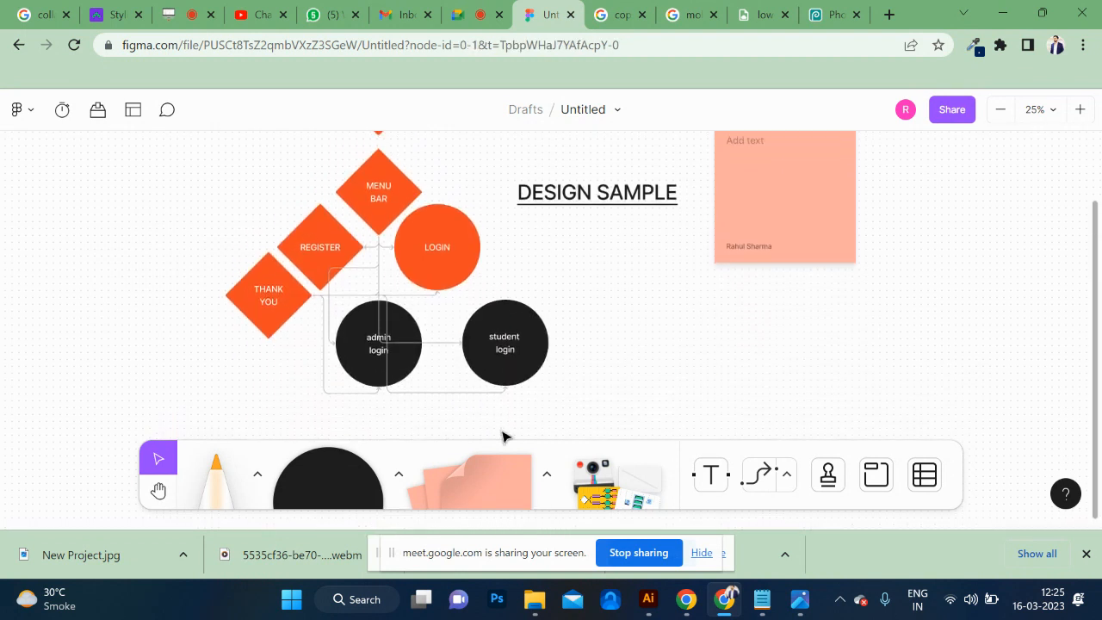
{"action": "left_click_drag", "start_coordinate": [596, 398], "coordinate": [314, 236]}
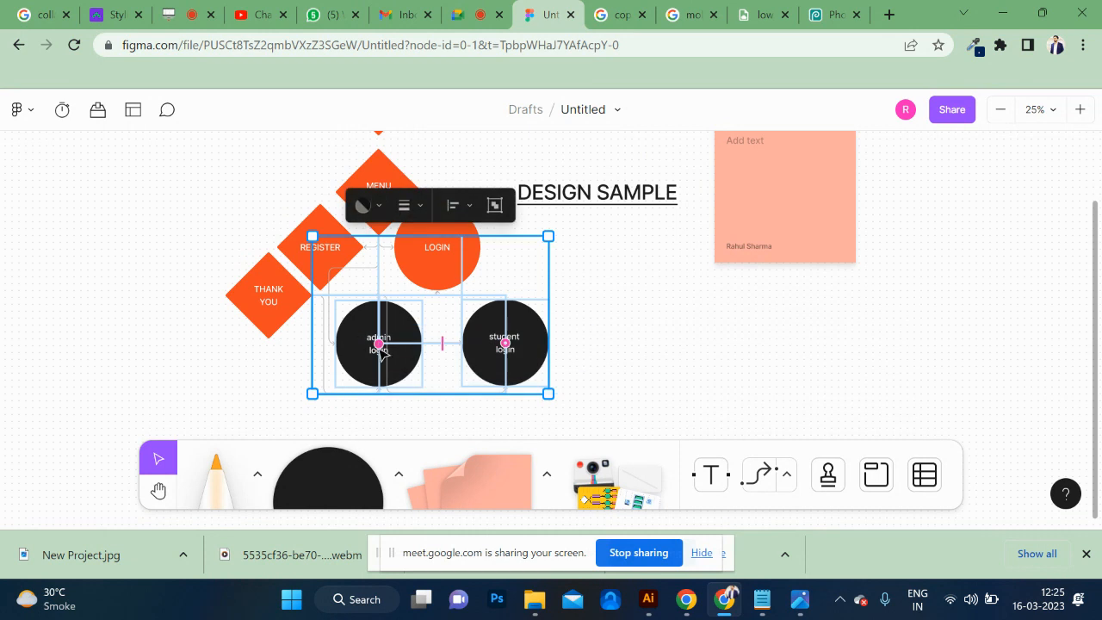
{"action": "left_click_drag", "start_coordinate": [378, 345], "coordinate": [379, 332]}
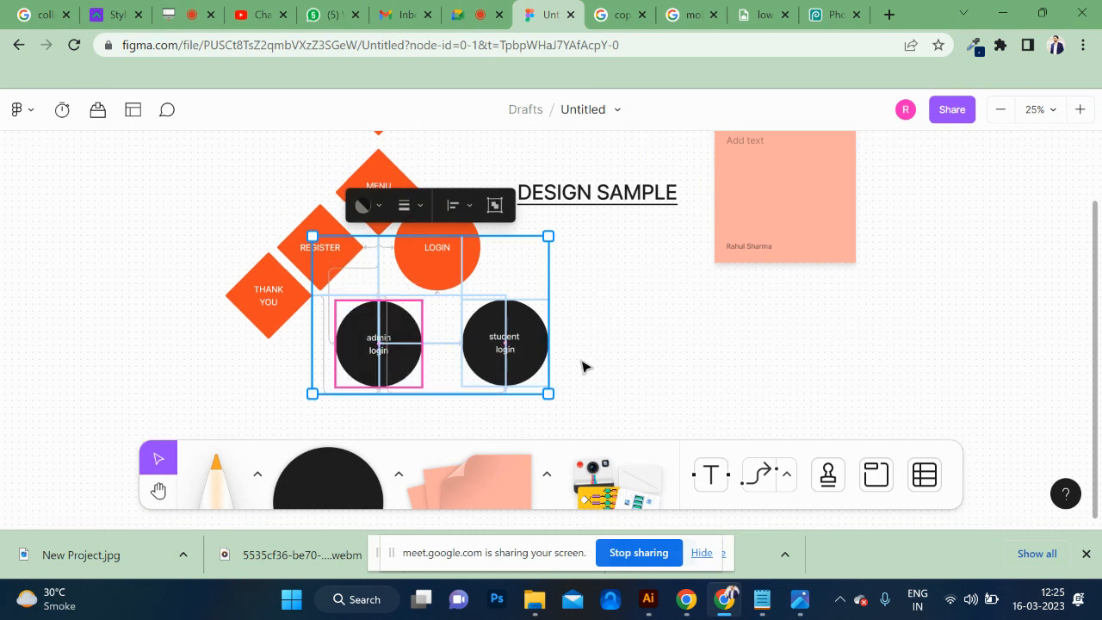
{"action": "left_click_drag", "start_coordinate": [534, 357], "coordinate": [527, 339]}
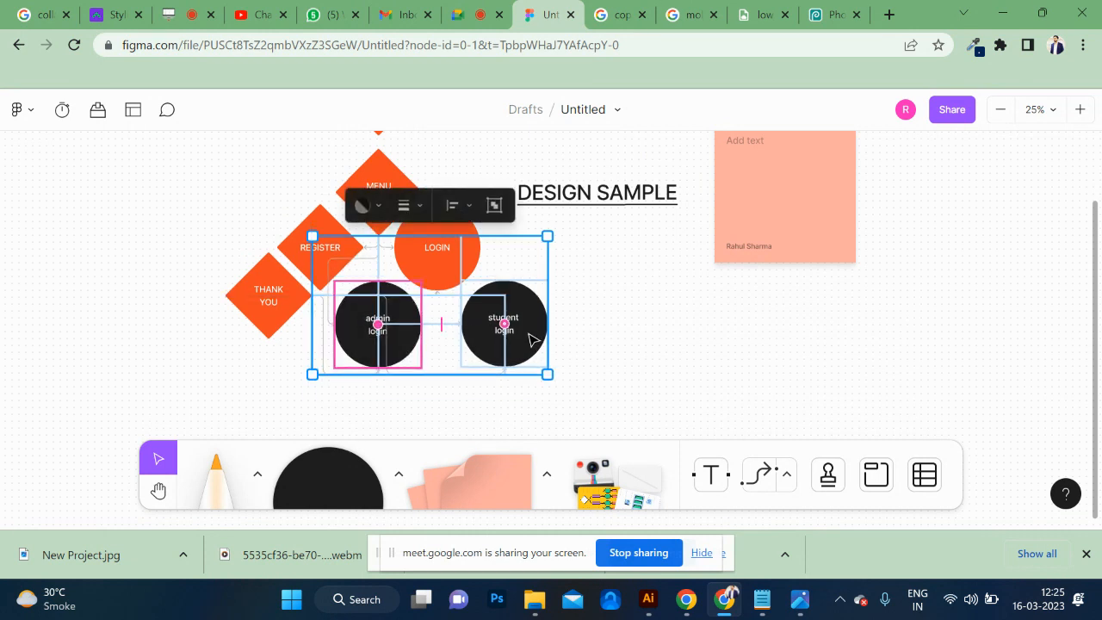
{"action": "left_click", "coordinate": [663, 353]}
Try the square shape on the admin login circle and undo the change.
{"action": "scroll", "coordinate": [663, 353], "scroll_direction": "down", "scroll_amount": 3}
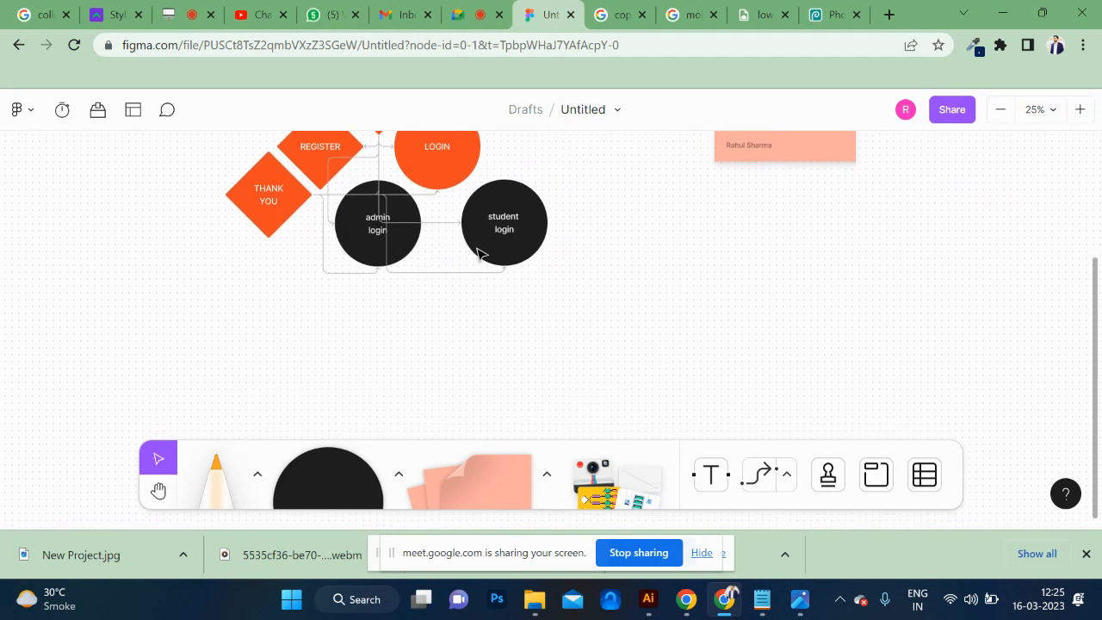
{"action": "left_click", "coordinate": [537, 235]}
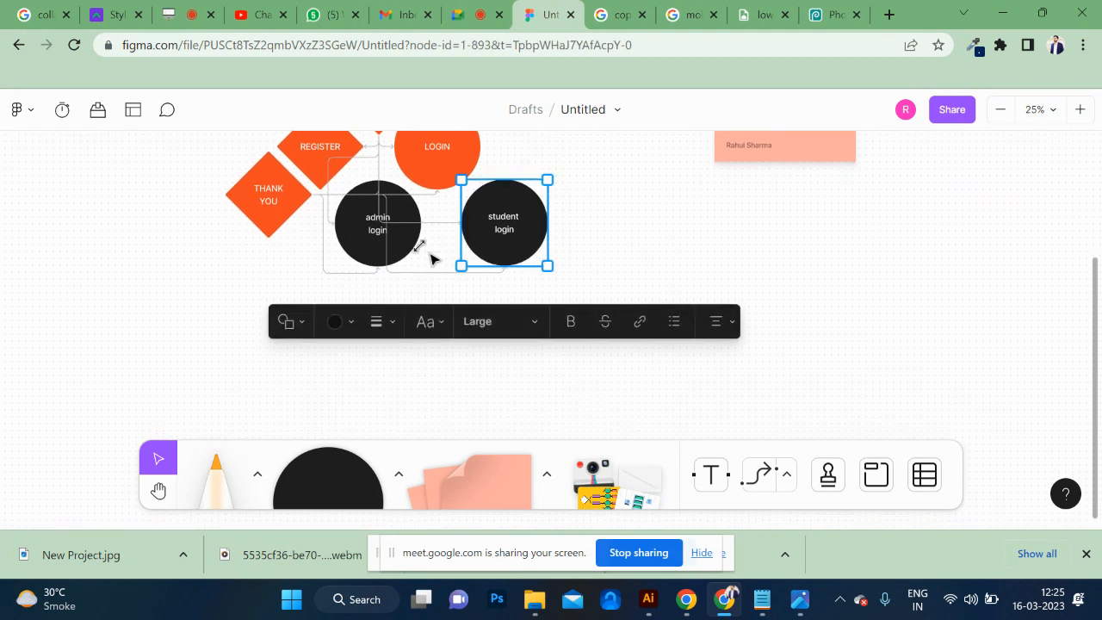
{"action": "left_click", "coordinate": [364, 256]}
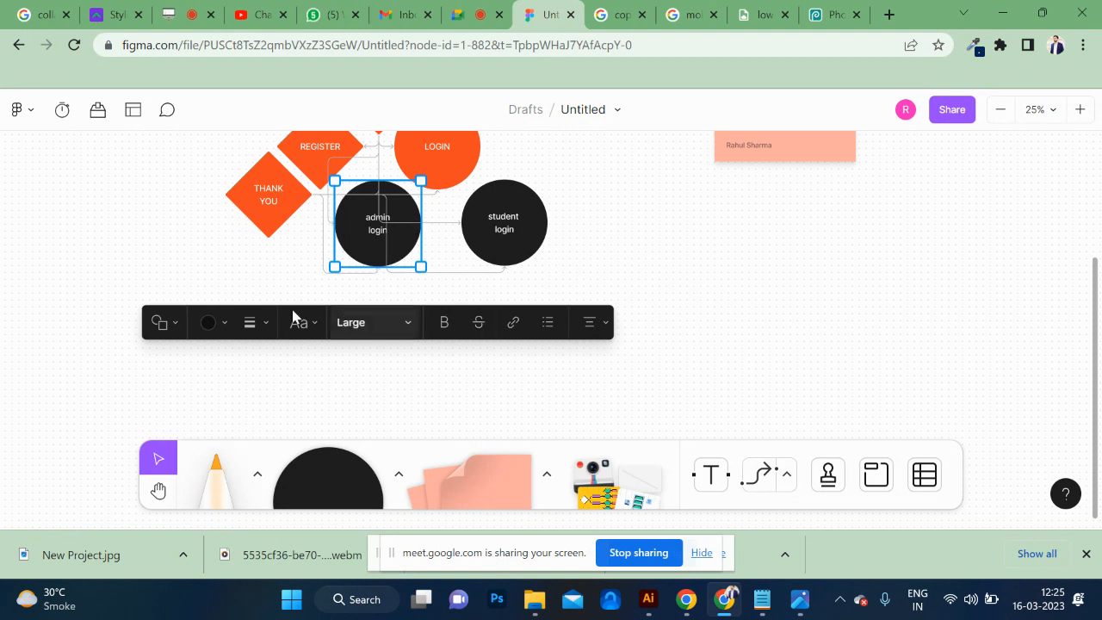
{"action": "left_click", "coordinate": [164, 323]}
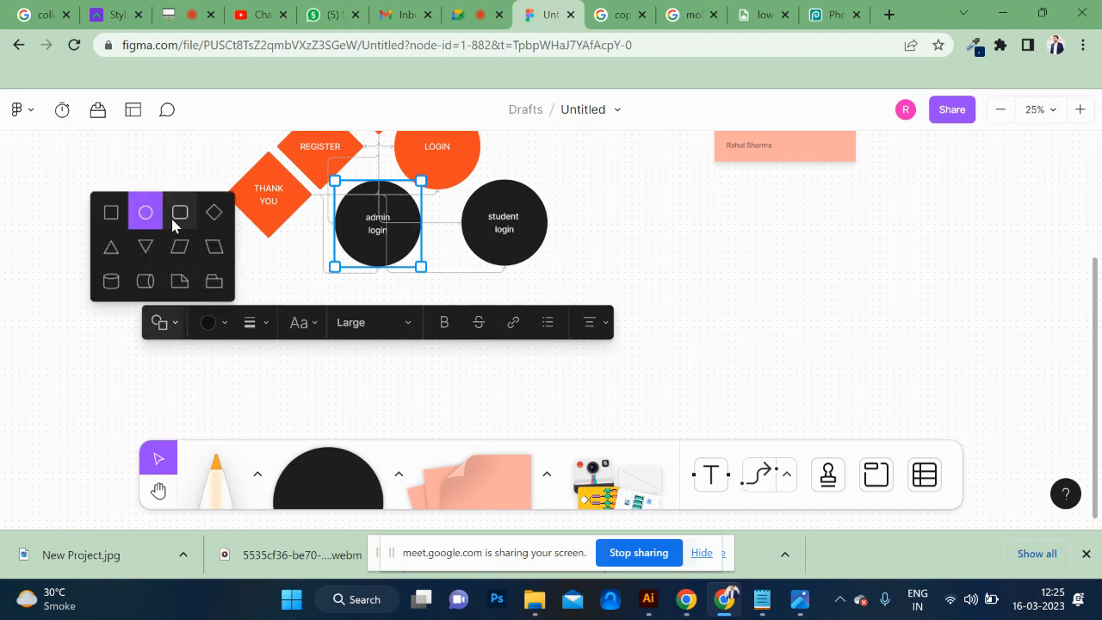
{"action": "left_click", "coordinate": [111, 213]}
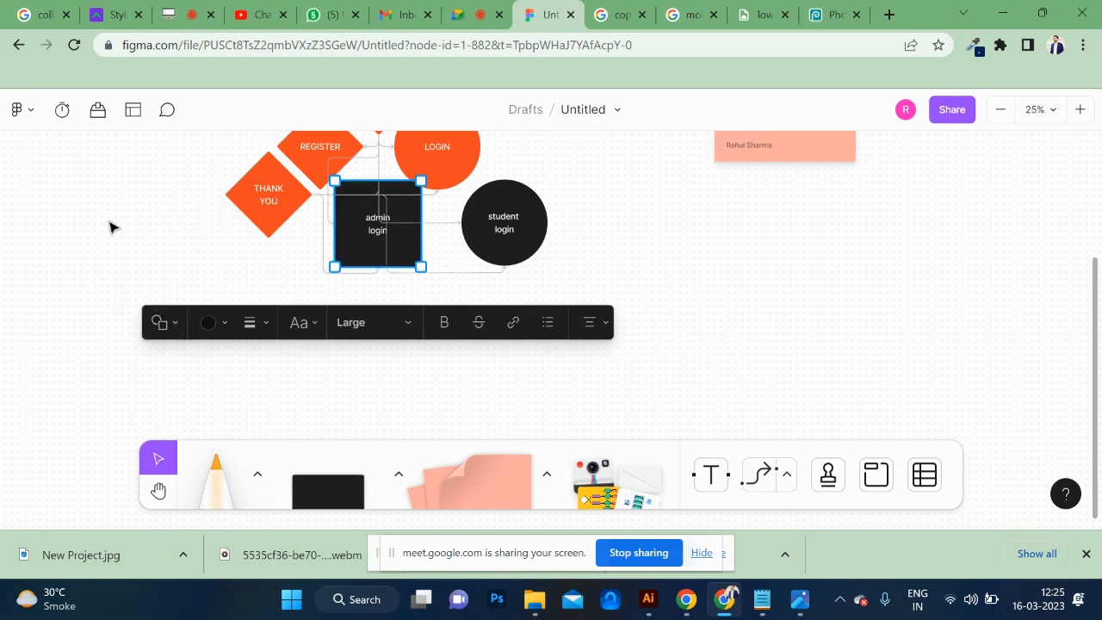
{"action": "key", "text": "ctrl+z"}
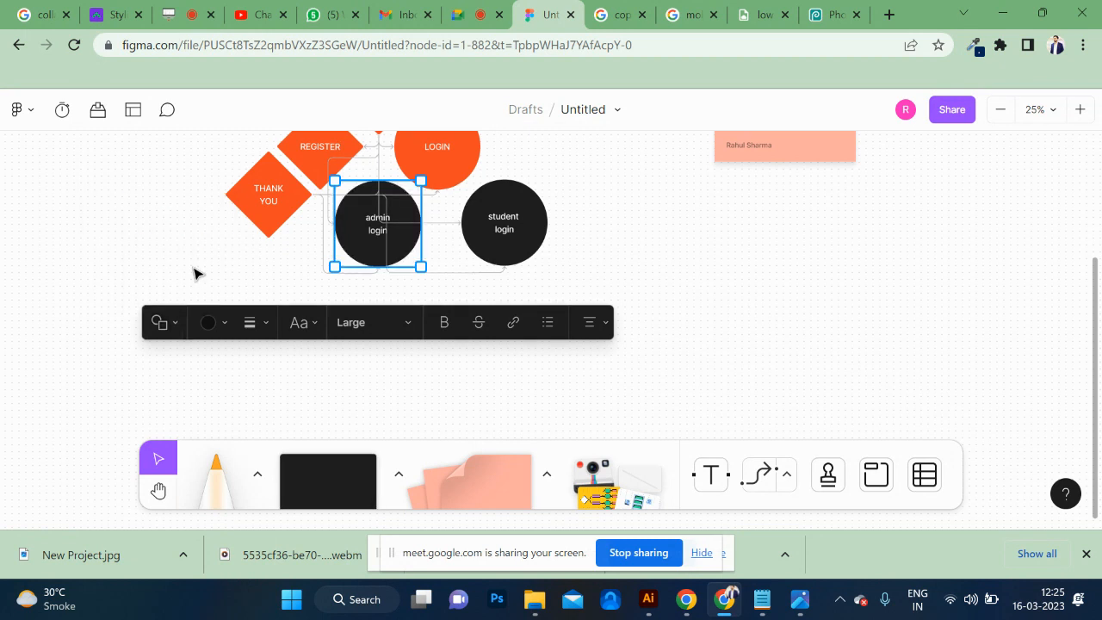
{"action": "left_click", "coordinate": [325, 418]}
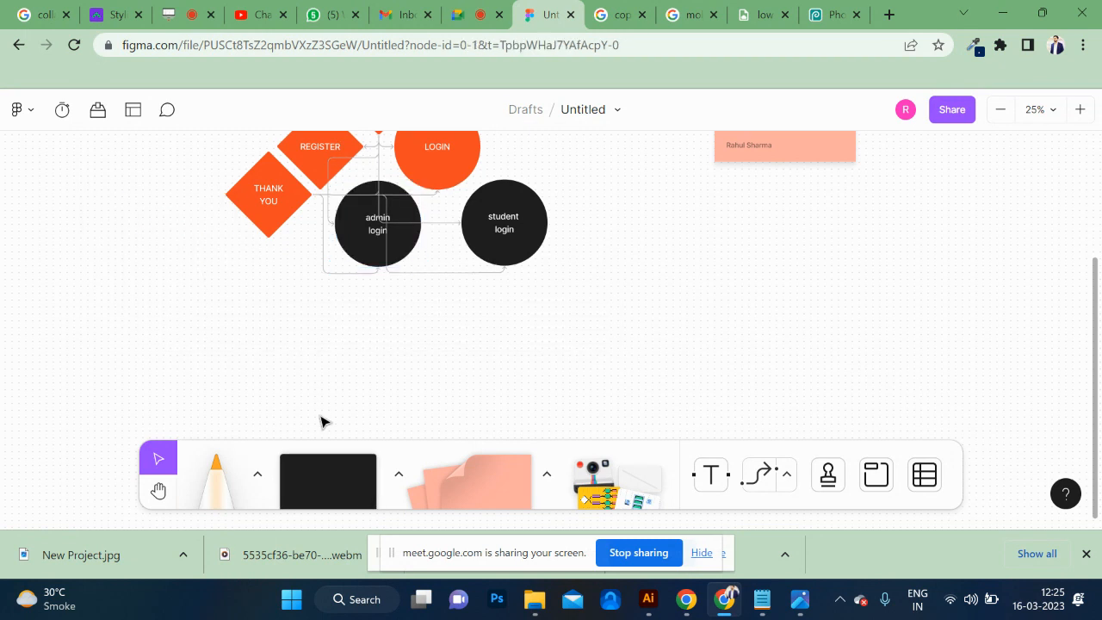
Draw a black circle below the THANK YOU diamond and shrink it to the size of the admin login circle.
{"action": "left_click", "coordinate": [403, 487]}
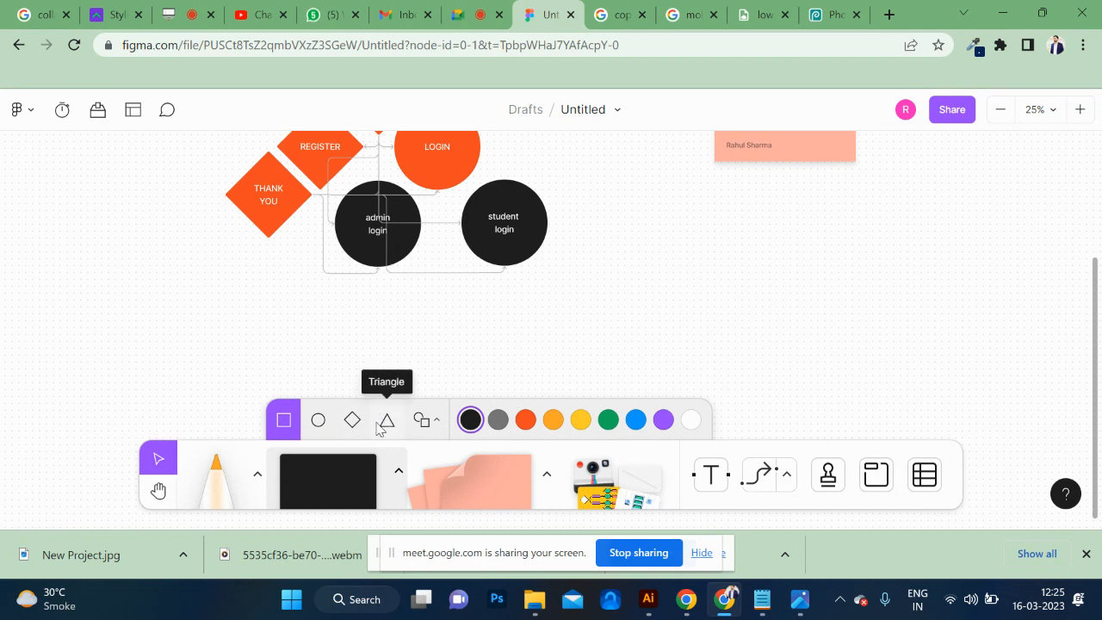
{"action": "left_click", "coordinate": [317, 419]}
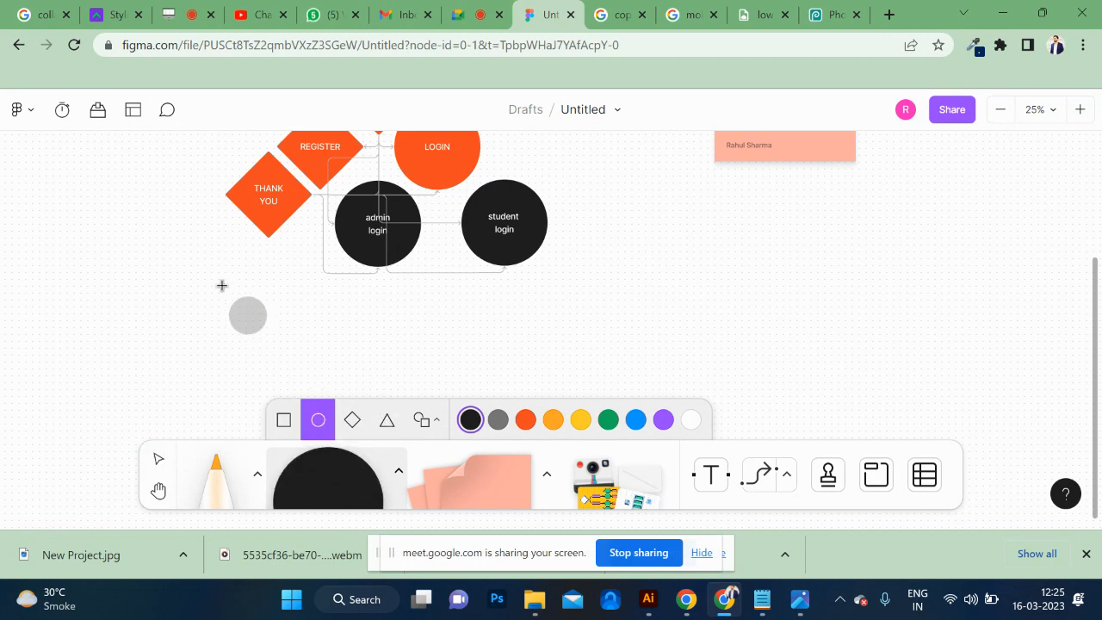
{"action": "mouse_move", "coordinate": [226, 283]}
{"action": "left_mouse_down"}
{"action": "mouse_move", "coordinate": [320, 350]}
{"action": "mouse_move", "coordinate": [335, 390]}
{"action": "left_mouse_up"}
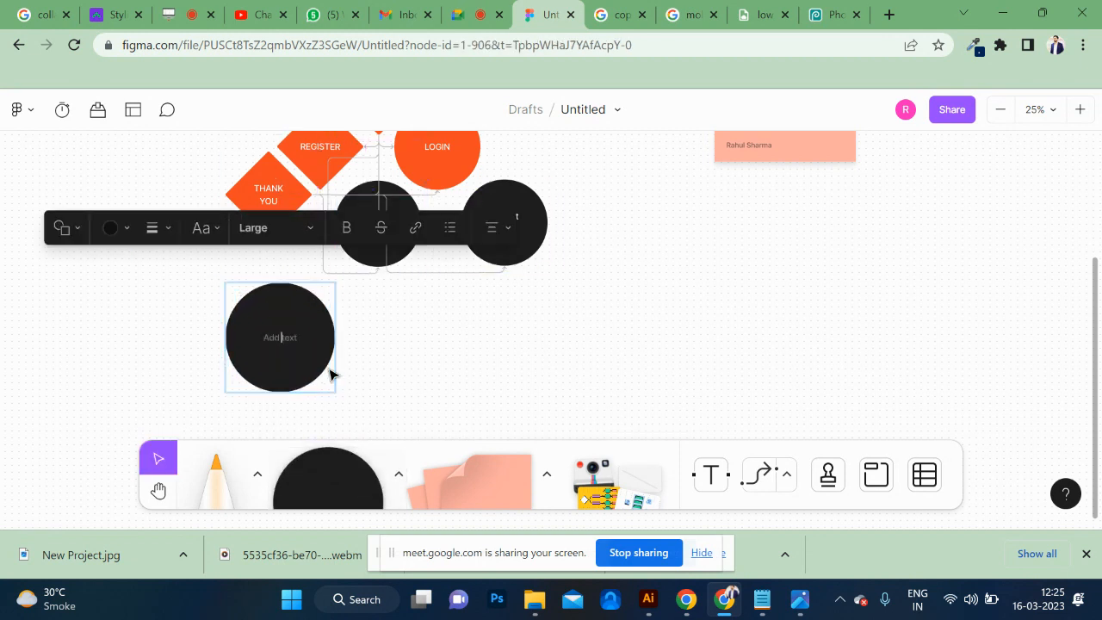
{"action": "left_click_drag", "start_coordinate": [297, 352], "coordinate": [312, 322]}
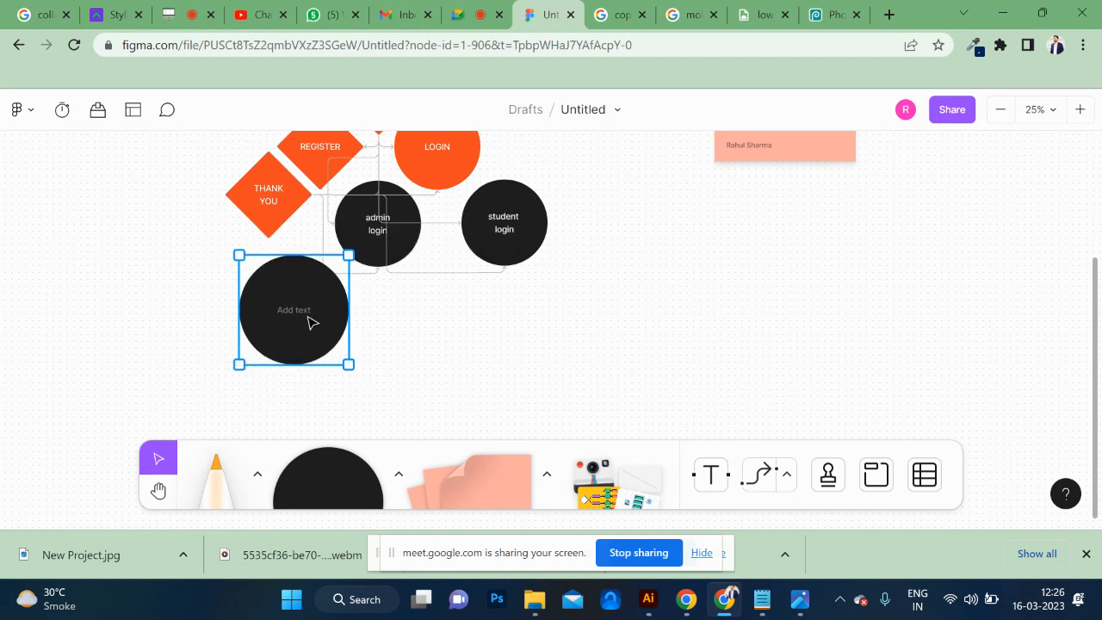
{"action": "left_click_drag", "start_coordinate": [349, 365], "coordinate": [326, 341]}
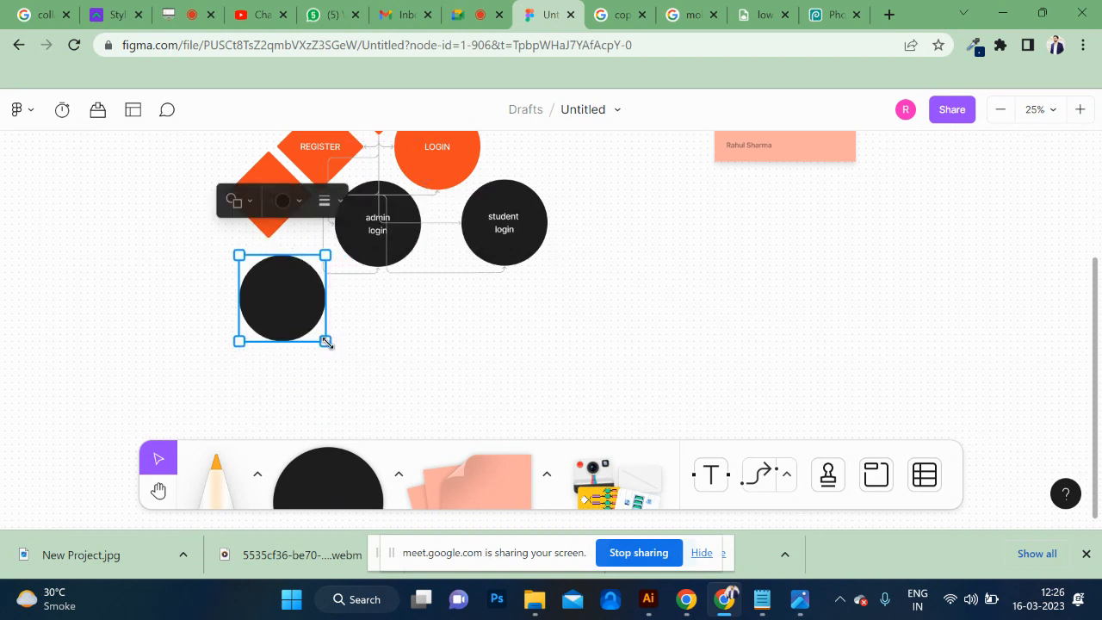
Change the new empty black circle below the THANK YOU diamond into a diamond.
{"action": "double_click", "coordinate": [290, 298]}
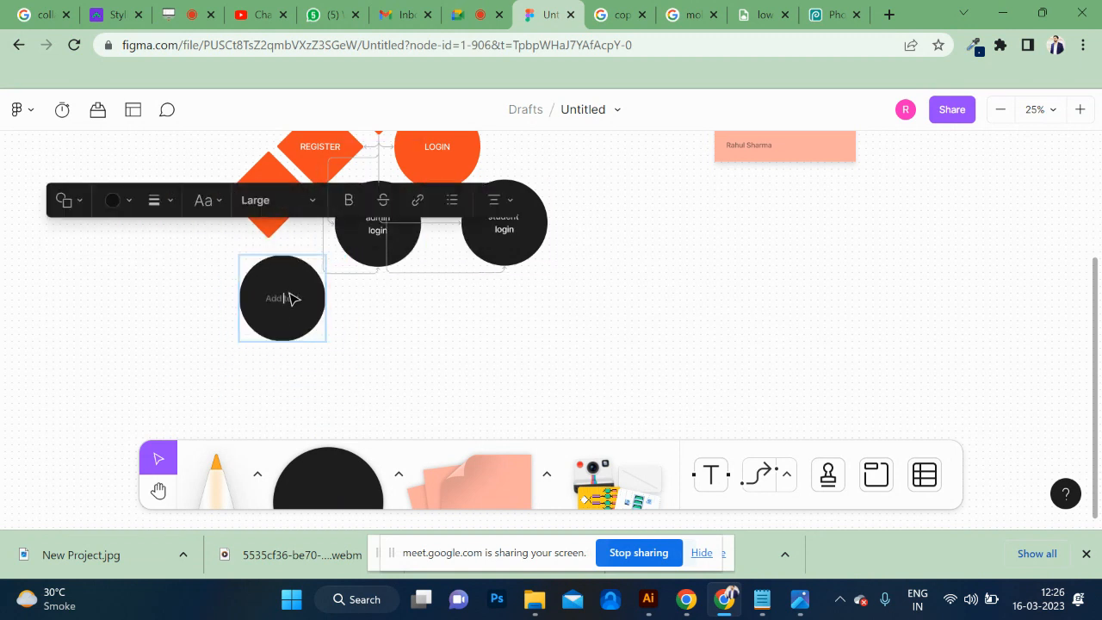
{"action": "left_click", "coordinate": [80, 205]}
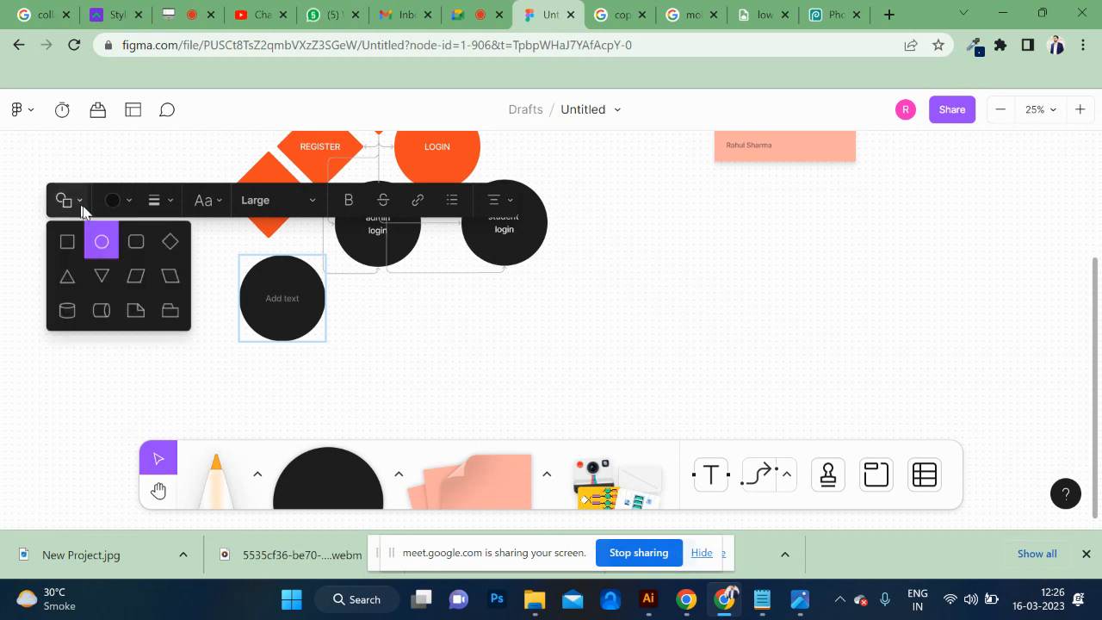
{"action": "left_click", "coordinate": [171, 243]}
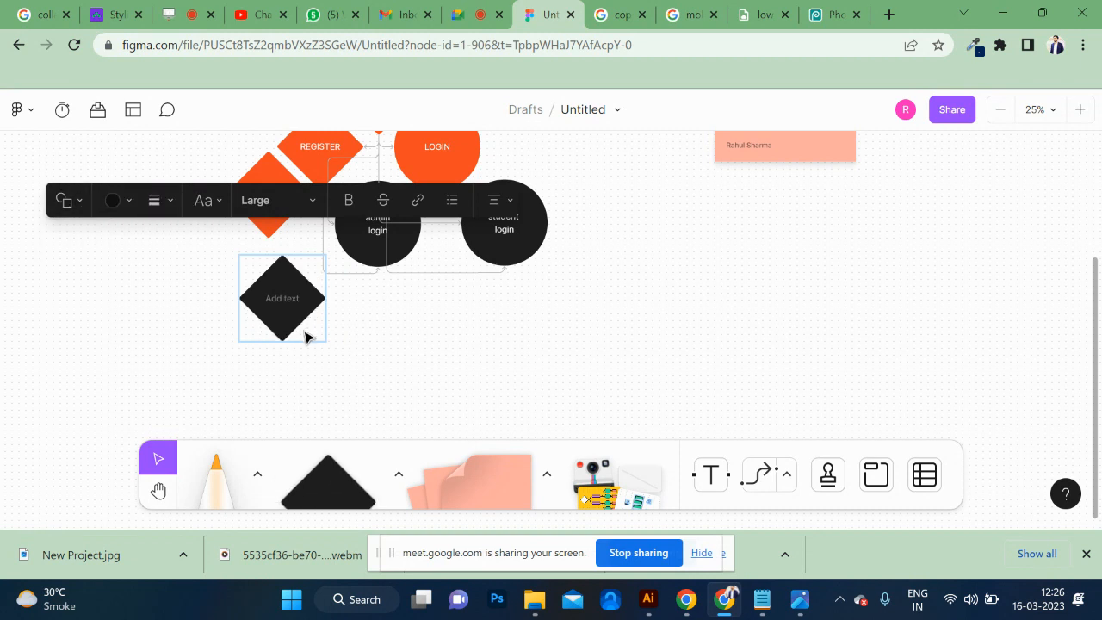
Label the empty black diamond below the THANK YOU diamond "admin dashboard", with "admin" on its own line.
{"action": "key", "text": "ctrl+plus"}
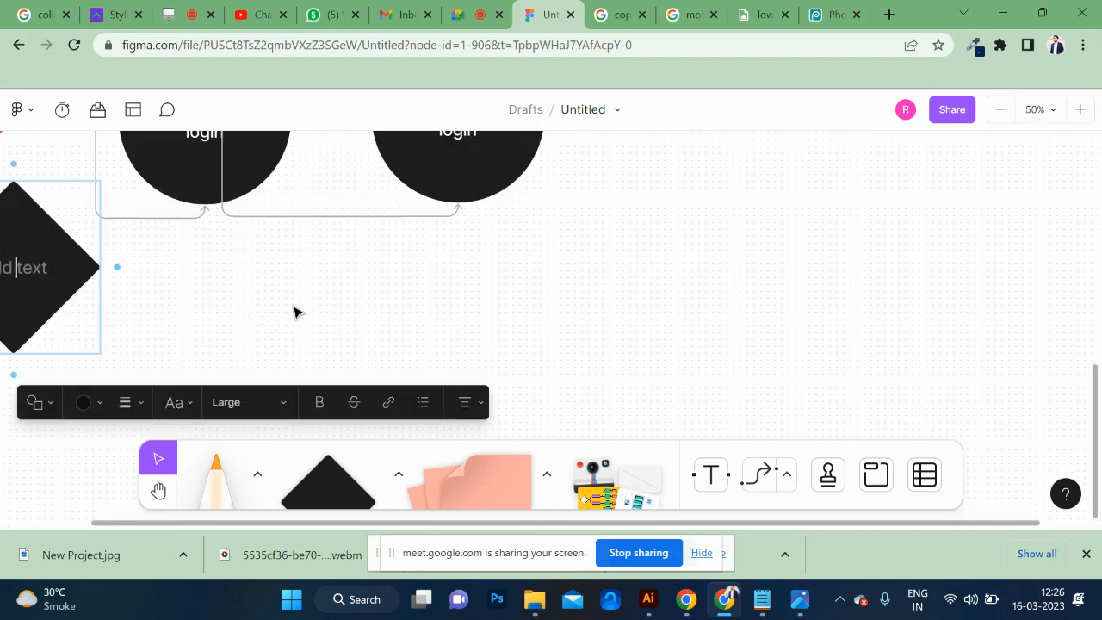
{"action": "scroll", "coordinate": [296, 312], "scroll_direction": "left", "scroll_amount": 6}
{"action": "scroll", "coordinate": [296, 312], "scroll_direction": "right", "scroll_amount": 1}
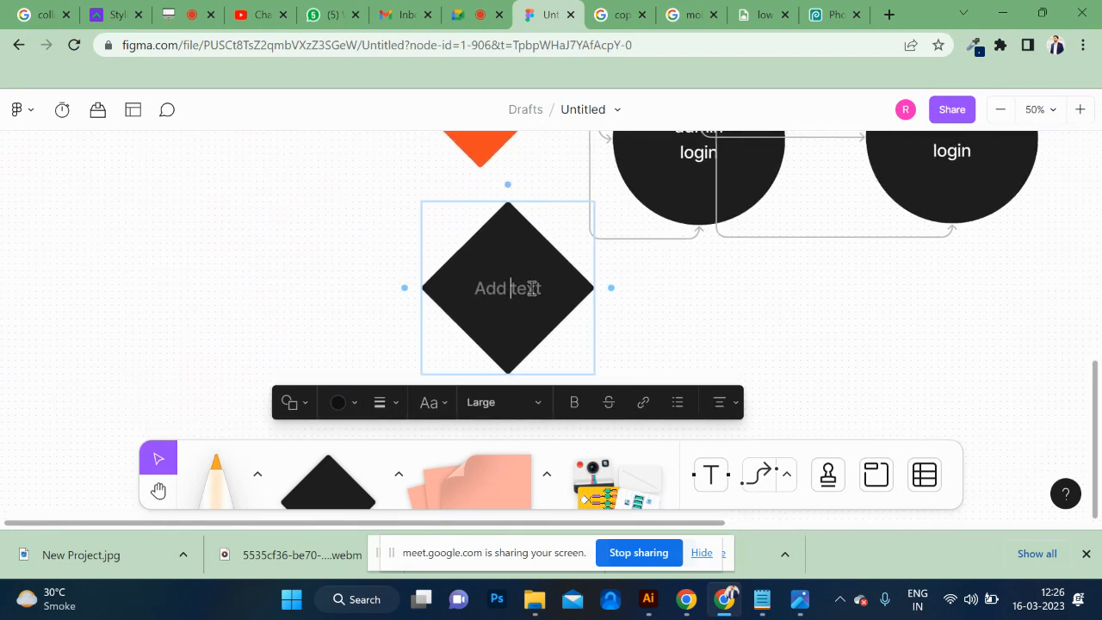
{"action": "type", "text": "dasj"}
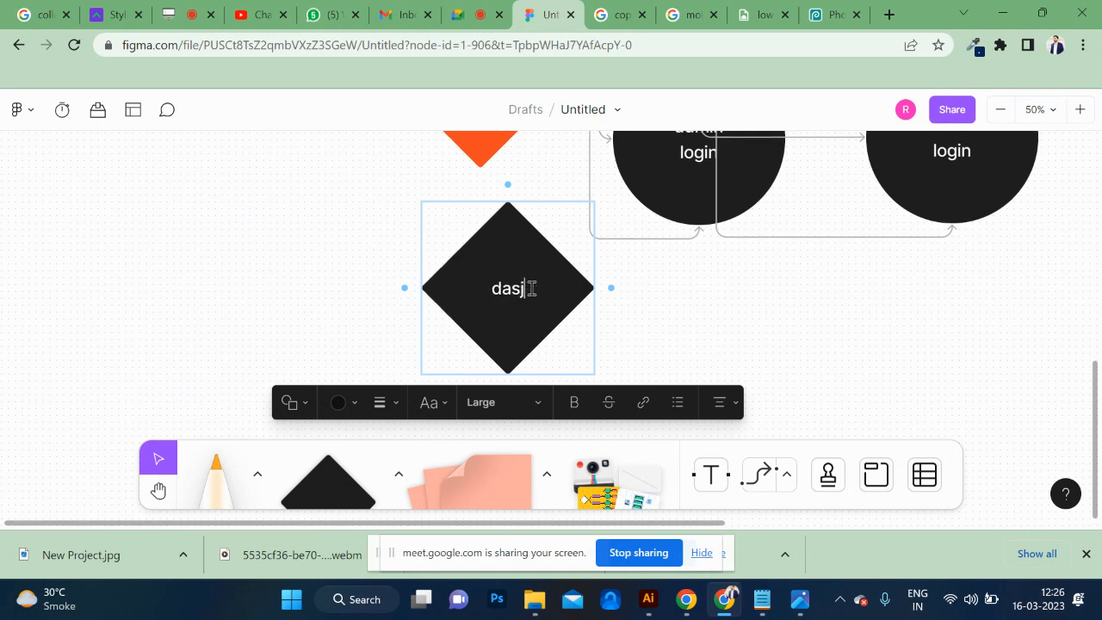
{"action": "key", "text": "BackSpace"}
{"action": "type", "text": "hboard"}
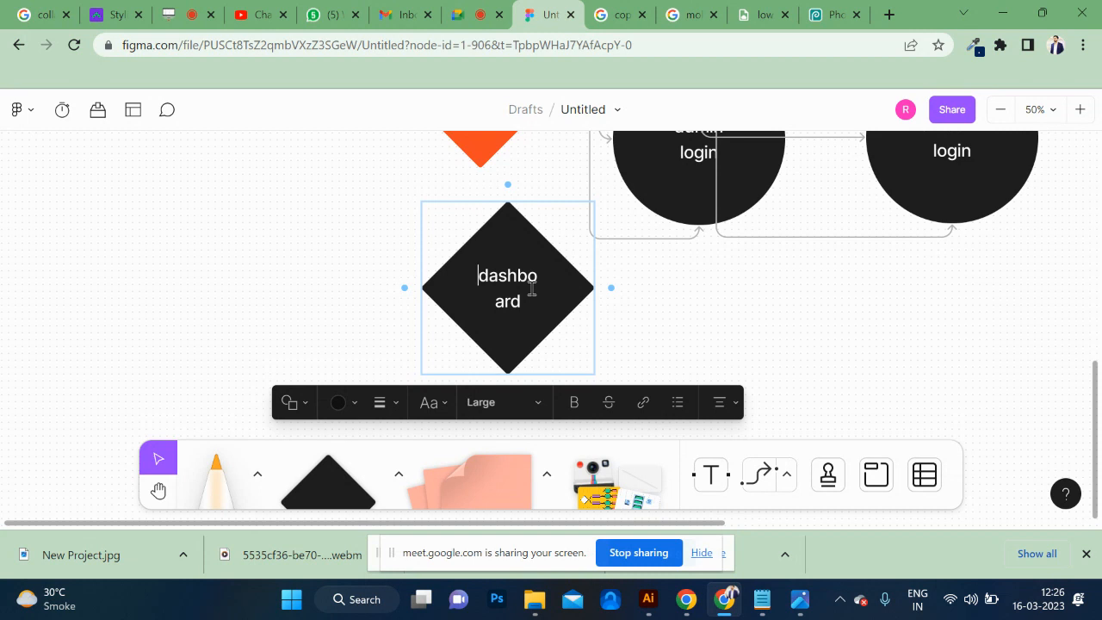
{"action": "key", "text": "Return"}
{"action": "type", "text": "admin"}
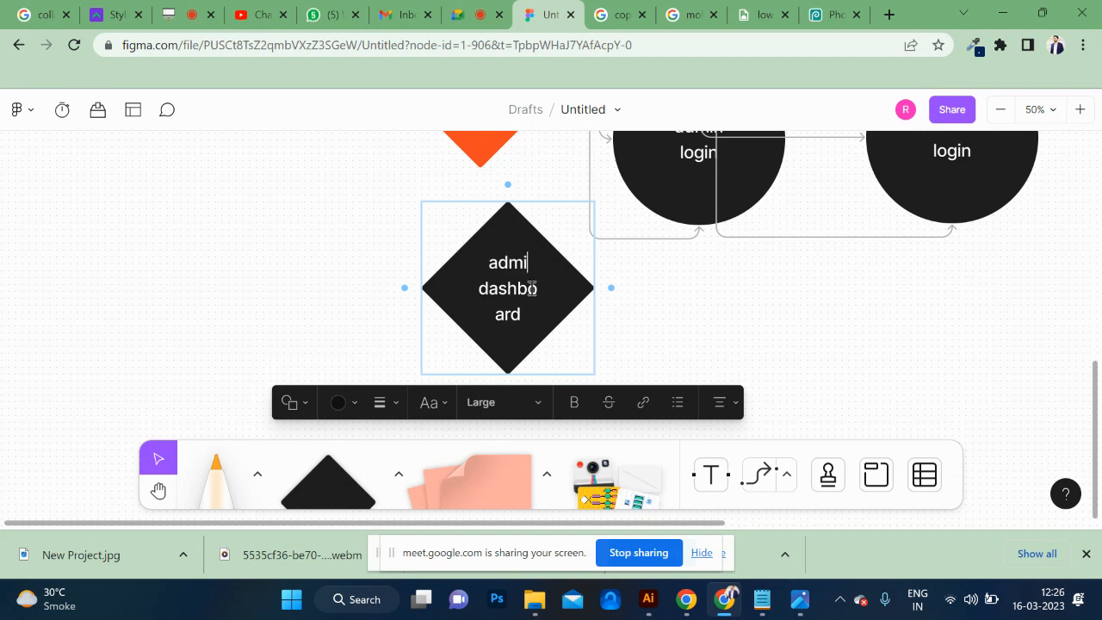
{"action": "left_click", "coordinate": [711, 353]}
{"action": "scroll", "coordinate": [711, 353], "scroll_direction": "down", "scroll_amount": 2}
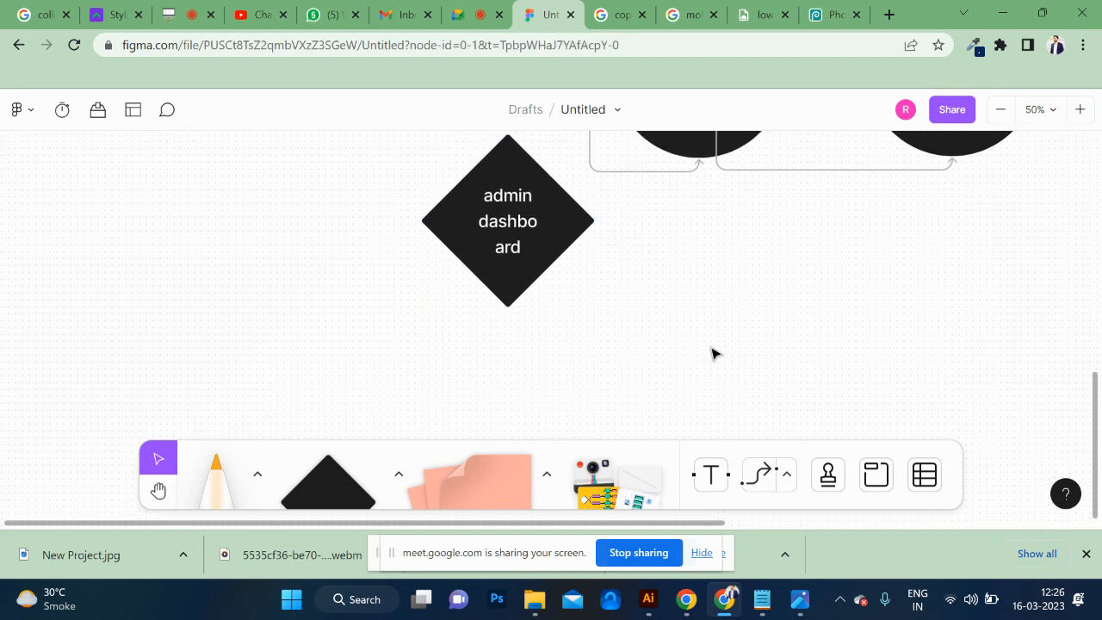
Add a connected diamond to the left of the admin dashboard diamond and label it "add student".
{"action": "left_click", "coordinate": [465, 254]}
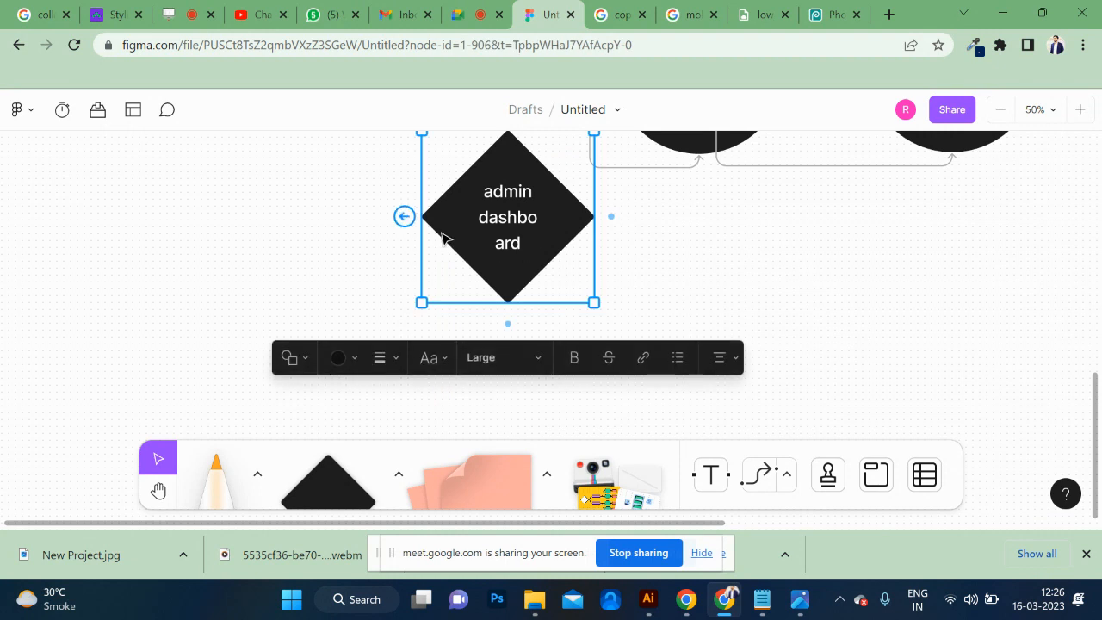
{"action": "left_click_drag", "start_coordinate": [442, 235], "coordinate": [633, 250]}
{"action": "key", "text": "ctrl+z"}
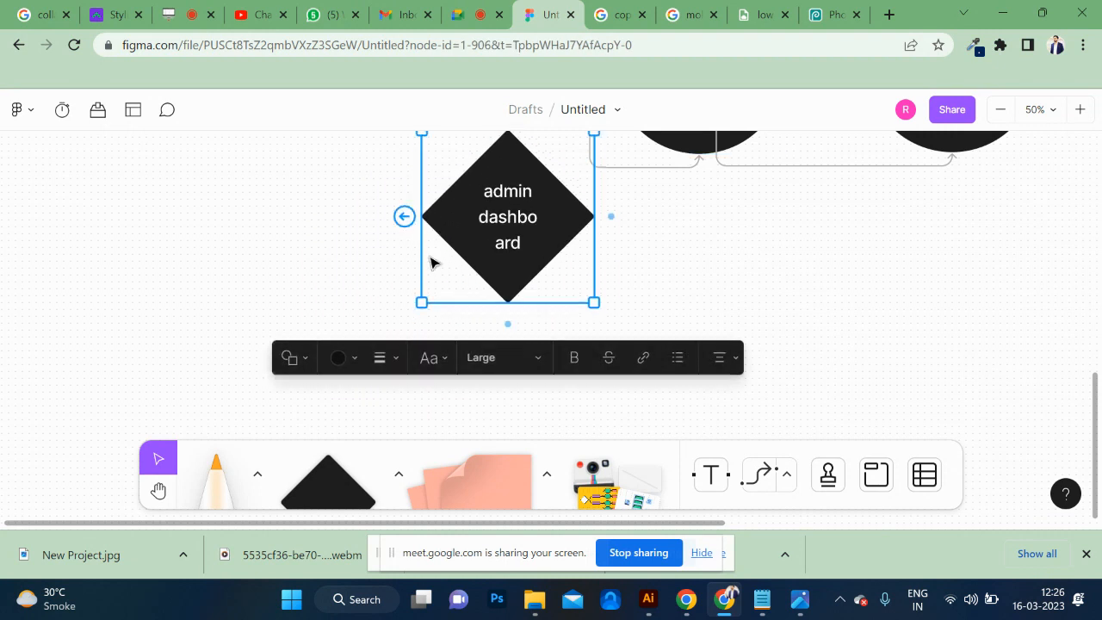
{"action": "left_click", "coordinate": [405, 216]}
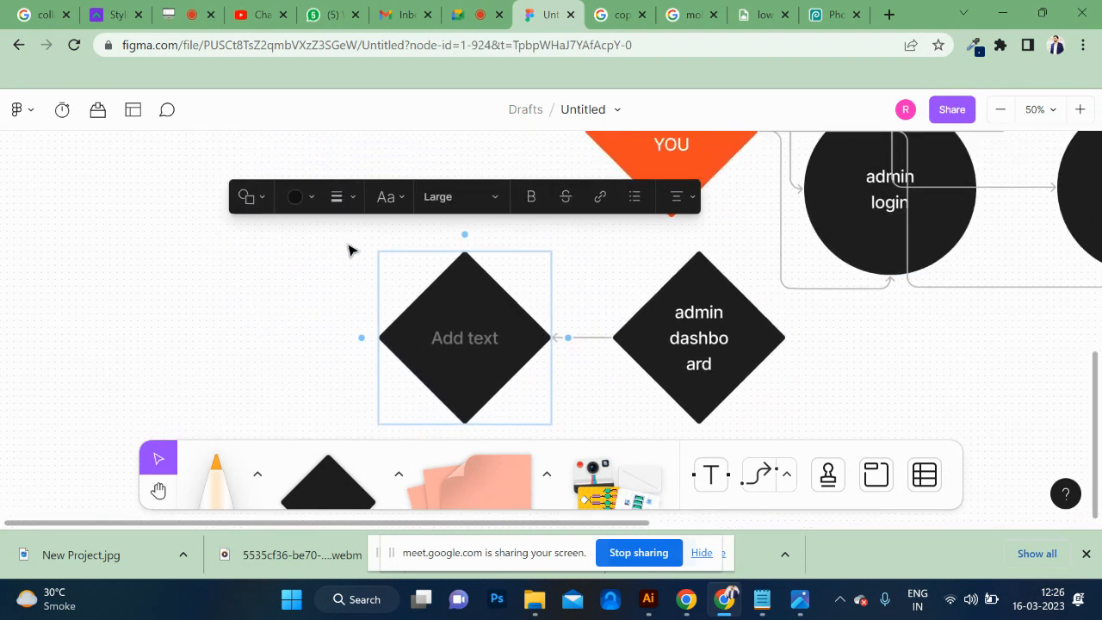
{"action": "type", "text": "a"}
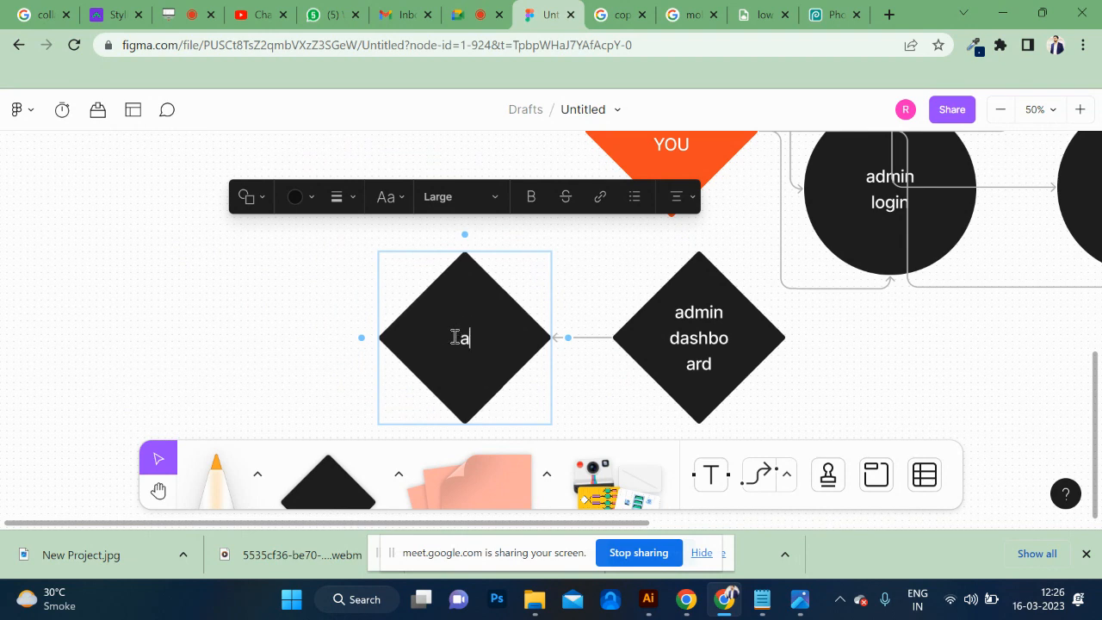
{"action": "type", "text": "dd student"}
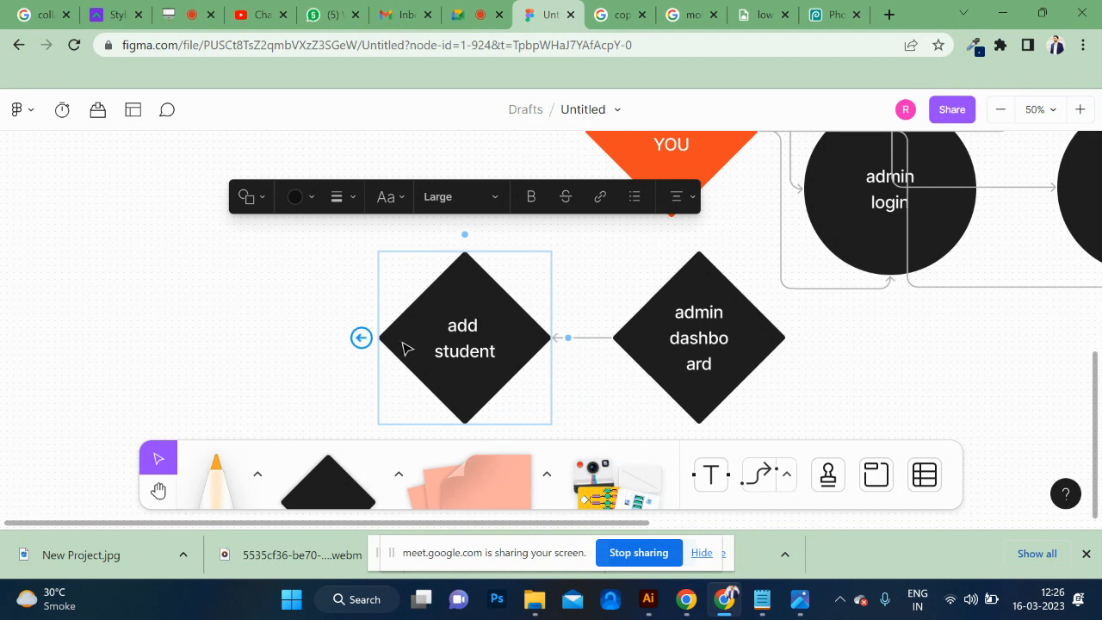
Replace the "add student" label with "student marksheet".
{"action": "triple_click", "coordinate": [471, 350]}
{"action": "key", "text": "BackSpace"}
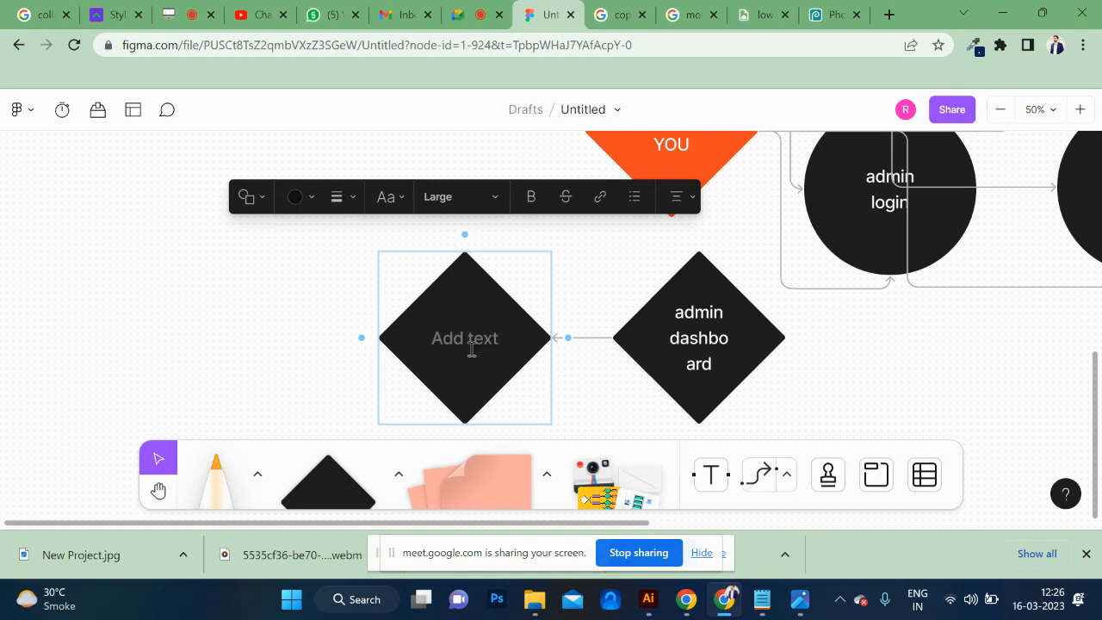
{"action": "type", "text": "student"}
{"action": "key", "text": "Return"}
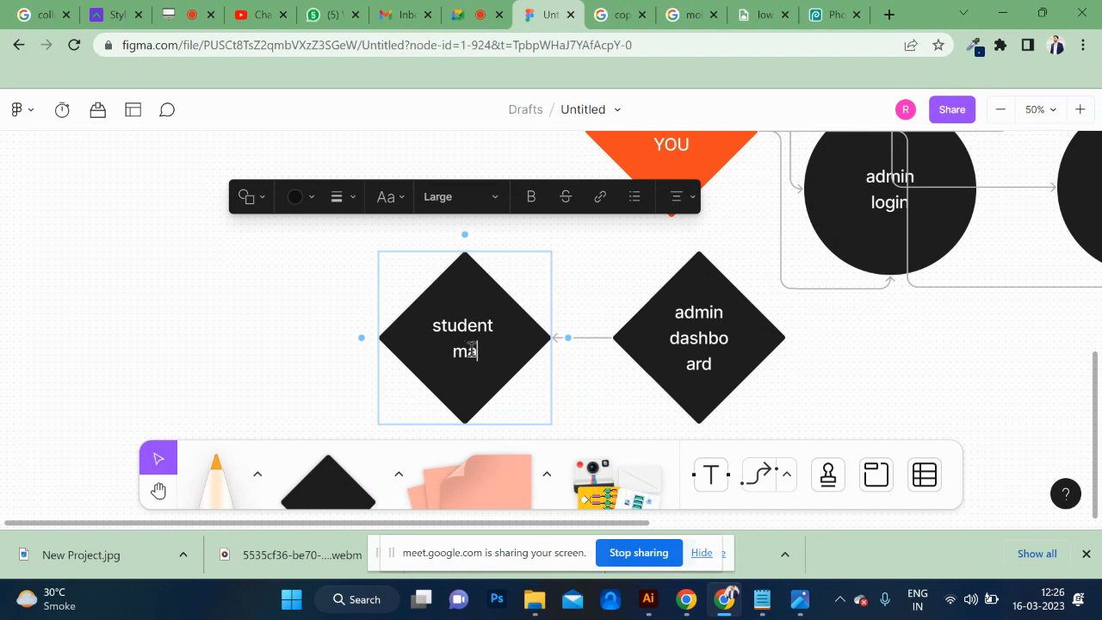
{"action": "type", "text": "market"}
{"action": "key", "text": "BackSpace"}
{"action": "key", "text": "BackSpace"}
{"action": "type", "text": "sheet"}
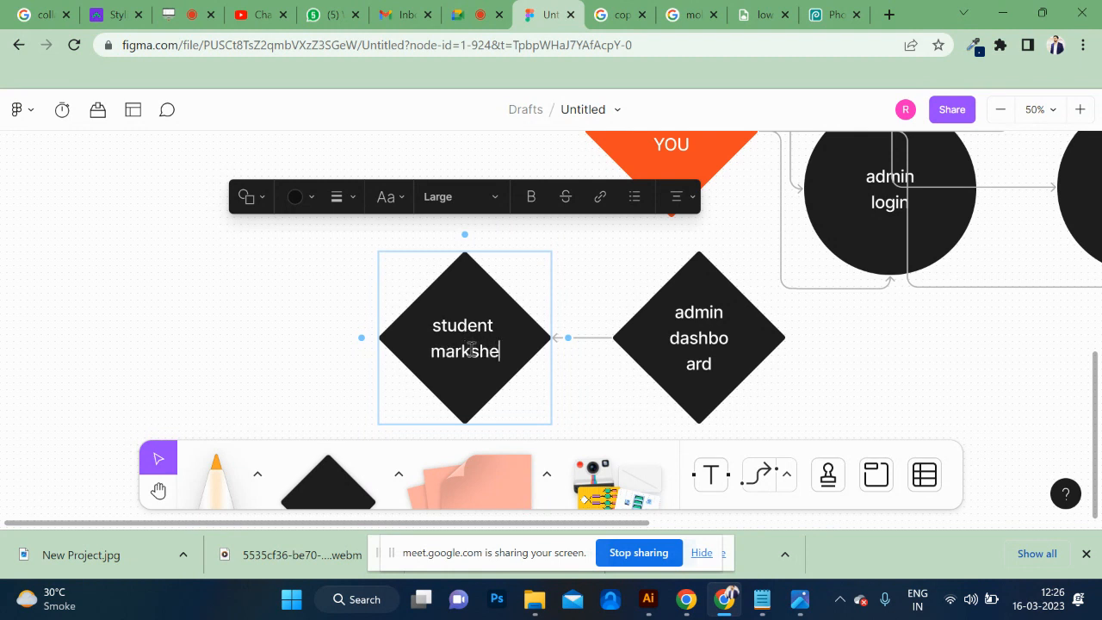
Add a connected diamond to the left of the student marksheet diamond and label it "student certificate".
{"action": "left_click", "coordinate": [360, 339]}
{"action": "type", "text": "st"}
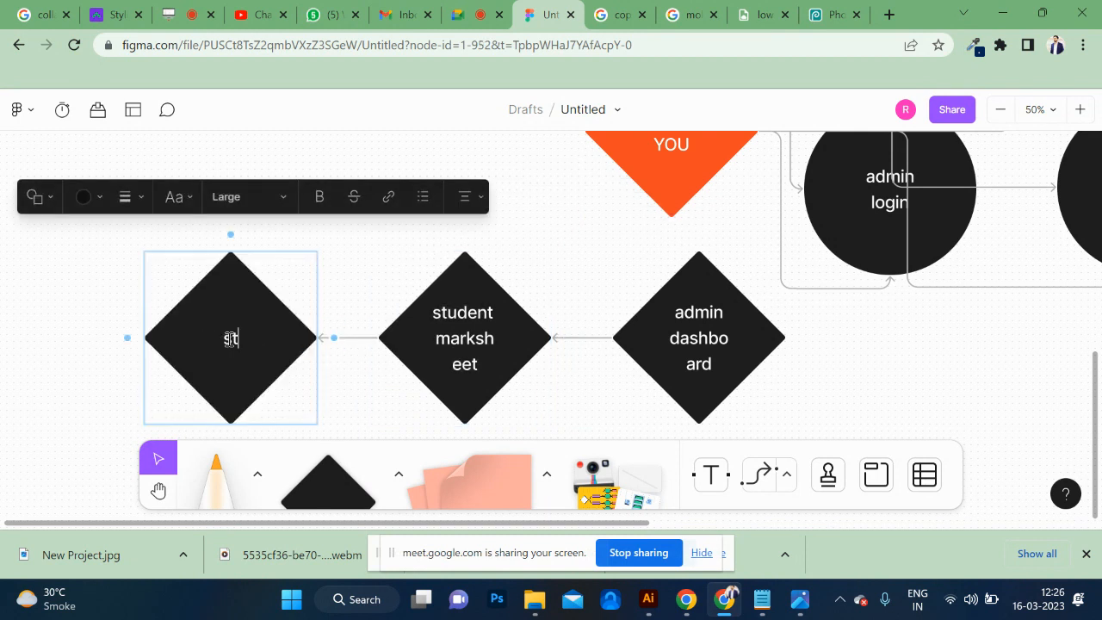
{"action": "type", "text": "udent ce"}
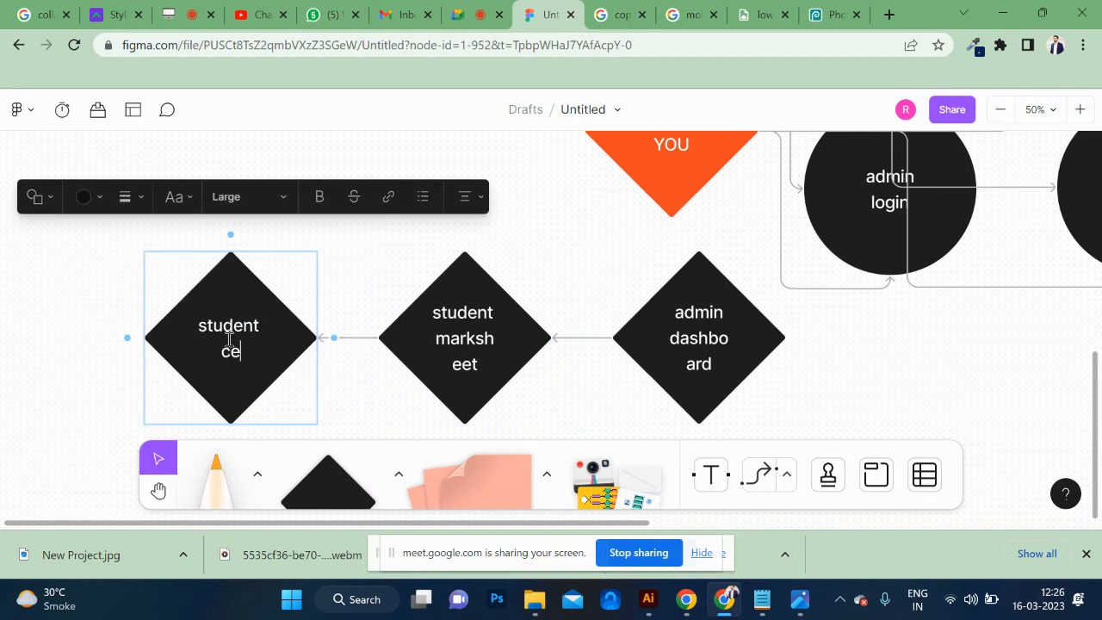
{"action": "type", "text": "rtifica"}
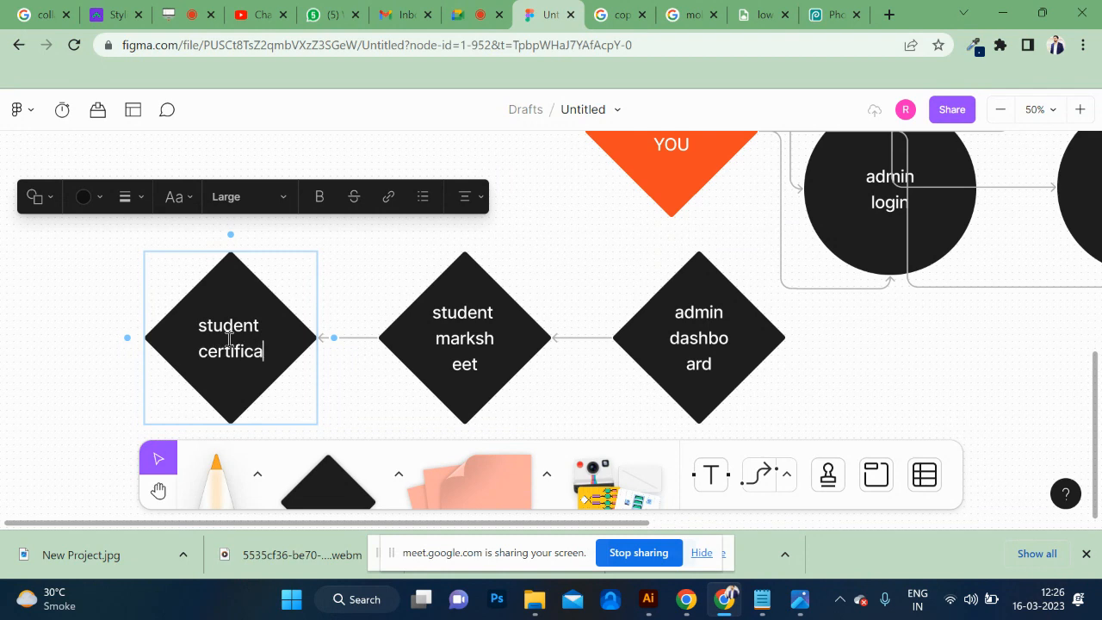
{"action": "type", "text": "te"}
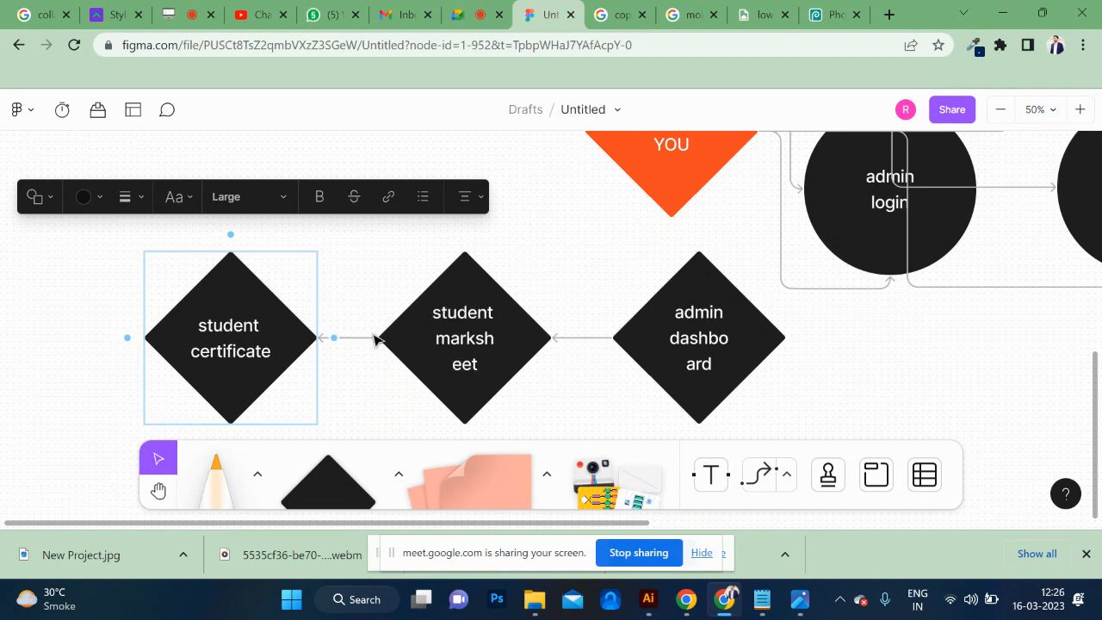
Add a connected diamond to the left of the student certificate diamond and label it "student delete".
{"action": "scroll", "coordinate": [331, 293], "scroll_direction": "up", "scroll_amount": 2}
{"action": "scroll", "coordinate": [332, 293], "scroll_direction": "left", "scroll_amount": 5}
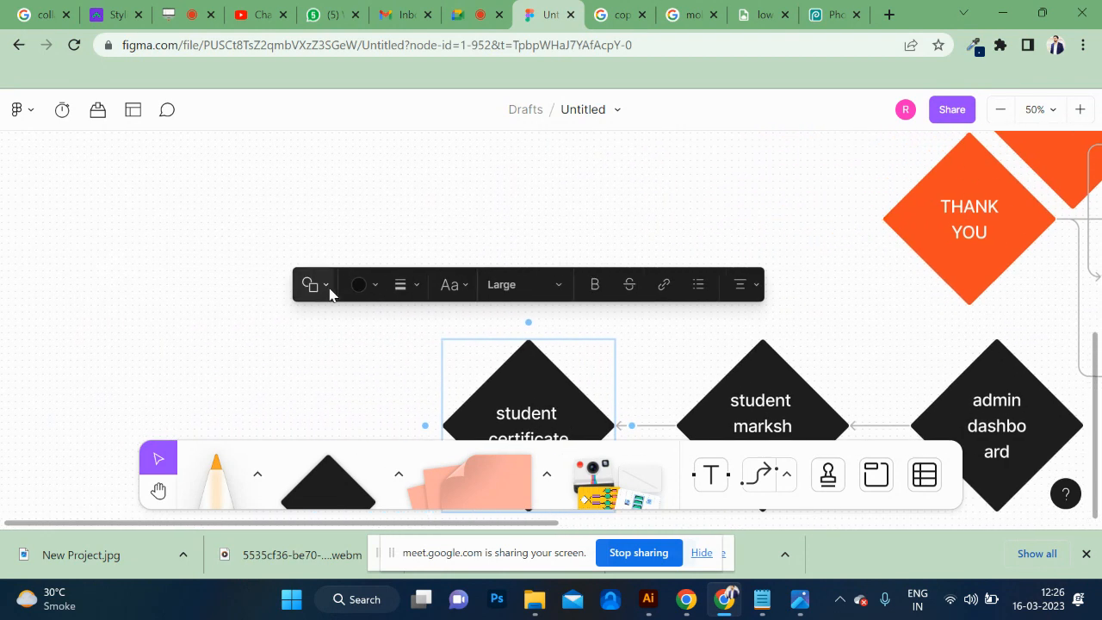
{"action": "scroll", "coordinate": [333, 290], "scroll_direction": "right", "scroll_amount": 1}
{"action": "scroll", "coordinate": [413, 370], "scroll_direction": "down", "scroll_amount": 3}
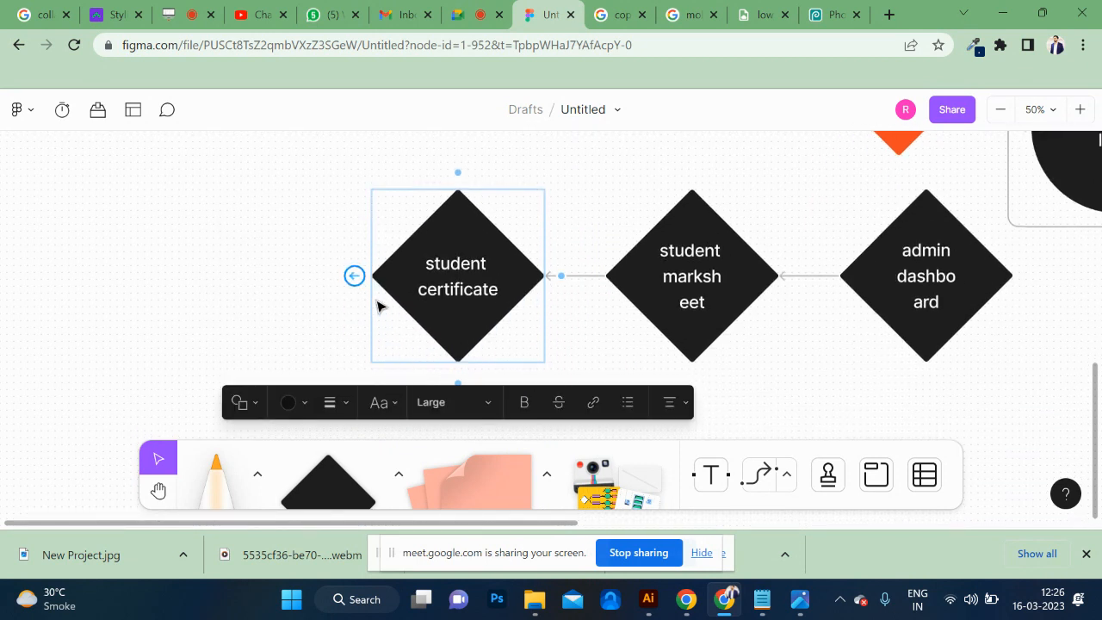
{"action": "mouse_move", "coordinate": [357, 283]}
{"action": "left_click", "coordinate": [361, 279]}
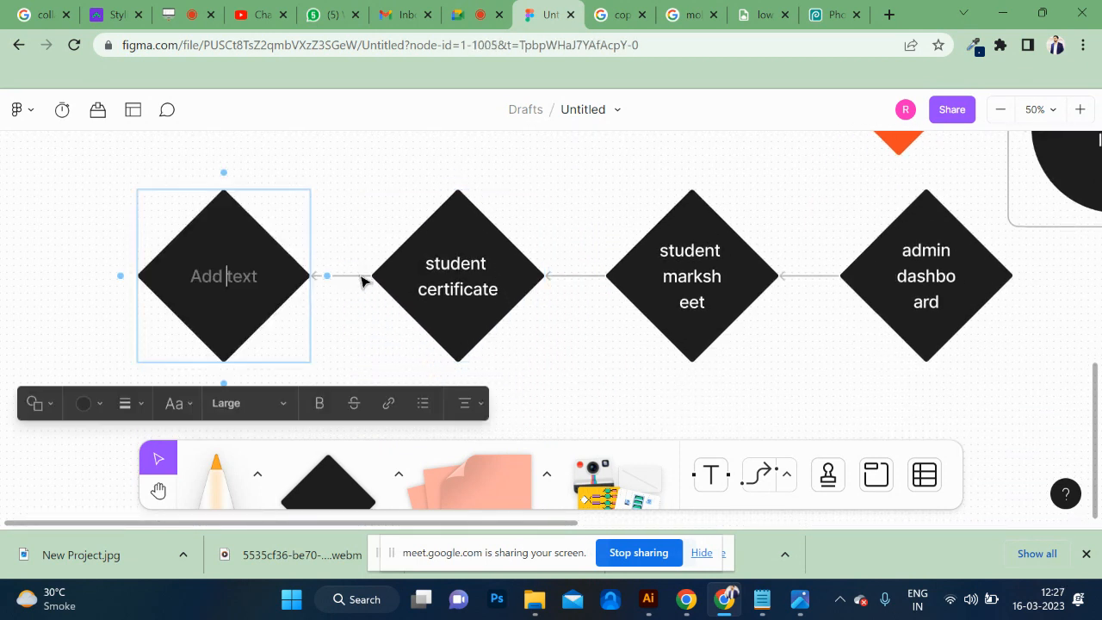
{"action": "type", "text": "stu"}
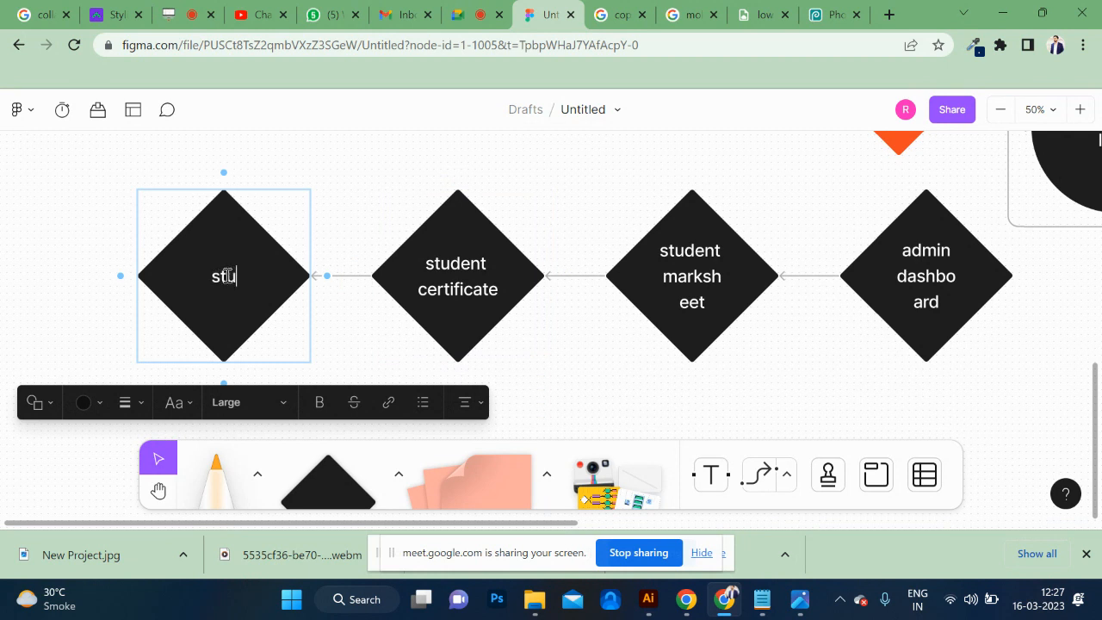
{"action": "type", "text": "dent de"}
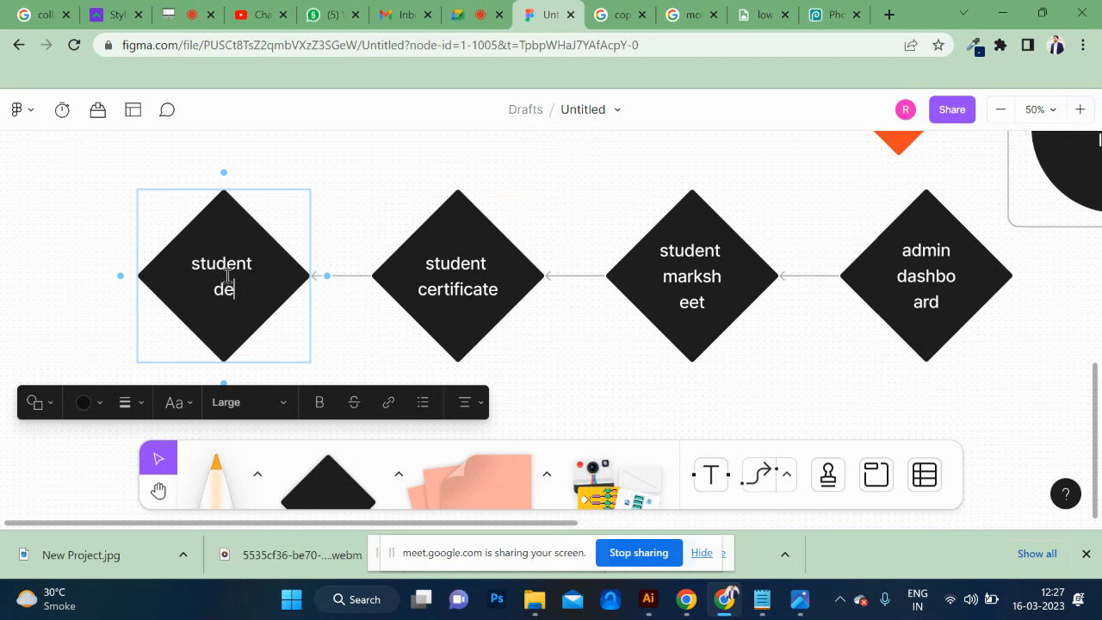
{"action": "type", "text": "lete"}
Undo the student delete and student certificate diamonds, restoring the "student marksheet" label if it gets reverted too.
{"action": "left_click", "coordinate": [383, 298]}
{"action": "key", "text": "ctrl+z"}
{"action": "key", "text": "ctrl+z"}
{"action": "key", "text": "ctrl+z"}
{"action": "key", "text": "ctrl+z"}
{"action": "key", "text": "ctrl+z"}
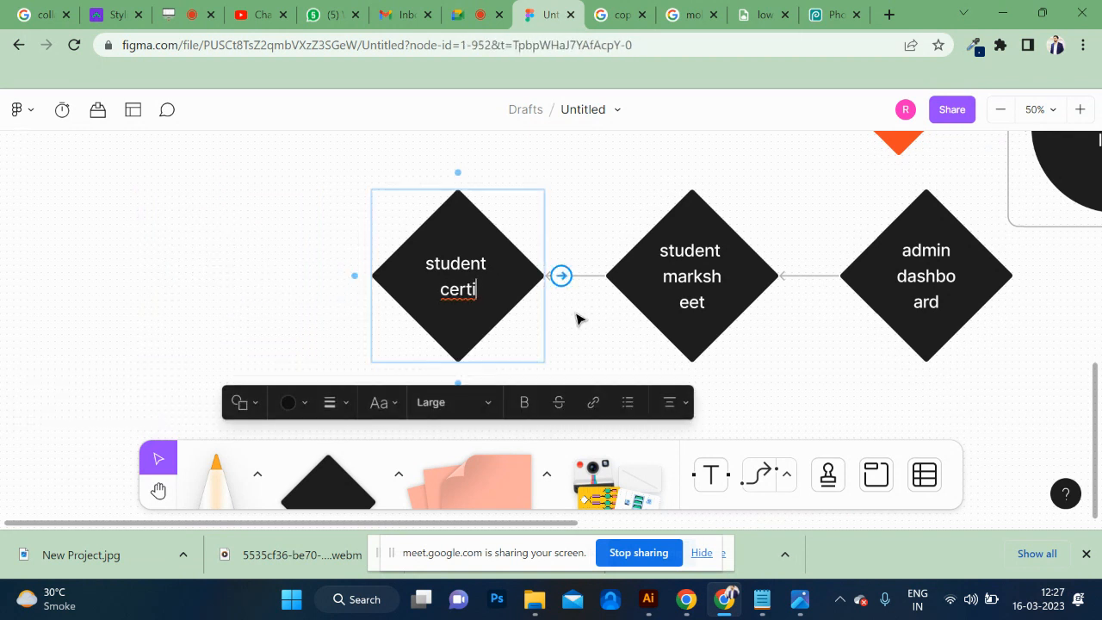
{"action": "key", "text": "ctrl+z"}
{"action": "key", "text": "ctrl+z"}
{"action": "key", "text": "ctrl+z"}
{"action": "key", "text": "ctrl+z"}
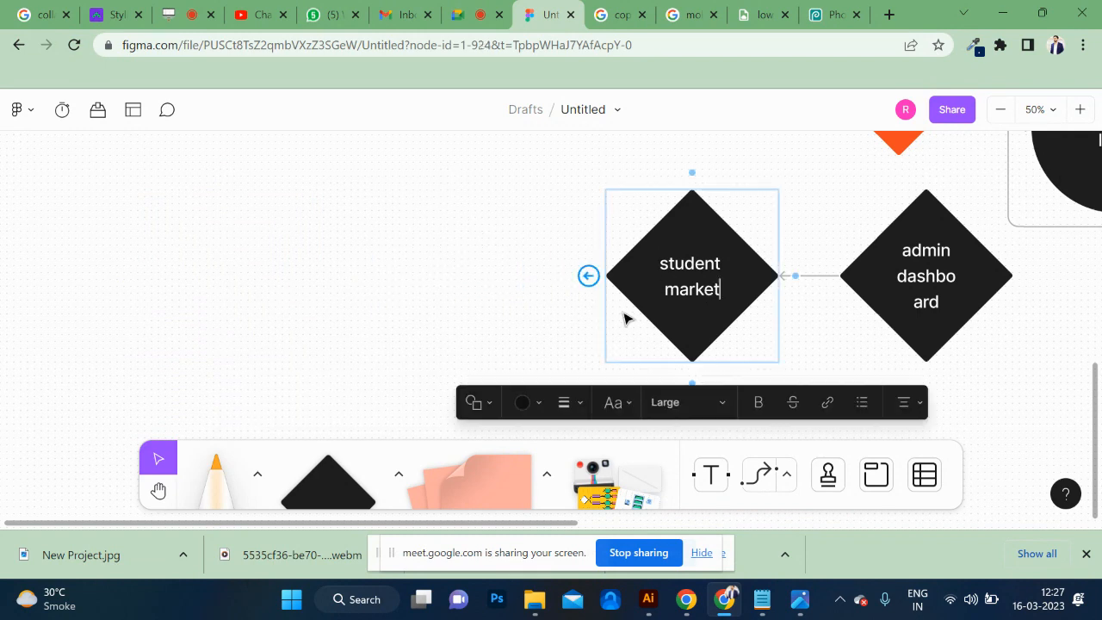
{"action": "key", "text": "ctrl+shift+z"}
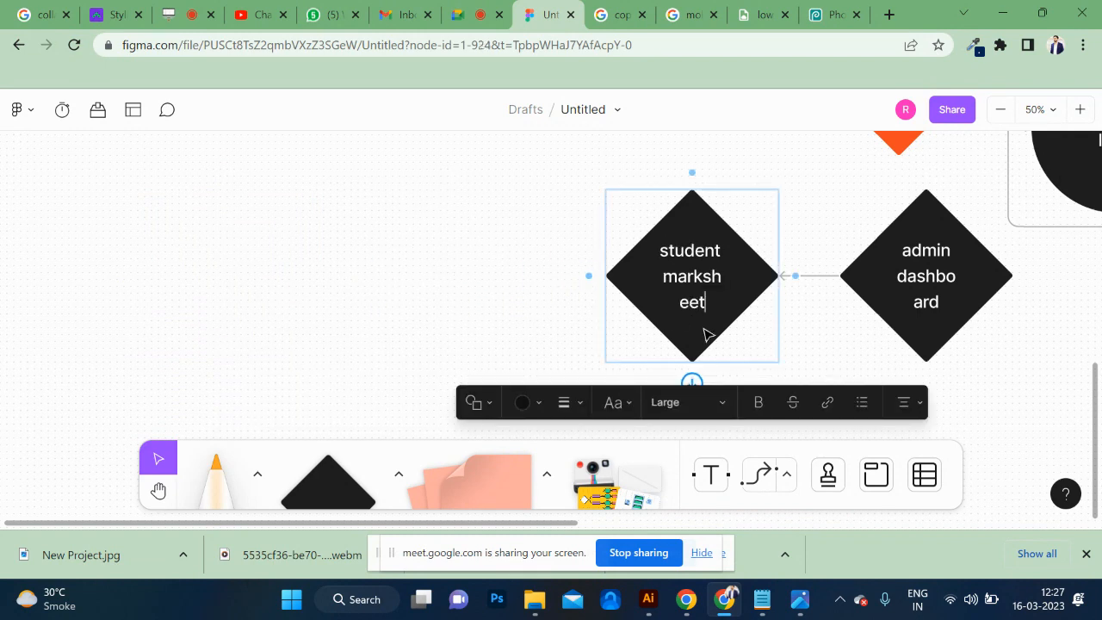
Duplicate the admin dashboard diamond and place the copy below, between the student marksheet and admin dashboard diamonds.
{"action": "left_click", "coordinate": [765, 348]}
{"action": "left_click", "coordinate": [892, 308]}
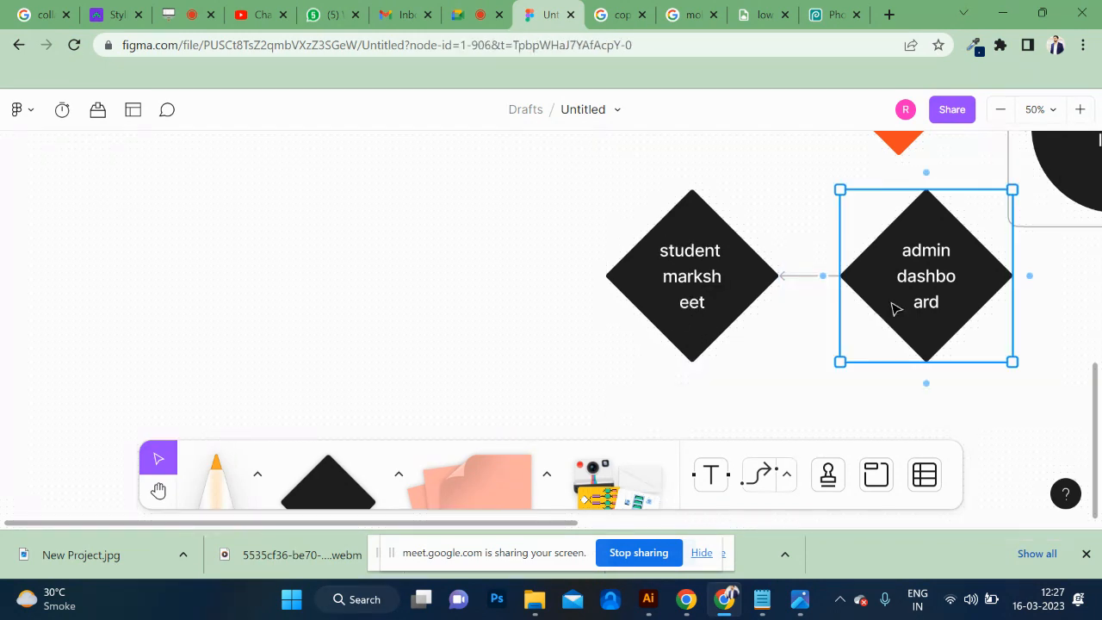
{"action": "left_click_drag", "start_coordinate": [765, 233], "coordinate": [637, 342]}
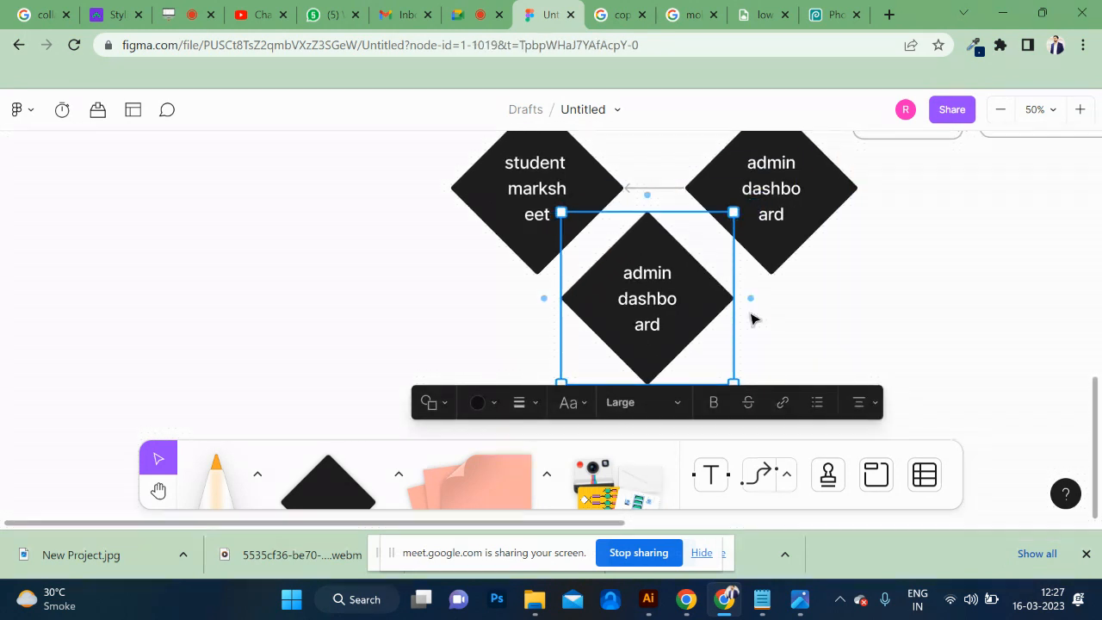
{"action": "left_click", "coordinate": [756, 255]}
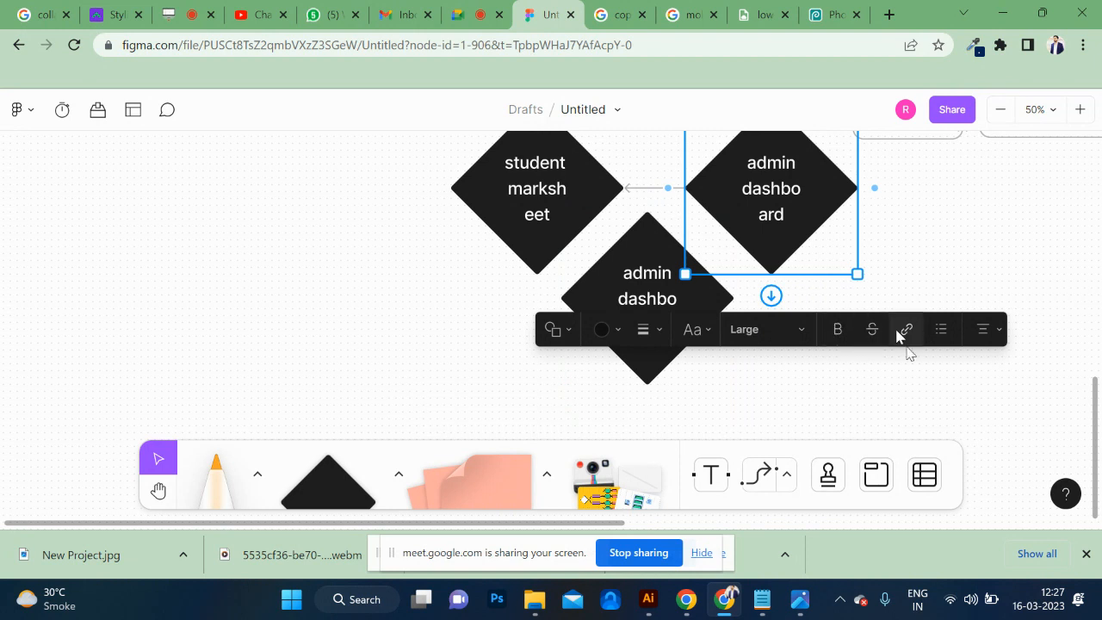
{"action": "left_click", "coordinate": [766, 476]}
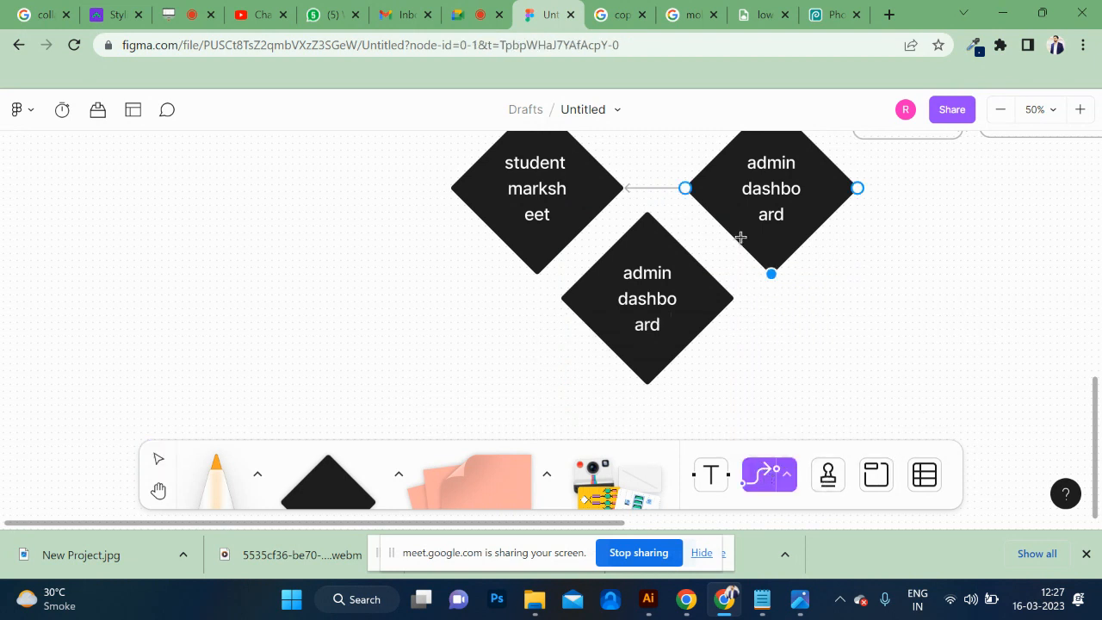
{"action": "left_click", "coordinate": [689, 272]}
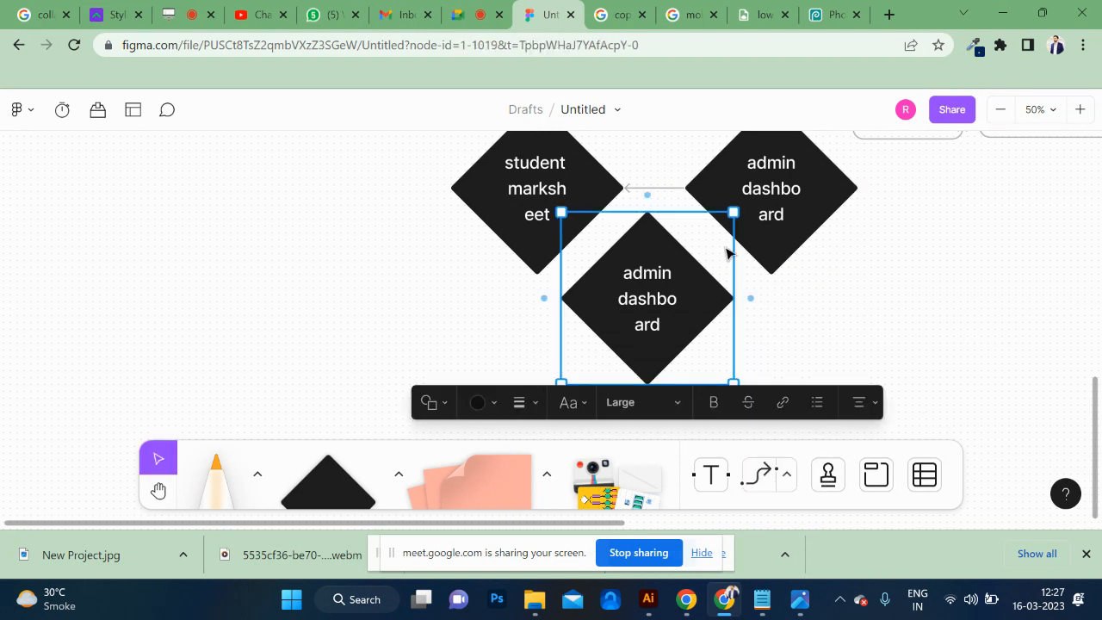
{"action": "left_click", "coordinate": [769, 239]}
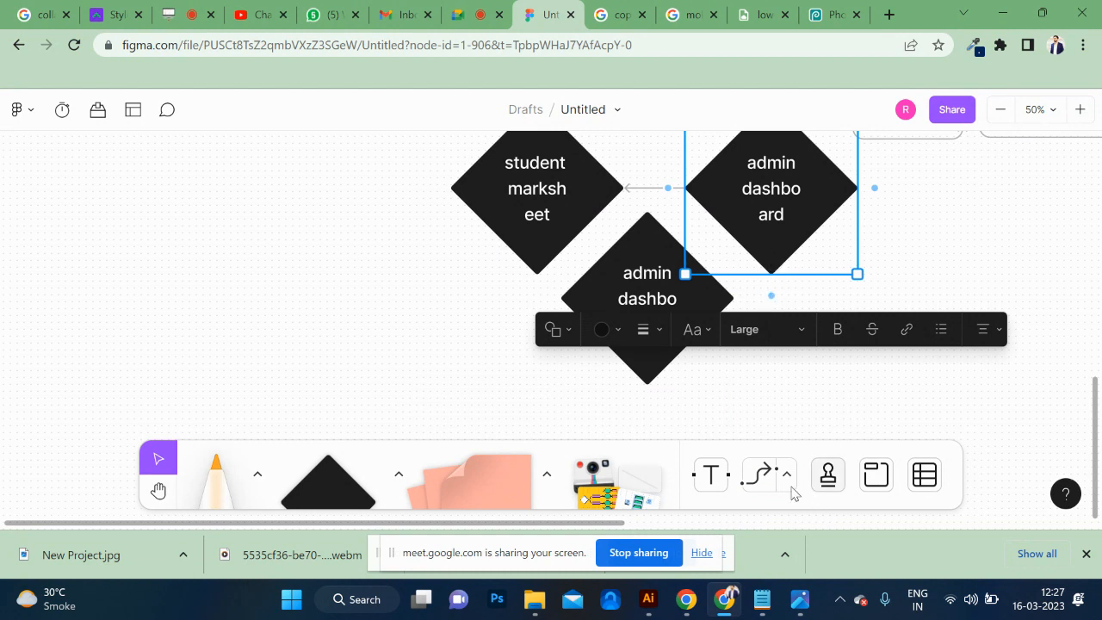
{"action": "left_click", "coordinate": [766, 476]}
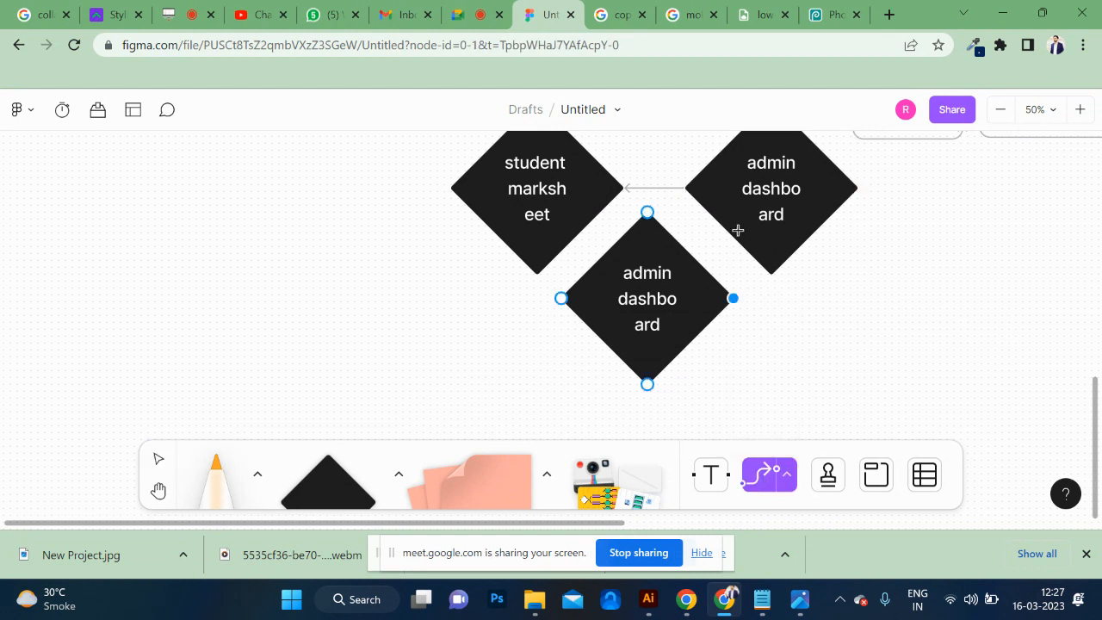
{"action": "left_click", "coordinate": [671, 301]}
{"action": "scroll", "coordinate": [745, 245], "scroll_direction": "right", "scroll_amount": 2}
{"action": "scroll", "coordinate": [746, 245], "scroll_direction": "up", "scroll_amount": 1}
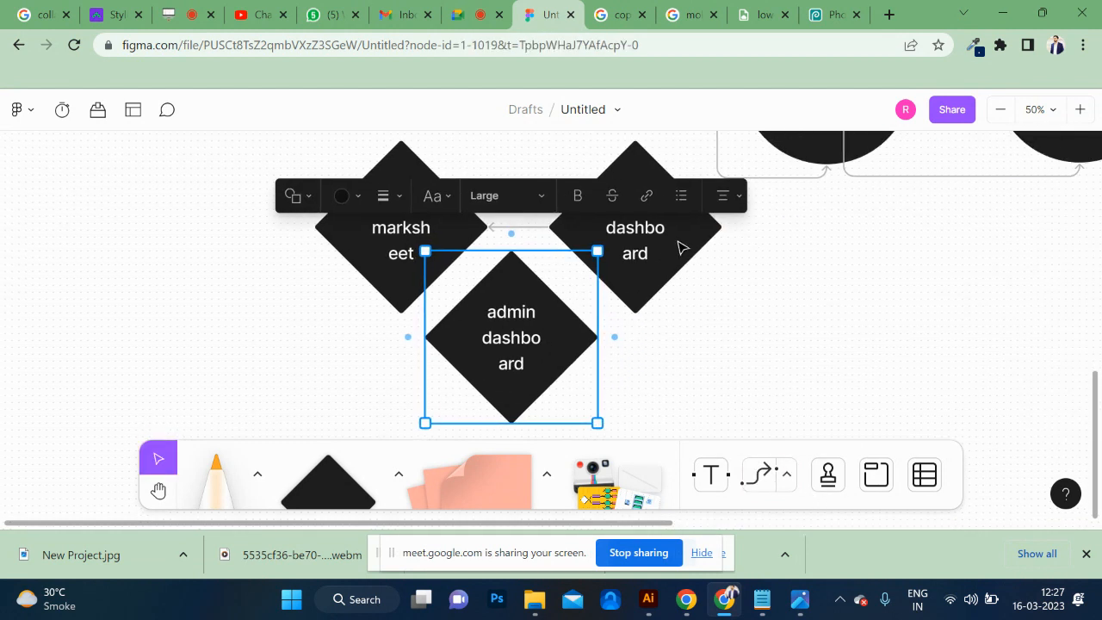
Draw a bent connector from the admin dashboard diamond's side to the top of its duplicate below.
{"action": "left_click", "coordinate": [680, 247]}
{"action": "mouse_move", "coordinate": [637, 336]}
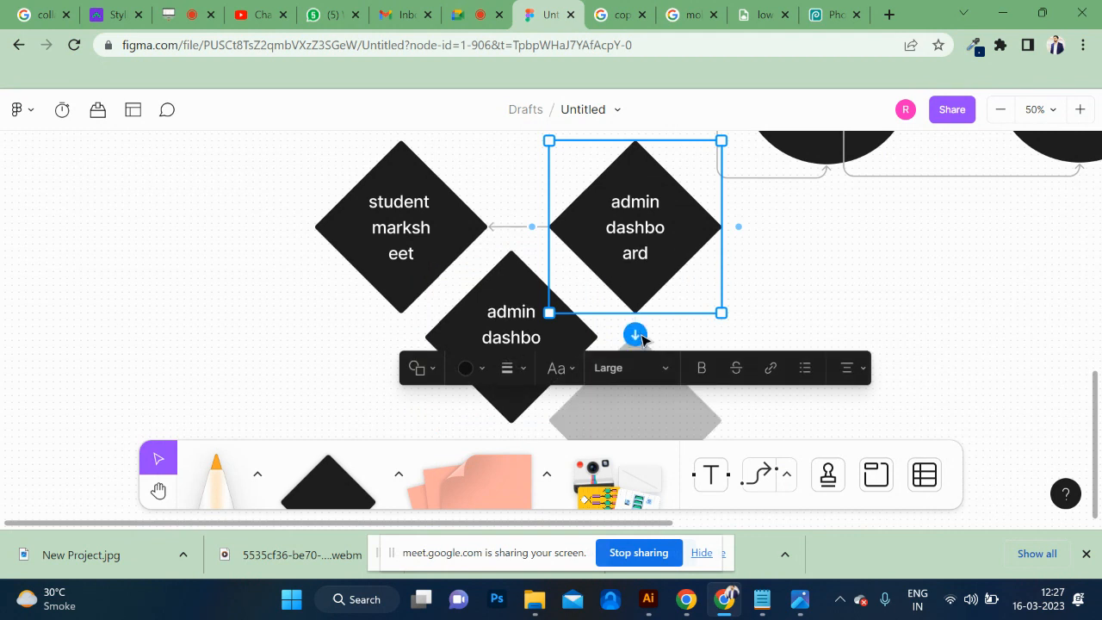
{"action": "left_click", "coordinate": [787, 473]}
{"action": "left_click", "coordinate": [760, 420]}
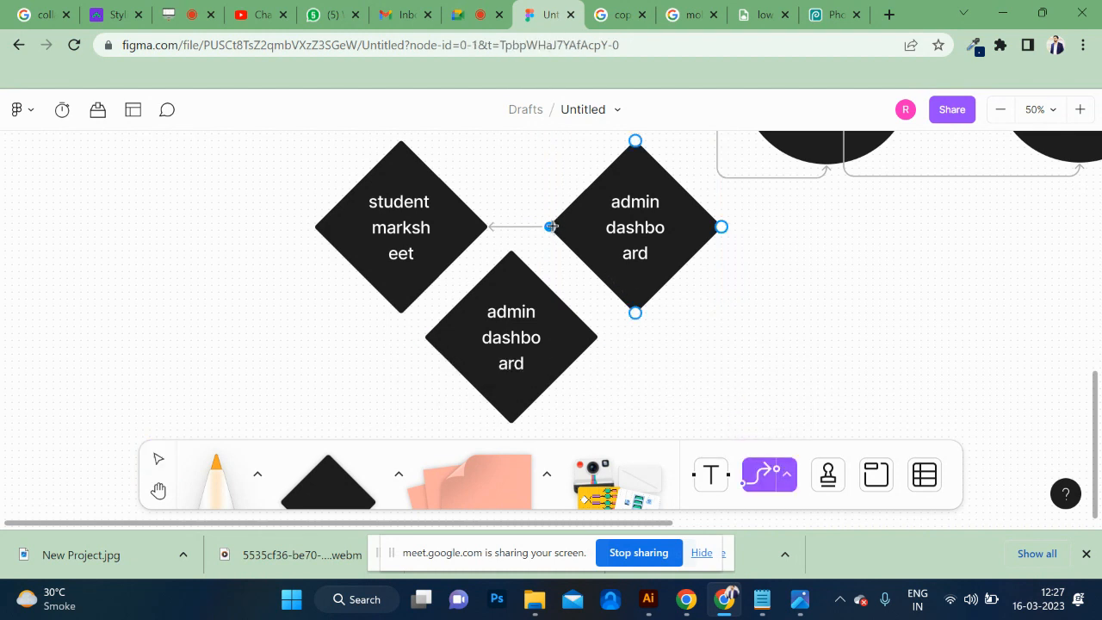
{"action": "left_click_drag", "start_coordinate": [550, 226], "coordinate": [528, 284]}
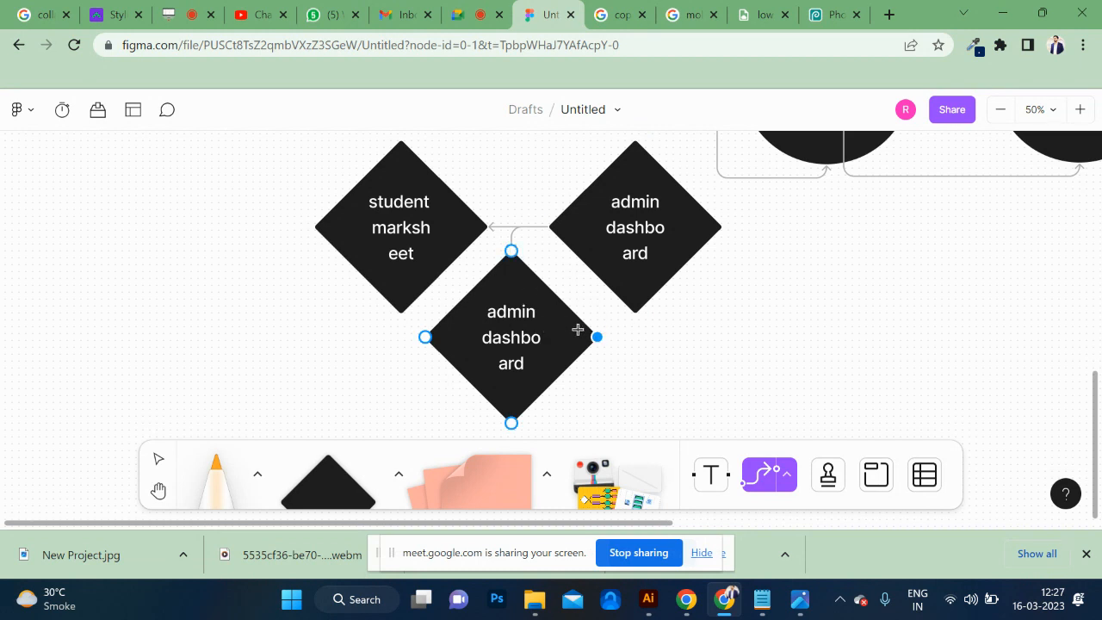
{"action": "scroll", "coordinate": [578, 329], "scroll_direction": "up", "scroll_amount": 2}
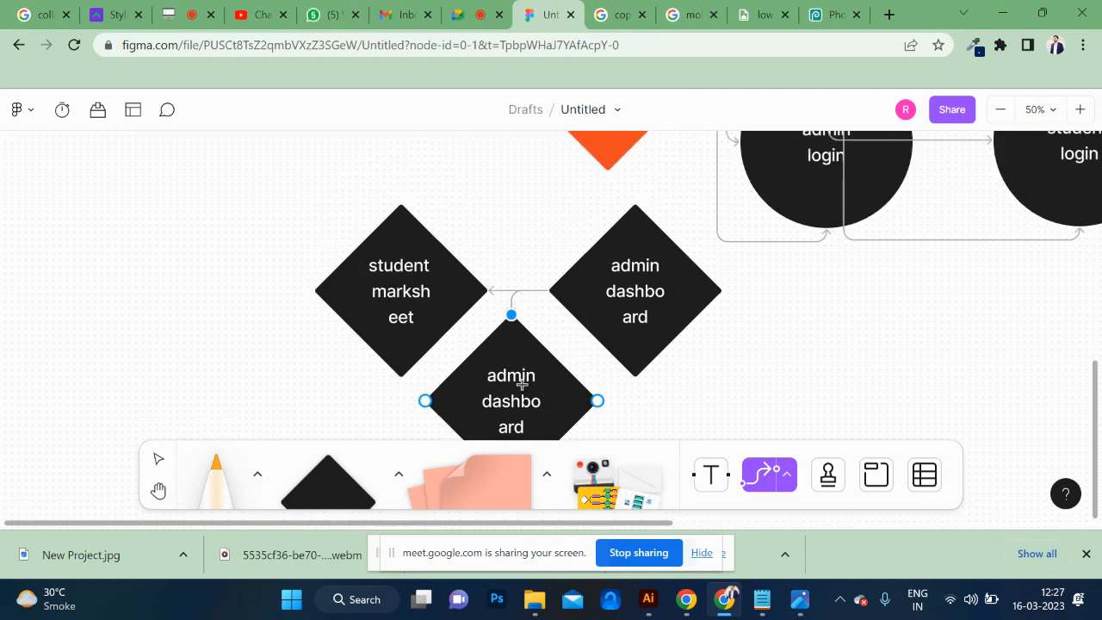
{"action": "scroll", "coordinate": [520, 382], "scroll_direction": "down", "scroll_amount": 2}
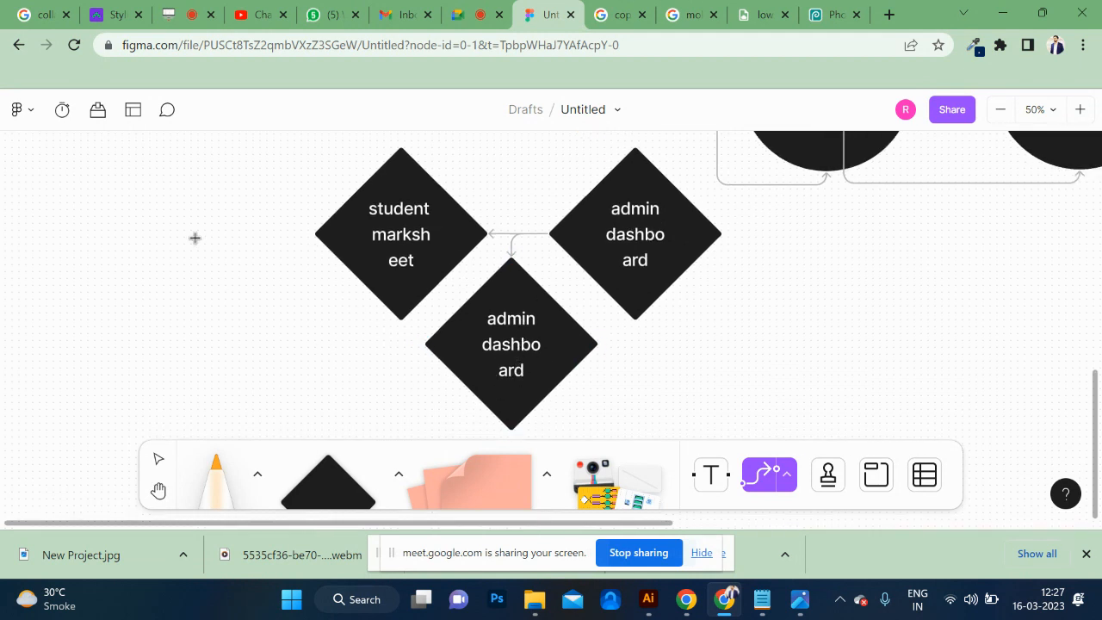
Relabel the duplicated admin dashboard diamond as "student fees".
{"action": "double_click", "coordinate": [521, 345]}
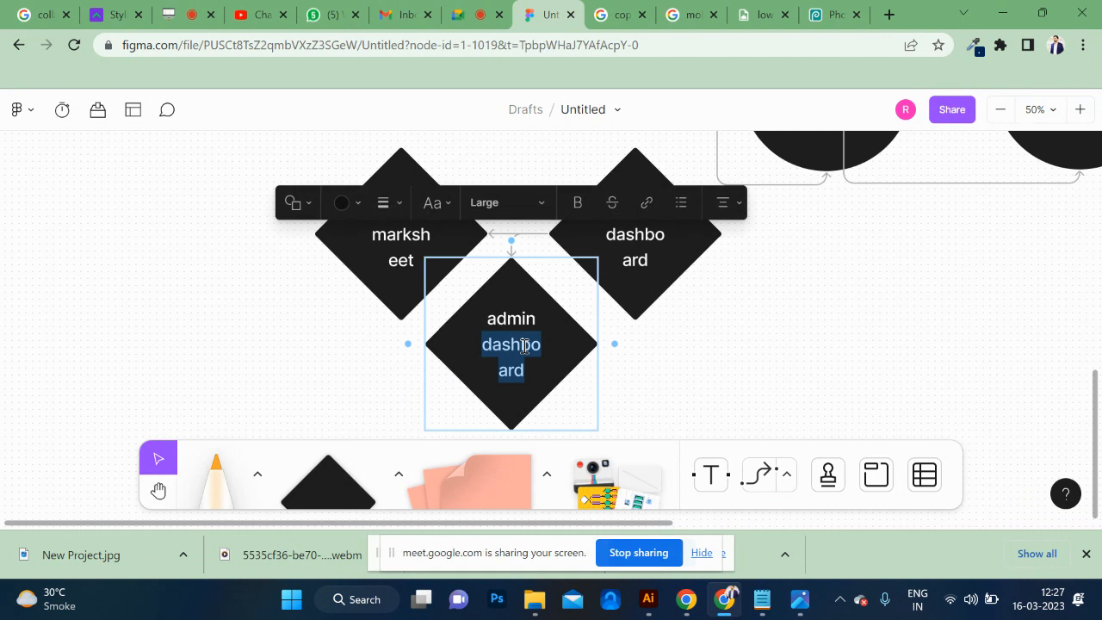
{"action": "triple_click", "coordinate": [523, 345]}
{"action": "type", "text": "student"}
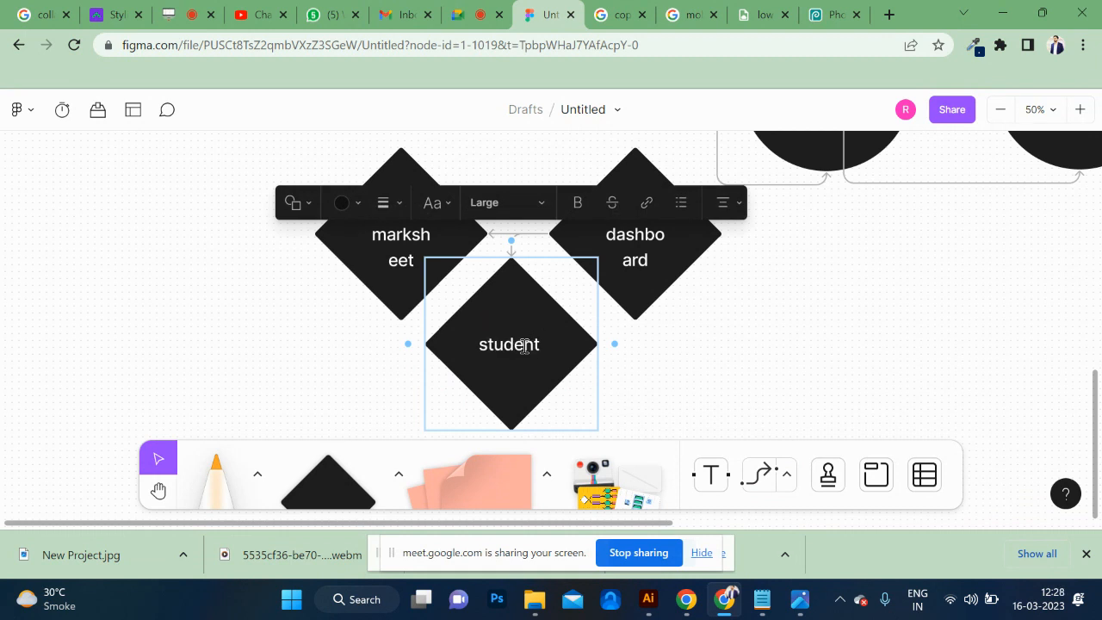
{"action": "key", "text": "Return"}
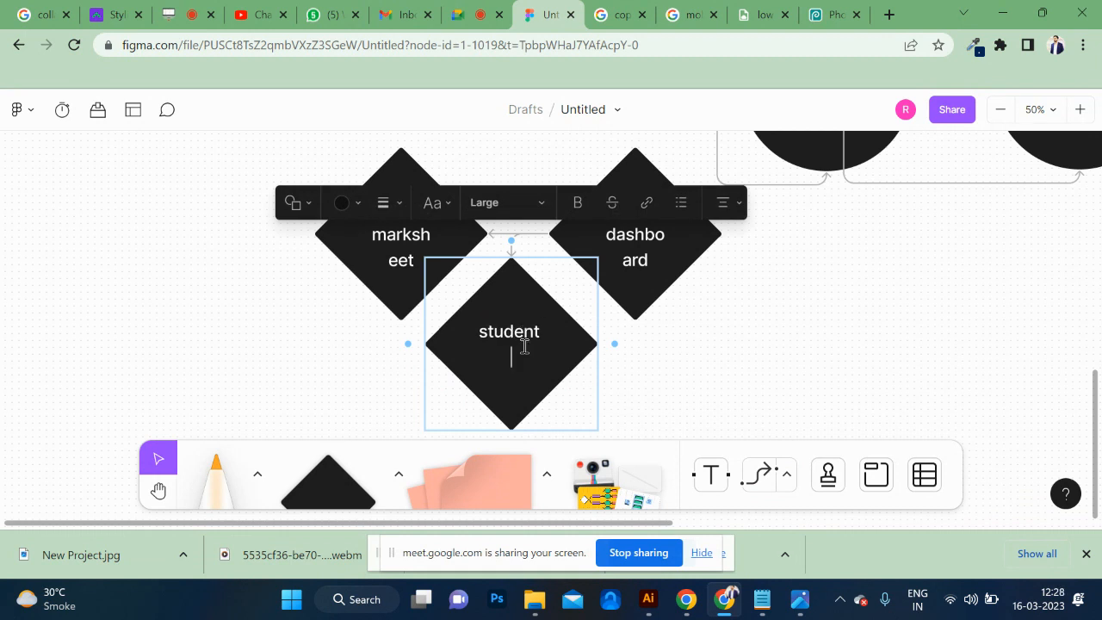
{"action": "type", "text": "fees"}
{"action": "left_click", "coordinate": [726, 313]}
Place thumbs-up stamps on the empty canvas beside and below the flow chart.
{"action": "key", "text": "ctrl+minus"}
{"action": "key", "text": "ctrl+minus"}
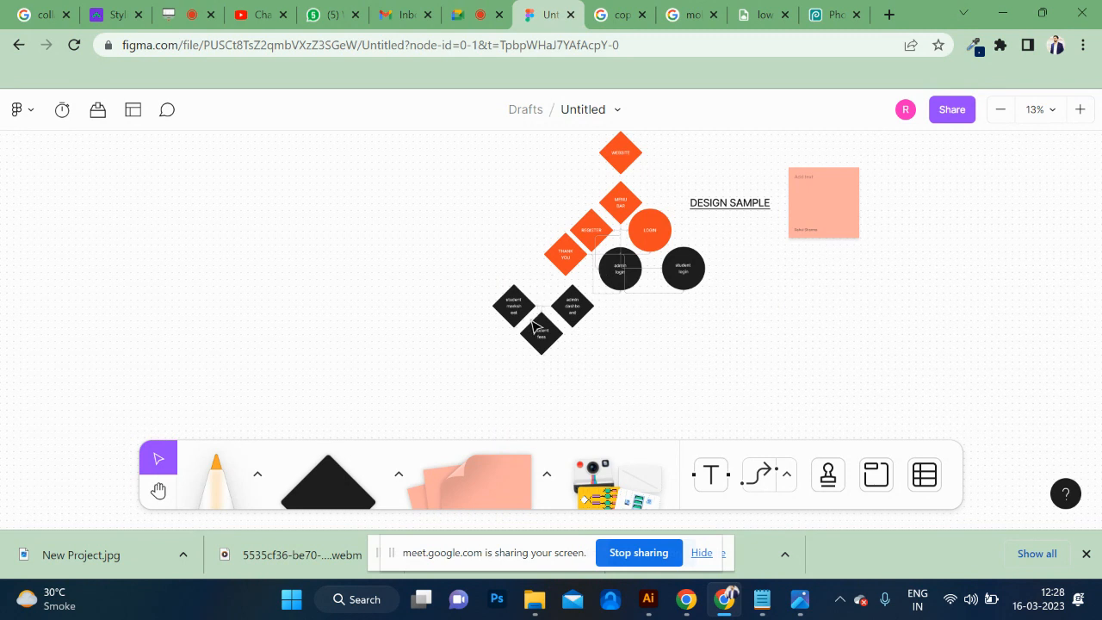
{"action": "left_click", "coordinate": [573, 312]}
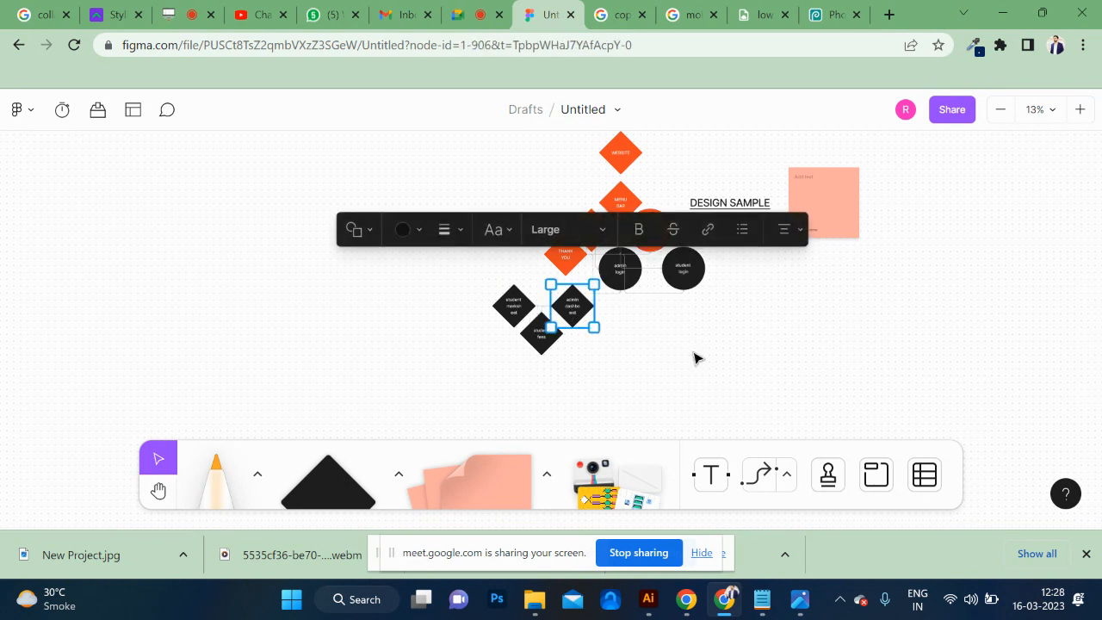
{"action": "left_click", "coordinate": [158, 490]}
{"action": "left_click_drag", "start_coordinate": [522, 252], "coordinate": [351, 234]}
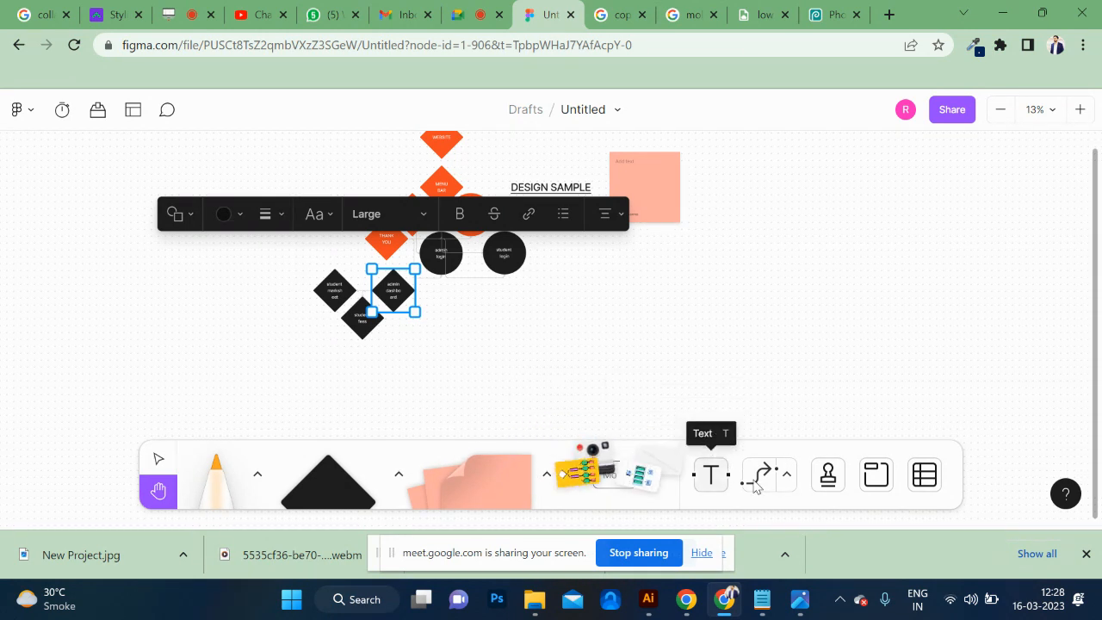
{"action": "left_click", "coordinate": [832, 476]}
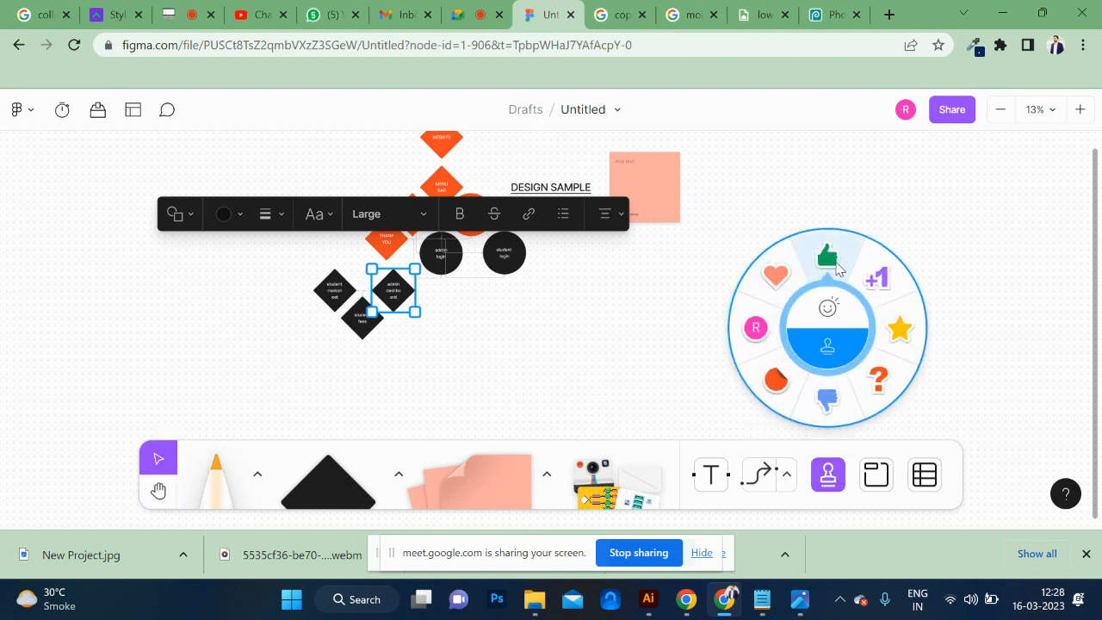
{"action": "left_click", "coordinate": [828, 258]}
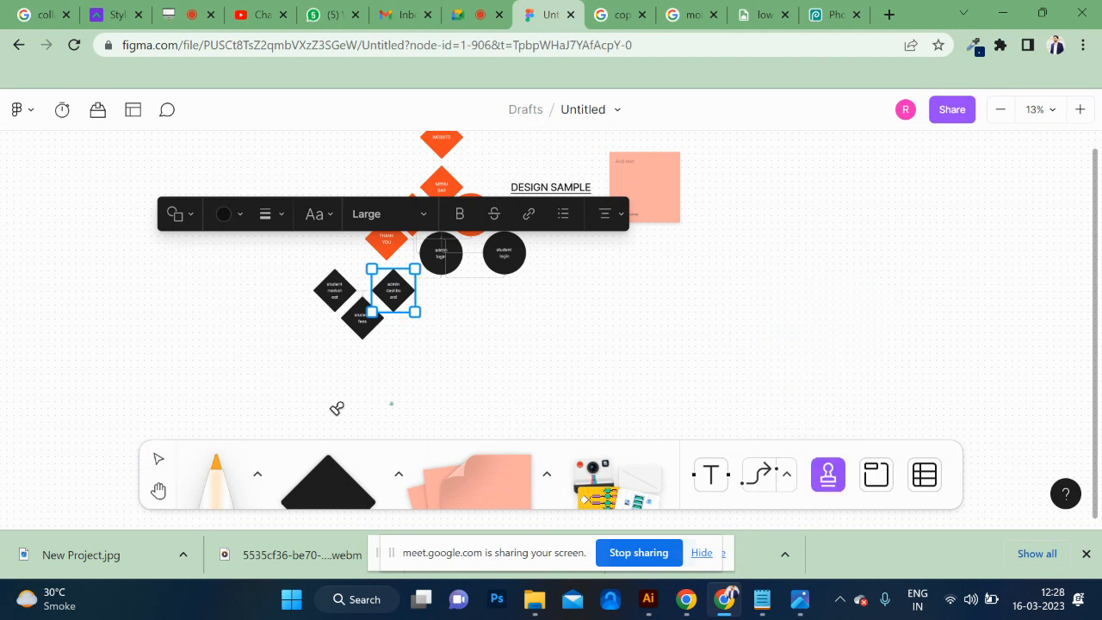
{"action": "left_click", "coordinate": [630, 373]}
{"action": "left_click", "coordinate": [747, 389]}
Find the placed thumbs-up stamp on the canvas and undo it.
{"action": "scroll", "coordinate": [703, 313], "scroll_direction": "up", "scroll_amount": 5}
{"action": "scroll", "coordinate": [704, 313], "scroll_direction": "down", "scroll_amount": 3}
{"action": "scroll", "coordinate": [704, 313], "scroll_direction": "right", "scroll_amount": 1}
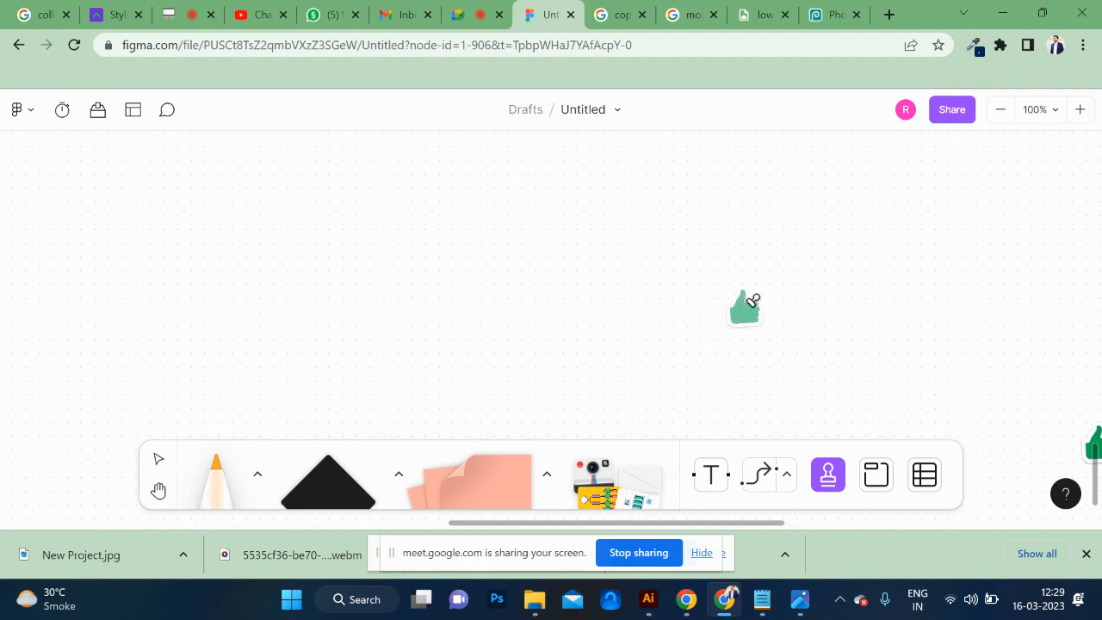
{"action": "scroll", "coordinate": [753, 303], "scroll_direction": "right", "scroll_amount": 3}
{"action": "scroll", "coordinate": [753, 303], "scroll_direction": "down", "scroll_amount": 2}
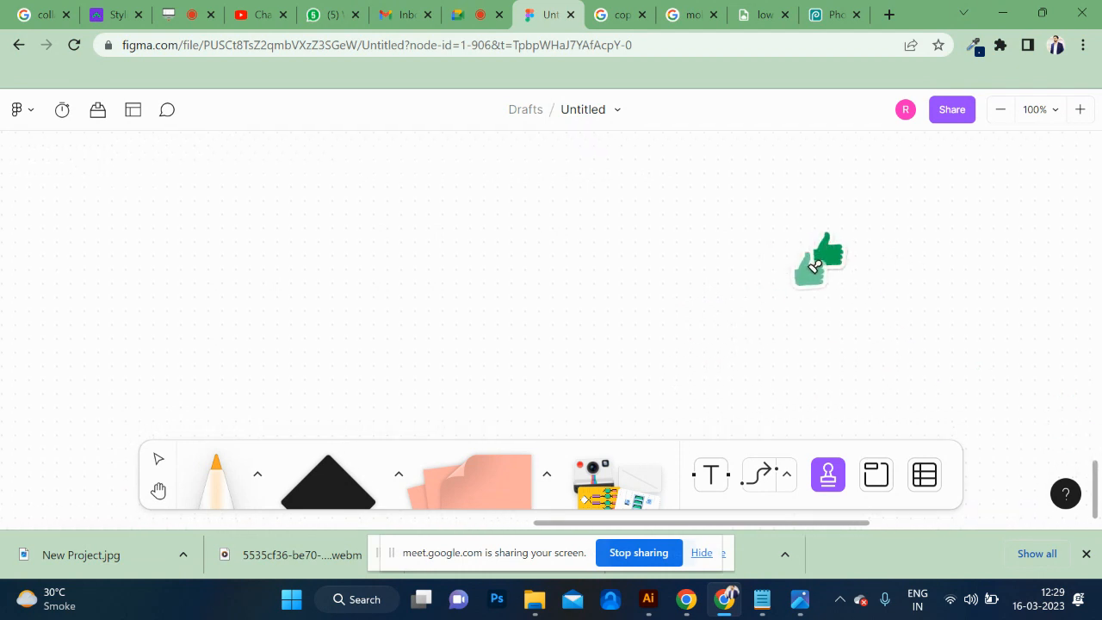
{"action": "key", "text": "ctrl+z"}
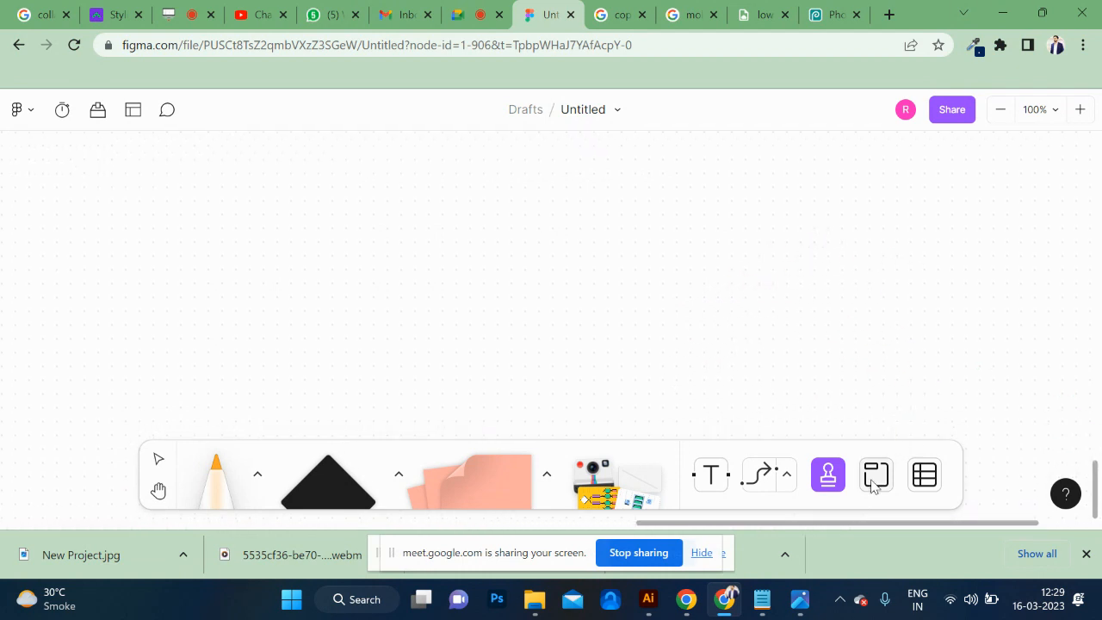
Look at the available stamps and return to an overview of the whole flow chart.
{"action": "left_click", "coordinate": [829, 476]}
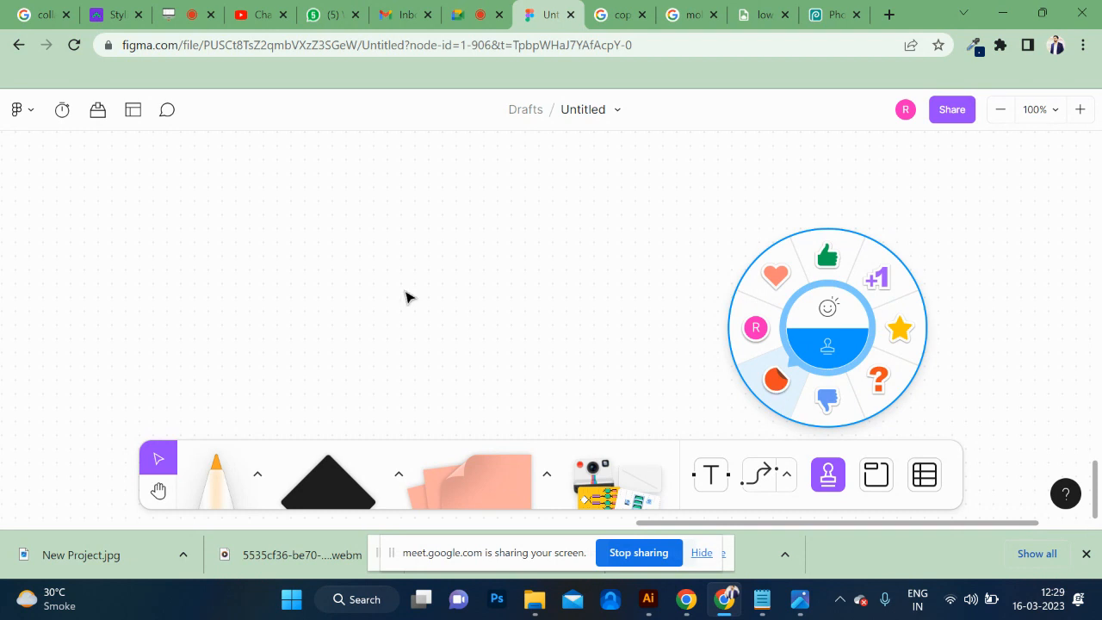
{"action": "scroll", "coordinate": [382, 284], "scroll_direction": "left", "scroll_amount": 10}
{"action": "scroll", "coordinate": [381, 284], "scroll_direction": "left", "scroll_amount": 10}
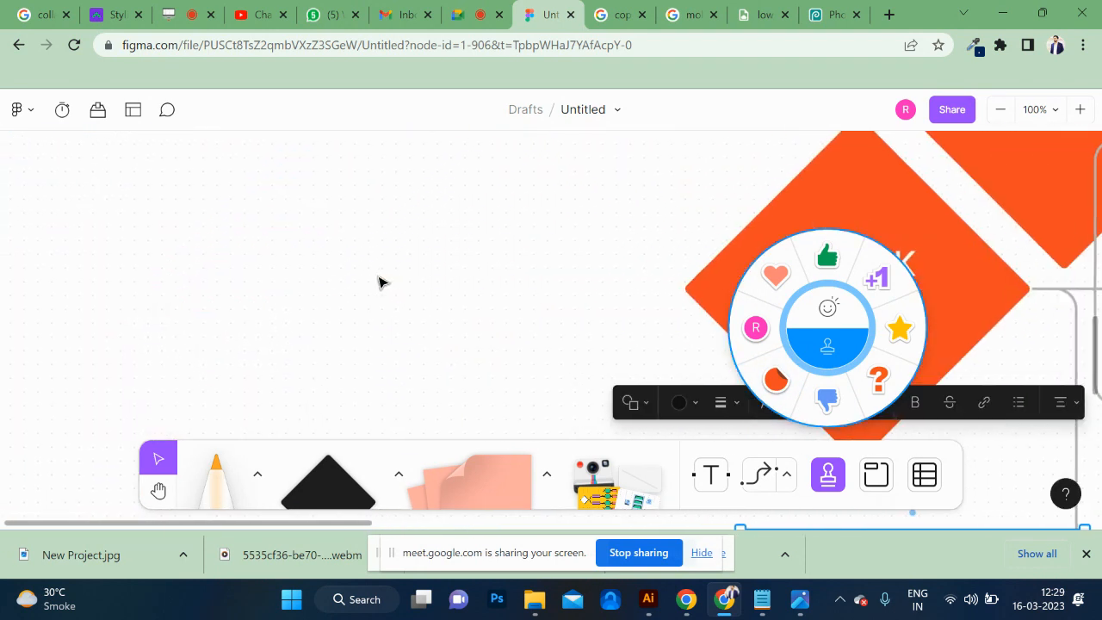
{"action": "scroll", "coordinate": [382, 284], "scroll_direction": "right", "scroll_amount": 10}
{"action": "scroll", "coordinate": [381, 283], "scroll_direction": "down", "scroll_amount": 2}
{"action": "scroll", "coordinate": [383, 283], "scroll_direction": "down", "scroll_amount": 1}
{"action": "scroll", "coordinate": [383, 284], "scroll_direction": "up", "scroll_amount": 1}
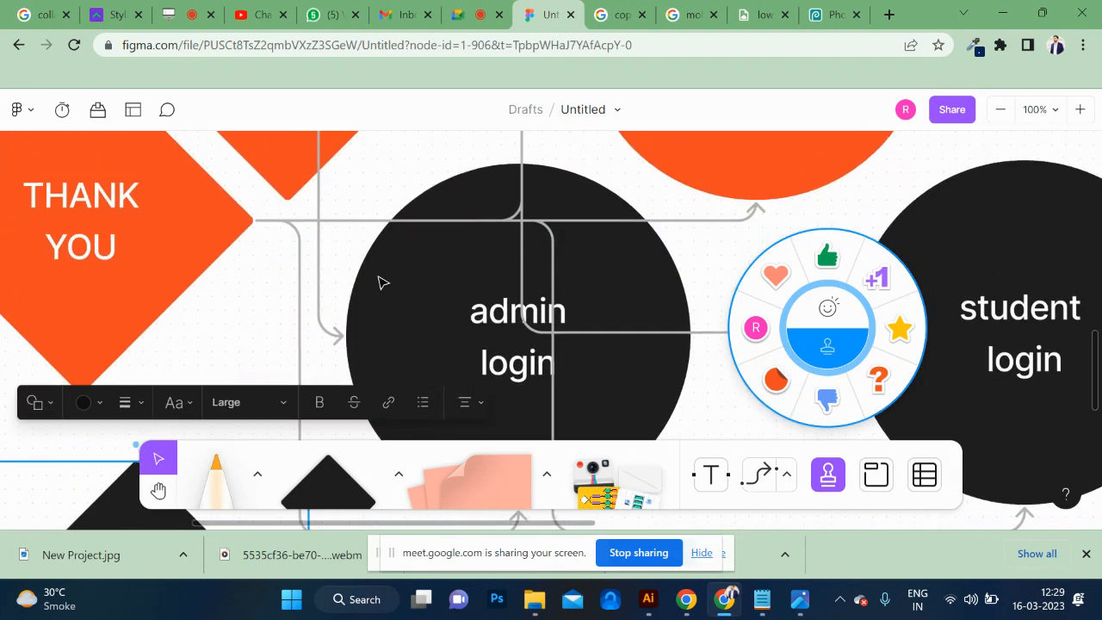
{"action": "scroll", "coordinate": [383, 284], "scroll_direction": "down", "scroll_amount": 1}
{"action": "key", "text": "ctrl+minus"}
{"action": "key", "text": "ctrl+minus"}
{"action": "key", "text": "ctrl+minus"}
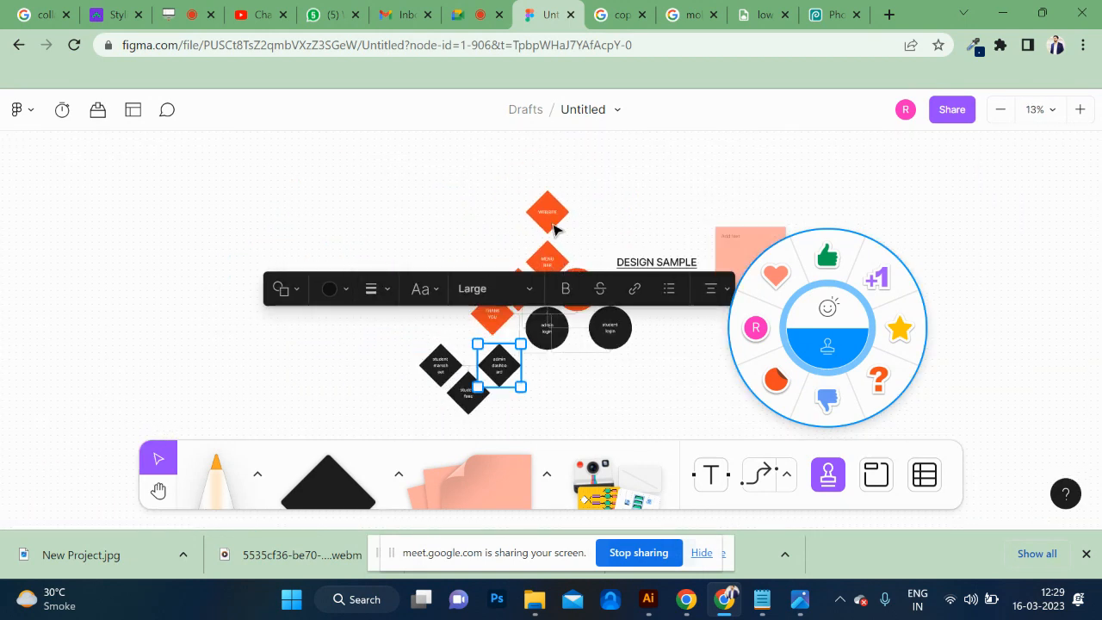
Walk through the flow chart by selecting the website diamond, the menu bar diamond and the login circle.
{"action": "left_click", "coordinate": [556, 228]}
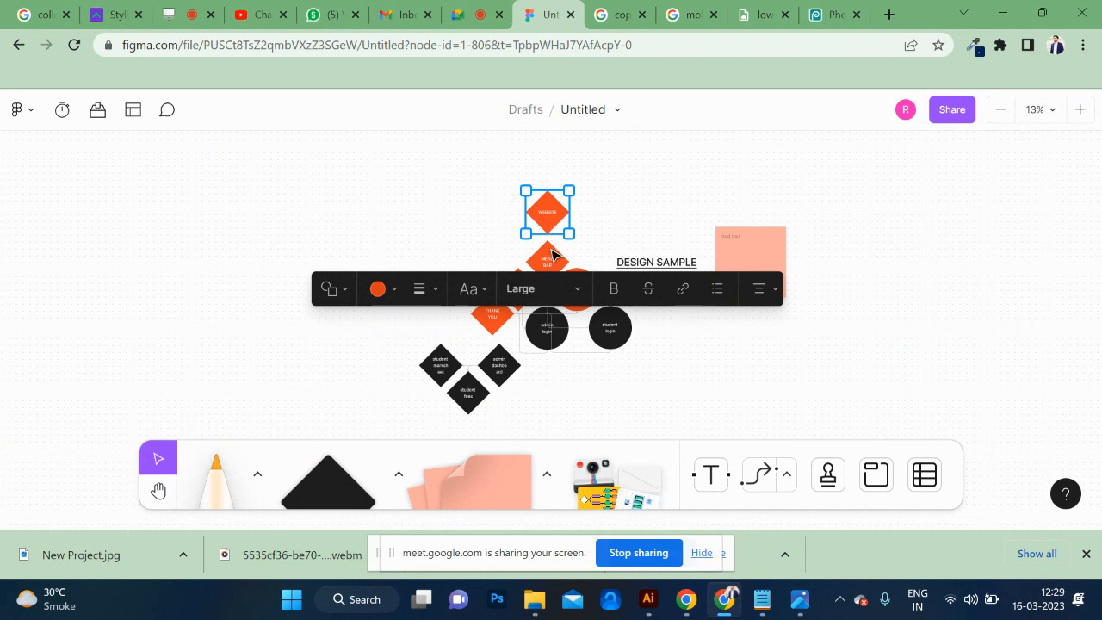
{"action": "left_click", "coordinate": [551, 254]}
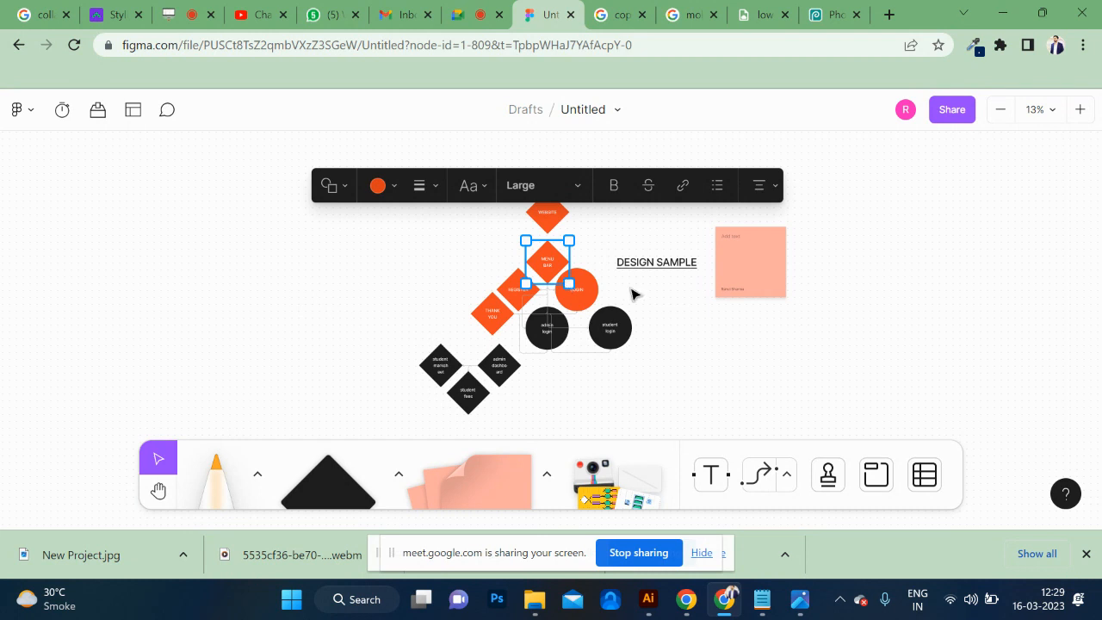
{"action": "left_click", "coordinate": [641, 310]}
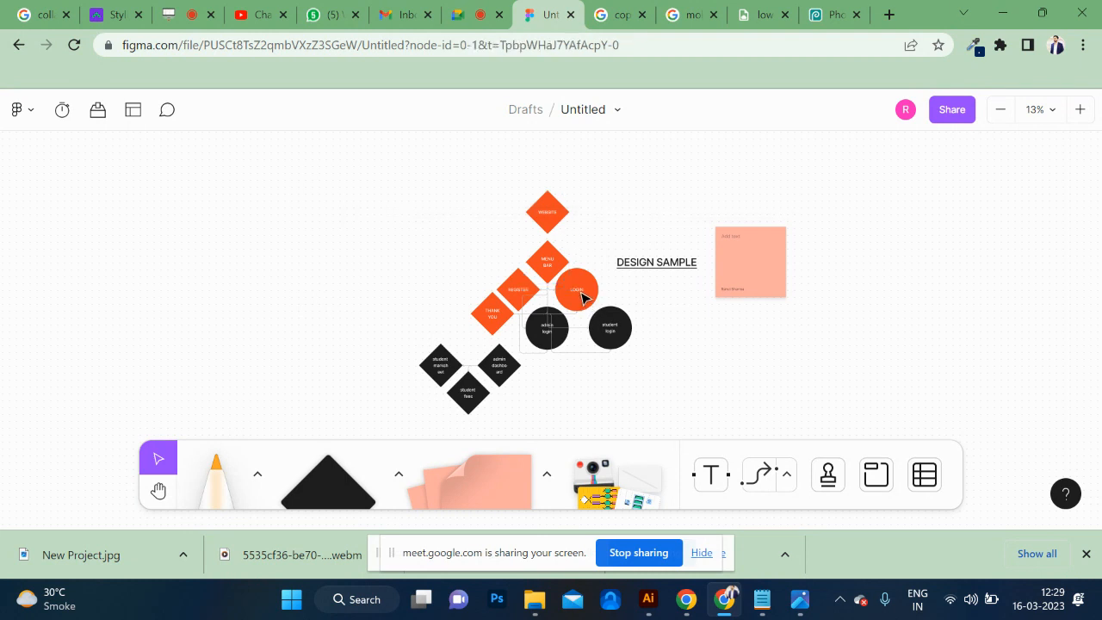
{"action": "left_click", "coordinate": [581, 297]}
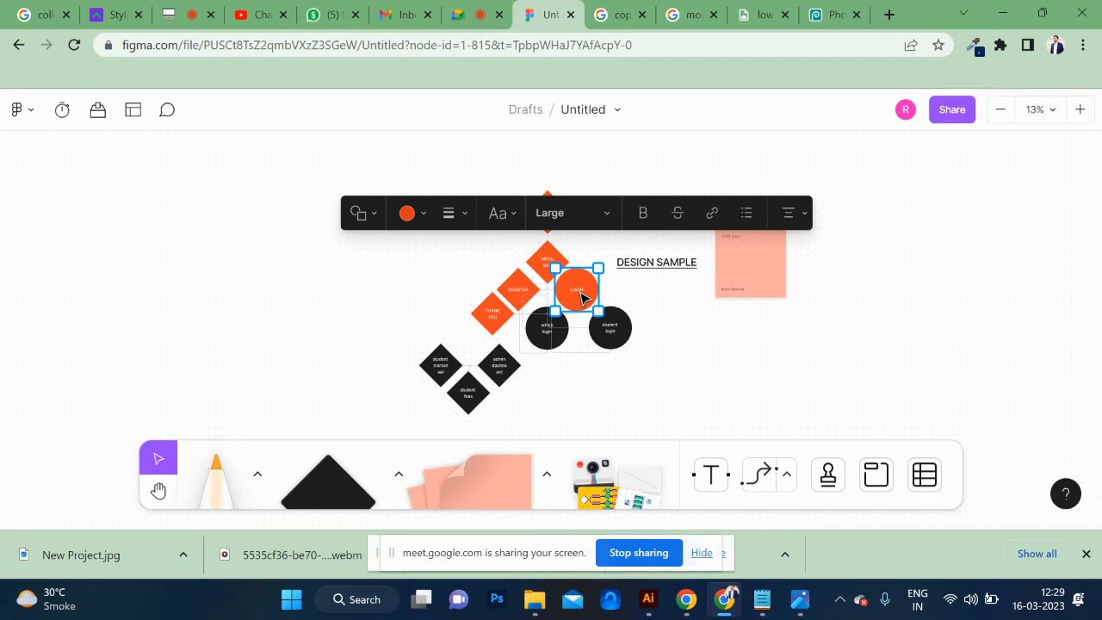
Switch to Google, search for "water flow ux" and preview the waterfall UX process diagram from the image results.
{"action": "left_click", "coordinate": [622, 15]}
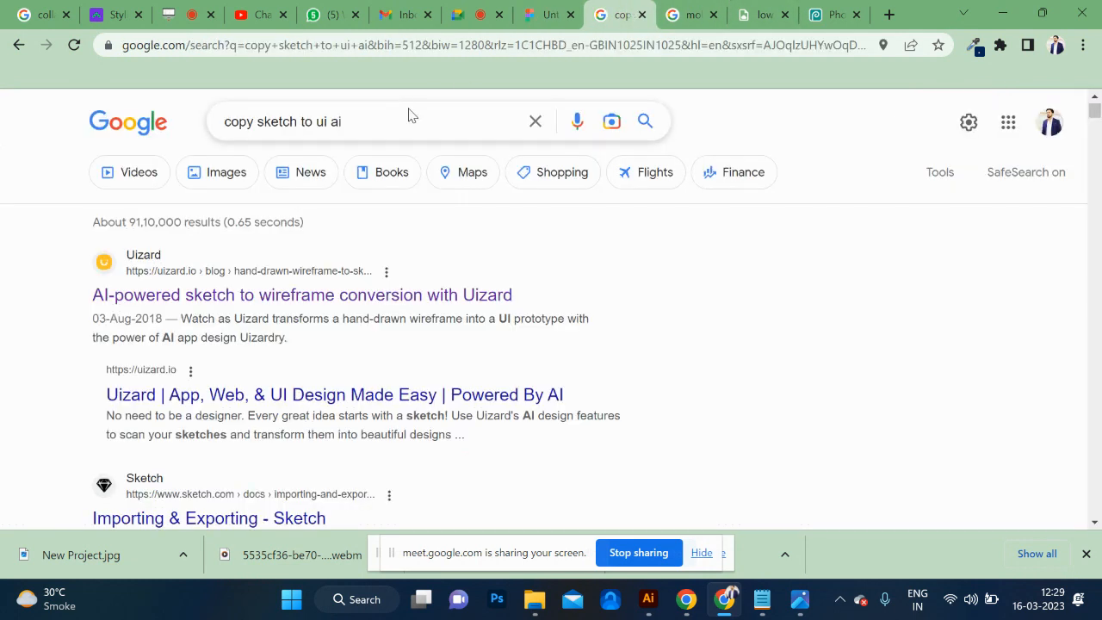
{"action": "triple_click", "coordinate": [399, 113]}
{"action": "type", "text": "water "}
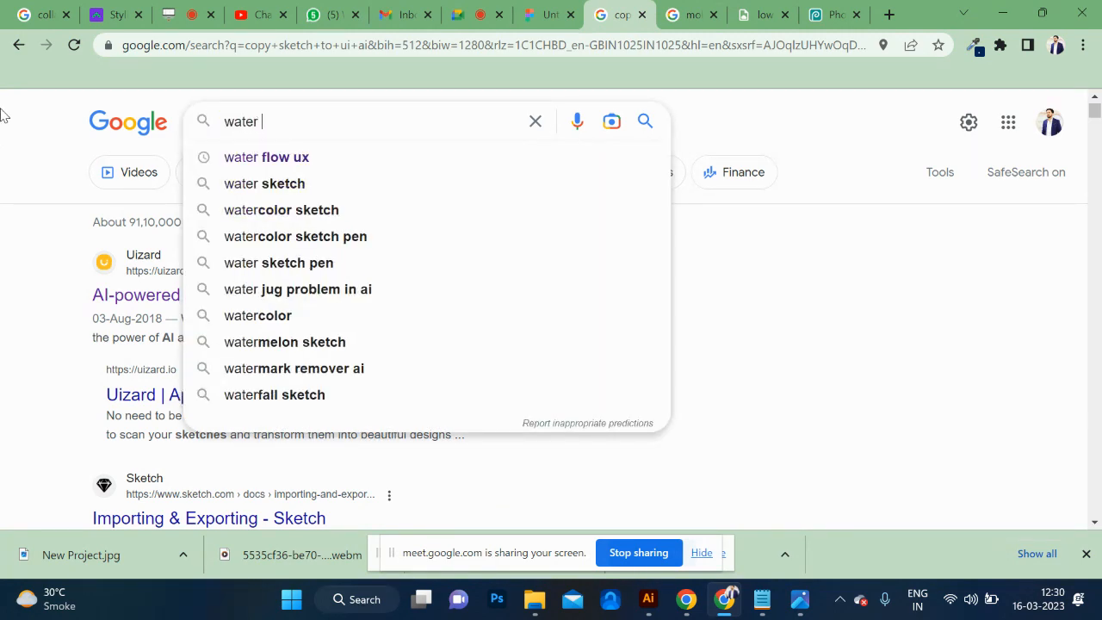
{"action": "type", "text": "flow ux"}
{"action": "key", "text": "Return"}
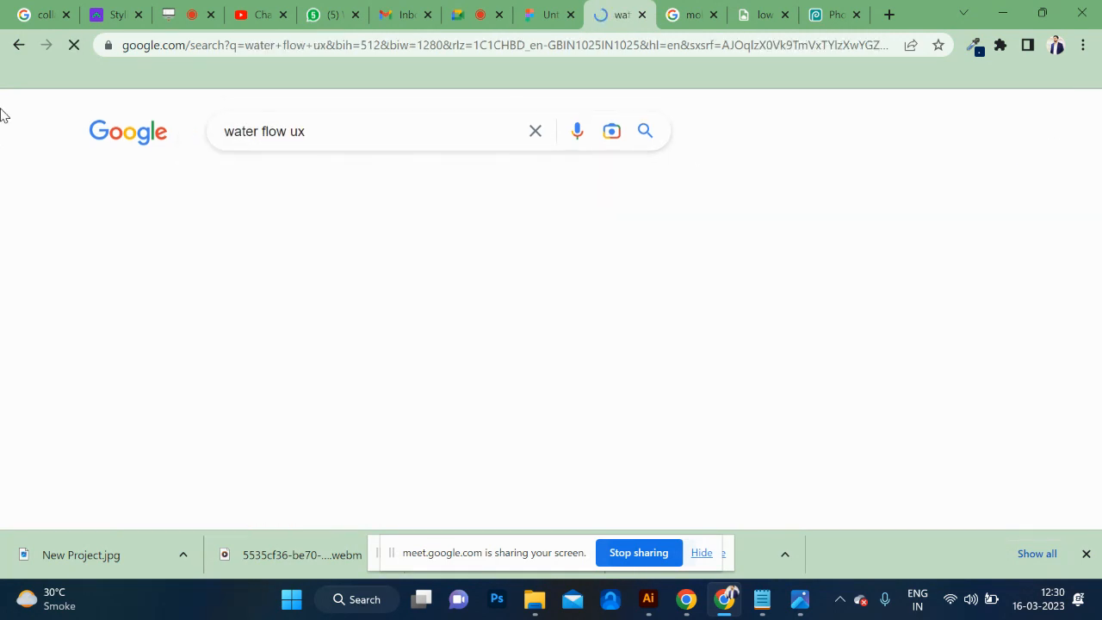
{"action": "scroll", "coordinate": [192, 347], "scroll_direction": "down", "scroll_amount": 2}
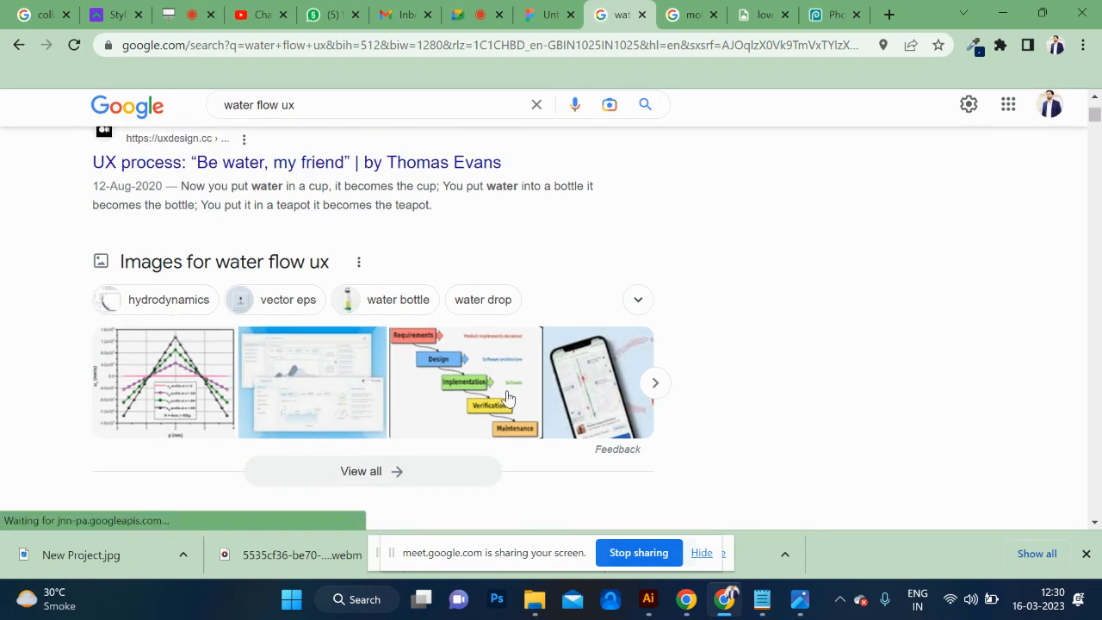
{"action": "left_click", "coordinate": [508, 398]}
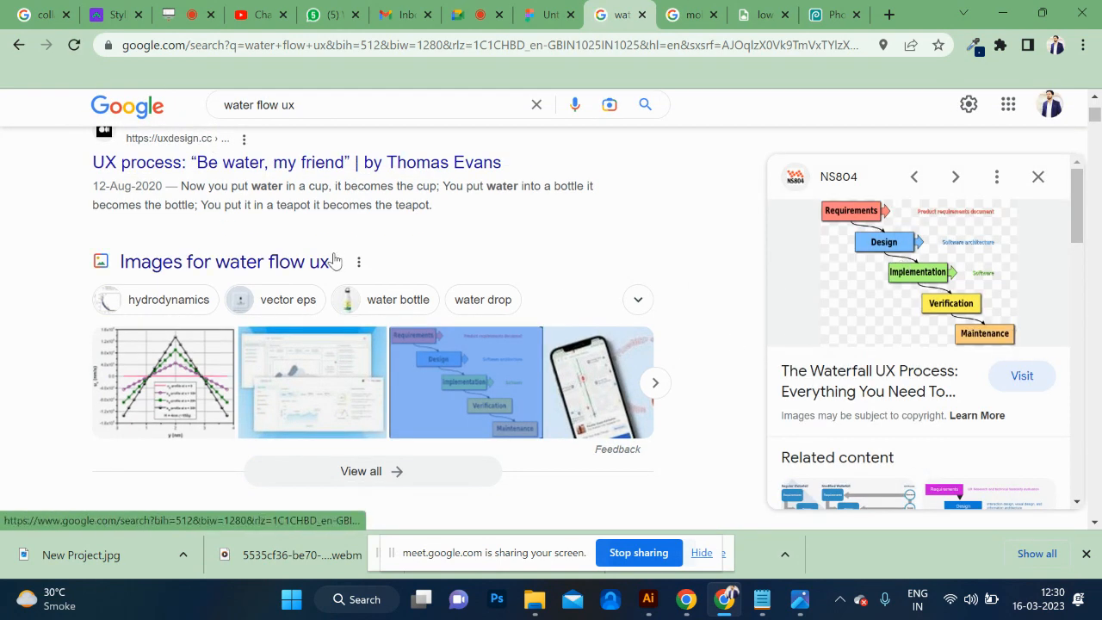
Open the search result "UX process: 'Be water, my friend'" and skim the opening of the article.
{"action": "scroll", "coordinate": [334, 260], "scroll_direction": "up", "scroll_amount": 2}
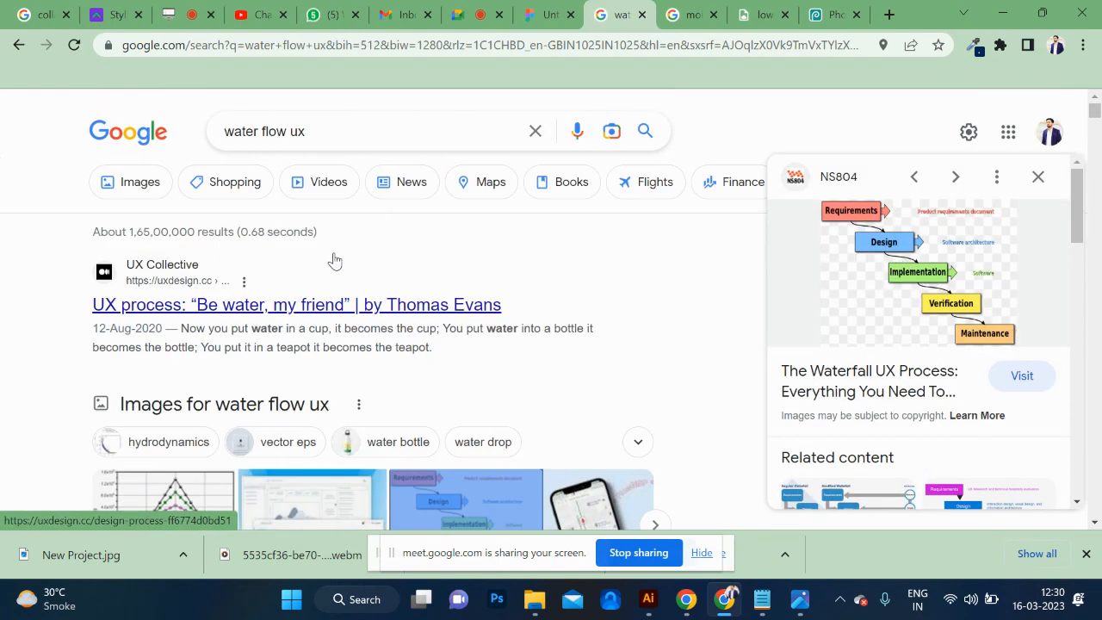
{"action": "left_click", "coordinate": [184, 307]}
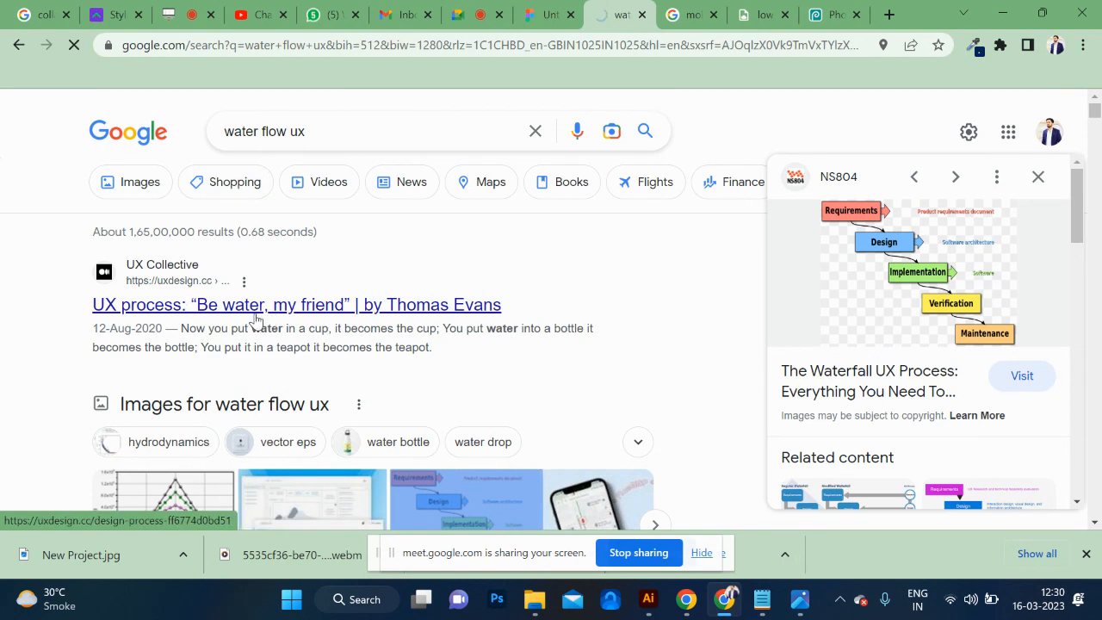
{"action": "scroll", "coordinate": [384, 327], "scroll_direction": "down", "scroll_amount": 5}
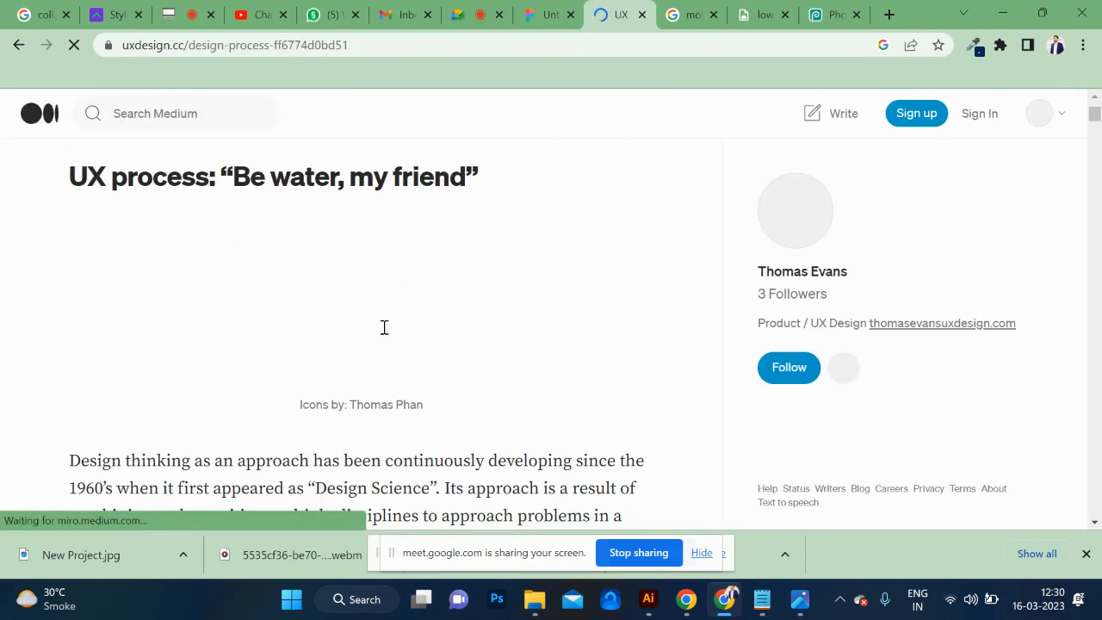
{"action": "scroll", "coordinate": [384, 328], "scroll_direction": "up", "scroll_amount": 1}
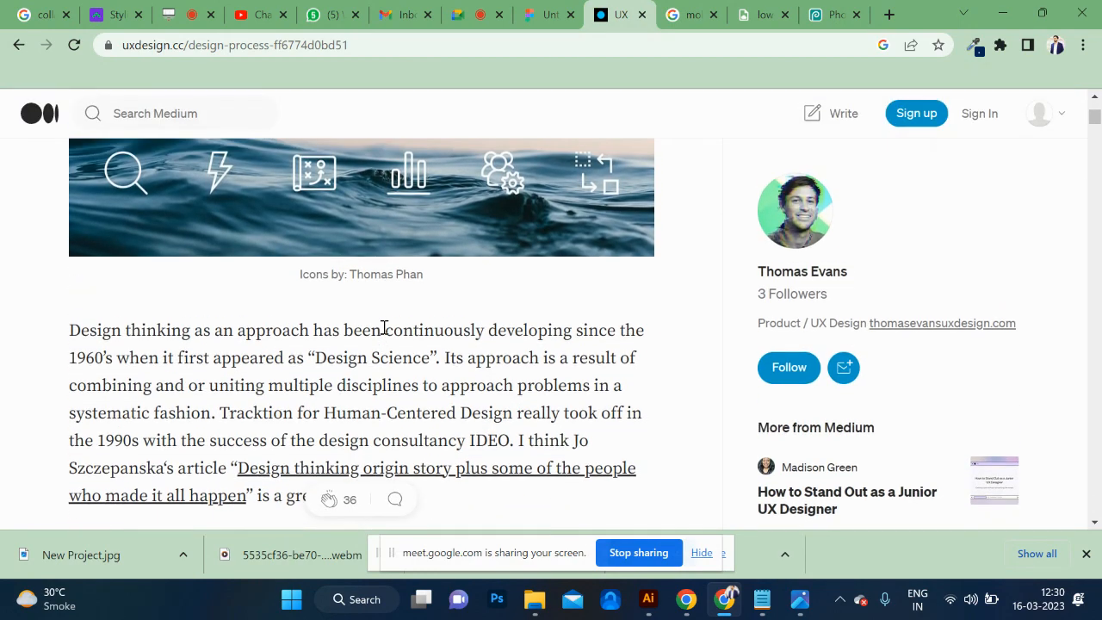
{"action": "scroll", "coordinate": [384, 327], "scroll_direction": "down", "scroll_amount": 3}
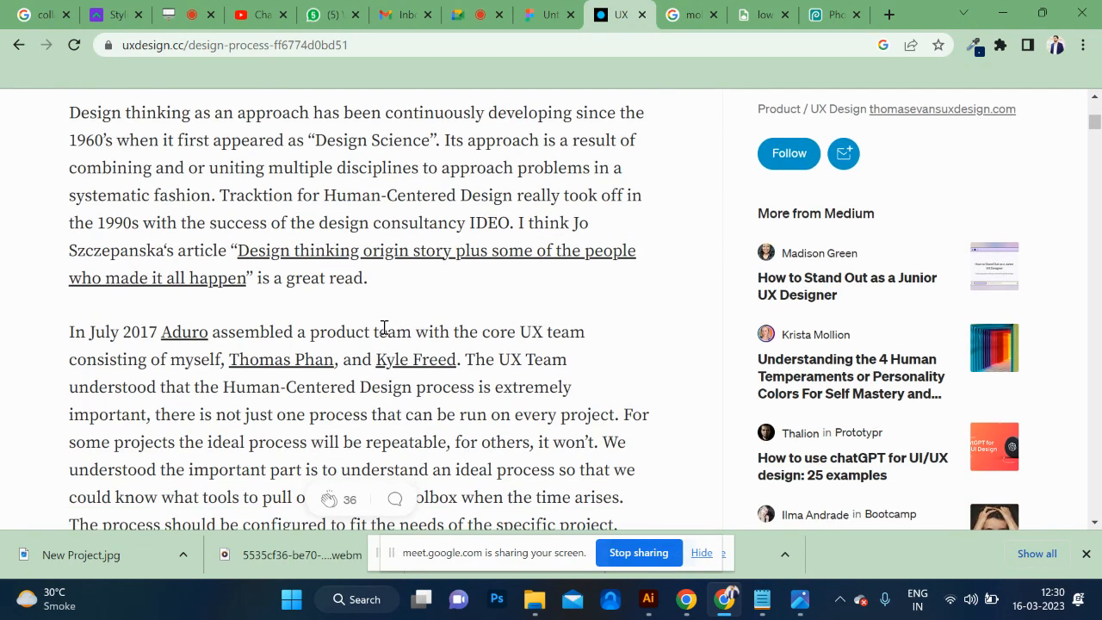
Switch back to the FigJam board, deselect the login circle and select most of the flow chart together with the DESIGN SAMPLE text.
{"action": "left_click", "coordinate": [558, 9]}
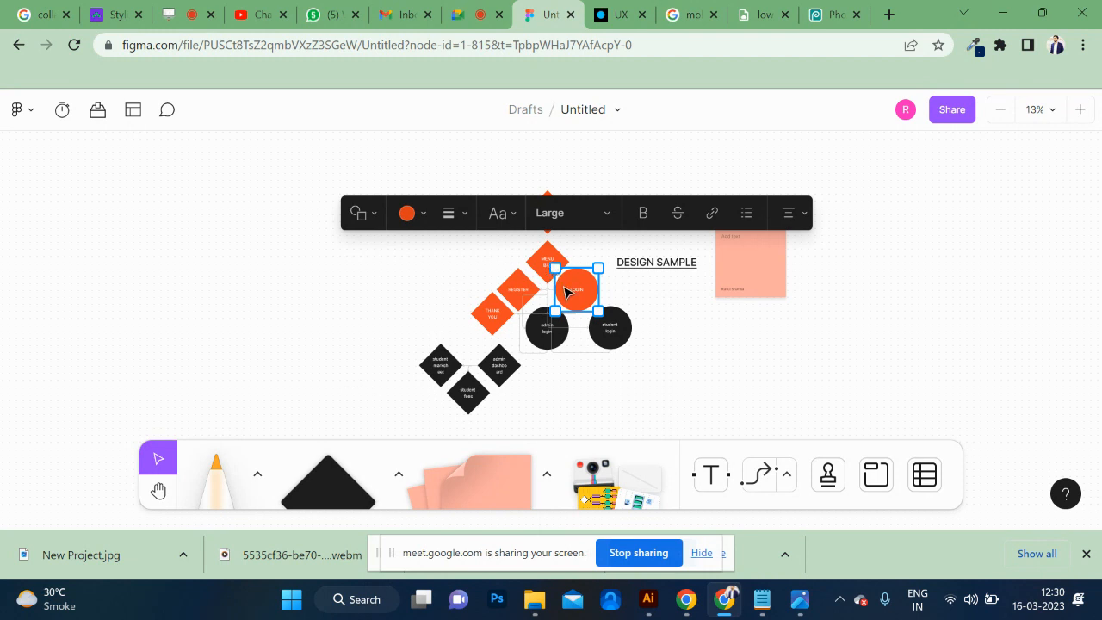
{"action": "scroll", "coordinate": [628, 305], "scroll_direction": "down", "scroll_amount": 2}
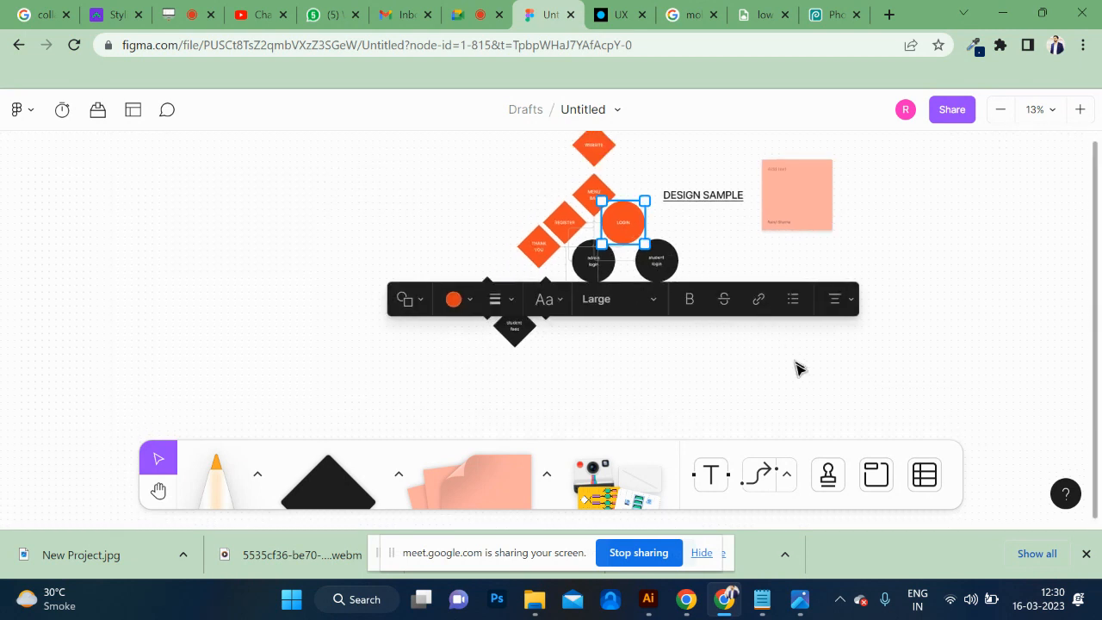
{"action": "left_click", "coordinate": [713, 382]}
{"action": "scroll", "coordinate": [713, 382], "scroll_direction": "down", "scroll_amount": 1}
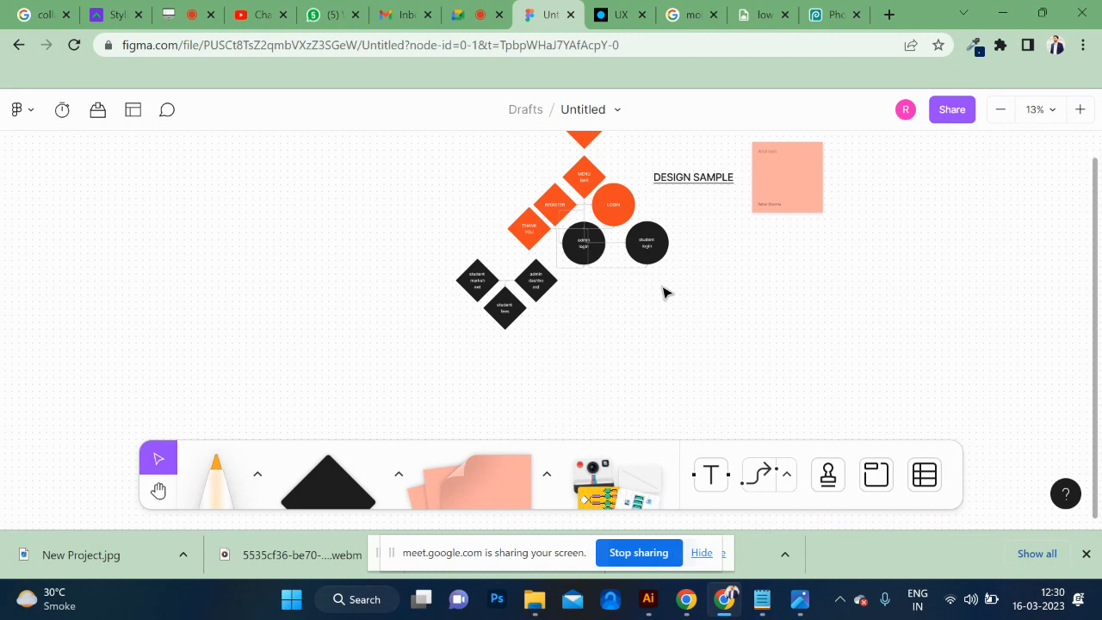
{"action": "scroll", "coordinate": [665, 293], "scroll_direction": "up", "scroll_amount": 4}
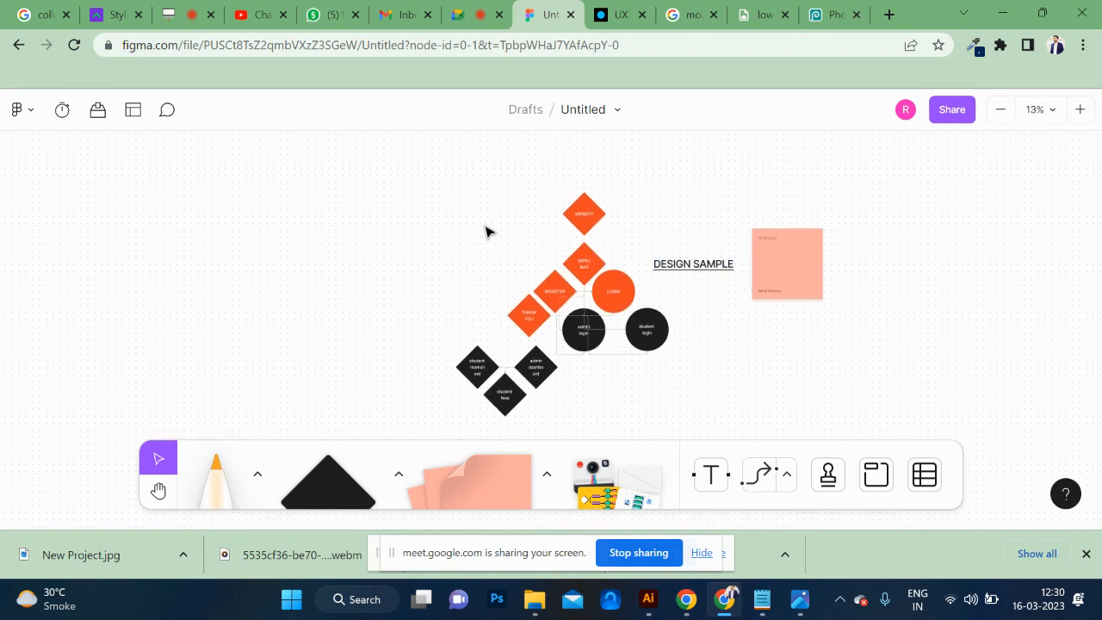
{"action": "left_click_drag", "start_coordinate": [455, 202], "coordinate": [658, 366]}
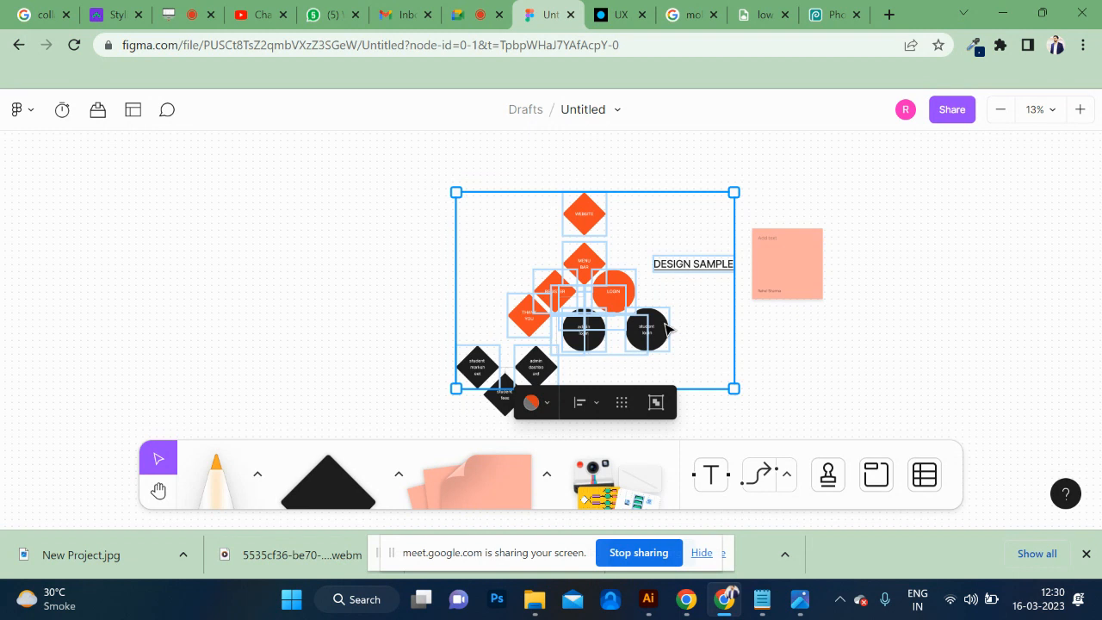
Select only the WEBSITE diamond at the start of the flow chart for a close look.
{"action": "scroll", "coordinate": [664, 327], "scroll_direction": "up", "scroll_amount": 5}
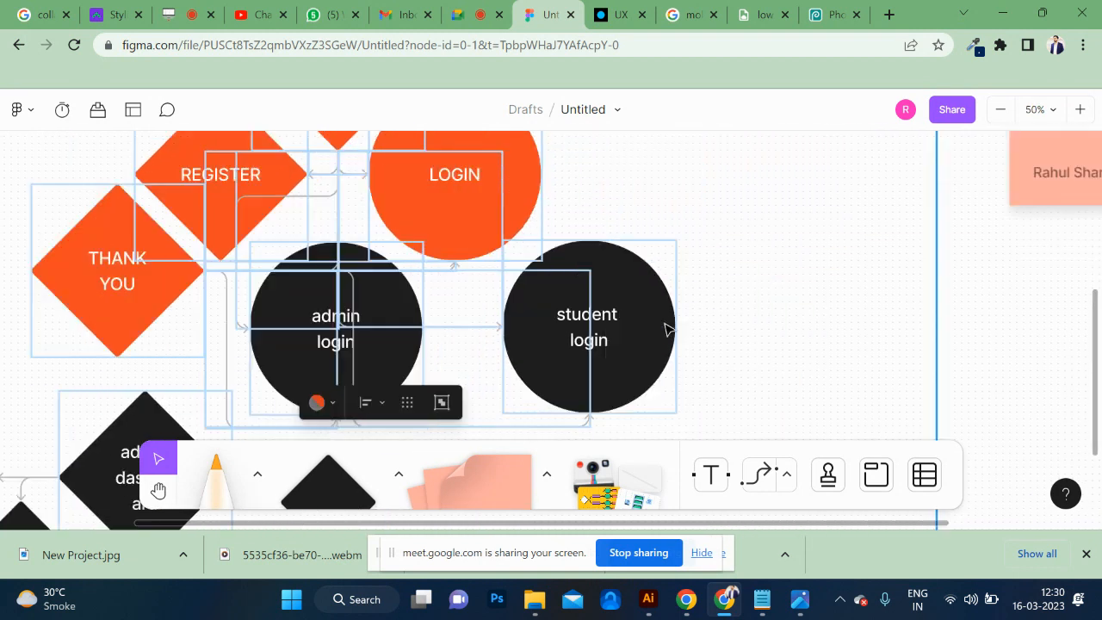
{"action": "scroll", "coordinate": [665, 327], "scroll_direction": "up", "scroll_amount": 2}
{"action": "scroll", "coordinate": [512, 238], "scroll_direction": "up", "scroll_amount": 5}
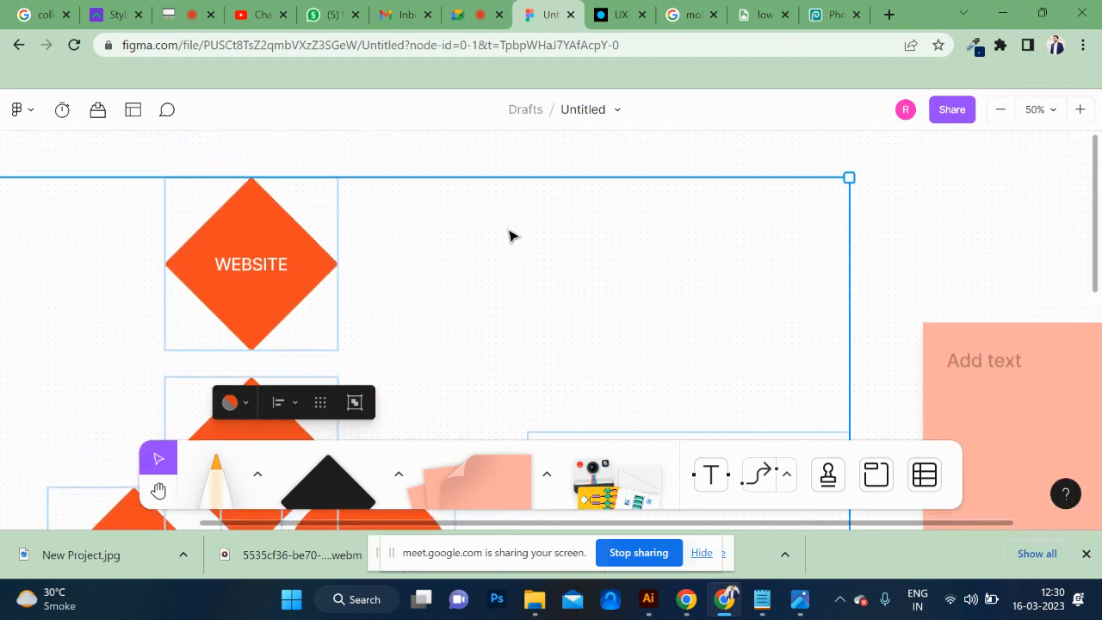
{"action": "left_click", "coordinate": [239, 297]}
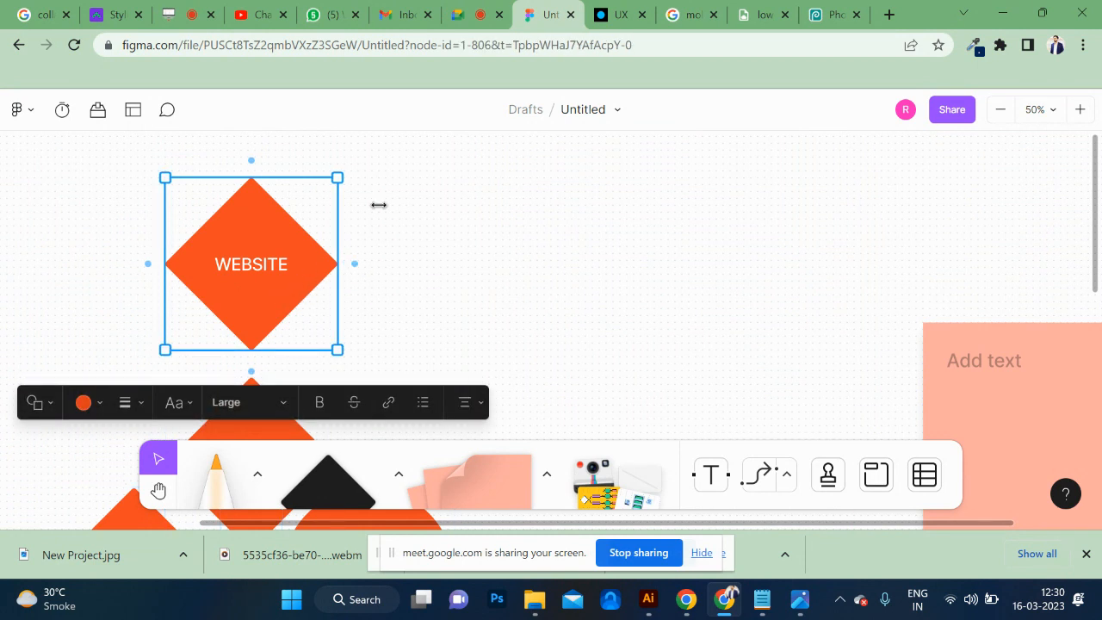
{"action": "mouse_move", "coordinate": [338, 242]}
Return to the UX article's browser tab, load wireframe.cc there and dismiss its welcome overlay.
{"action": "left_click", "coordinate": [626, 11]}
{"action": "left_click", "coordinate": [538, 50]}
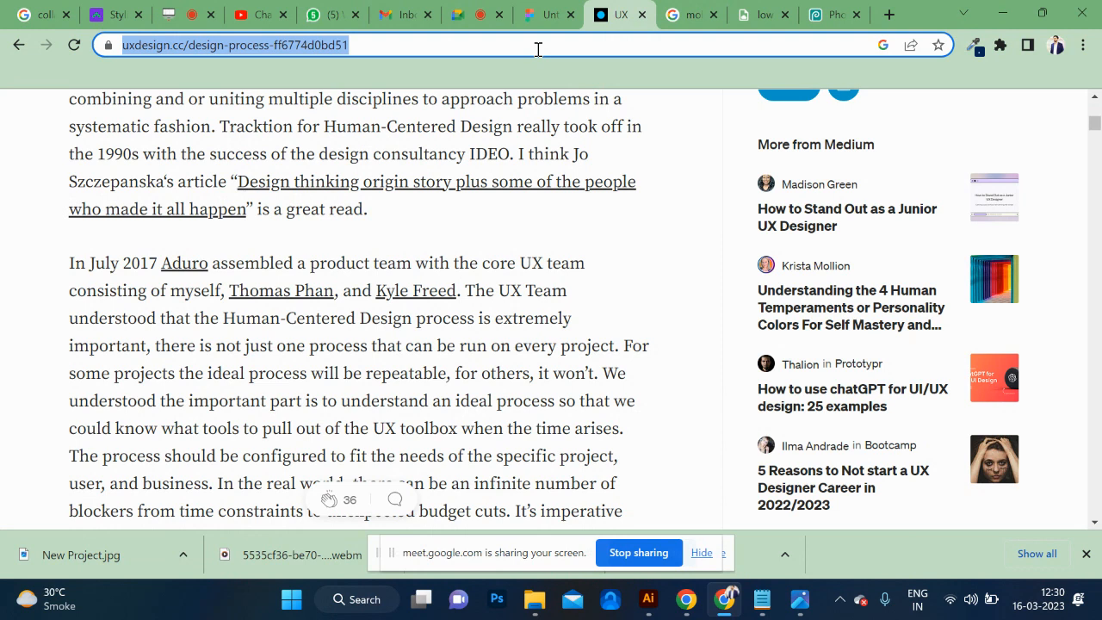
{"action": "type", "text": "sket"}
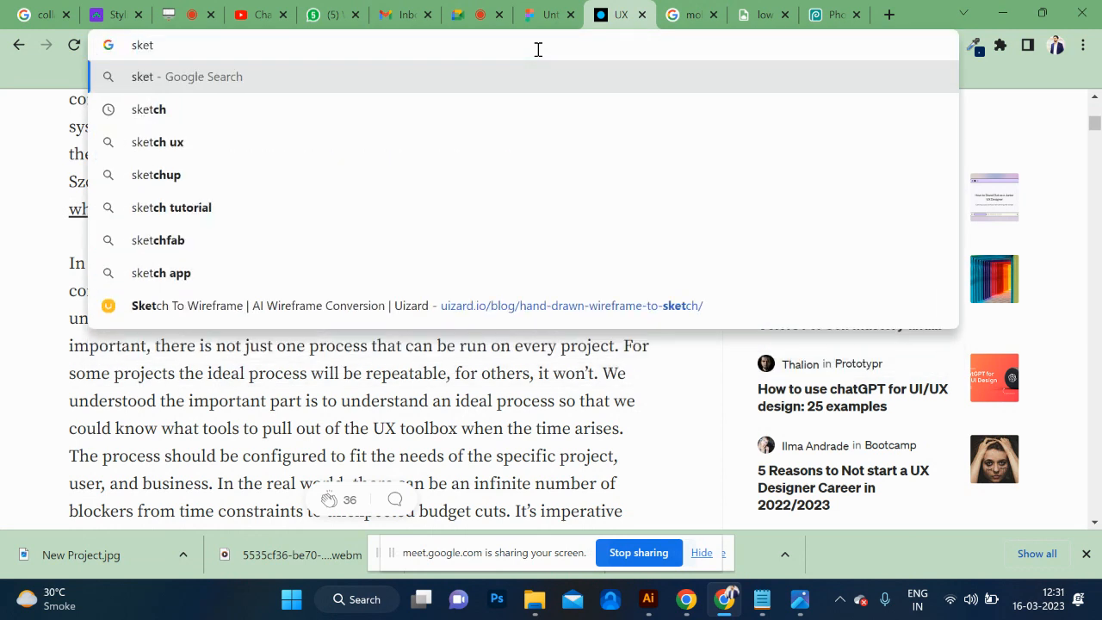
{"action": "type", "text": "ch"}
{"action": "key", "text": "BackSpace"}
{"action": "key", "text": "BackSpace"}
{"action": "key", "text": "BackSpace"}
{"action": "key", "text": "BackSpace"}
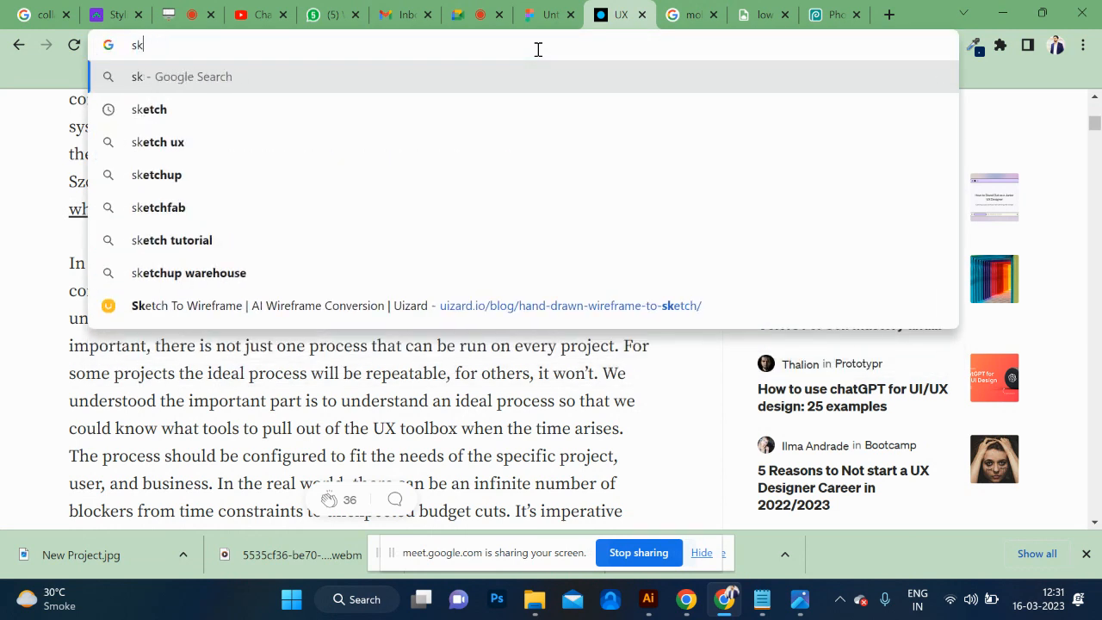
{"action": "key", "text": "BackSpace"}
{"action": "key", "text": "BackSpace"}
{"action": "type", "text": "wireframe.cc"}
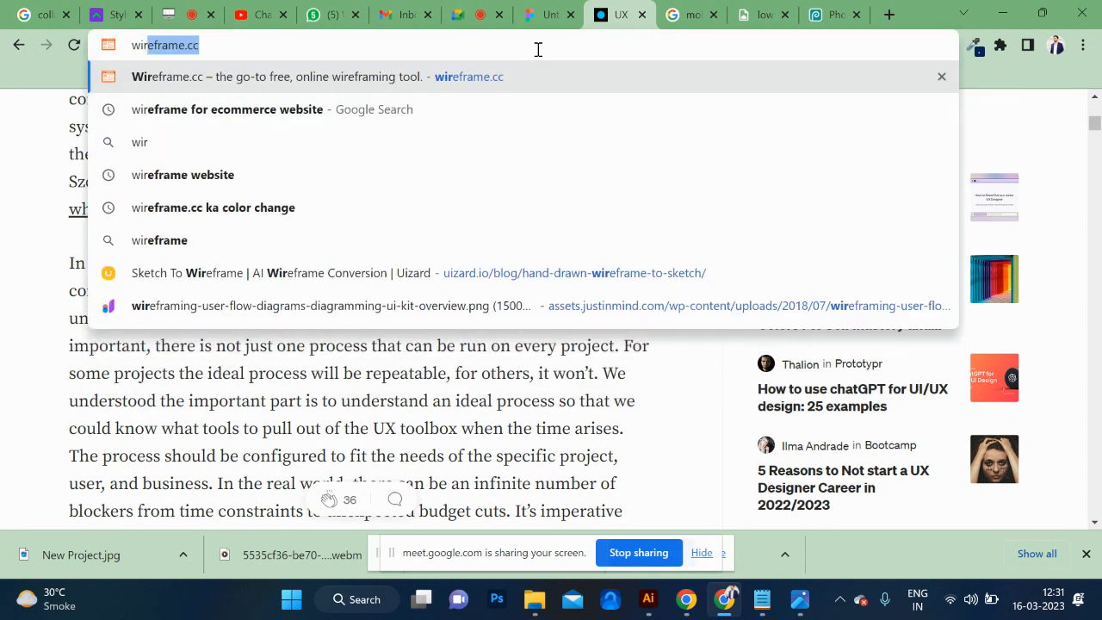
{"action": "key", "text": "Return"}
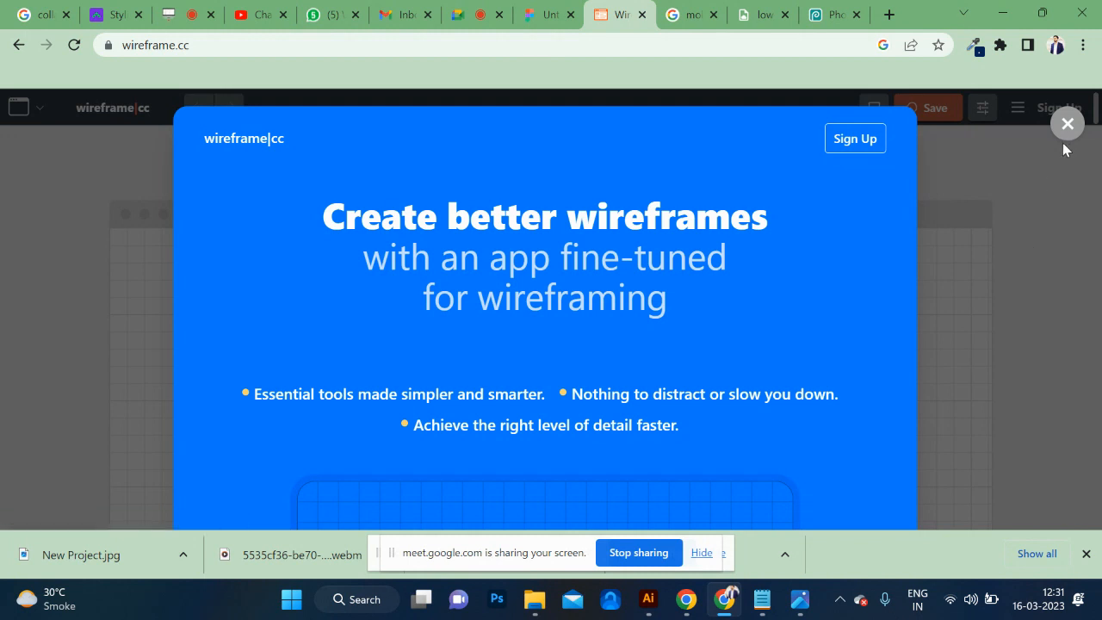
{"action": "left_click", "coordinate": [1068, 124]}
Draw a large, nearly square rectangle in the left half of the blank wireframe canvas as the page frame.
{"action": "scroll", "coordinate": [430, 323], "scroll_direction": "down", "scroll_amount": 3}
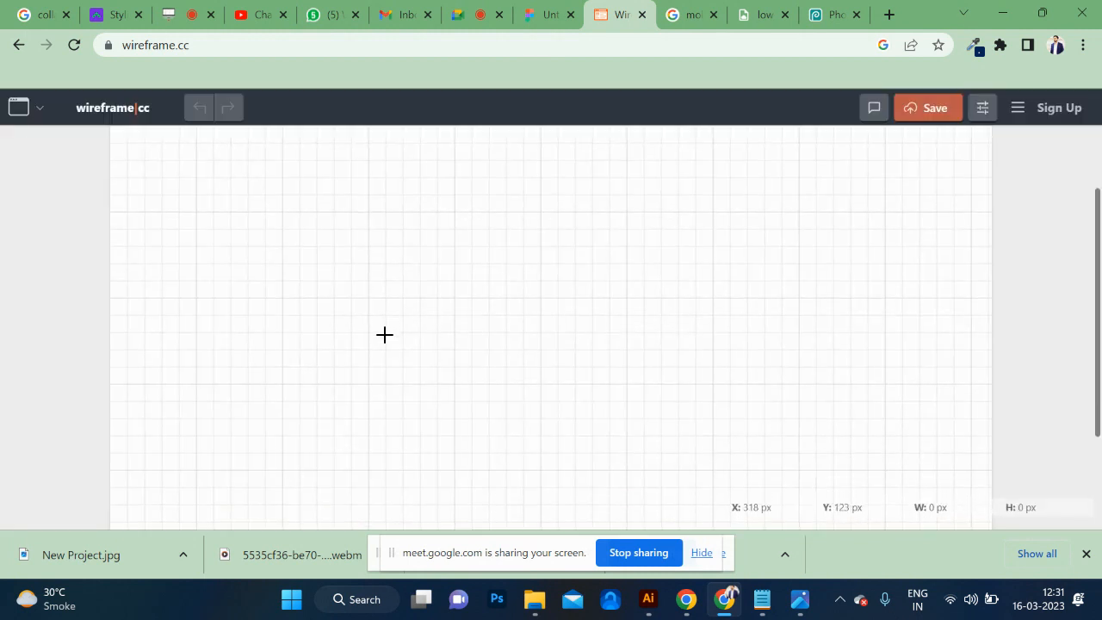
{"action": "scroll", "coordinate": [384, 334], "scroll_direction": "up", "scroll_amount": 1}
{"action": "scroll", "coordinate": [306, 302], "scroll_direction": "up", "scroll_amount": 1}
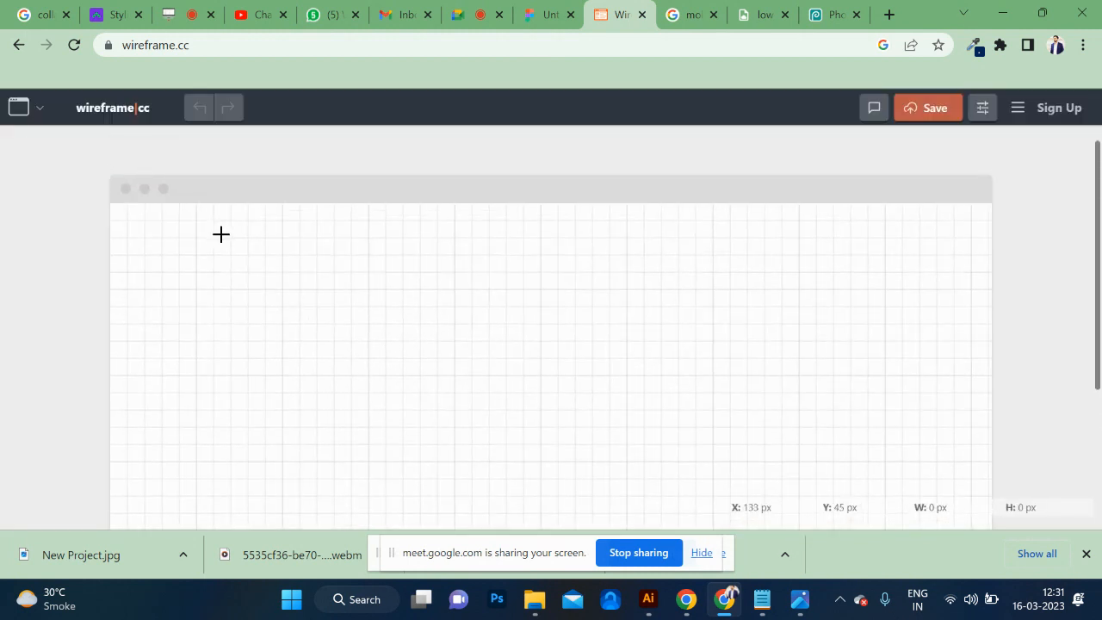
{"action": "left_click_drag", "start_coordinate": [219, 238], "coordinate": [548, 516]}
{"action": "scroll", "coordinate": [492, 382], "scroll_direction": "down", "scroll_amount": 3}
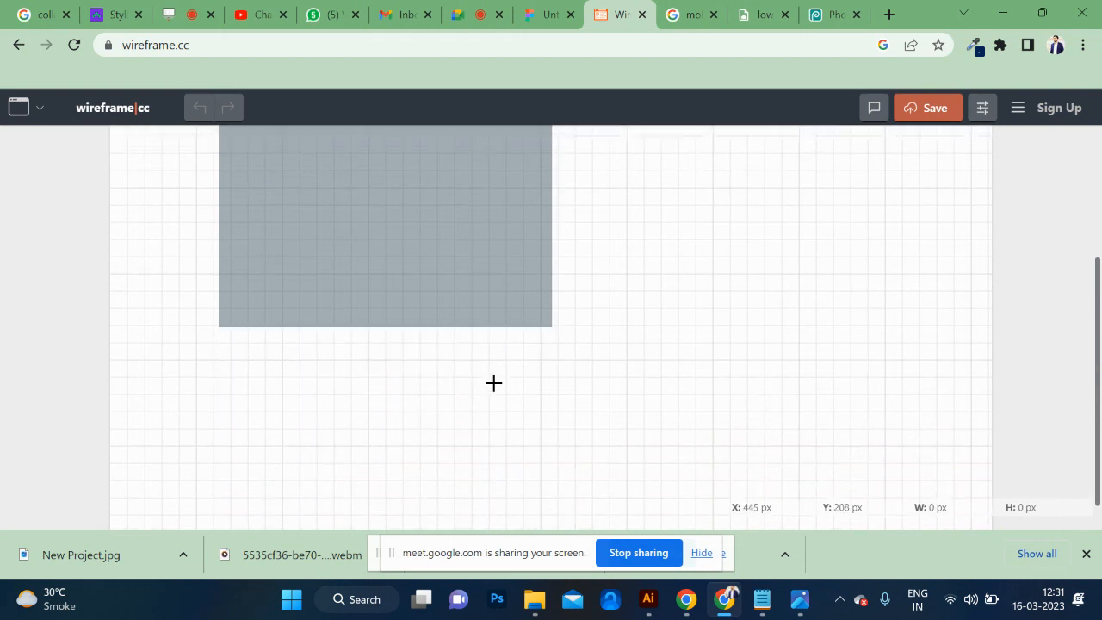
{"action": "scroll", "coordinate": [375, 303], "scroll_direction": "up", "scroll_amount": 3}
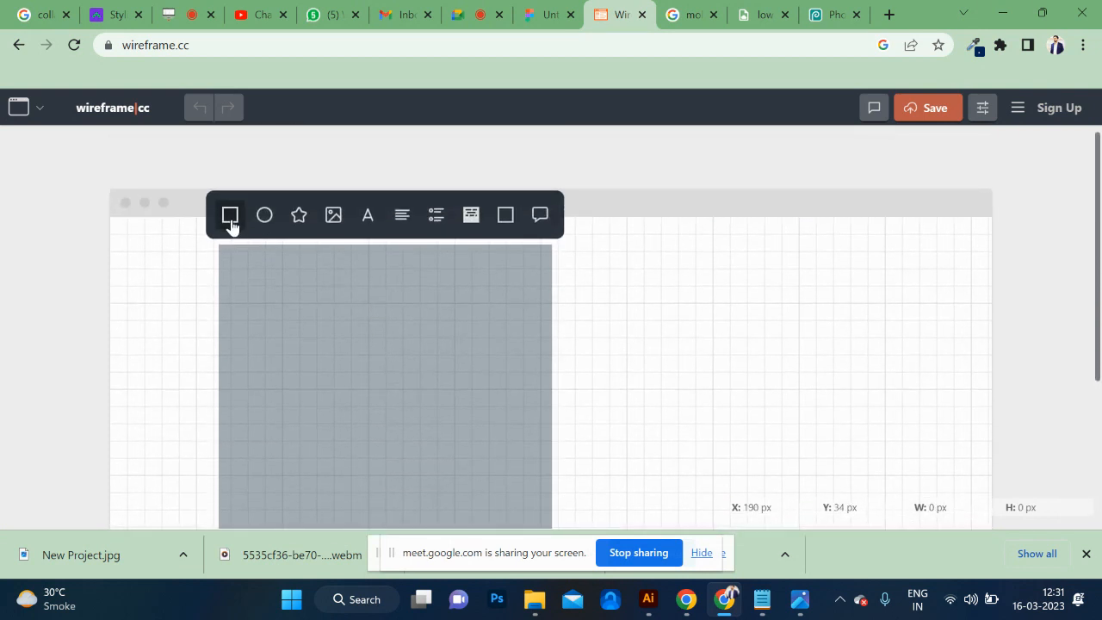
{"action": "left_click", "coordinate": [231, 219]}
{"action": "scroll", "coordinate": [373, 354], "scroll_direction": "down", "scroll_amount": 3}
{"action": "scroll", "coordinate": [374, 354], "scroll_direction": "up", "scroll_amount": 3}
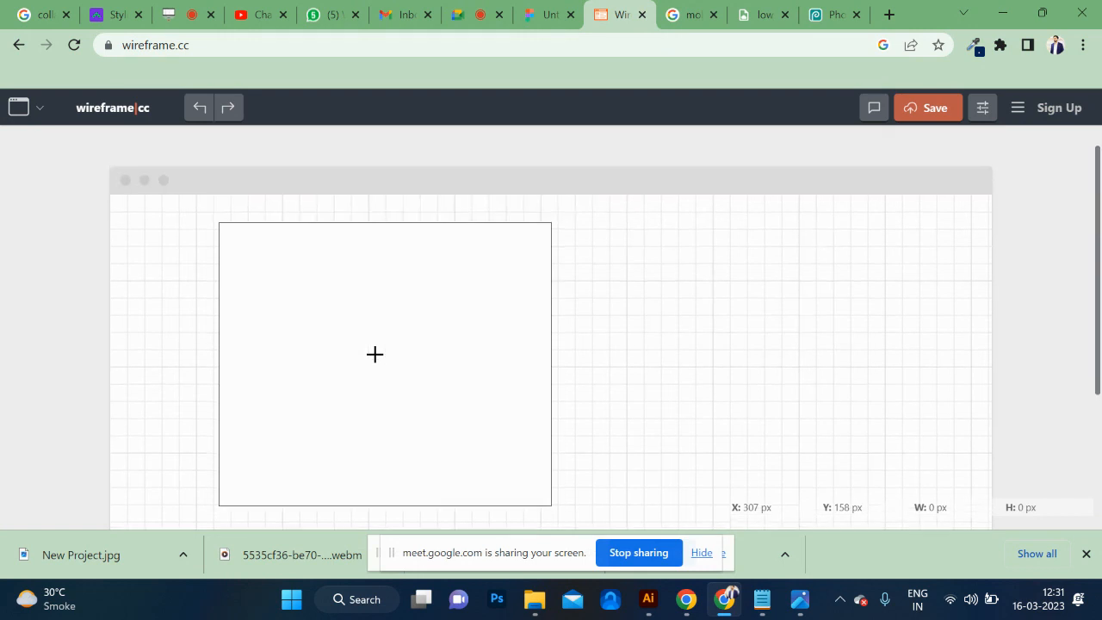
Draw a header bar rectangle across the top of the page frame and place an image placeholder at its left end.
{"action": "left_click_drag", "start_coordinate": [226, 238], "coordinate": [546, 279]}
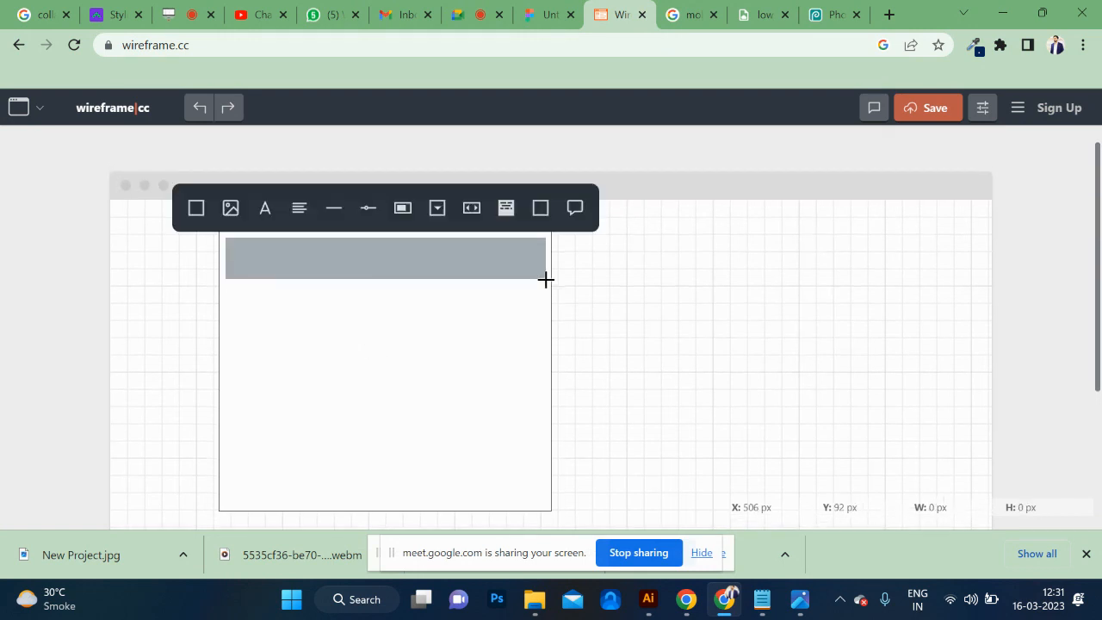
{"action": "left_click", "coordinate": [196, 212]}
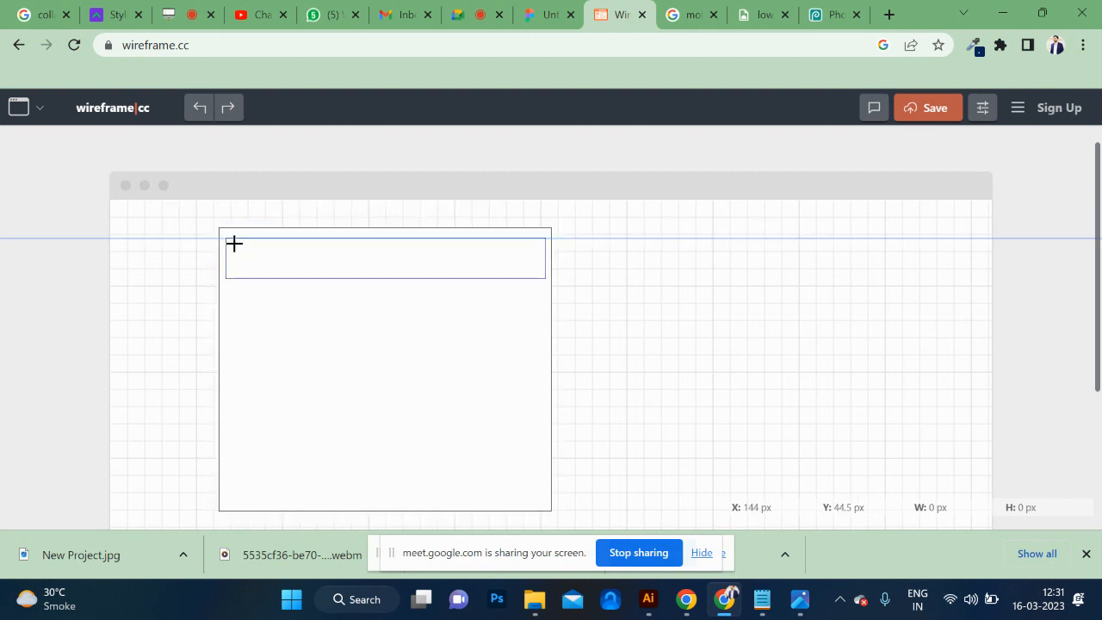
{"action": "left_click_drag", "start_coordinate": [234, 239], "coordinate": [296, 271]}
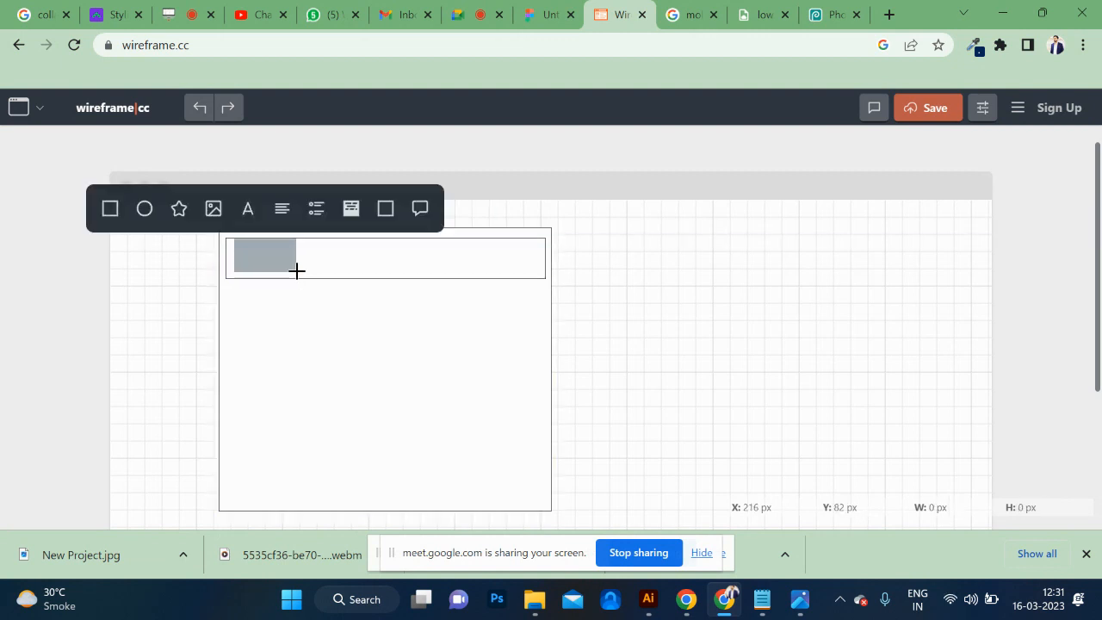
{"action": "left_click", "coordinate": [212, 208]}
Add a small rectangle at the header's right end and mark out a wide, narrow element between it and the image placeholder.
{"action": "scroll", "coordinate": [209, 212], "scroll_direction": "down", "scroll_amount": 2}
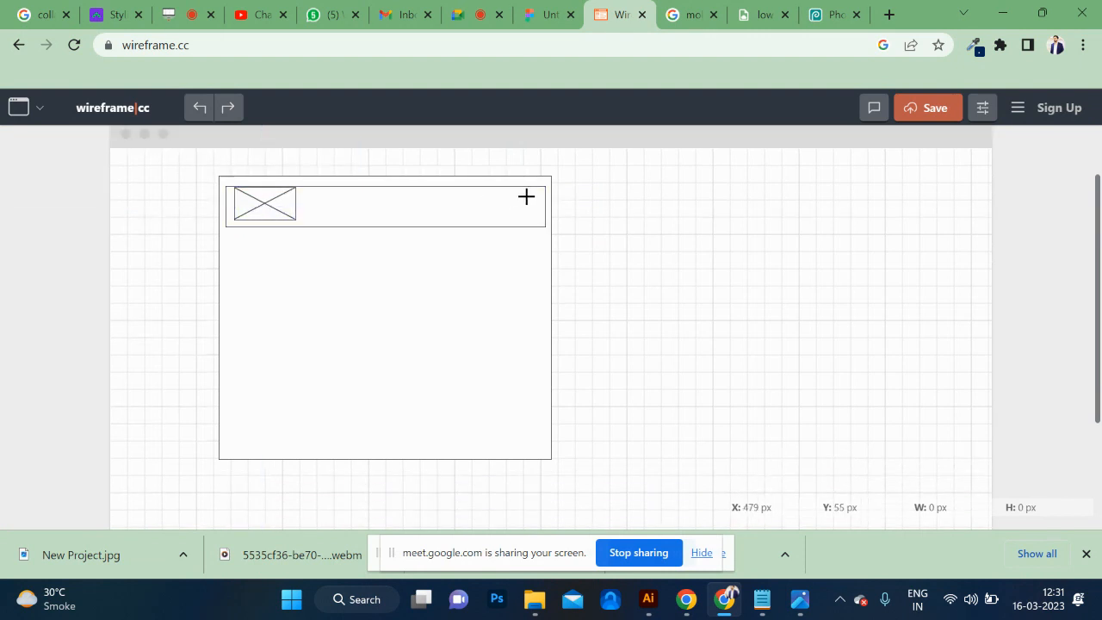
{"action": "left_click_drag", "start_coordinate": [534, 196], "coordinate": [508, 223]}
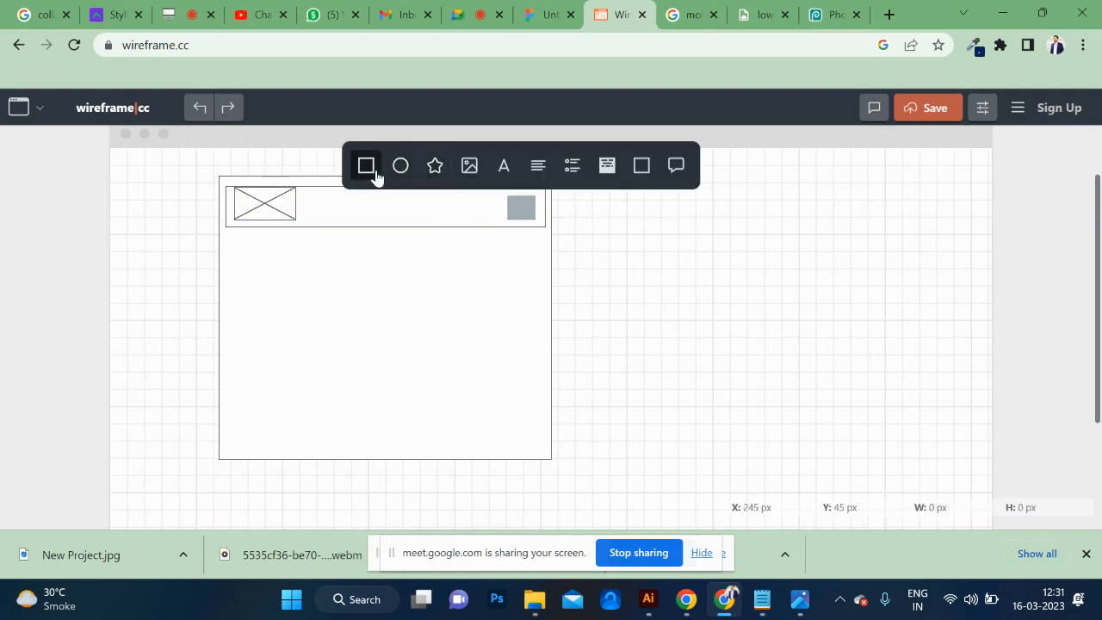
{"action": "left_click", "coordinate": [374, 170]}
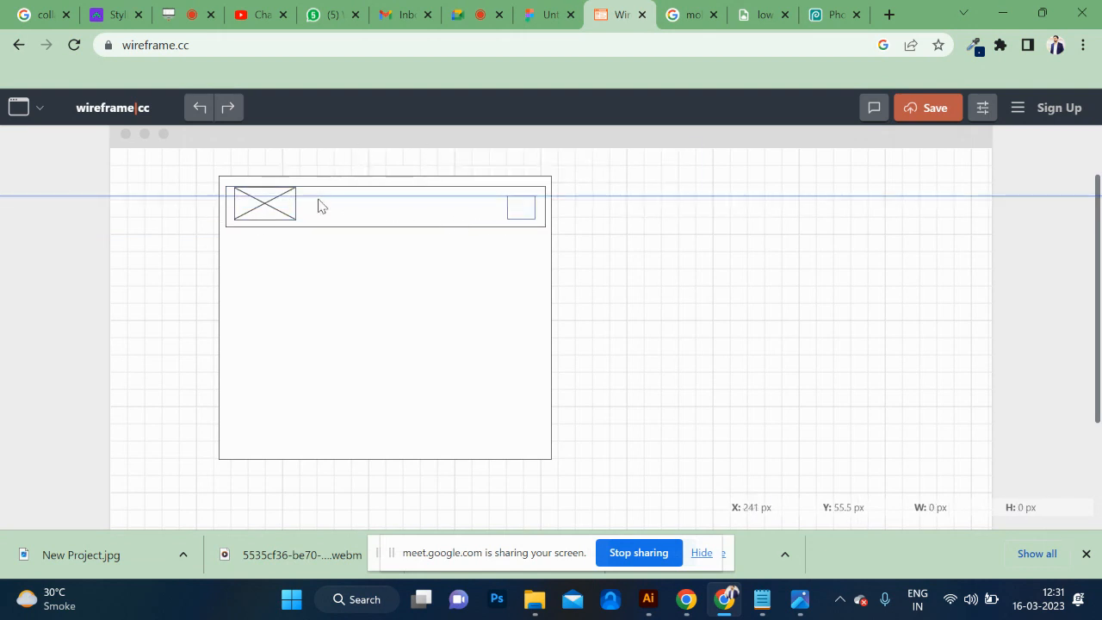
{"action": "left_click_drag", "start_coordinate": [318, 198], "coordinate": [491, 219]}
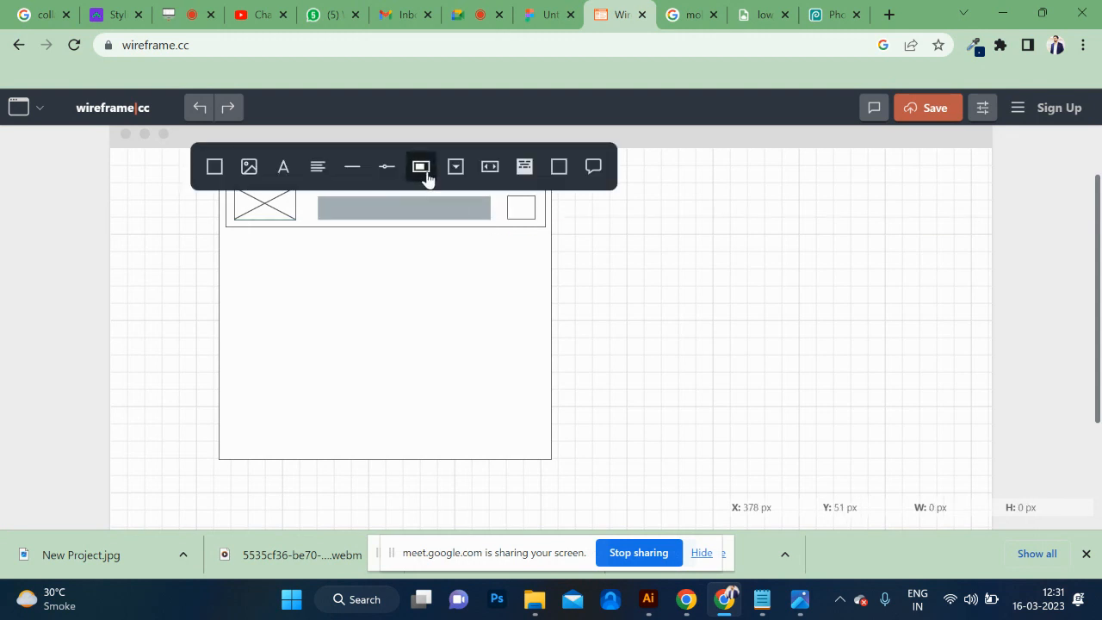
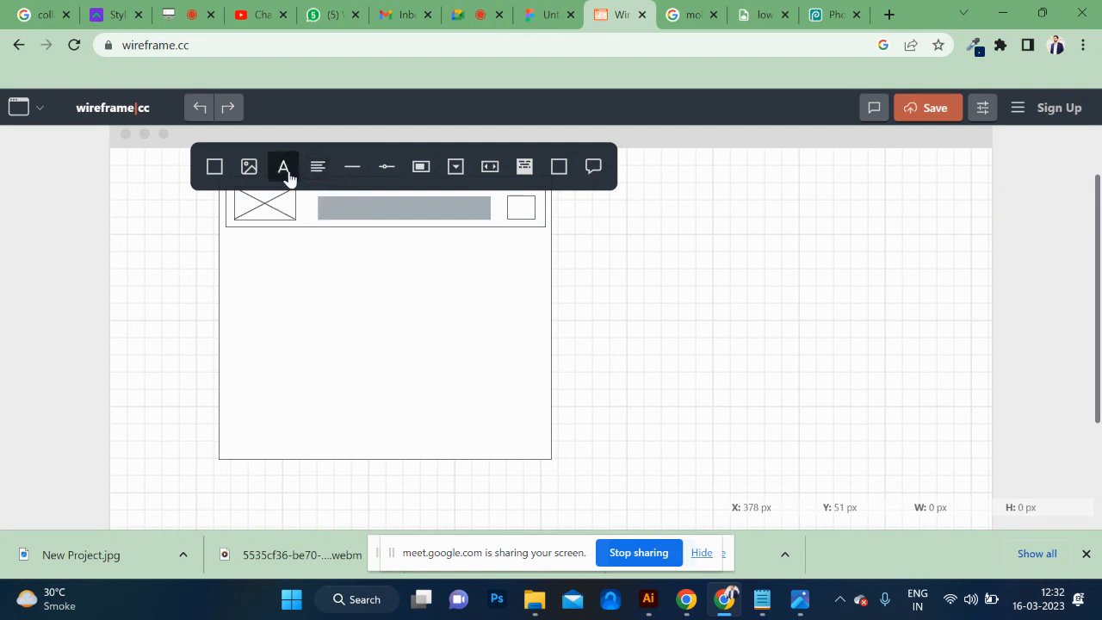
Place a row of three dark menu blocks in the middle of the header and a full-width image placeholder below the header.
{"action": "left_click", "coordinate": [455, 168]}
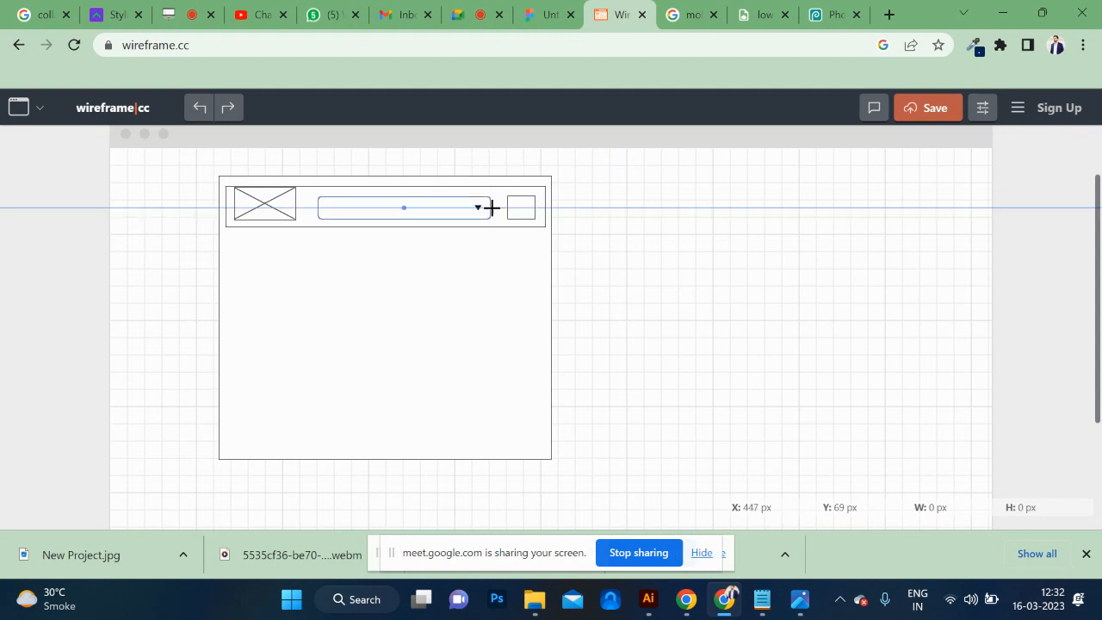
{"action": "key", "text": "ctrl+z"}
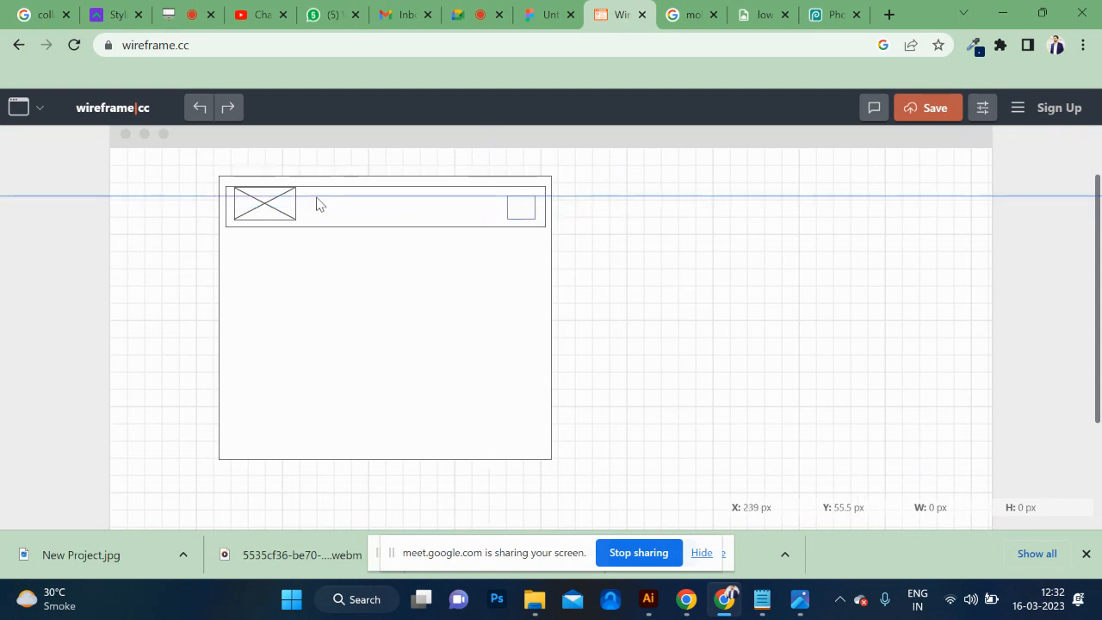
{"action": "left_click_drag", "start_coordinate": [316, 196], "coordinate": [488, 220]}
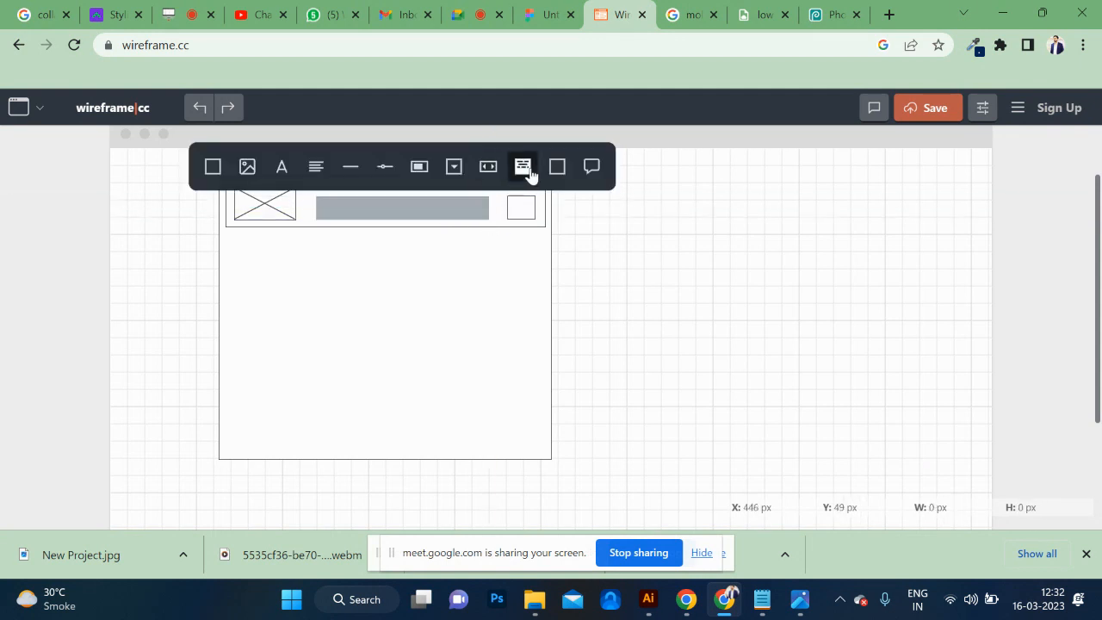
{"action": "left_click", "coordinate": [527, 169]}
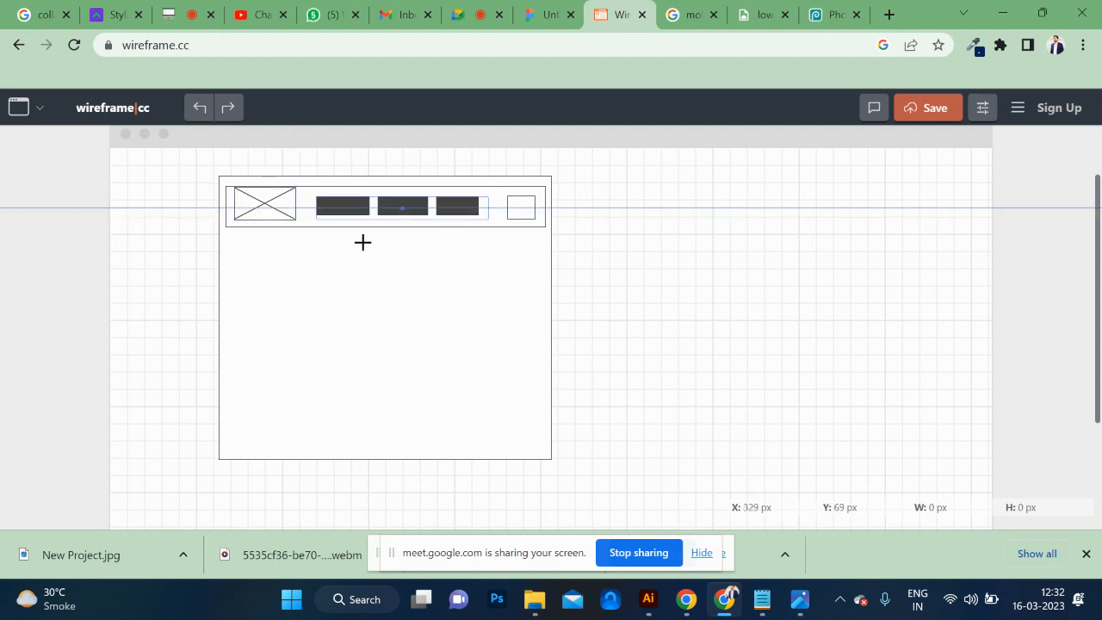
{"action": "left_click_drag", "start_coordinate": [224, 232], "coordinate": [546, 333]}
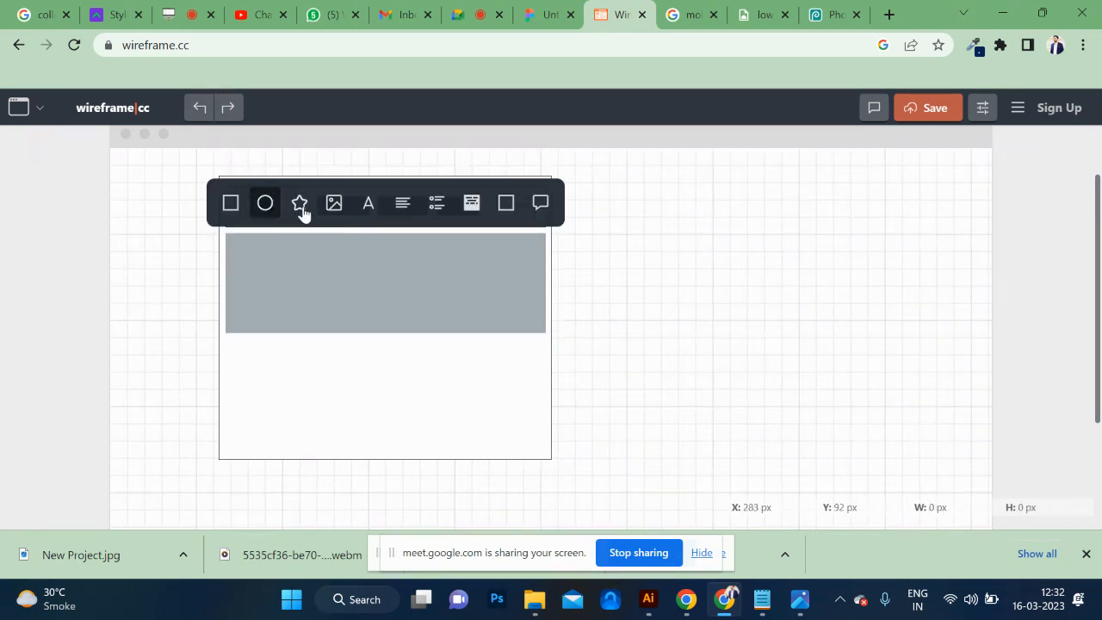
{"action": "left_click", "coordinate": [334, 204]}
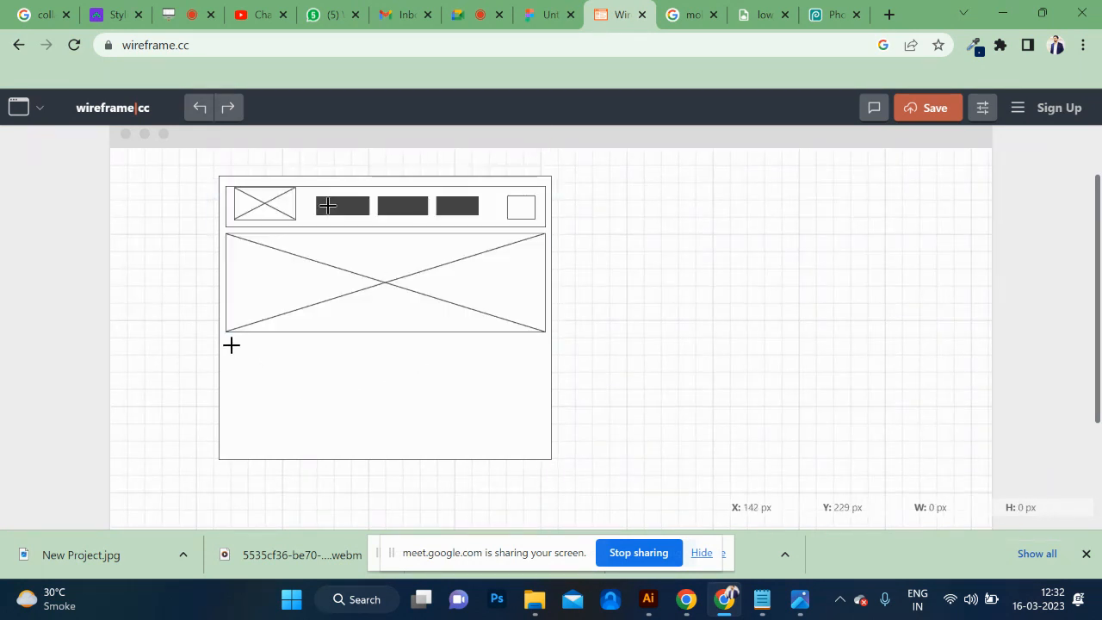
Place a nearly square image placeholder below the banner's left part and a paragraph text block in the space beside it.
{"action": "left_click_drag", "start_coordinate": [228, 340], "coordinate": [346, 450]}
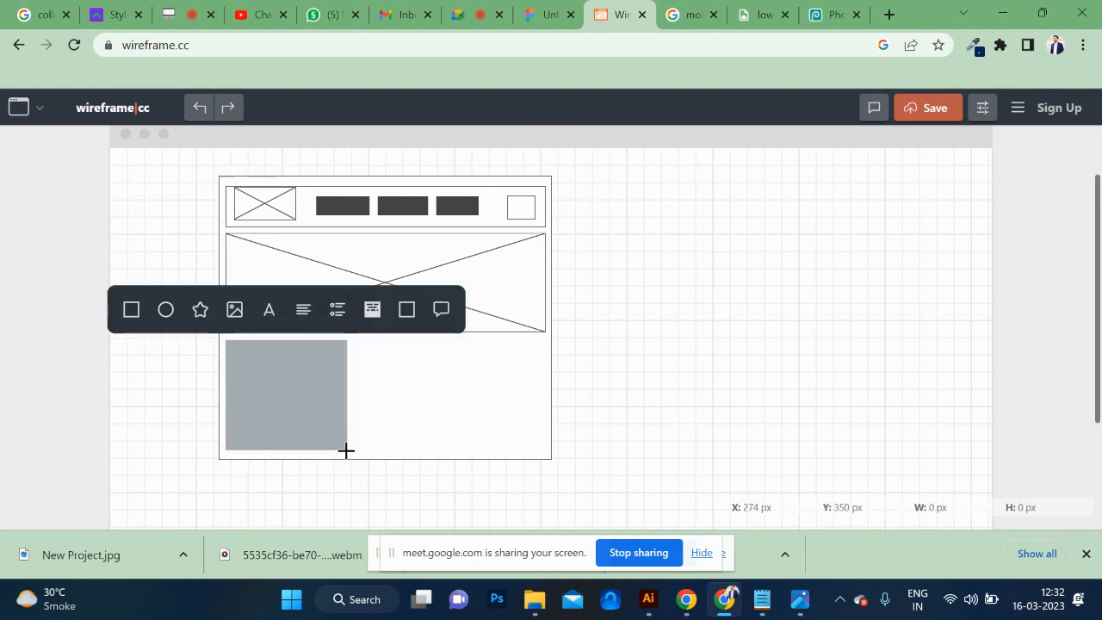
{"action": "left_click", "coordinate": [234, 309]}
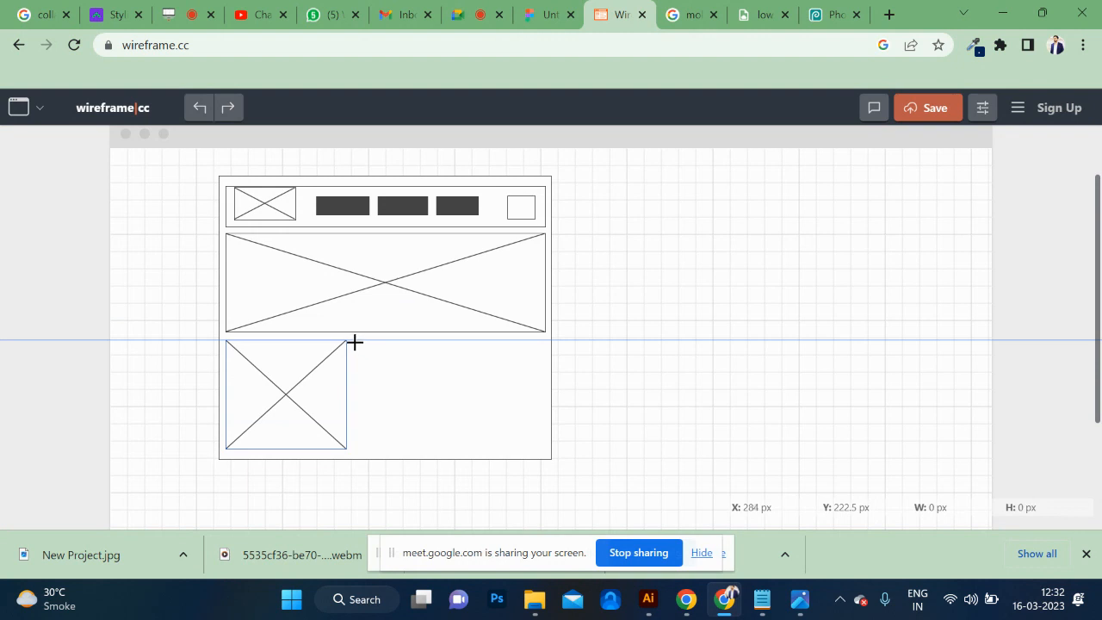
{"action": "left_click_drag", "start_coordinate": [355, 342], "coordinate": [542, 449]}
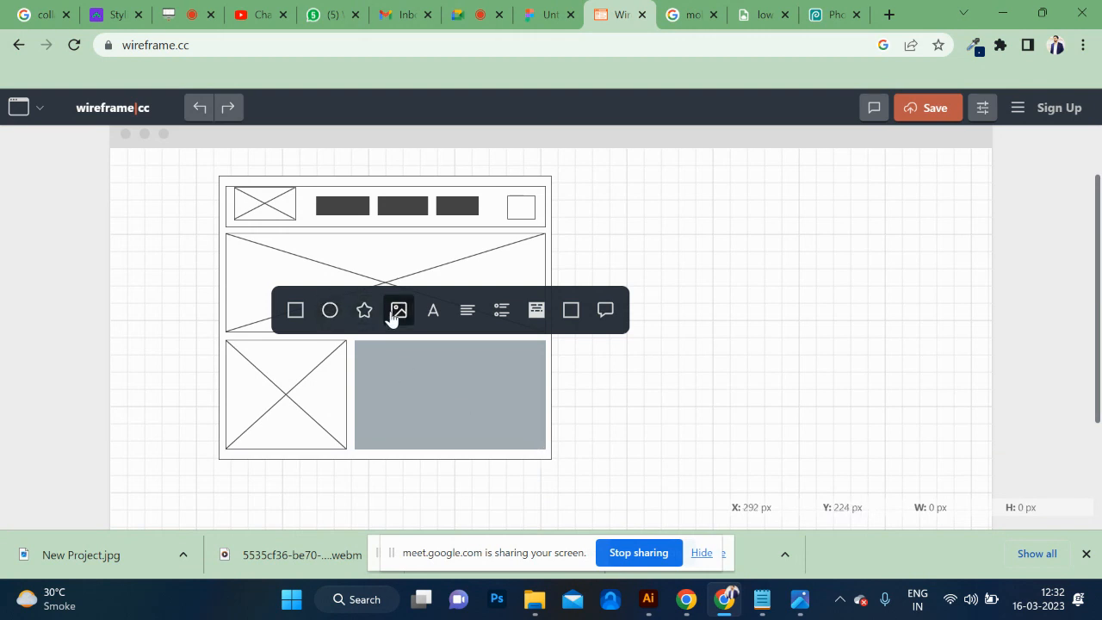
{"action": "left_click", "coordinate": [468, 315]}
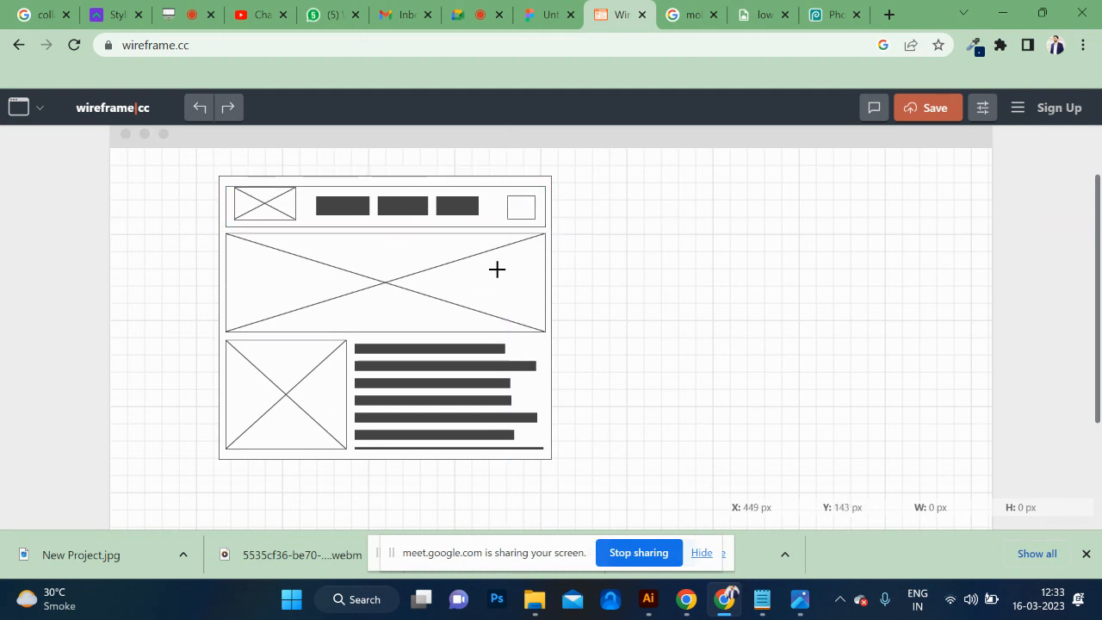
Switch to the FigJam flow chart and examine the menu bar, register and login shapes.
{"action": "left_click", "coordinate": [555, 9]}
{"action": "scroll", "coordinate": [334, 308], "scroll_direction": "down", "scroll_amount": 3}
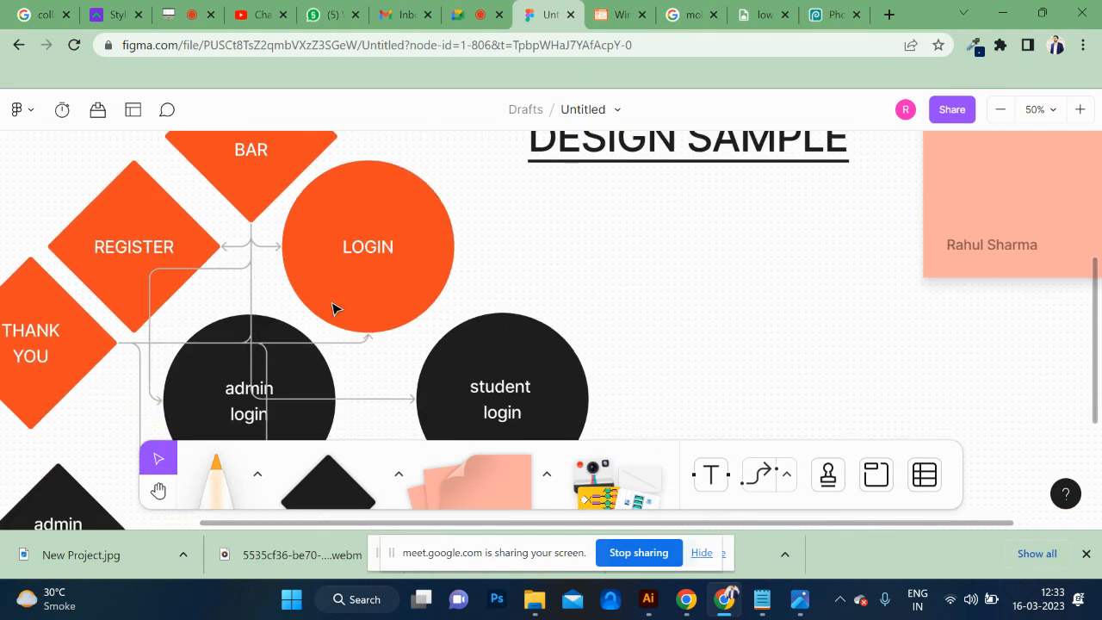
{"action": "scroll", "coordinate": [255, 207], "scroll_direction": "left", "scroll_amount": 3}
{"action": "scroll", "coordinate": [258, 206], "scroll_direction": "up", "scroll_amount": 1}
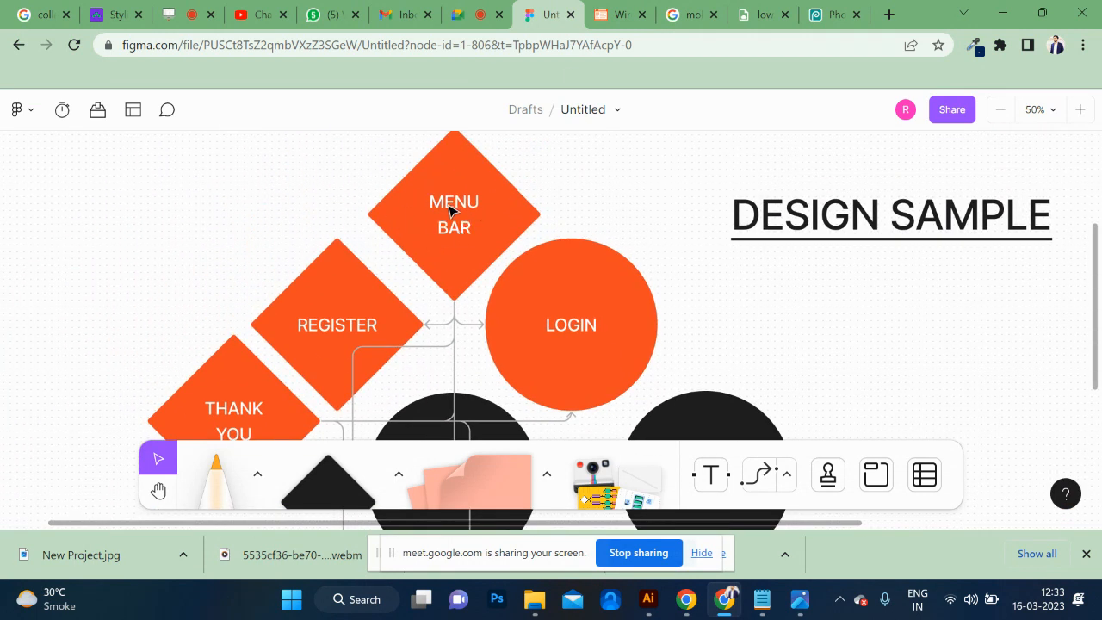
{"action": "scroll", "coordinate": [472, 217], "scroll_direction": "down", "scroll_amount": 2}
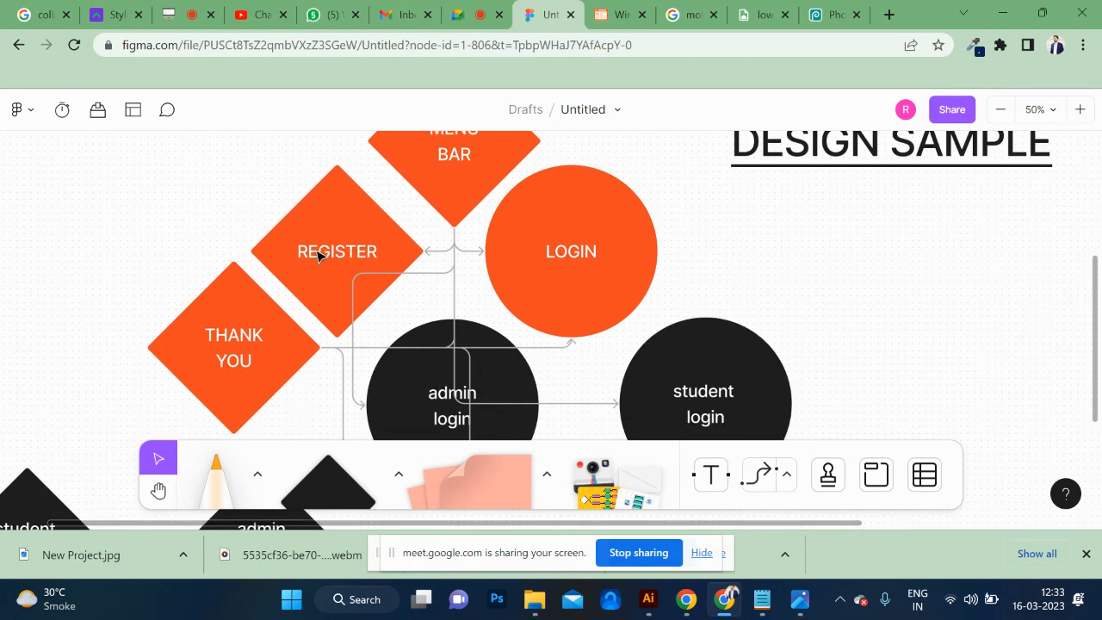
Return to wireframe.cc and draw a second, portrait-shaped rectangle beside the first wireframe as another page frame.
{"action": "left_click", "coordinate": [606, 16]}
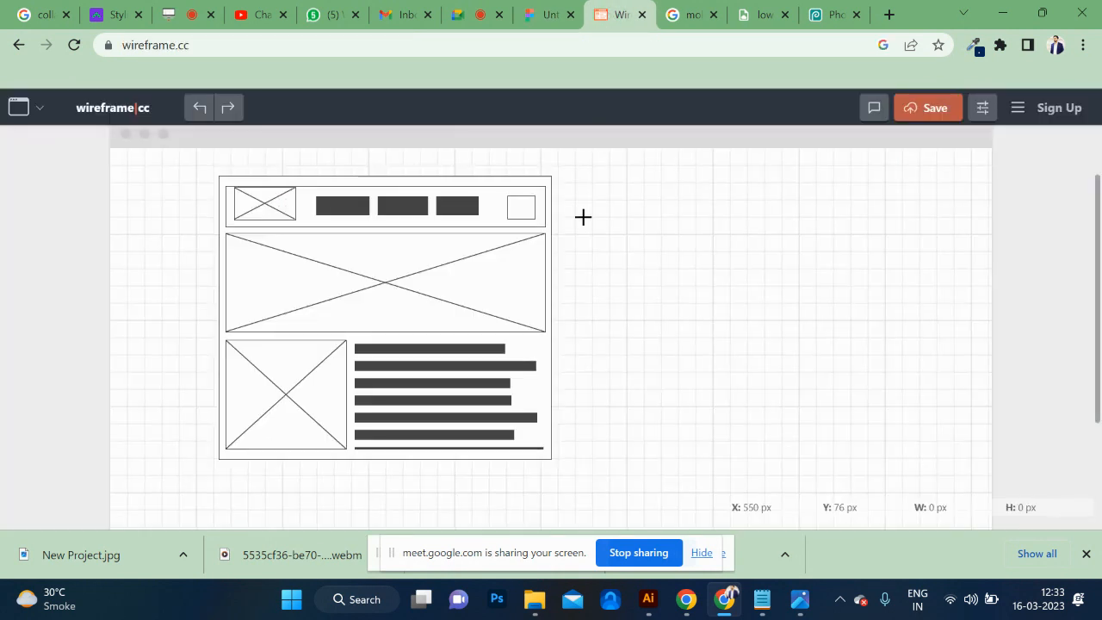
{"action": "scroll", "coordinate": [583, 217], "scroll_direction": "down", "scroll_amount": 1}
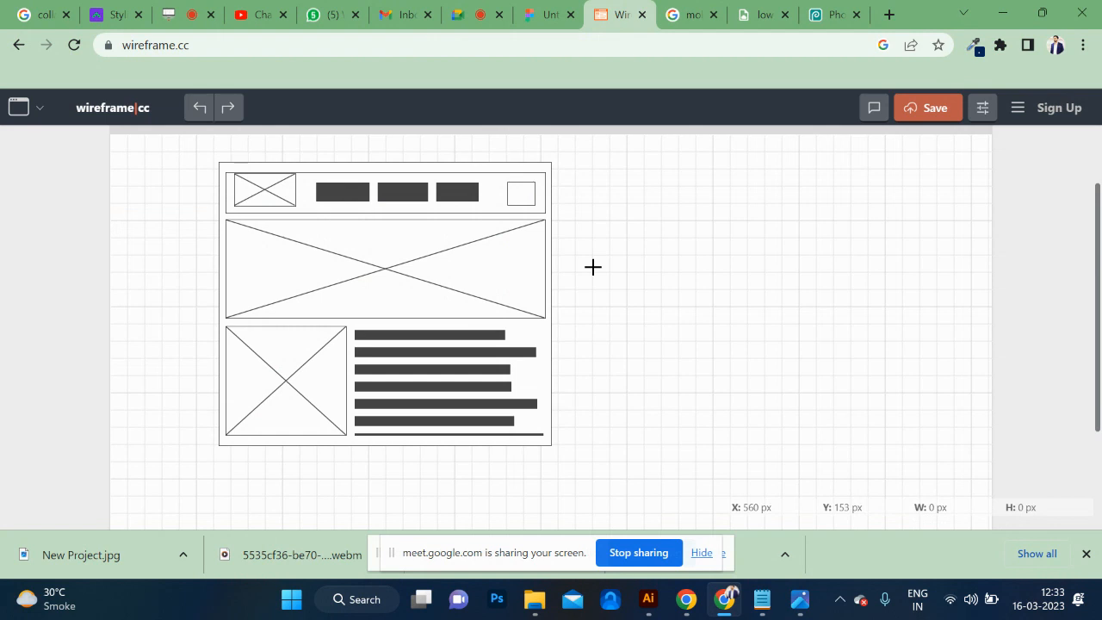
{"action": "mouse_move", "coordinate": [628, 164]}
{"action": "left_mouse_down"}
{"action": "mouse_move", "coordinate": [856, 314]}
{"action": "mouse_move", "coordinate": [866, 433]}
{"action": "left_mouse_up"}
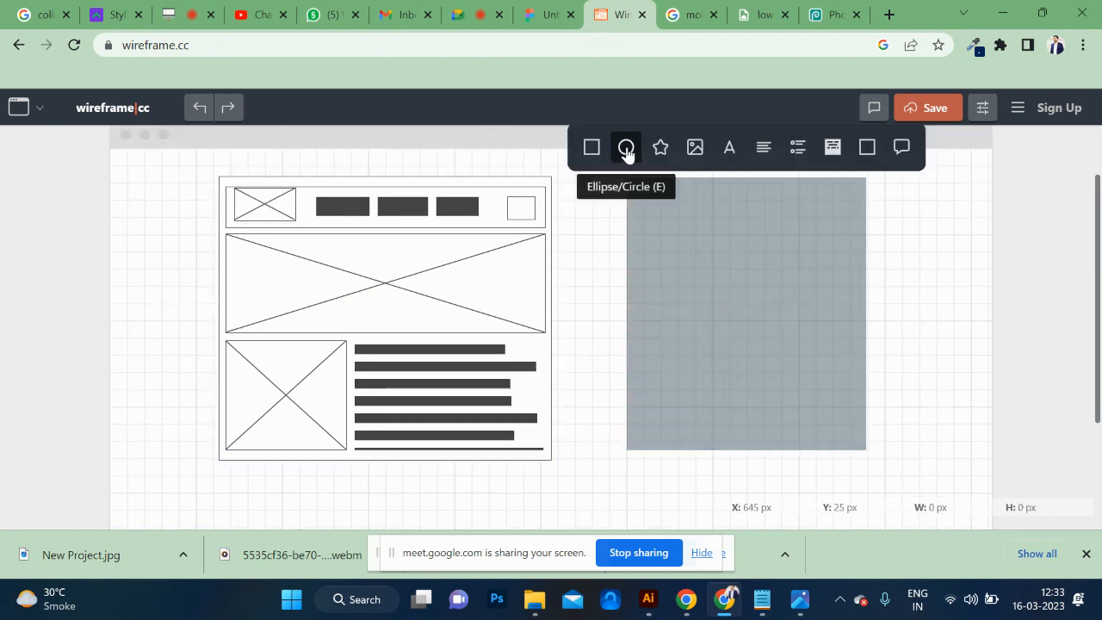
{"action": "left_click", "coordinate": [592, 147]}
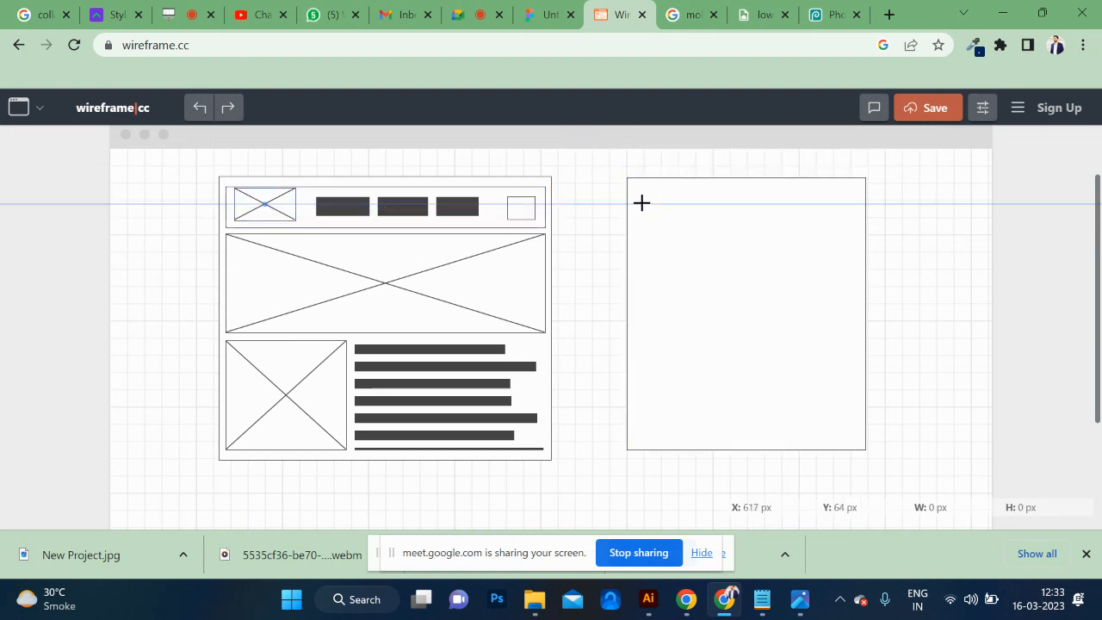
Add two stacked text input fields spanning nearly the full width in the upper part of the second page frame.
{"action": "left_click_drag", "start_coordinate": [643, 198], "coordinate": [851, 230]}
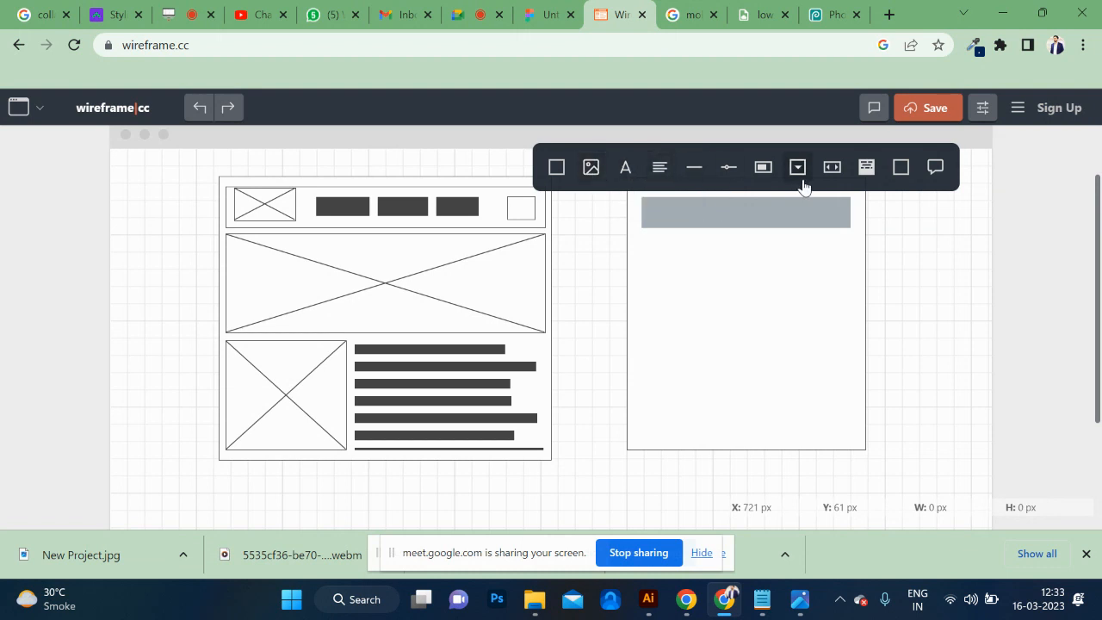
{"action": "left_click", "coordinate": [901, 172]}
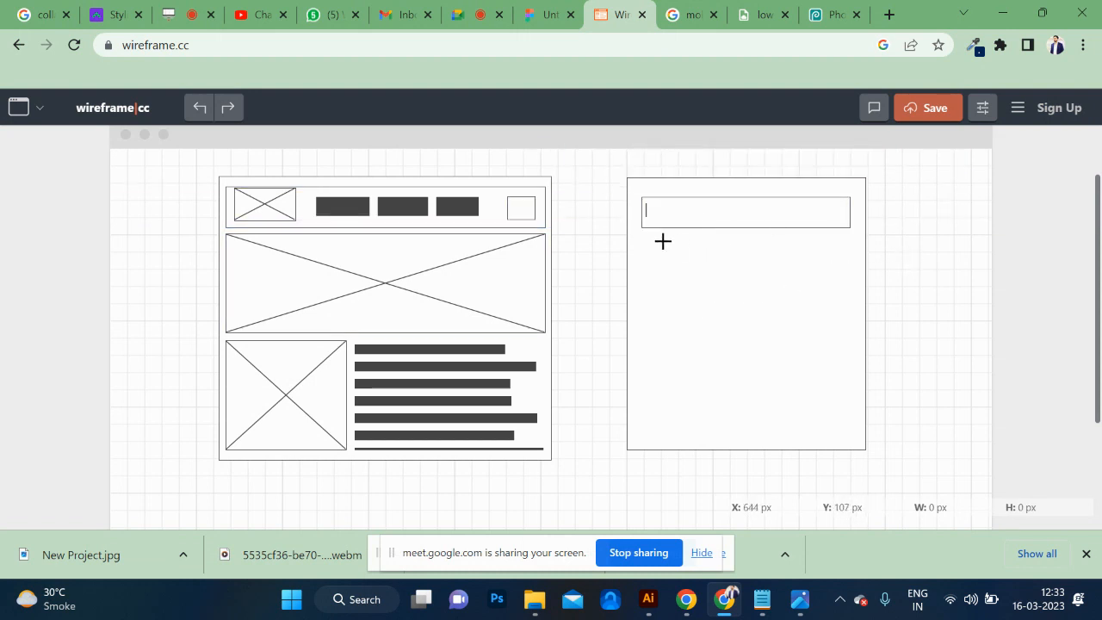
{"action": "left_click_drag", "start_coordinate": [645, 238], "coordinate": [851, 277]}
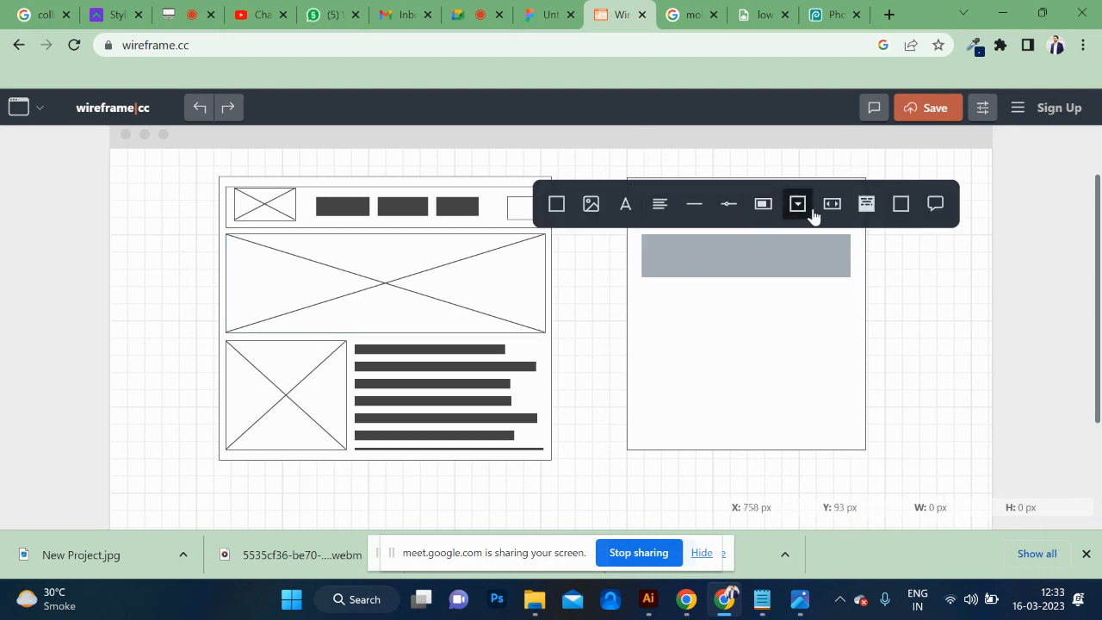
{"action": "left_click", "coordinate": [865, 209]}
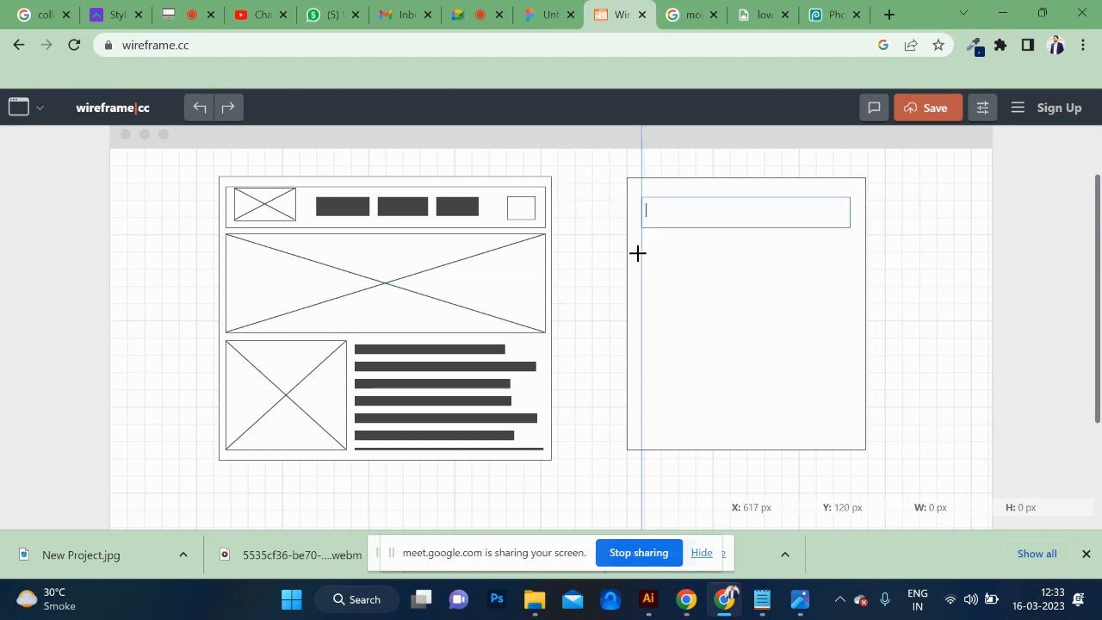
{"action": "mouse_move", "coordinate": [641, 243]}
{"action": "left_mouse_down"}
{"action": "mouse_move", "coordinate": [859, 276]}
{"action": "mouse_move", "coordinate": [849, 267]}
{"action": "left_mouse_up"}
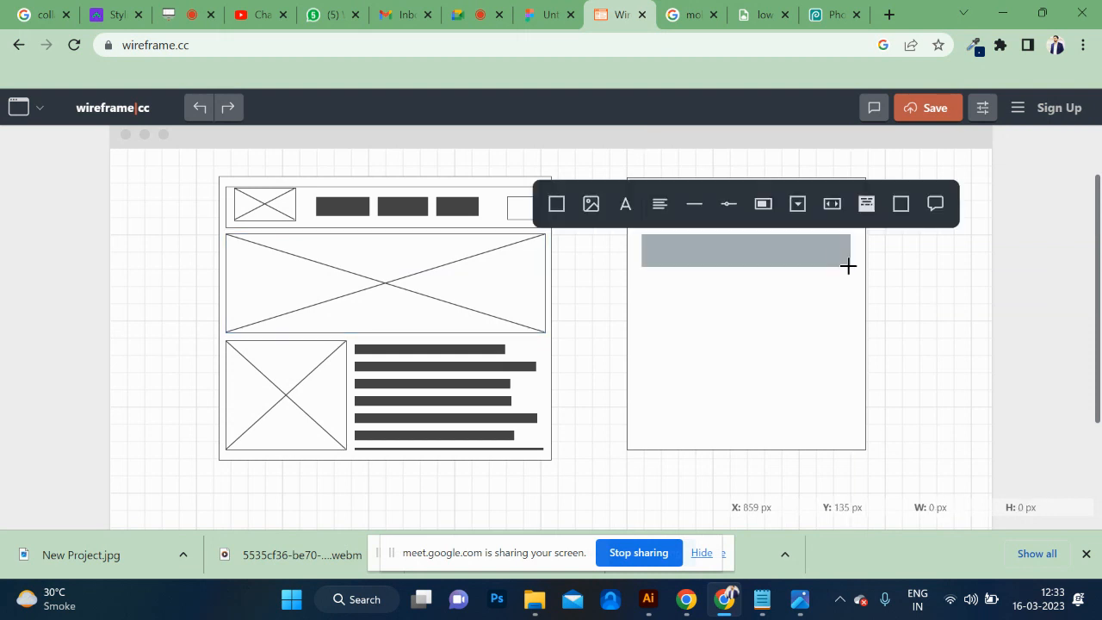
{"action": "left_click", "coordinate": [901, 207]}
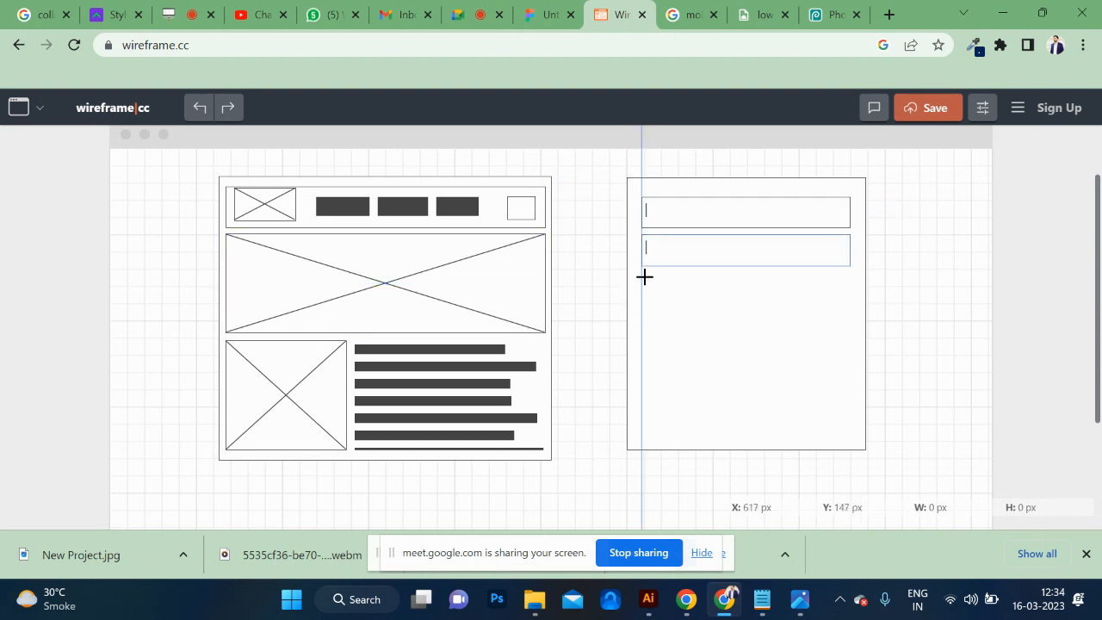
Add a third text input field below the other two and a small left-aligned rectangle beneath it as the form's button.
{"action": "left_click_drag", "start_coordinate": [643, 276], "coordinate": [848, 313]}
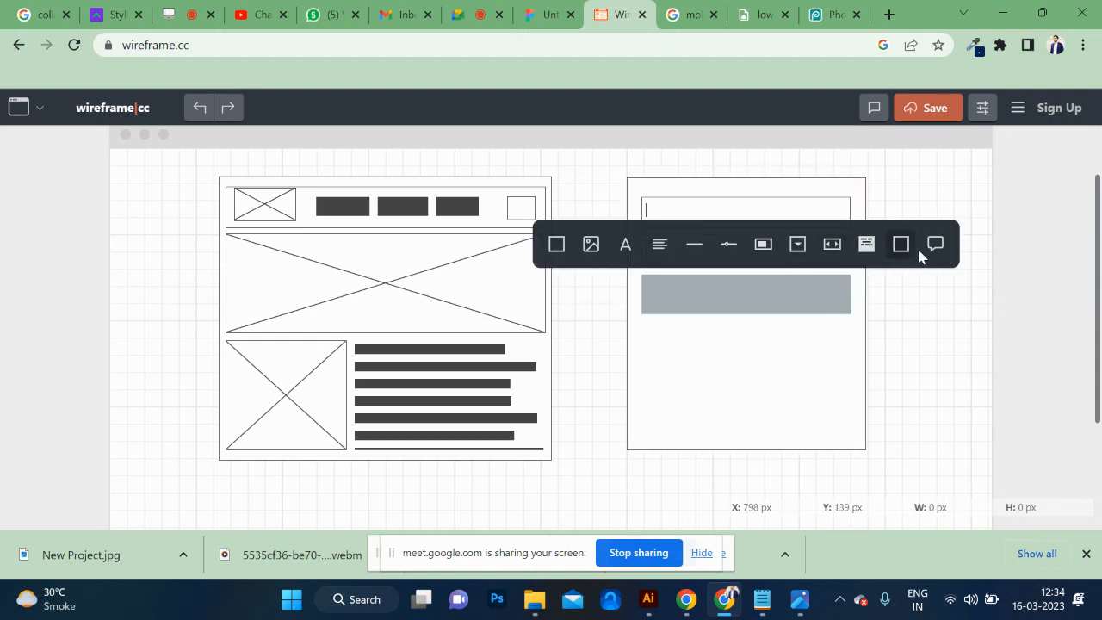
{"action": "left_click", "coordinate": [911, 249]}
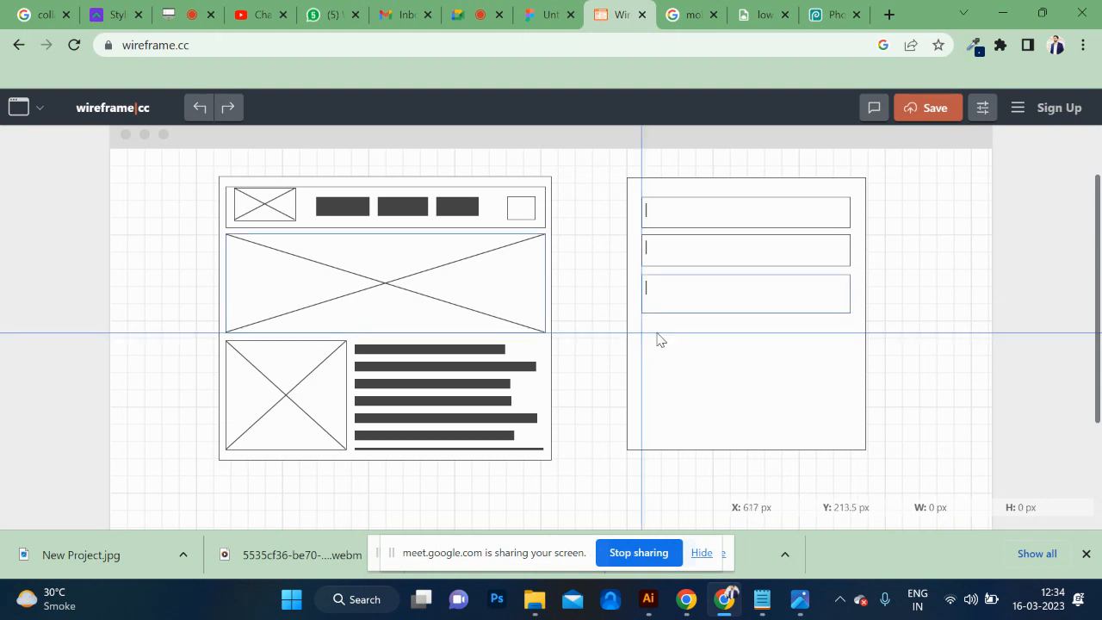
{"action": "left_click_drag", "start_coordinate": [657, 336], "coordinate": [741, 371]}
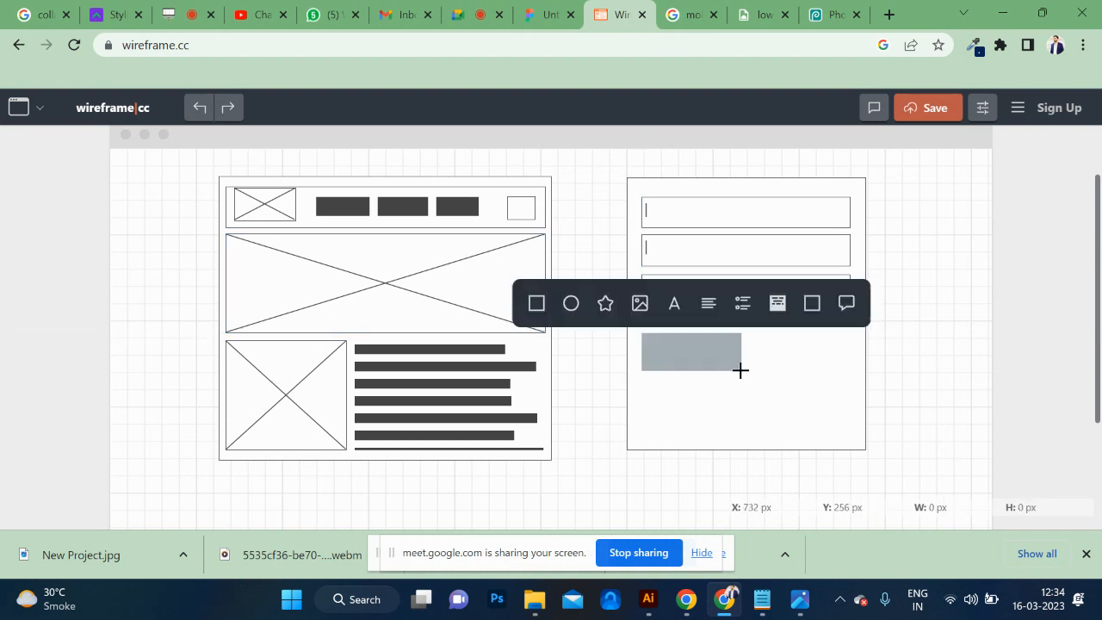
{"action": "left_click", "coordinate": [539, 306]}
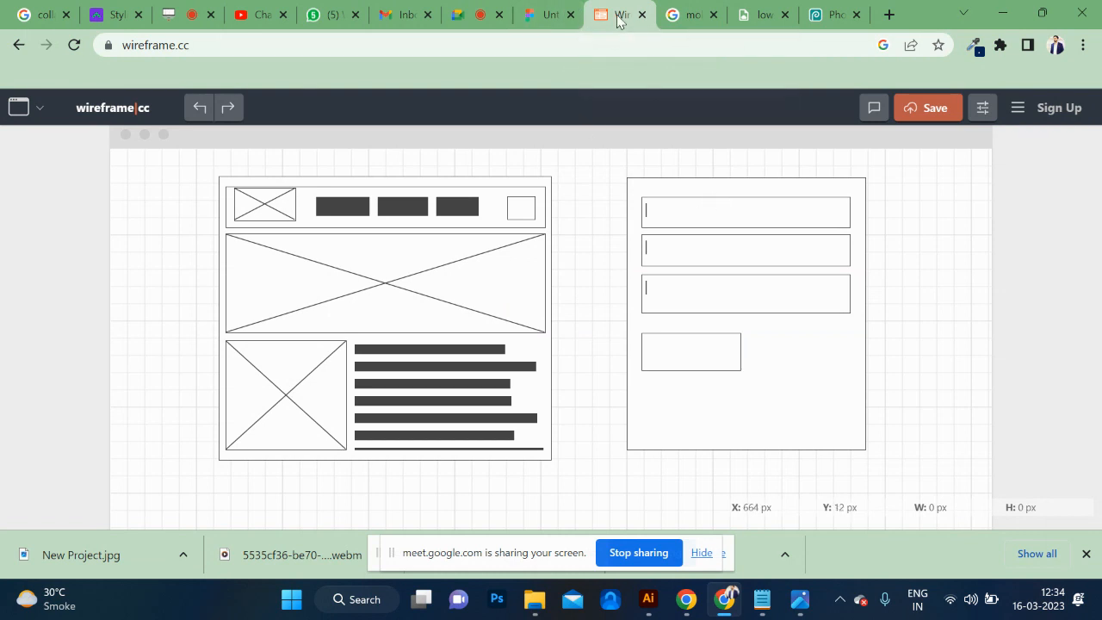
Load figma.com in the wireframe.cc tab, leaving the site without saving the wireframe.
{"action": "left_click", "coordinate": [523, 48]}
{"action": "type", "text": "fim"}
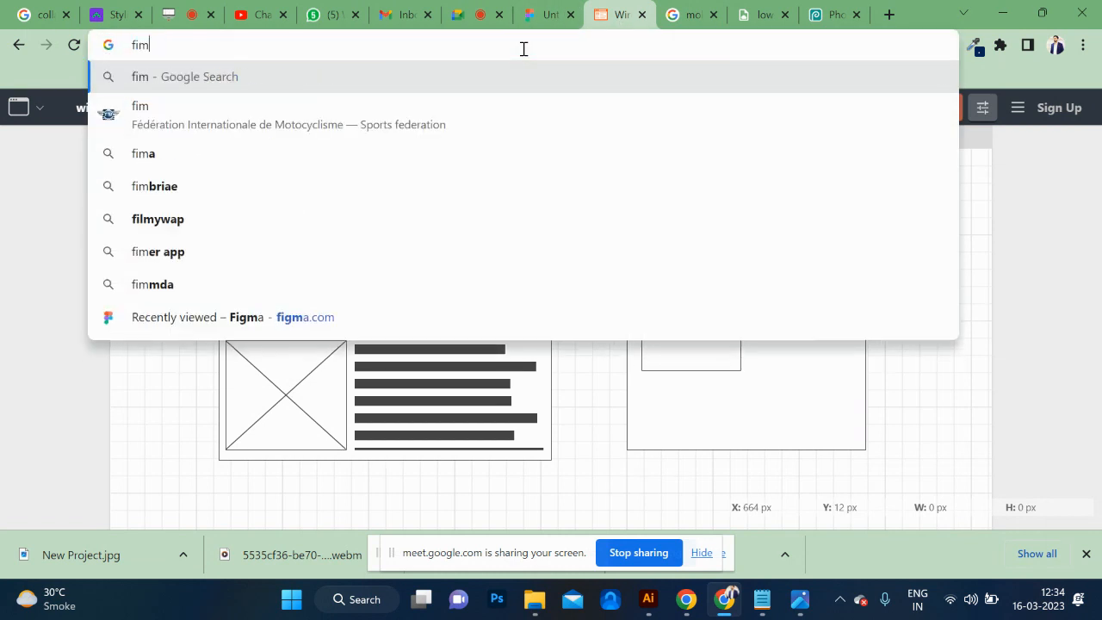
{"action": "key", "text": "BackSpace"}
{"action": "key", "text": "BackSpace"}
{"action": "type", "text": "ui"}
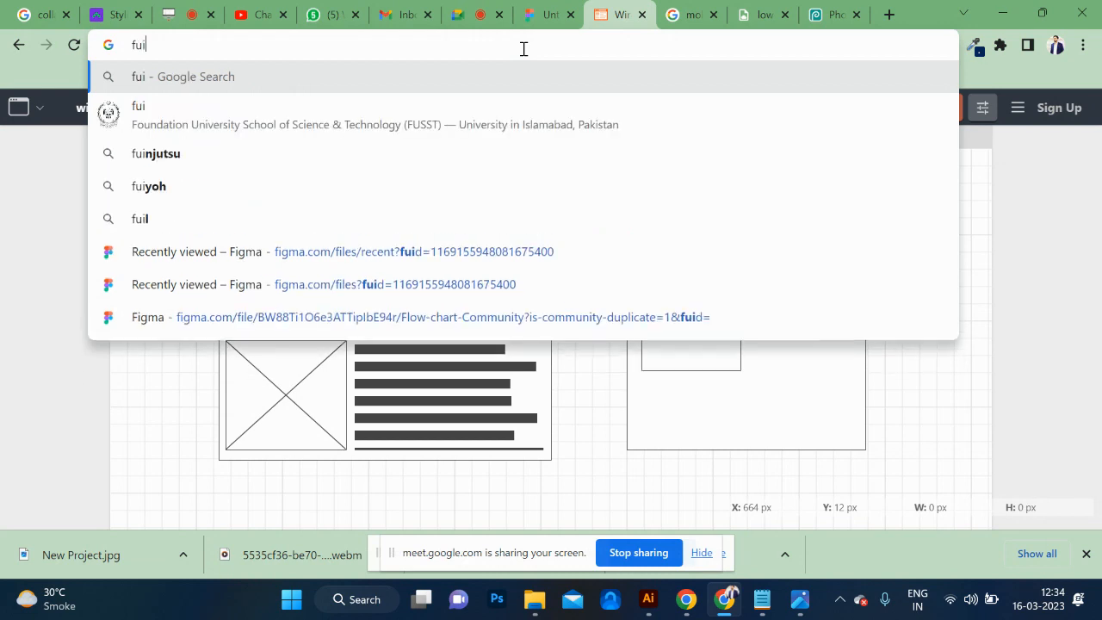
{"action": "key", "text": "BackSpace"}
{"action": "key", "text": "BackSpace"}
{"action": "type", "text": "ig"}
{"action": "key", "text": "Return"}
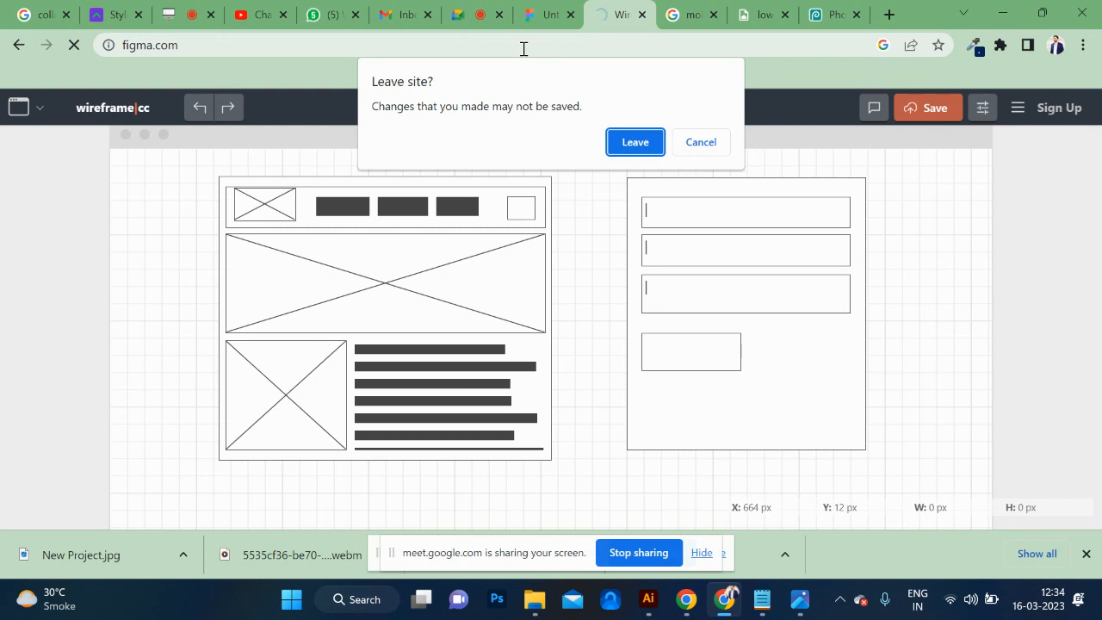
{"action": "left_click", "coordinate": [633, 143]}
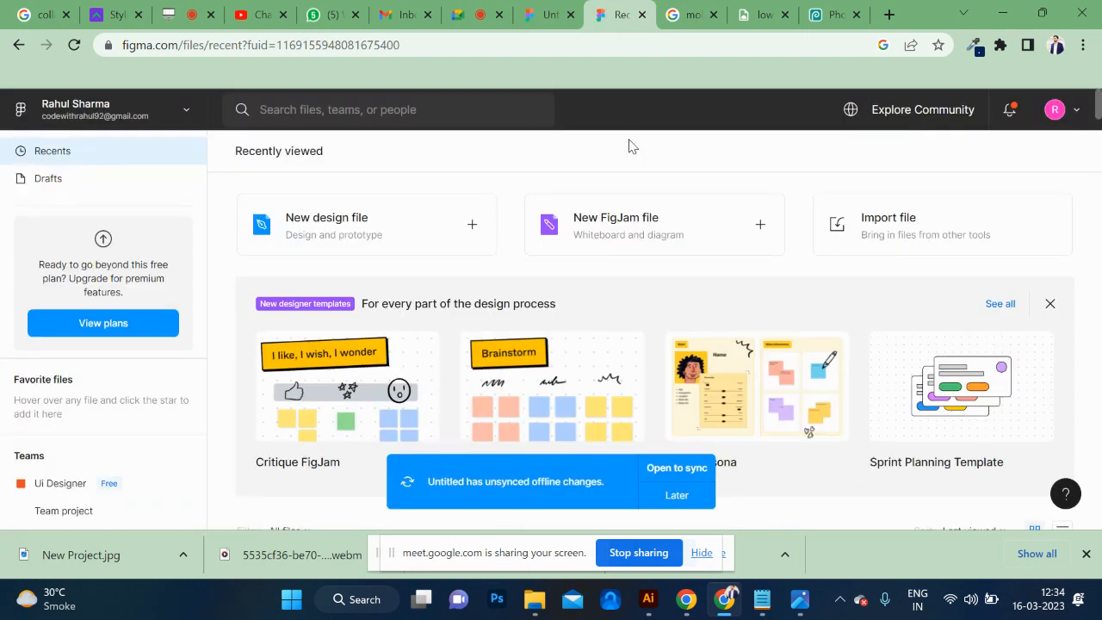
Create a new Figma design file and add a 1440×1024 Desktop frame to it.
{"action": "left_click", "coordinate": [344, 217]}
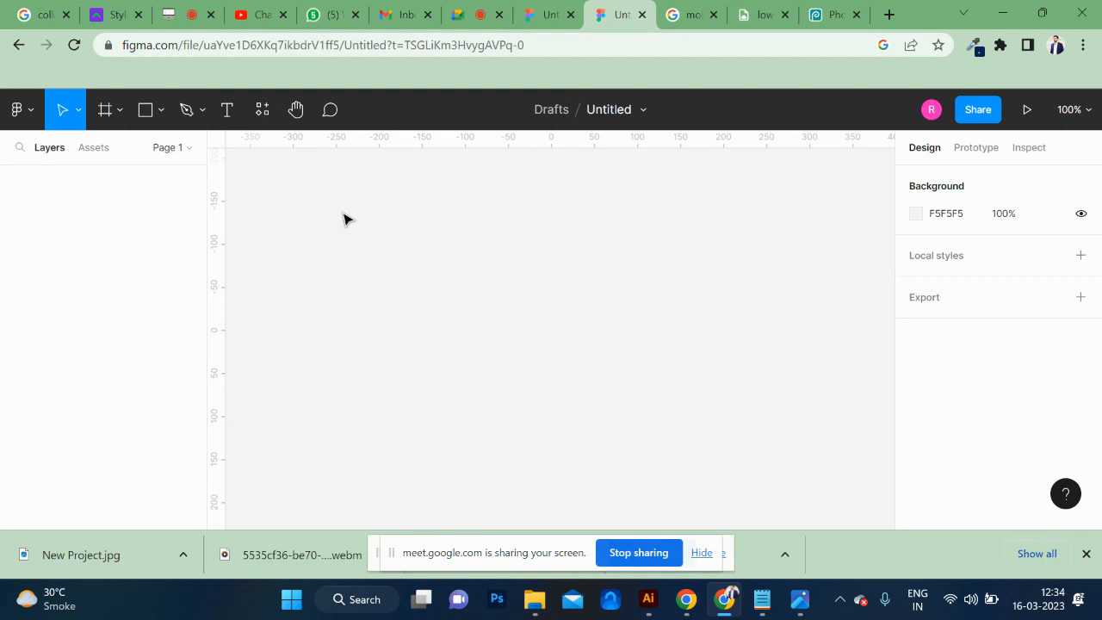
{"action": "key", "text": "f"}
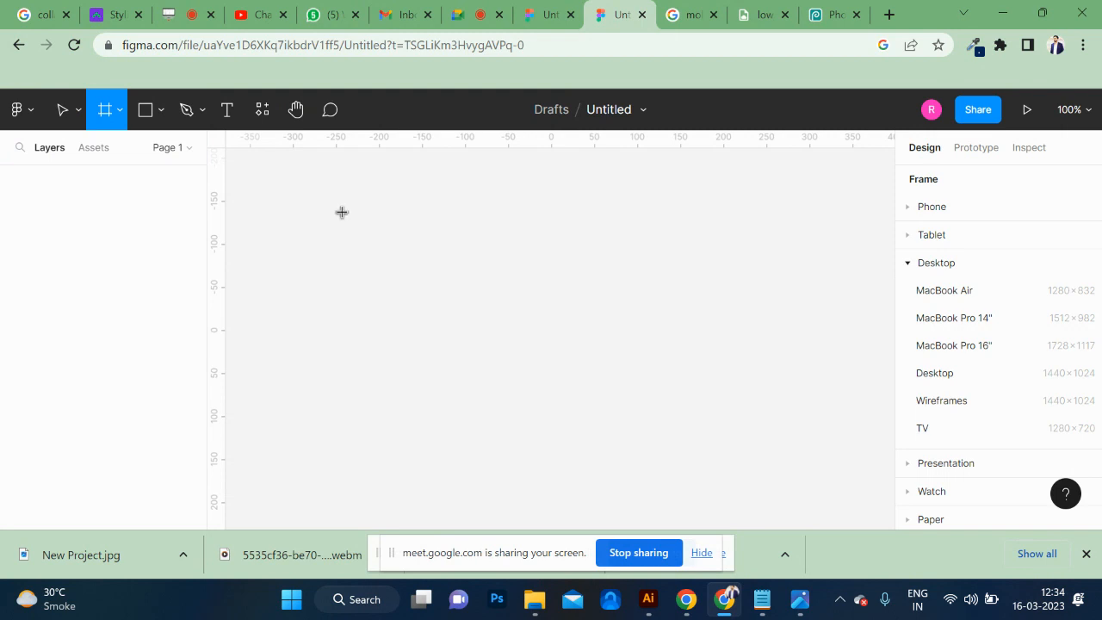
{"action": "left_click", "coordinate": [935, 378]}
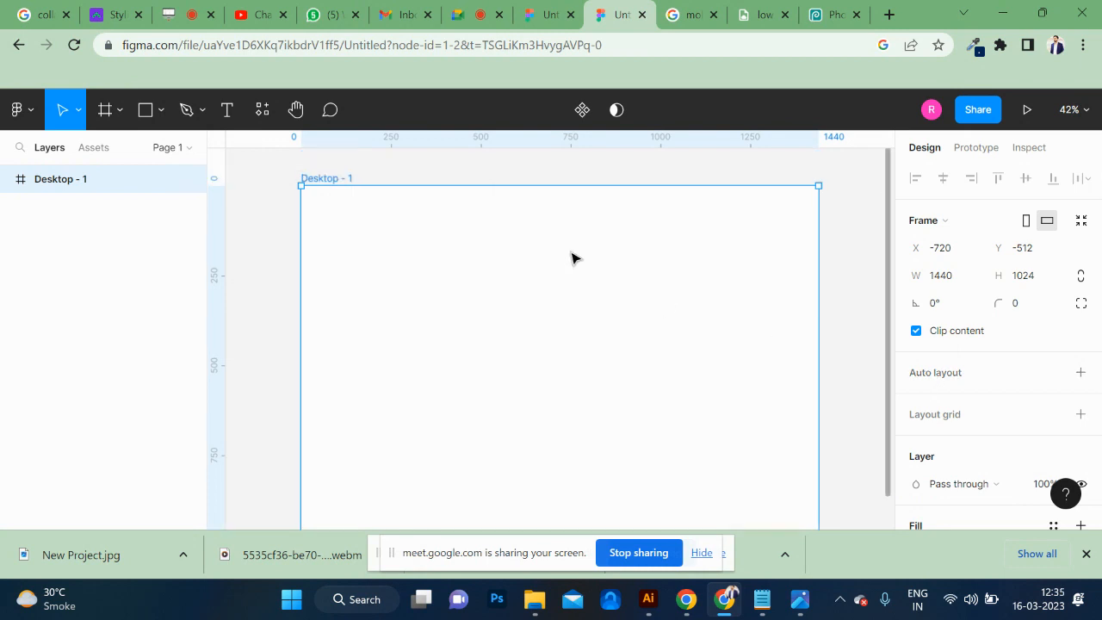
{"action": "scroll", "coordinate": [570, 256], "scroll_direction": "up", "scroll_amount": 2}
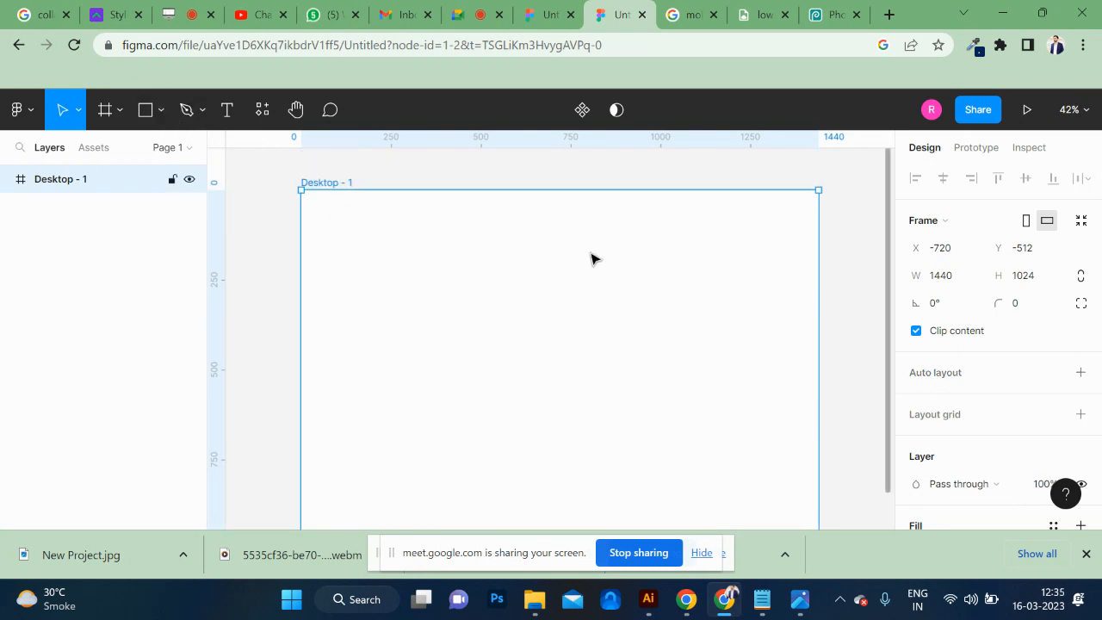
Draw a header rectangle about 1440×129 across the top of the Desktop - 1 frame and select the frame.
{"action": "key", "text": "r"}
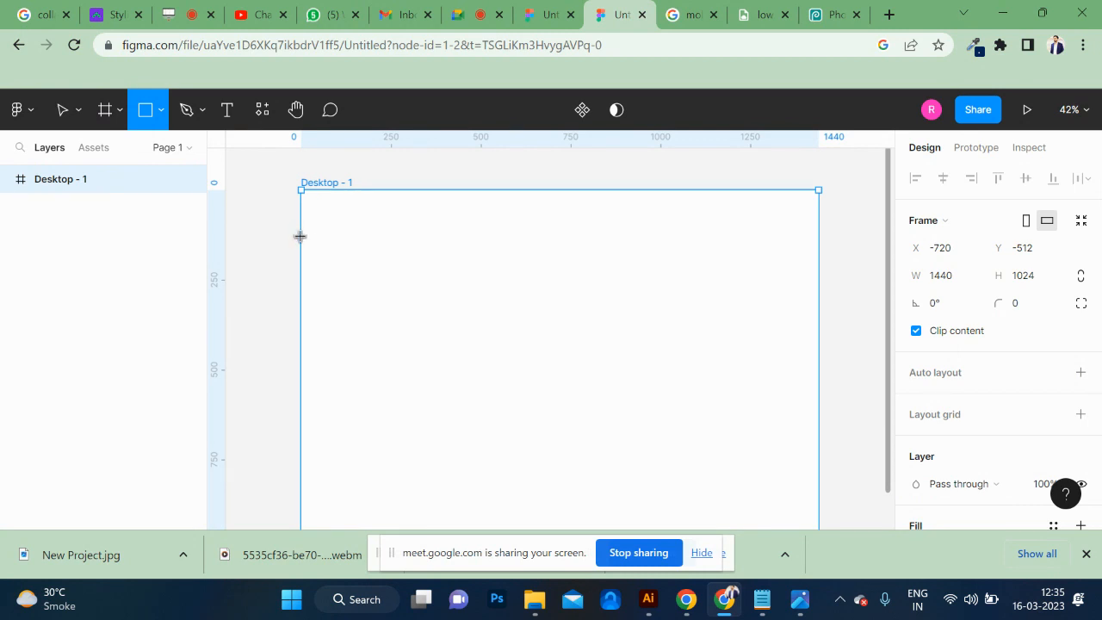
{"action": "left_click_drag", "start_coordinate": [303, 234], "coordinate": [816, 190]}
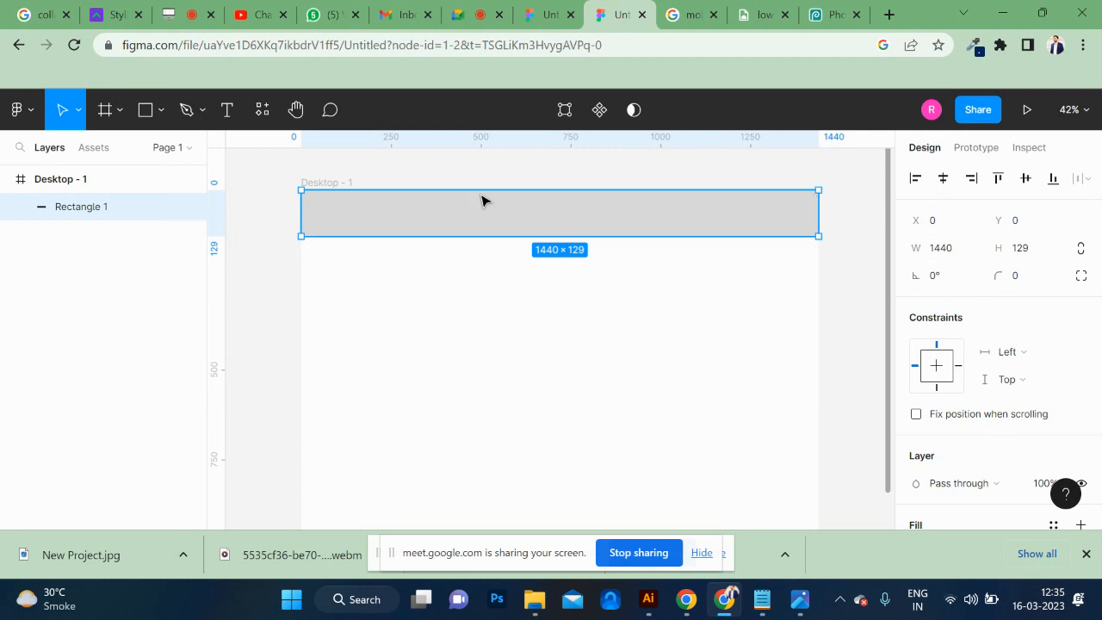
{"action": "left_click", "coordinate": [328, 188]}
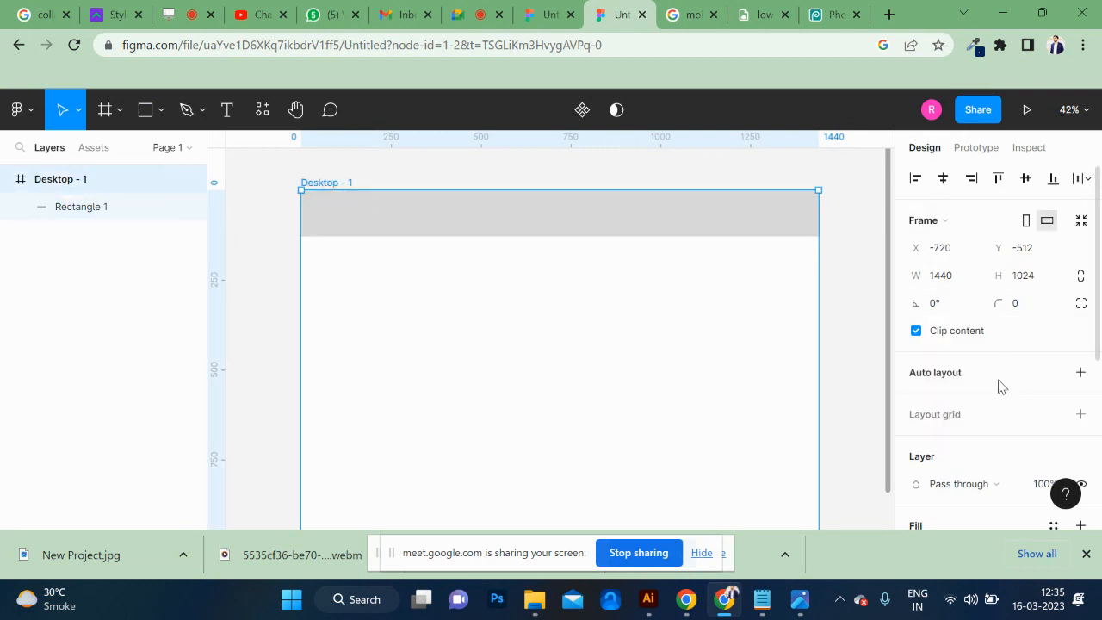
{"action": "scroll", "coordinate": [999, 394], "scroll_direction": "down", "scroll_amount": 3}
{"action": "scroll", "coordinate": [962, 393], "scroll_direction": "down", "scroll_amount": 3}
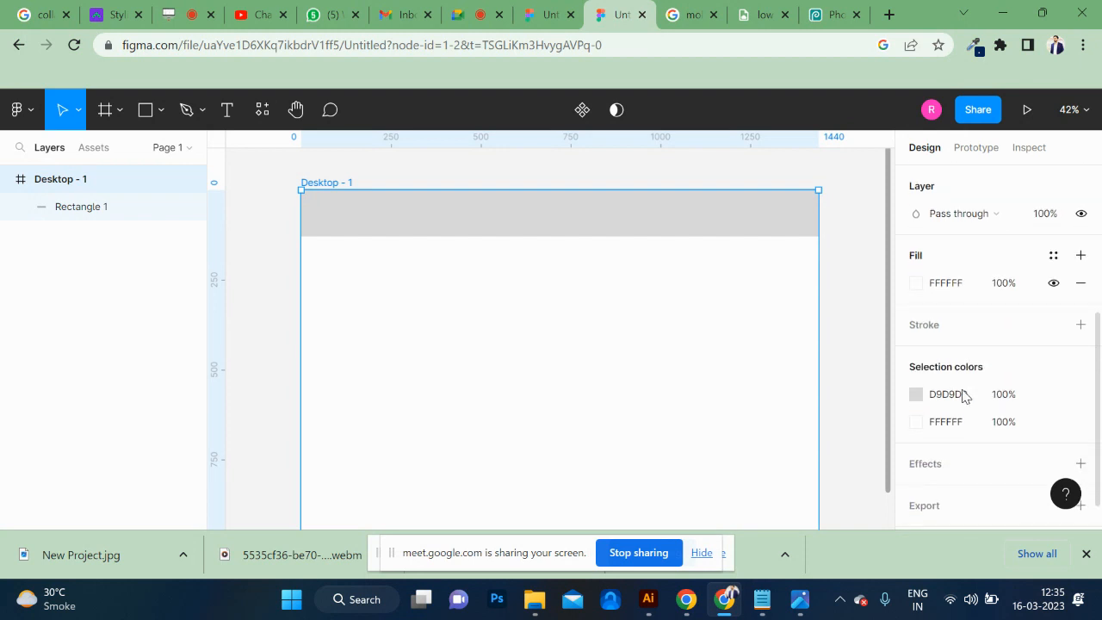
{"action": "scroll", "coordinate": [990, 367], "scroll_direction": "up", "scroll_amount": 5}
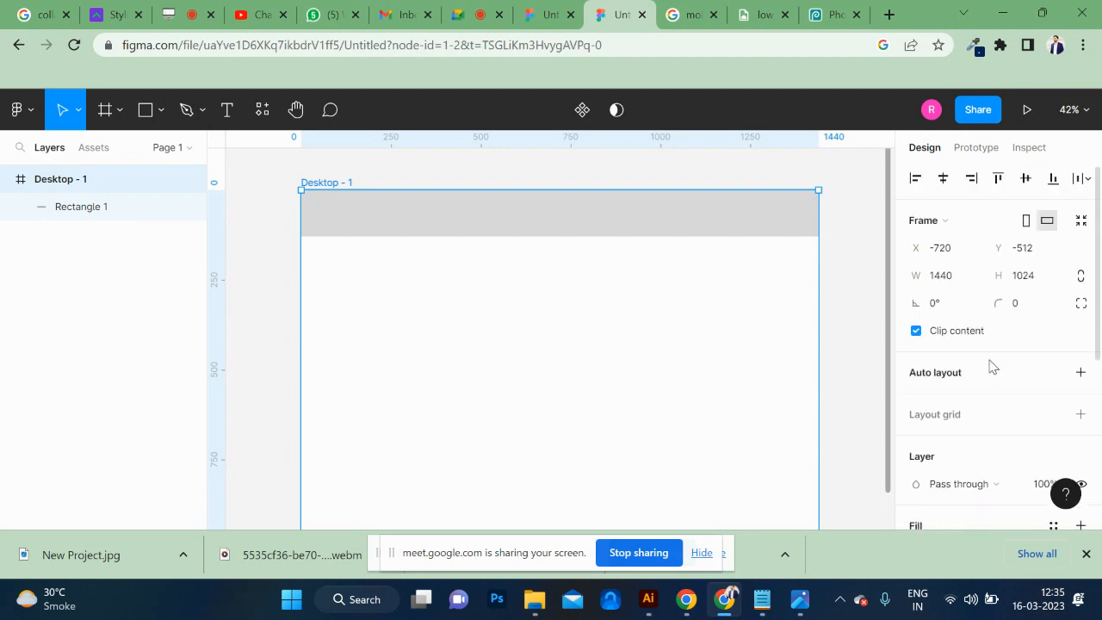
{"action": "left_click", "coordinate": [1079, 374]}
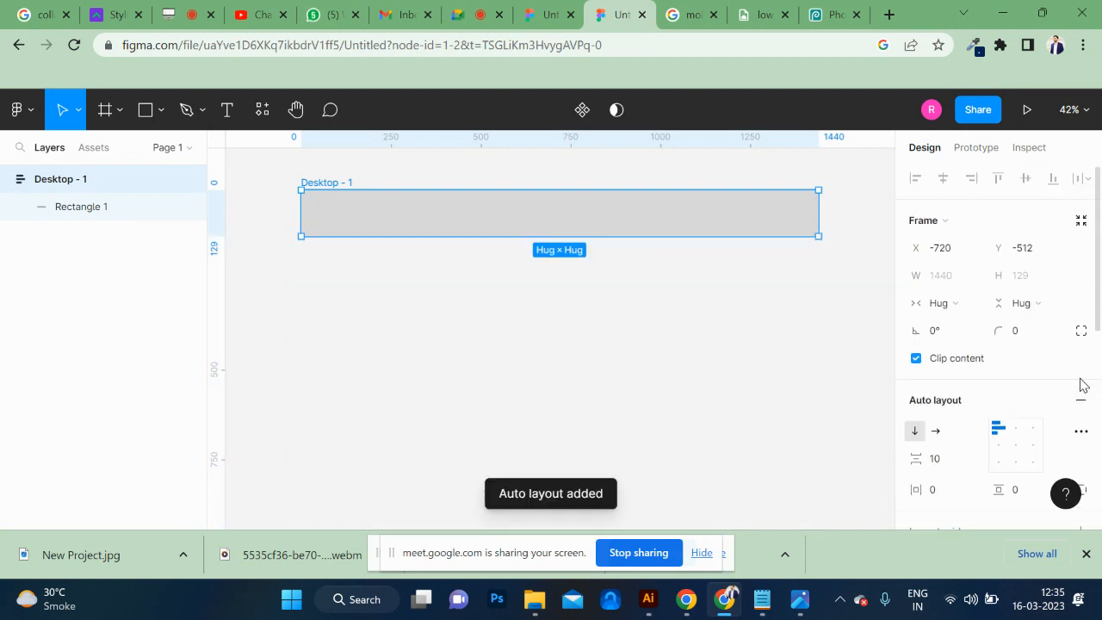
{"action": "key", "text": "ctrl+z"}
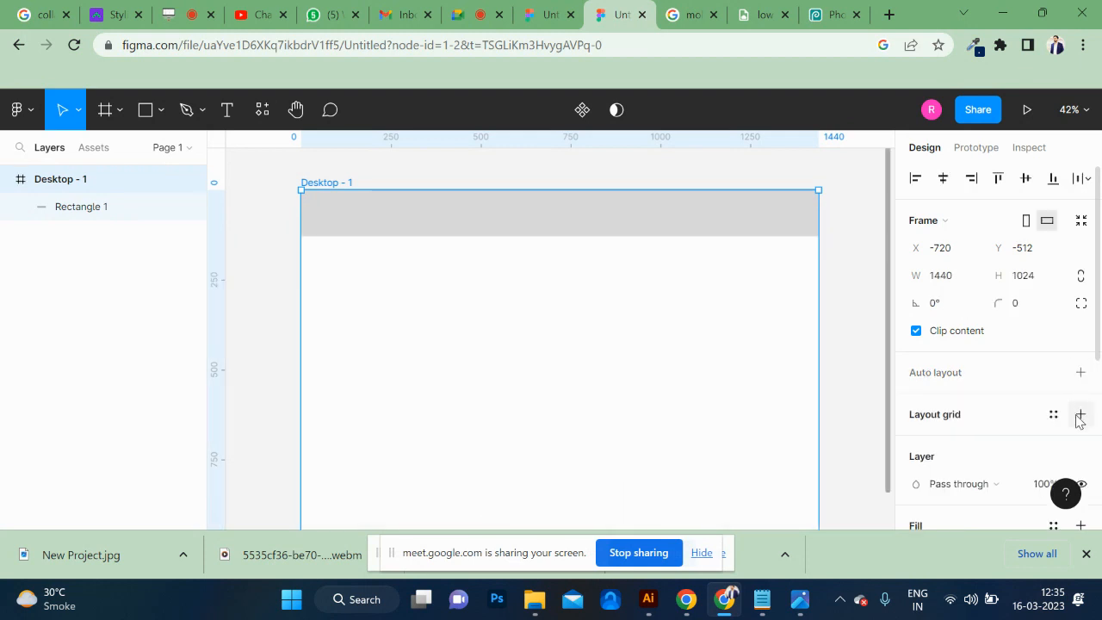
Add a column layout grid to the Desktop - 1 frame with a count of 12 and a margin of 100.
{"action": "left_click", "coordinate": [1080, 414]}
{"action": "left_click", "coordinate": [917, 443]}
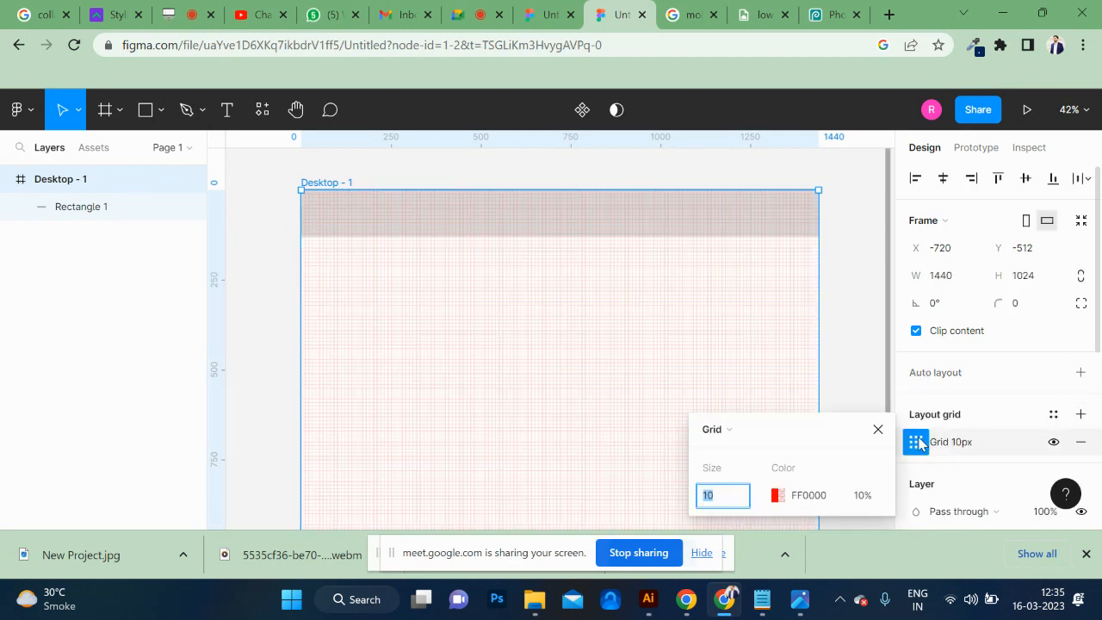
{"action": "left_click", "coordinate": [738, 431]}
{"action": "left_click", "coordinate": [741, 450]}
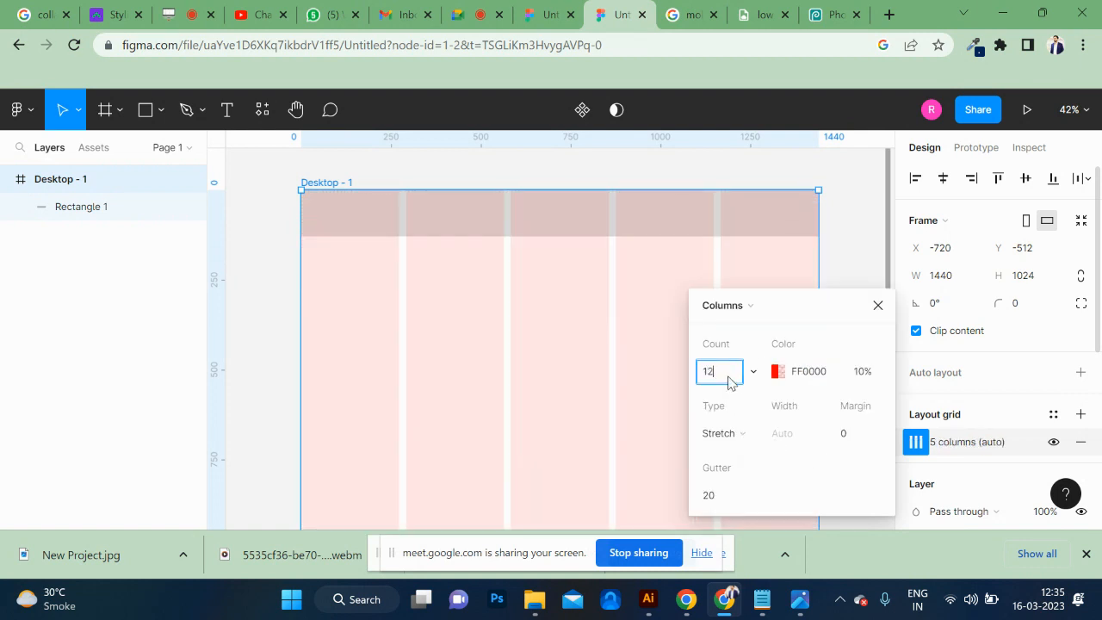
{"action": "key", "text": "Return"}
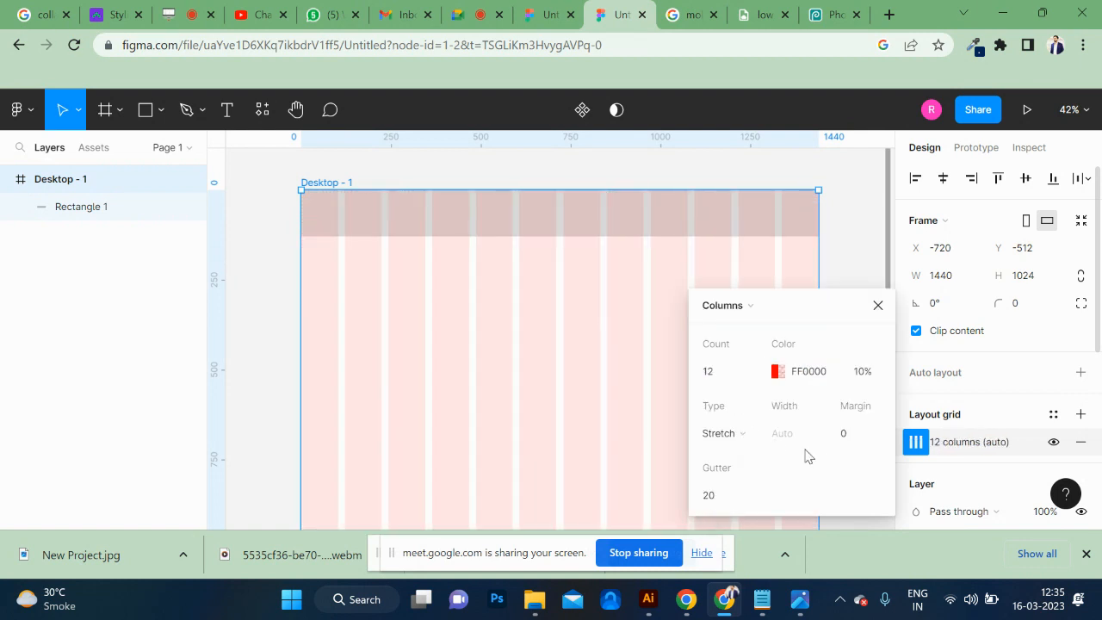
{"action": "left_click", "coordinate": [860, 438]}
{"action": "key", "text": "Return"}
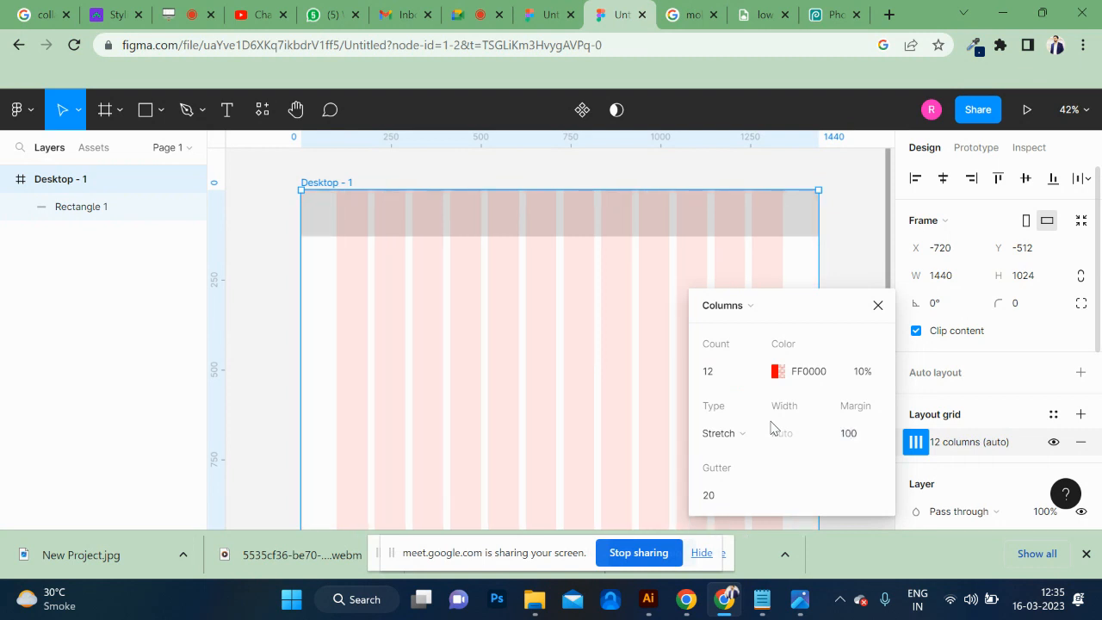
{"action": "left_click", "coordinate": [490, 341]}
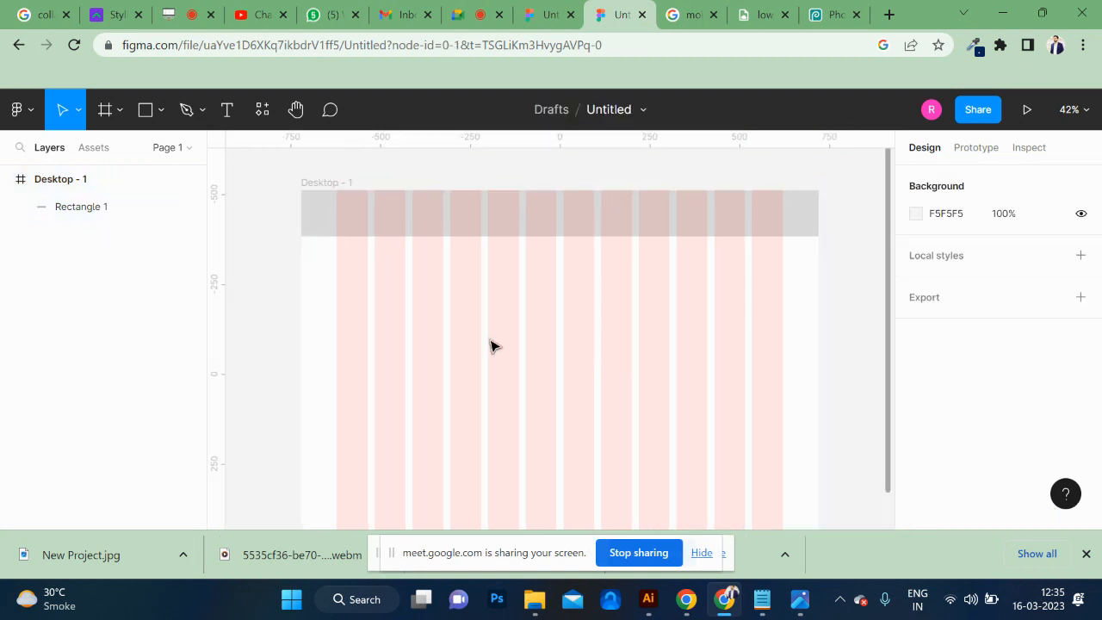
Set the height of the full-width header rectangle to 120.
{"action": "left_click", "coordinate": [530, 231]}
{"action": "left_click", "coordinate": [529, 231]}
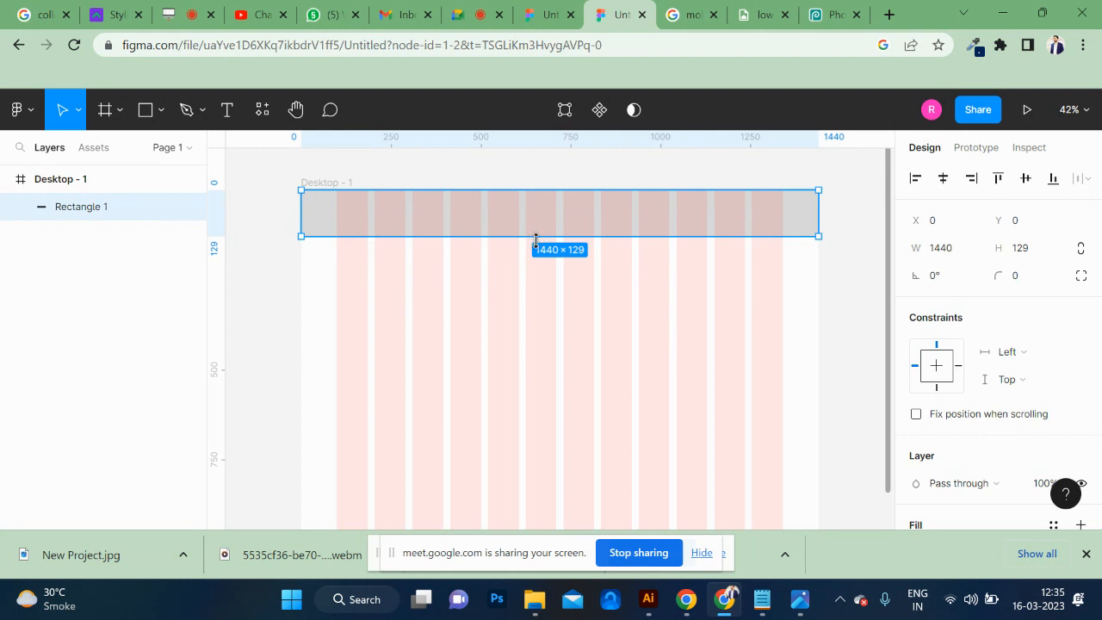
{"action": "left_click_drag", "start_coordinate": [536, 240], "coordinate": [536, 243]}
{"action": "left_click", "coordinate": [1029, 248]}
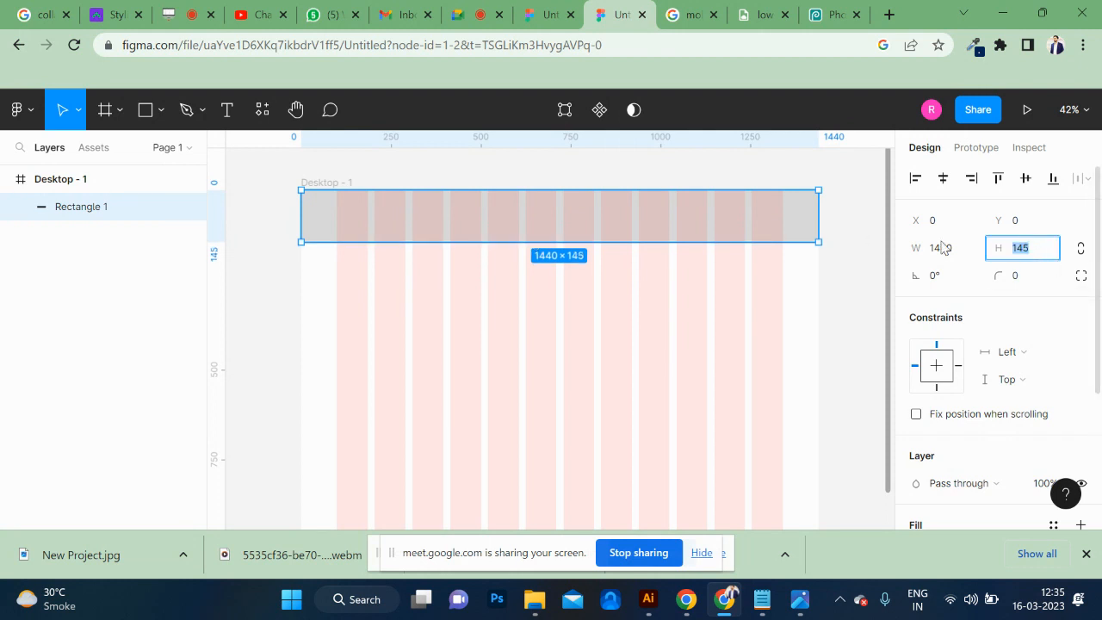
{"action": "type", "text": "120"}
{"action": "key", "text": "Return"}
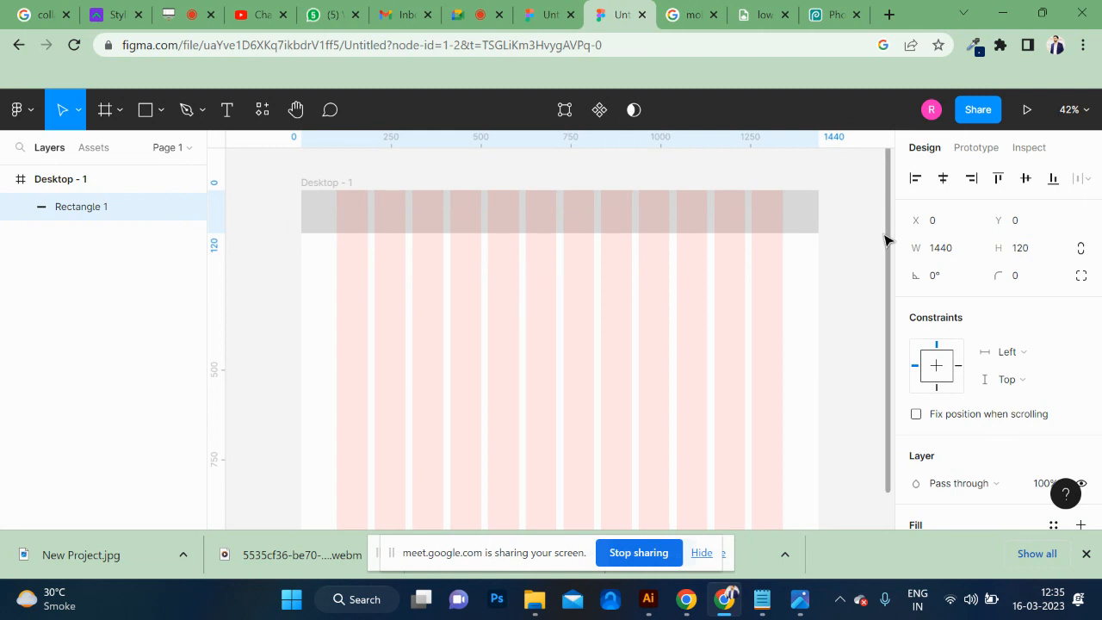
Draw a rectangle about 190×80 inside the header, spanning the first two grid columns.
{"action": "key", "text": "ctrl+0"}
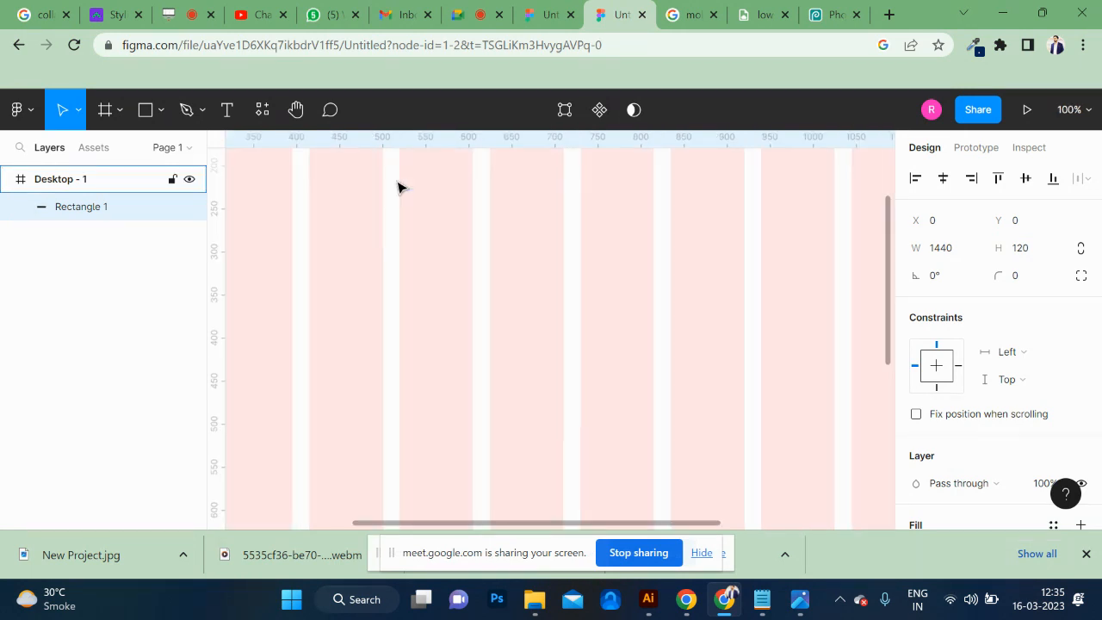
{"action": "scroll", "coordinate": [402, 188], "scroll_direction": "up", "scroll_amount": 4}
{"action": "scroll", "coordinate": [402, 189], "scroll_direction": "left", "scroll_amount": 6}
{"action": "scroll", "coordinate": [402, 189], "scroll_direction": "right", "scroll_amount": 1}
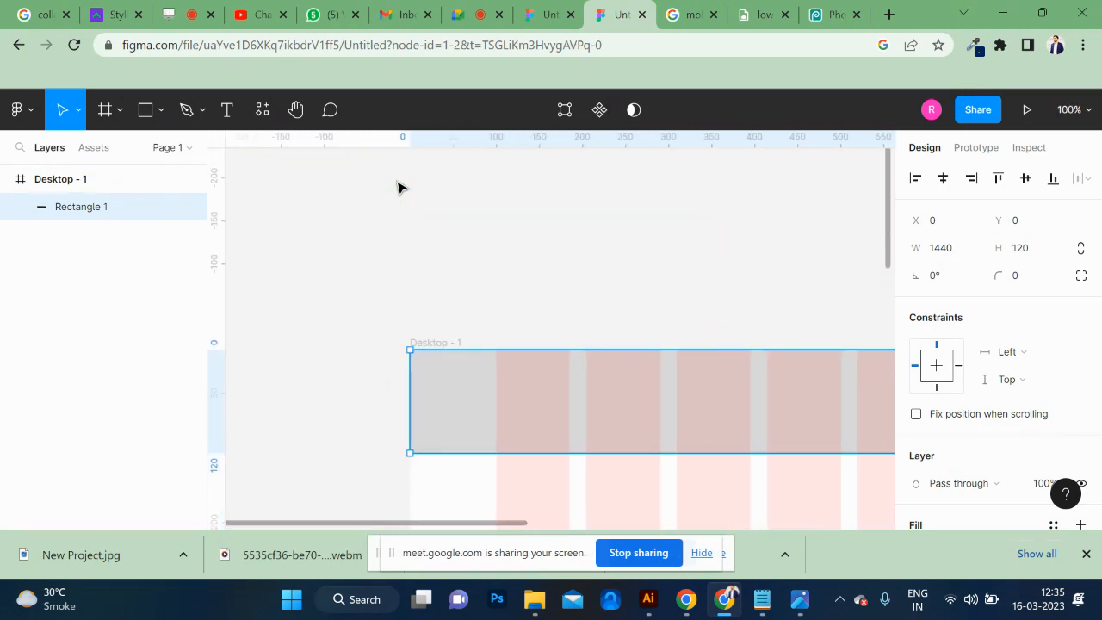
{"action": "scroll", "coordinate": [398, 187], "scroll_direction": "down", "scroll_amount": 1}
{"action": "scroll", "coordinate": [398, 188], "scroll_direction": "right", "scroll_amount": 1}
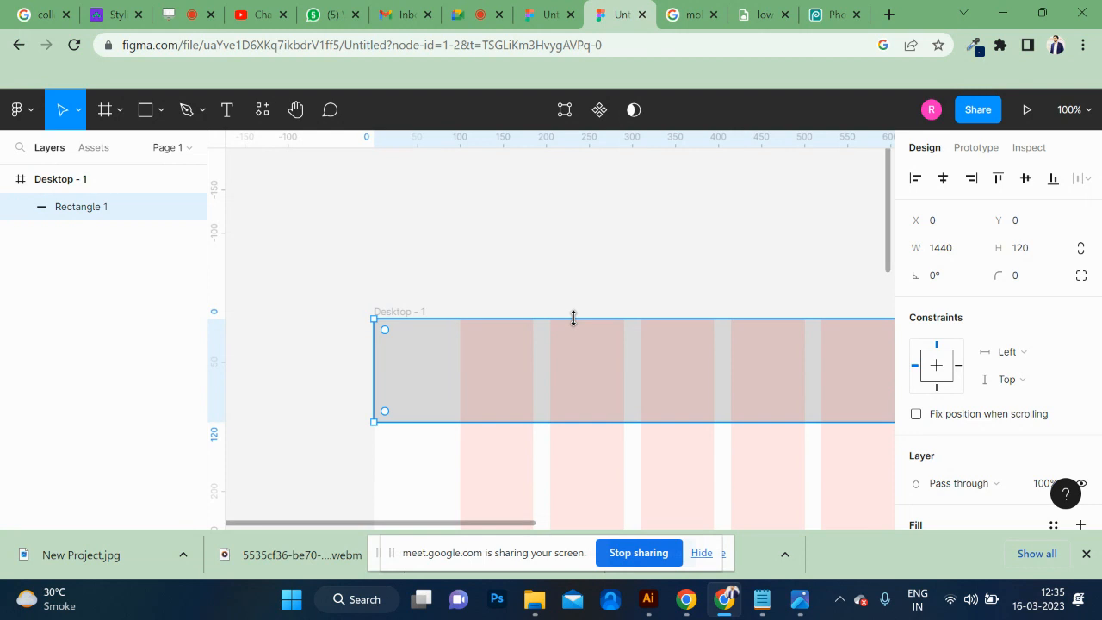
{"action": "scroll", "coordinate": [574, 319], "scroll_direction": "right", "scroll_amount": 2}
{"action": "scroll", "coordinate": [573, 319], "scroll_direction": "down", "scroll_amount": 1}
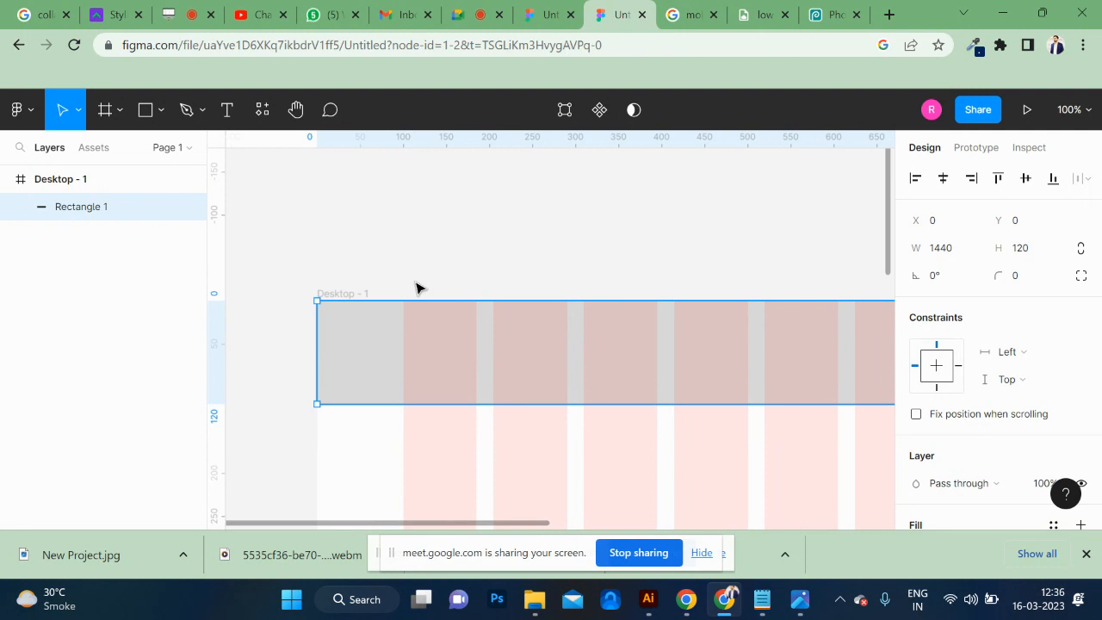
{"action": "left_click", "coordinate": [143, 113]}
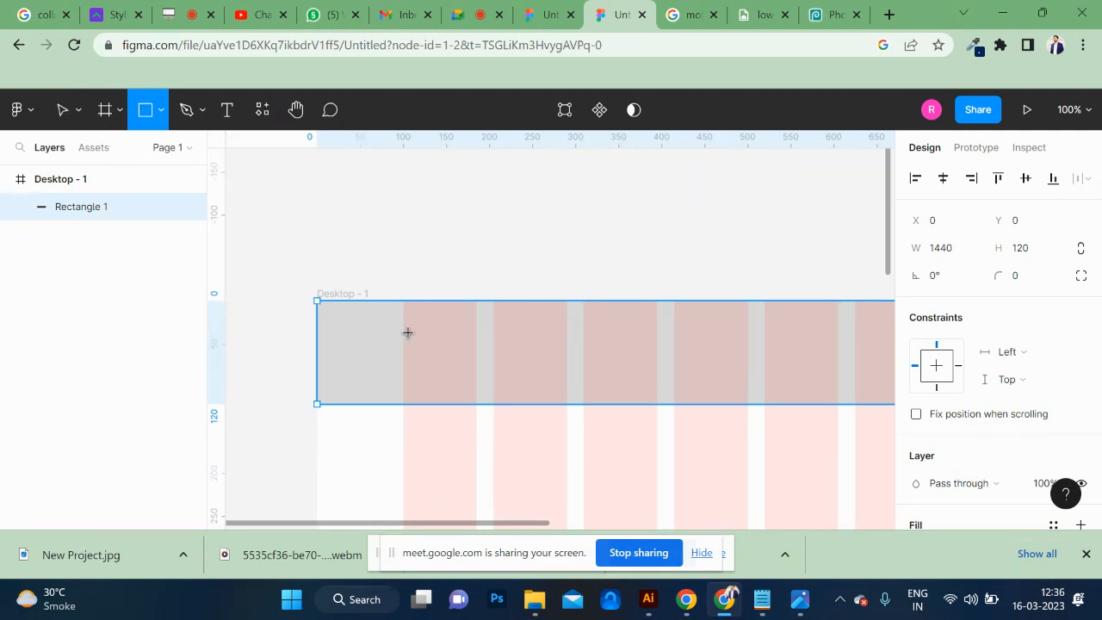
{"action": "left_click_drag", "start_coordinate": [403, 322], "coordinate": [566, 389]}
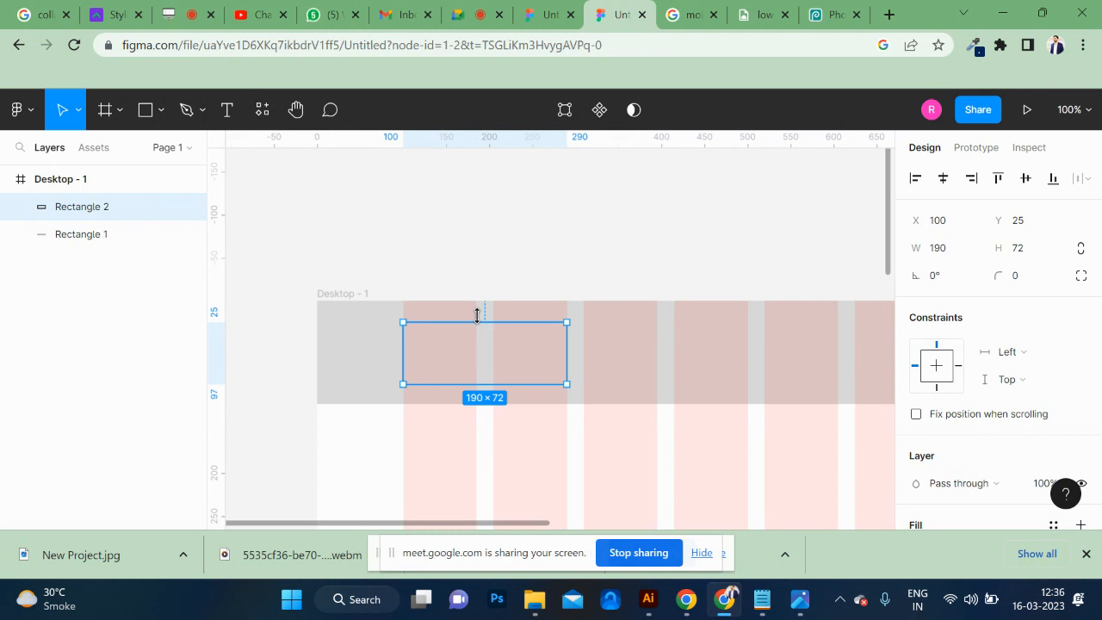
{"action": "left_click_drag", "start_coordinate": [477, 316], "coordinate": [477, 316]}
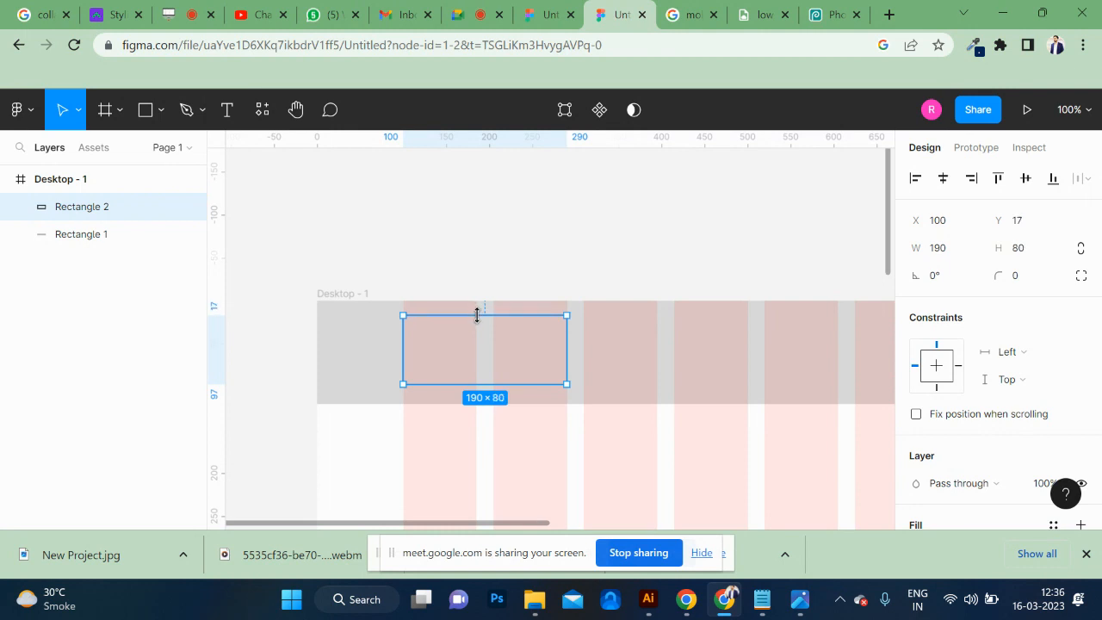
{"action": "left_click", "coordinate": [162, 112]}
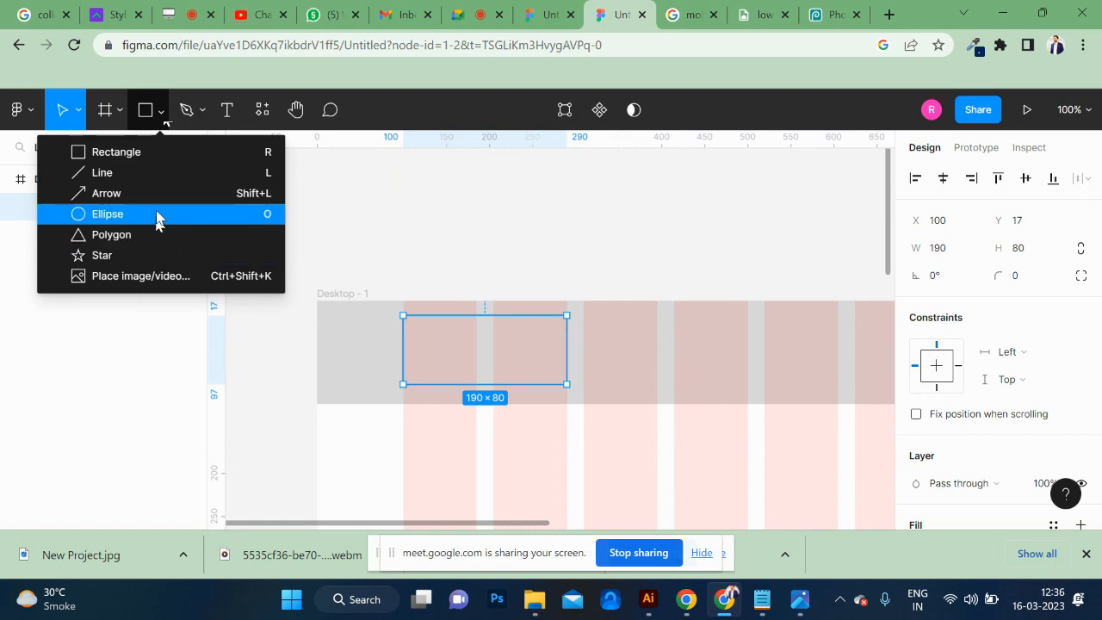
{"action": "left_click", "coordinate": [504, 373]}
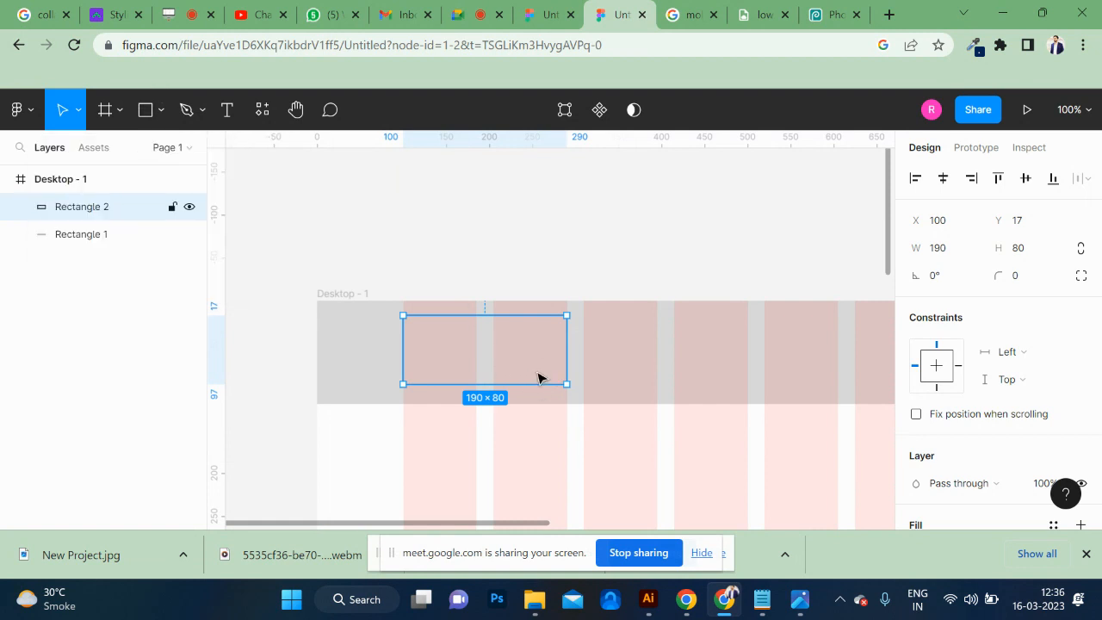
Change the fill of the small header rectangle to black, 000000.
{"action": "scroll", "coordinate": [516, 377], "scroll_direction": "right", "scroll_amount": 3}
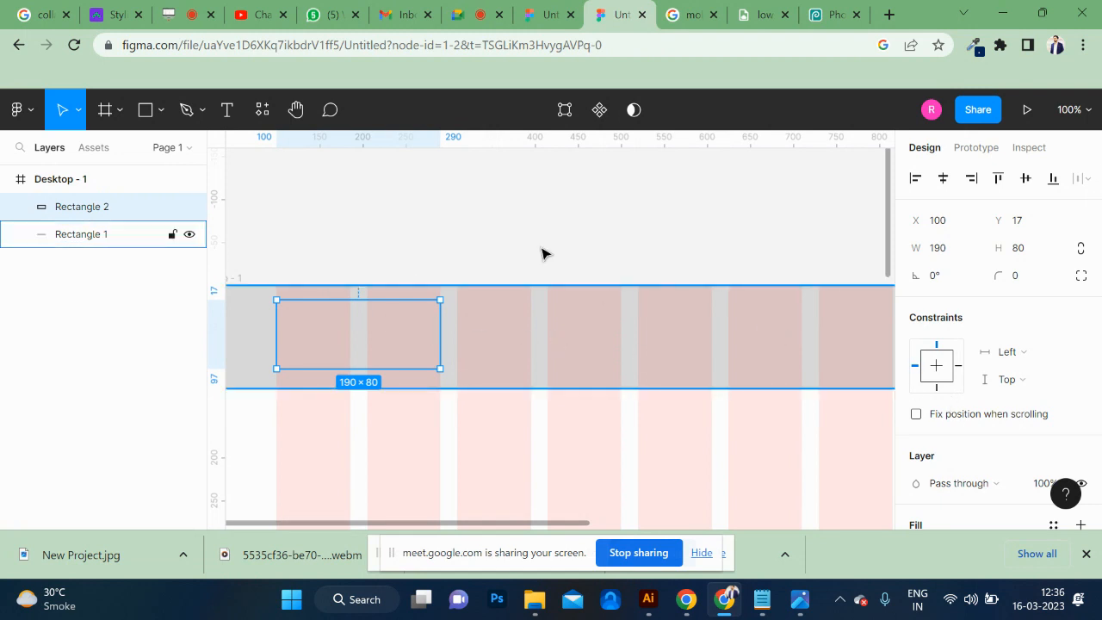
{"action": "scroll", "coordinate": [1037, 369], "scroll_direction": "down", "scroll_amount": 3}
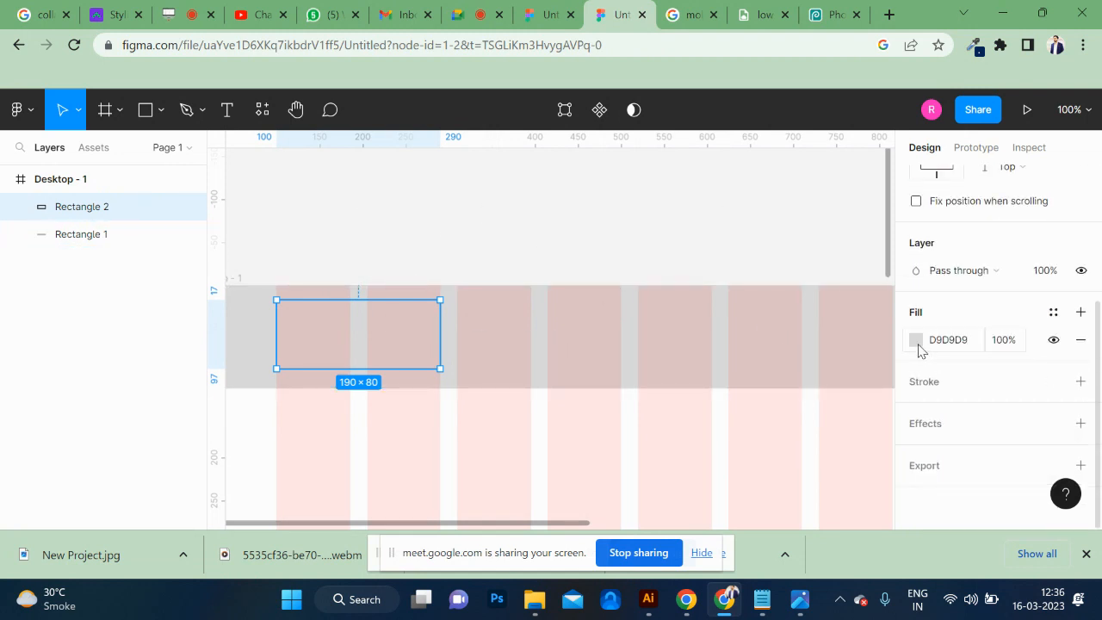
{"action": "left_click", "coordinate": [916, 340]}
{"action": "left_click_drag", "start_coordinate": [797, 312], "coordinate": [671, 408]}
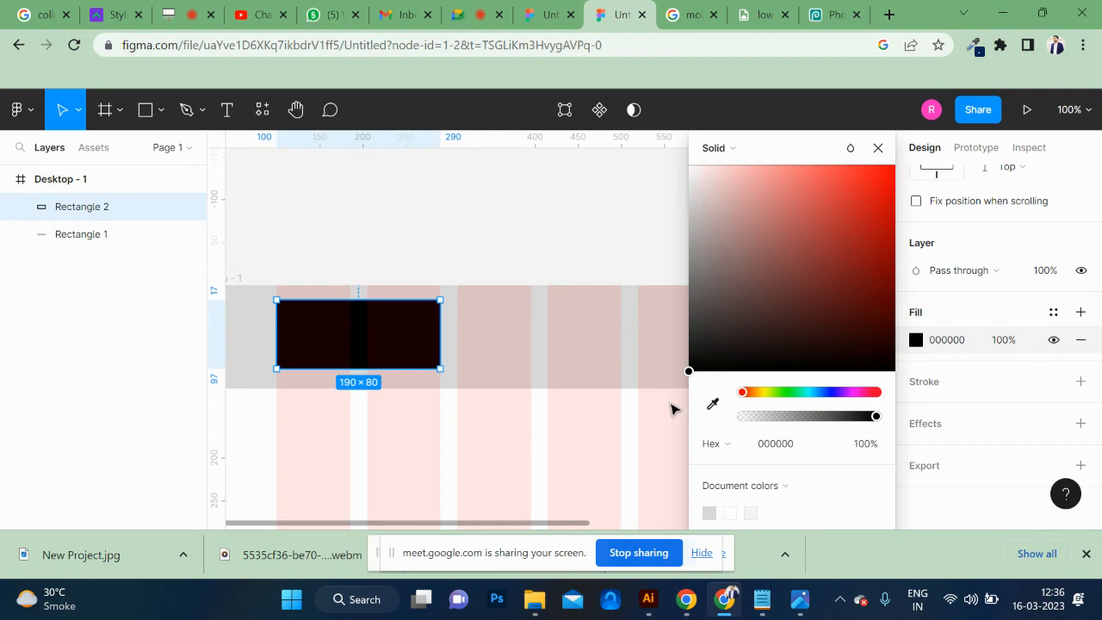
{"action": "left_click", "coordinate": [497, 209]}
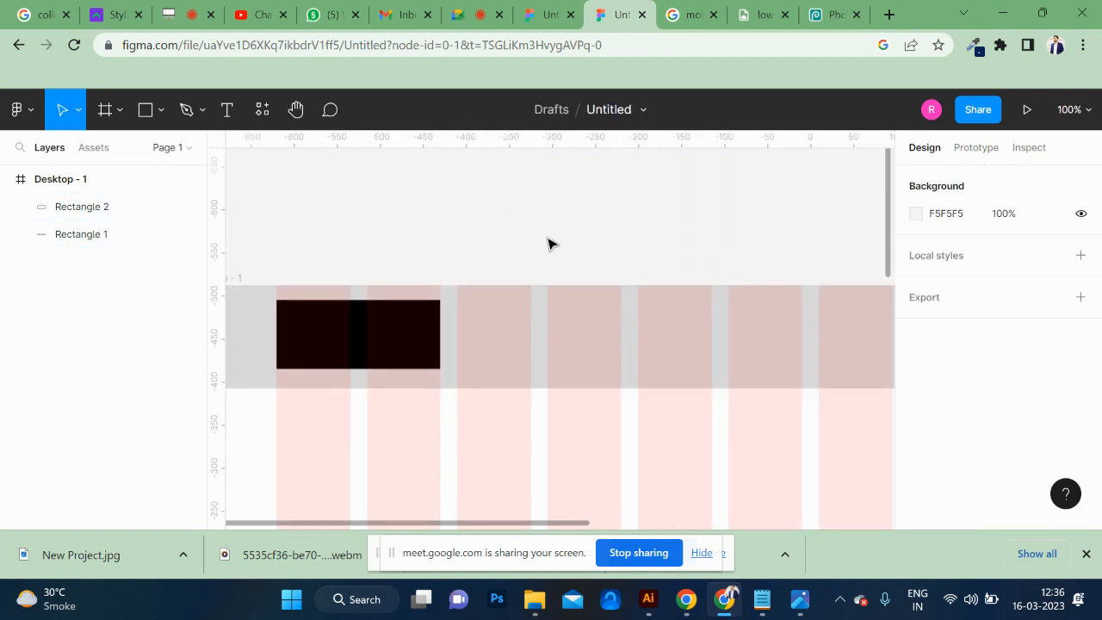
Add the text HOME in the header just beside the black rectangle.
{"action": "left_click", "coordinate": [223, 114]}
{"action": "left_click", "coordinate": [478, 329]}
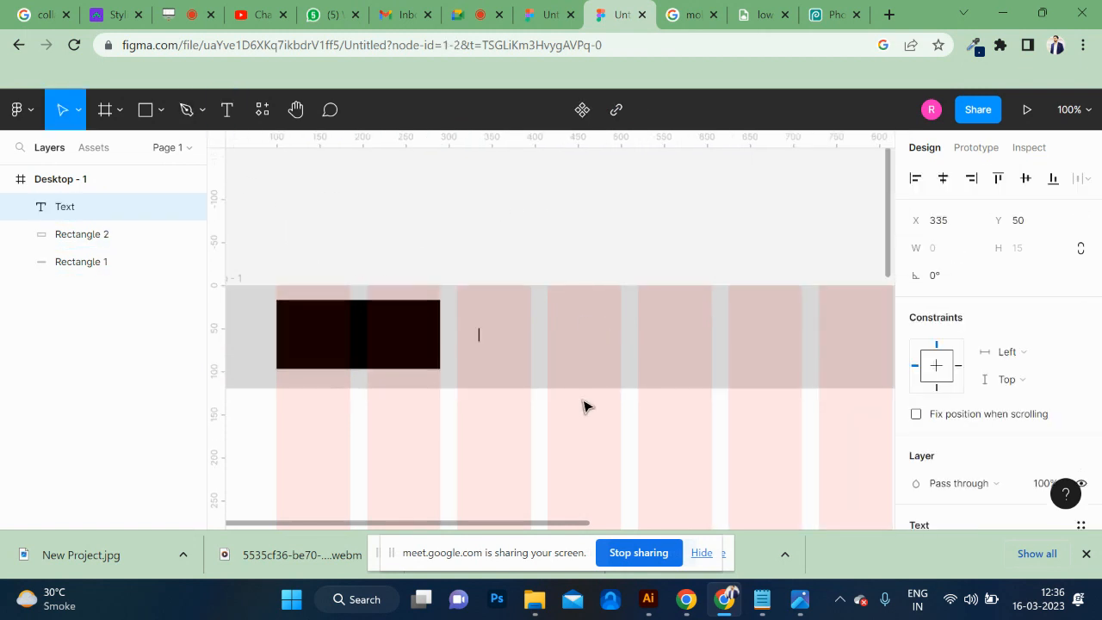
{"action": "key", "text": "Caps_Lock"}
{"action": "type", "text": "HOME"}
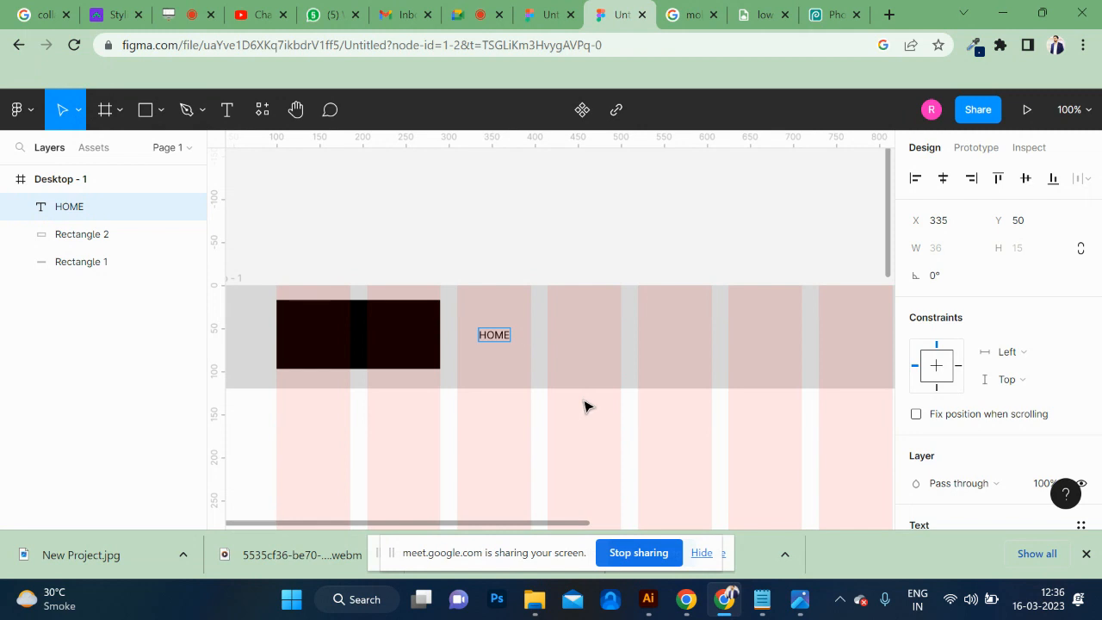
Set the font size of the HOME text to 16.
{"action": "key", "text": "Return"}
{"action": "key", "text": "ctrl+c"}
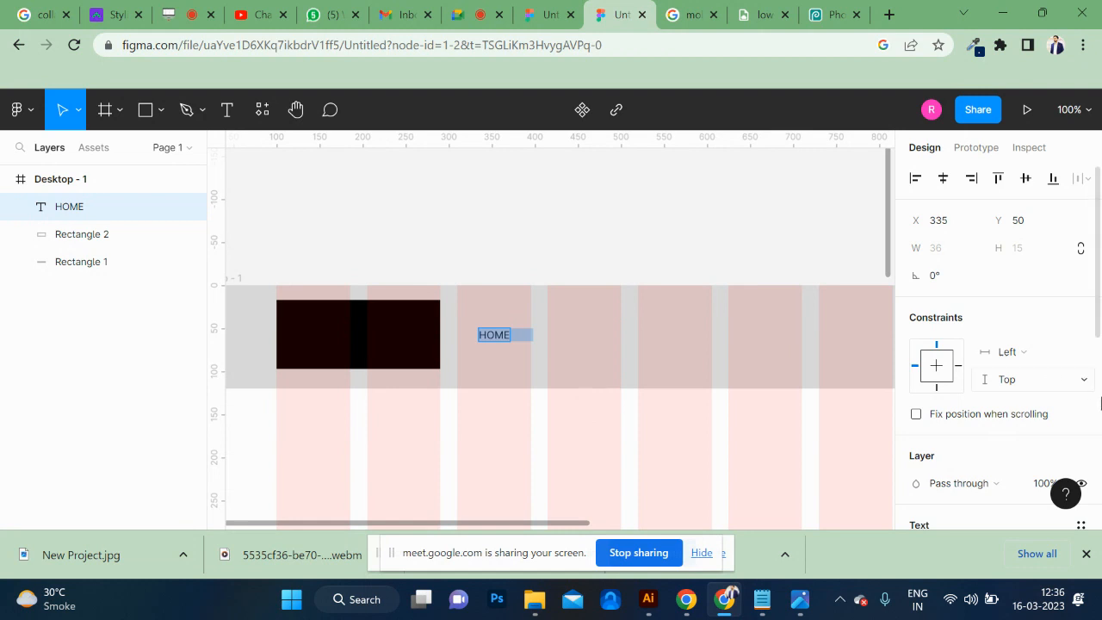
{"action": "scroll", "coordinate": [1020, 401], "scroll_direction": "down", "scroll_amount": 3}
{"action": "left_click", "coordinate": [1033, 324]}
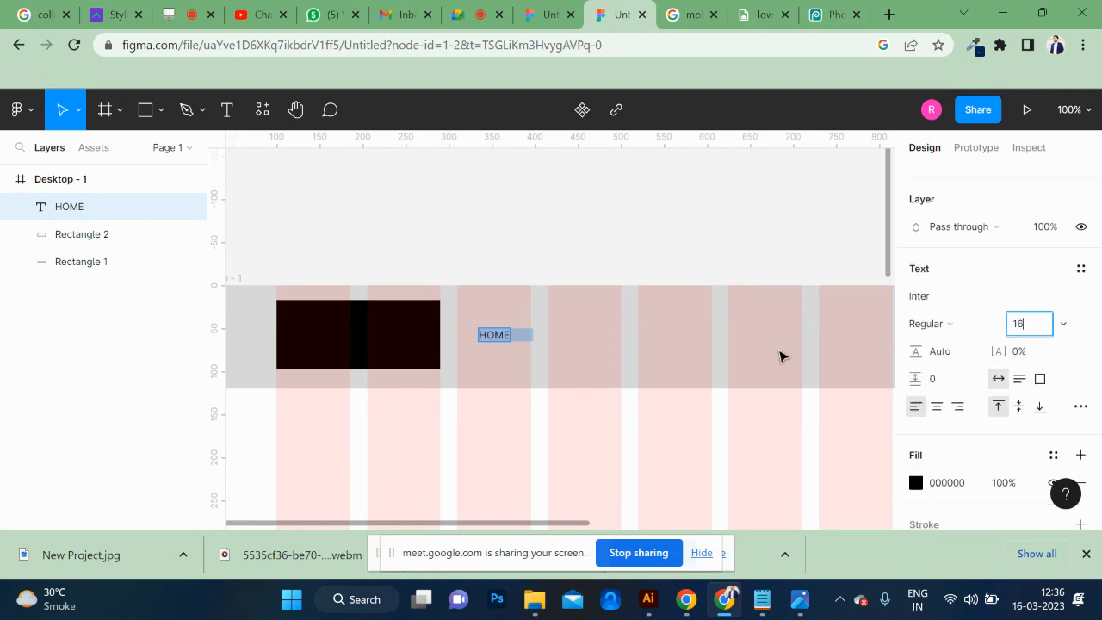
{"action": "type", "text": "16"}
{"action": "key", "text": "Return"}
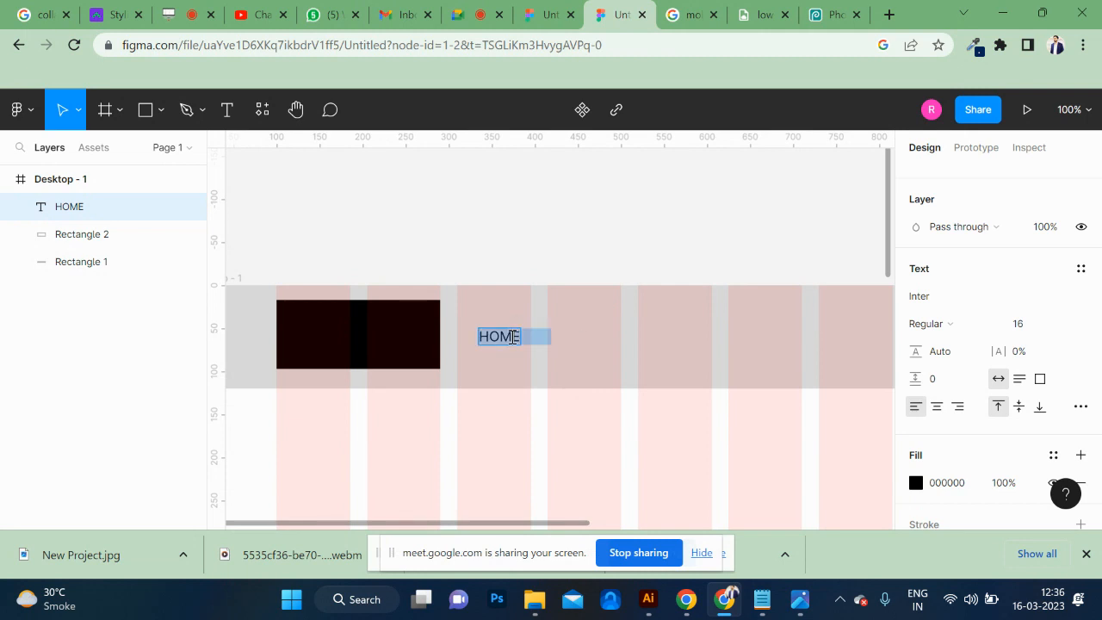
Paste spaced copies of HOME into the same text layer to form a row of seven navigation items.
{"action": "key", "text": "Right"}
{"action": "key", "text": "ctrl+v"}
{"action": "key", "text": "ctrl+v"}
{"action": "key", "text": "ctrl+v"}
{"action": "key", "text": "ctrl+v"}
{"action": "key", "text": "ctrl+v"}
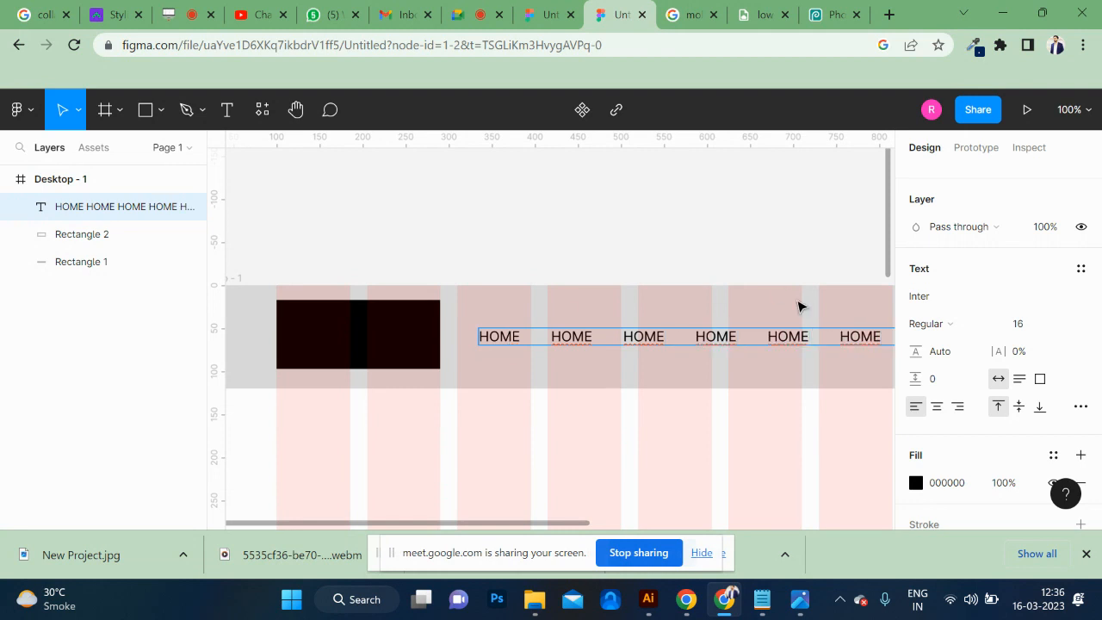
{"action": "scroll", "coordinate": [800, 306], "scroll_direction": "right", "scroll_amount": 5}
{"action": "scroll", "coordinate": [799, 307], "scroll_direction": "left", "scroll_amount": 2}
{"action": "scroll", "coordinate": [799, 307], "scroll_direction": "left", "scroll_amount": 1}
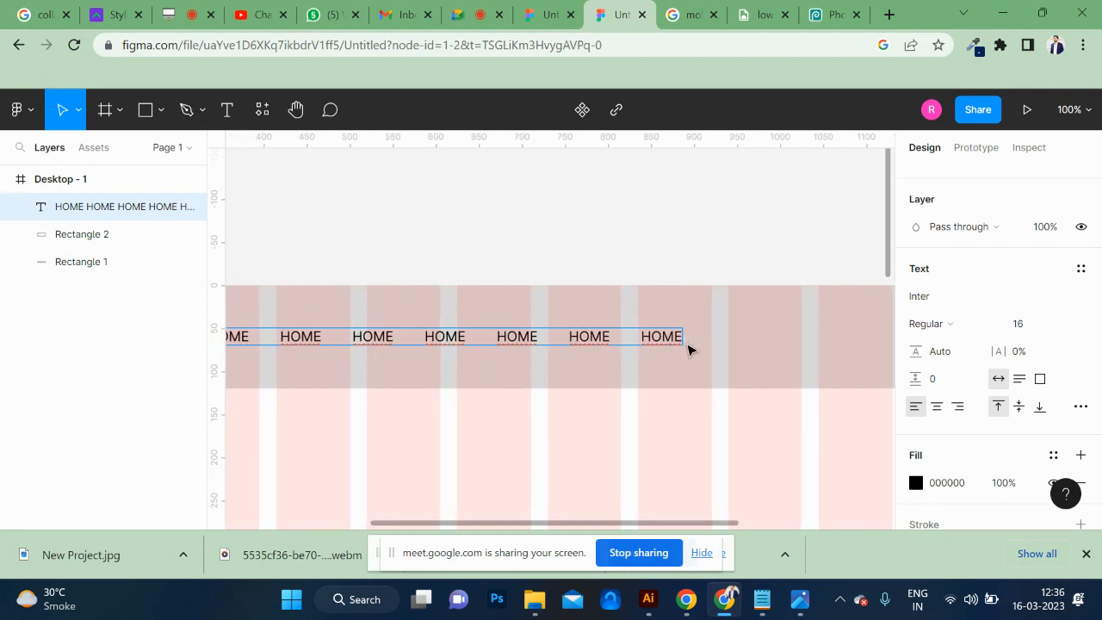
Paste one more HOME at the end of the navigation text row and finish editing the text.
{"action": "key", "text": "ctrl+v"}
{"action": "scroll", "coordinate": [511, 341], "scroll_direction": "left", "scroll_amount": 1}
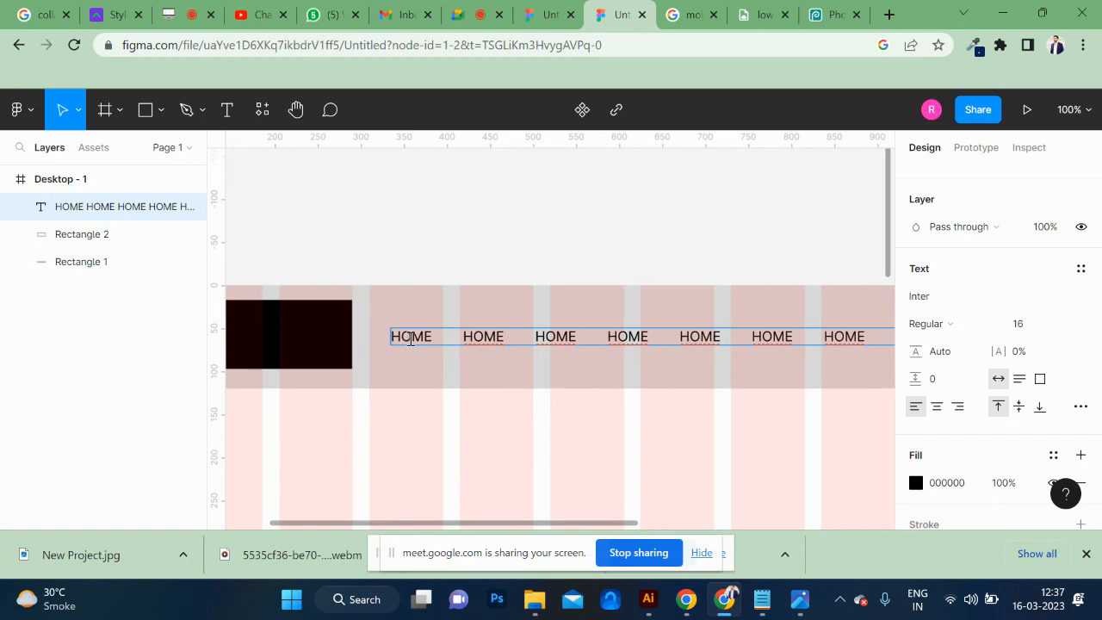
{"action": "key", "text": "Escape"}
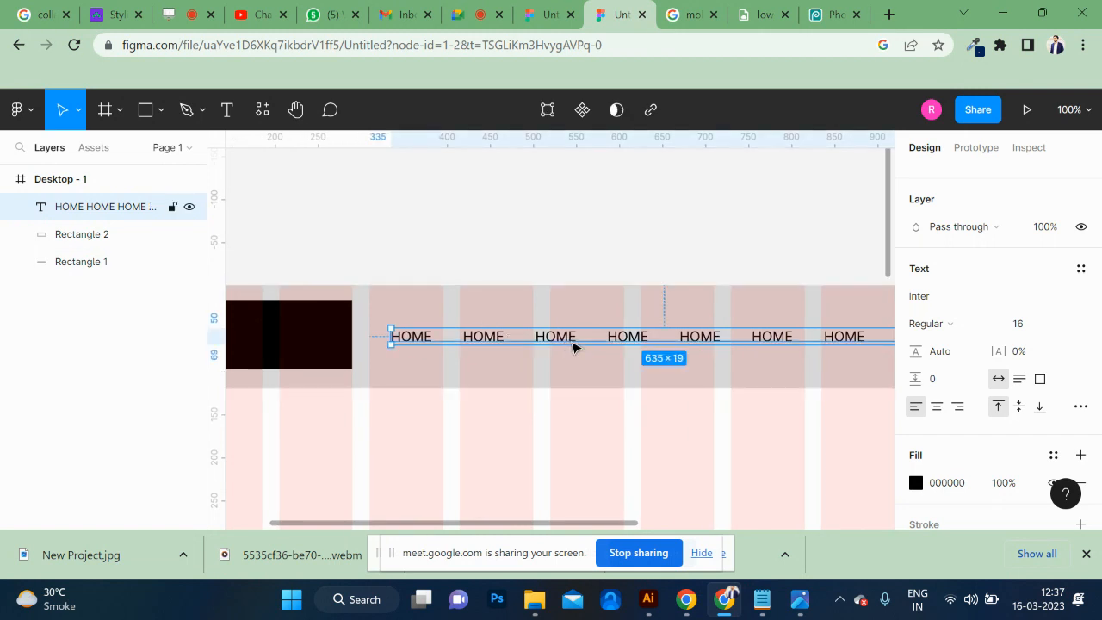
Reposition the HOME navigation row beside the black header rectangle at X 333, Y 48.
{"action": "mouse_move", "coordinate": [574, 347]}
{"action": "left_mouse_down"}
{"action": "mouse_move", "coordinate": [654, 349]}
{"action": "mouse_move", "coordinate": [566, 346]}
{"action": "left_mouse_up"}
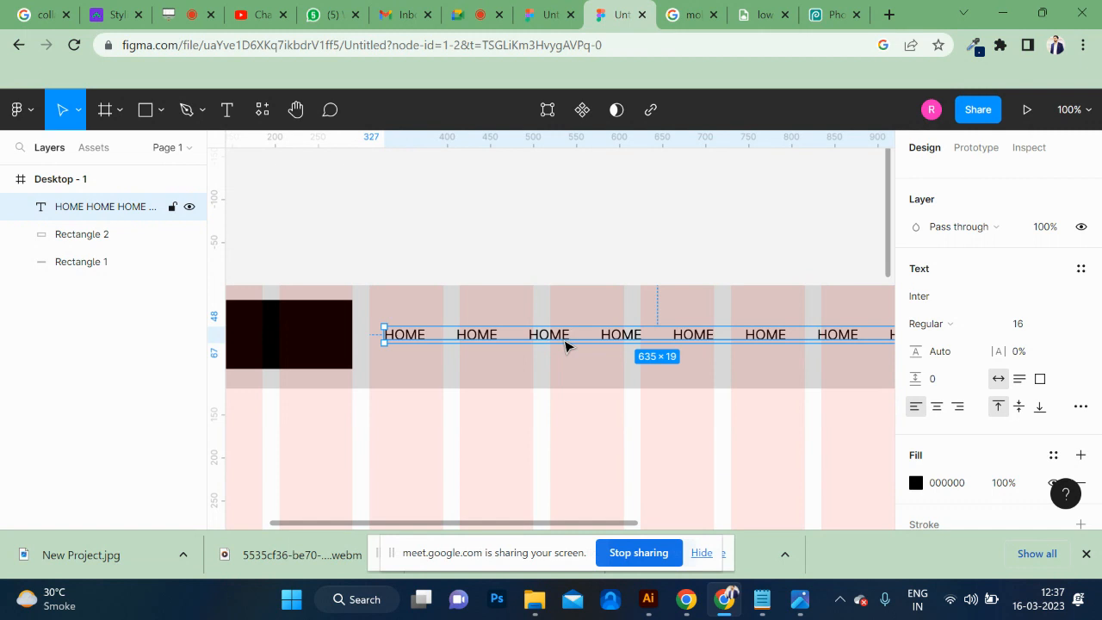
{"action": "key", "text": "ctrl+minus"}
{"action": "key", "text": "ctrl+minus"}
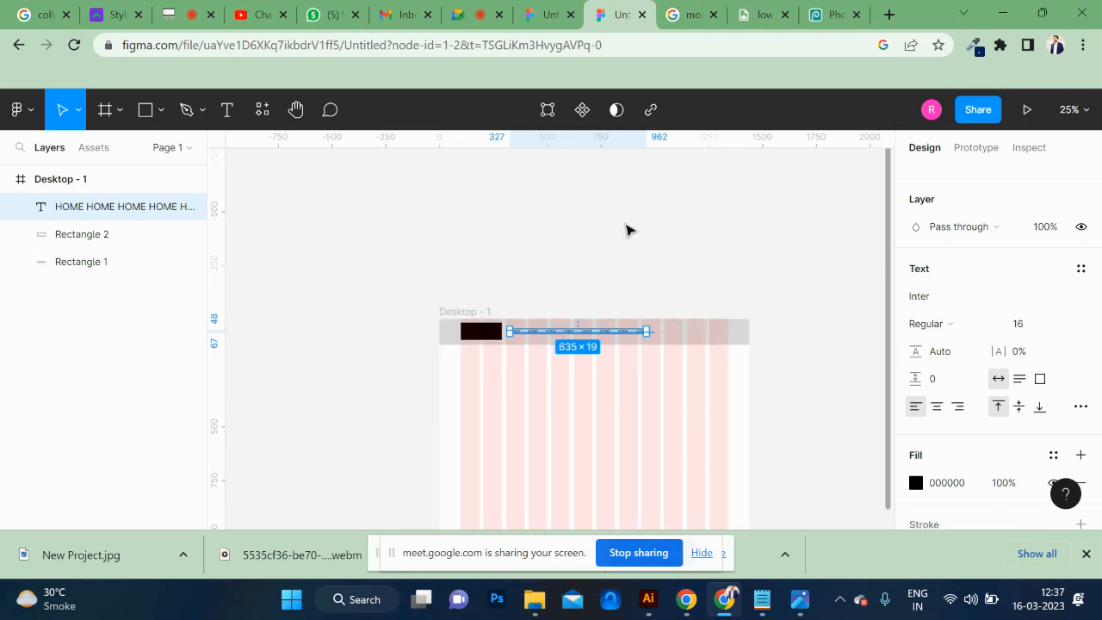
{"action": "left_click", "coordinate": [603, 213]}
{"action": "key", "text": "ctrl+plus"}
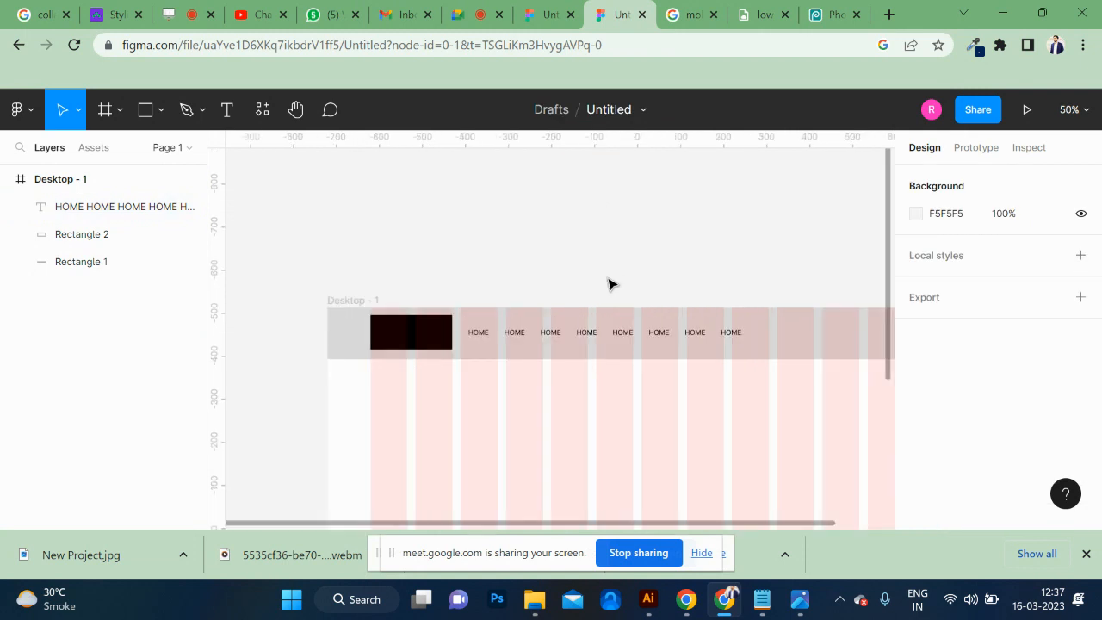
{"action": "key", "text": "ctrl+plus"}
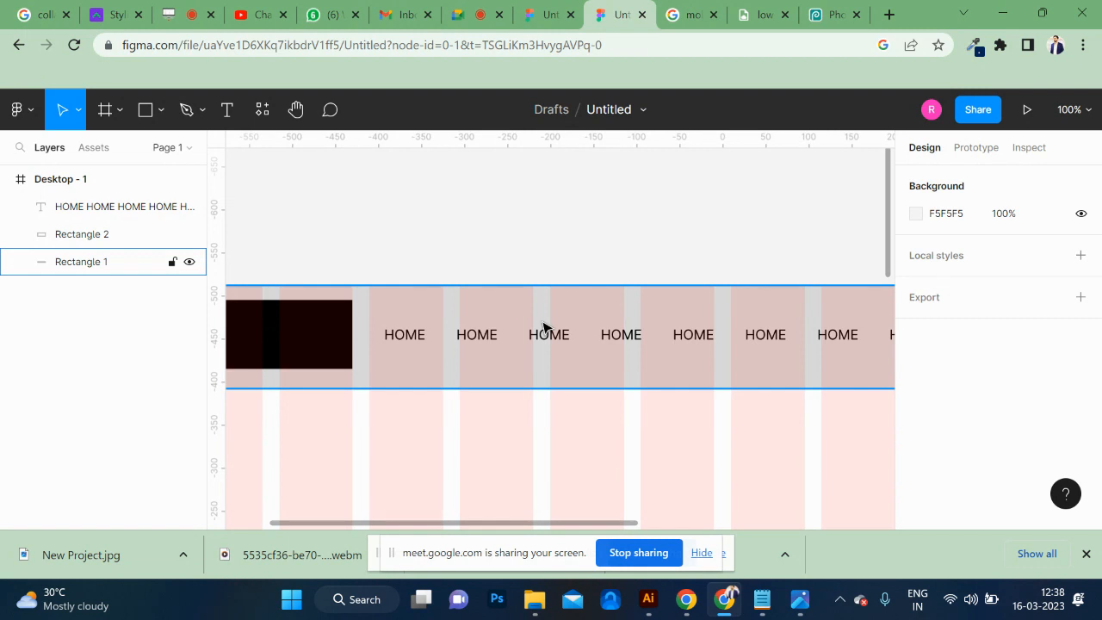
{"action": "scroll", "coordinate": [544, 327], "scroll_direction": "down", "scroll_amount": 5}
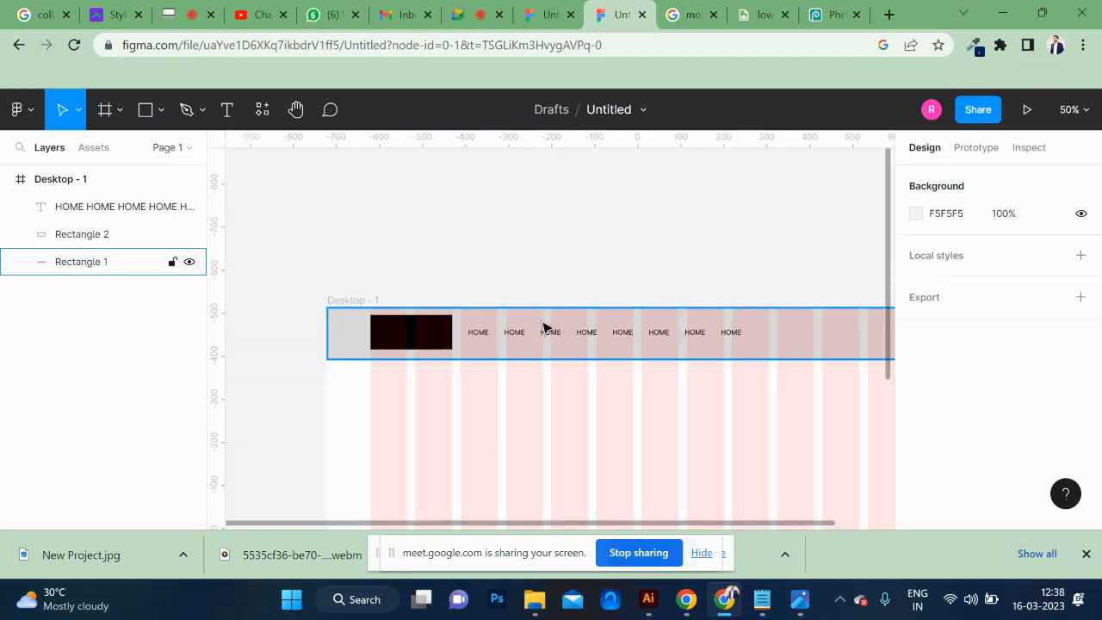
{"action": "mouse_move", "coordinate": [595, 339]}
{"action": "left_mouse_down"}
{"action": "mouse_move", "coordinate": [612, 339]}
{"action": "mouse_move", "coordinate": [599, 341]}
{"action": "left_mouse_up"}
{"action": "scroll", "coordinate": [600, 343], "scroll_direction": "right", "scroll_amount": 3}
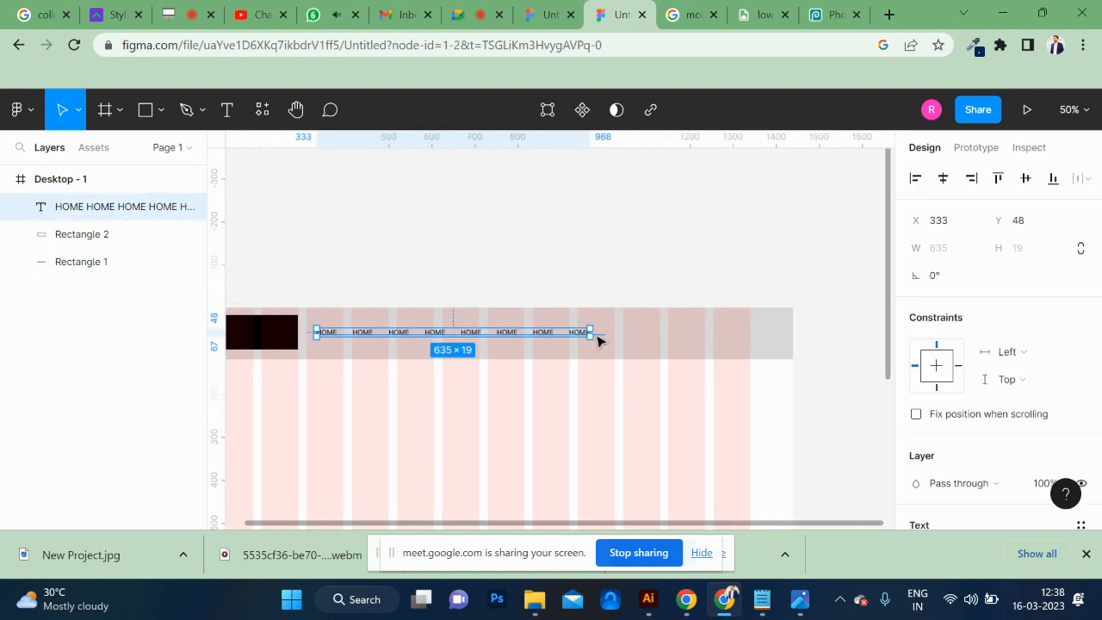
{"action": "scroll", "coordinate": [601, 342], "scroll_direction": "right", "scroll_amount": 1}
{"action": "scroll", "coordinate": [600, 341], "scroll_direction": "left", "scroll_amount": 1}
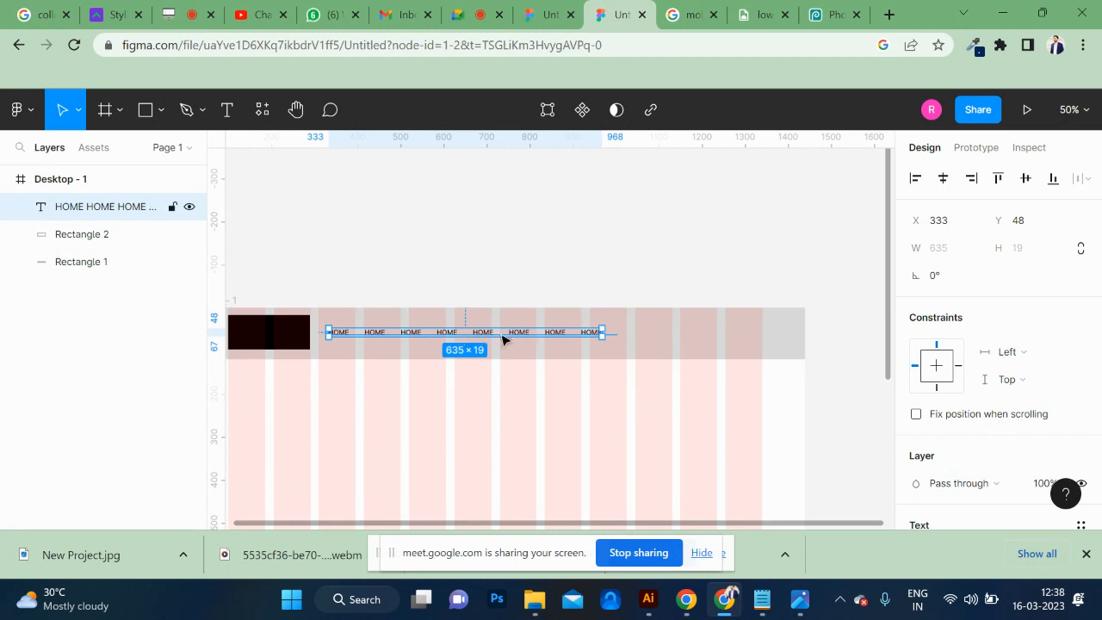
Draw a button rectangle about 132 × 39 in the header, its far edge on the last grid column's outer edge.
{"action": "scroll", "coordinate": [496, 338], "scroll_direction": "up", "scroll_amount": 5}
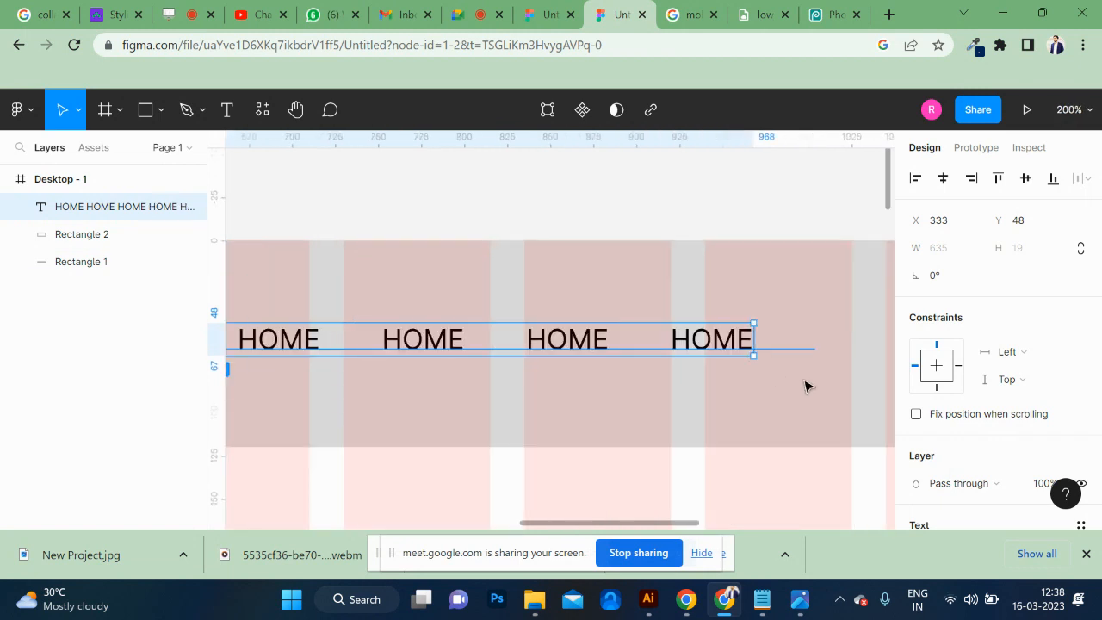
{"action": "scroll", "coordinate": [718, 354], "scroll_direction": "right", "scroll_amount": 3}
{"action": "scroll", "coordinate": [732, 371], "scroll_direction": "right", "scroll_amount": 8}
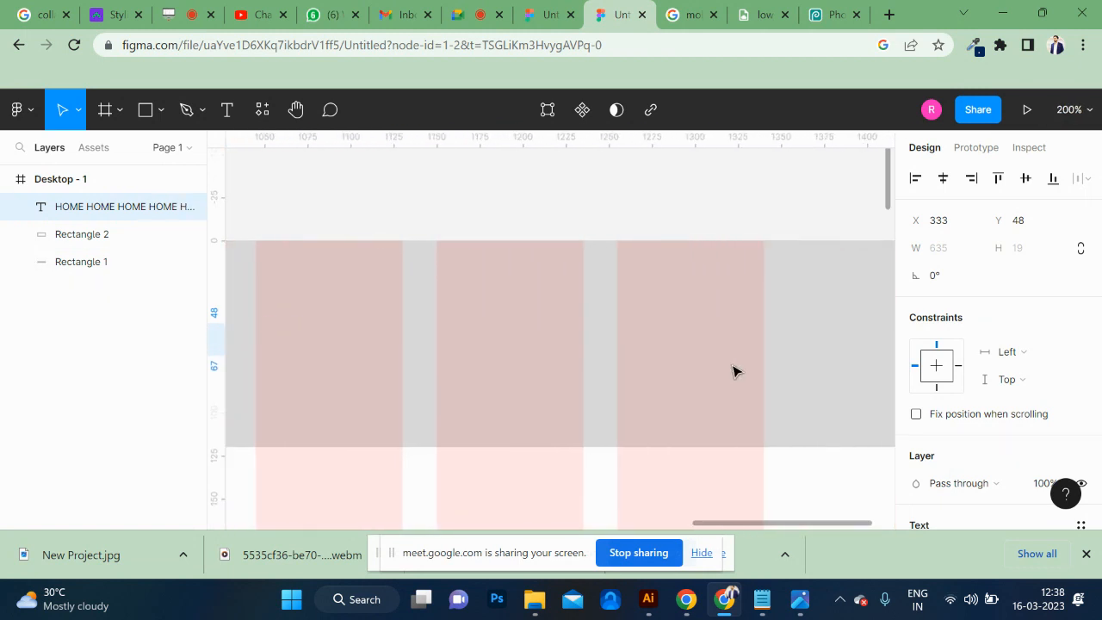
{"action": "left_click", "coordinate": [147, 116]}
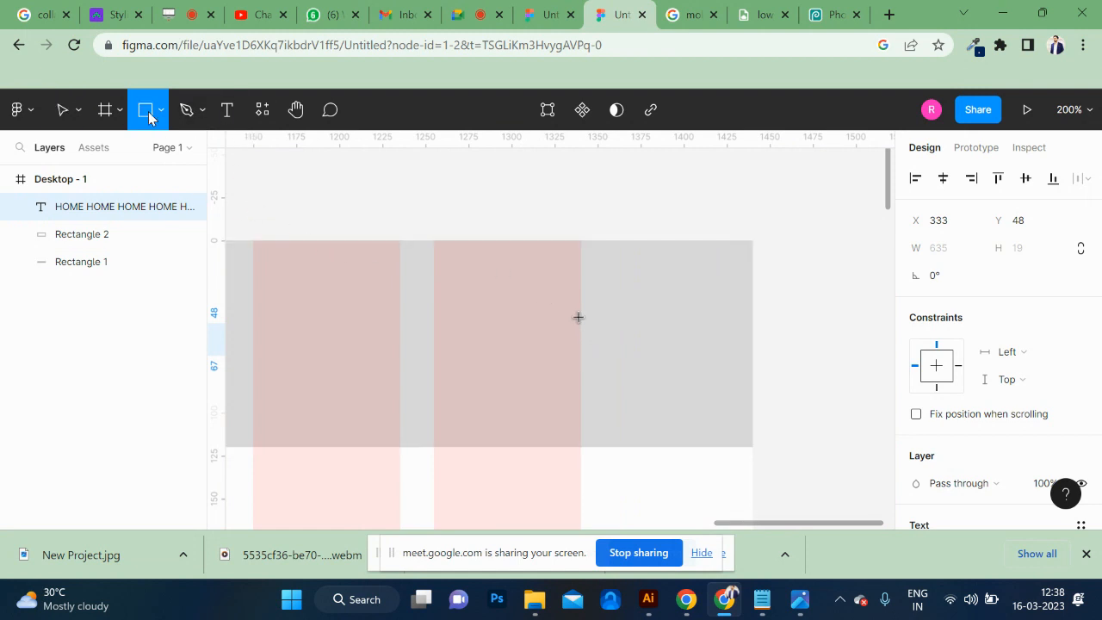
{"action": "left_click_drag", "start_coordinate": [580, 316], "coordinate": [352, 385]}
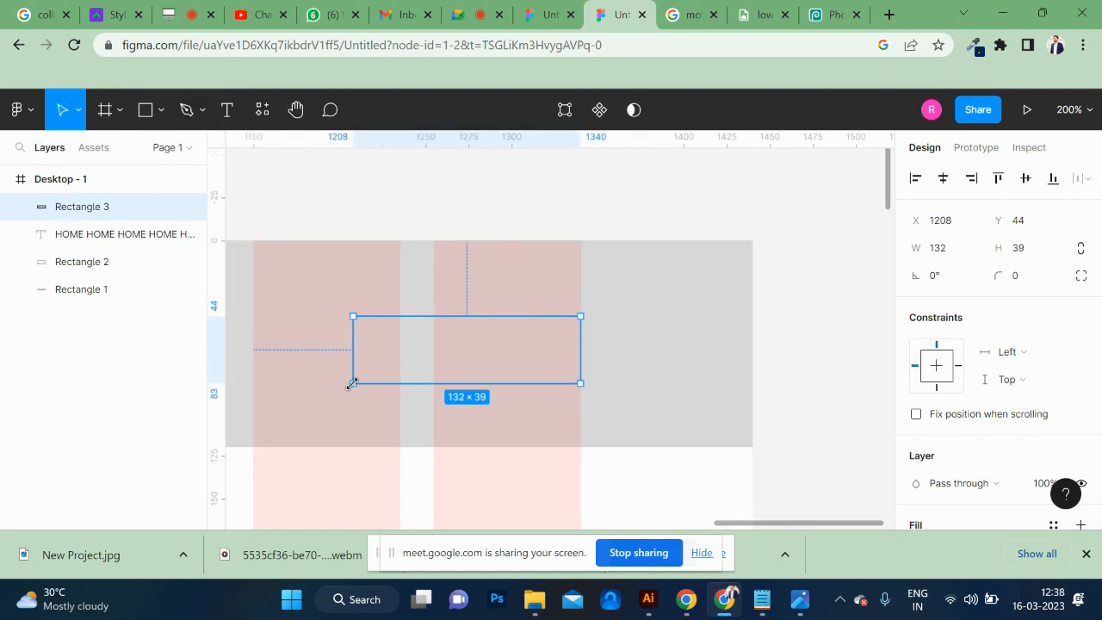
Nudge the new button rectangle upward in the header to Y 34.
{"action": "key", "text": "Up"}
{"action": "key", "text": "Up"}
{"action": "key", "text": "Up"}
{"action": "key", "text": "Up"}
{"action": "key", "text": "Up"}
{"action": "key", "text": "Up"}
{"action": "key", "text": "Up"}
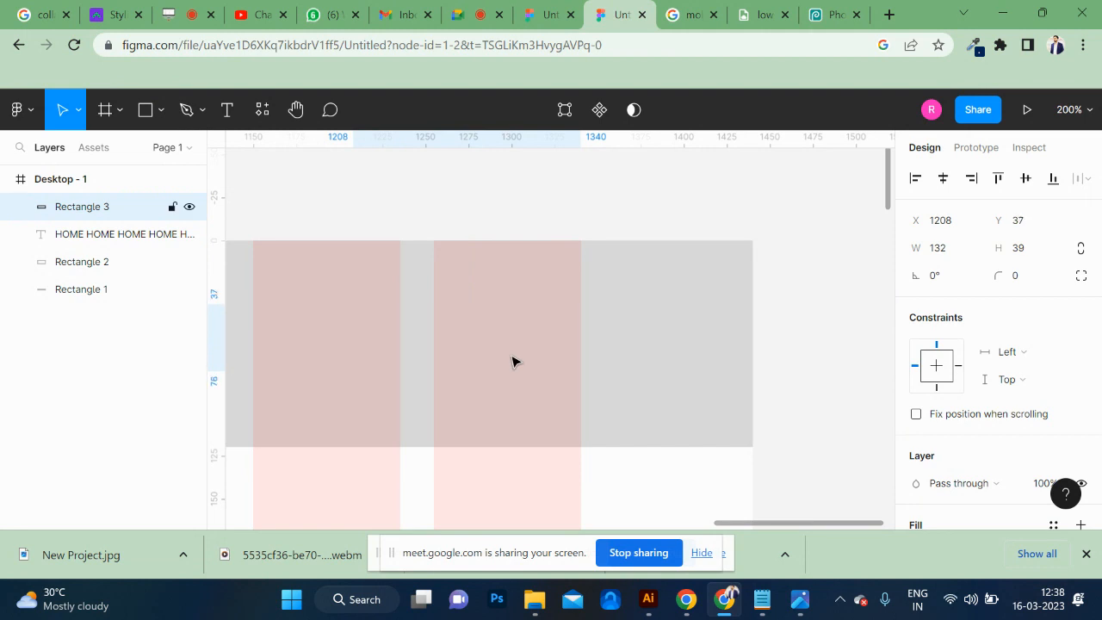
{"action": "key", "text": "Up"}
{"action": "key", "text": "Up"}
{"action": "key", "text": "Up"}
{"action": "key", "text": "ctrl+minus"}
{"action": "key", "text": "ctrl+minus"}
{"action": "key", "text": "ctrl+minus"}
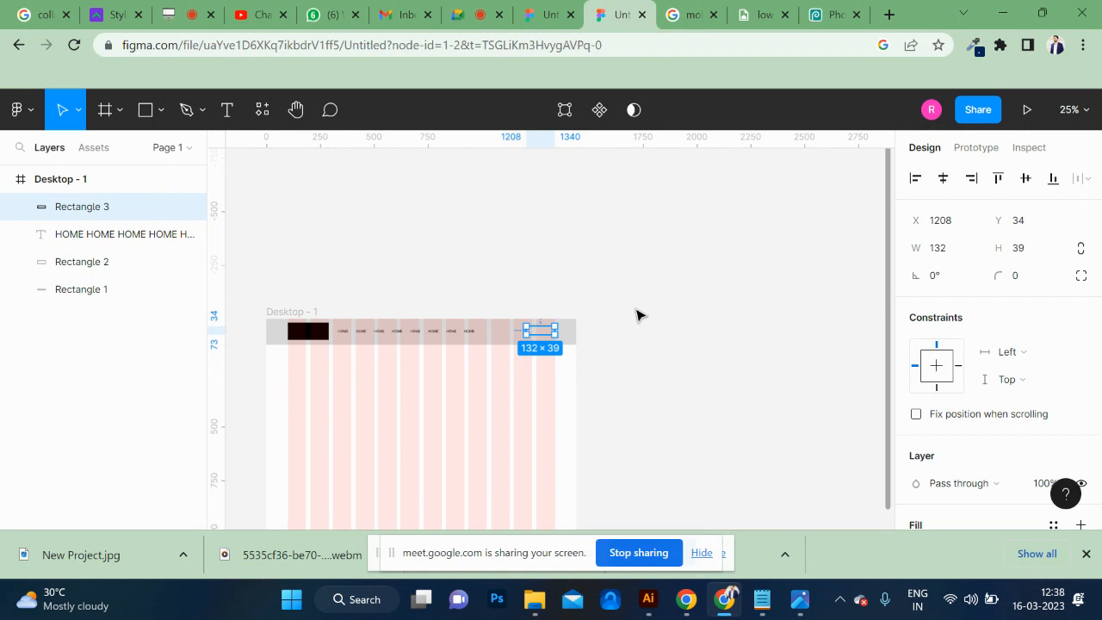
Narrow the button rectangle to about 122 wide from its inner side and set its corner radius to 8.
{"action": "key", "text": "shift+2"}
{"action": "scroll", "coordinate": [637, 316], "scroll_direction": "left", "scroll_amount": 5}
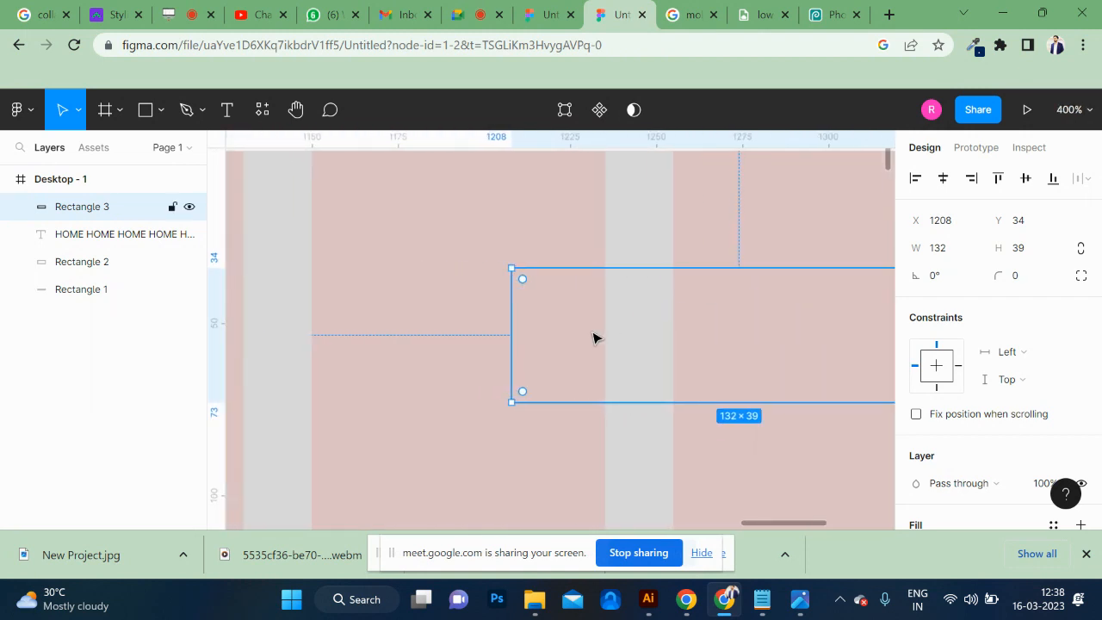
{"action": "left_click_drag", "start_coordinate": [511, 330], "coordinate": [546, 324]}
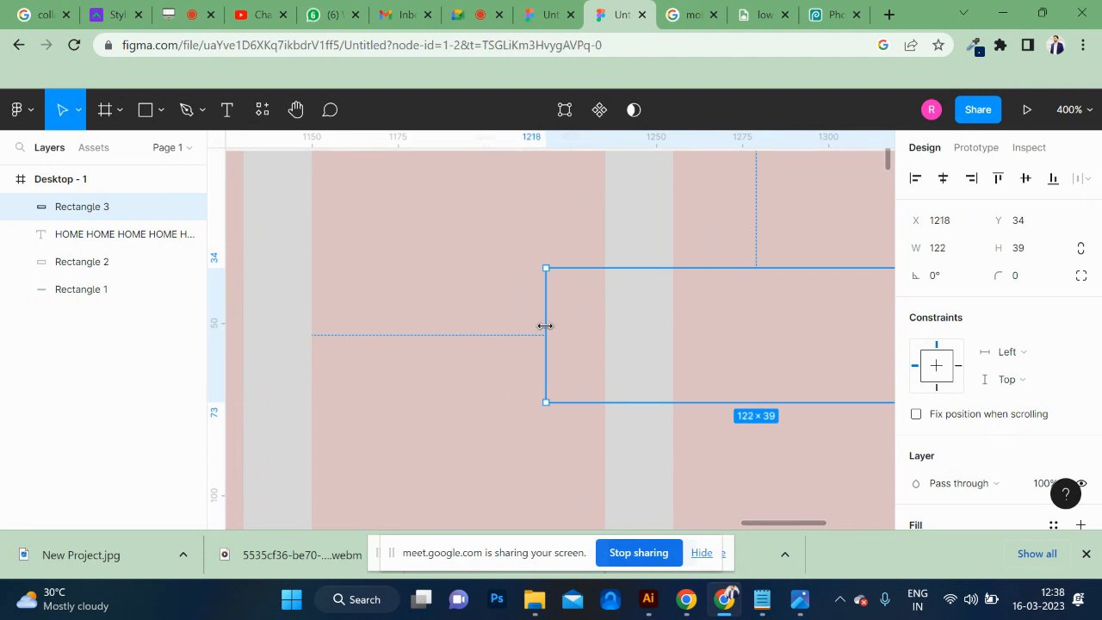
{"action": "left_click", "coordinate": [1030, 278]}
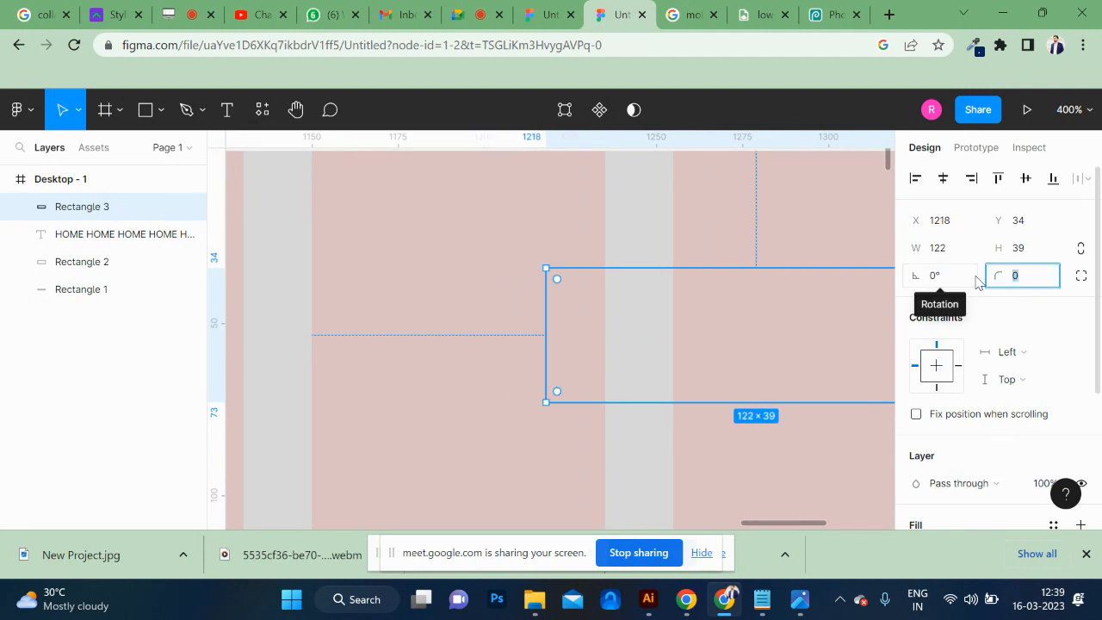
{"action": "type", "text": "8"}
{"action": "key", "text": "Return"}
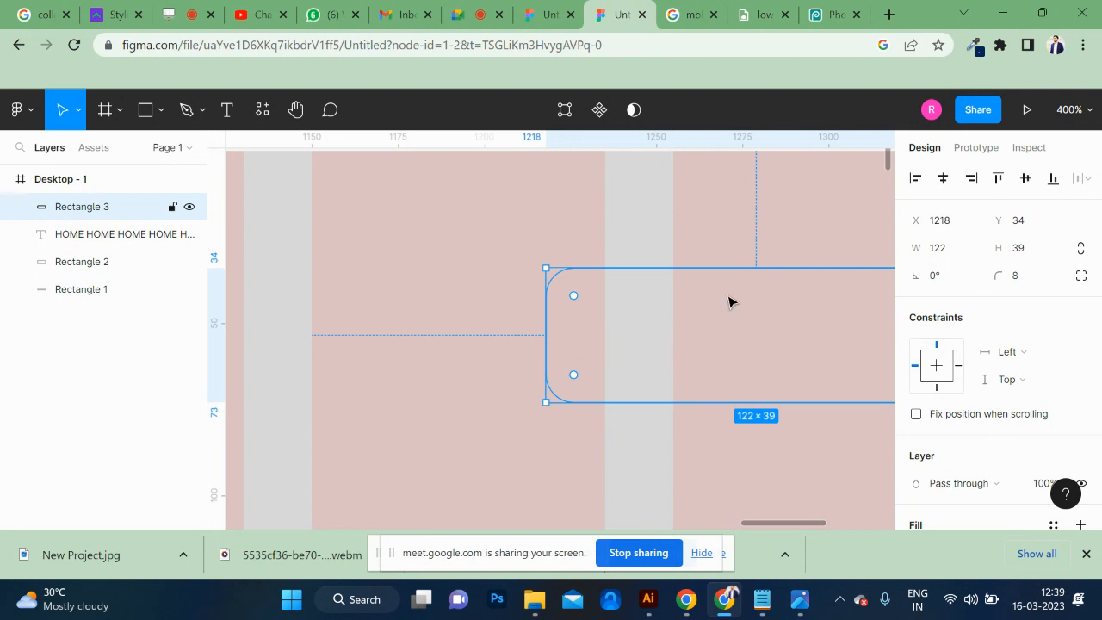
Extend the button rectangle's upper edge to make it about 43 high.
{"action": "left_click_drag", "start_coordinate": [754, 269], "coordinate": [753, 254]}
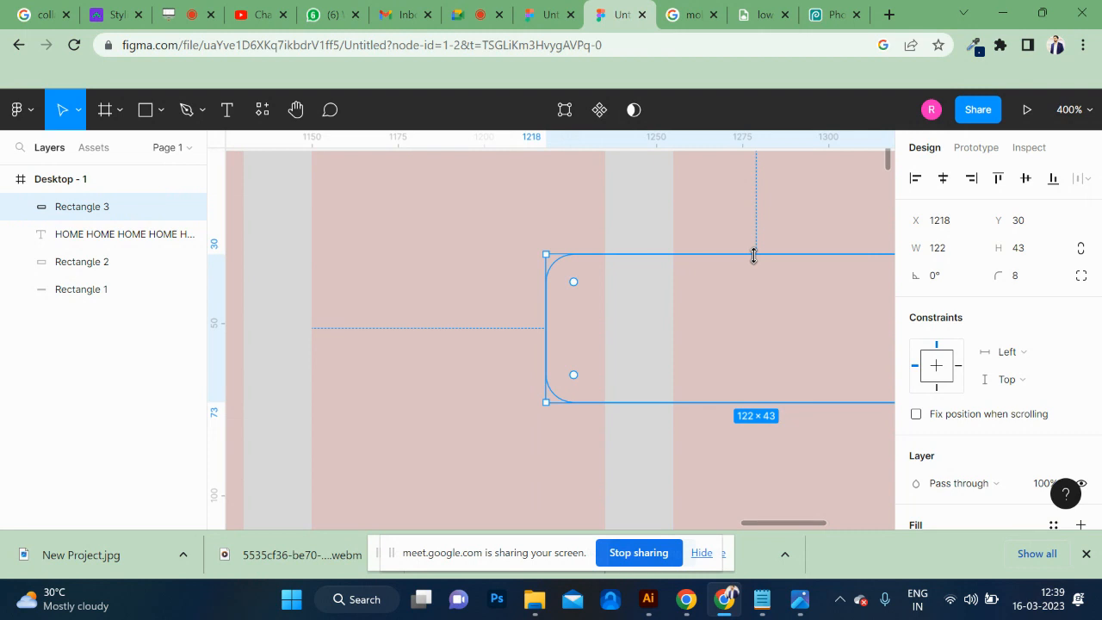
{"action": "key", "text": "ctrl+minus"}
{"action": "key", "text": "ctrl+minus"}
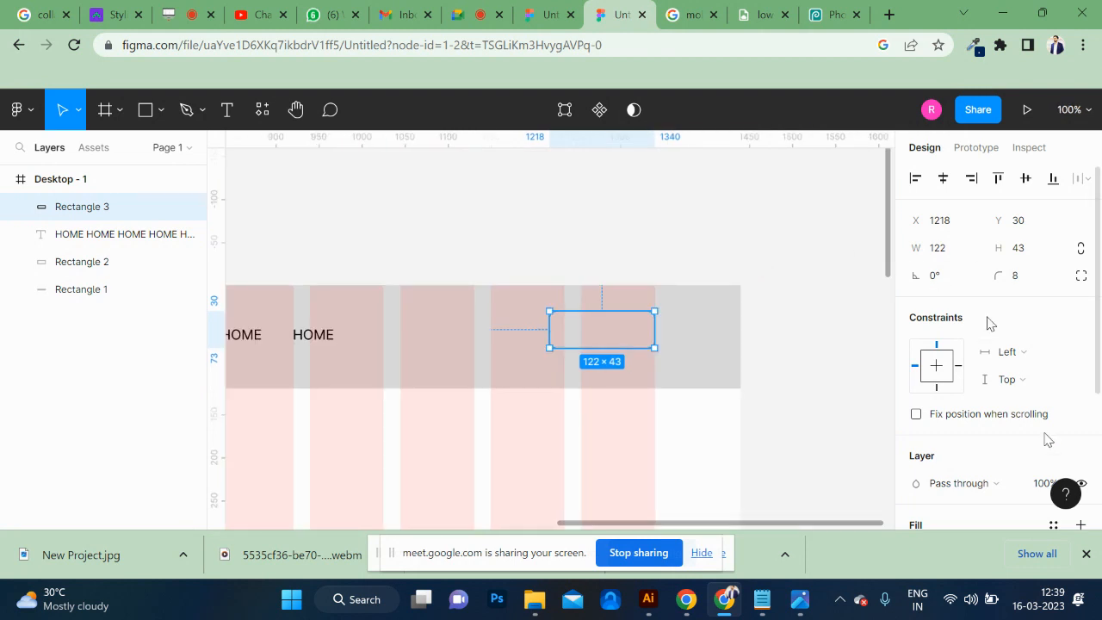
Change the fill of the rounded button rectangle to black, 000000.
{"action": "scroll", "coordinate": [969, 465], "scroll_direction": "down", "scroll_amount": 3}
{"action": "left_click", "coordinate": [916, 354]}
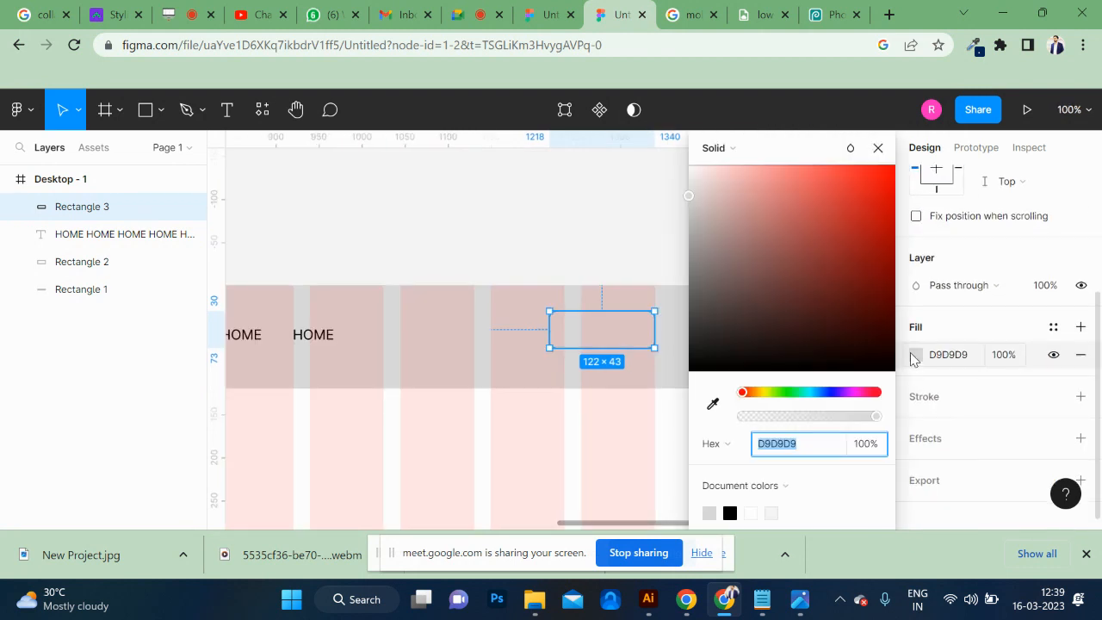
{"action": "left_click_drag", "start_coordinate": [776, 345], "coordinate": [711, 368]}
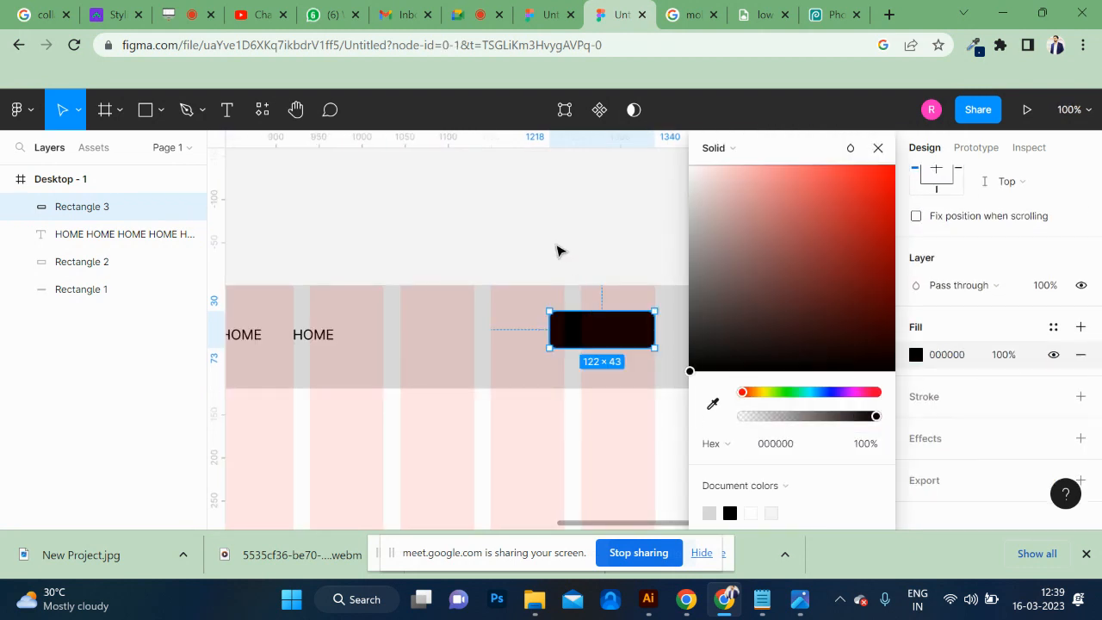
{"action": "left_click", "coordinate": [561, 248]}
Duplicate the black button beside itself at X 1090, toward the navigation text, and fill the copy with red, FA0000.
{"action": "left_click_drag", "start_coordinate": [603, 336], "coordinate": [499, 344]}
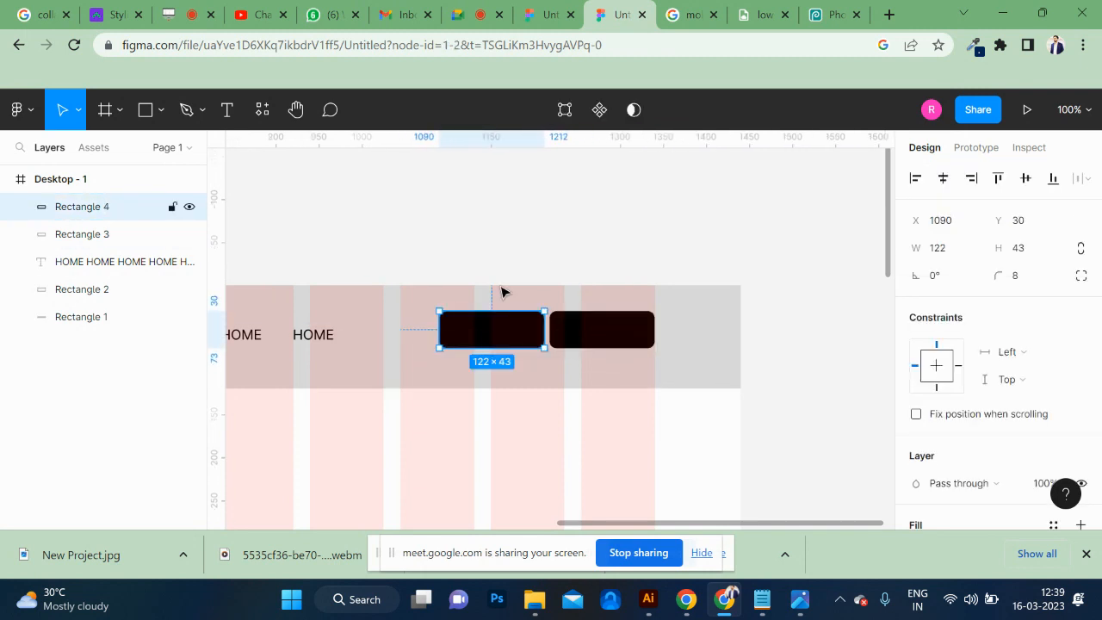
{"action": "left_click", "coordinate": [504, 267]}
{"action": "left_click", "coordinate": [609, 333]}
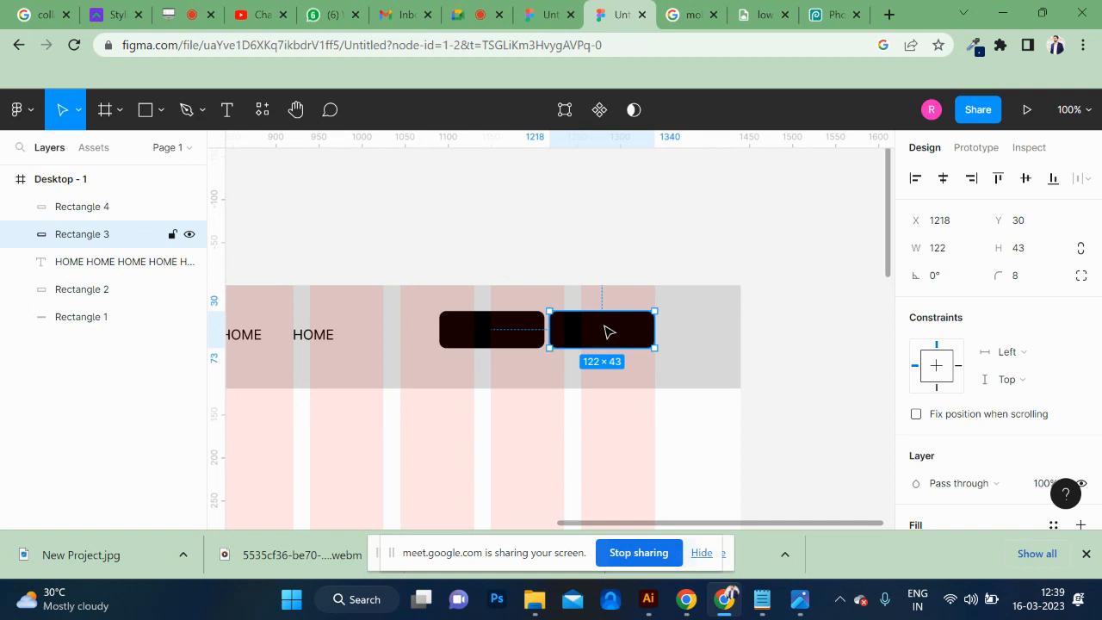
{"action": "left_click", "coordinate": [515, 338]}
{"action": "scroll", "coordinate": [1012, 405], "scroll_direction": "down", "scroll_amount": 5}
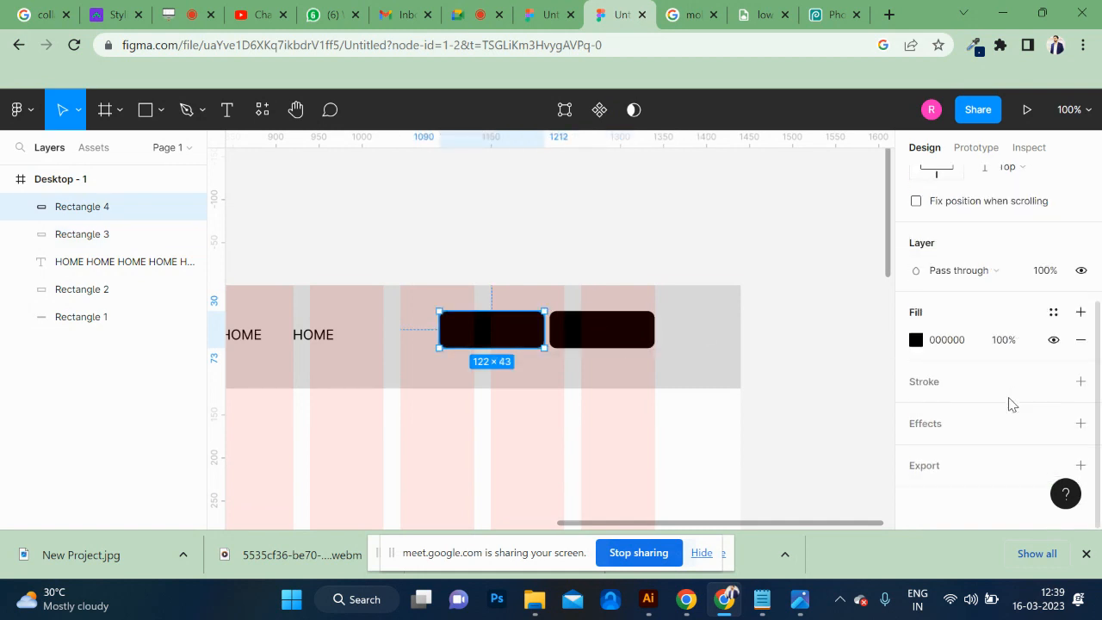
{"action": "left_click", "coordinate": [916, 339]}
{"action": "left_click", "coordinate": [870, 210]}
{"action": "left_click_drag", "start_coordinate": [869, 215], "coordinate": [895, 169]}
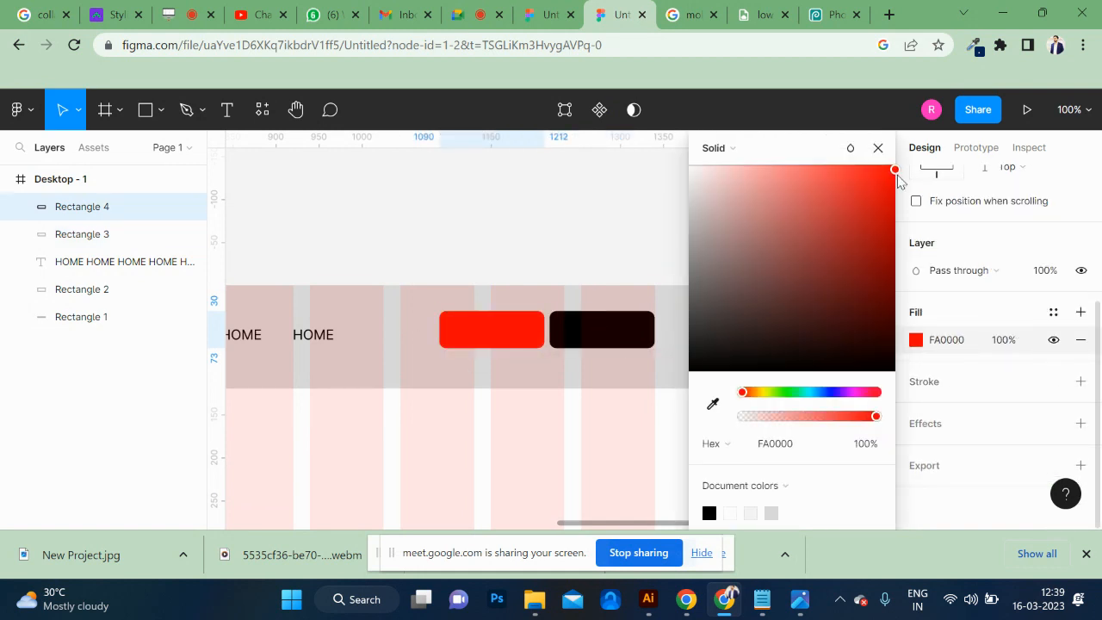
{"action": "left_click", "coordinate": [612, 221]}
Group the red and black header buttons together.
{"action": "scroll", "coordinate": [612, 221], "scroll_direction": "left", "scroll_amount": 5}
{"action": "scroll", "coordinate": [613, 221], "scroll_direction": "left", "scroll_amount": 3}
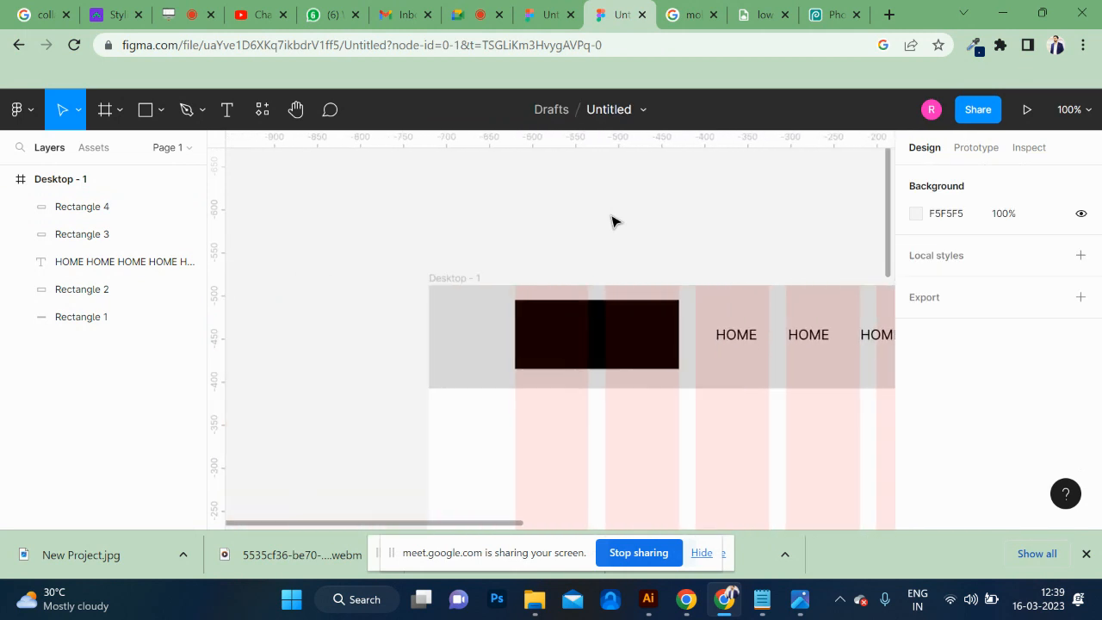
{"action": "scroll", "coordinate": [612, 222], "scroll_direction": "right", "scroll_amount": 10}
{"action": "left_click", "coordinate": [598, 330]}
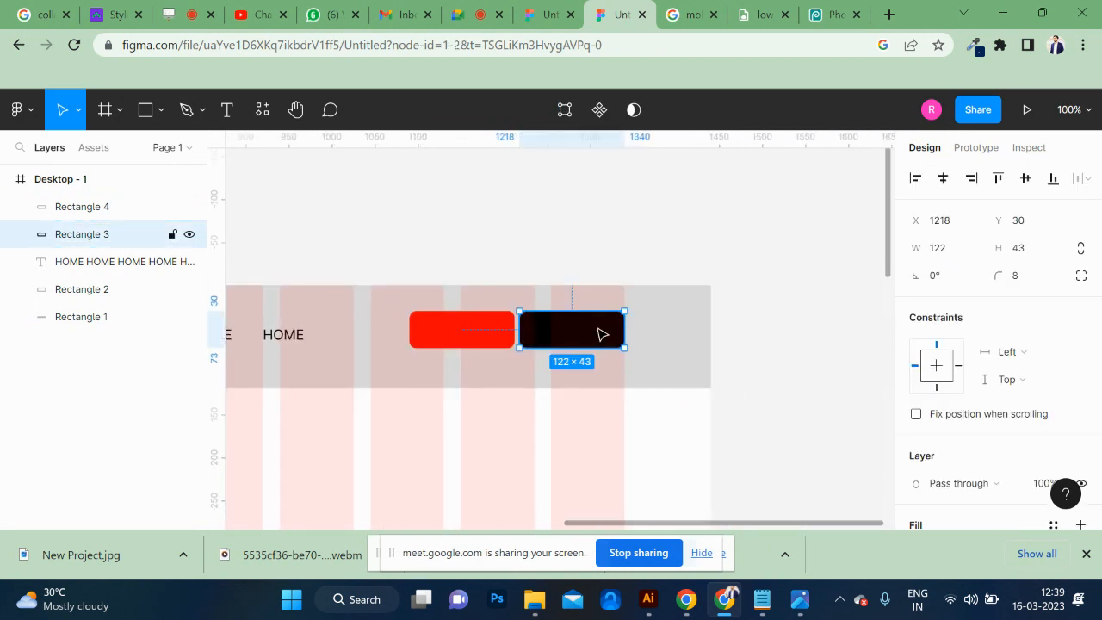
{"action": "left_click", "coordinate": [507, 330], "text": "shift"}
{"action": "key", "text": "ctrl+g"}
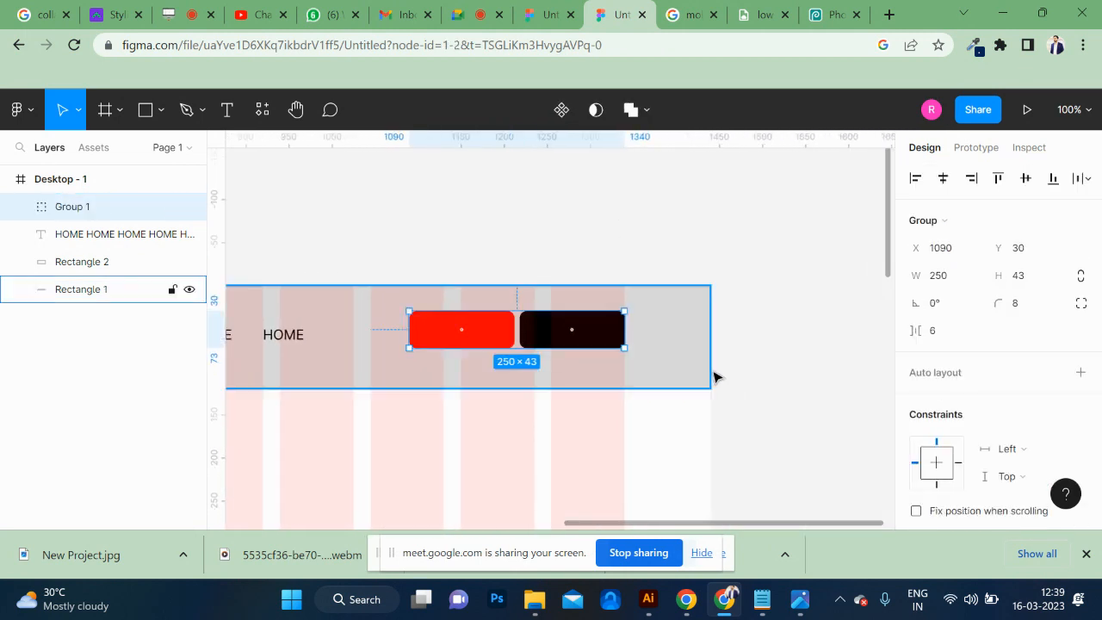
Align the button group to the vertical center of the grey header bar.
{"action": "left_click", "coordinate": [706, 350], "text": "shift"}
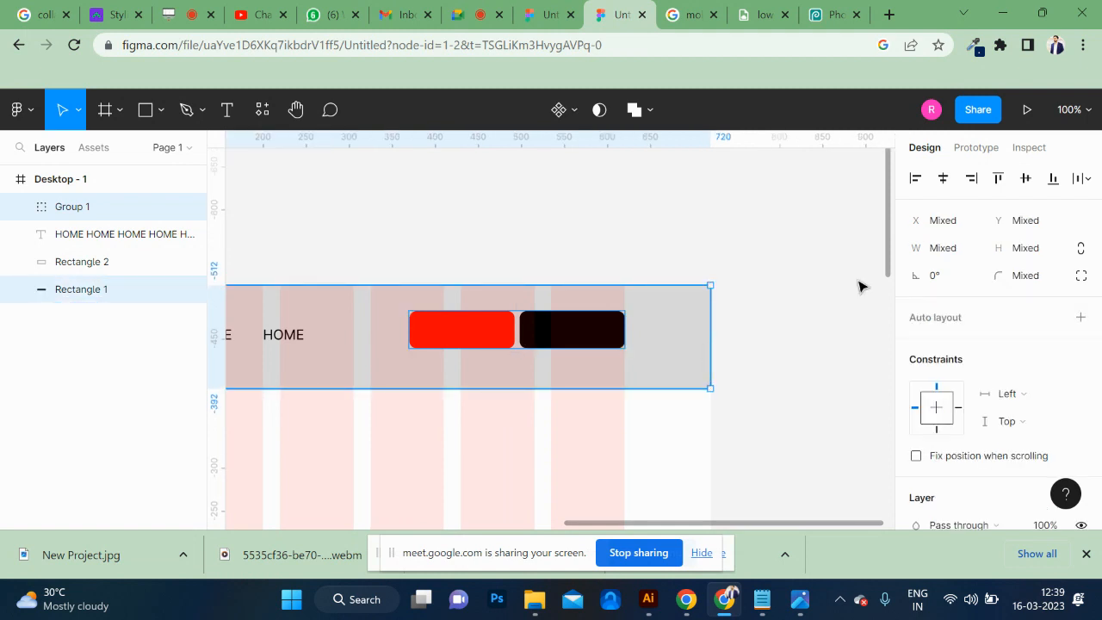
{"action": "left_click", "coordinate": [1026, 178]}
{"action": "left_click", "coordinate": [683, 263]}
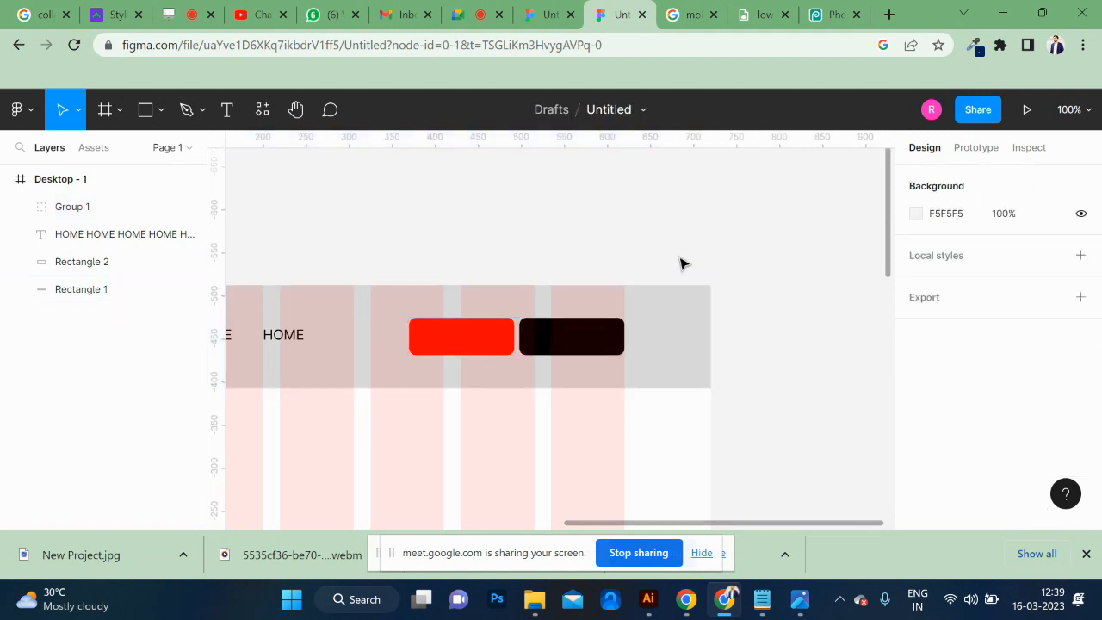
Align the HOME navigation text to the vertical center of the grey header bar.
{"action": "left_click", "coordinate": [298, 336]}
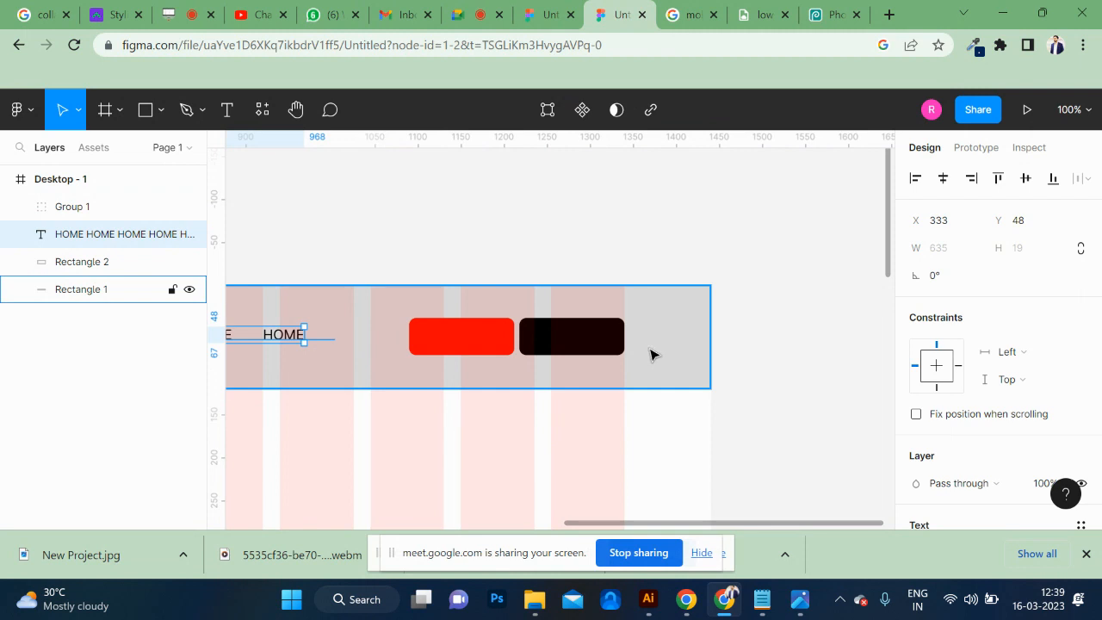
{"action": "left_click", "coordinate": [649, 354], "text": "shift"}
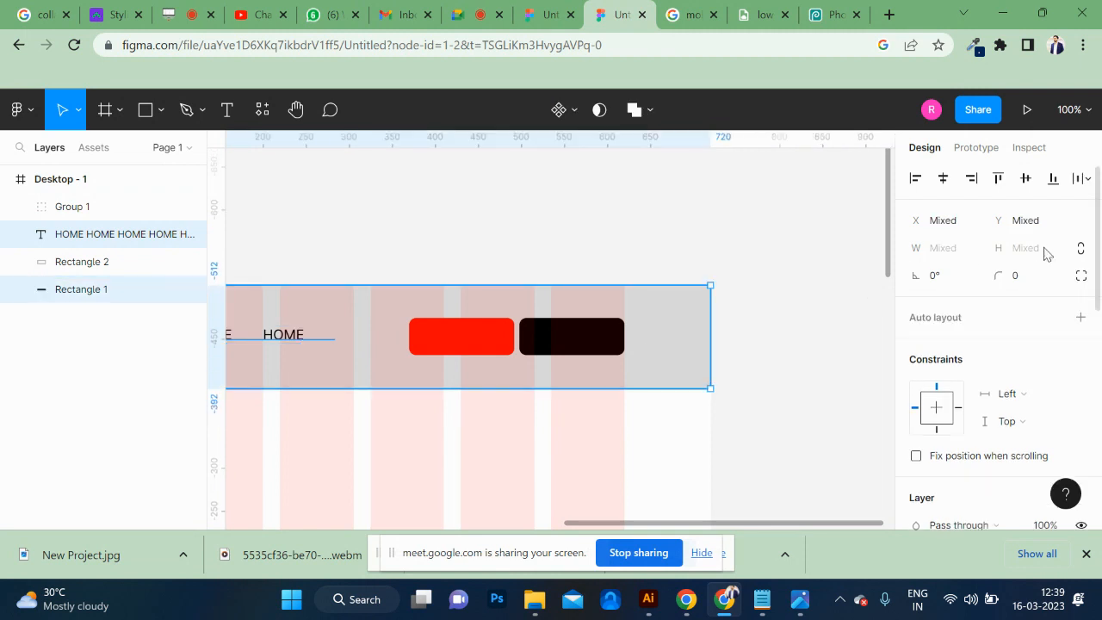
{"action": "left_click", "coordinate": [1025, 178]}
{"action": "left_click", "coordinate": [566, 249]}
{"action": "scroll", "coordinate": [565, 250], "scroll_direction": "left", "scroll_amount": 5}
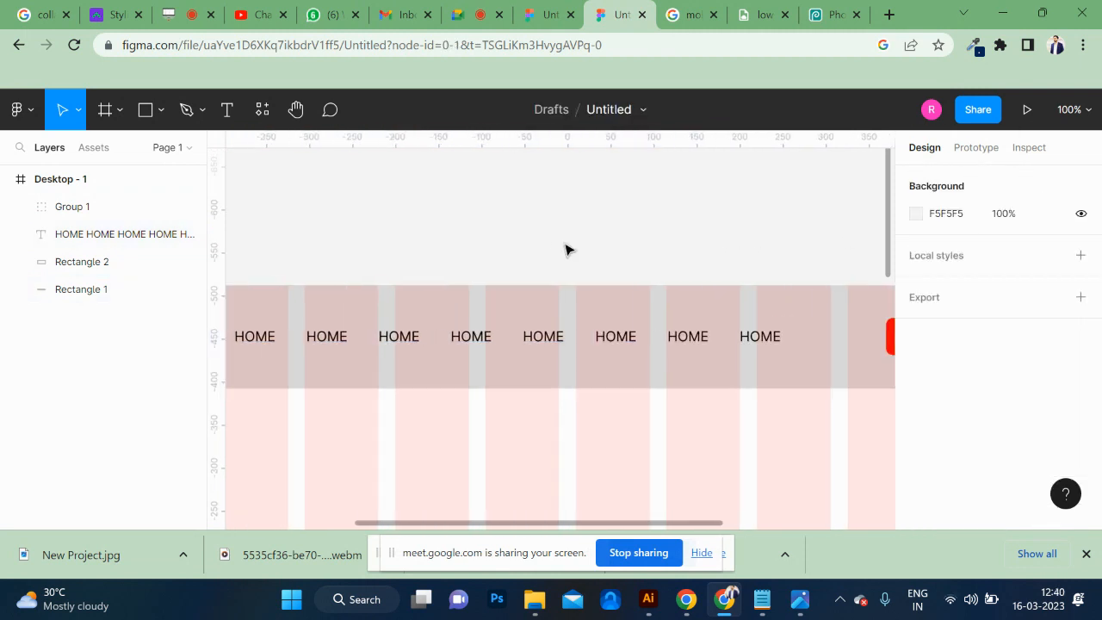
Shorten the black logo rectangle from its upper edge and align it to the vertical center of the grey header bar.
{"action": "left_click", "coordinate": [470, 342]}
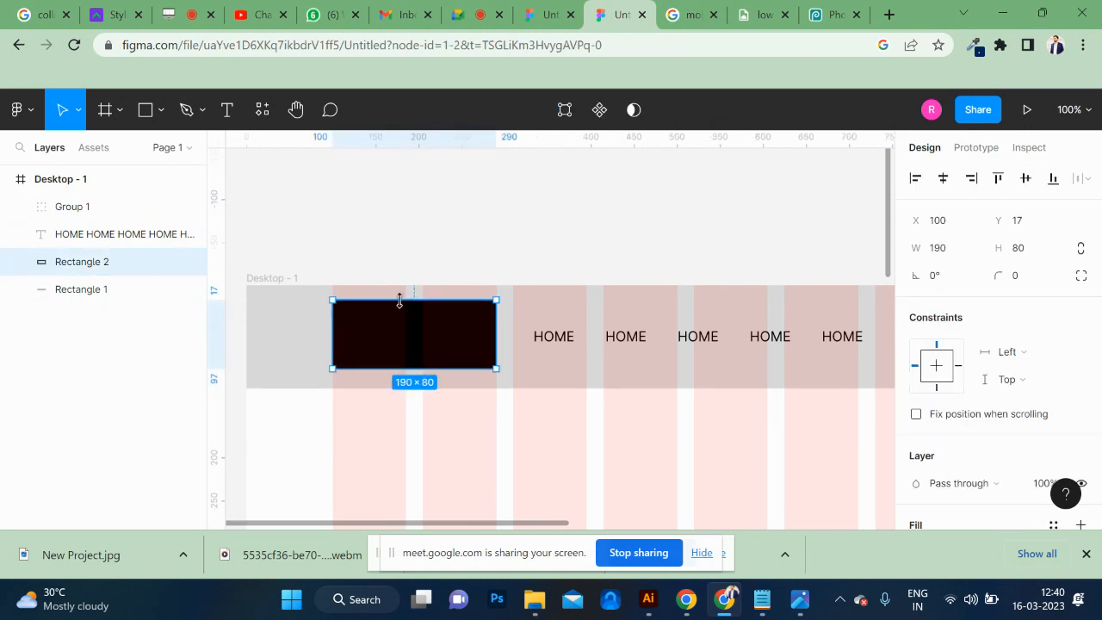
{"action": "left_click_drag", "start_coordinate": [399, 300], "coordinate": [400, 313]}
{"action": "left_click", "coordinate": [517, 312], "text": "shift"}
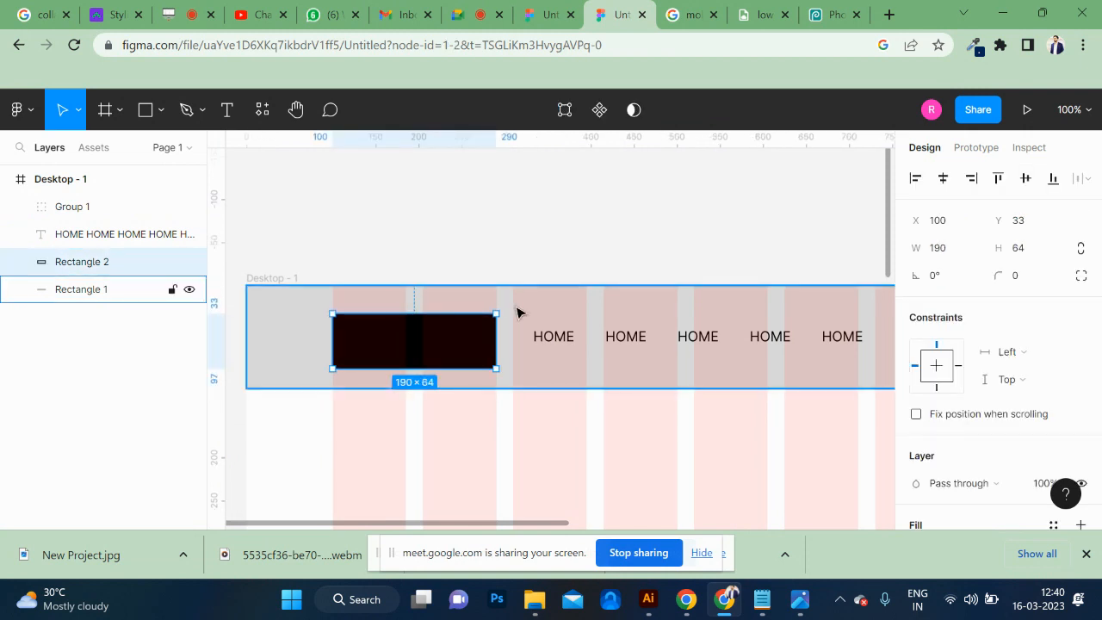
{"action": "left_click", "coordinate": [1026, 178]}
{"action": "left_click", "coordinate": [633, 234]}
Examine the header layout from the logo rectangle and navigation text across to the red and black buttons.
{"action": "key", "text": "ctrl+minus"}
{"action": "key", "text": "ctrl+minus"}
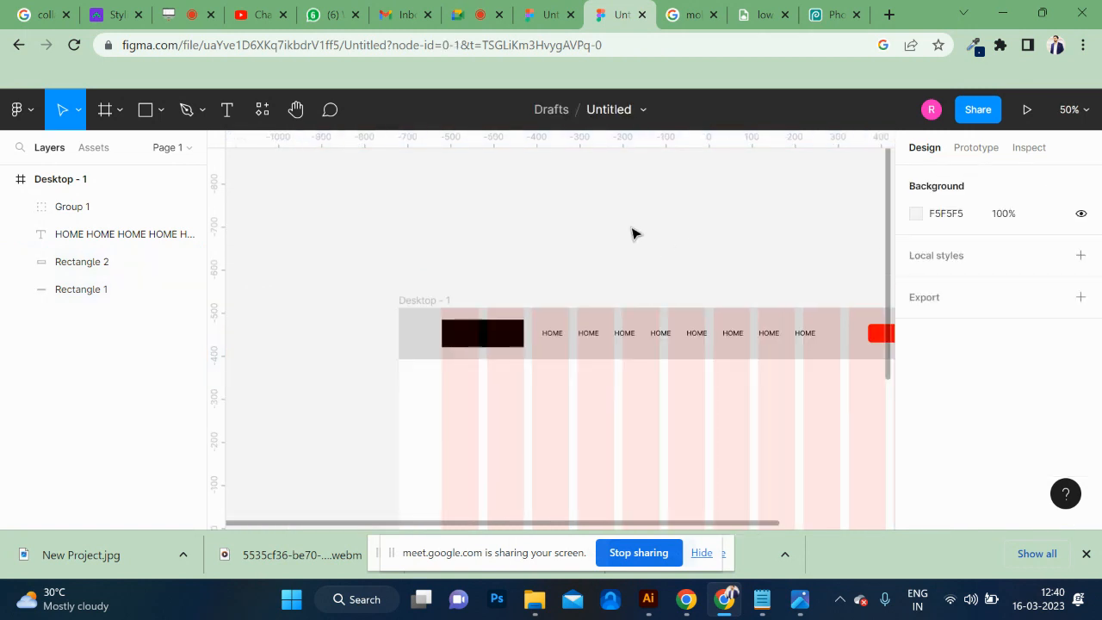
{"action": "key", "text": "ctrl+plus"}
{"action": "key", "text": "ctrl+plus"}
{"action": "key", "text": "ctrl+minus"}
{"action": "scroll", "coordinate": [633, 233], "scroll_direction": "down", "scroll_amount": 2}
{"action": "scroll", "coordinate": [633, 234], "scroll_direction": "right", "scroll_amount": 3}
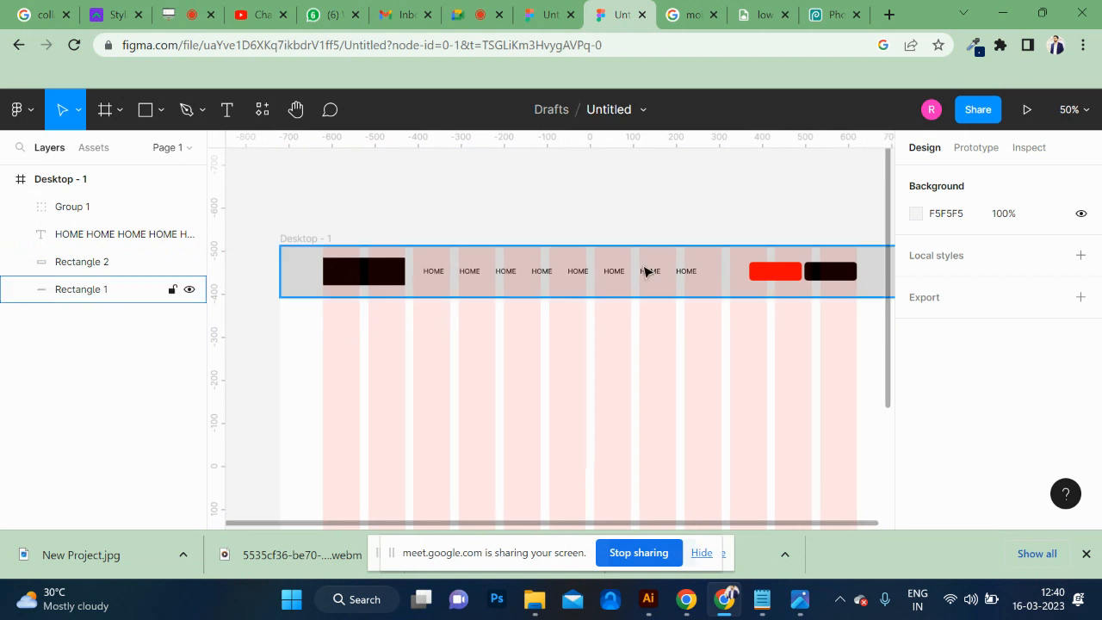
{"action": "scroll", "coordinate": [783, 284], "scroll_direction": "right", "scroll_amount": 2}
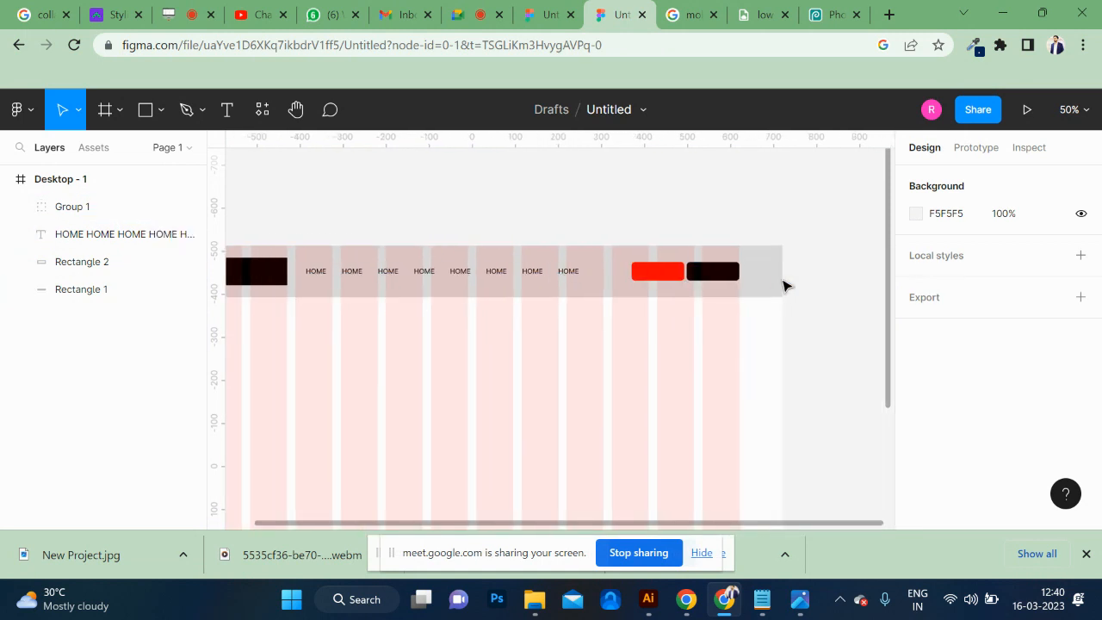
{"action": "scroll", "coordinate": [783, 285], "scroll_direction": "up", "scroll_amount": 4}
{"action": "scroll", "coordinate": [783, 285], "scroll_direction": "up", "scroll_amount": 3}
{"action": "scroll", "coordinate": [784, 285], "scroll_direction": "right", "scroll_amount": 1}
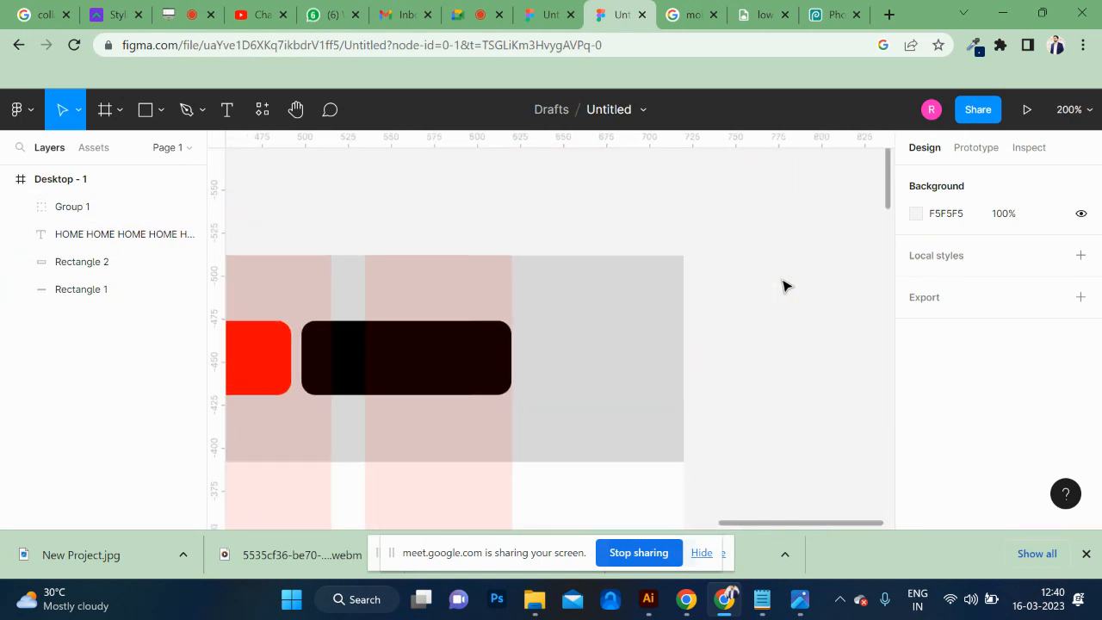
{"action": "scroll", "coordinate": [541, 335], "scroll_direction": "left", "scroll_amount": 4}
{"action": "scroll", "coordinate": [541, 335], "scroll_direction": "left", "scroll_amount": 1}
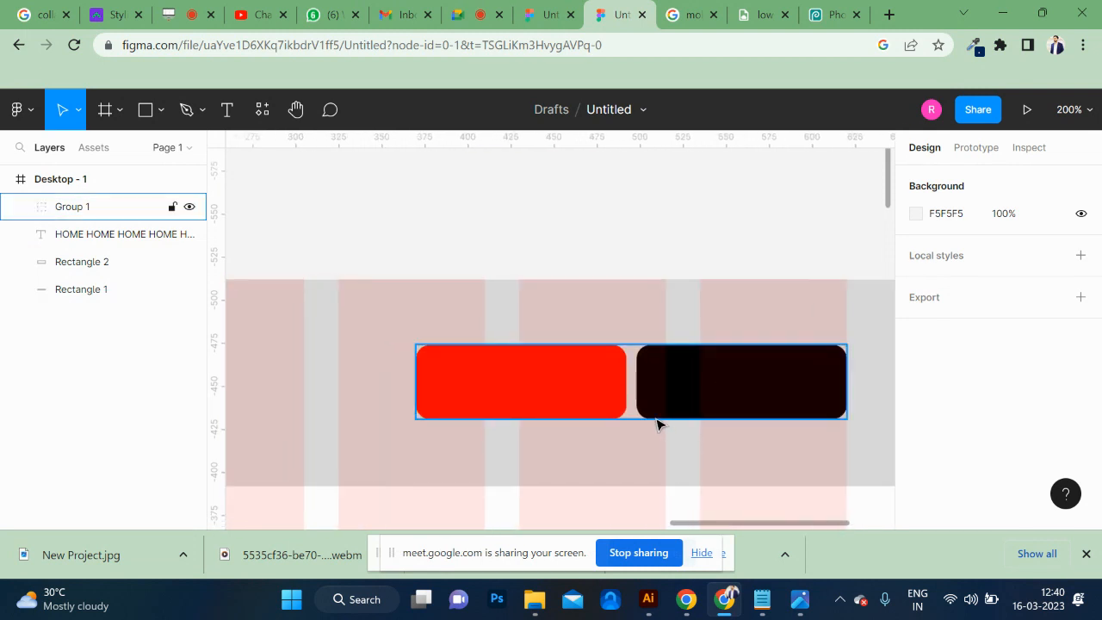
Add a text label reading REGISTER on the empty canvas above the header buttons.
{"action": "left_click", "coordinate": [657, 422]}
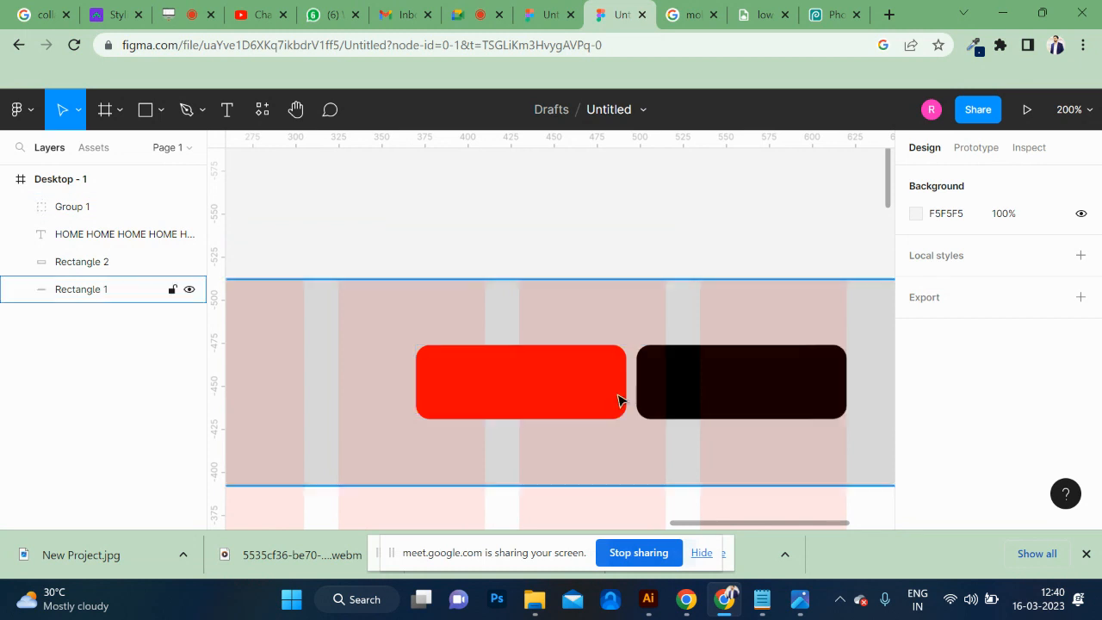
{"action": "left_click", "coordinate": [229, 111]}
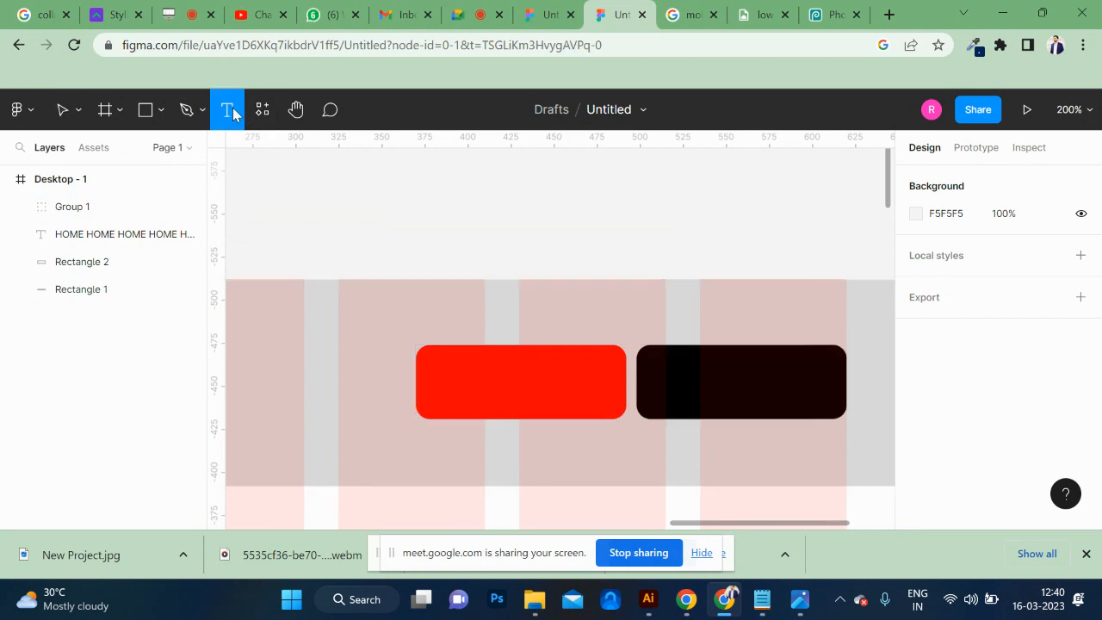
{"action": "left_click", "coordinate": [522, 225]}
{"action": "type", "text": "REGO"}
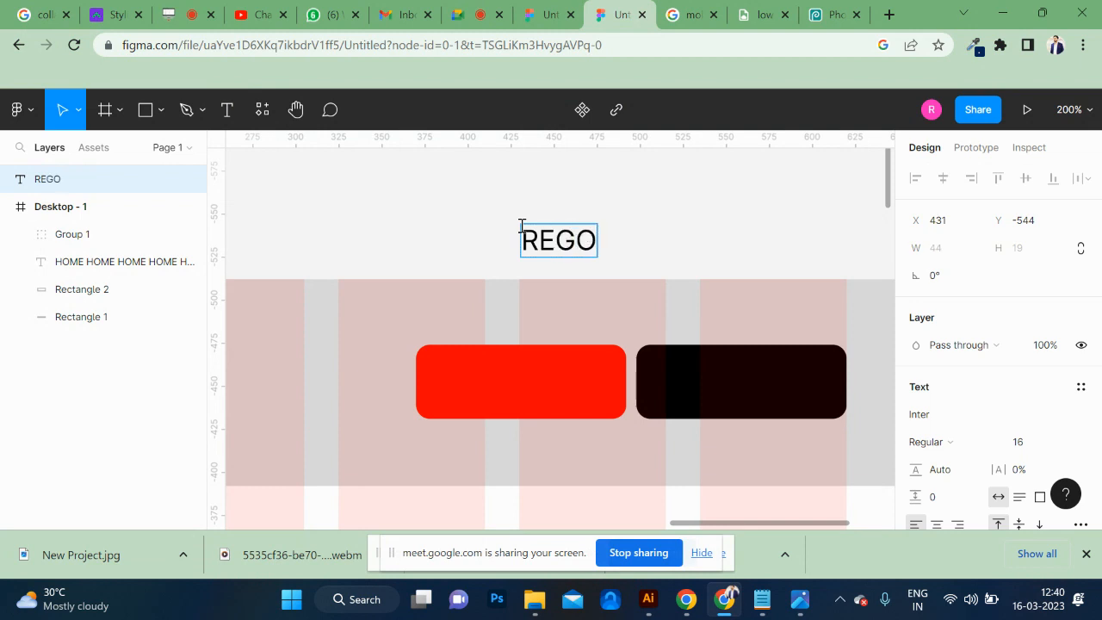
{"action": "key", "text": "BackSpace"}
{"action": "type", "text": "O"}
{"action": "key", "text": "BackSpace"}
{"action": "type", "text": "ISG"}
{"action": "key", "text": "BackSpace"}
{"action": "type", "text": "TER"}
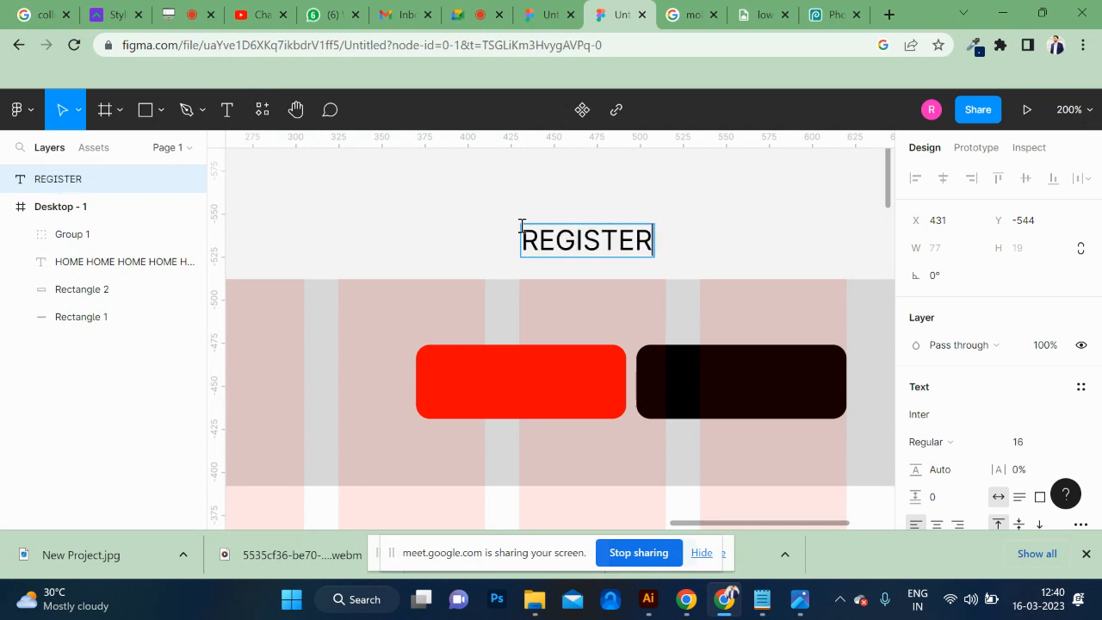
Reduce the REGISTER label's font size to 14 and center it on the red header button.
{"action": "double_click", "coordinate": [591, 240]}
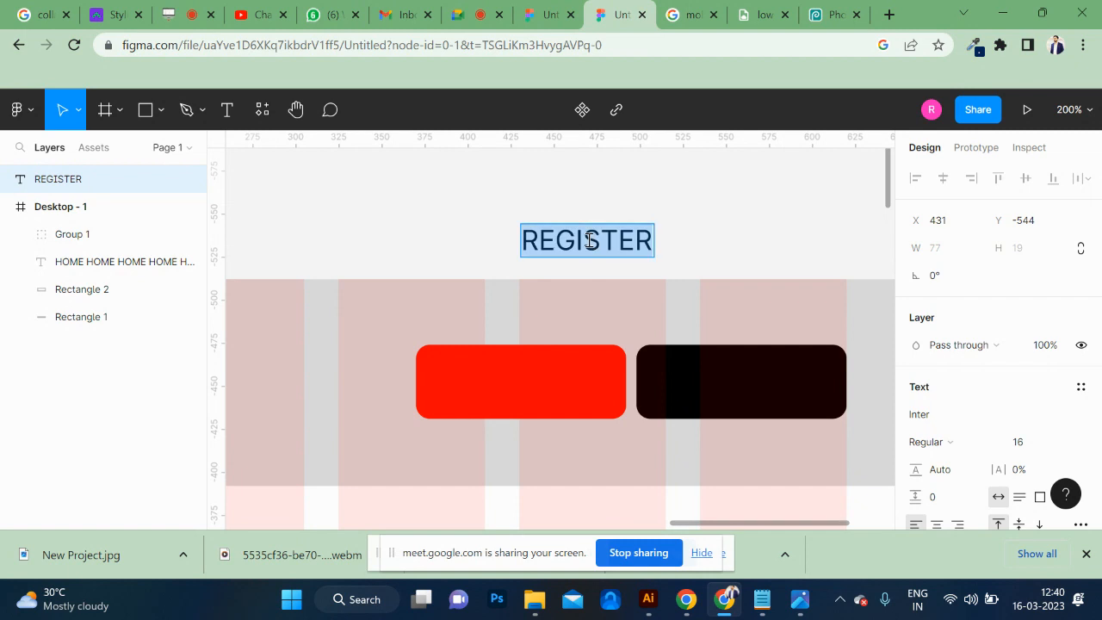
{"action": "key", "text": "ctrl+shift+comma"}
{"action": "key", "text": "ctrl+shift+comma"}
{"action": "left_click", "coordinate": [685, 225]}
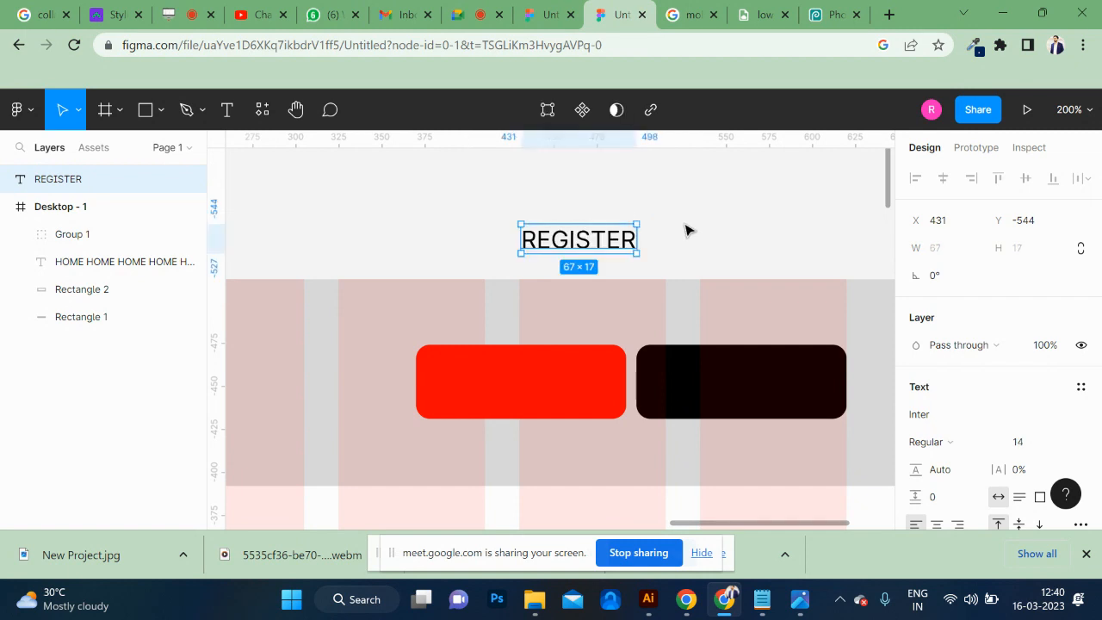
{"action": "left_click_drag", "start_coordinate": [608, 239], "coordinate": [539, 379]}
{"action": "key", "text": "Up"}
{"action": "key", "text": "Up"}
{"action": "key", "text": "Up"}
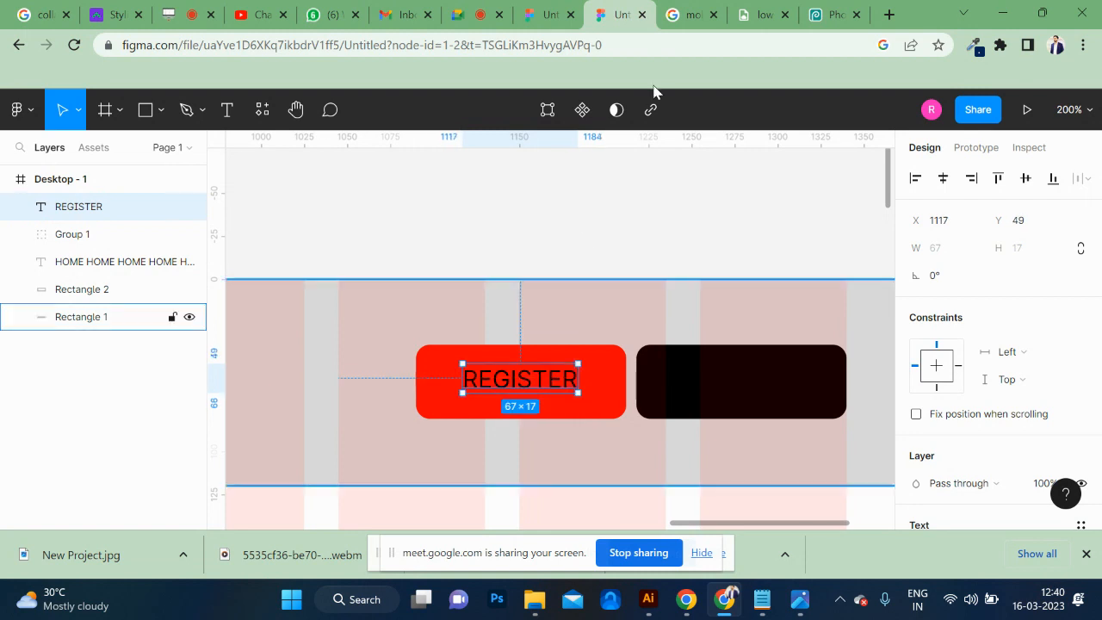
Switch to Google Images and search for "ux pain points".
{"action": "left_click", "coordinate": [687, 14]}
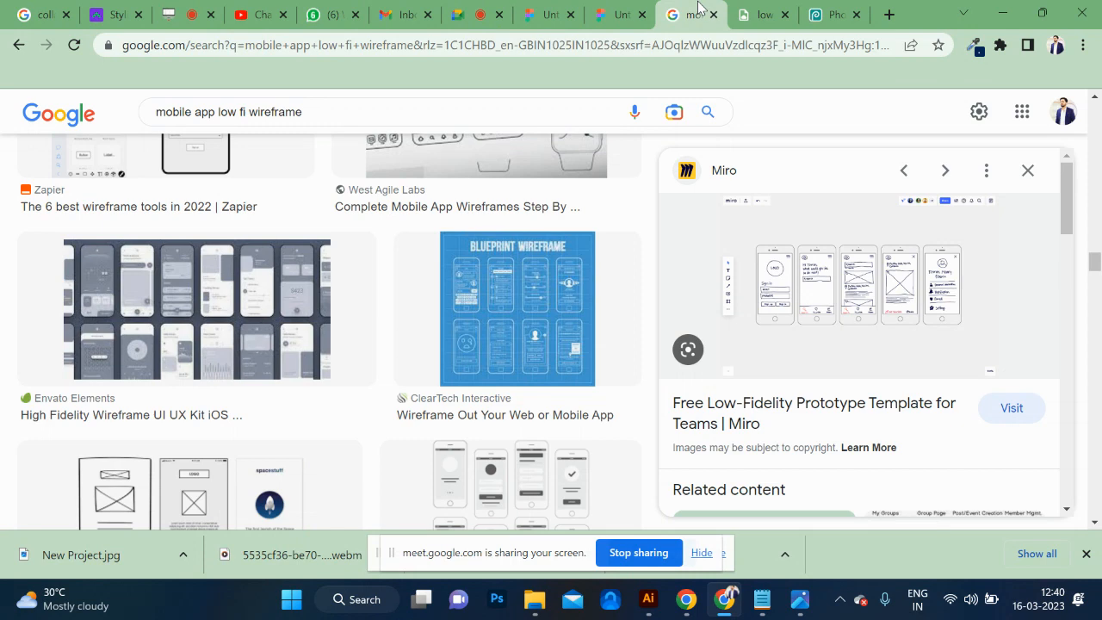
{"action": "triple_click", "coordinate": [345, 111]}
{"action": "type", "text": "UX PAIN"}
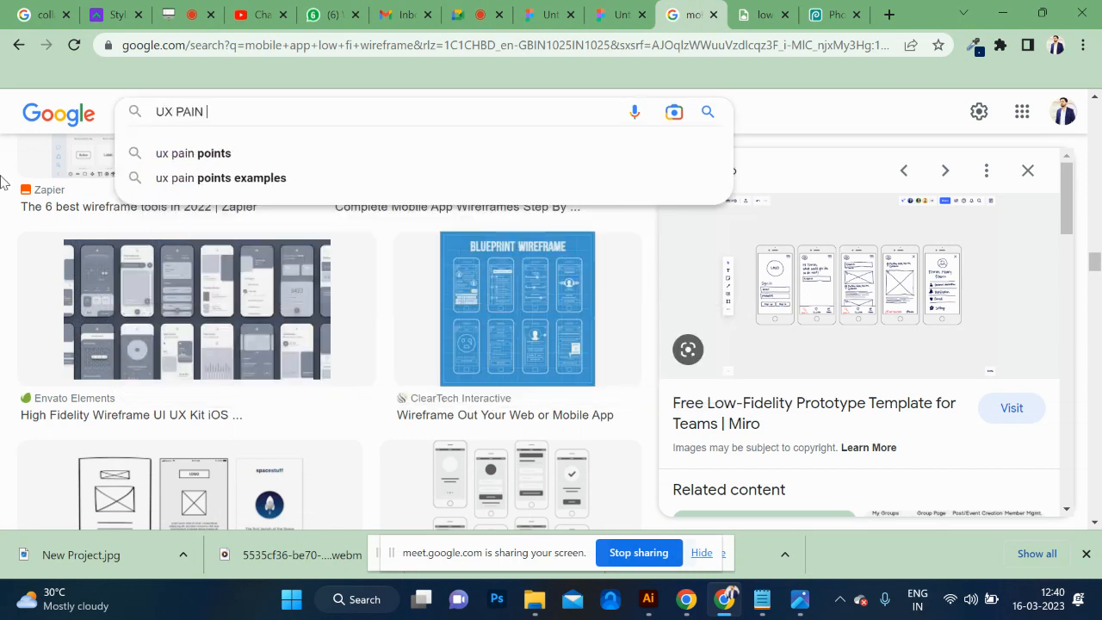
{"action": "key", "text": "Down"}
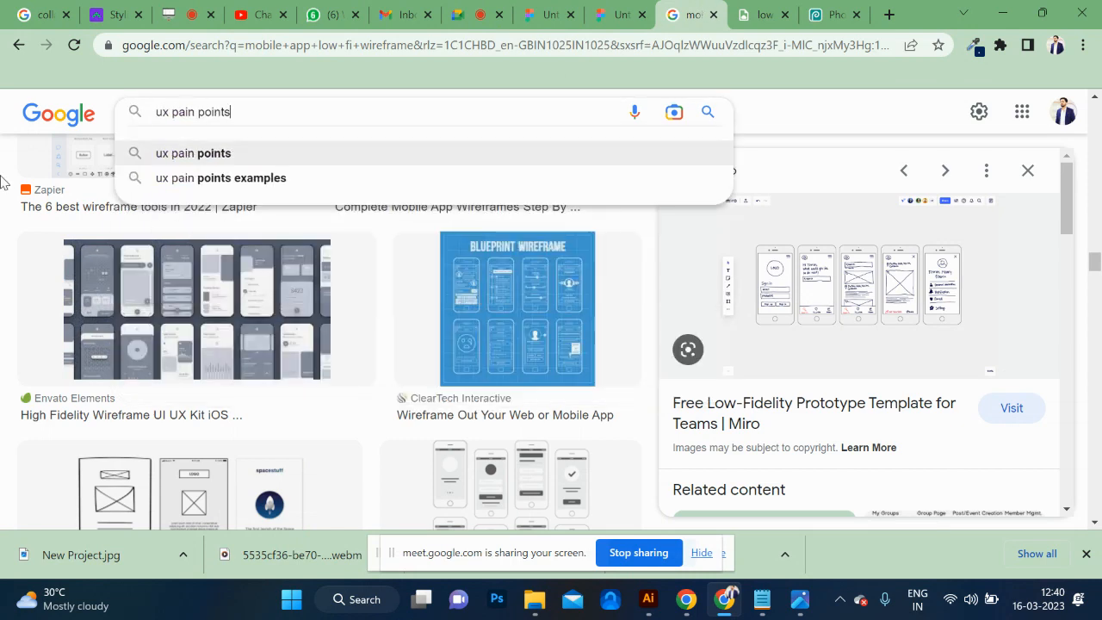
{"action": "key", "text": "Return"}
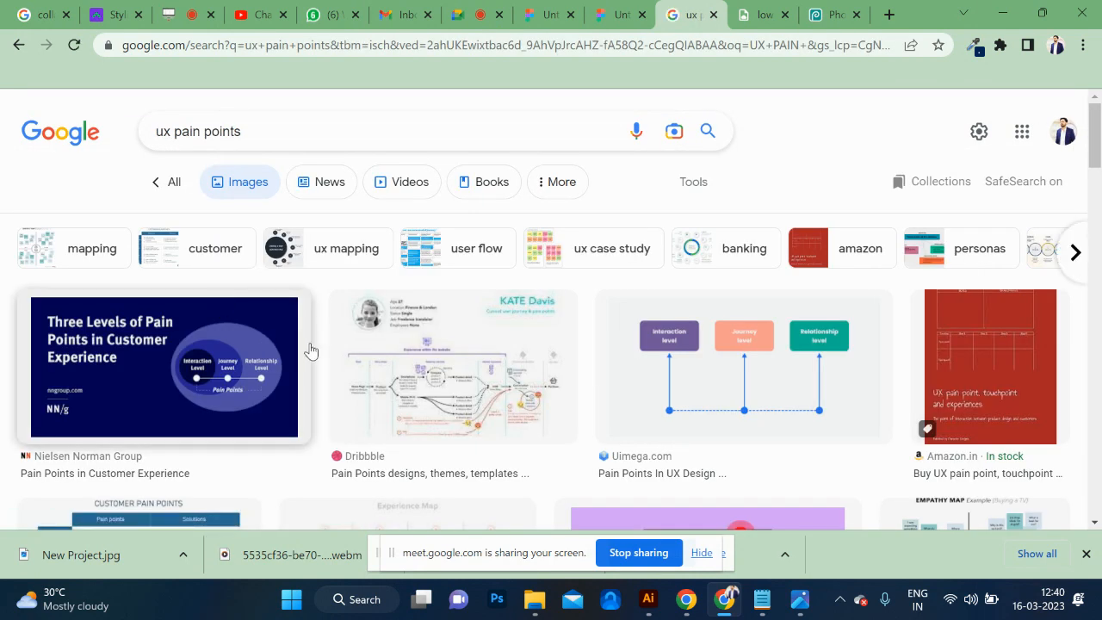
Browse the pain point image results and preview the Pain Point in UX Design illustration.
{"action": "scroll", "coordinate": [354, 353], "scroll_direction": "down", "scroll_amount": 2}
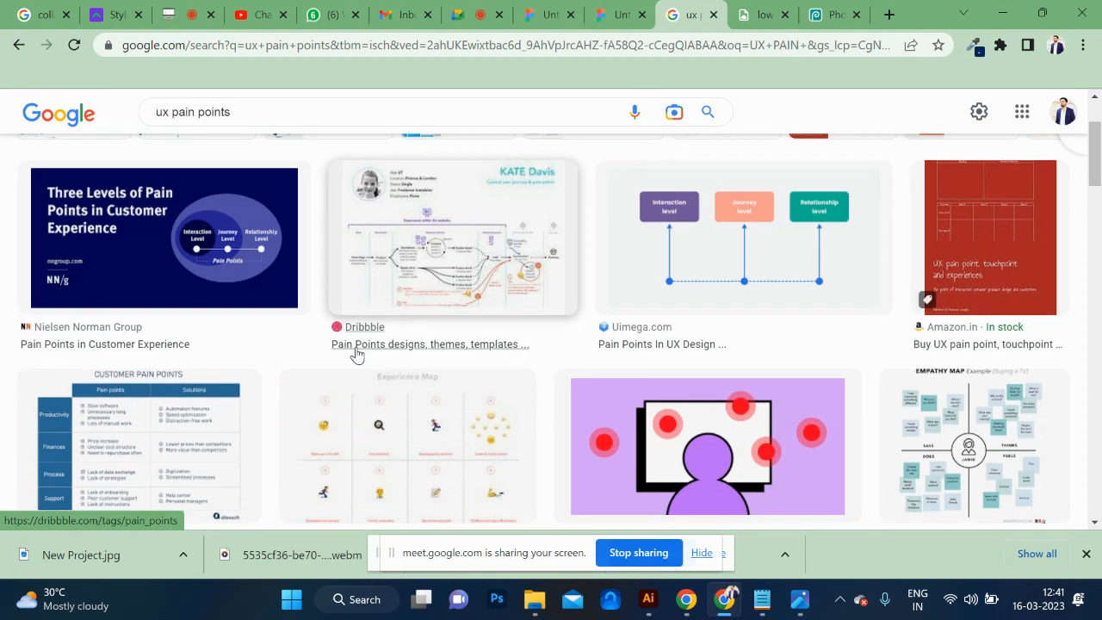
{"action": "scroll", "coordinate": [357, 353], "scroll_direction": "down", "scroll_amount": 3}
{"action": "scroll", "coordinate": [369, 371], "scroll_direction": "down", "scroll_amount": 2}
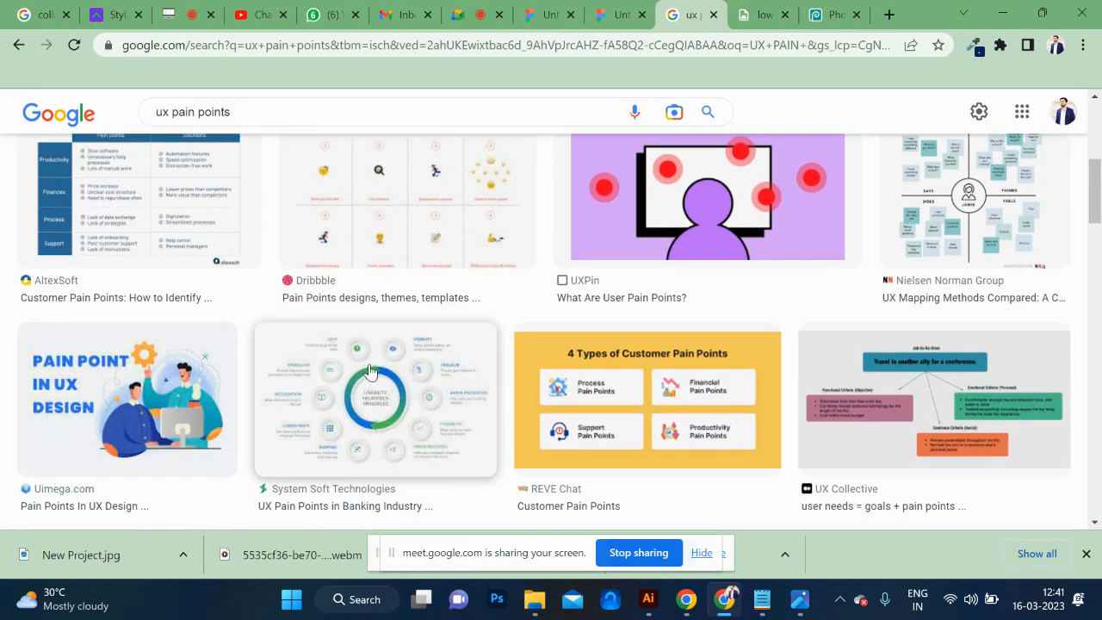
{"action": "left_click", "coordinate": [135, 419]}
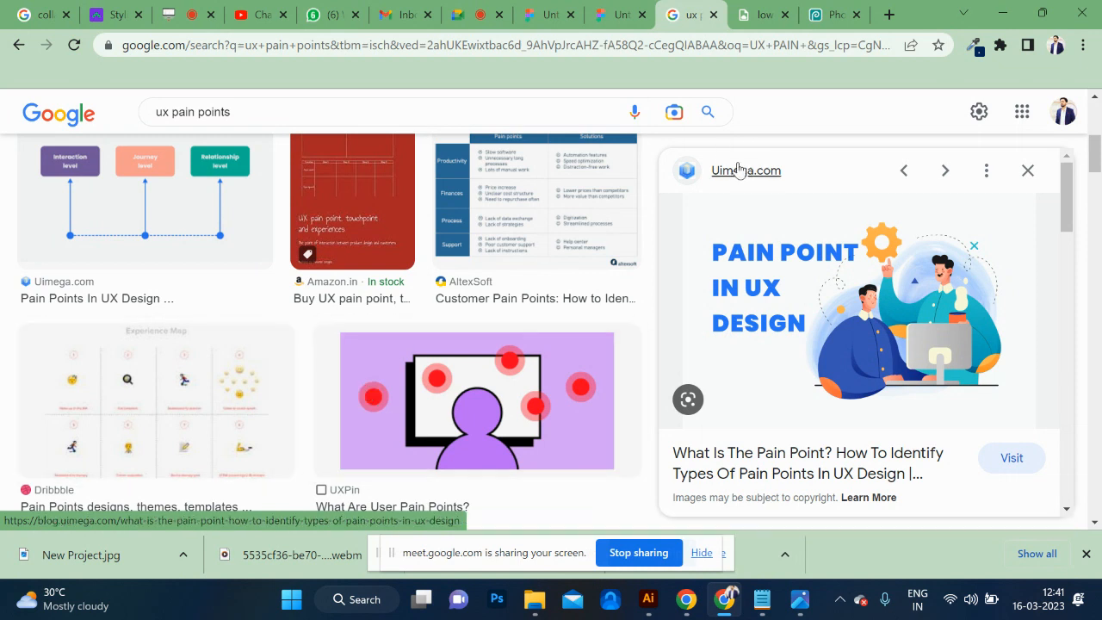
Back in Figma, duplicate the REGISTER label onto the black button and fill the copy with white, FFFFFF.
{"action": "left_click", "coordinate": [627, 14]}
{"action": "left_click", "coordinate": [593, 181]}
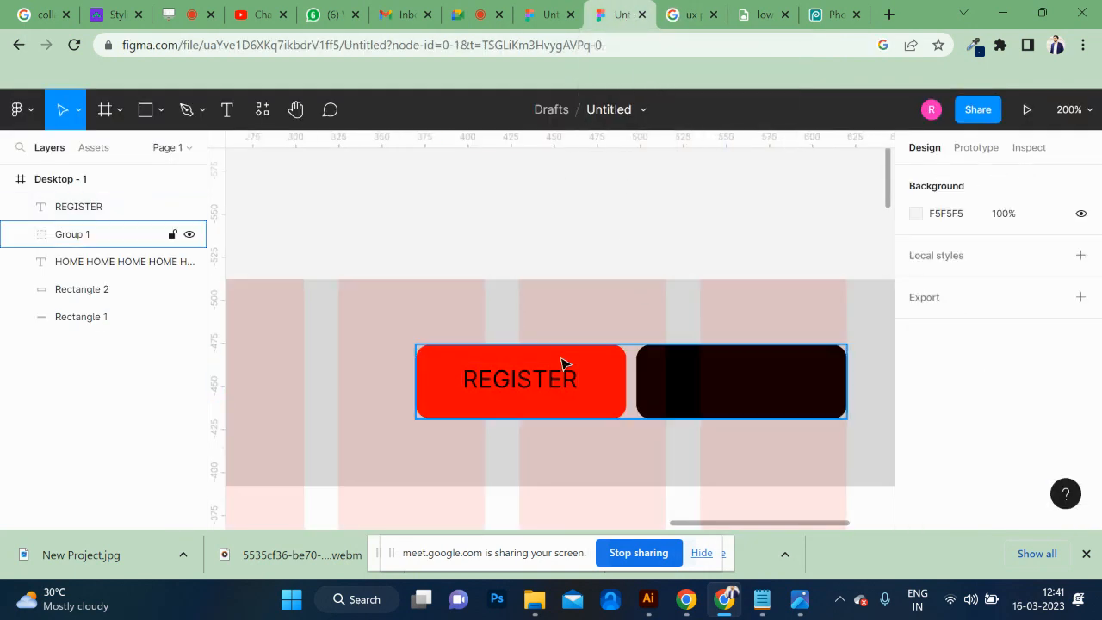
{"action": "left_click_drag", "start_coordinate": [543, 380], "coordinate": [761, 383]}
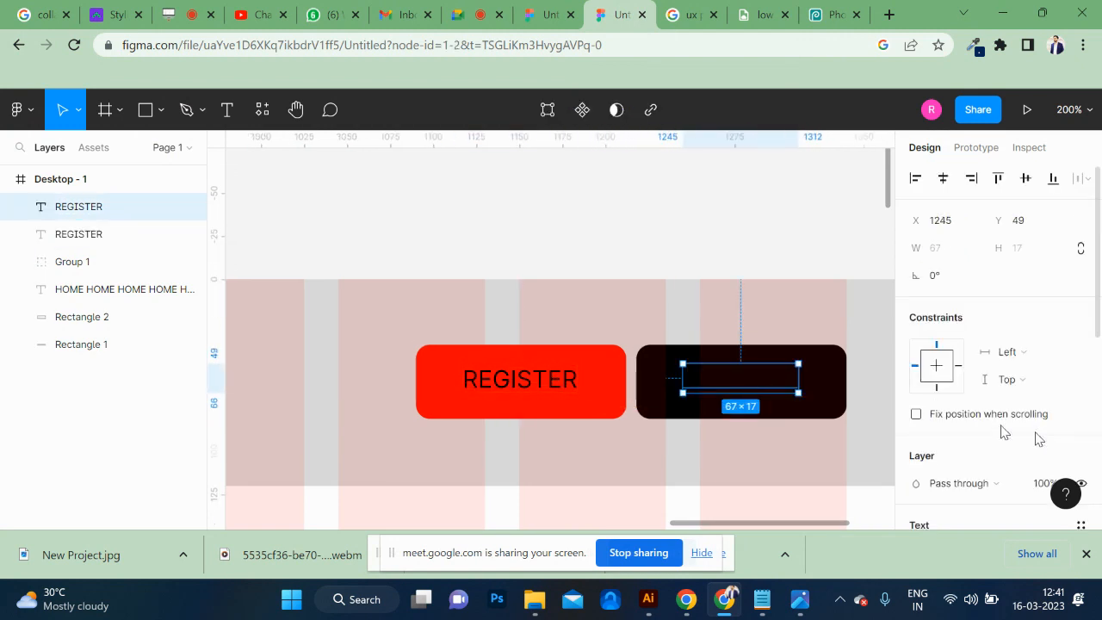
{"action": "scroll", "coordinate": [999, 428], "scroll_direction": "down", "scroll_amount": 5}
{"action": "left_click", "coordinate": [916, 505]}
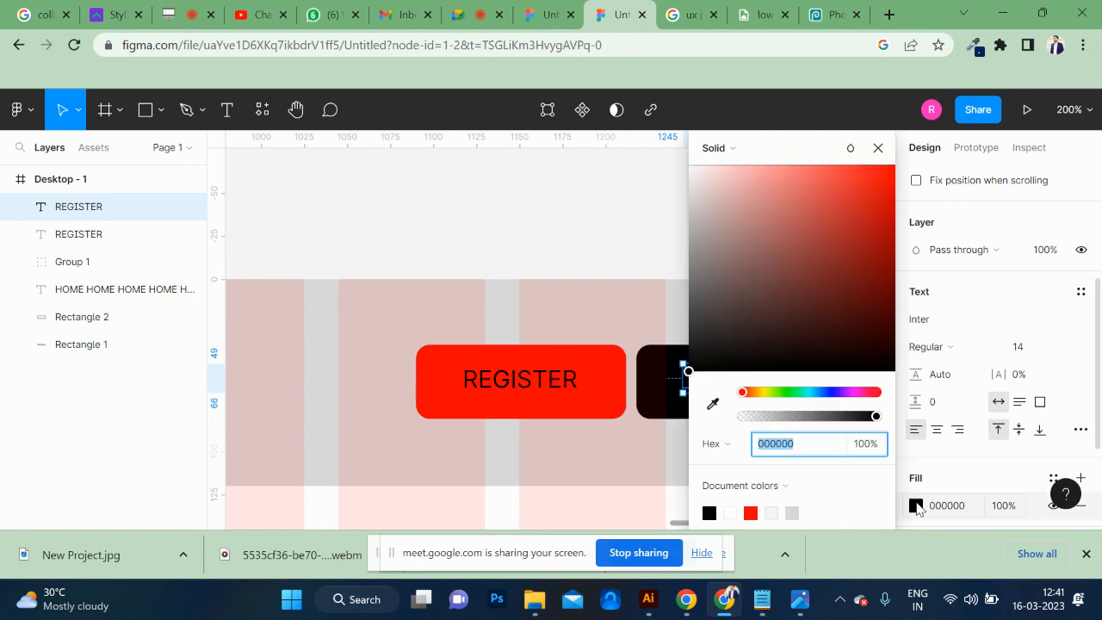
{"action": "left_click_drag", "start_coordinate": [825, 232], "coordinate": [669, 167]}
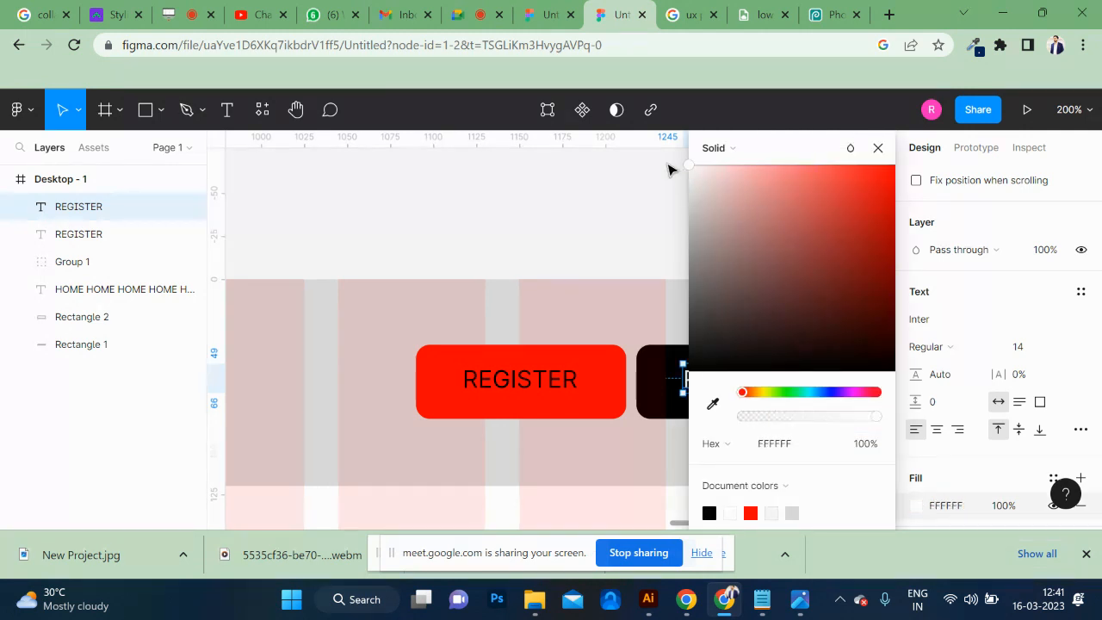
{"action": "left_click", "coordinate": [586, 207]}
{"action": "left_click", "coordinate": [723, 364]}
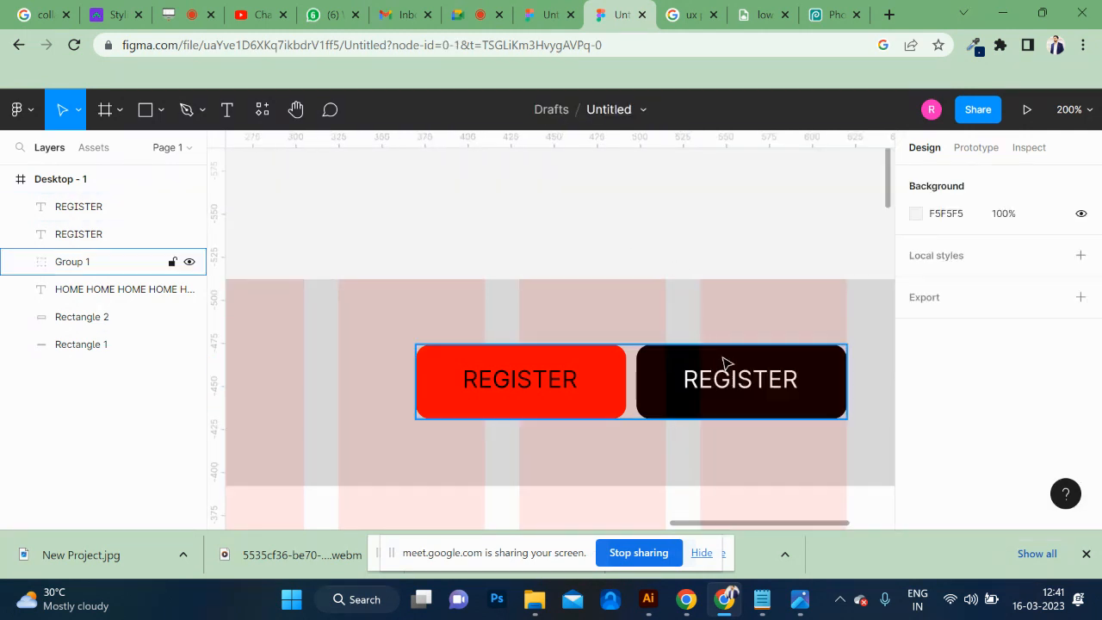
{"action": "double_click", "coordinate": [762, 391]}
{"action": "left_click_drag", "start_coordinate": [762, 392], "coordinate": [770, 395]}
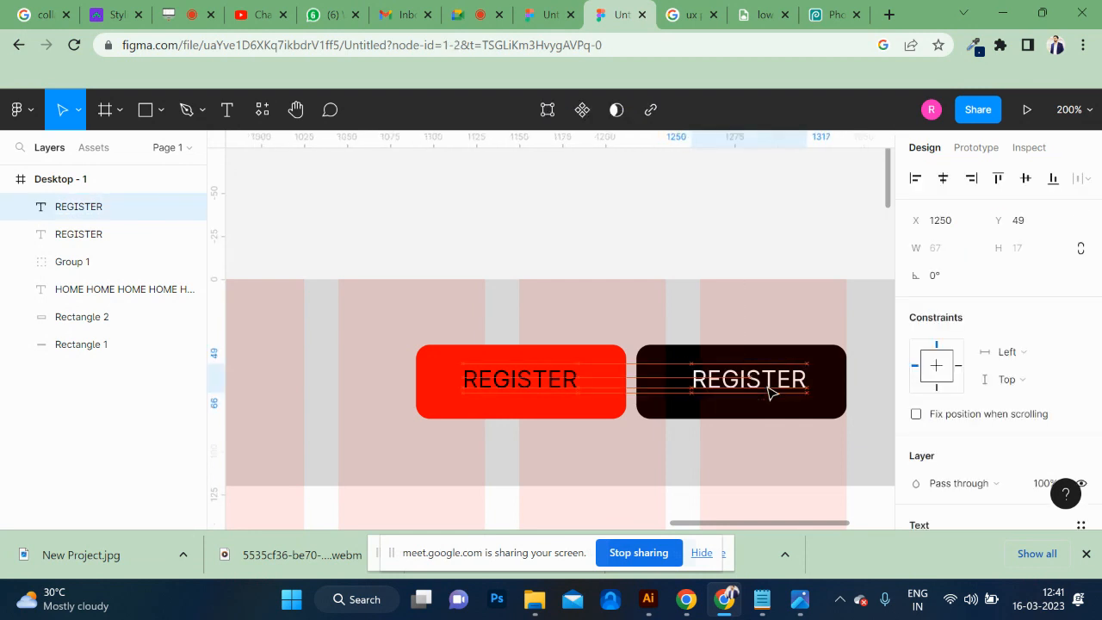
{"action": "key", "text": "ctrl+z"}
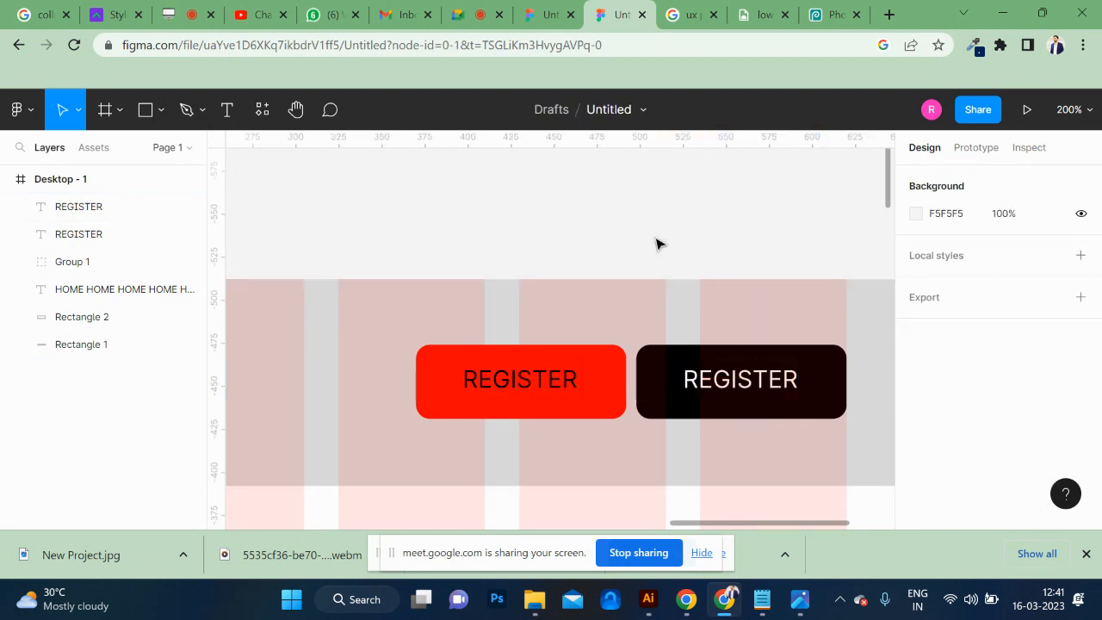
Change the white label on the black button to LOGIN and center it on the button.
{"action": "left_click", "coordinate": [739, 388]}
{"action": "double_click", "coordinate": [740, 389]}
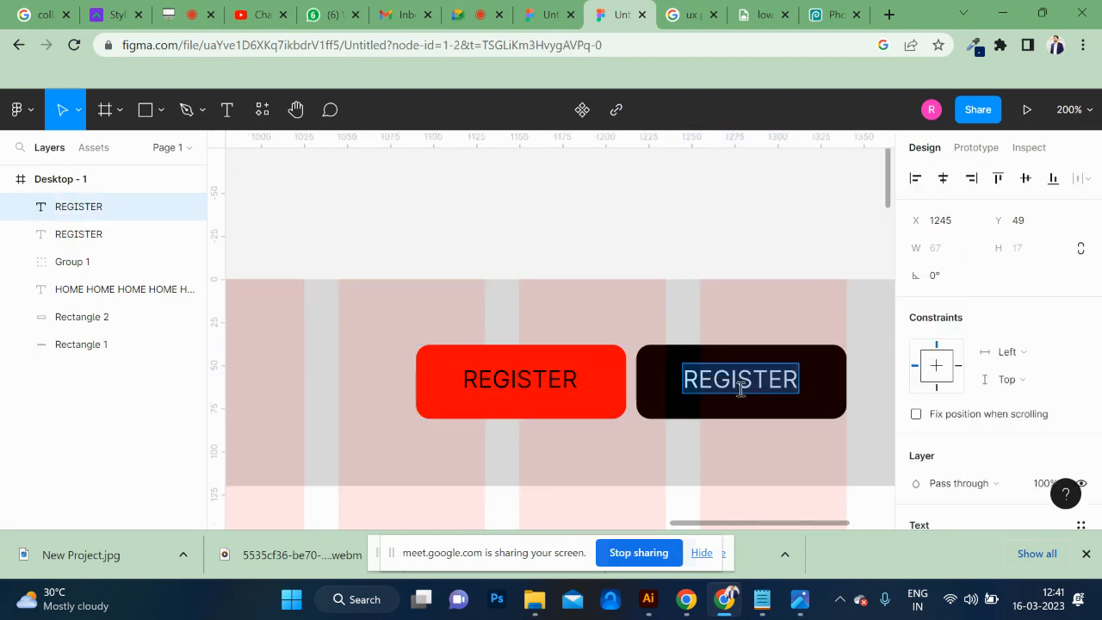
{"action": "type", "text": "LOGIN"}
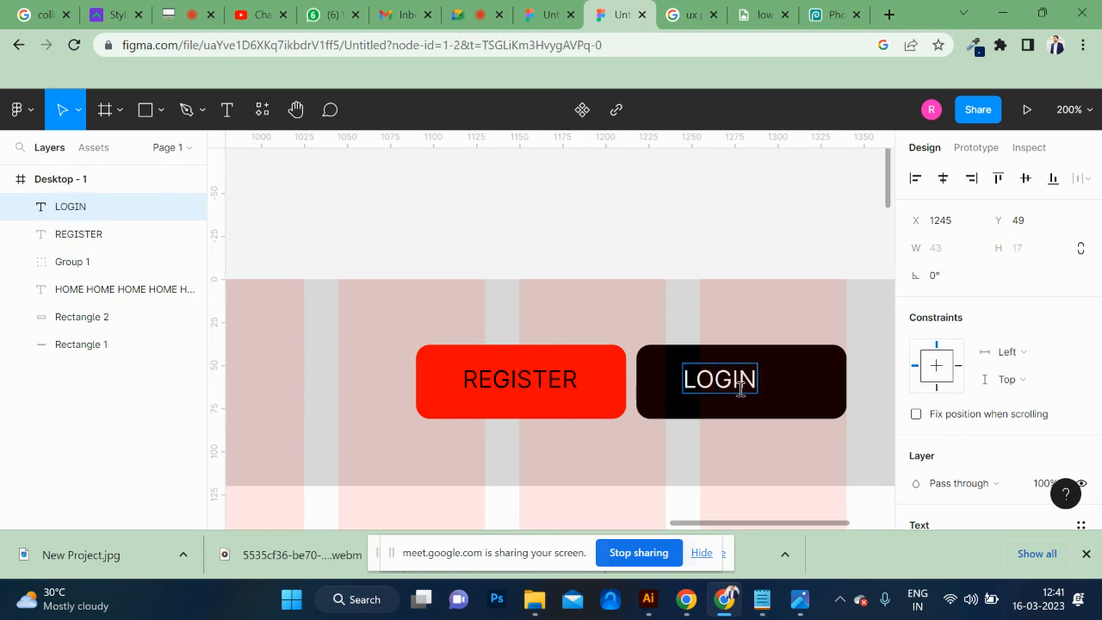
{"action": "key", "text": "Escape"}
{"action": "left_click_drag", "start_coordinate": [733, 392], "coordinate": [760, 385]}
{"action": "left_click", "coordinate": [588, 216]}
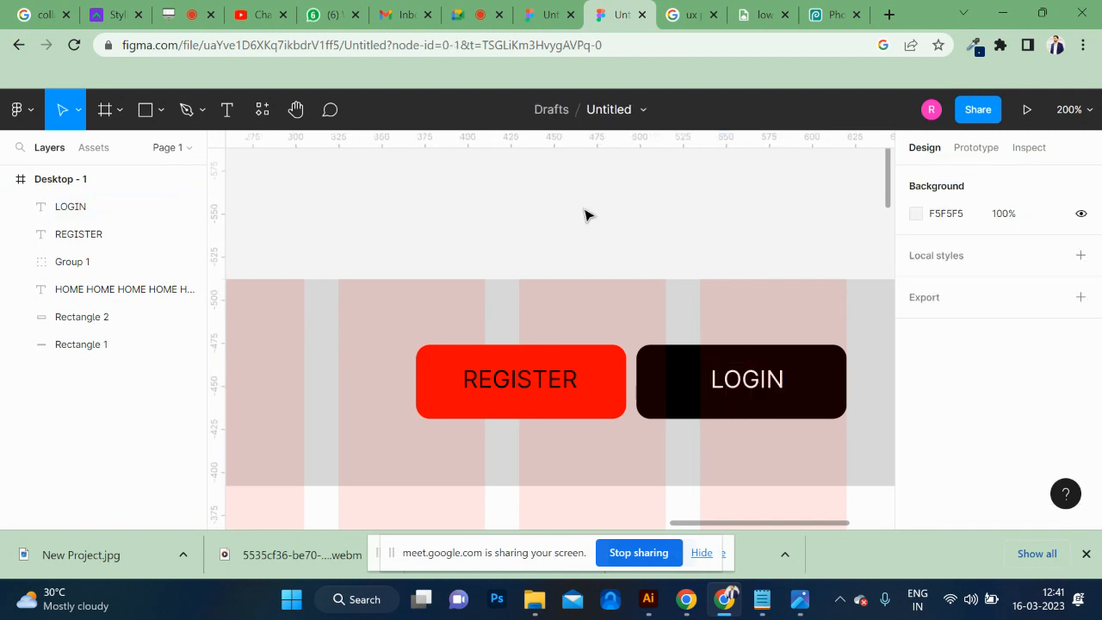
Duplicate the grey header bar directly beneath itself at Y 120 and stretch the copy to a 1440 × 544 section.
{"action": "key", "text": "ctrl+minus"}
{"action": "key", "text": "ctrl+minus"}
{"action": "key", "text": "ctrl+minus"}
{"action": "scroll", "coordinate": [589, 216], "scroll_direction": "left", "scroll_amount": 2}
{"action": "scroll", "coordinate": [585, 216], "scroll_direction": "down", "scroll_amount": 2}
{"action": "scroll", "coordinate": [585, 215], "scroll_direction": "right", "scroll_amount": 1}
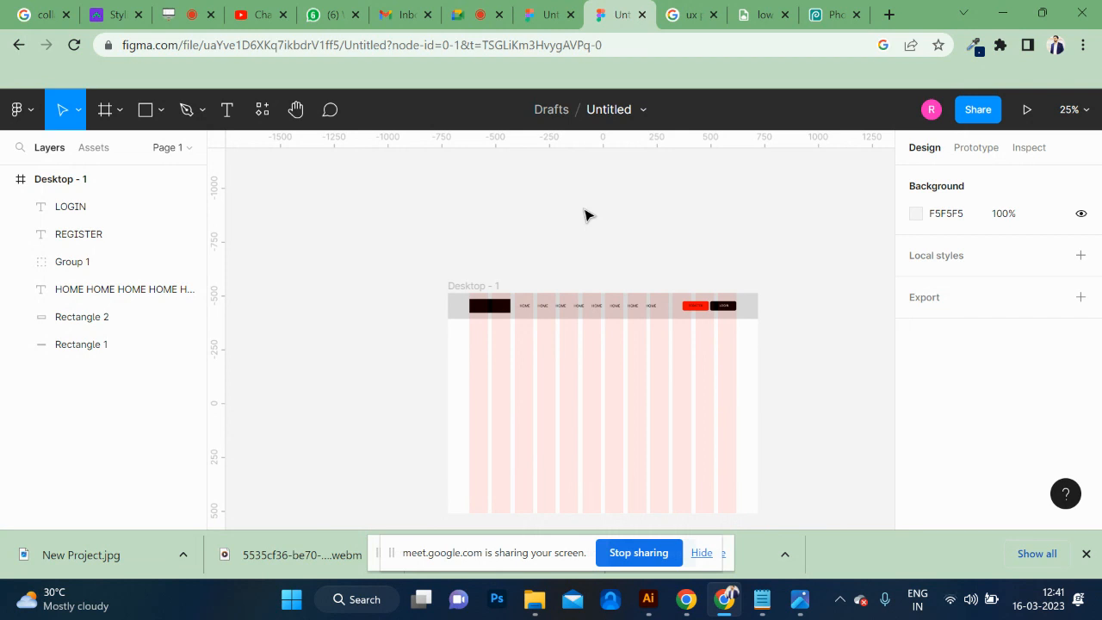
{"action": "left_click", "coordinate": [755, 315]}
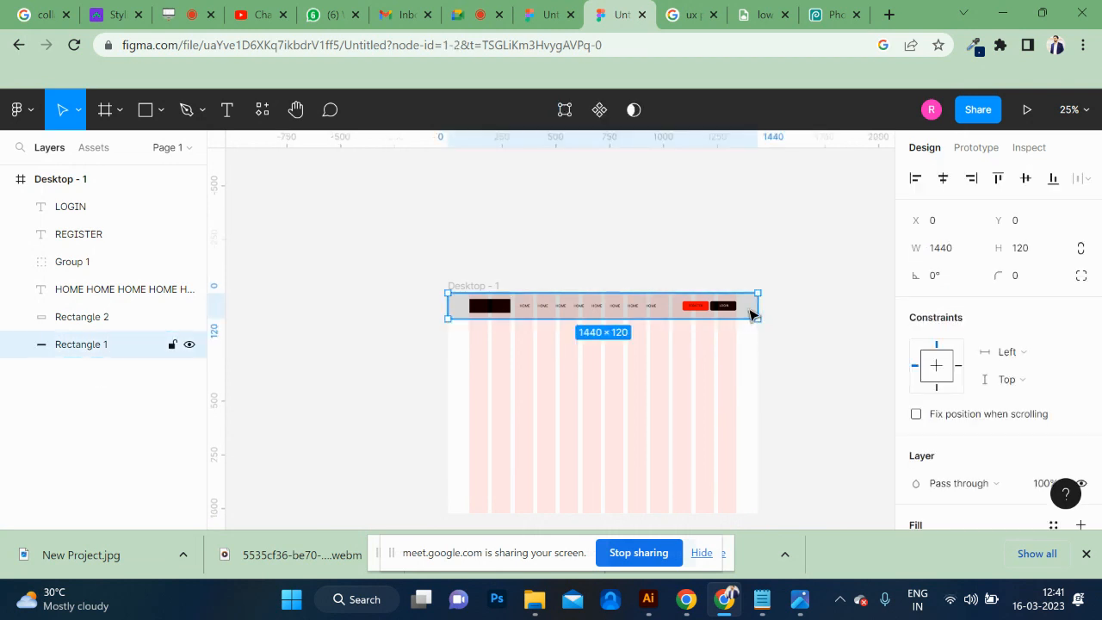
{"action": "key", "text": "ctrl+d"}
{"action": "left_click_drag", "start_coordinate": [751, 314], "coordinate": [748, 341]}
{"action": "left_click_drag", "start_coordinate": [608, 345], "coordinate": [608, 436]}
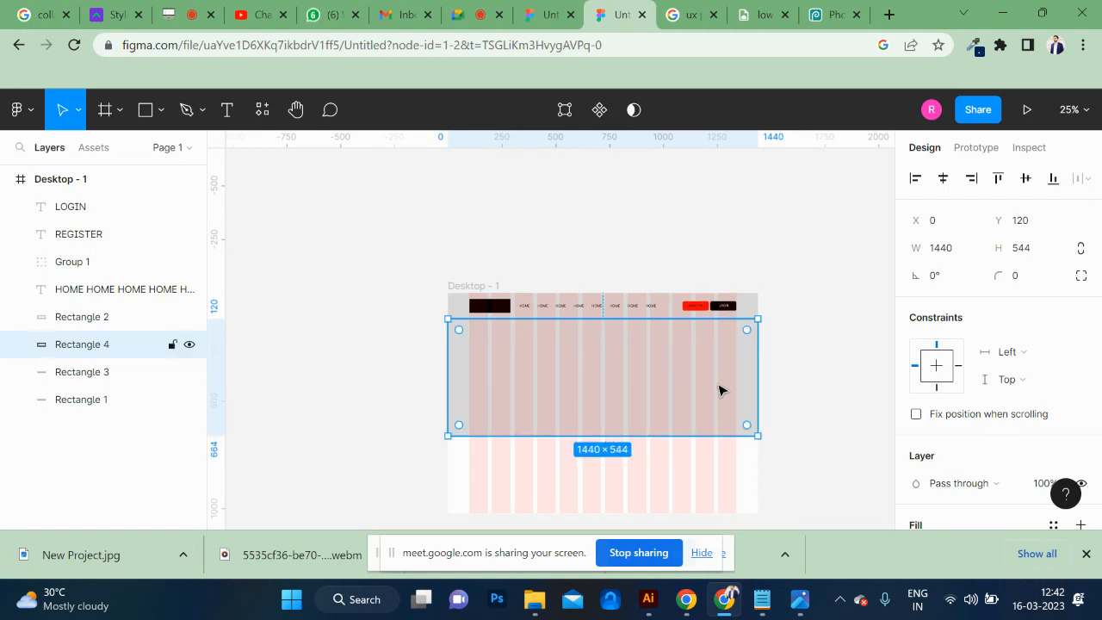
Examine the header up close, including the black logo block, the navigation labels and the REGISTER and LOGIN buttons.
{"action": "left_click", "coordinate": [798, 377]}
{"action": "scroll", "coordinate": [738, 320], "scroll_direction": "up", "scroll_amount": 10}
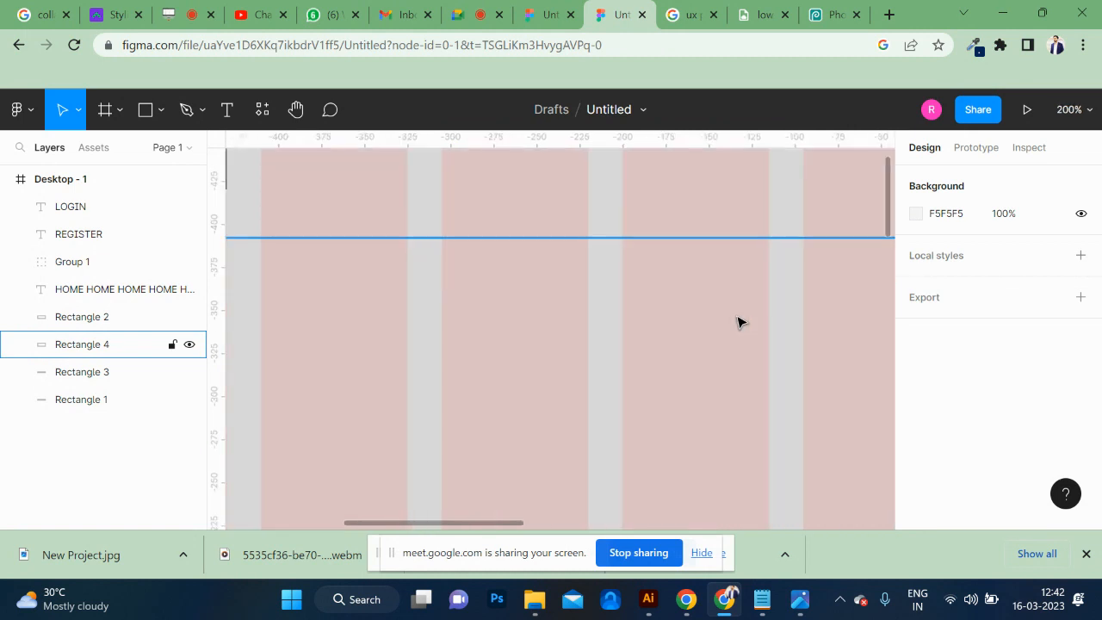
{"action": "scroll", "coordinate": [738, 321], "scroll_direction": "right", "scroll_amount": 2}
{"action": "right_click", "coordinate": [738, 310]}
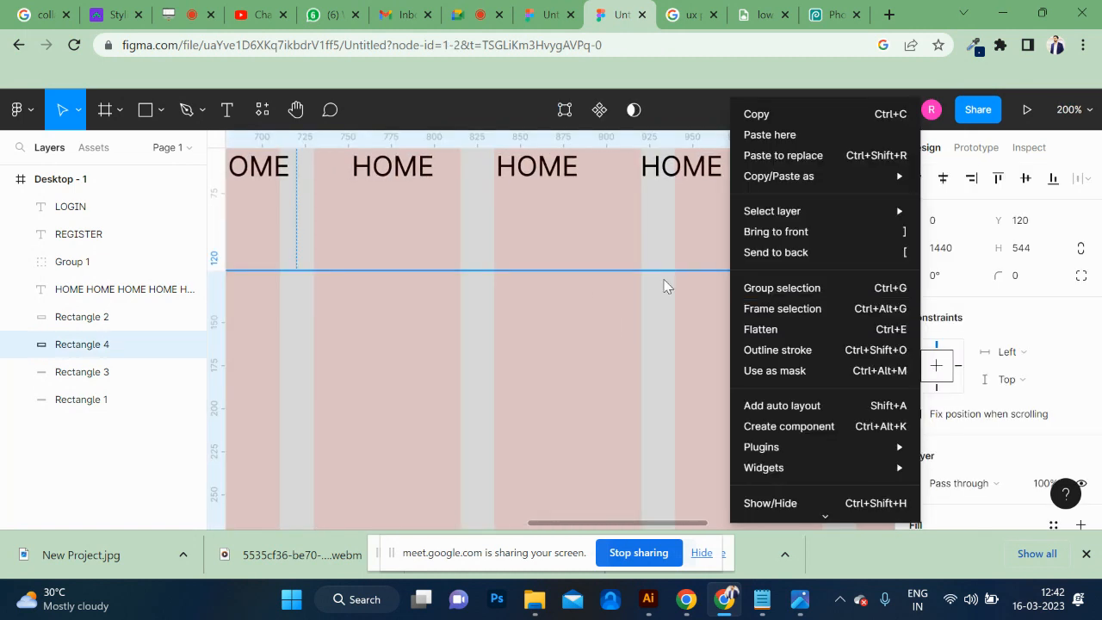
{"action": "left_click", "coordinate": [665, 286]}
{"action": "scroll", "coordinate": [665, 286], "scroll_direction": "right", "scroll_amount": 5}
{"action": "scroll", "coordinate": [687, 293], "scroll_direction": "up", "scroll_amount": 3}
{"action": "scroll", "coordinate": [706, 320], "scroll_direction": "right", "scroll_amount": 2}
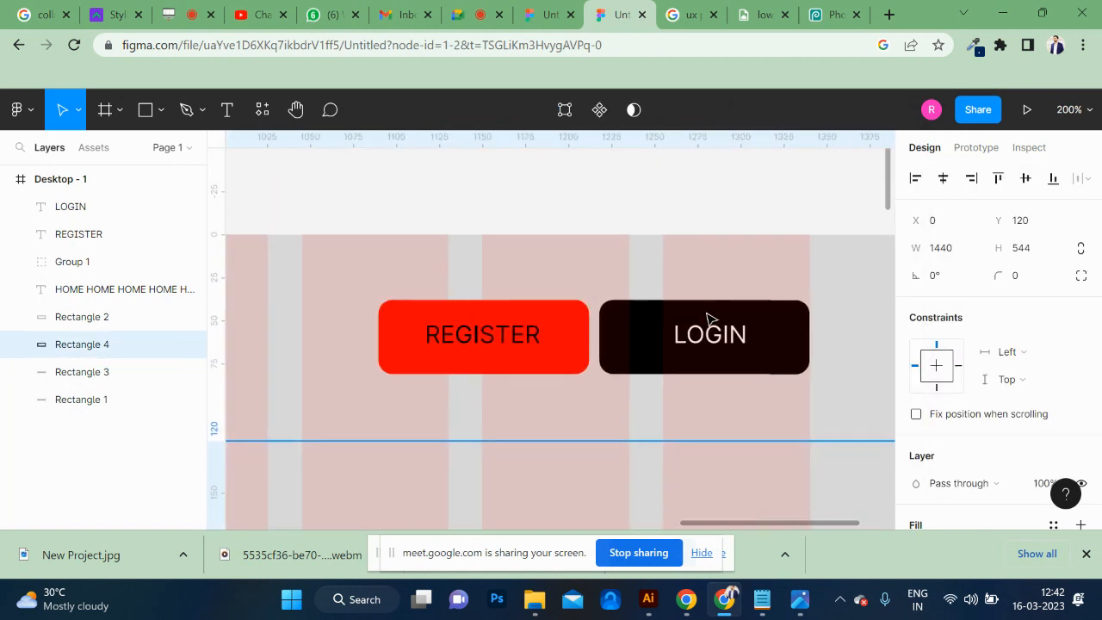
{"action": "scroll", "coordinate": [413, 278], "scroll_direction": "left", "scroll_amount": 15}
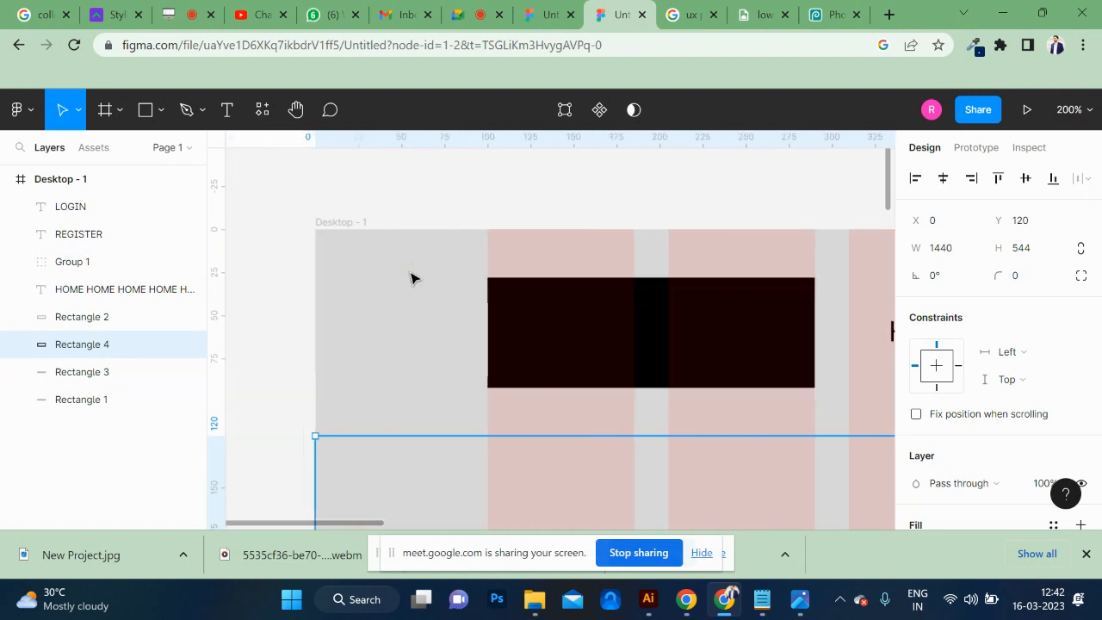
{"action": "scroll", "coordinate": [629, 305], "scroll_direction": "right", "scroll_amount": 1}
{"action": "scroll", "coordinate": [660, 324], "scroll_direction": "right", "scroll_amount": 4}
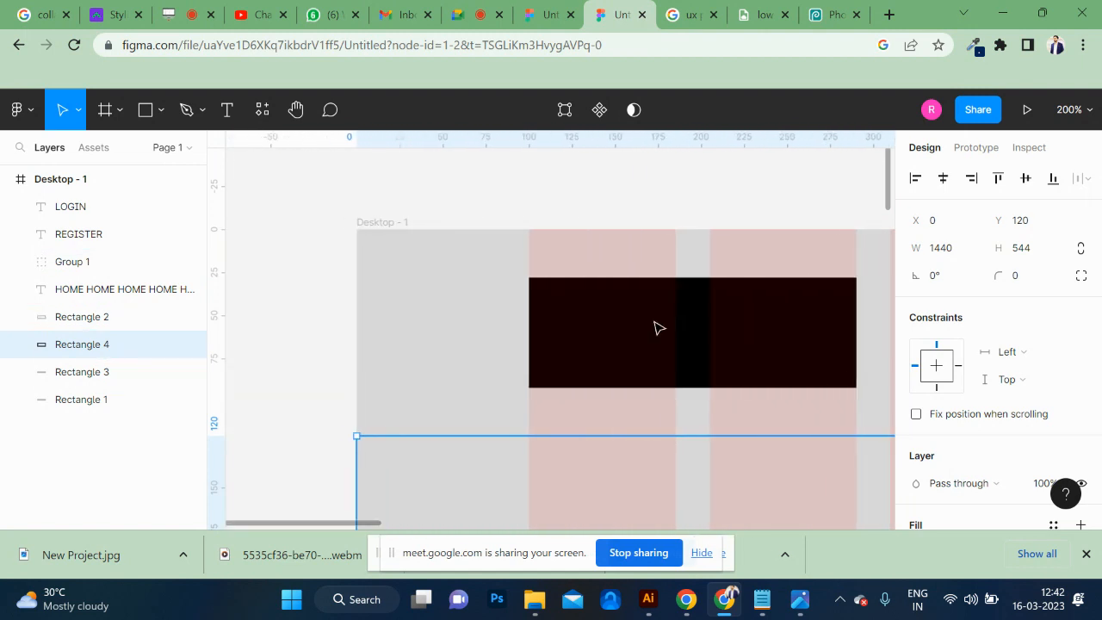
{"action": "scroll", "coordinate": [659, 327], "scroll_direction": "right", "scroll_amount": 2}
{"action": "scroll", "coordinate": [660, 328], "scroll_direction": "down", "scroll_amount": 6}
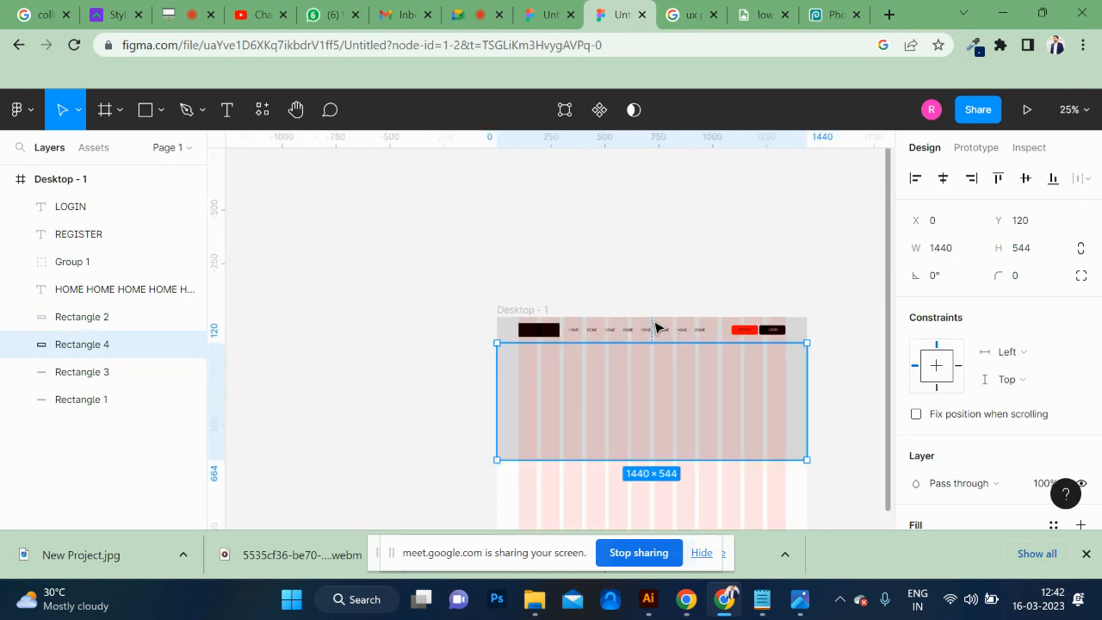
Change the fill of the 1440 × 544 hero section beneath the header to black, 000000.
{"action": "scroll", "coordinate": [915, 421], "scroll_direction": "down", "scroll_amount": 3}
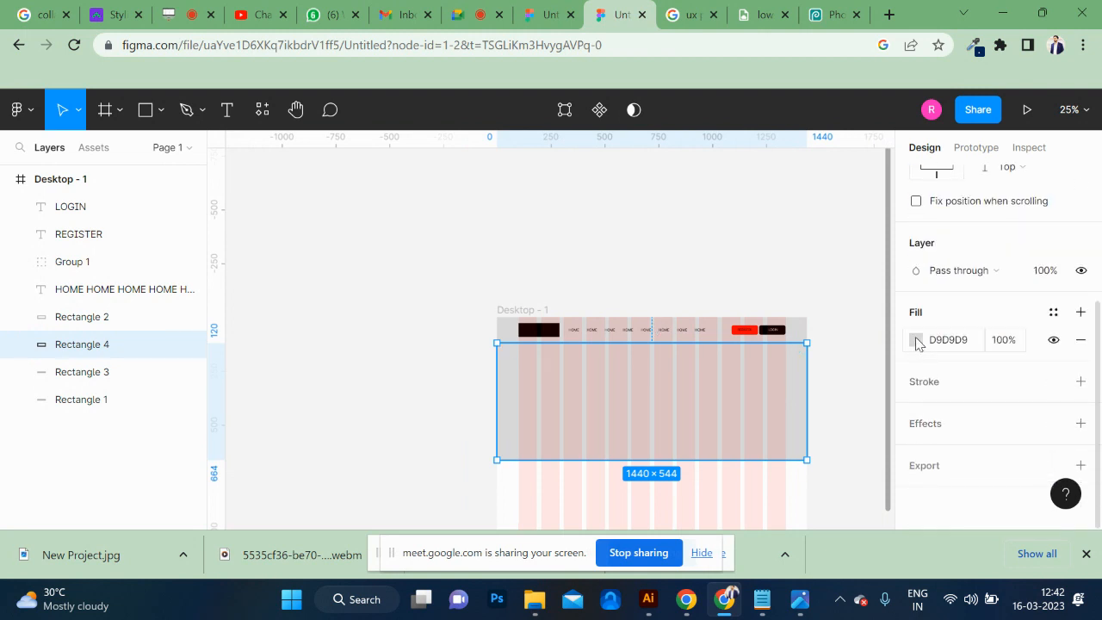
{"action": "left_click", "coordinate": [915, 340]}
{"action": "left_click_drag", "start_coordinate": [773, 305], "coordinate": [661, 410]}
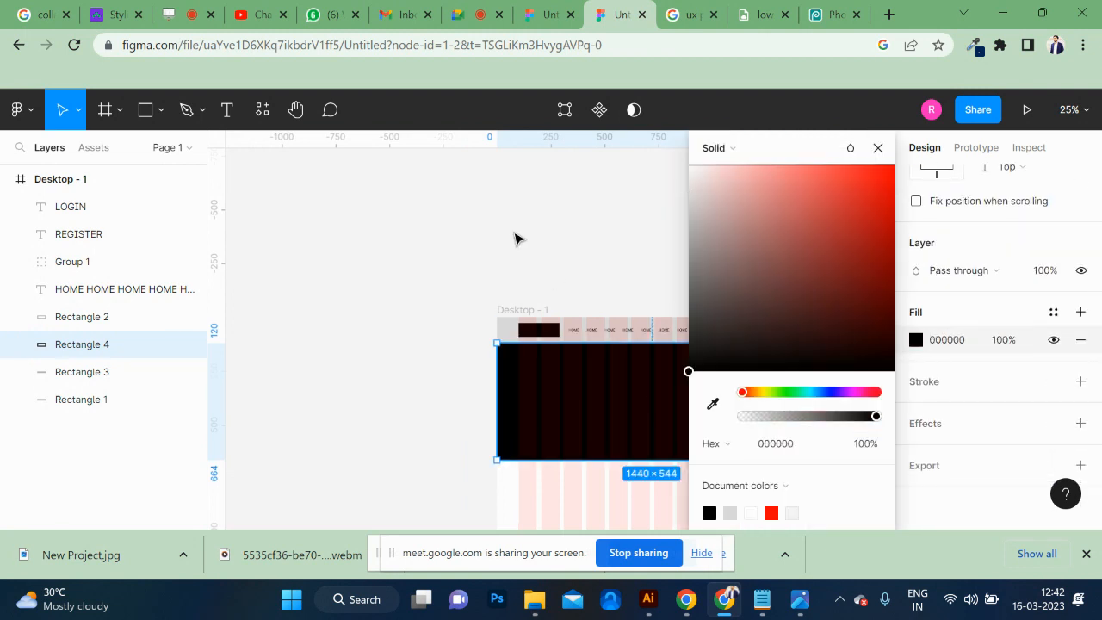
{"action": "left_click", "coordinate": [515, 238]}
{"action": "scroll", "coordinate": [632, 264], "scroll_direction": "down", "scroll_amount": 3}
{"action": "scroll", "coordinate": [632, 264], "scroll_direction": "right", "scroll_amount": 3}
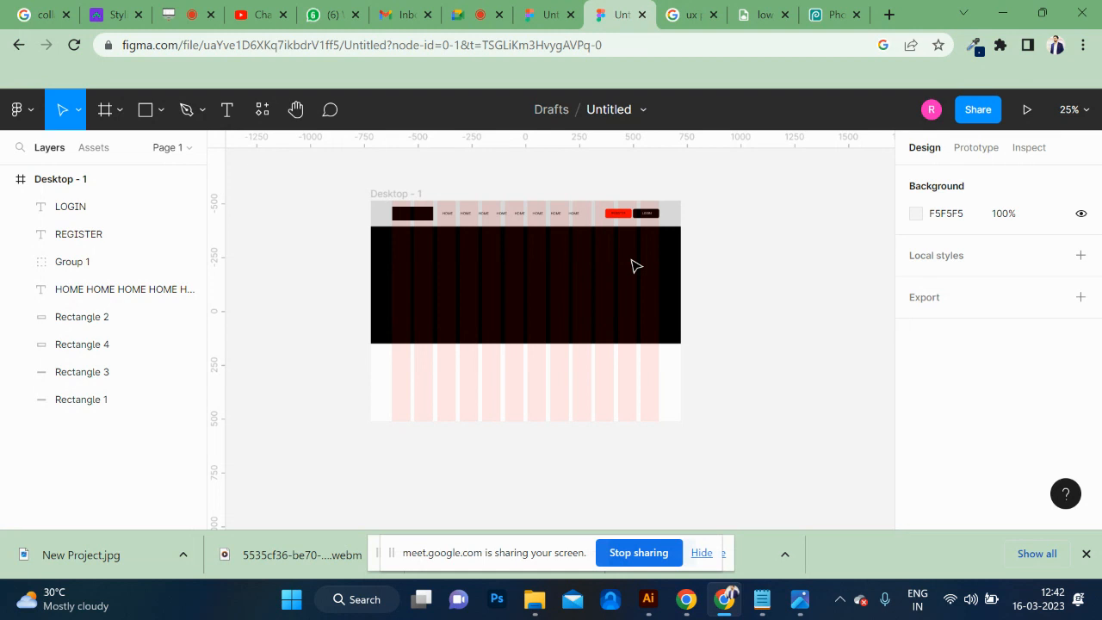
Try placing the dipa image from Downloads into the black hero section, and undo the placement.
{"action": "left_click", "coordinate": [635, 266]}
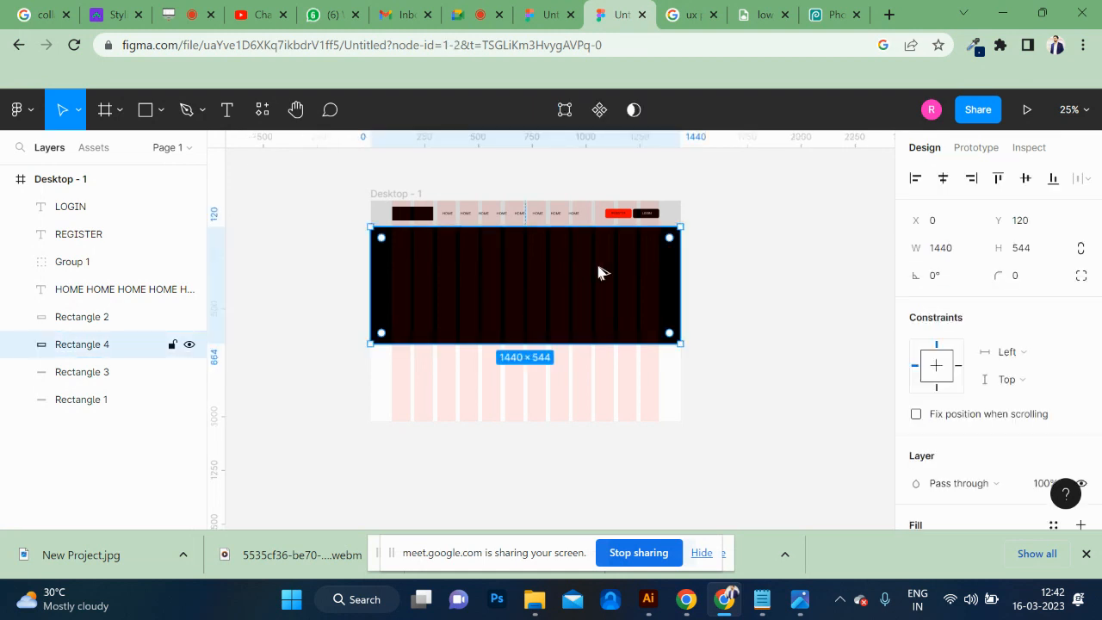
{"action": "key", "text": "ctrl+shift+k"}
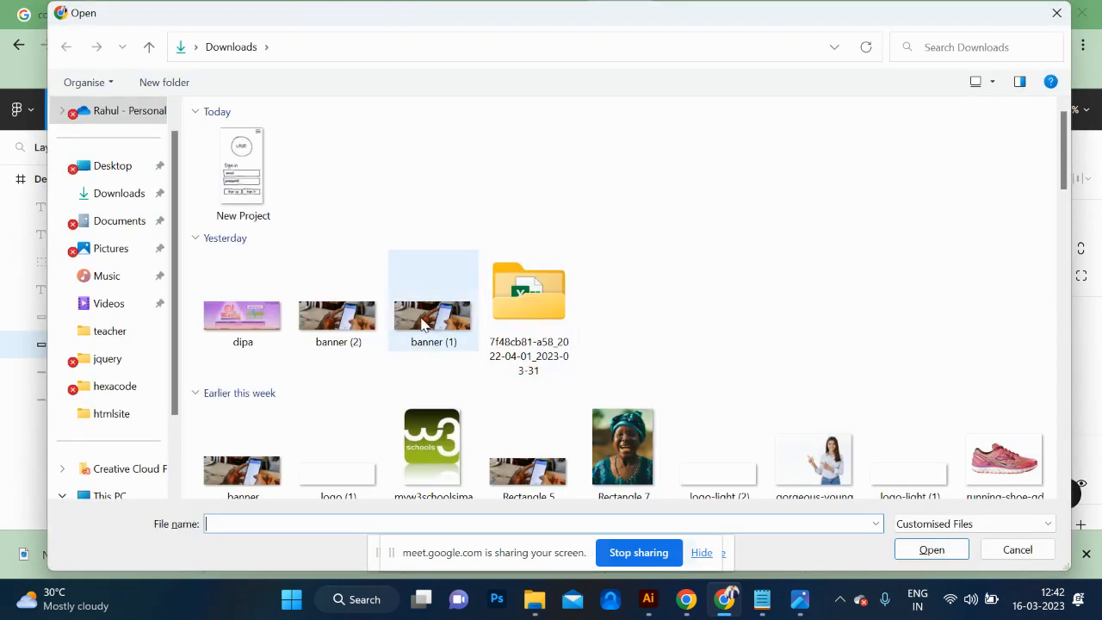
{"action": "left_click", "coordinate": [257, 322]}
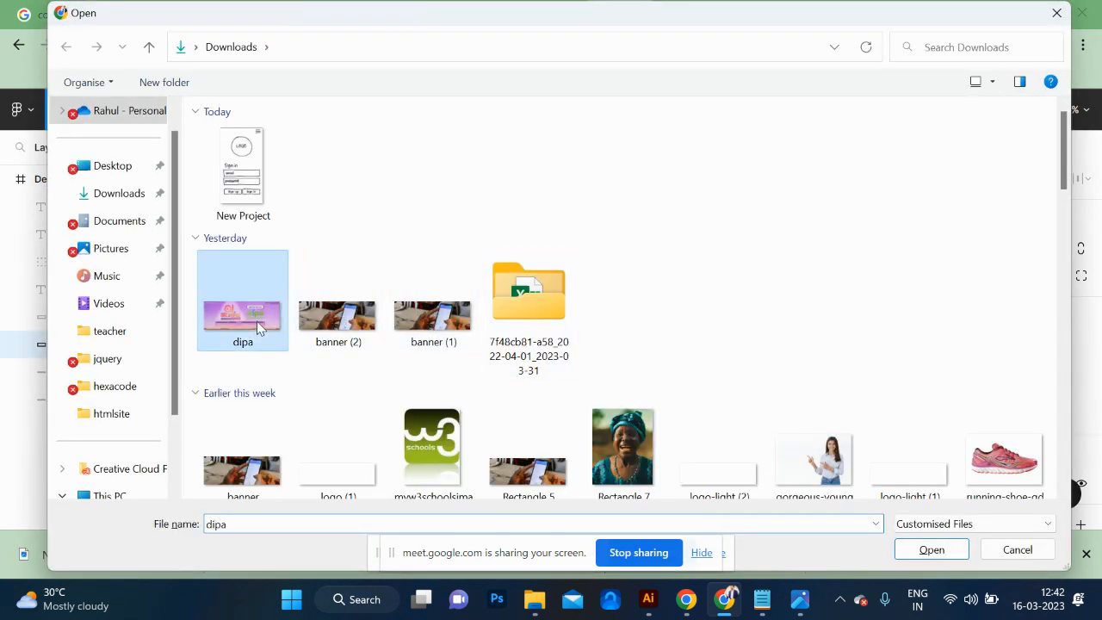
{"action": "left_click", "coordinate": [932, 551]}
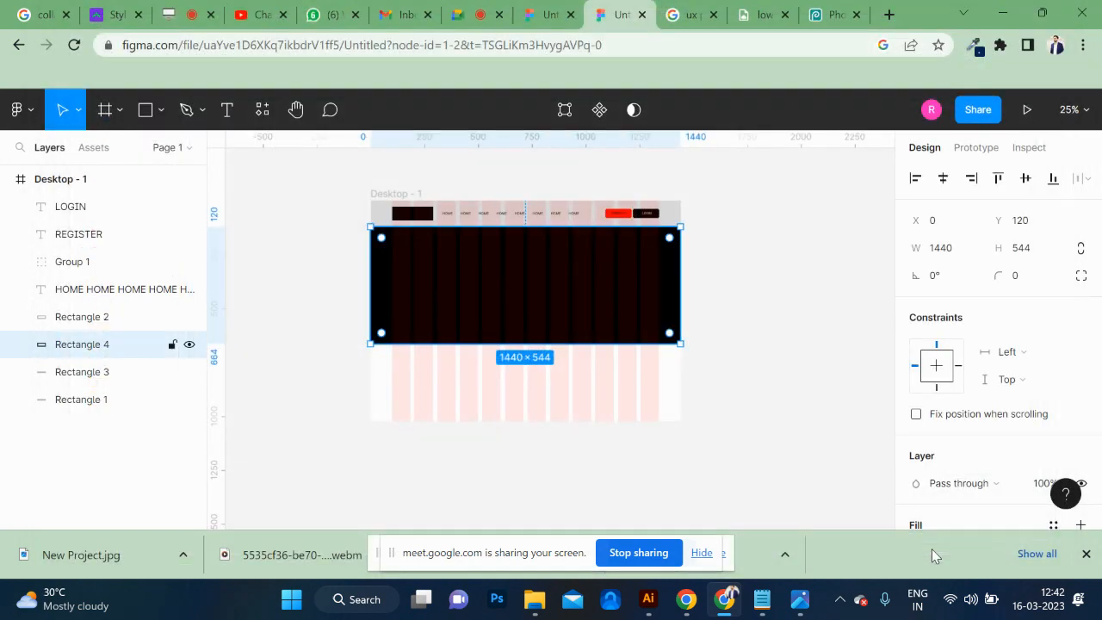
{"action": "left_click", "coordinate": [540, 288]}
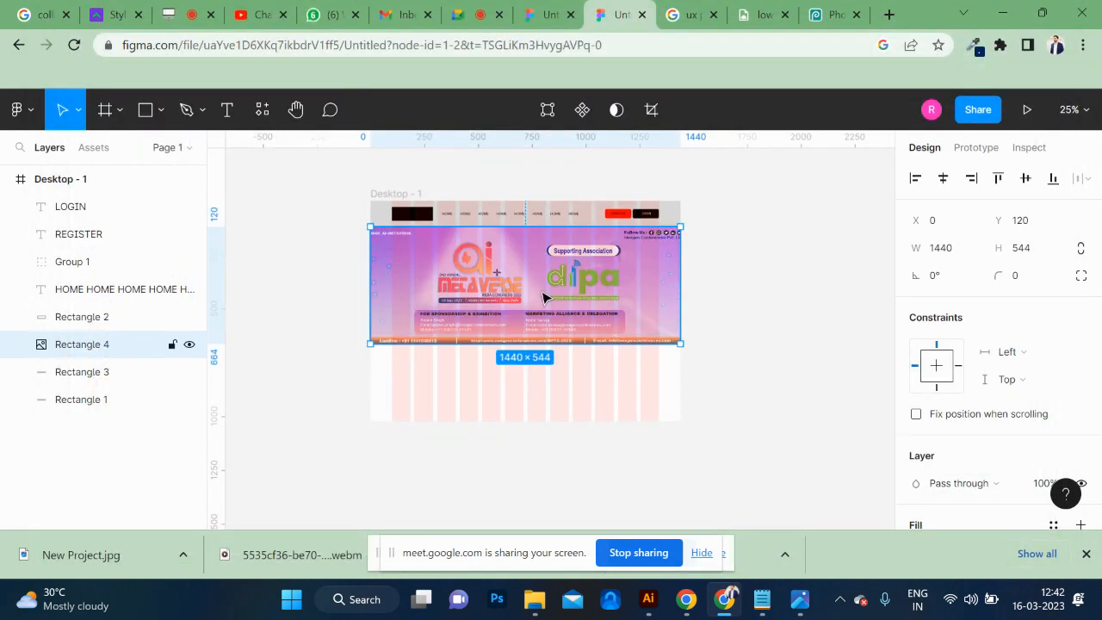
{"action": "key", "text": "ctrl+z"}
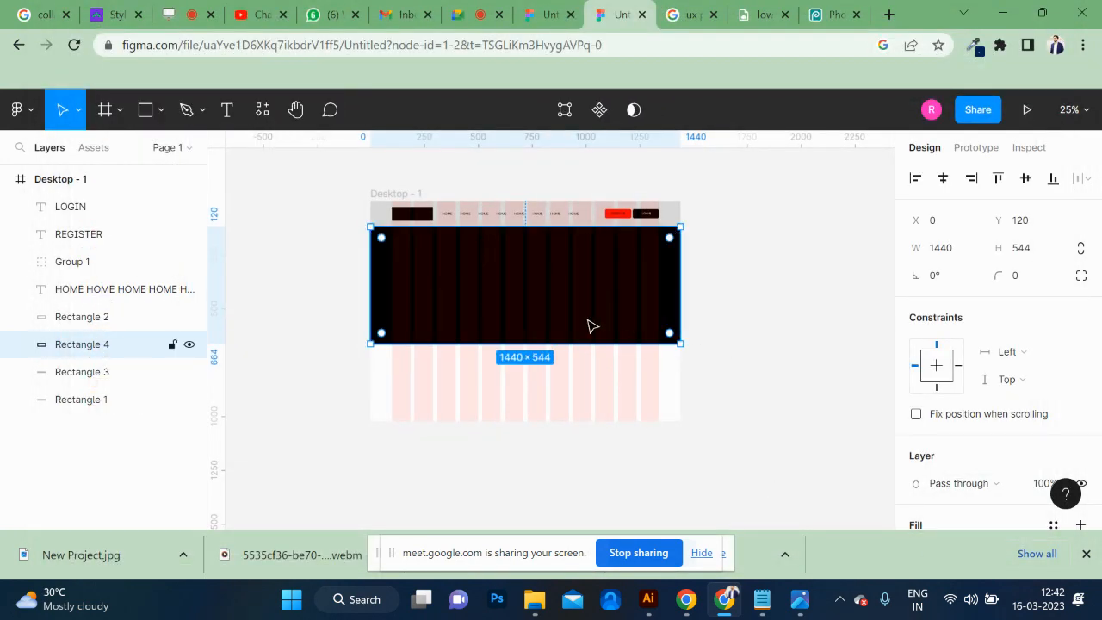
Place the dipa image from the Downloads folder into the hero section as its fill.
{"action": "key", "text": "ctrl+shift+k"}
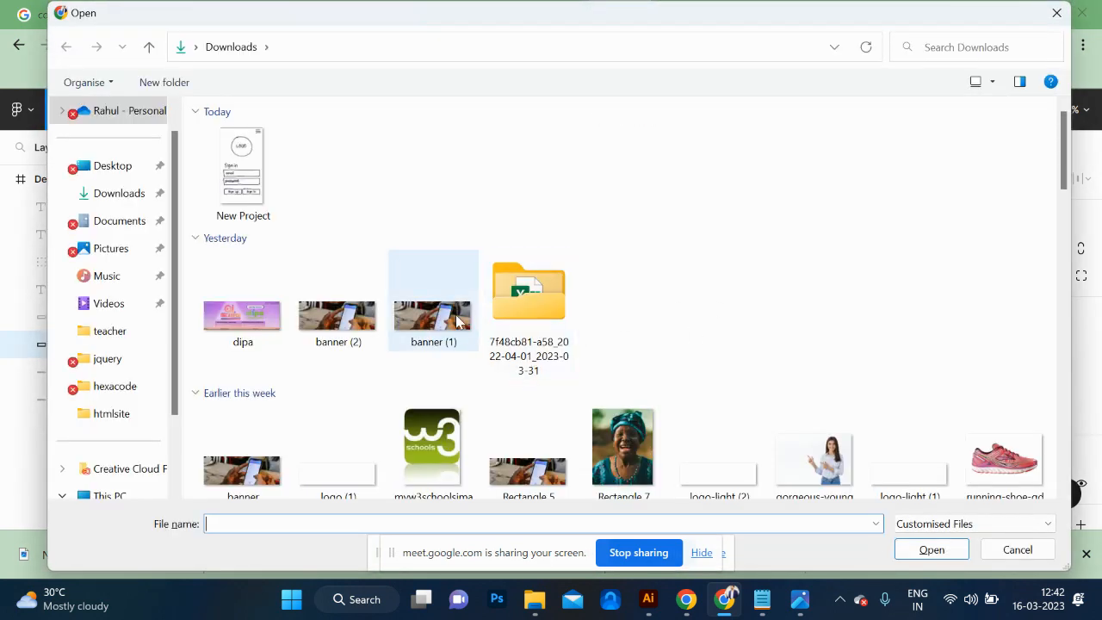
{"action": "left_click", "coordinate": [245, 319]}
{"action": "left_click", "coordinate": [942, 553]}
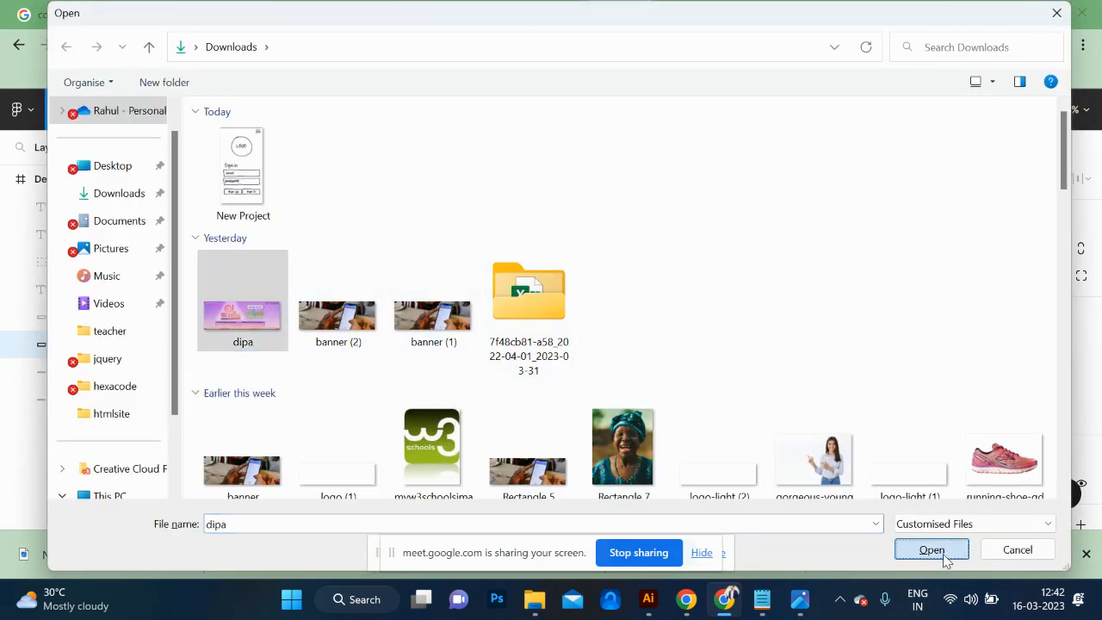
{"action": "left_click", "coordinate": [480, 296]}
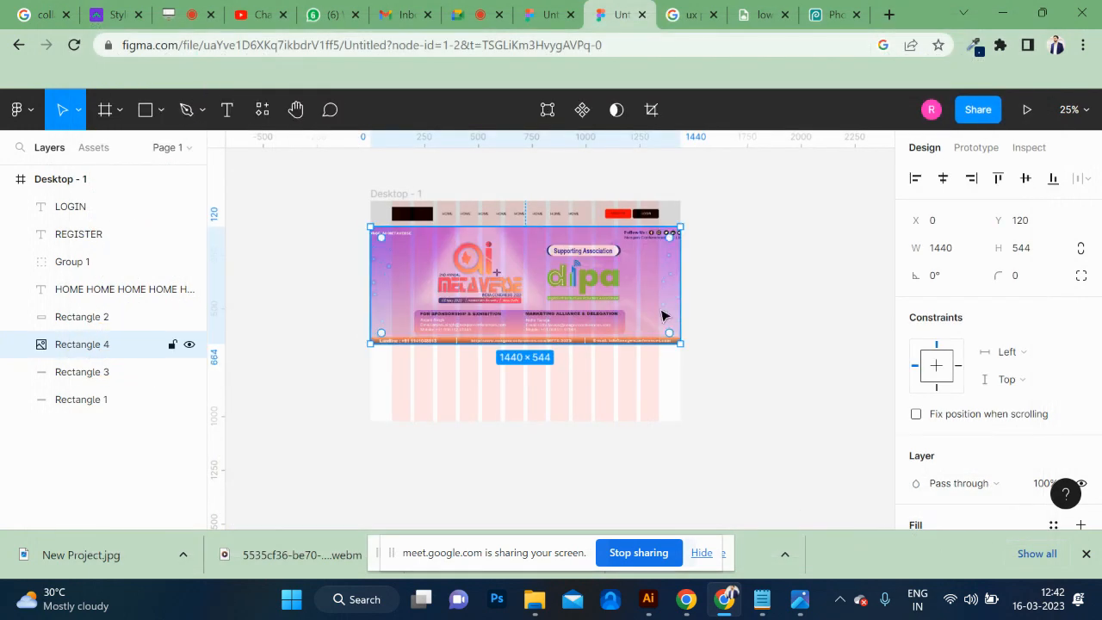
{"action": "left_click", "coordinate": [794, 344]}
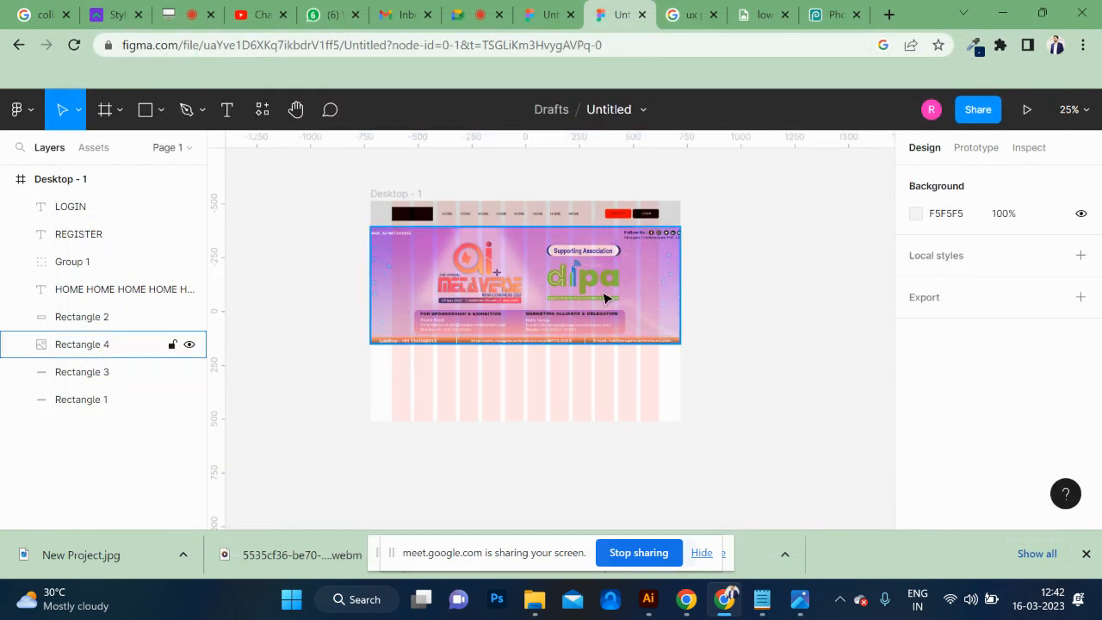
Try narrowing the hero banner to a width of 782 at its full height, and undo the resize.
{"action": "left_click", "coordinate": [706, 298]}
{"action": "key", "text": "ctrl+plus"}
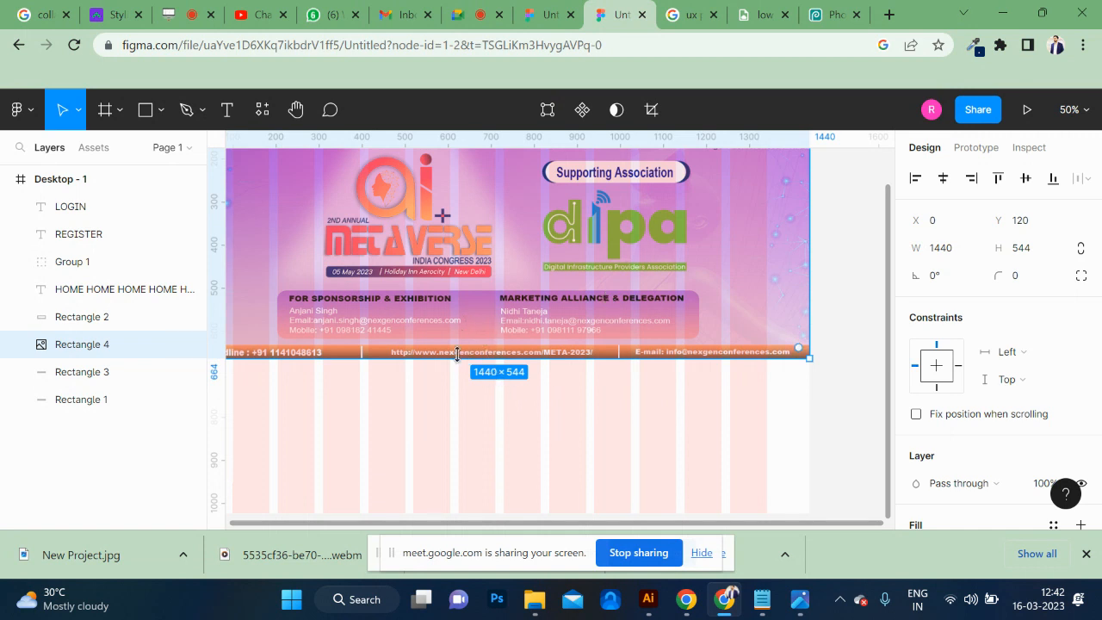
{"action": "mouse_move", "coordinate": [461, 345]}
{"action": "left_mouse_down"}
{"action": "mouse_move", "coordinate": [445, 320]}
{"action": "mouse_move", "coordinate": [452, 346]}
{"action": "left_mouse_up"}
{"action": "left_click_drag", "start_coordinate": [808, 219], "coordinate": [526, 219]}
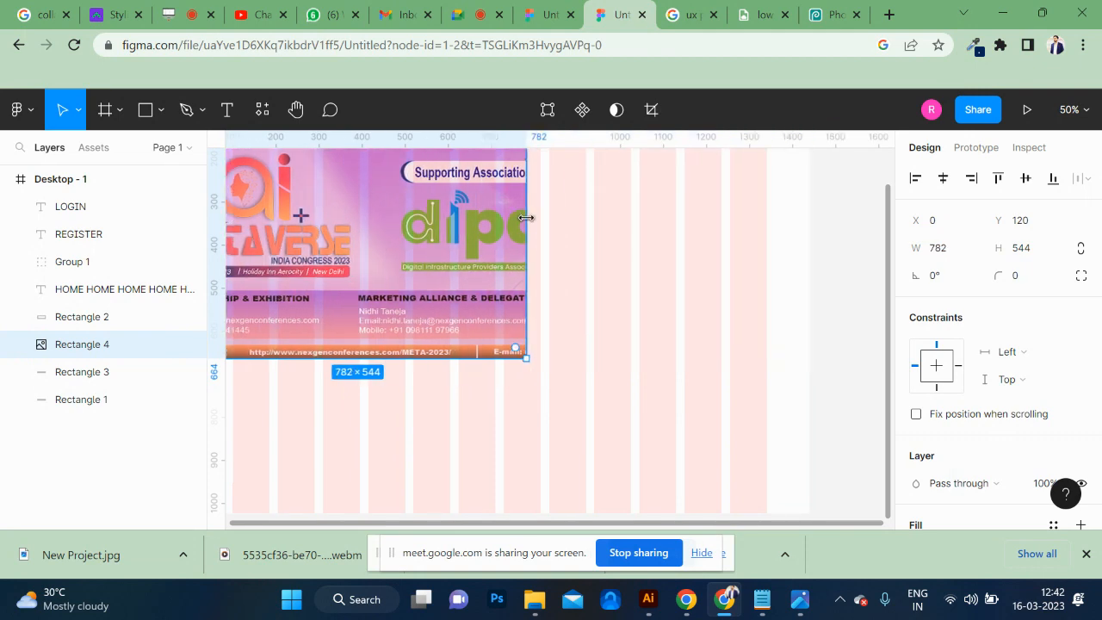
{"action": "key", "text": "ctrl+z"}
{"action": "scroll", "coordinate": [508, 224], "scroll_direction": "left", "scroll_amount": 4}
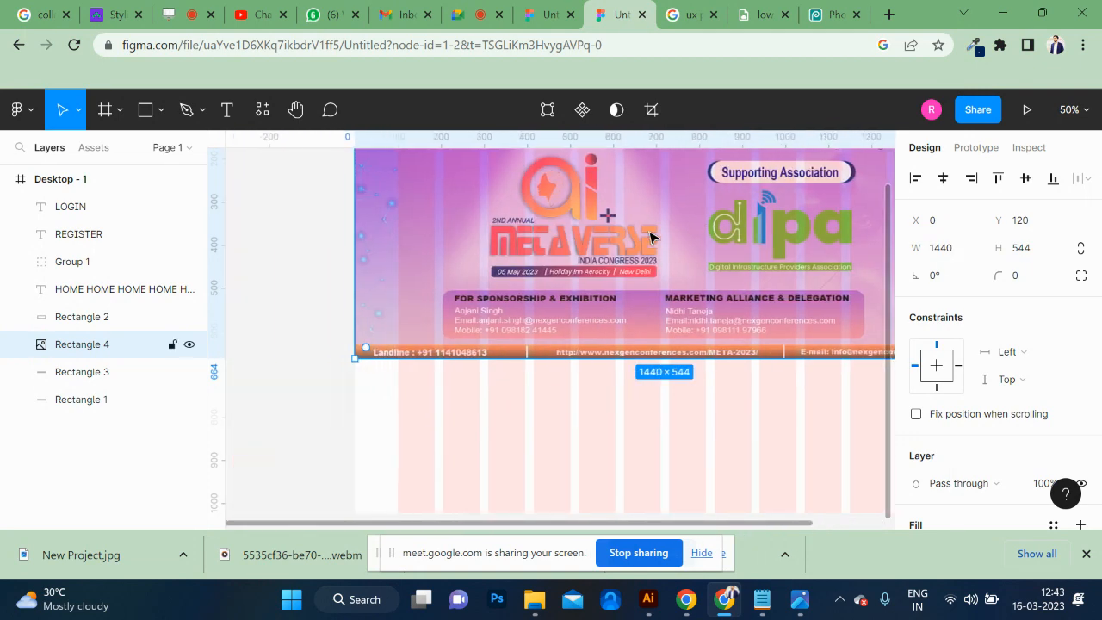
{"action": "key", "text": "ctrl+minus"}
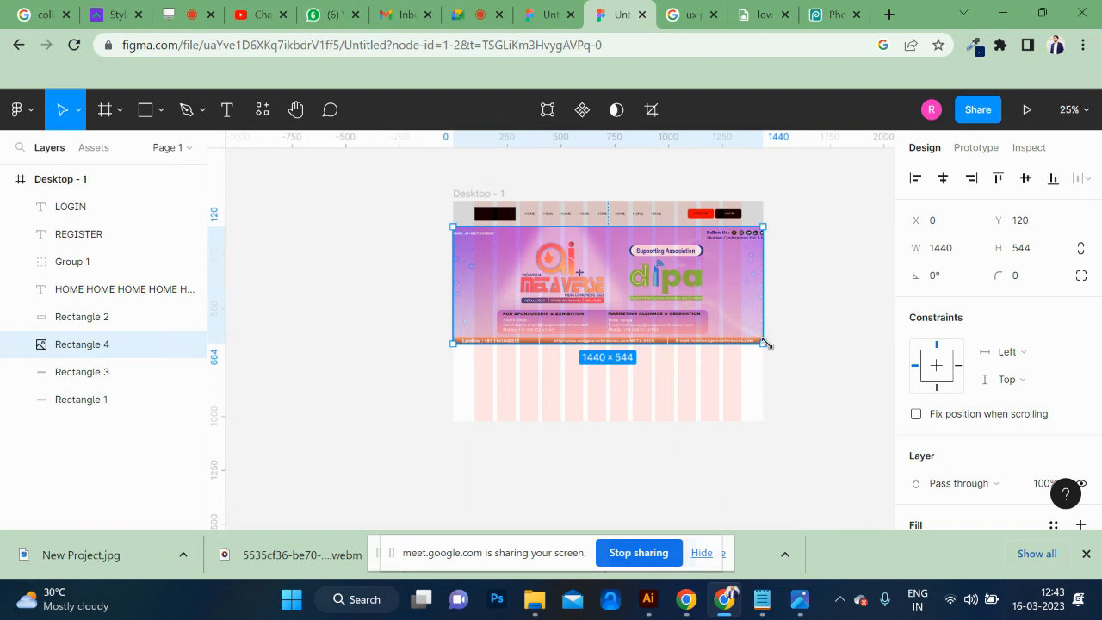
Try scaling the hero banner down proportionally to 815 × 308, 932 × 352 and 1038 × 392, and undo the scaling.
{"action": "left_click_drag", "start_coordinate": [765, 344], "coordinate": [626, 294]}
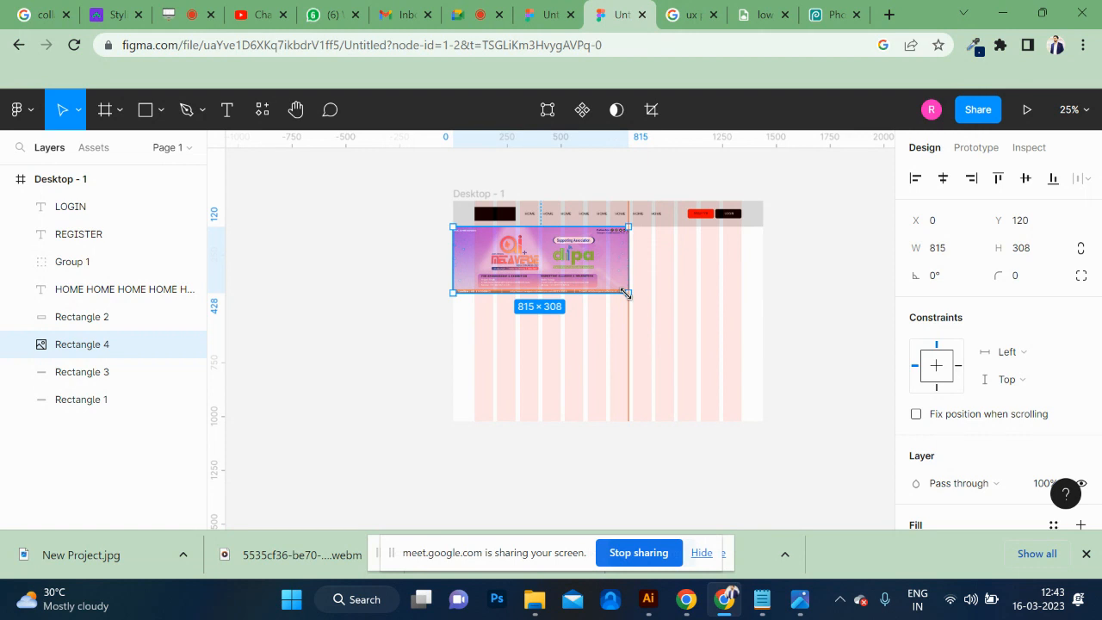
{"action": "left_click_drag", "start_coordinate": [626, 294], "coordinate": [644, 301]}
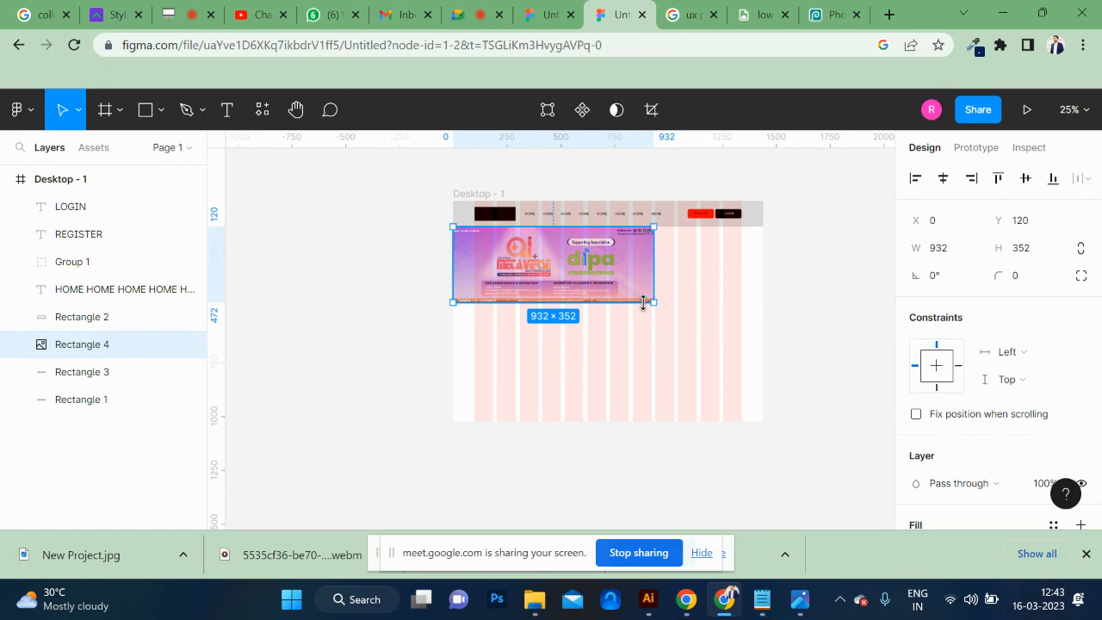
{"action": "left_click_drag", "start_coordinate": [654, 301], "coordinate": [677, 311]}
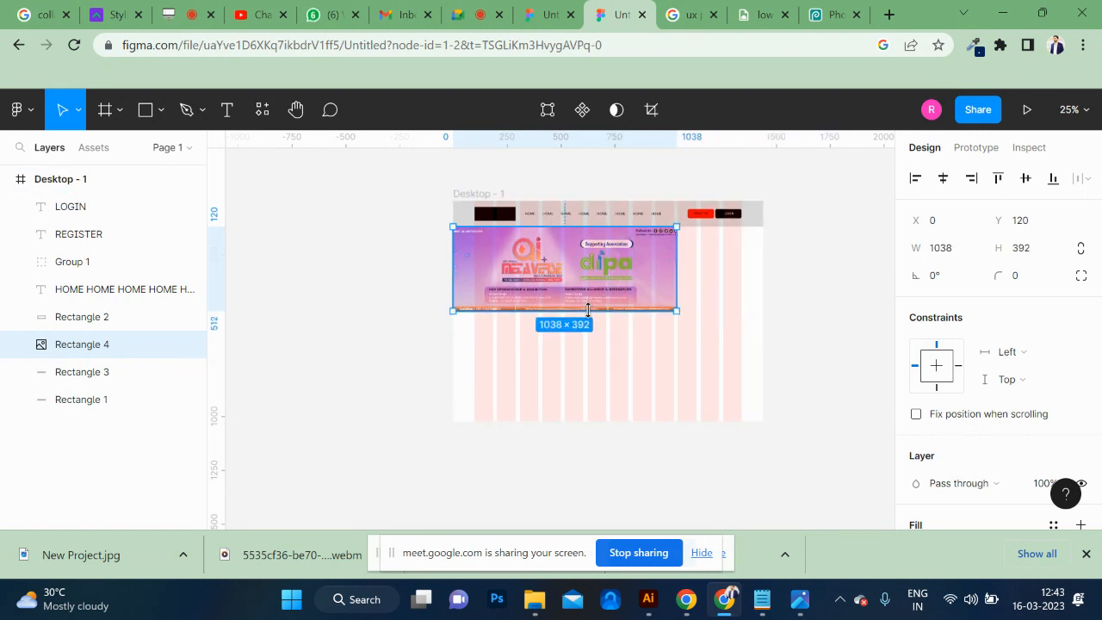
{"action": "key", "text": "ctrl+z"}
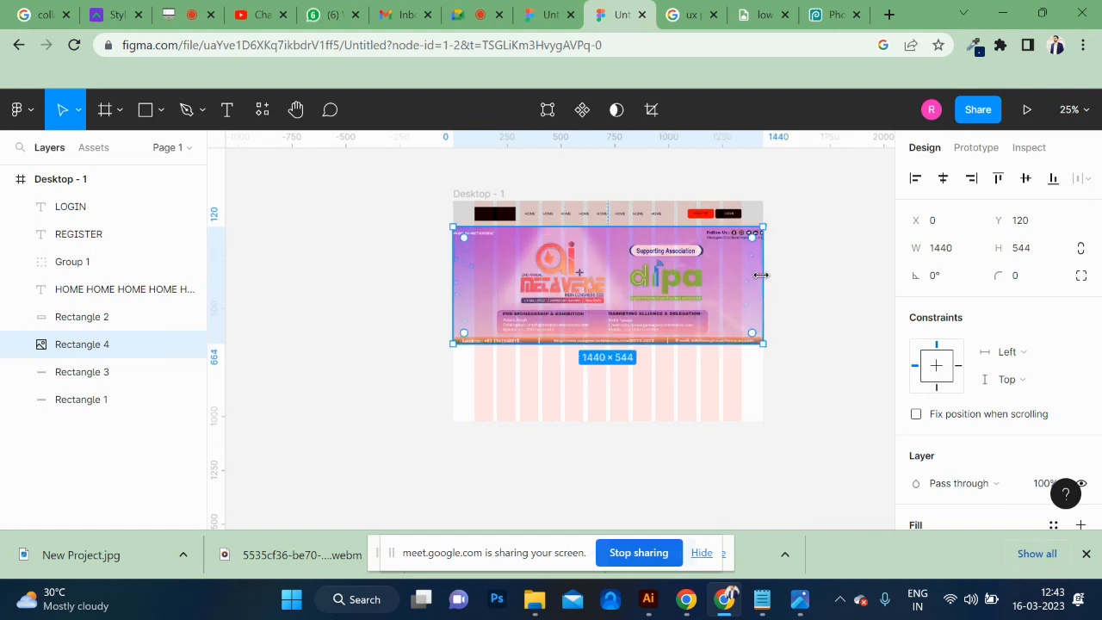
Try pulling in only the right edge of the hero banner twice, undoing each width change.
{"action": "left_click_drag", "start_coordinate": [758, 276], "coordinate": [573, 291]}
{"action": "key", "text": "ctrl+z"}
{"action": "key", "text": "ctrl+z"}
{"action": "left_click_drag", "start_coordinate": [759, 263], "coordinate": [675, 287]}
{"action": "key", "text": "ctrl+z"}
{"action": "left_click", "coordinate": [689, 15]}
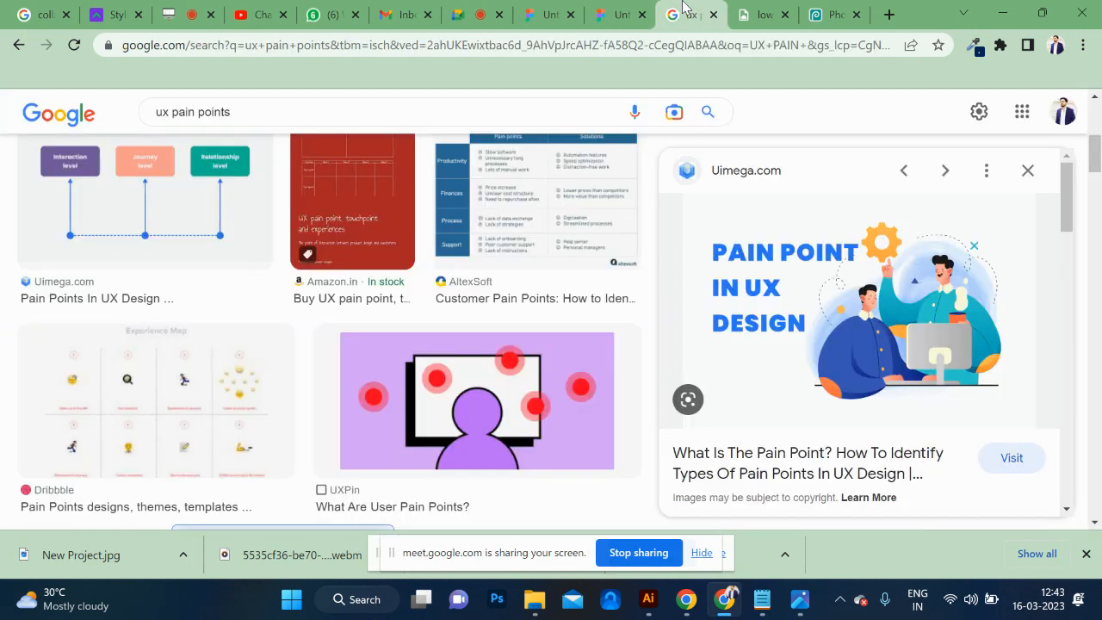
{"action": "left_click", "coordinate": [589, 46]}
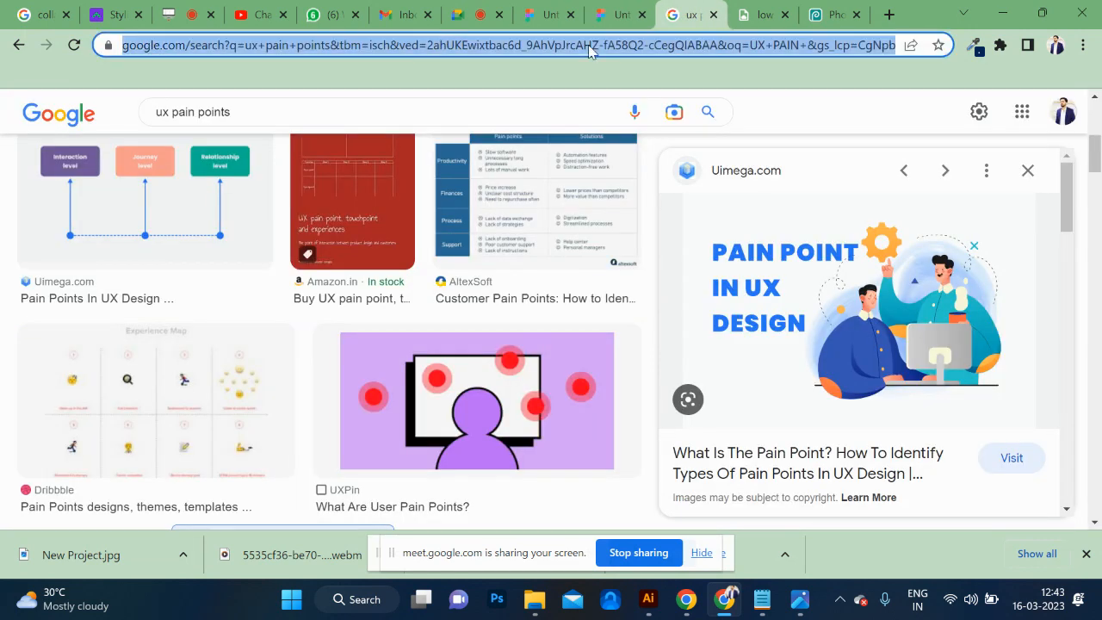
{"action": "left_click", "coordinate": [618, 14]}
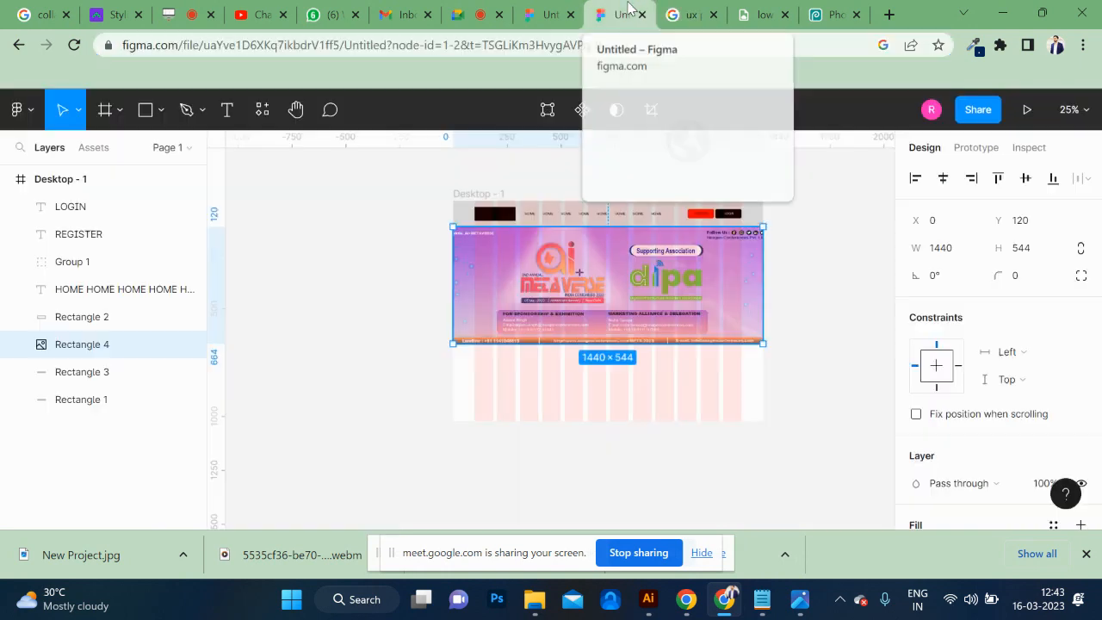
Hide the 12-column layout grid on the Desktop - 1 frame.
{"action": "left_click", "coordinate": [834, 310]}
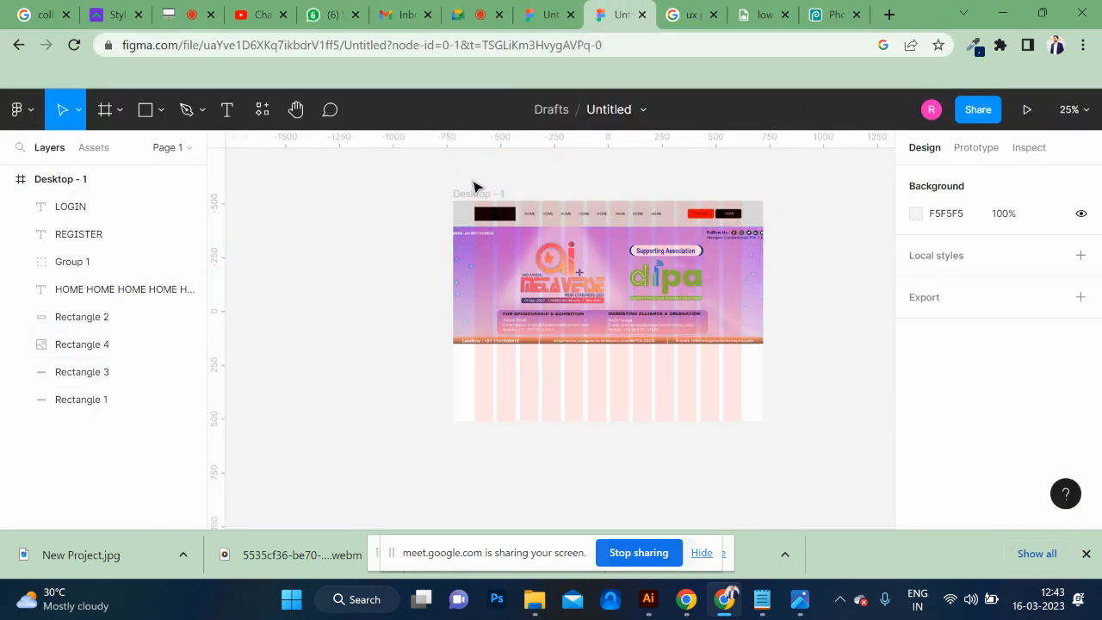
{"action": "left_click", "coordinate": [473, 190]}
{"action": "scroll", "coordinate": [973, 381], "scroll_direction": "down", "scroll_amount": 3}
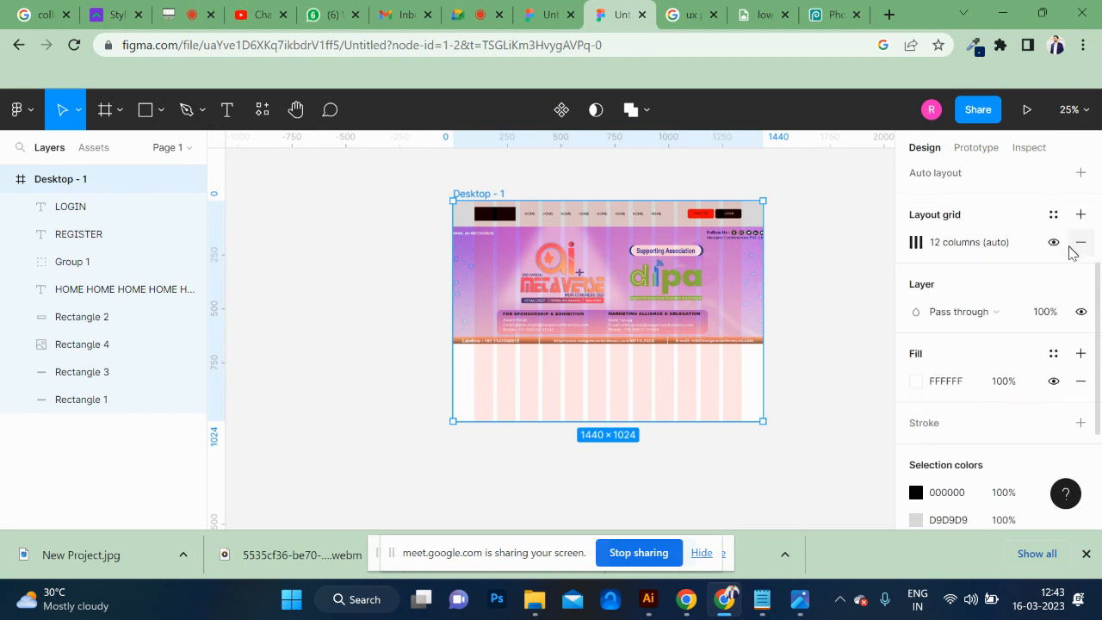
{"action": "left_click", "coordinate": [1054, 244]}
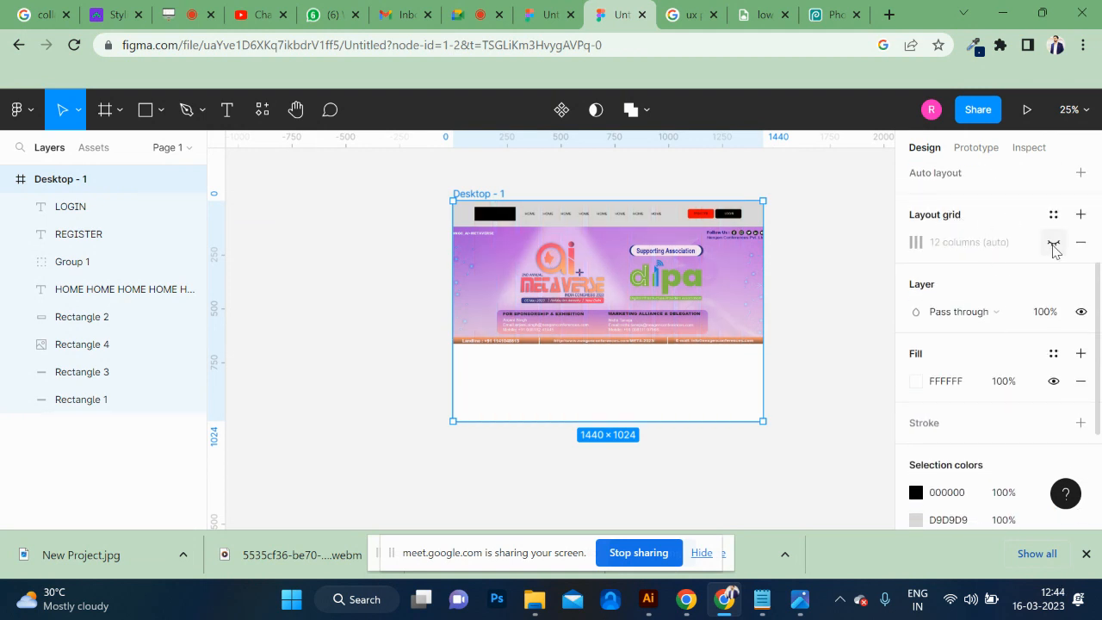
Add a second layout grid to the Desktop - 1 frame and change its type to Columns.
{"action": "left_click", "coordinate": [1080, 214]}
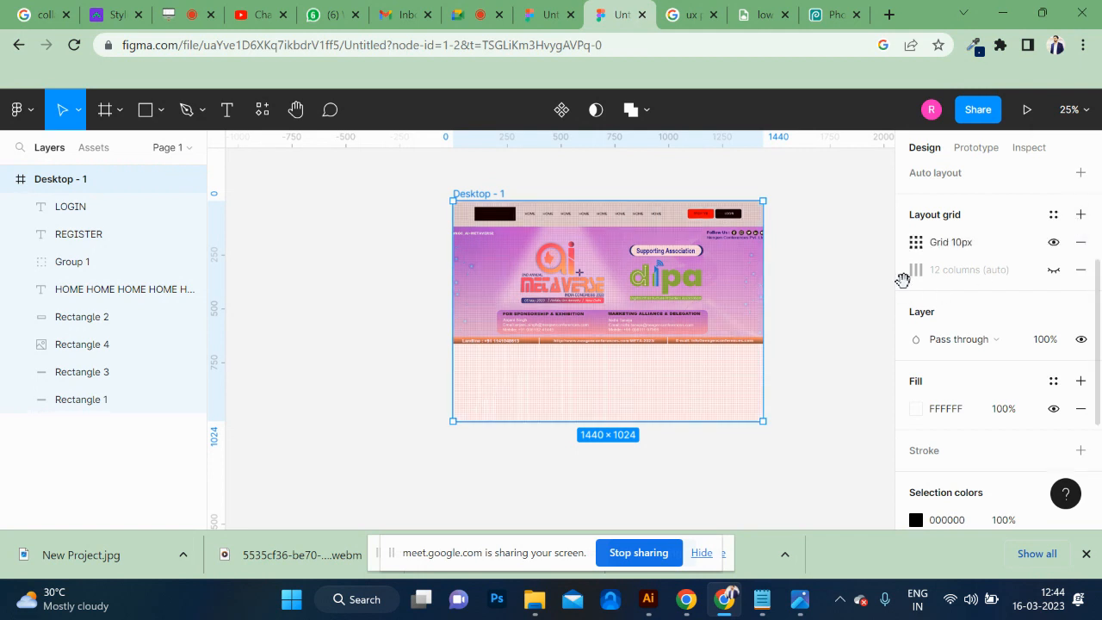
{"action": "left_click", "coordinate": [917, 242]}
{"action": "left_click", "coordinate": [743, 249]}
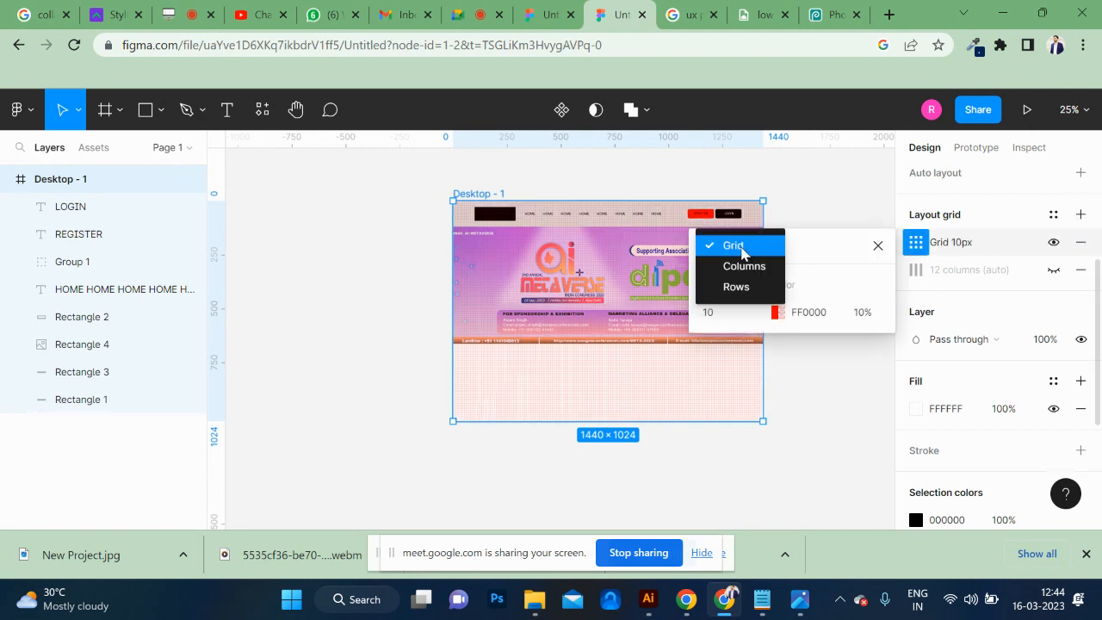
{"action": "left_click", "coordinate": [744, 267]}
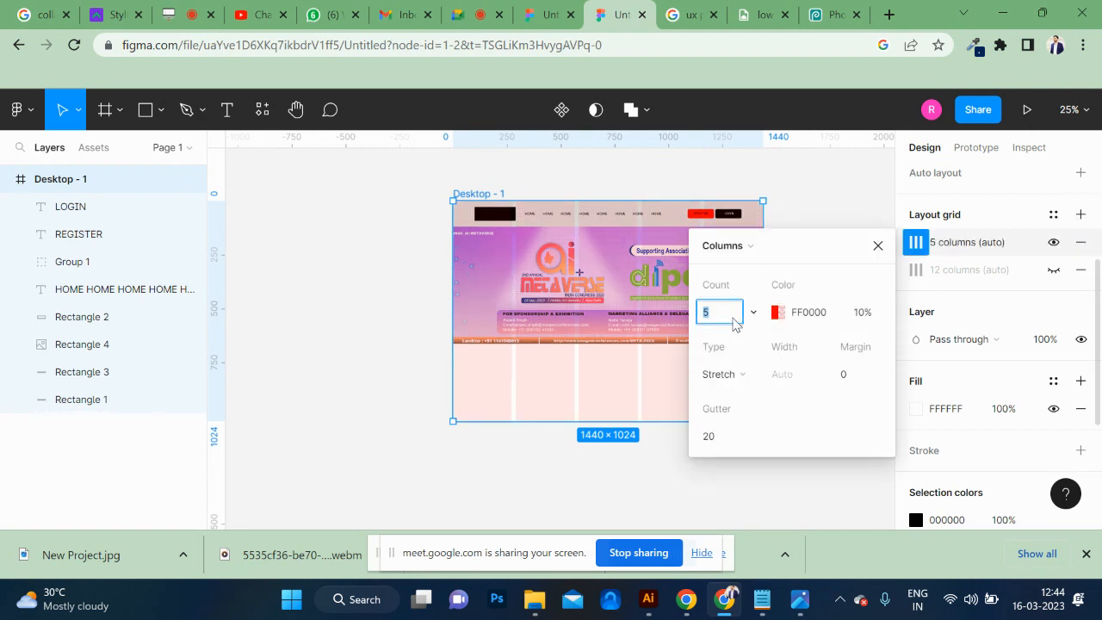
Switch to the Google results page in the browser and search the web for SYNKDUP.
{"action": "left_click", "coordinate": [675, 17]}
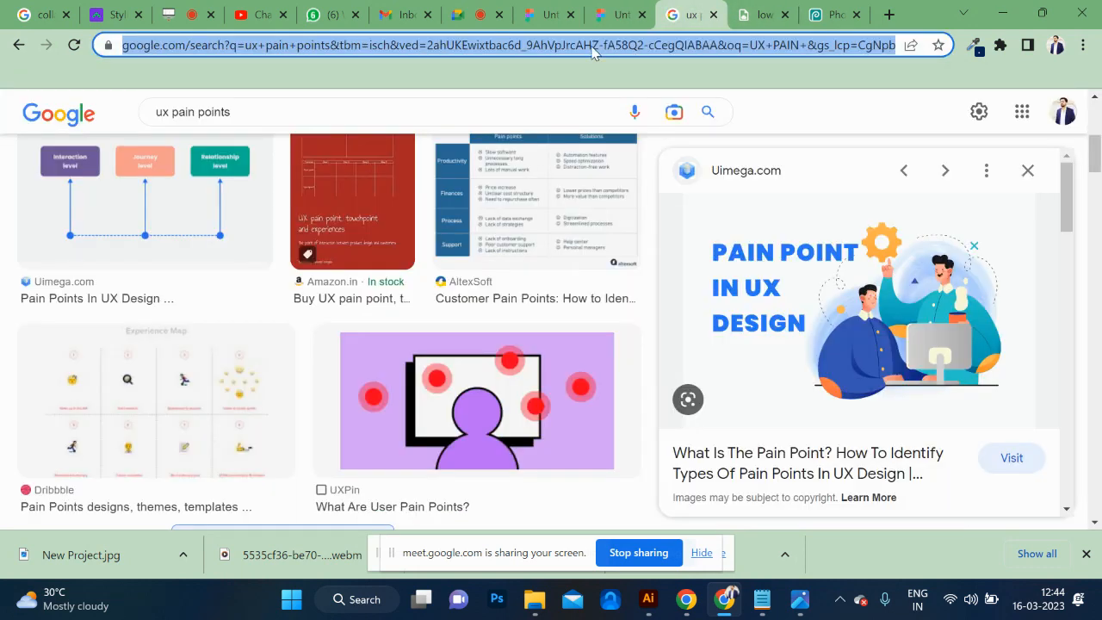
{"action": "type", "text": "SYNK"}
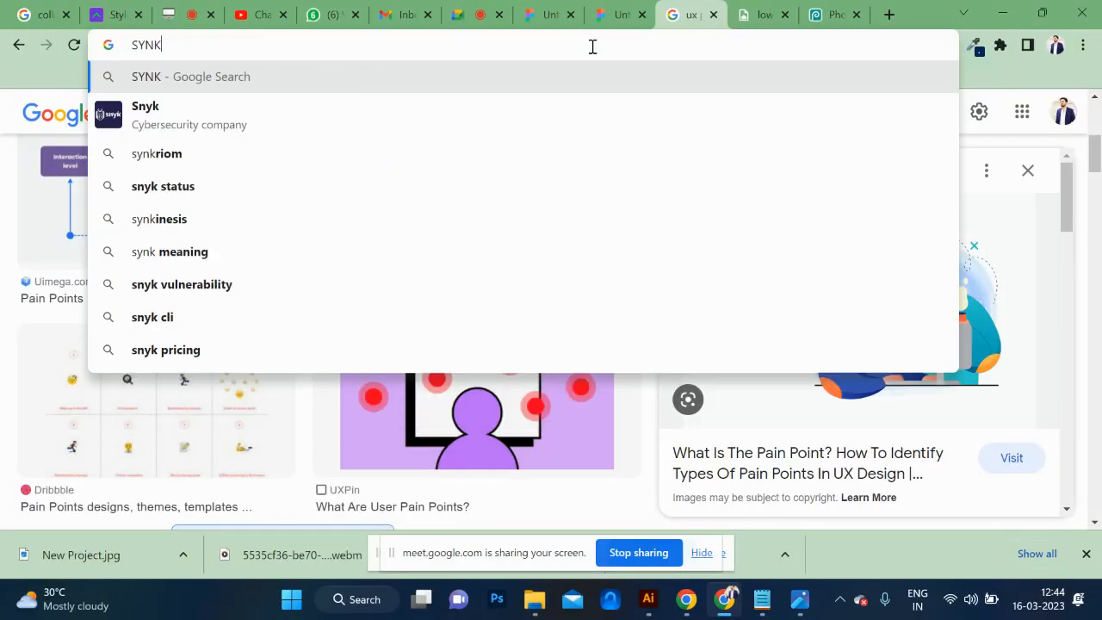
{"action": "type", "text": "DU"}
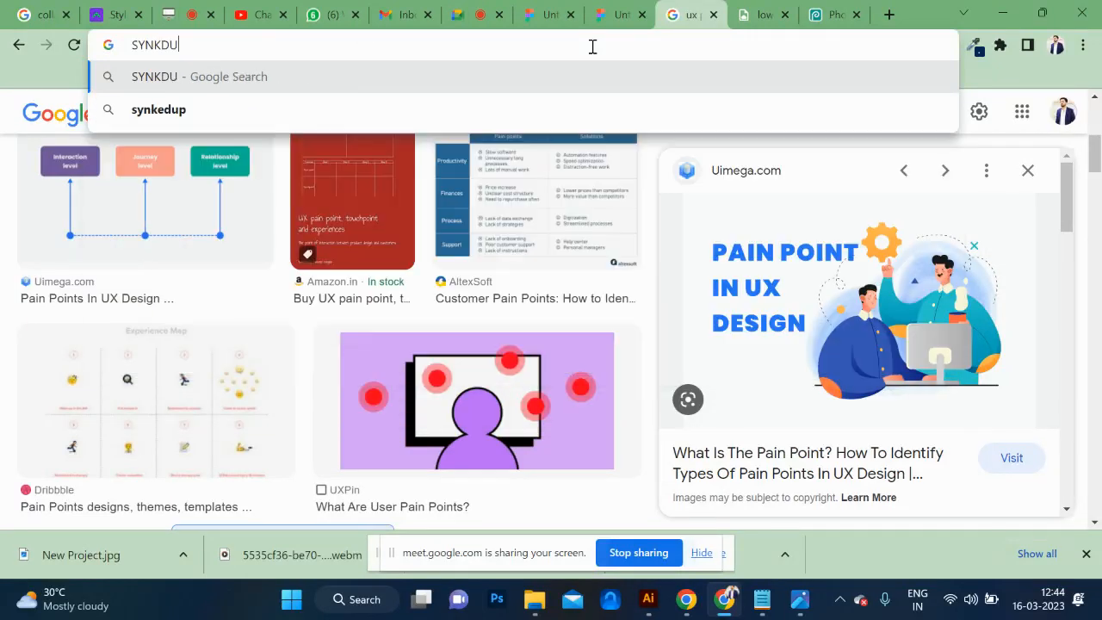
{"action": "type", "text": "P"}
{"action": "key", "text": "Return"}
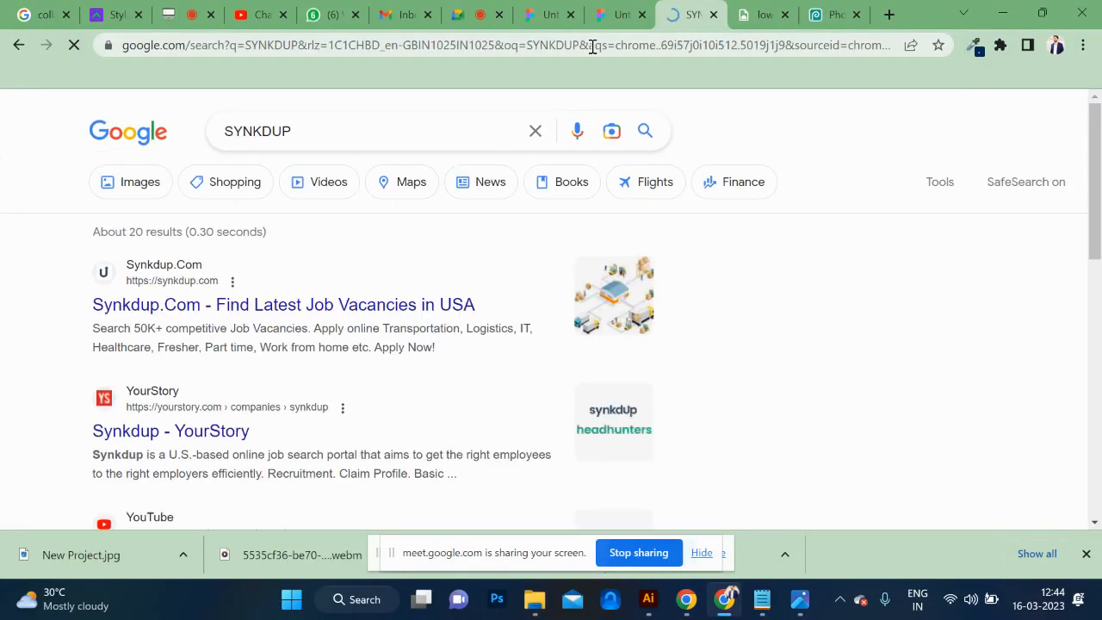